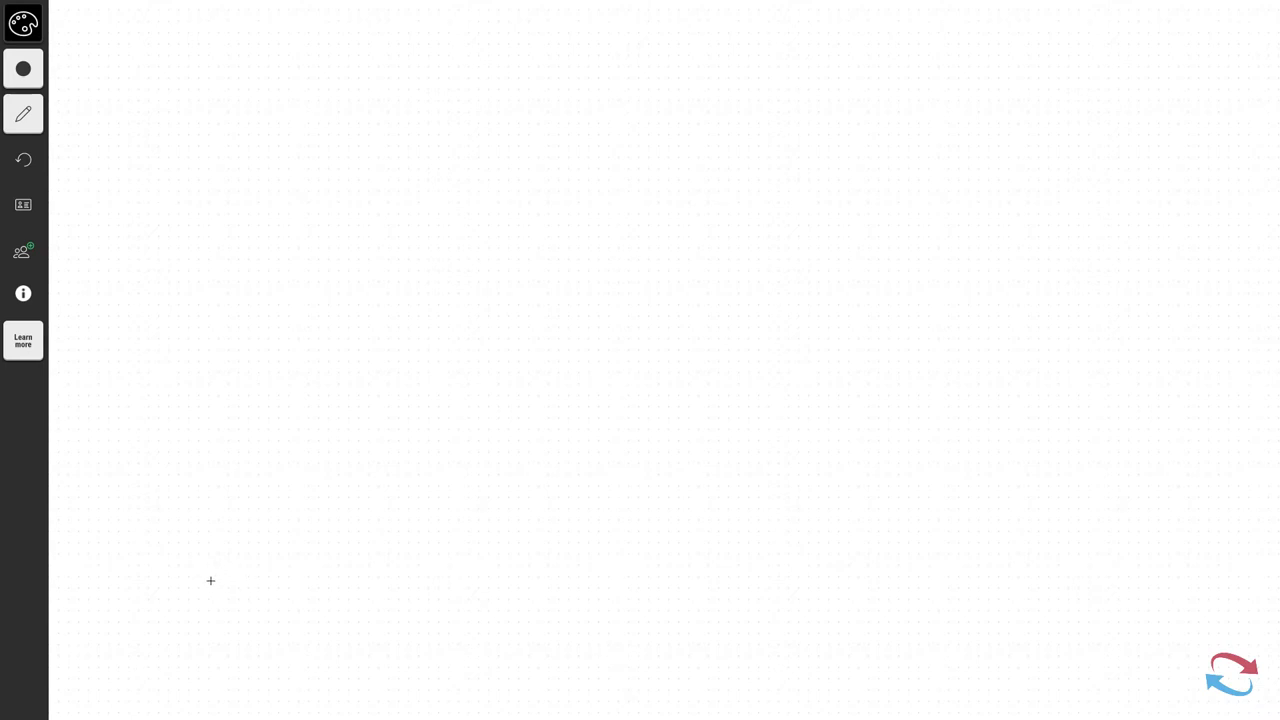
Draw a rising zigzag with a pullback, point an arrow down at its first peak and extend a dashed horizontal line from that peak
left_click_drag(209, 580, 301, 339)
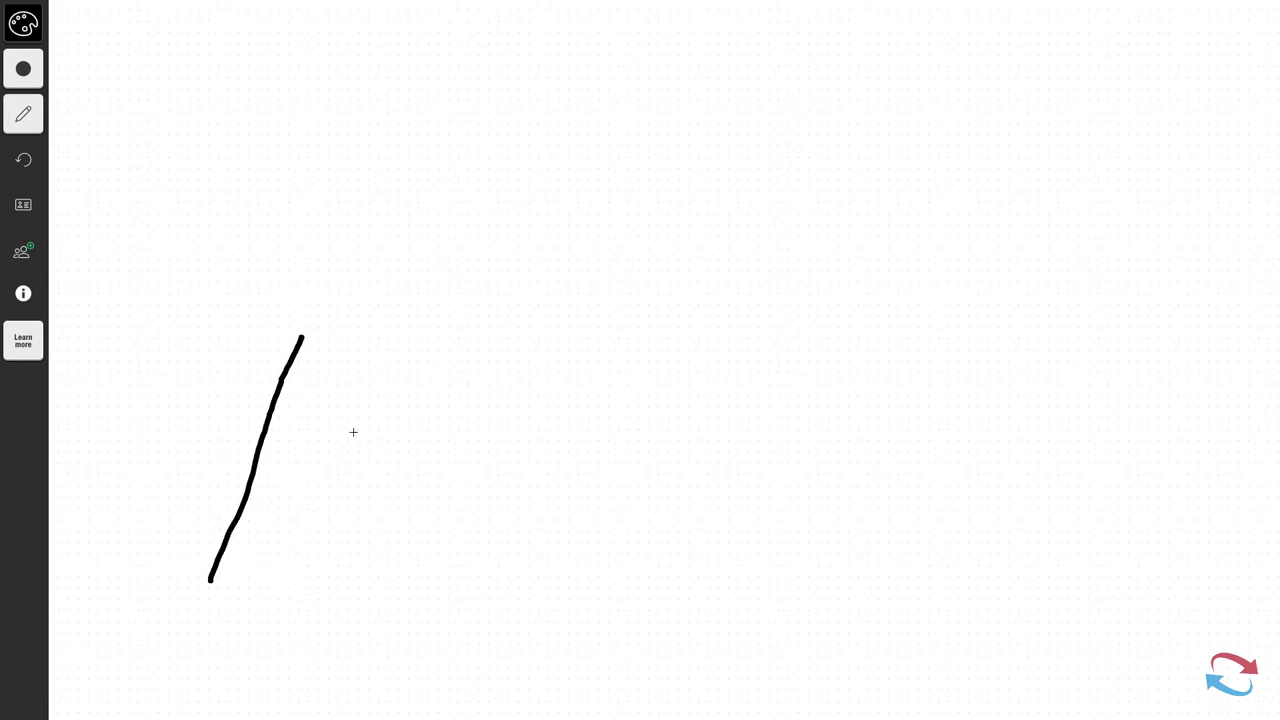
mouse_move(302, 334)
left_mouse_down()
mouse_move(372, 476)
mouse_move(439, 340)
left_mouse_up()
left_click(298, 261)
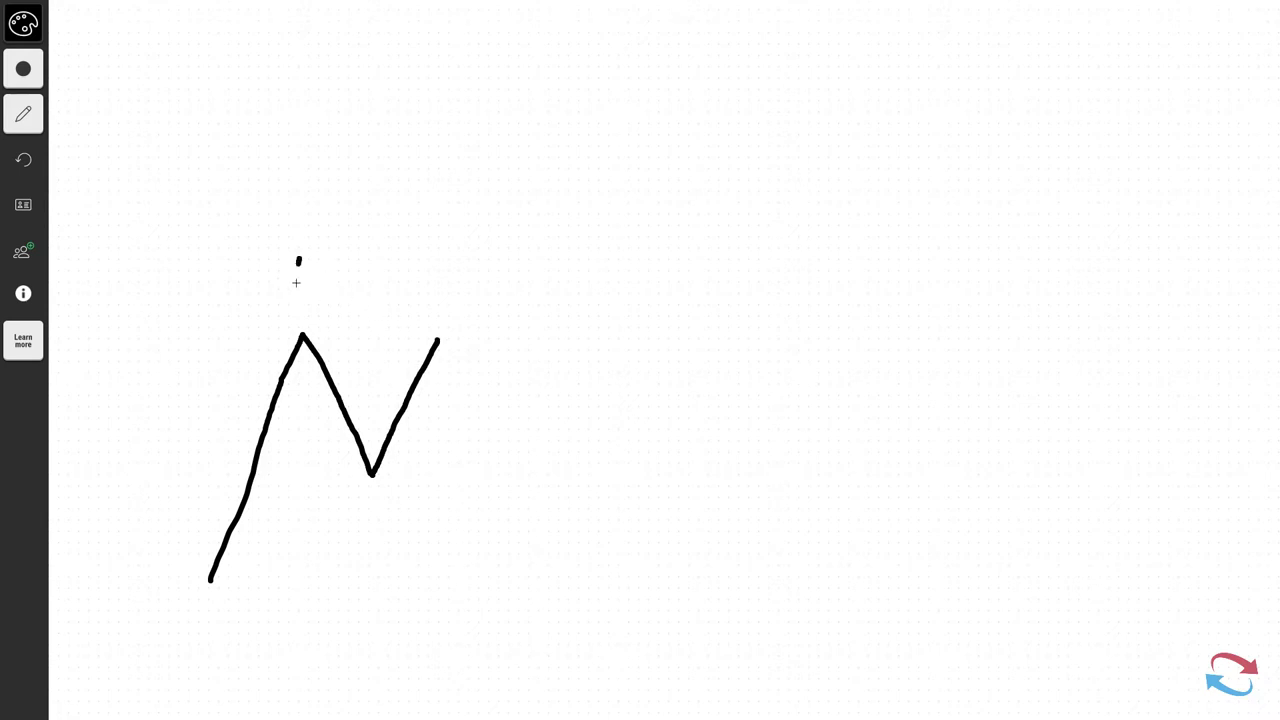
mouse_move(296, 283)
left_mouse_down()
mouse_move(298, 340)
mouse_move(284, 316)
mouse_move(300, 336)
mouse_move(321, 306)
mouse_move(352, 332)
mouse_move(490, 331)
left_mouse_up()
Mark the pullback low with an arrow and the label HL, and extend the last leg above the dashed line to a point labelled NH
mouse_move(431, 525)
left_mouse_down()
mouse_move(387, 478)
mouse_move(418, 482)
left_mouse_up()
mouse_move(303, 480)
left_mouse_down()
mouse_move(303, 520)
mouse_move(322, 486)
mouse_move(321, 520)
left_mouse_up()
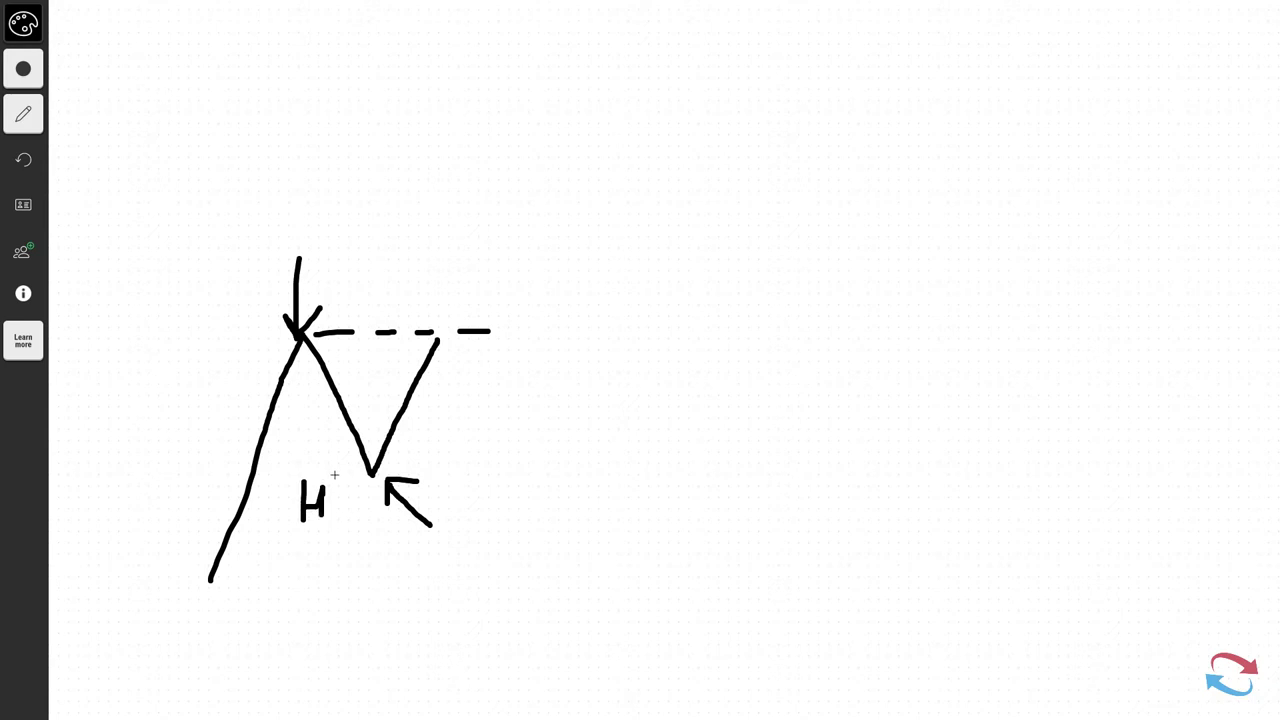
left_click_drag(335, 473, 354, 519)
left_click_drag(436, 343, 454, 303)
mouse_move(416, 251)
left_mouse_down()
mouse_move(410, 296)
mouse_move(411, 258)
mouse_move(436, 288)
mouse_move(440, 248)
mouse_move(447, 294)
mouse_move(458, 268)
mouse_move(464, 291)
left_mouse_up()
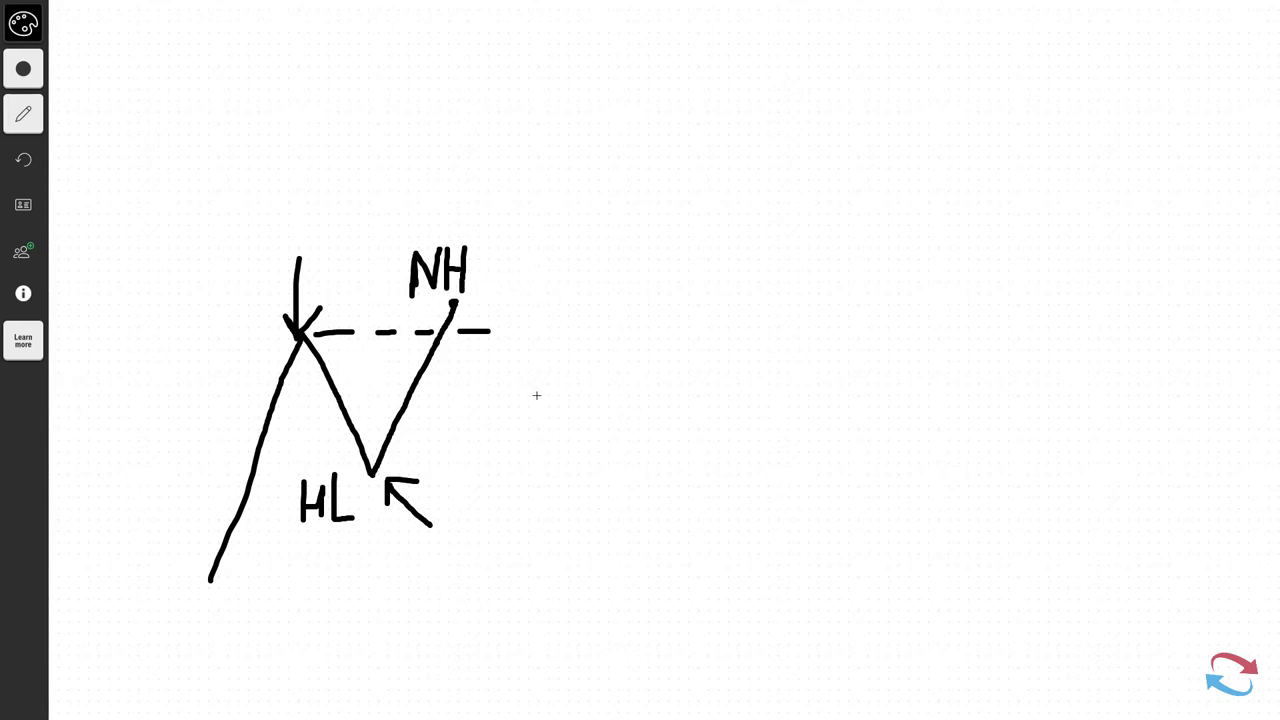
Draw a small rising zigzag above the diagram and another beside it whose second peak is lower than the first
left_click_drag(276, 204, 408, 63)
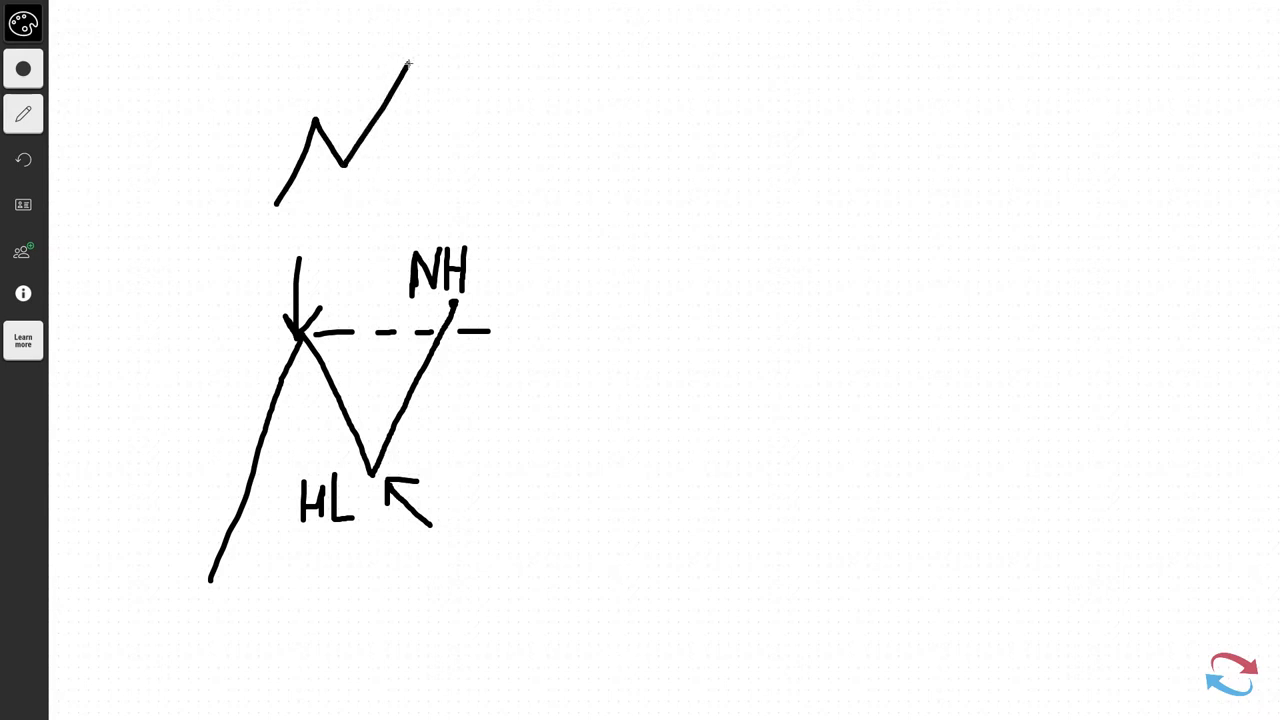
left_click(277, 204)
mouse_move(523, 523)
left_mouse_down()
mouse_move(606, 336)
mouse_move(634, 428)
mouse_move(684, 367)
mouse_move(701, 417)
left_mouse_up()
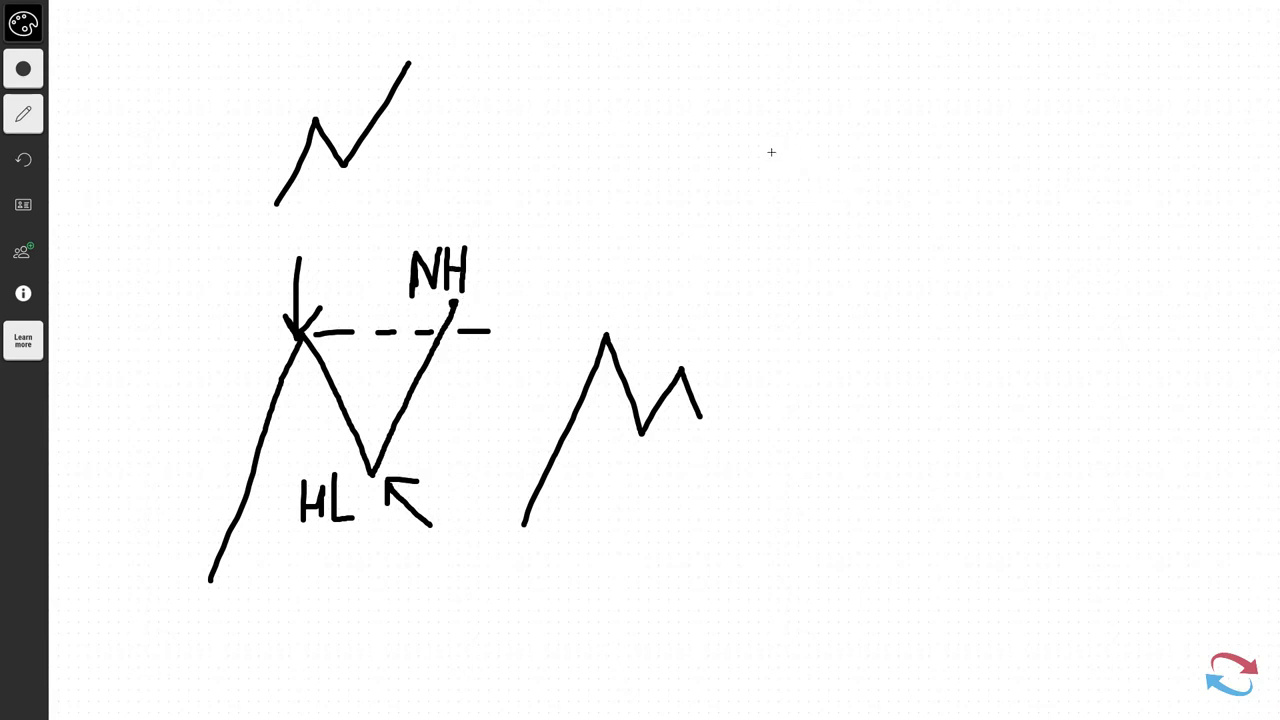
Draw a falling zigzag with a dashed horizontal line from its first low, label the rebound peak LH and extend the last leg below the line
mouse_move(747, 128)
left_mouse_down()
mouse_move(820, 246)
mouse_move(880, 181)
mouse_move(911, 244)
left_mouse_up()
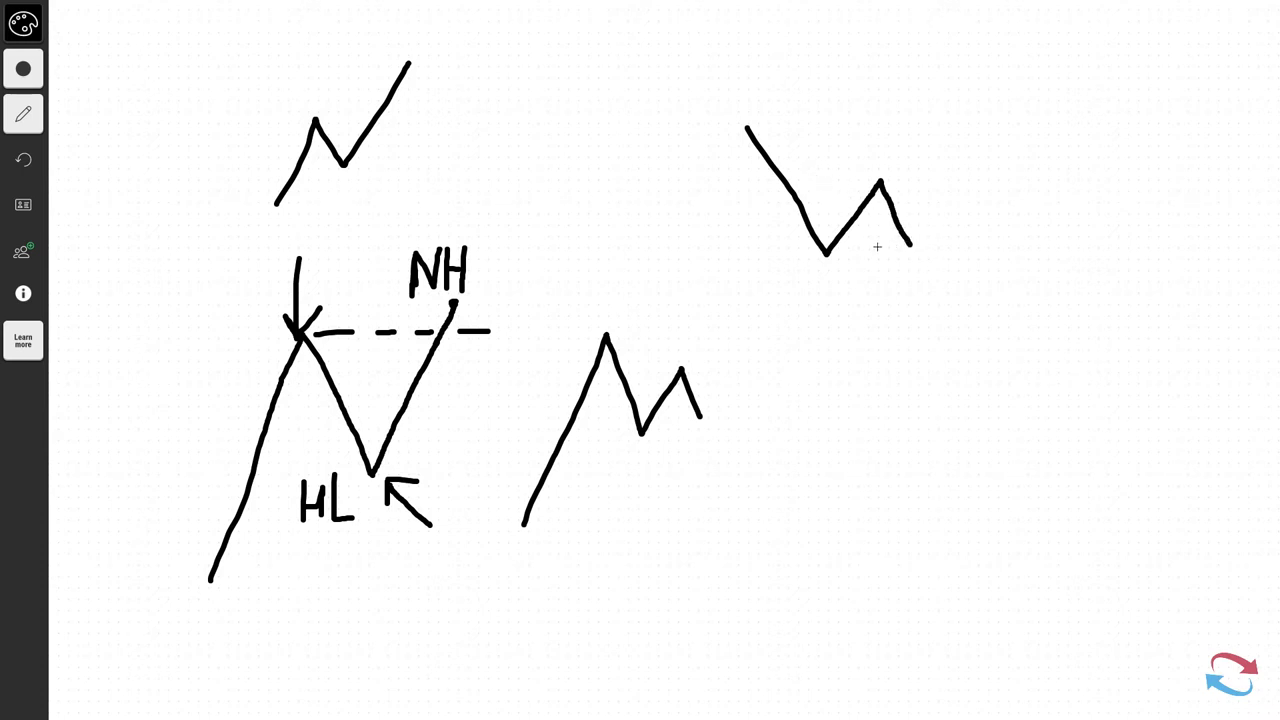
left_click_drag(832, 256, 864, 256)
left_click_drag(872, 255, 1002, 253)
left_click_drag(864, 133, 862, 165)
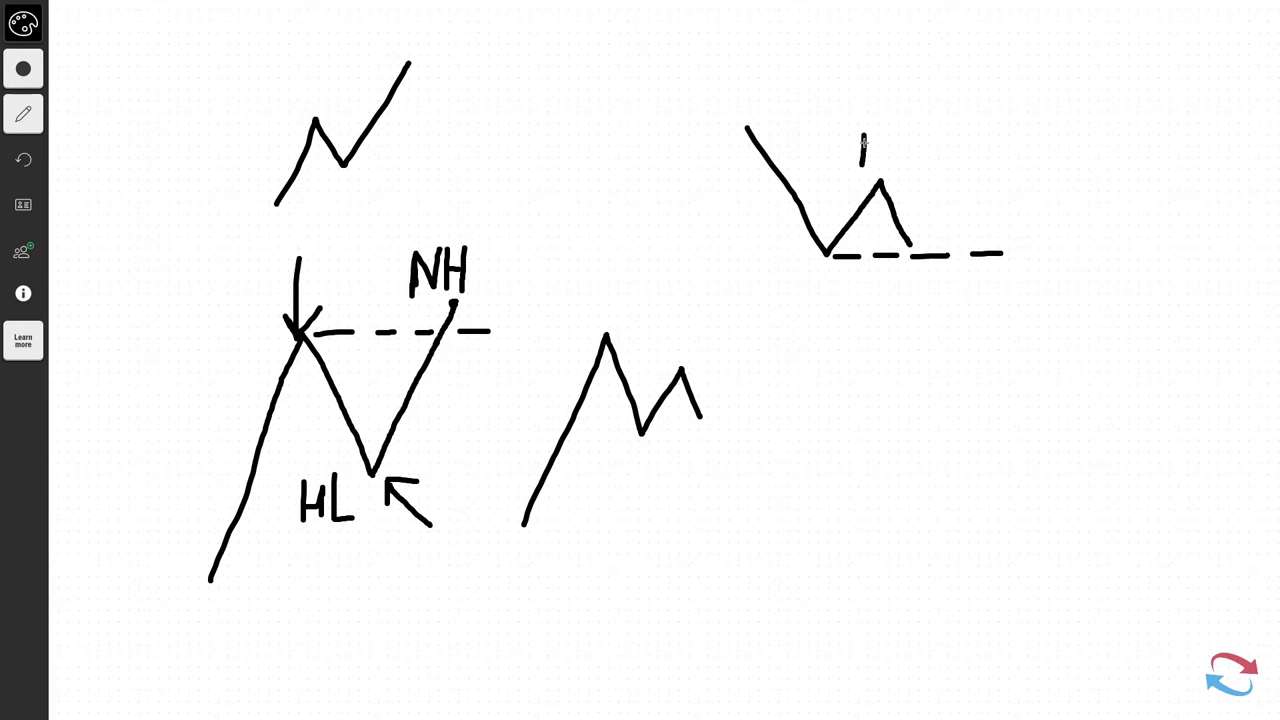
mouse_move(861, 164)
left_mouse_down()
mouse_move(913, 148)
mouse_move(914, 182)
left_mouse_up()
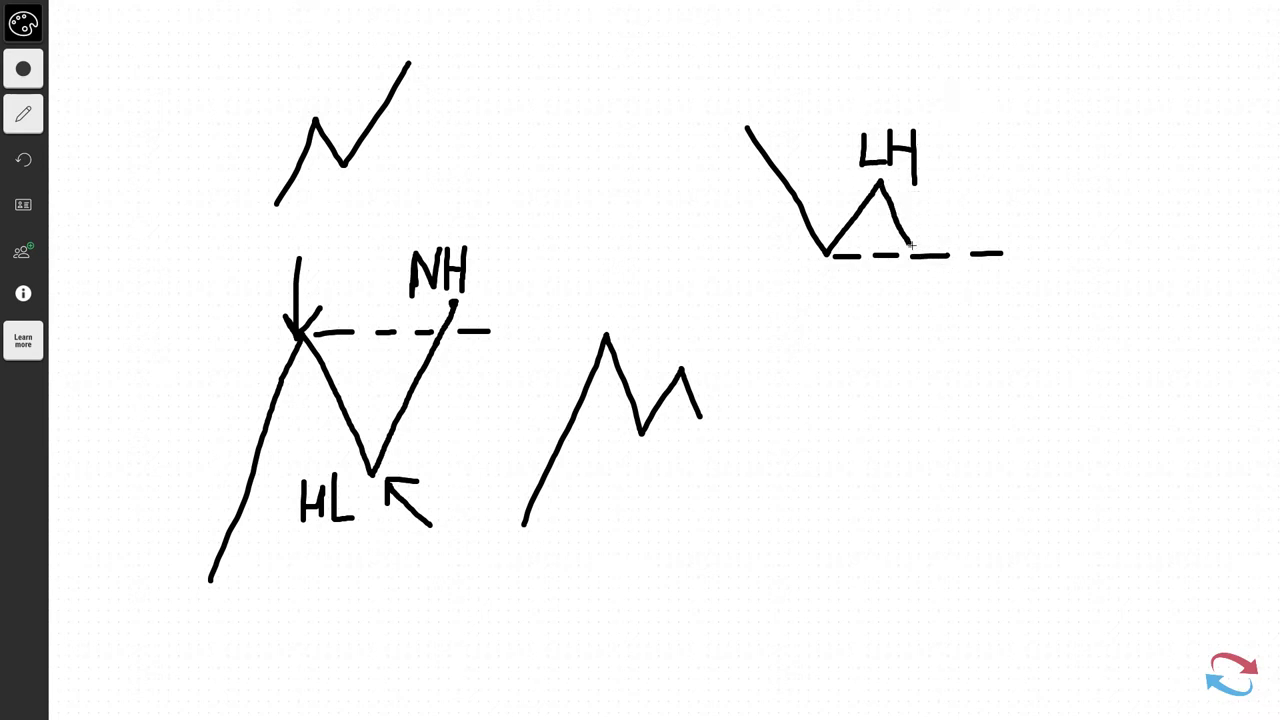
left_click_drag(911, 244, 957, 302)
Undo every stroke of the higher-low and lower-high sketches until the canvas is blank
left_click(17, 164)
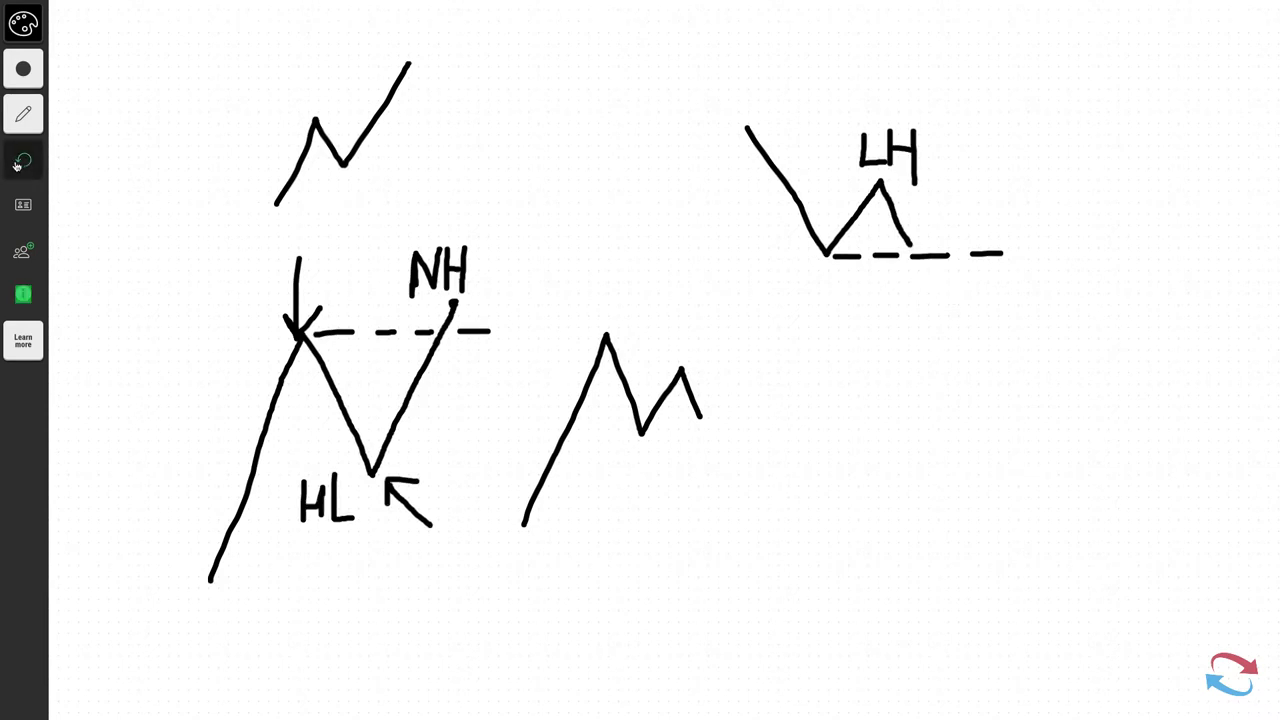
left_click(17, 164)
left_click(17, 164)
left_click(17, 164)
left_click(17, 164)
left_click(17, 164)
left_click(17, 164)
left_click(17, 164)
left_click(17, 164)
left_click(17, 164)
left_click(17, 164)
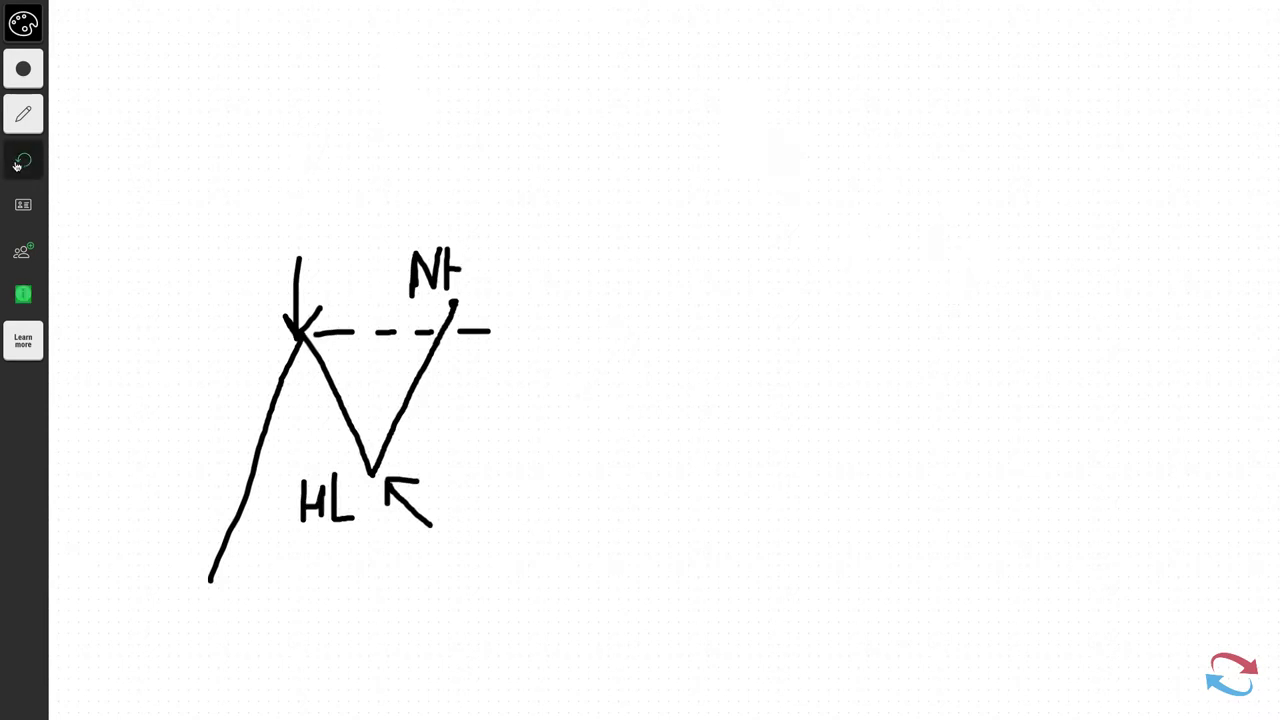
left_click(17, 164)
left_click(17, 164)
left_click(17, 164)
left_click(17, 164)
left_click(17, 164)
left_click(17, 164)
left_click(17, 164)
left_click(17, 164)
left_click(17, 164)
left_click(17, 164)
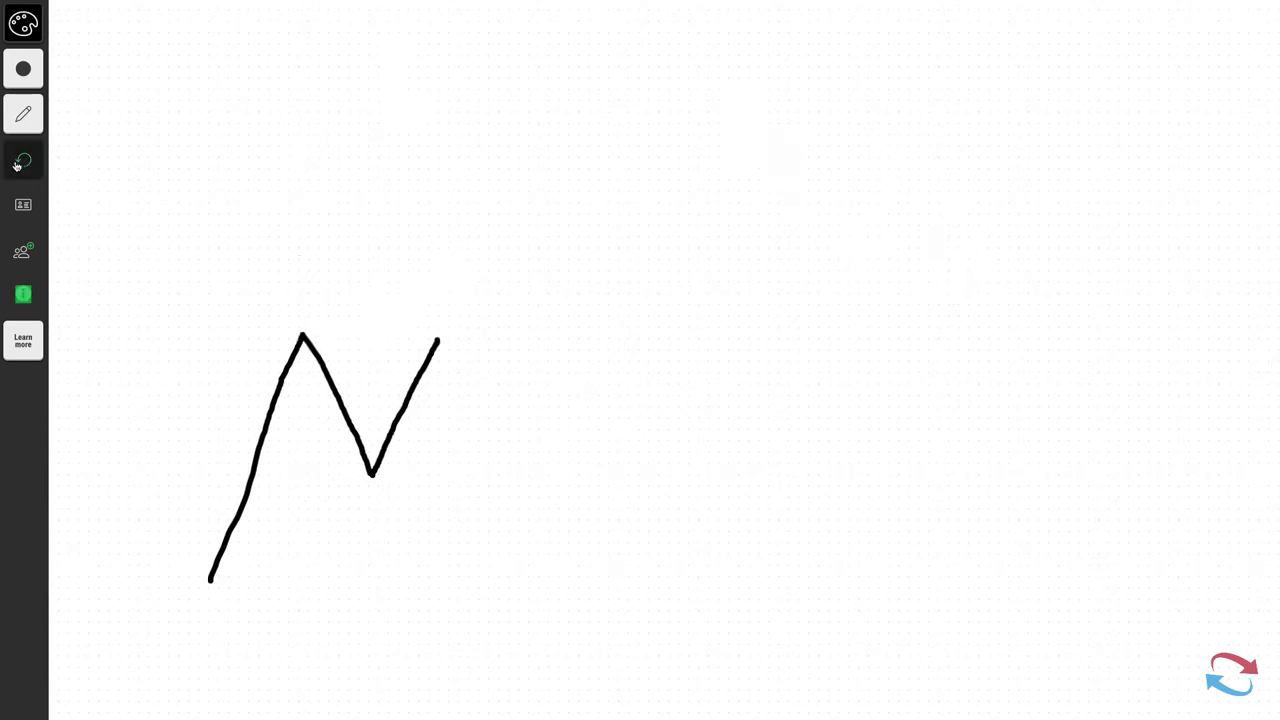
left_click(17, 164)
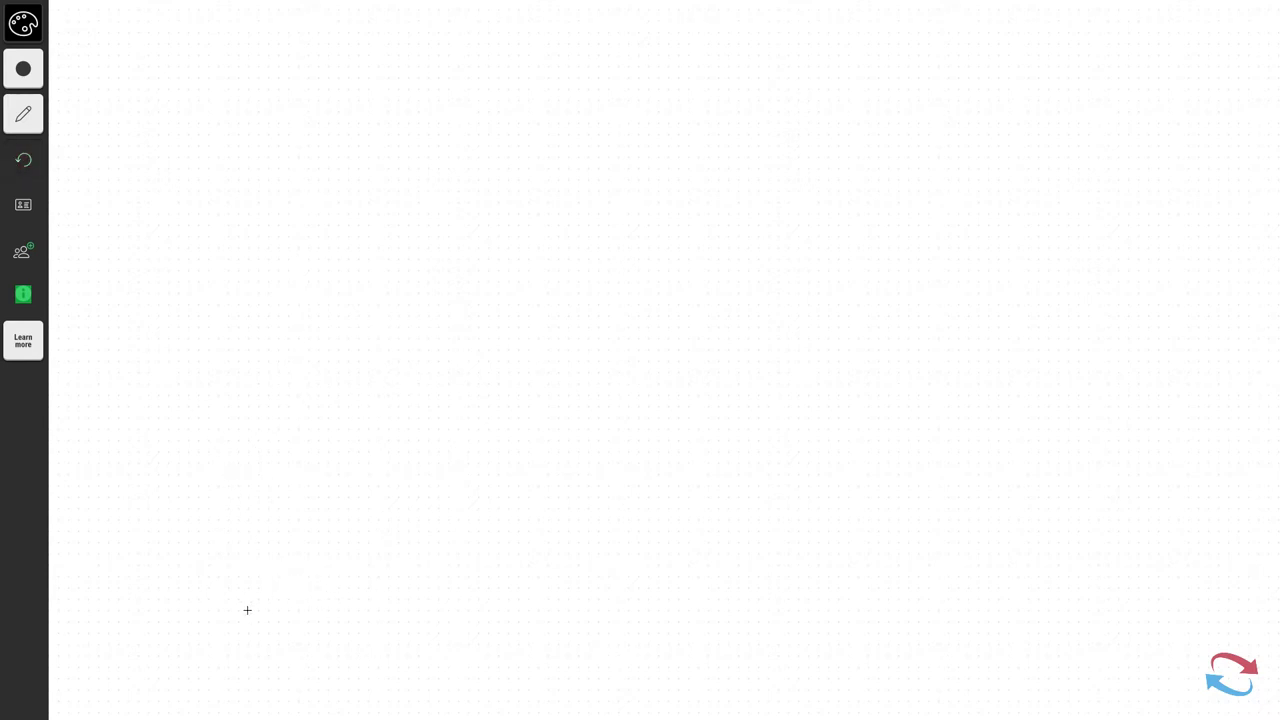
Draw a large rising zigzag, label its pullback low HL and draw a trend line through both lows, continuing it as a dashed line
mouse_move(246, 609)
left_mouse_down()
mouse_move(352, 365)
mouse_move(415, 503)
mouse_move(516, 252)
left_mouse_up()
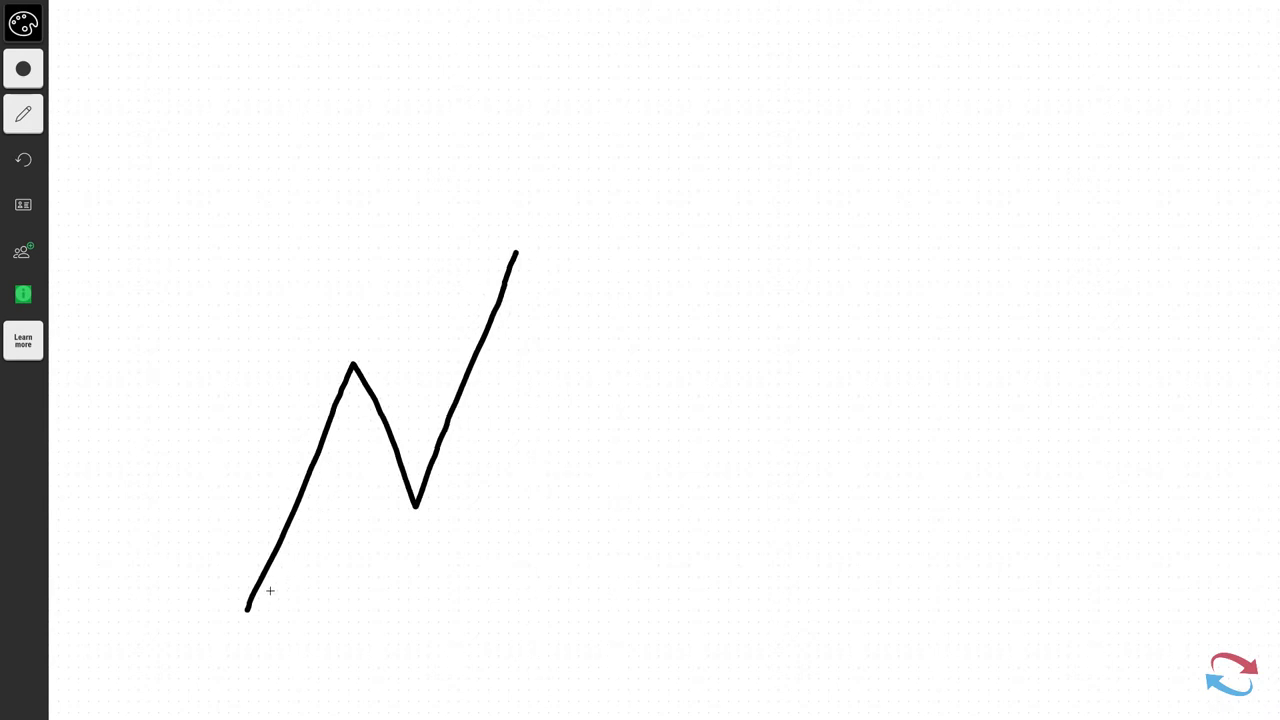
mouse_move(383, 516)
left_mouse_down()
mouse_move(384, 555)
mouse_move(409, 531)
mouse_move(406, 566)
left_mouse_up()
mouse_move(427, 518)
left_mouse_down()
mouse_move(426, 568)
mouse_move(458, 566)
left_mouse_up()
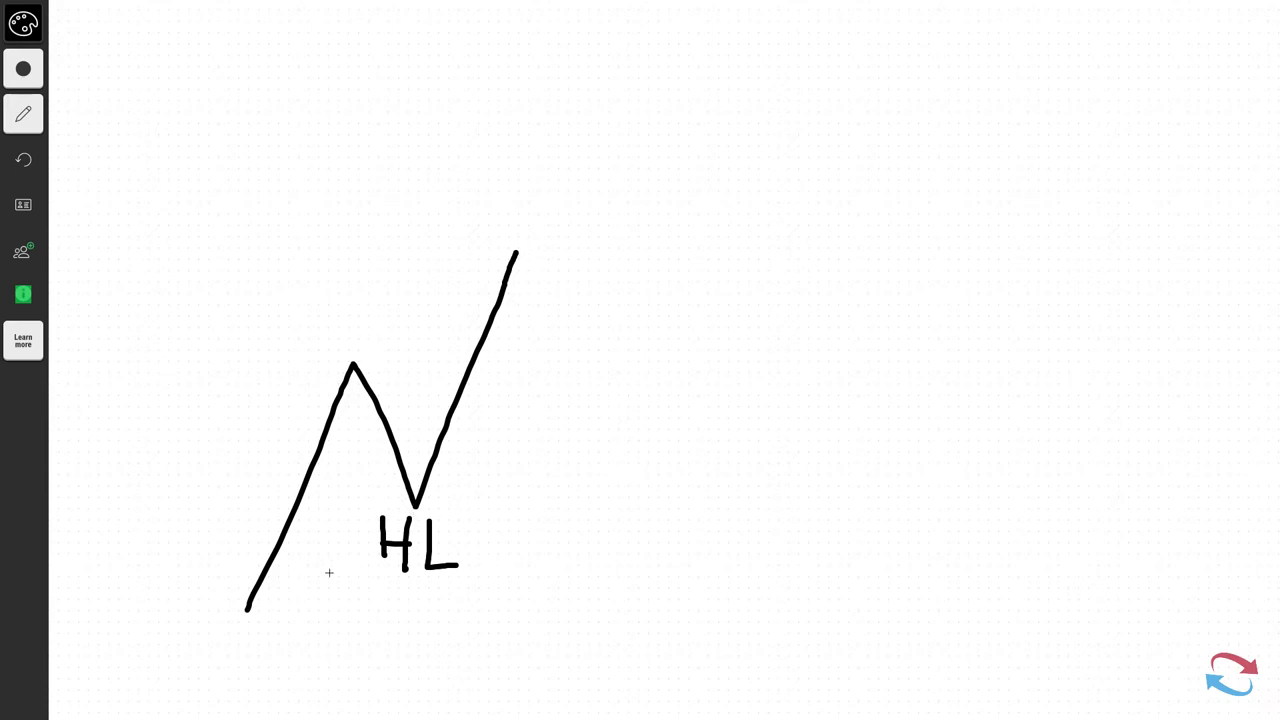
left_click_drag(246, 610, 615, 375)
left_click_drag(622, 366, 690, 322)
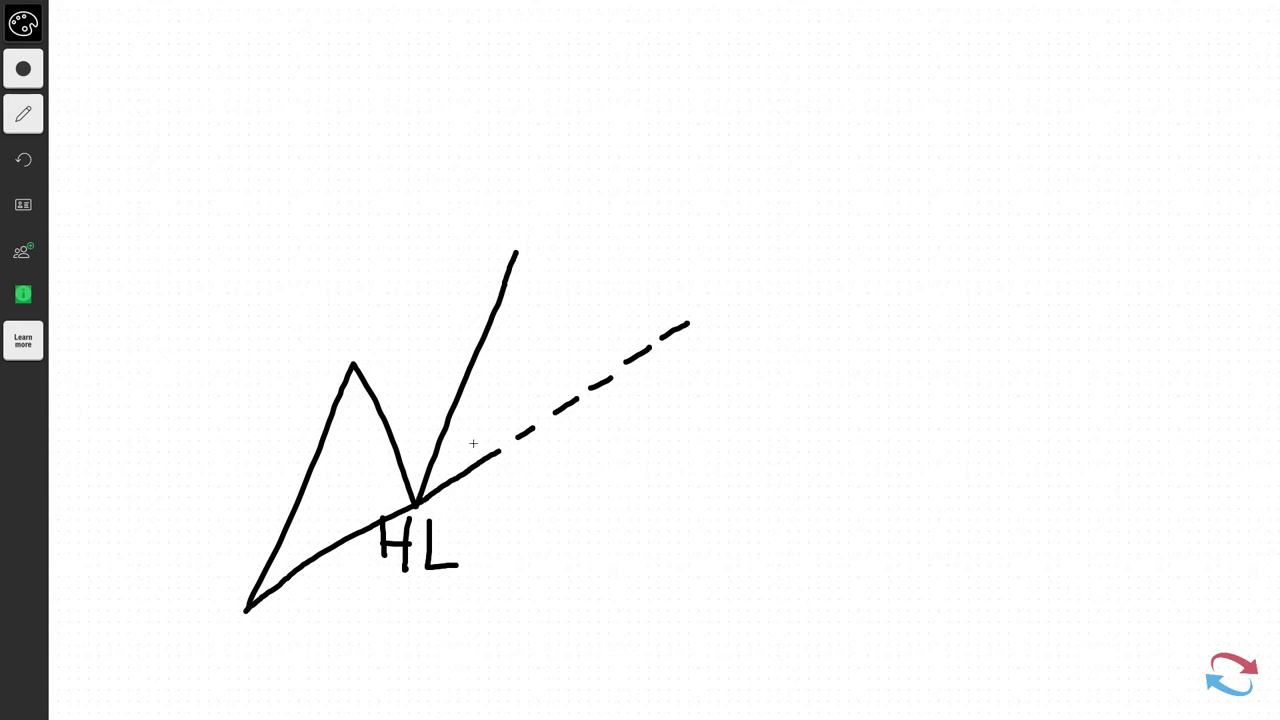
Draw a second pullback to the dashed trend line, mark the touch point with an arrow and circle, and add an upward bounce arrow
left_click_drag(517, 255, 585, 385)
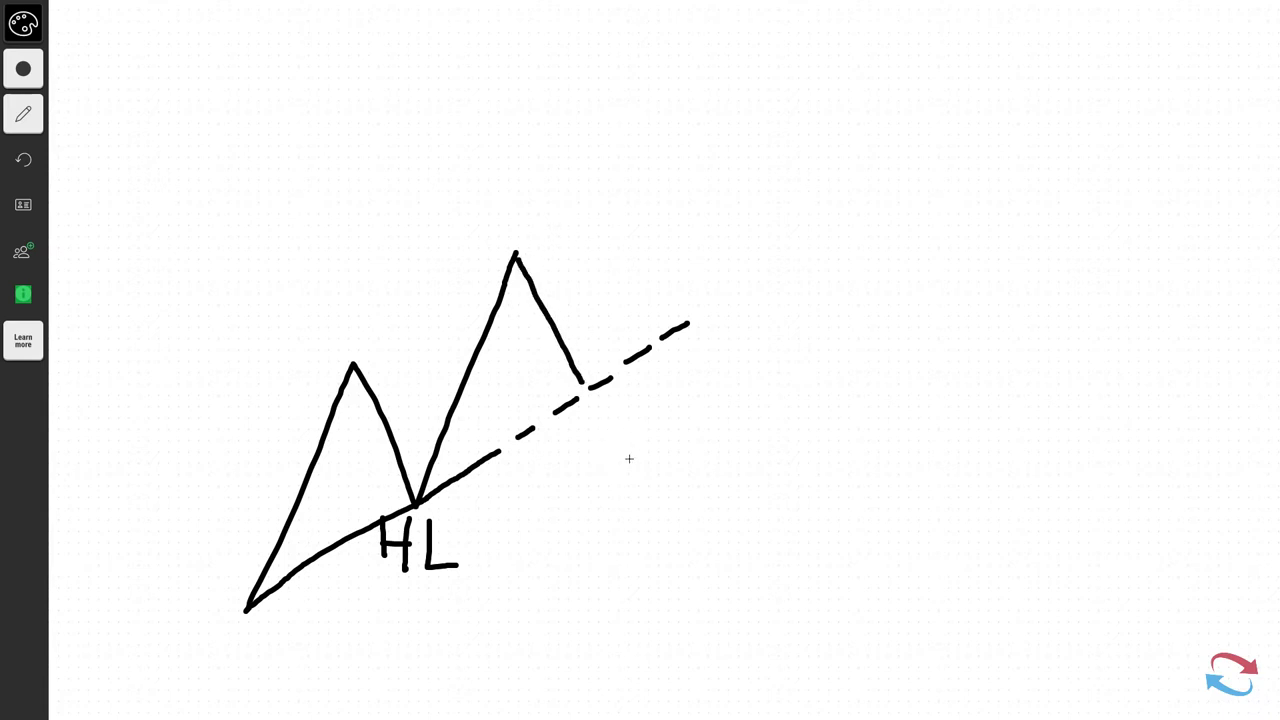
mouse_move(629, 458)
left_mouse_down()
mouse_move(598, 409)
mouse_move(637, 421)
left_mouse_up()
mouse_move(580, 374)
left_mouse_down()
mouse_move(572, 391)
mouse_move(611, 390)
mouse_move(588, 368)
mouse_move(568, 376)
mouse_move(584, 385)
mouse_move(618, 269)
mouse_move(625, 287)
left_mouse_up()
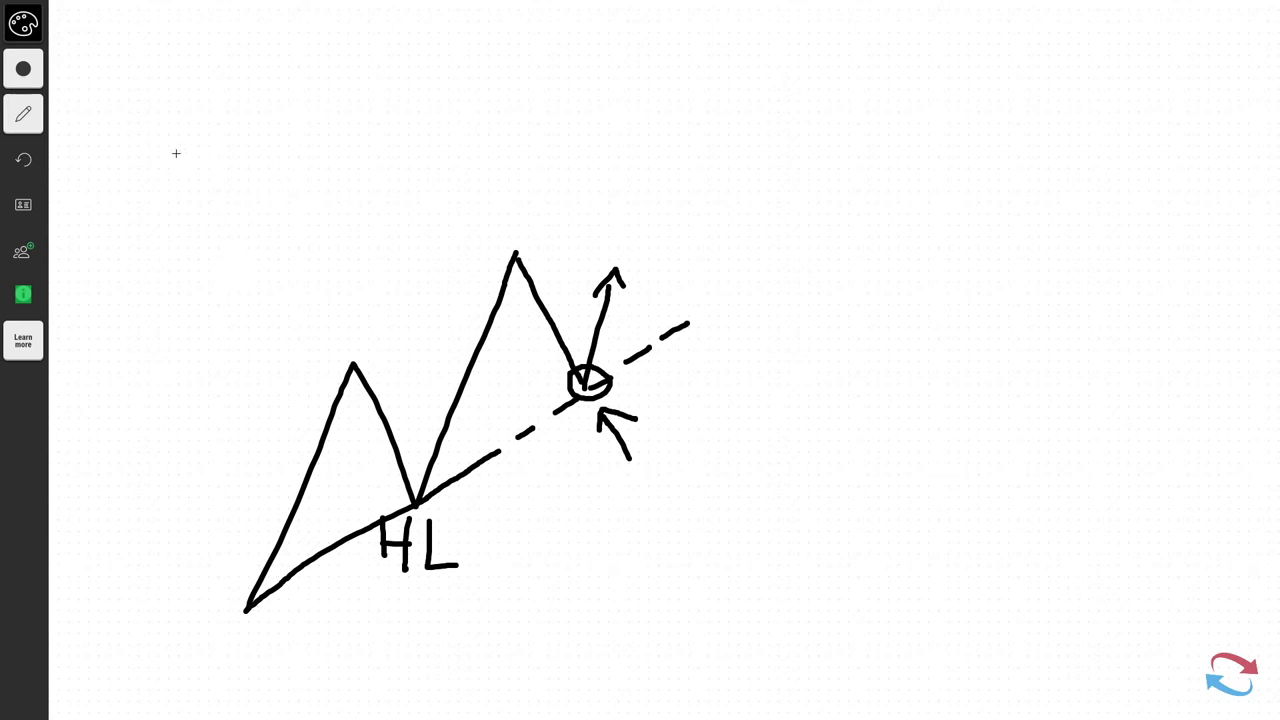
Sketch a horizontal support line with two bounces marked by arrows, and continue the uptrend with two more peaks and pullbacks
left_click_drag(186, 121, 527, 118)
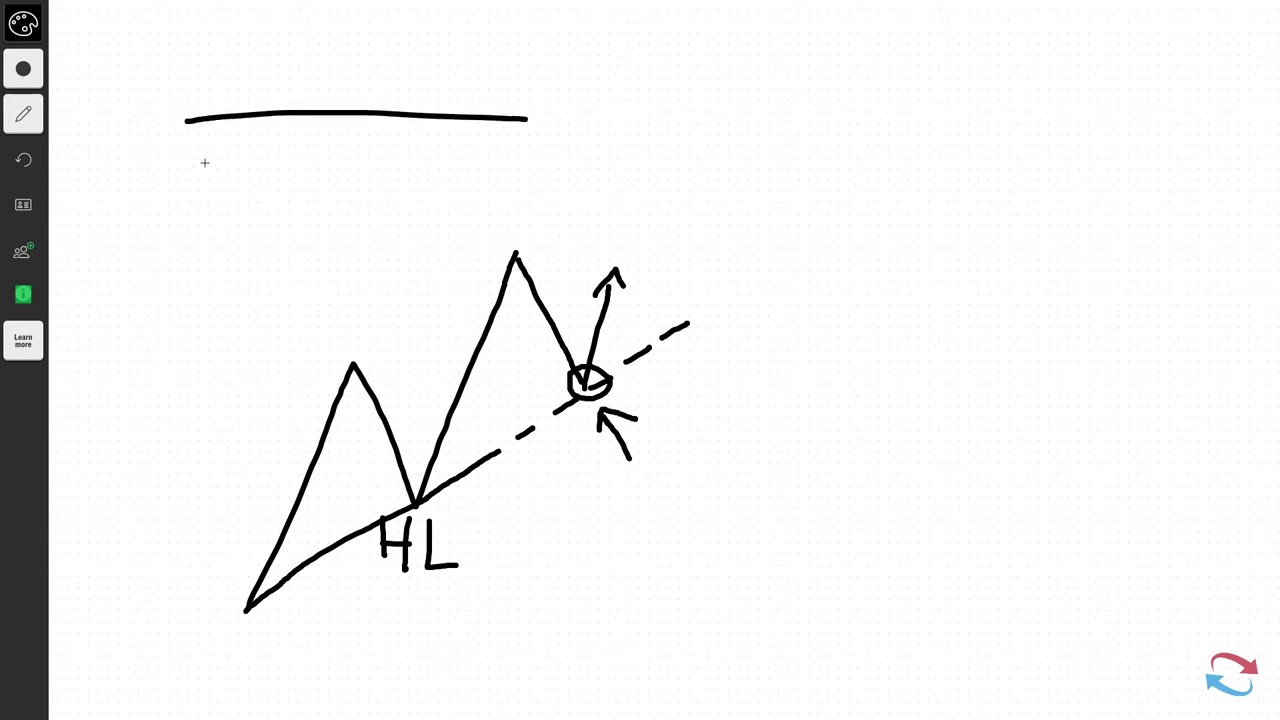
mouse_move(207, 29)
left_mouse_down()
mouse_move(256, 110)
mouse_move(283, 68)
mouse_move(318, 105)
mouse_move(350, 55)
left_mouse_up()
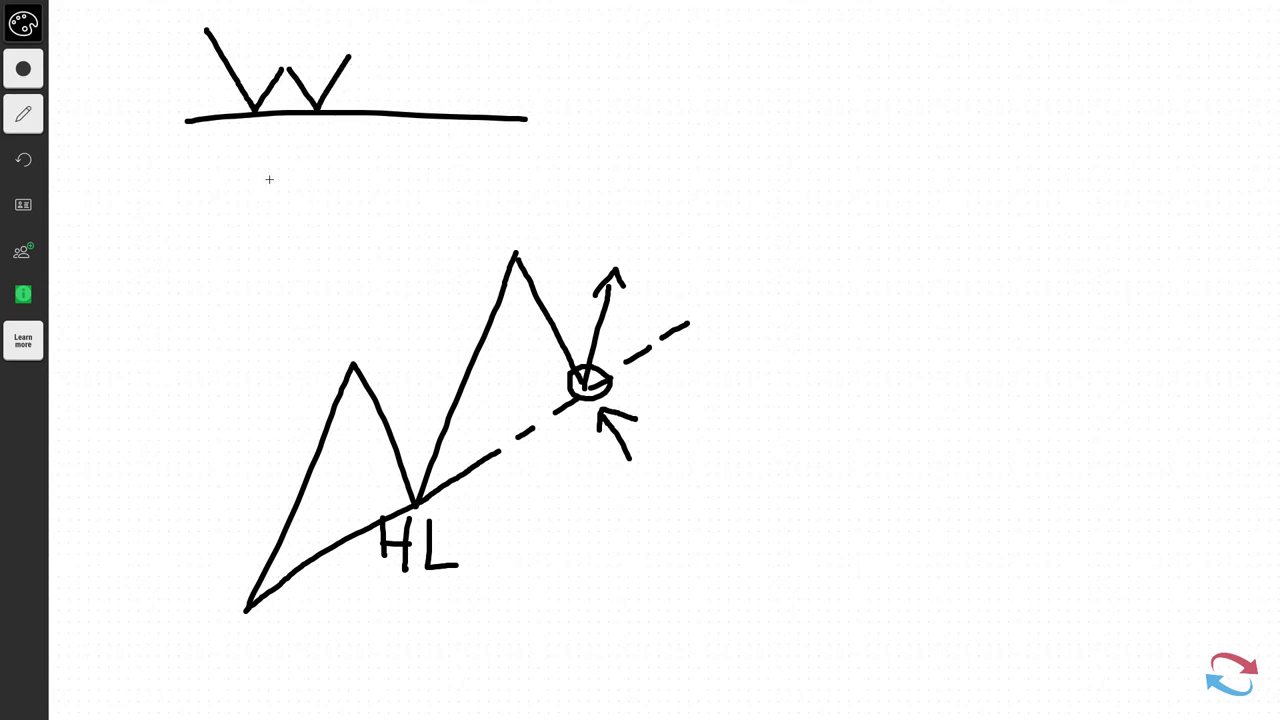
mouse_move(269, 179)
left_mouse_down()
mouse_move(265, 115)
mouse_move(283, 127)
mouse_move(308, 116)
mouse_move(326, 132)
left_mouse_up()
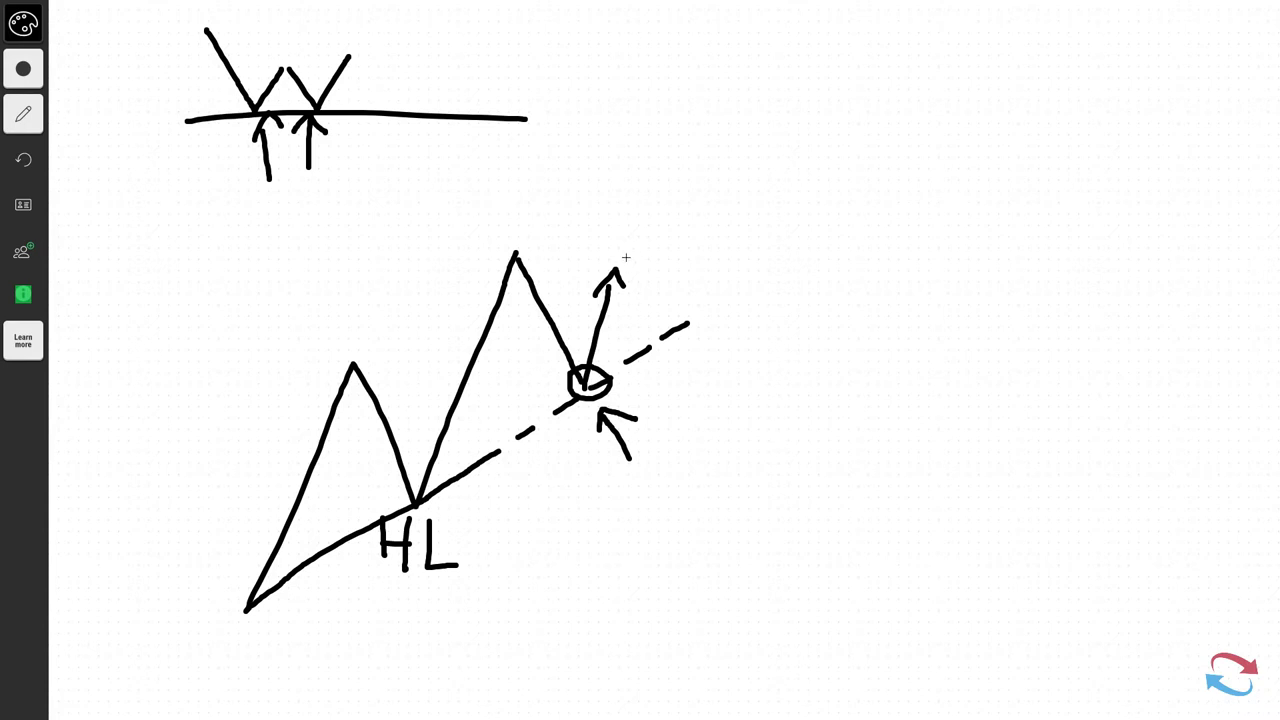
mouse_move(618, 257)
left_mouse_down()
mouse_move(646, 194)
mouse_move(720, 297)
mouse_move(784, 113)
left_mouse_up()
left_click_drag(810, 171, 871, 257)
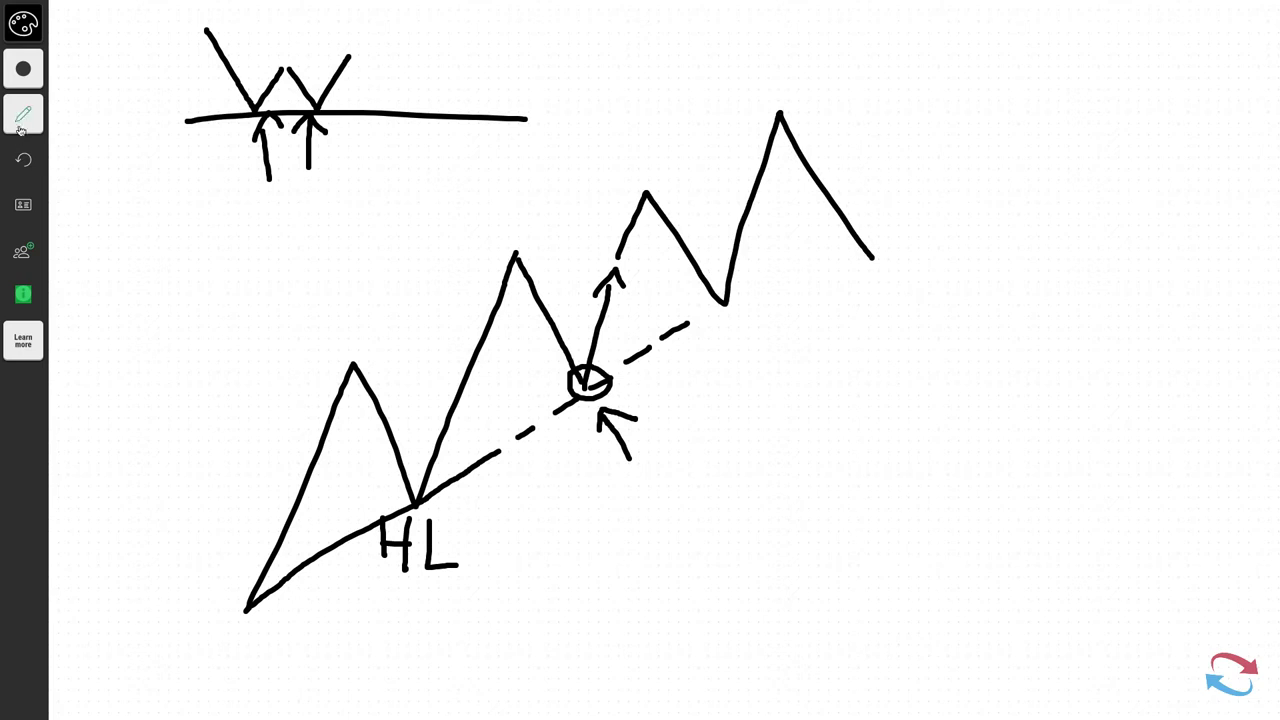
Undo every stroke of the uptrend and support sketches to clear the canvas
left_click(23, 160)
left_click(23, 160)
left_click(23, 160)
left_click(23, 160)
left_click(23, 160)
left_click(23, 160)
left_click(23, 160)
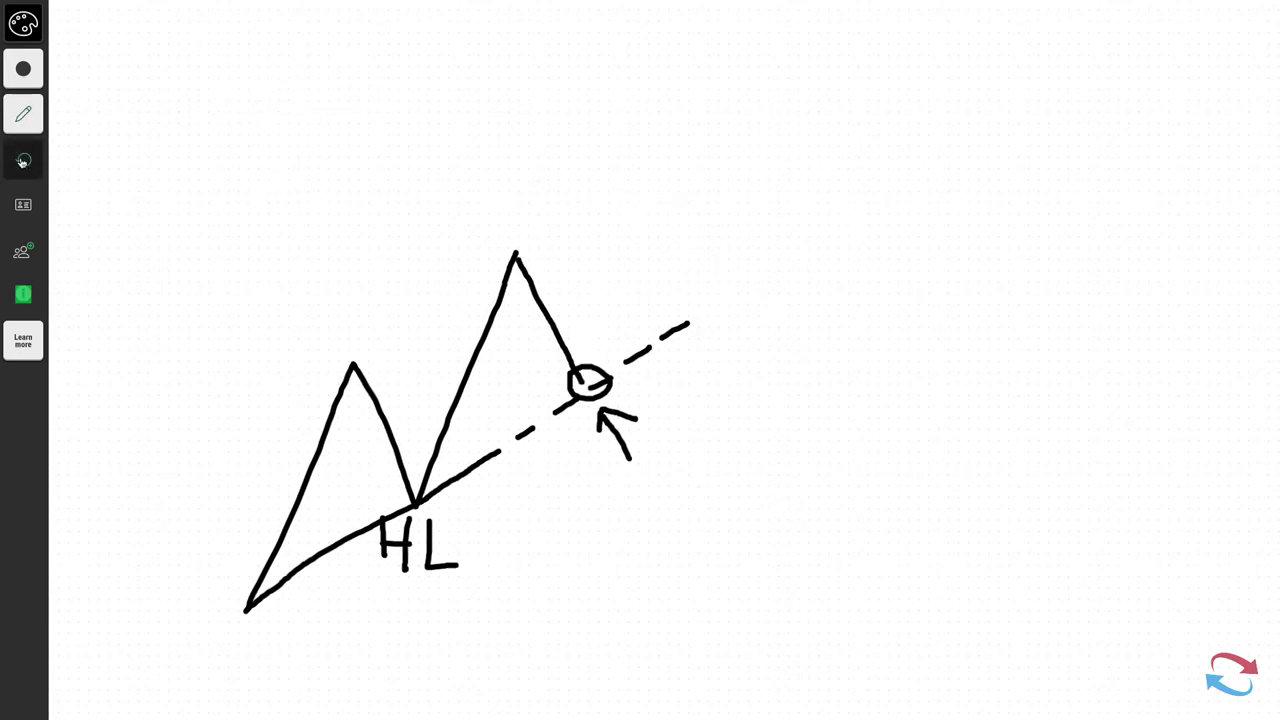
left_click(23, 160)
left_click(23, 160)
left_click(23, 160)
left_click(23, 160)
left_click(23, 160)
left_click(23, 160)
left_click(23, 160)
left_click(23, 160)
left_click(23, 160)
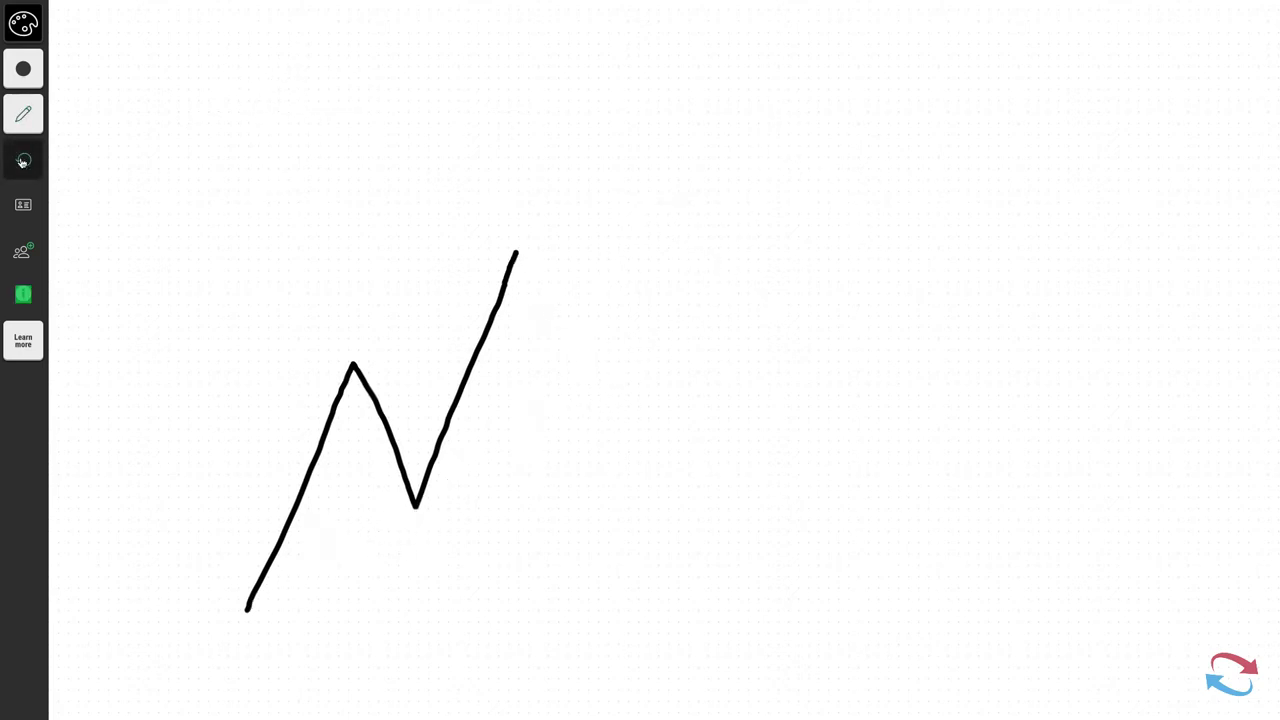
left_click(23, 160)
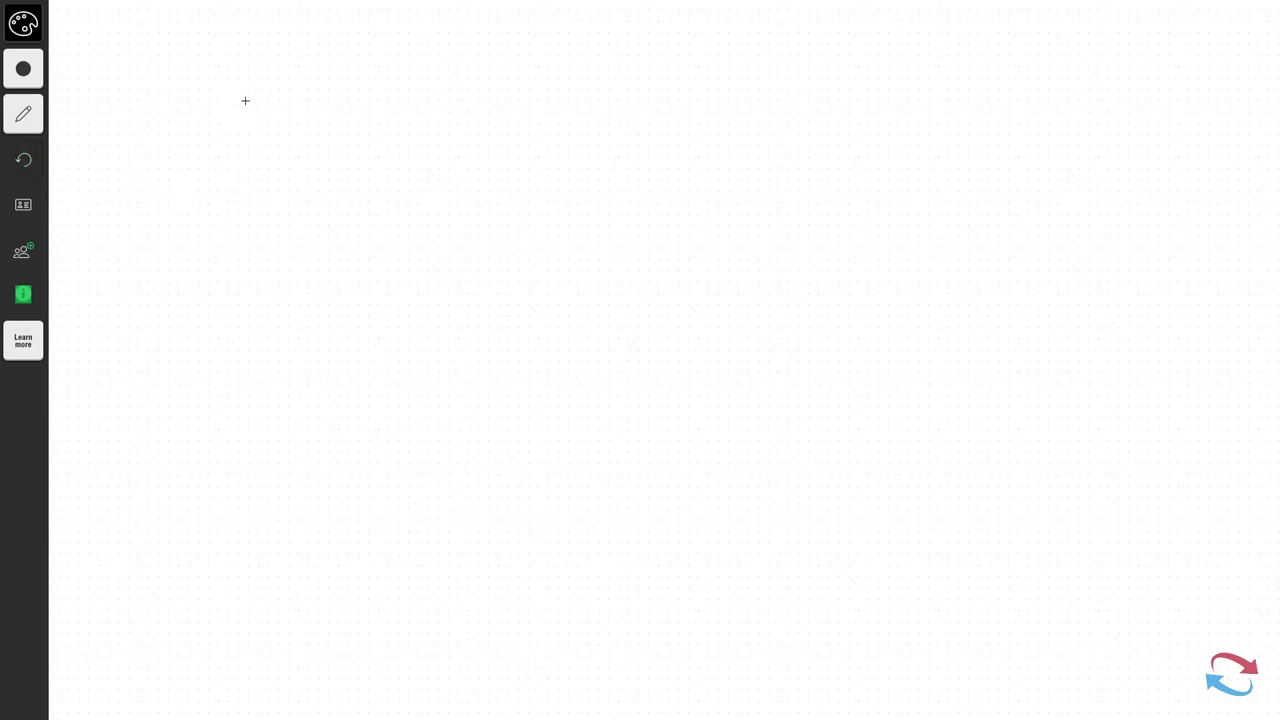
Draw a falling zigzag with an arrow at its starting high and a dashed horizontal line from its first low across the last leg
left_click_drag(244, 98, 335, 331)
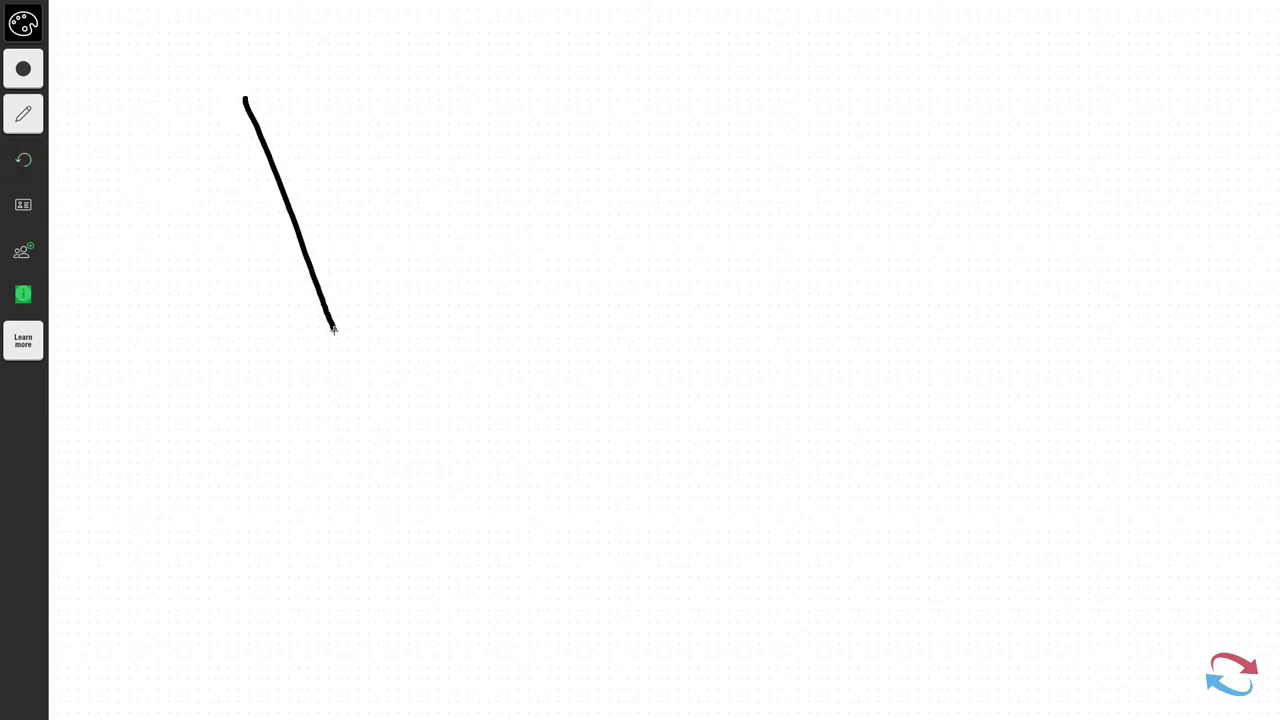
left_click(199, 93)
mouse_move(200, 92)
left_mouse_down()
mouse_move(245, 93)
mouse_move(219, 106)
left_mouse_up()
left_click(335, 331)
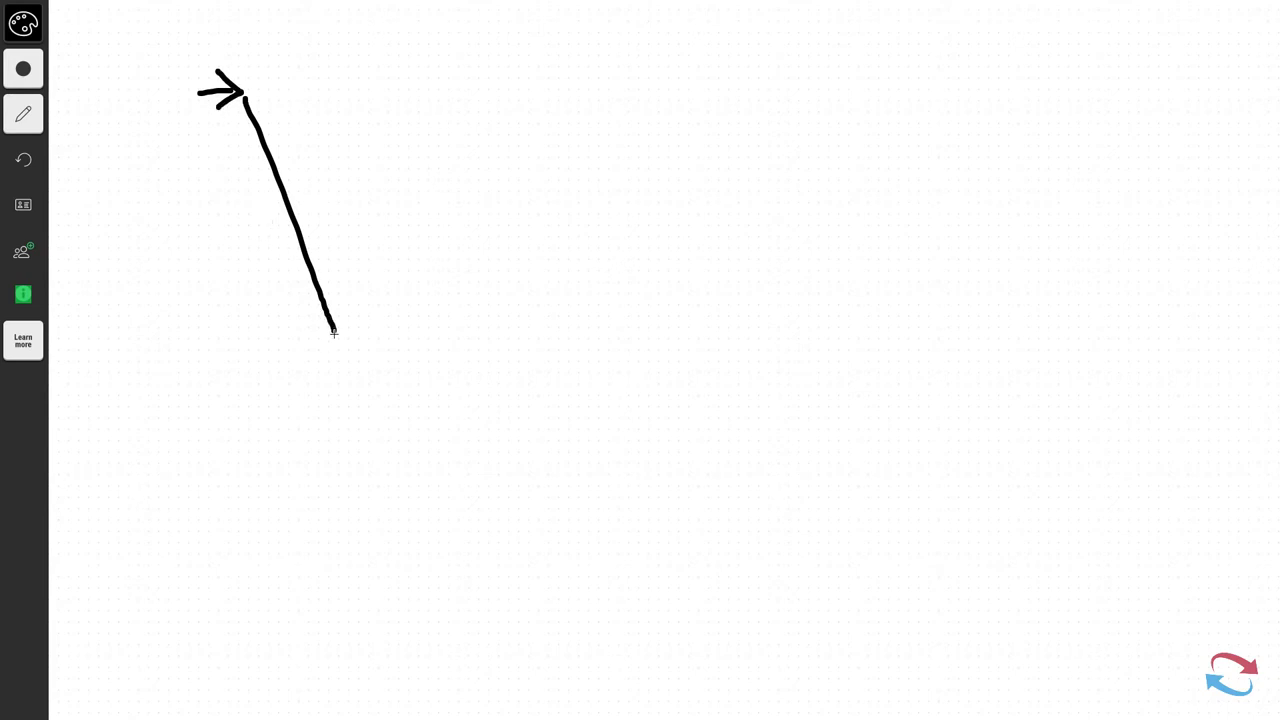
mouse_move(335, 331)
left_mouse_down()
mouse_move(420, 197)
mouse_move(487, 387)
left_mouse_up()
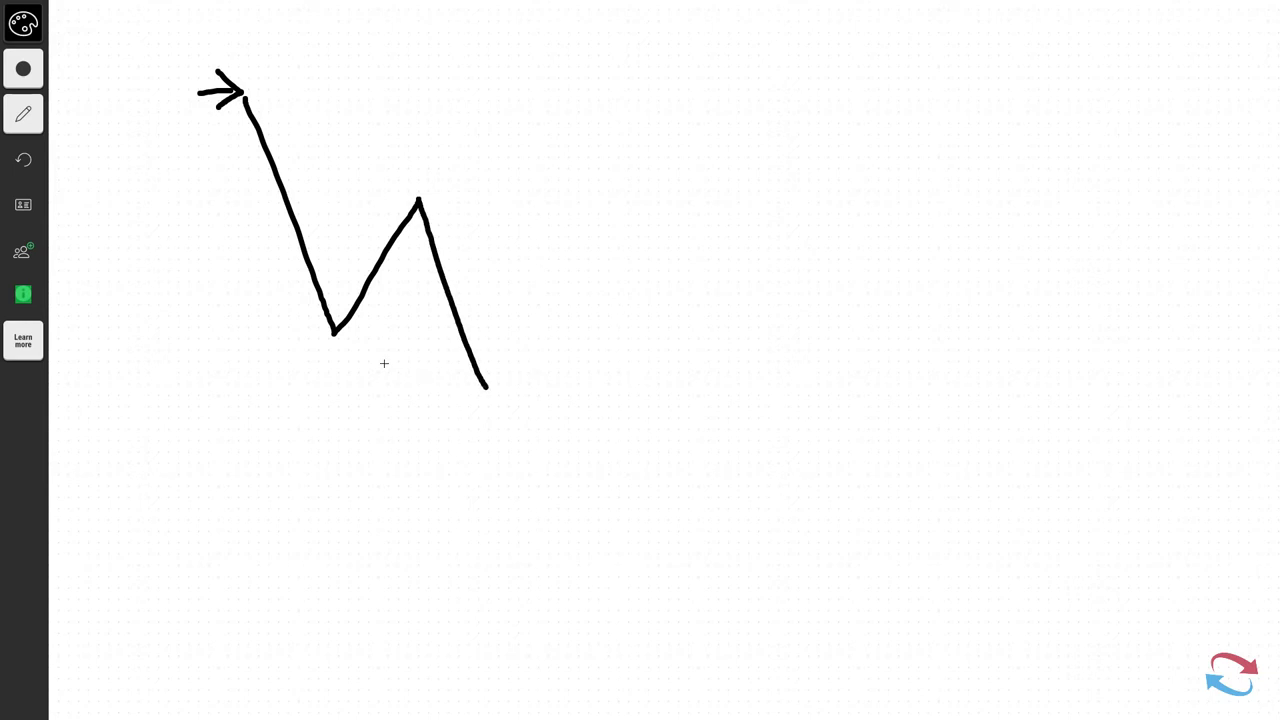
left_click_drag(336, 338, 458, 337)
Draw a descending trend line through both highs, continue it dashed, and add arrows for the retest, its touch point and the drop
mouse_move(245, 93)
left_mouse_down()
mouse_move(490, 240)
mouse_move(670, 371)
left_mouse_up()
left_click(558, 288)
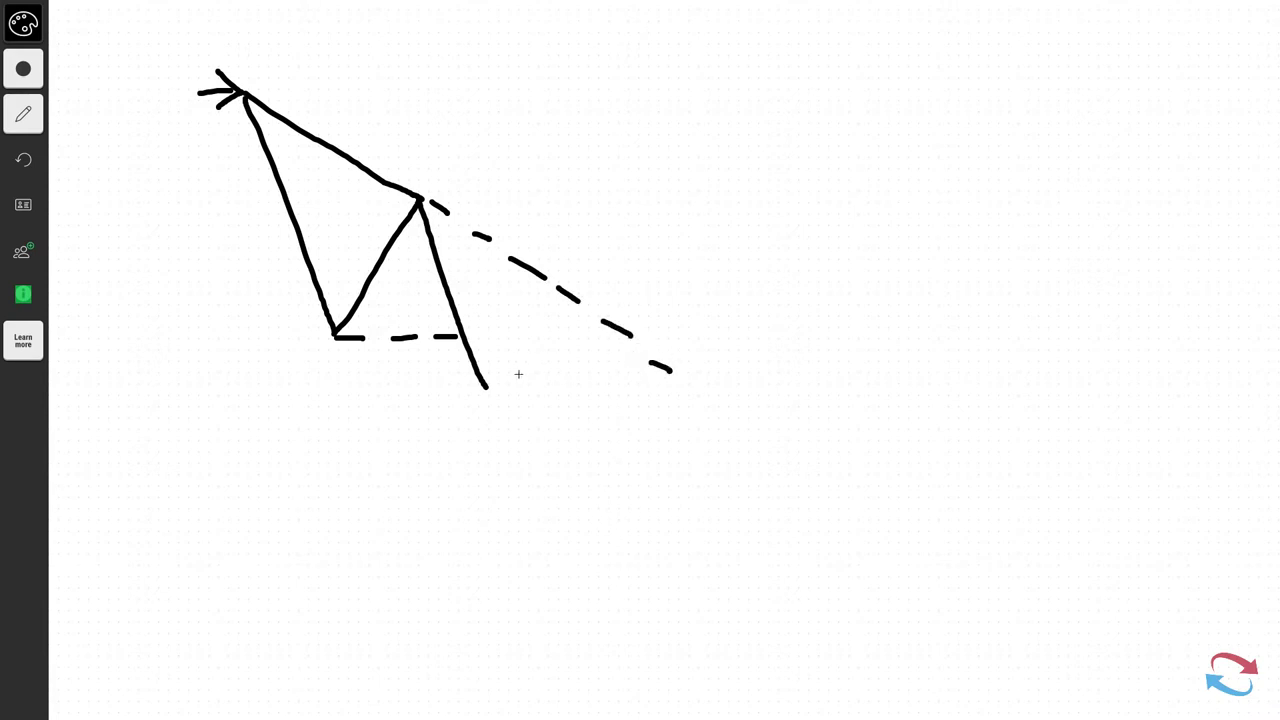
mouse_move(495, 380)
left_mouse_down()
mouse_move(542, 298)
mouse_move(548, 320)
left_mouse_up()
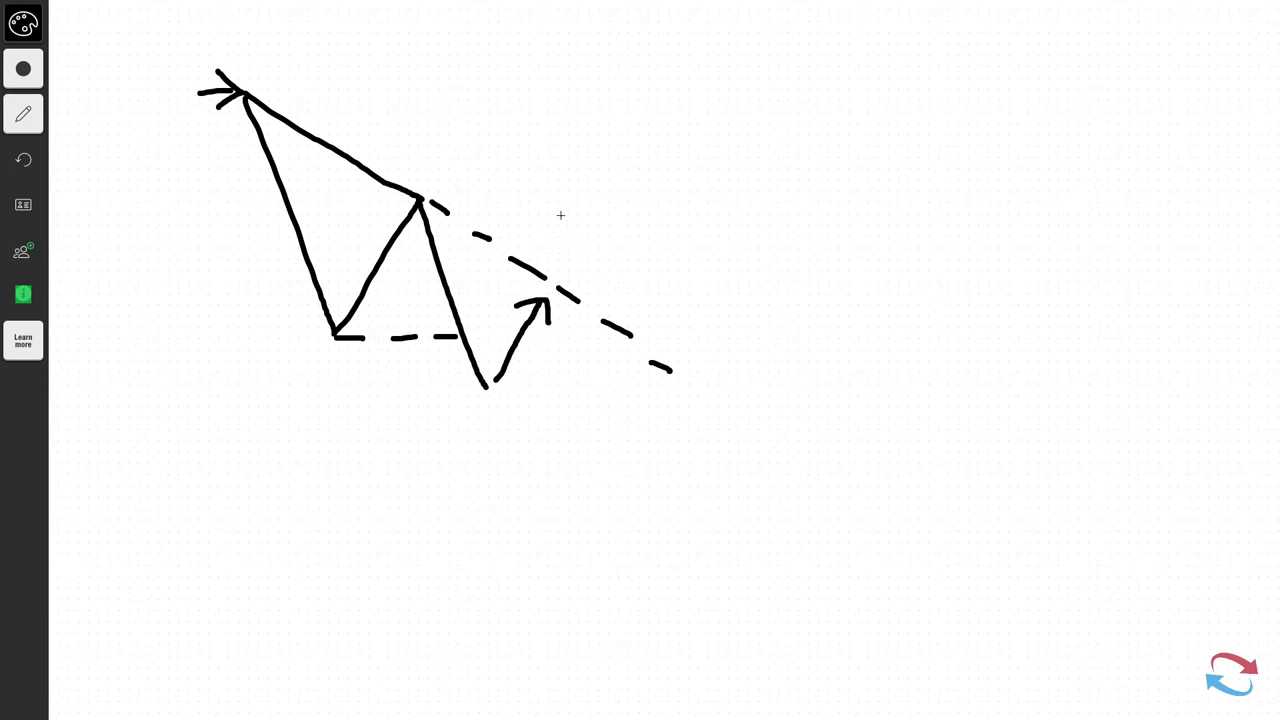
mouse_move(560, 215)
left_mouse_down()
mouse_move(560, 262)
mouse_move(581, 244)
left_mouse_up()
mouse_move(560, 314)
left_mouse_down()
mouse_move(589, 431)
mouse_move(597, 438)
mouse_move(626, 398)
left_mouse_up()
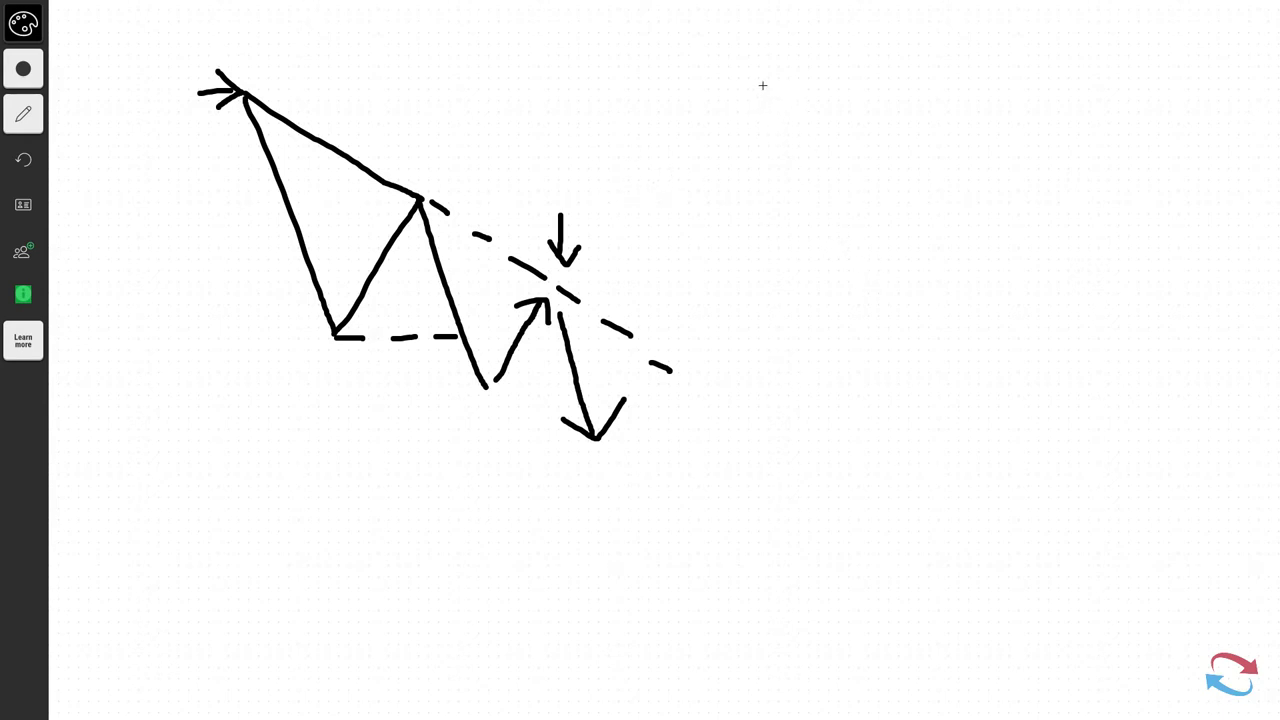
Draw a steep stepped decline beside the diagram and a pair of axes with lines of different slopes fanning out from the origin
mouse_move(762, 86)
left_mouse_down()
mouse_move(768, 220)
mouse_move(806, 212)
mouse_move(833, 325)
mouse_move(868, 340)
mouse_move(878, 456)
mouse_move(912, 430)
mouse_move(934, 518)
left_mouse_up()
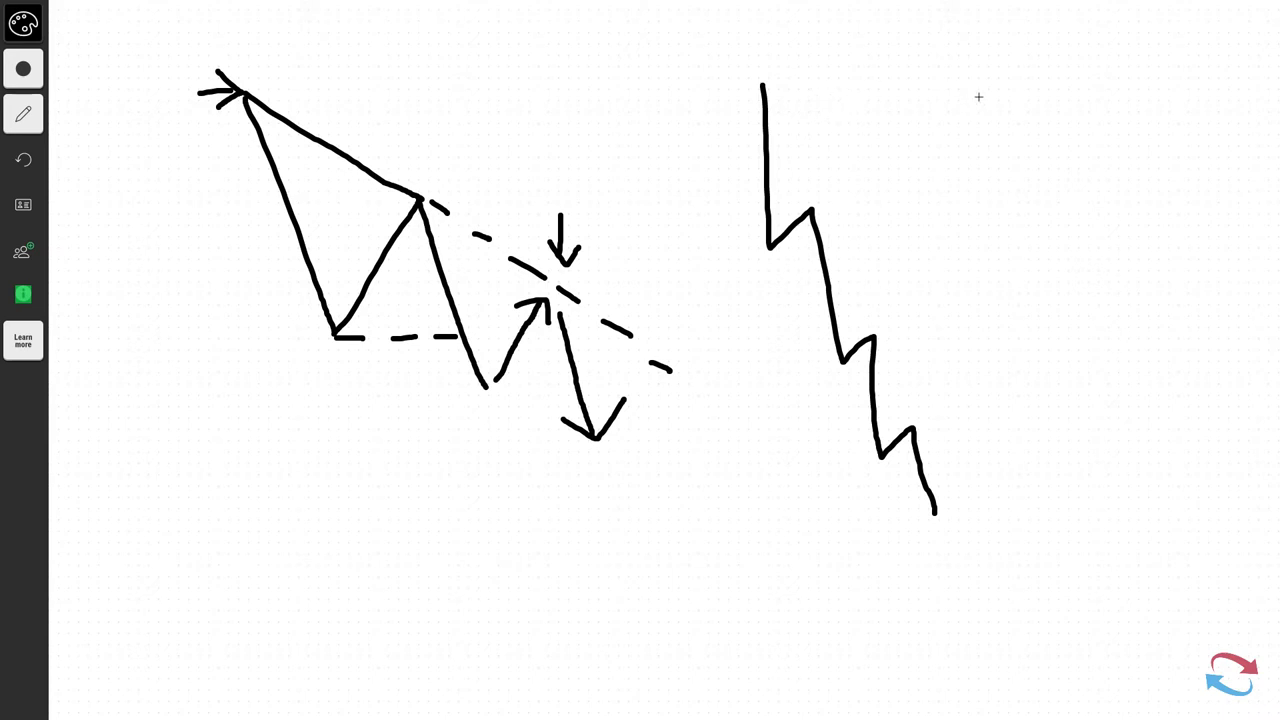
mouse_move(946, 66)
left_mouse_down()
mouse_move(946, 226)
mouse_move(980, 280)
mouse_move(1154, 290)
left_mouse_up()
left_click_drag(946, 278, 1111, 131)
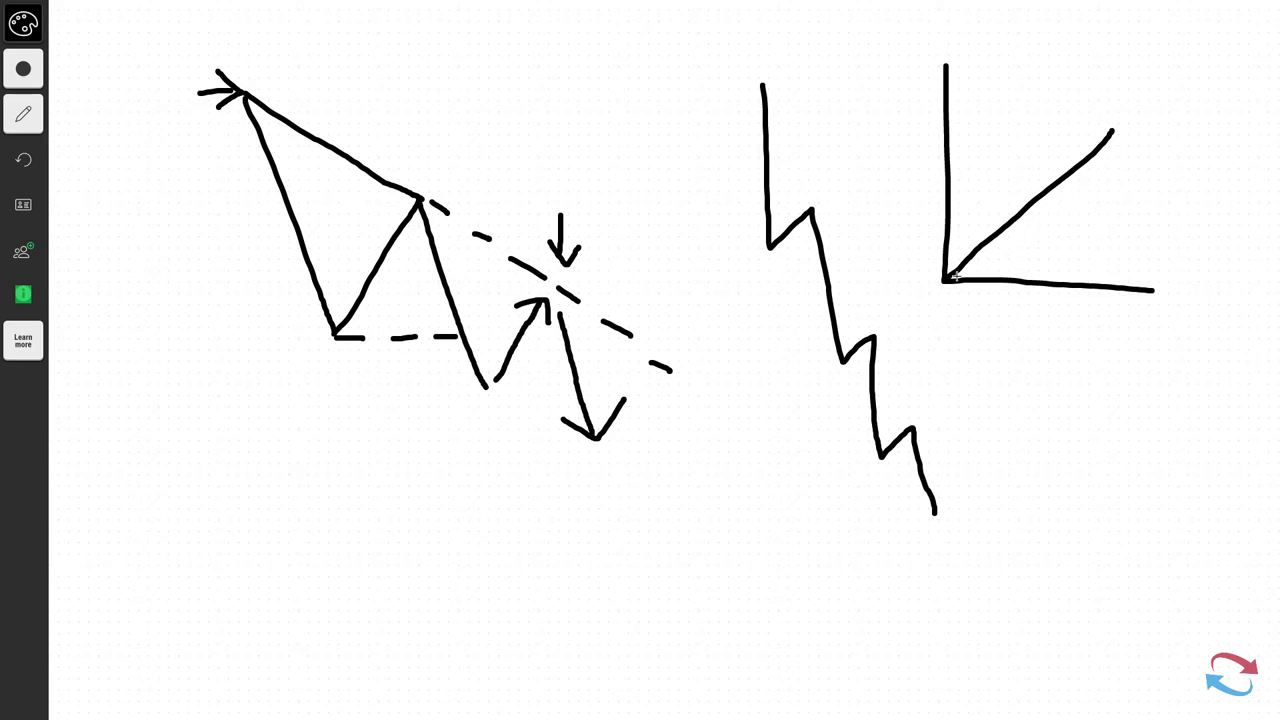
left_click_drag(948, 278, 1100, 211)
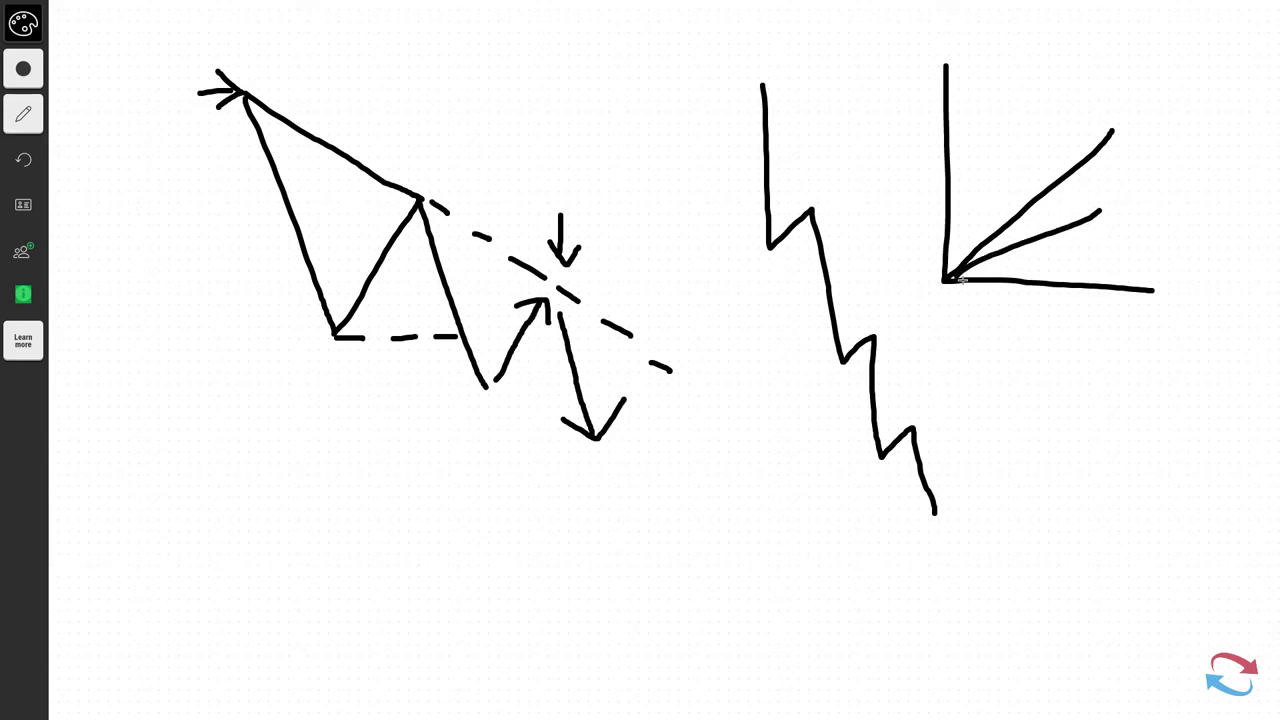
left_click_drag(953, 273, 1040, 131)
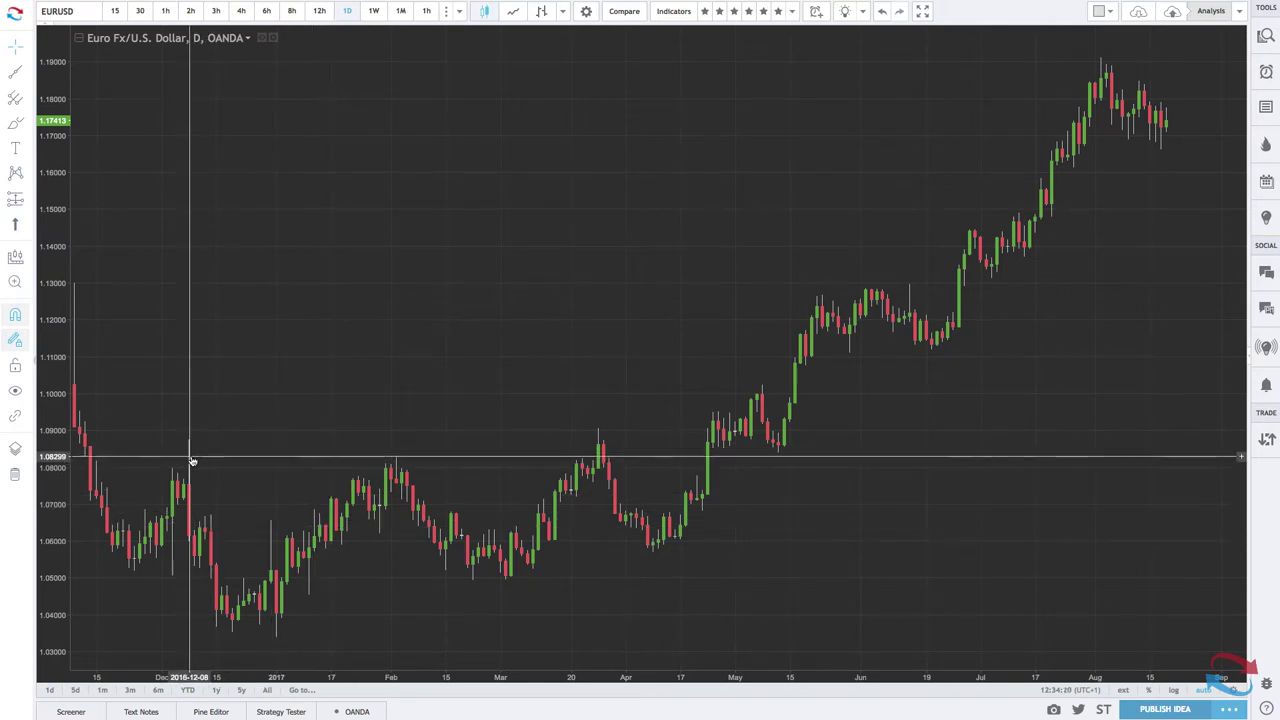
Draw arrows from the November 2016 high to the November low, up to the December high, and down to the January 2017 low
scroll(191, 460, "down", 1)
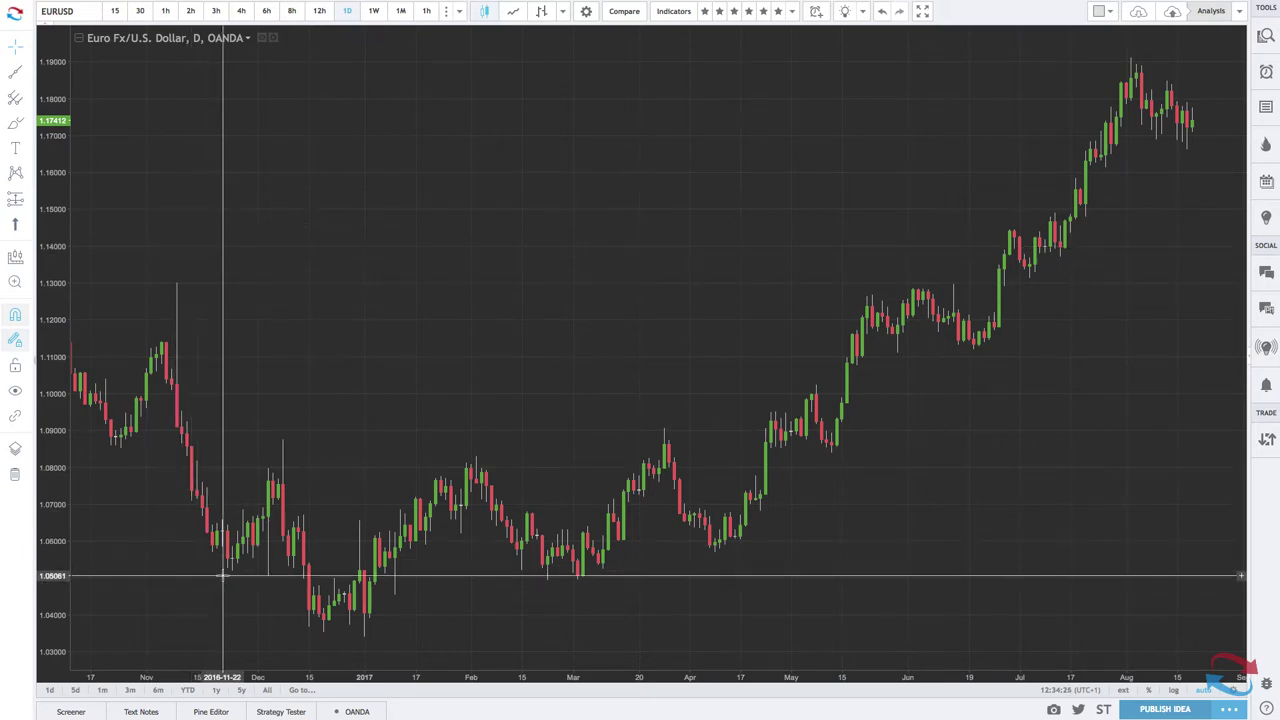
left_click(27, 72)
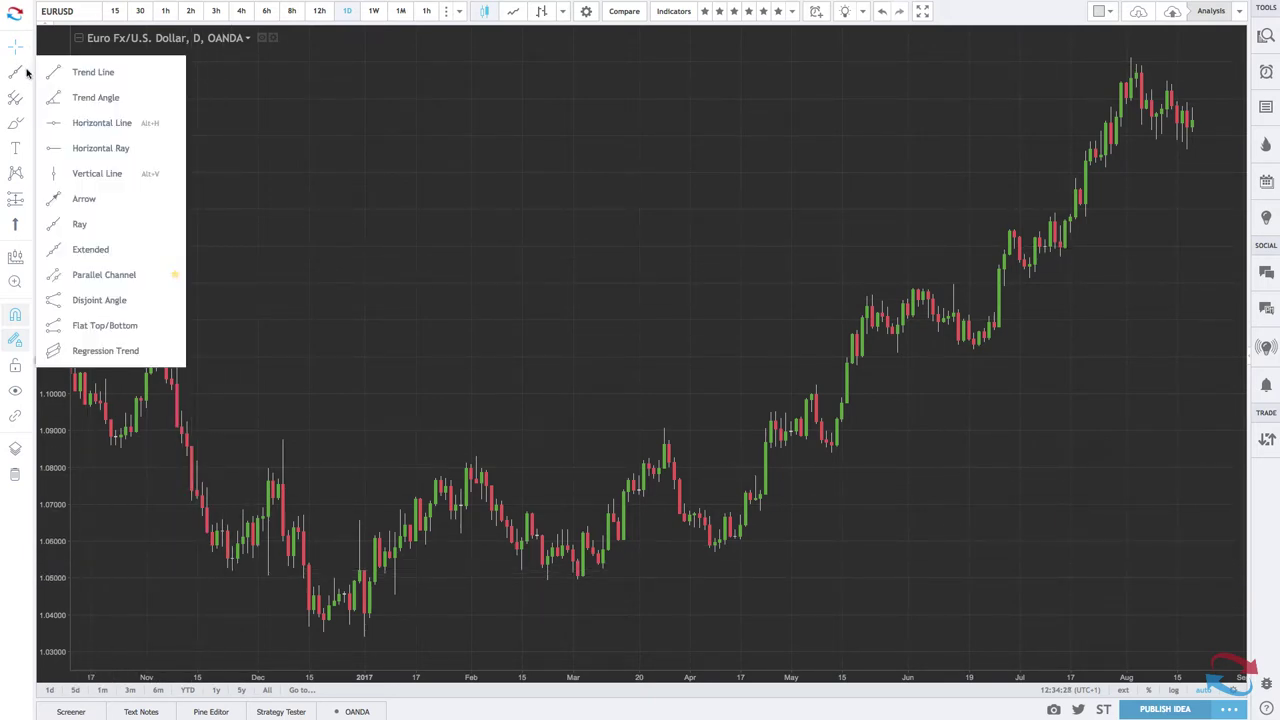
left_click(61, 199)
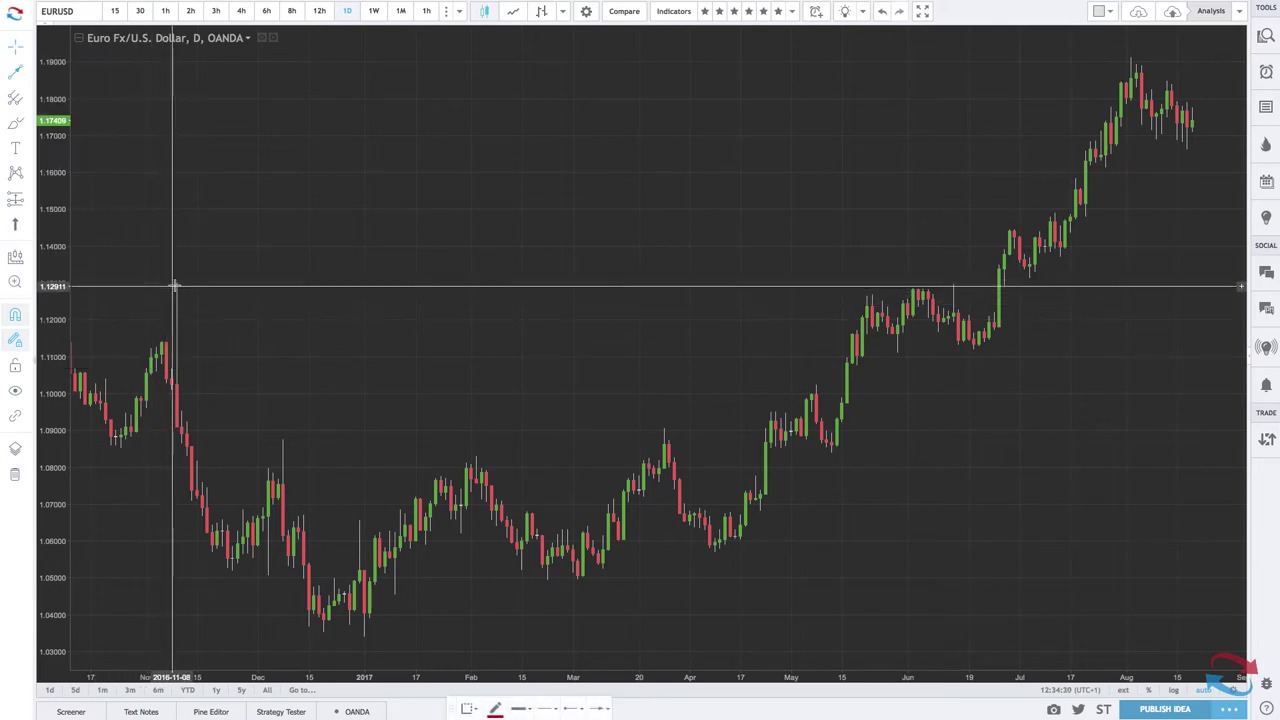
left_click(177, 283)
left_click(227, 567)
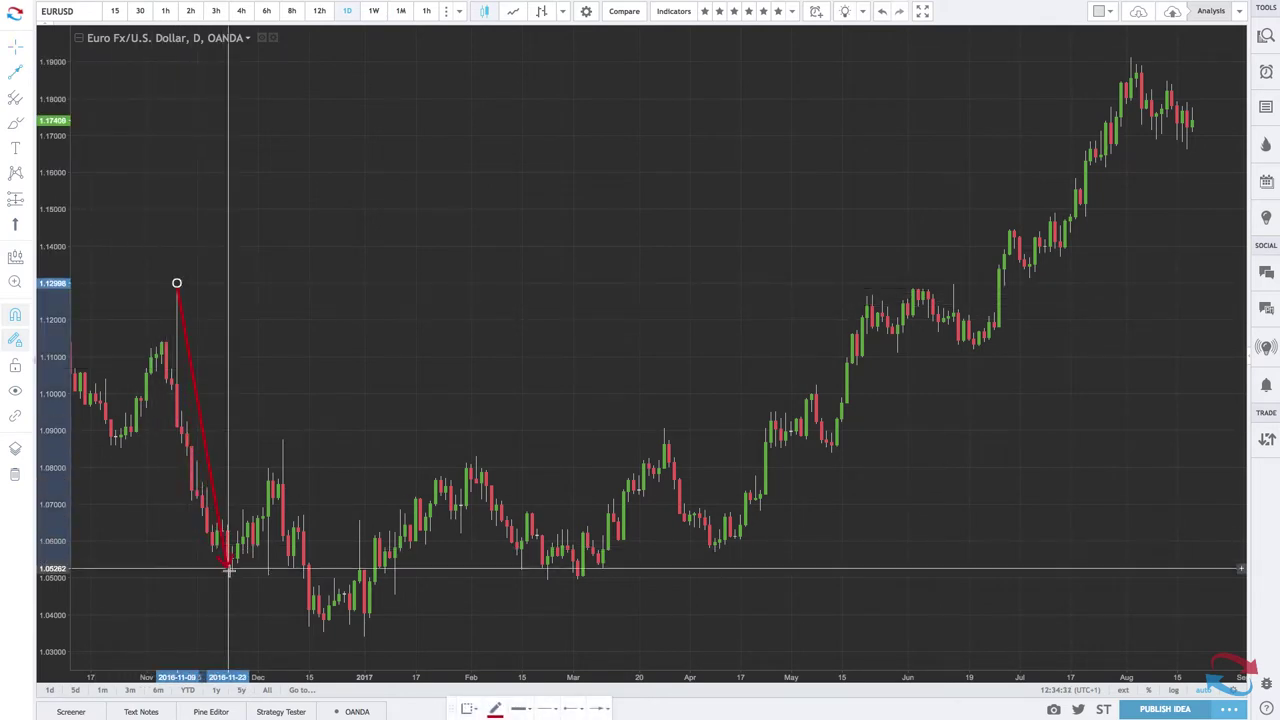
left_click(227, 567)
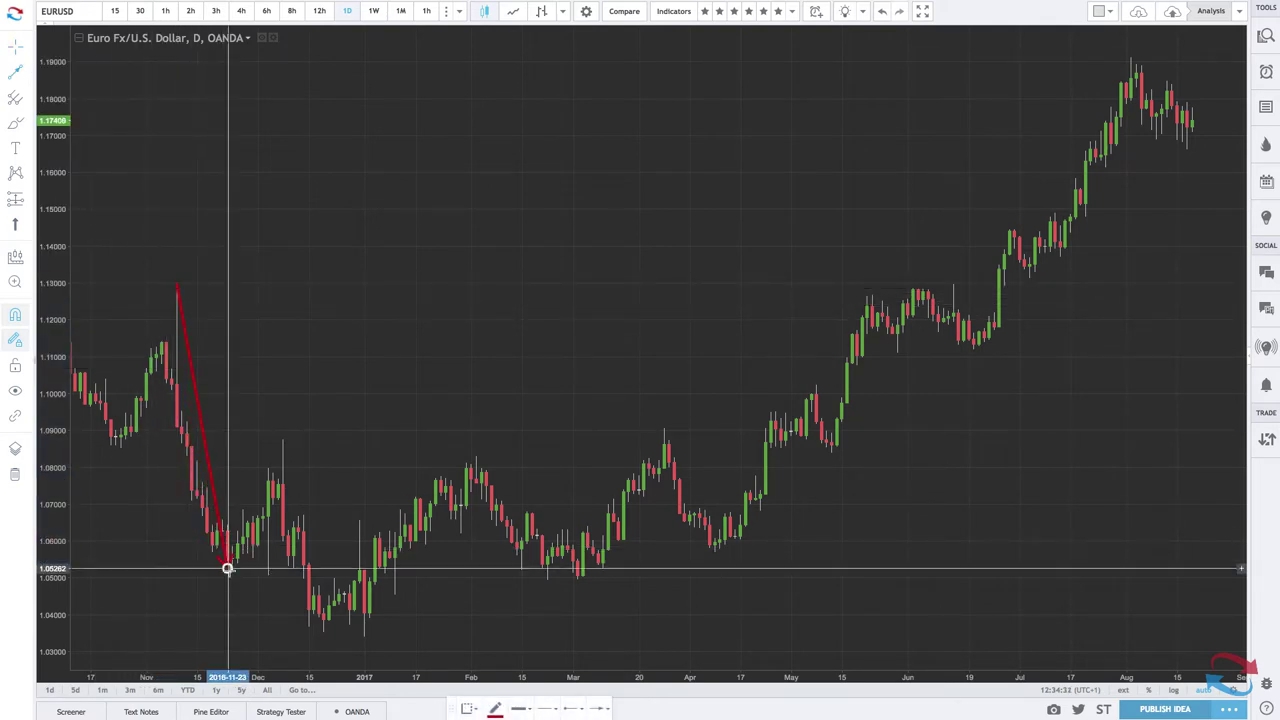
left_click(283, 440)
left_click(283, 440)
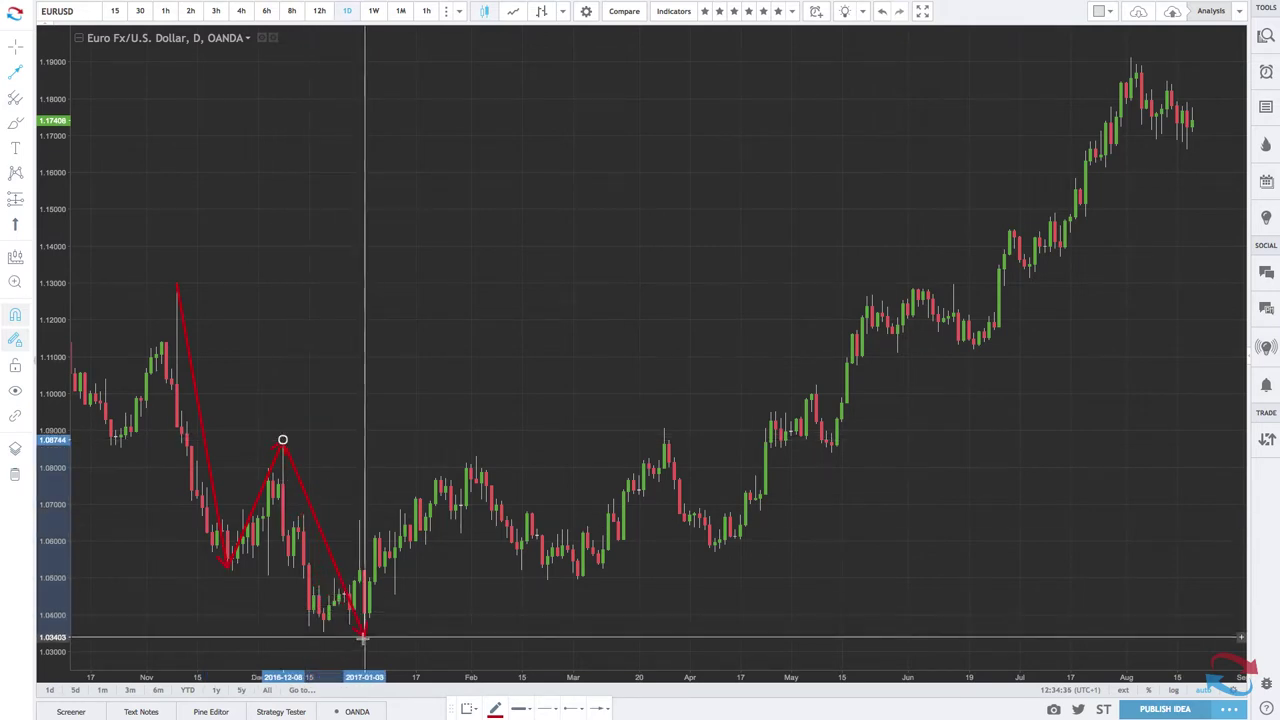
left_click(364, 636)
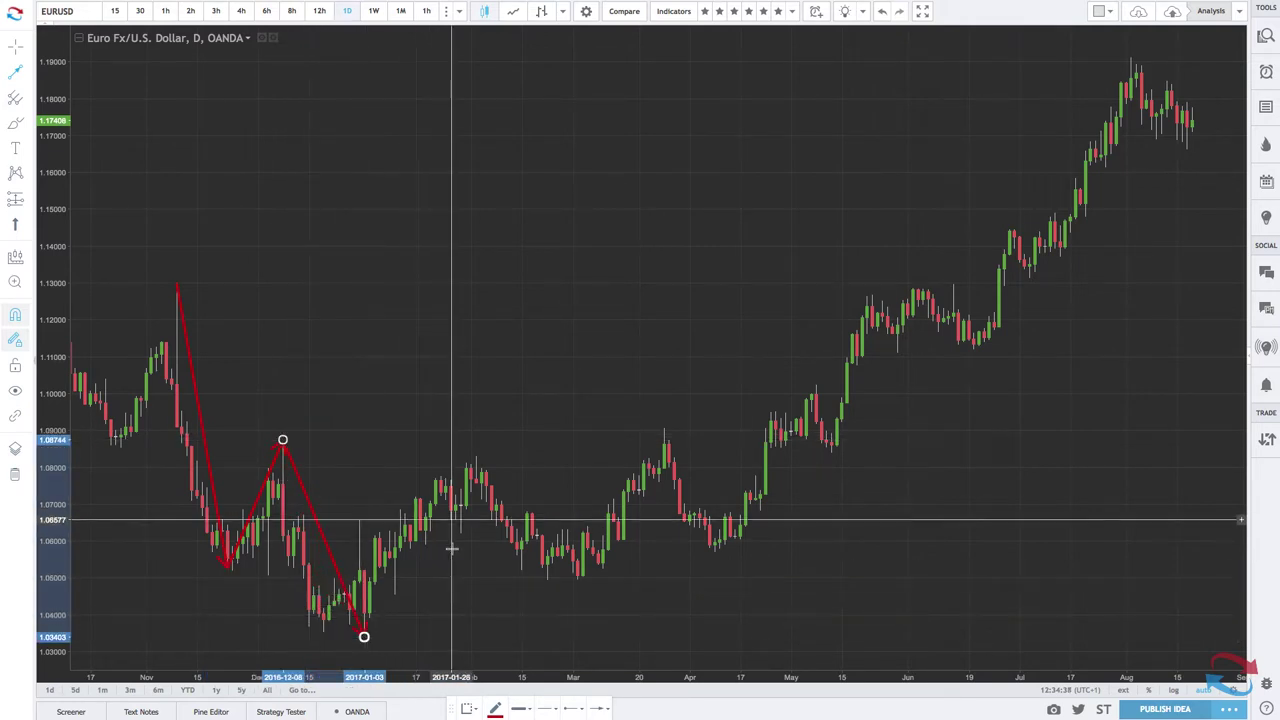
Delete the three arrows marking the November to January price swings
scroll(452, 548, "up", 3)
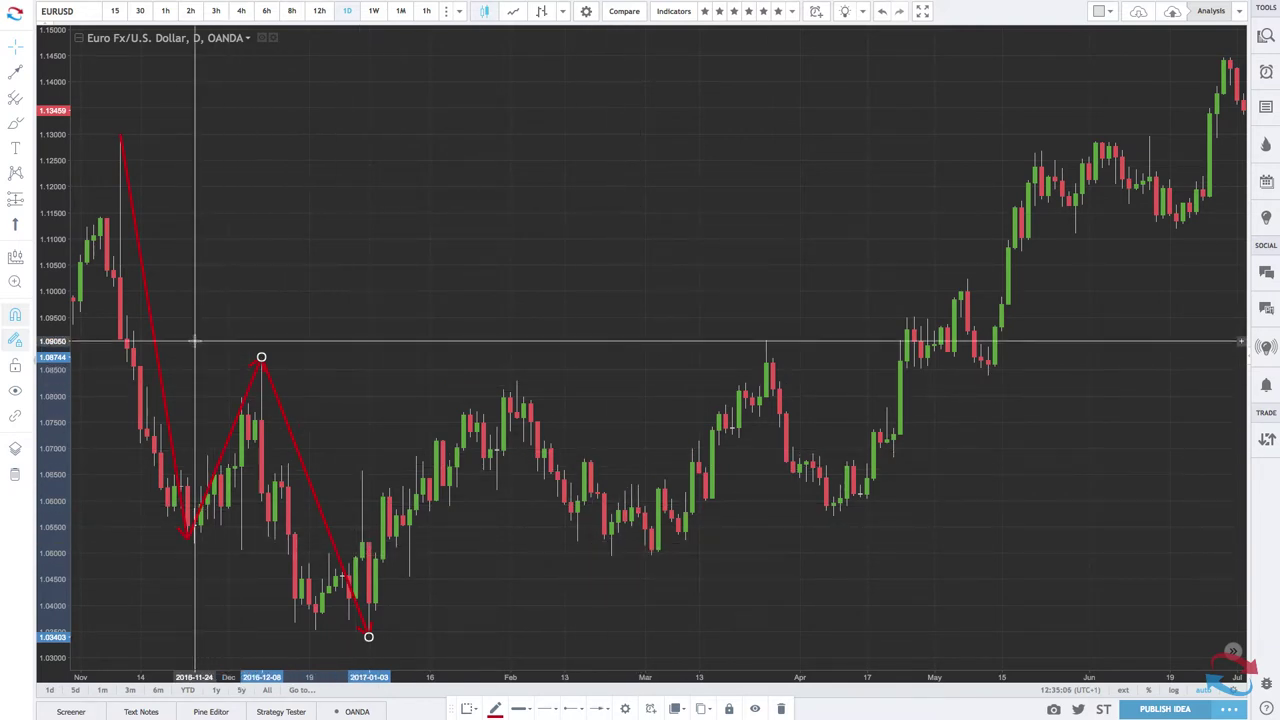
left_click(143, 277)
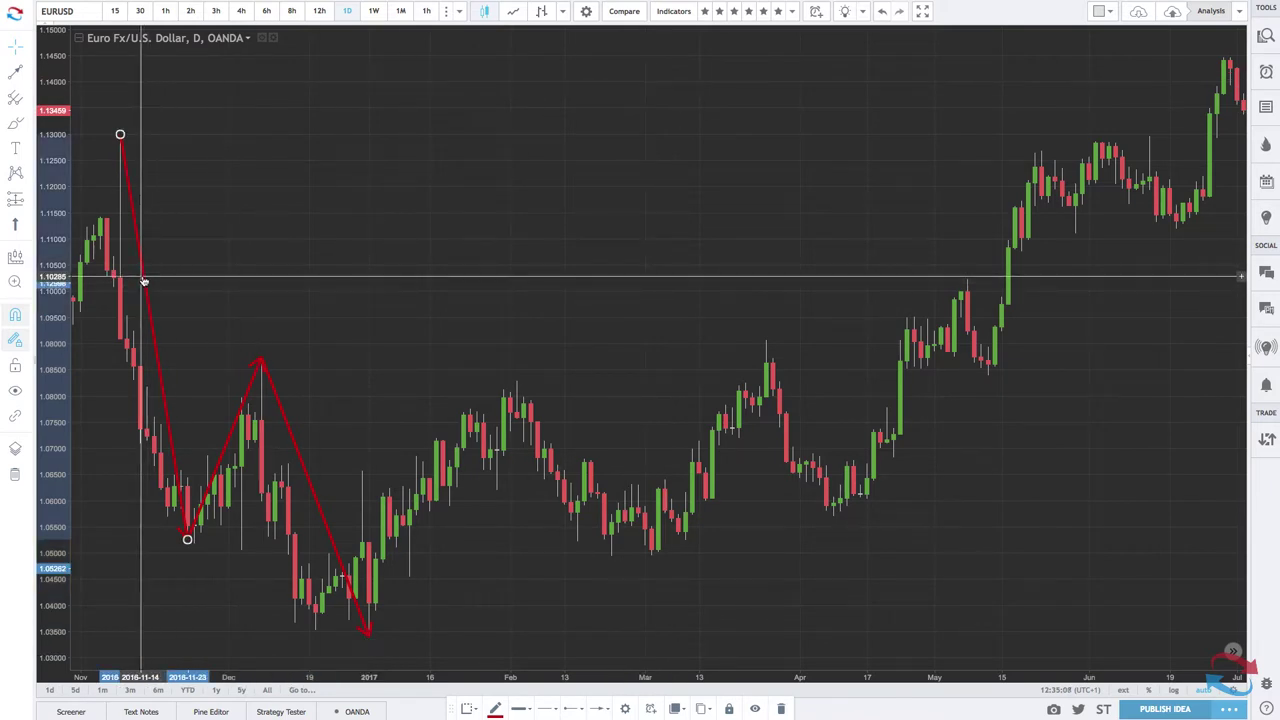
key("Delete")
left_click(258, 363)
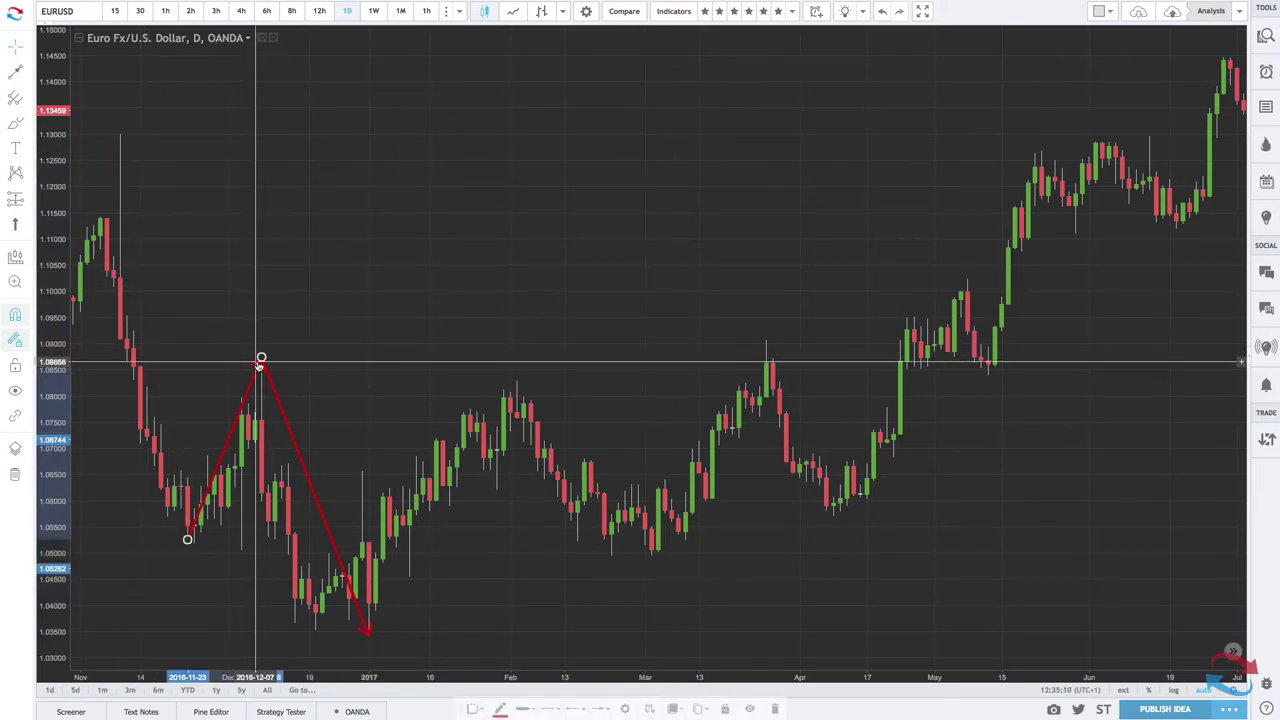
key("Delete")
left_click(270, 382)
key("Delete")
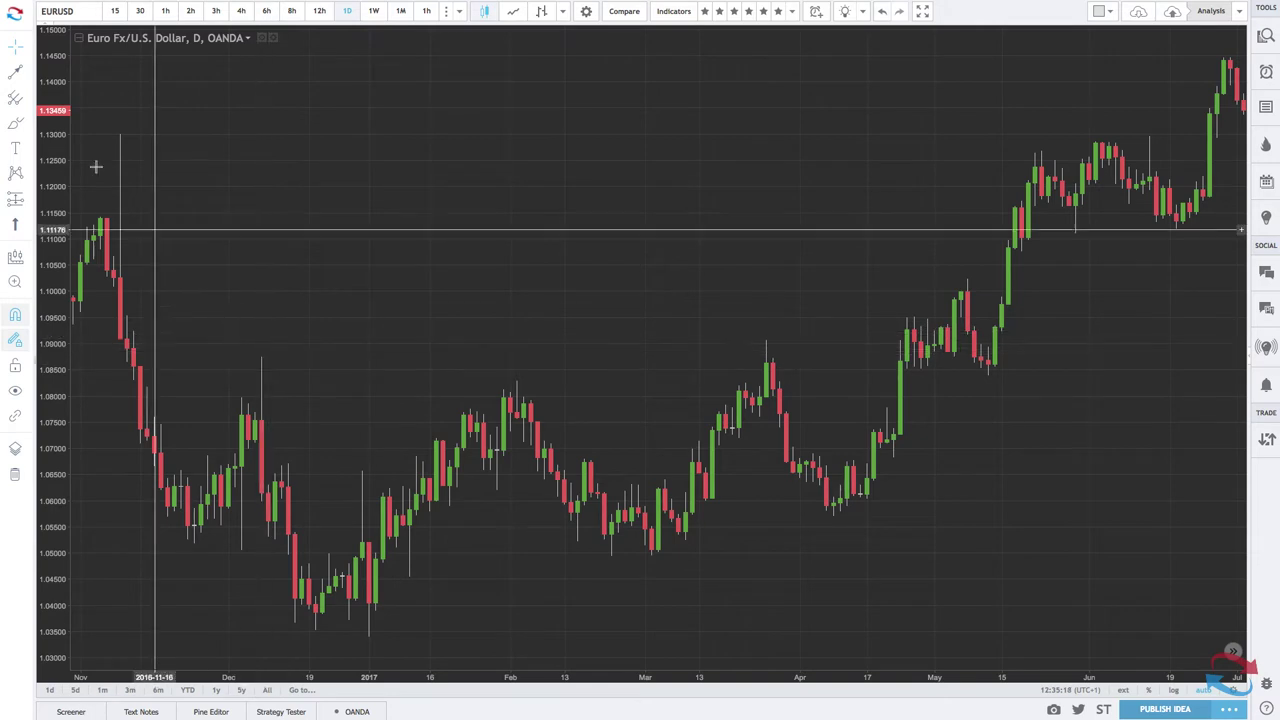
Draw dashed horizontal rays from the December 2016 high at 1.08744 and the January 2017 low at 1.03403
left_click(31, 75)
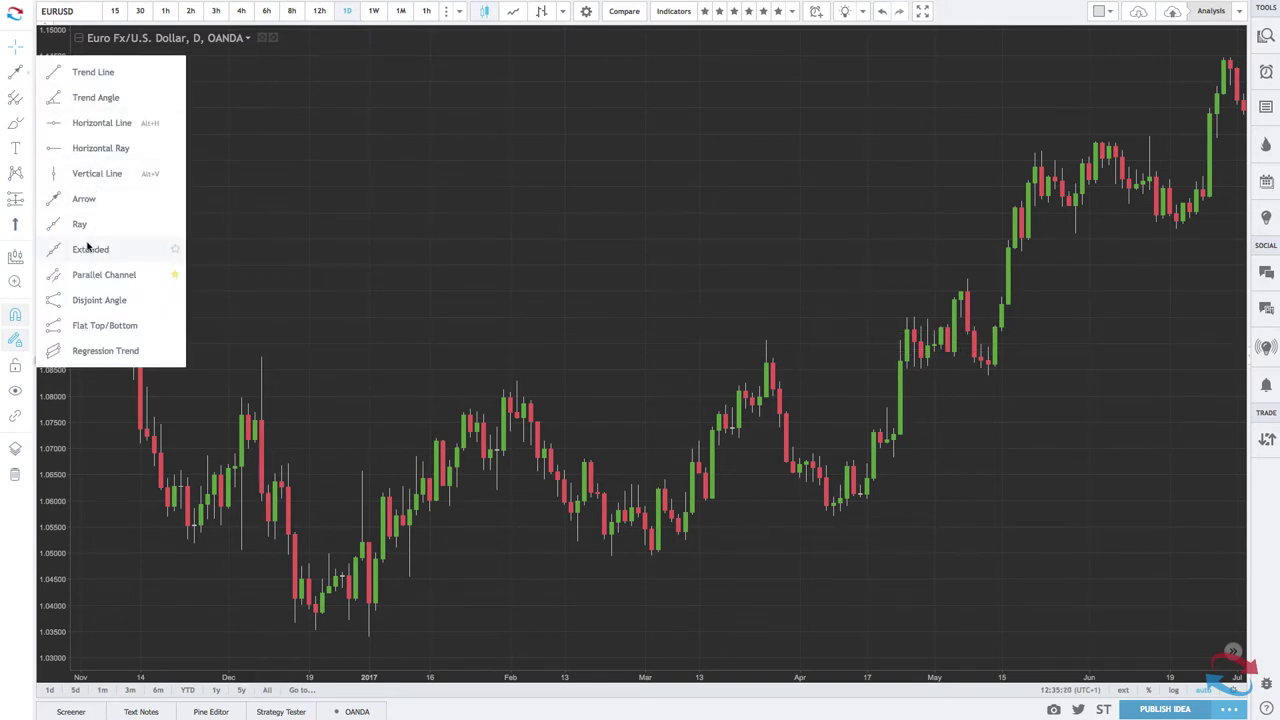
left_click(89, 150)
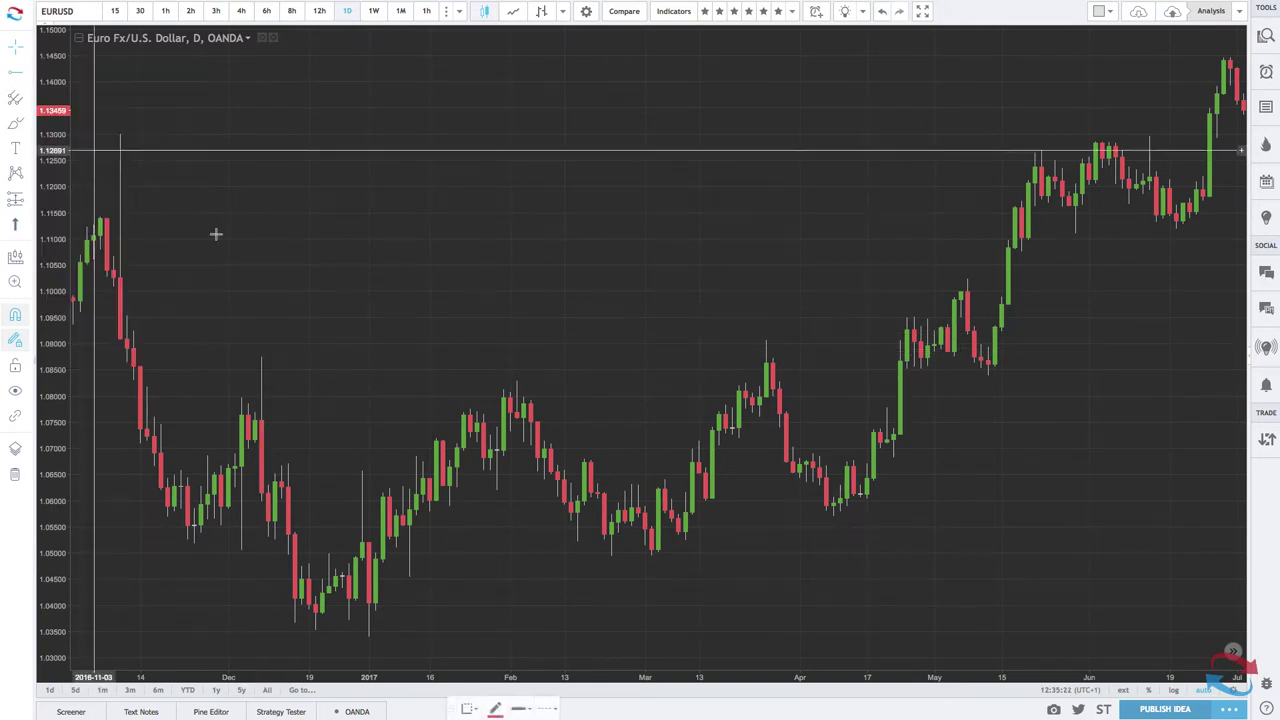
left_click(262, 357)
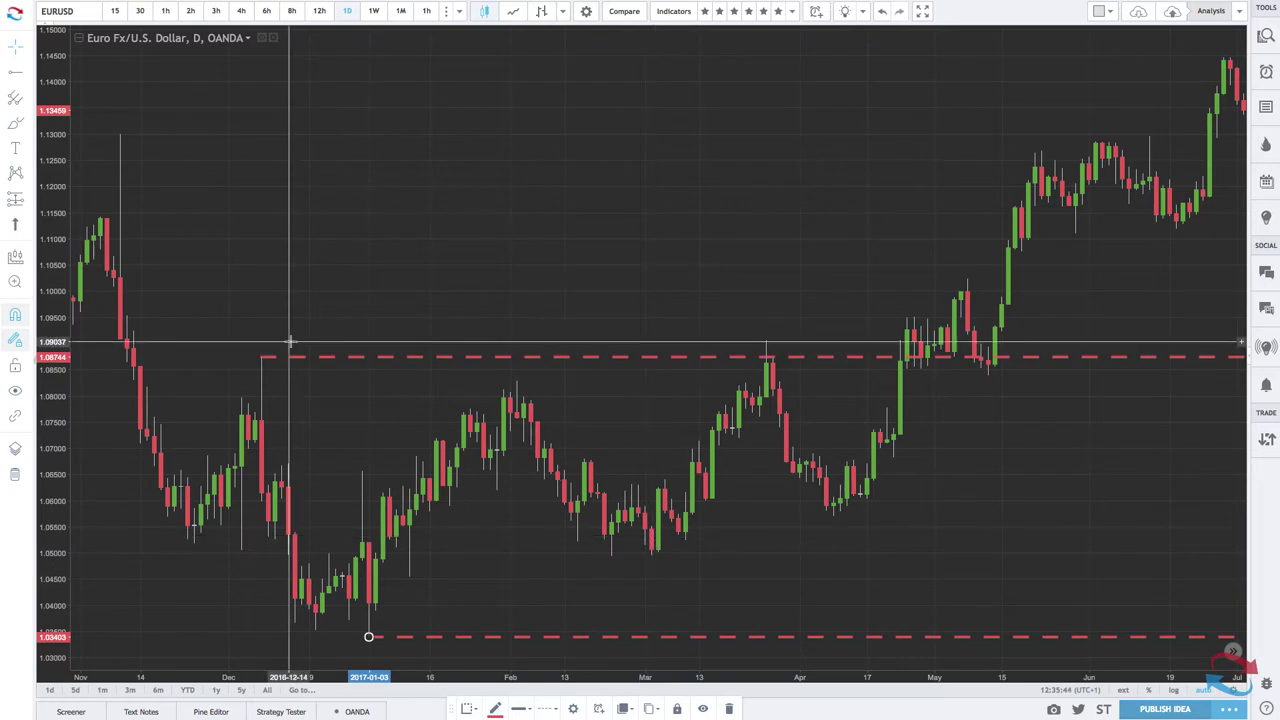
Draw a rising ray from the 3 January 2017 low through the 2 March 2017 low
left_click(30, 75)
left_click(80, 225)
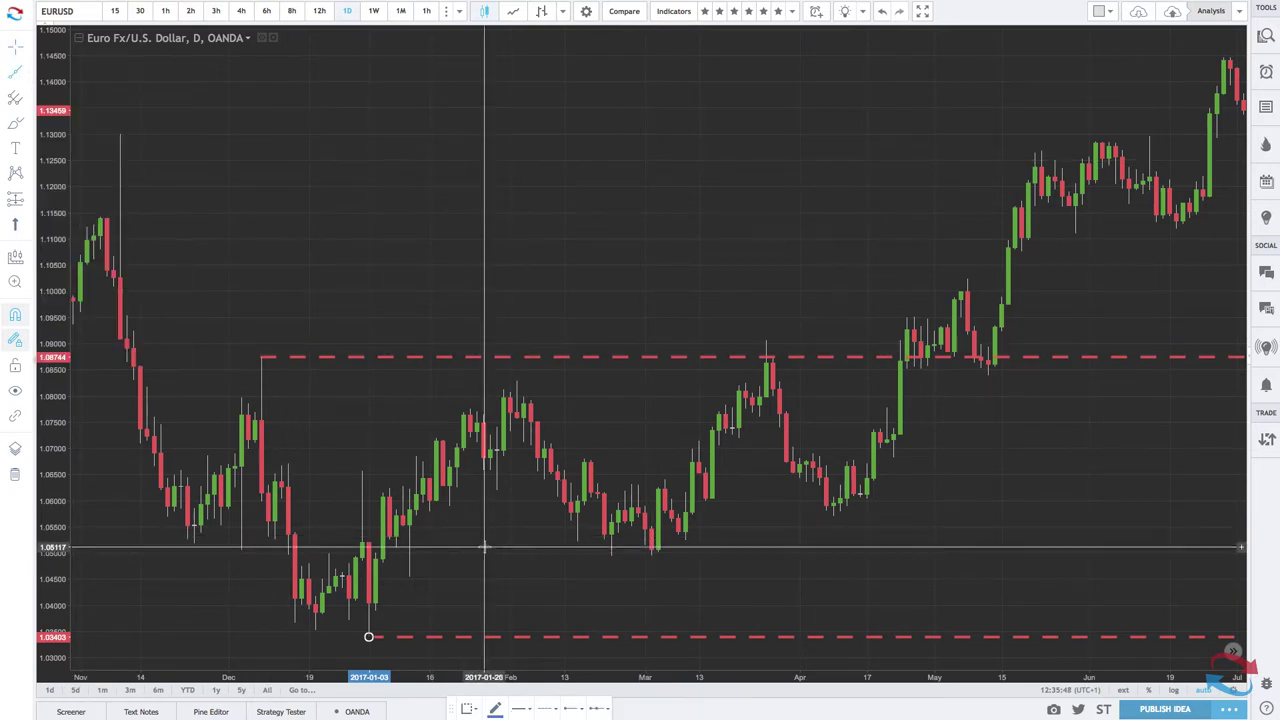
left_click(369, 636)
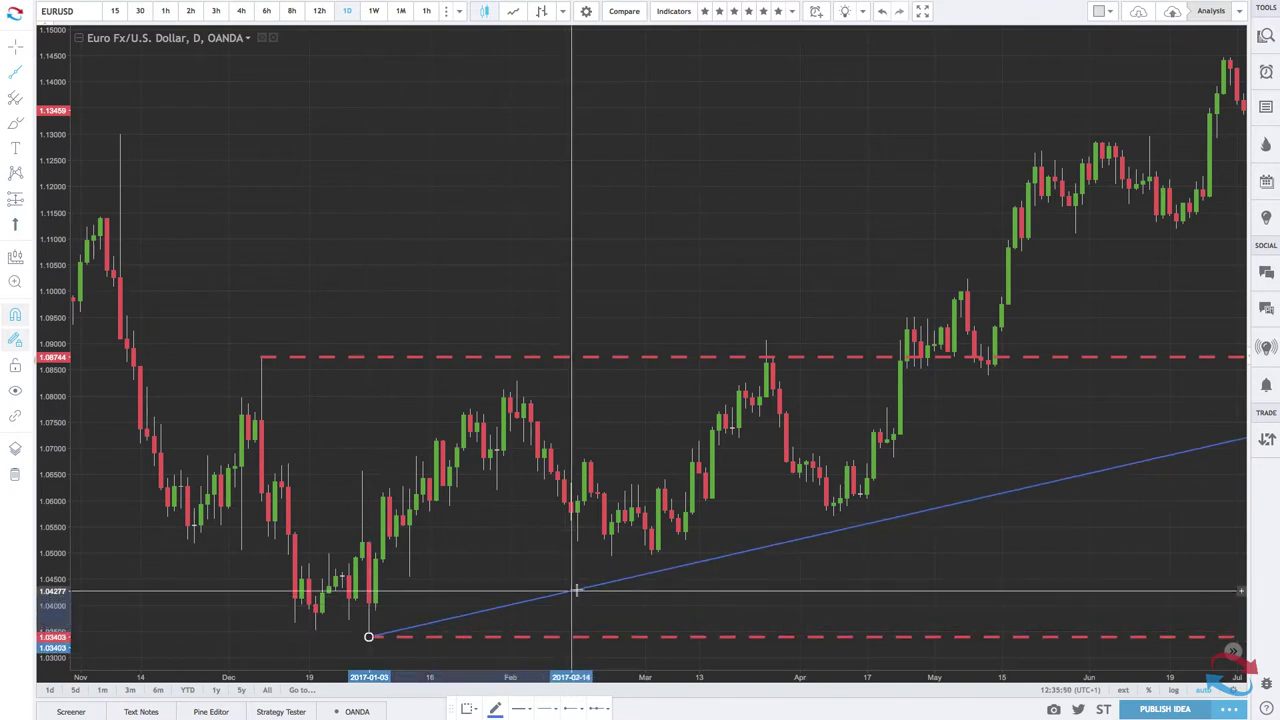
left_click(651, 556)
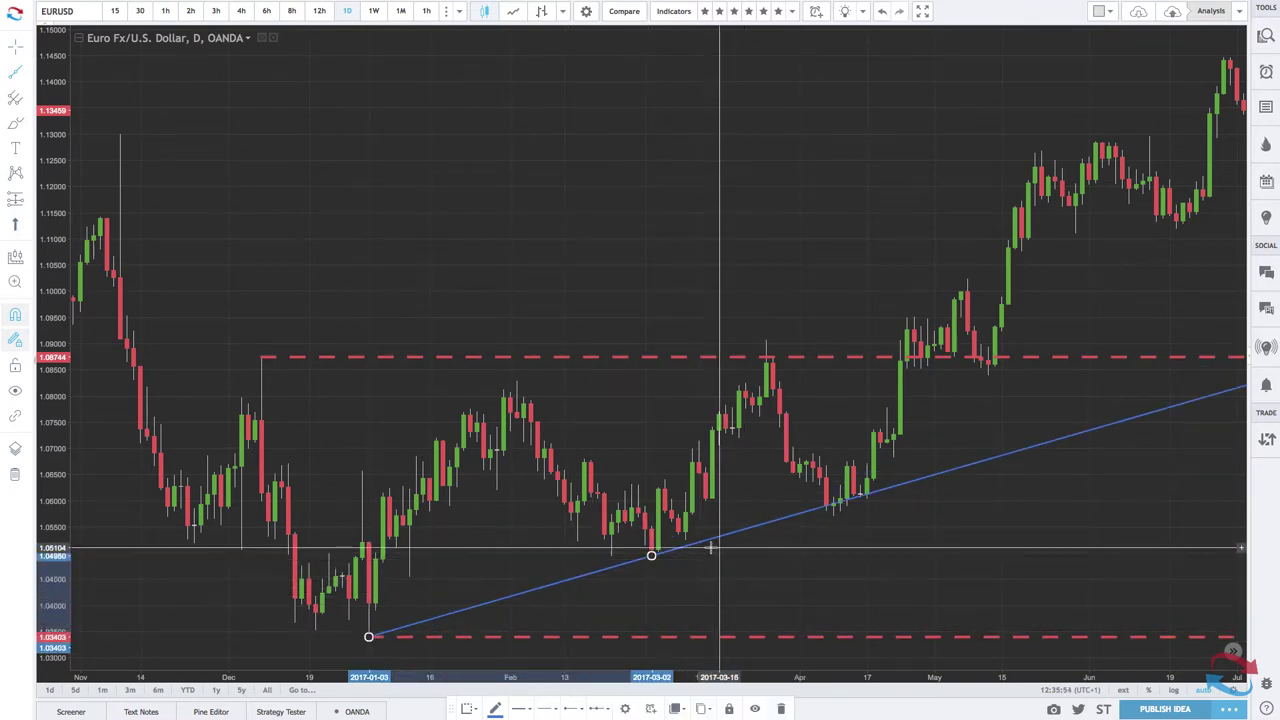
Clone the rising ray that runs through the January and March 2017 lows
scroll(690, 545, "up", 5)
scroll(690, 540, "down", 3)
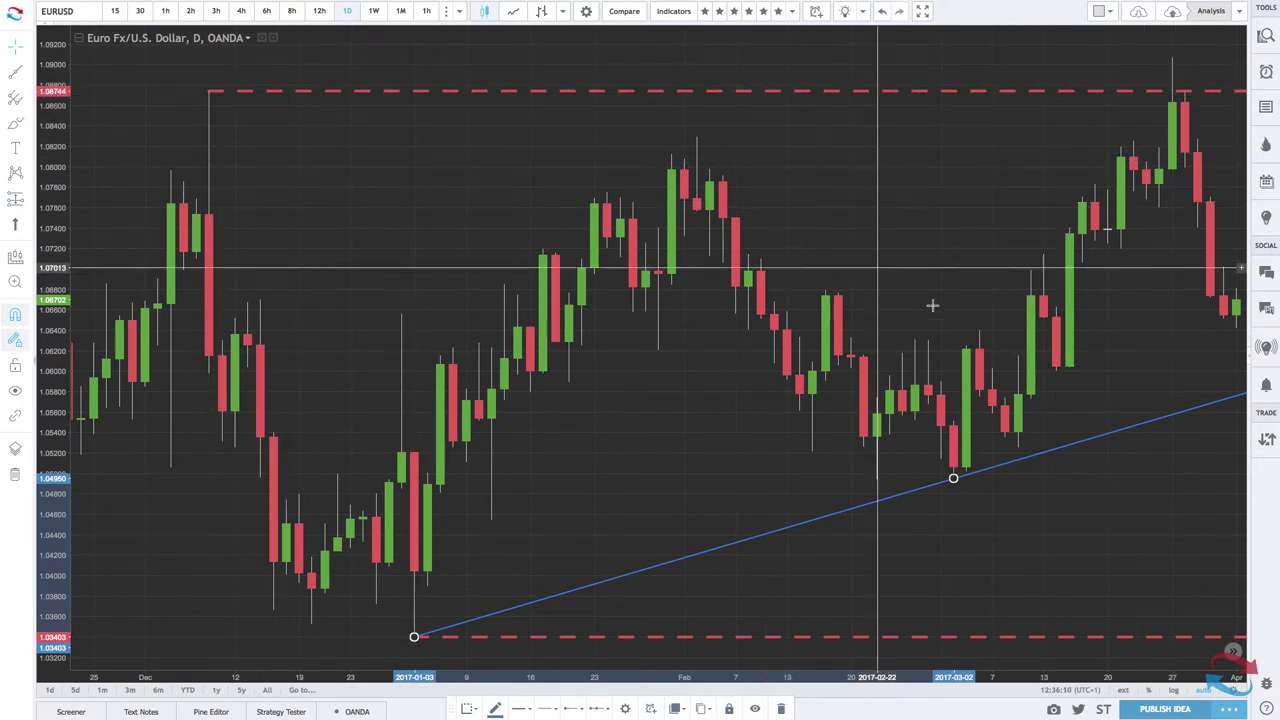
scroll(940, 315, "down", 1)
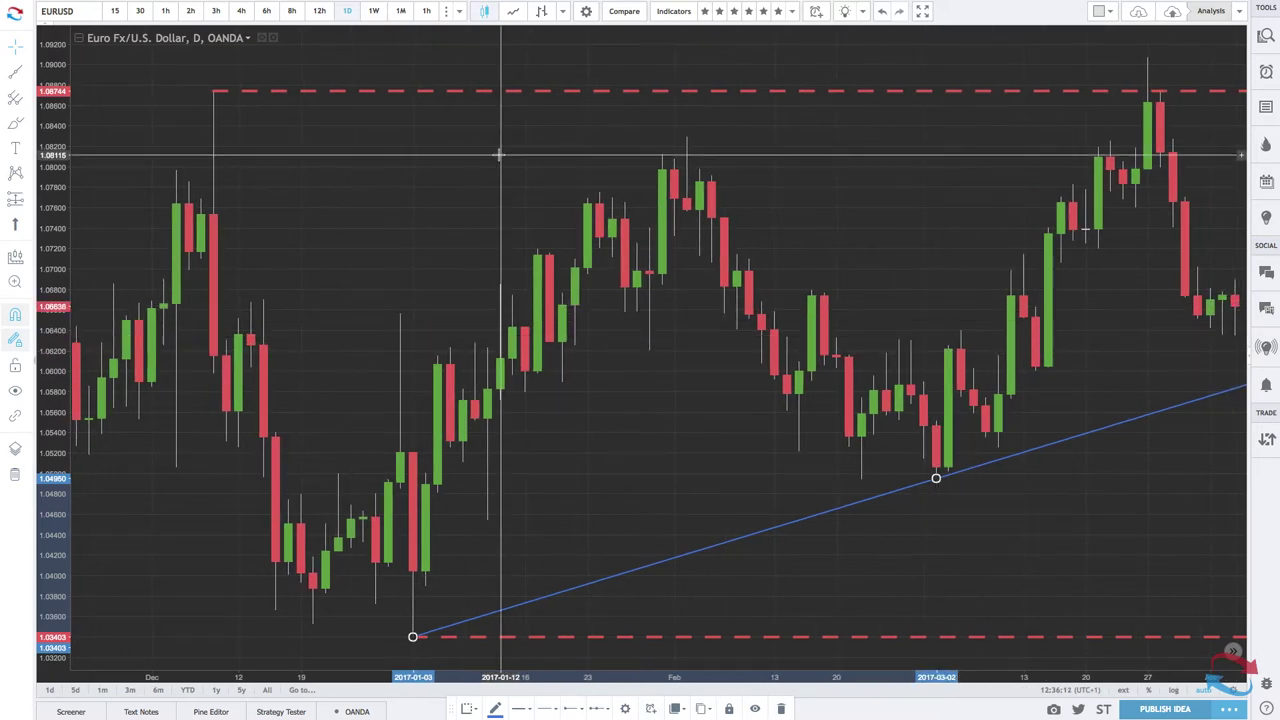
scroll(1023, 386, "down", 1)
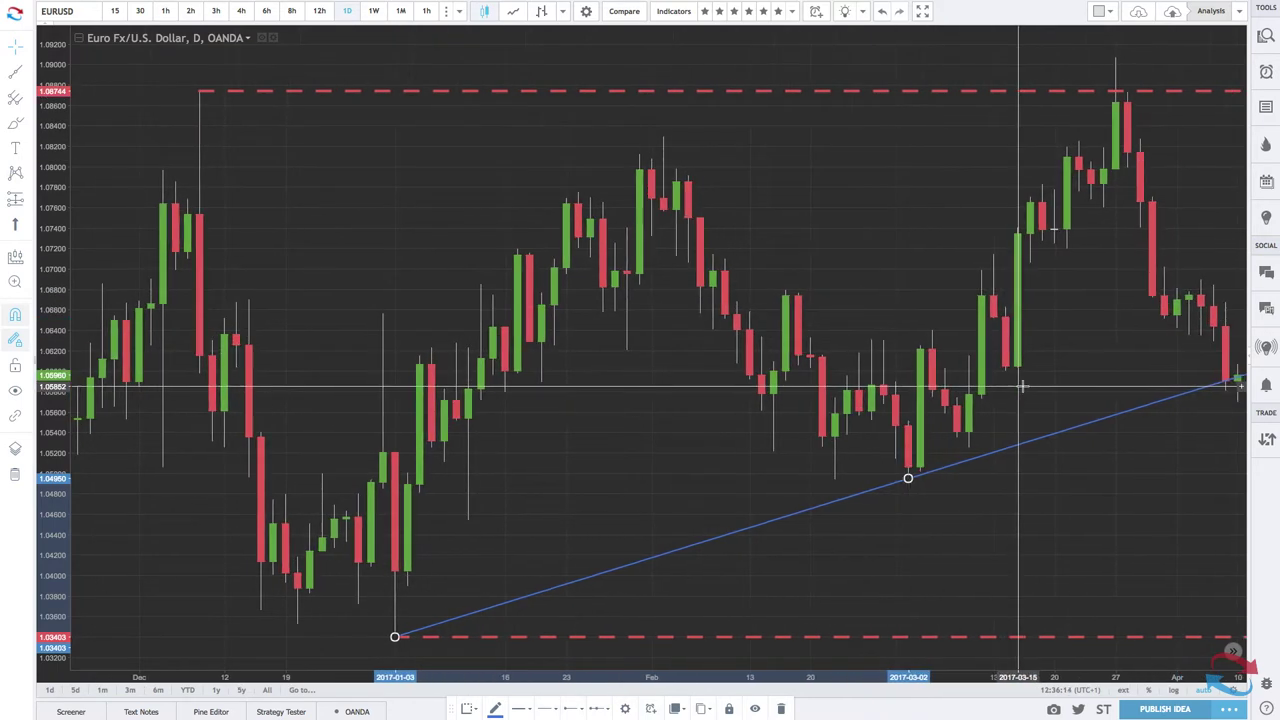
scroll(1086, 388, "down", 1)
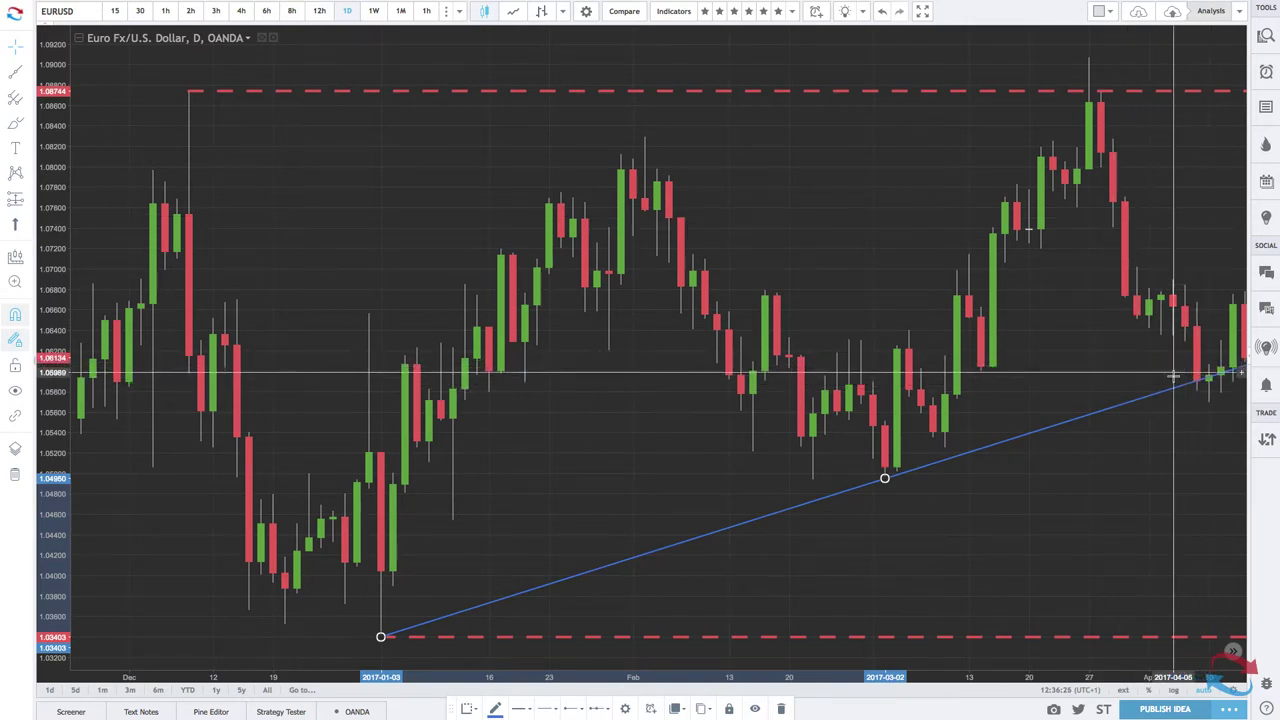
scroll(1174, 381, "right", 2)
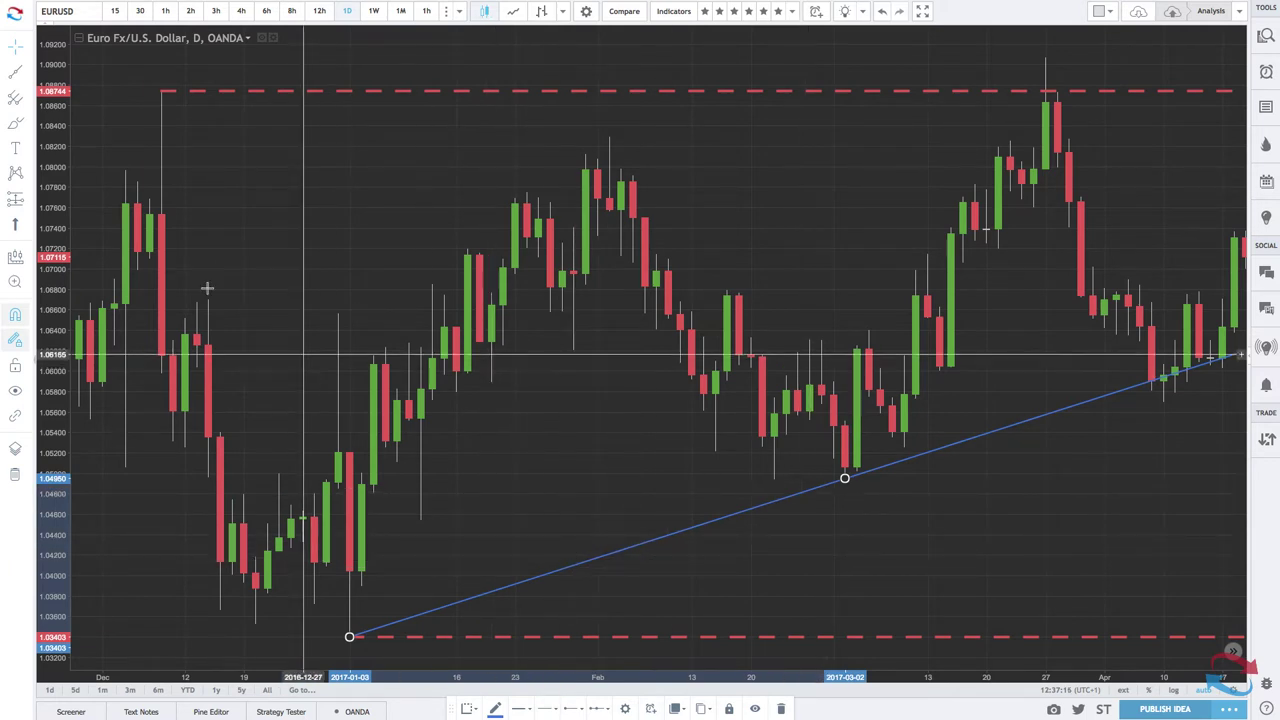
right_click(776, 488)
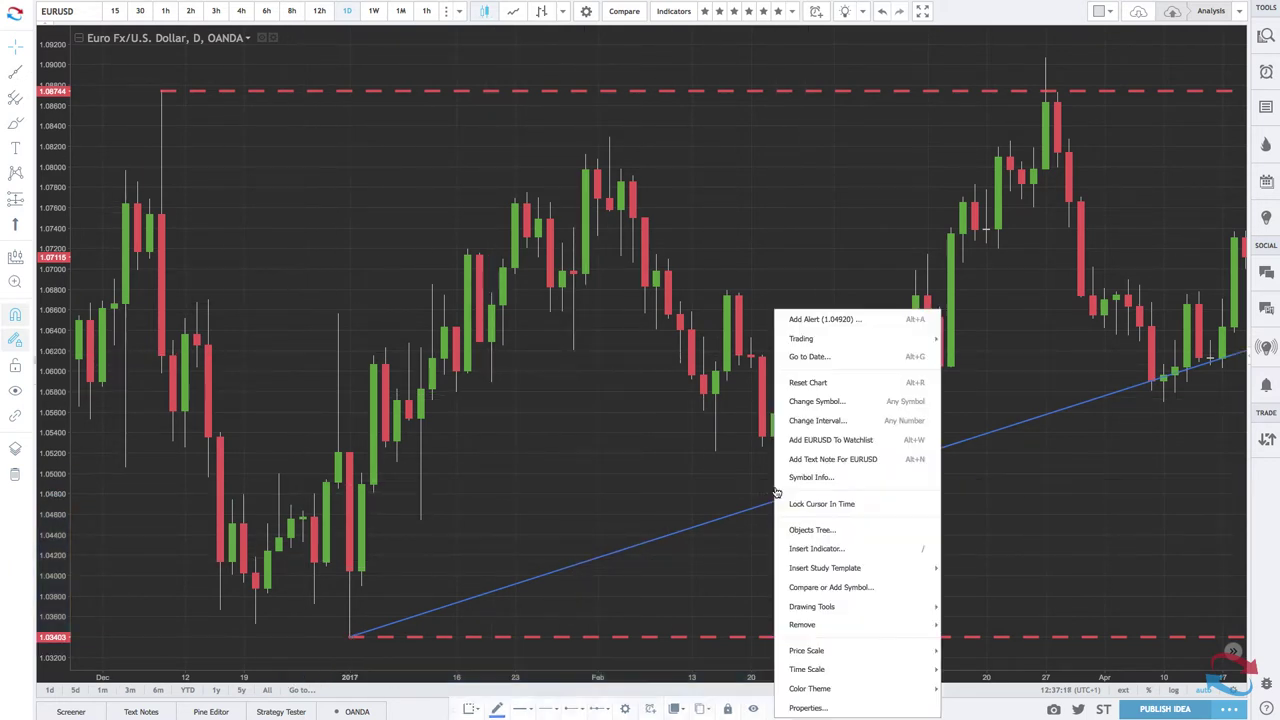
left_click(749, 513)
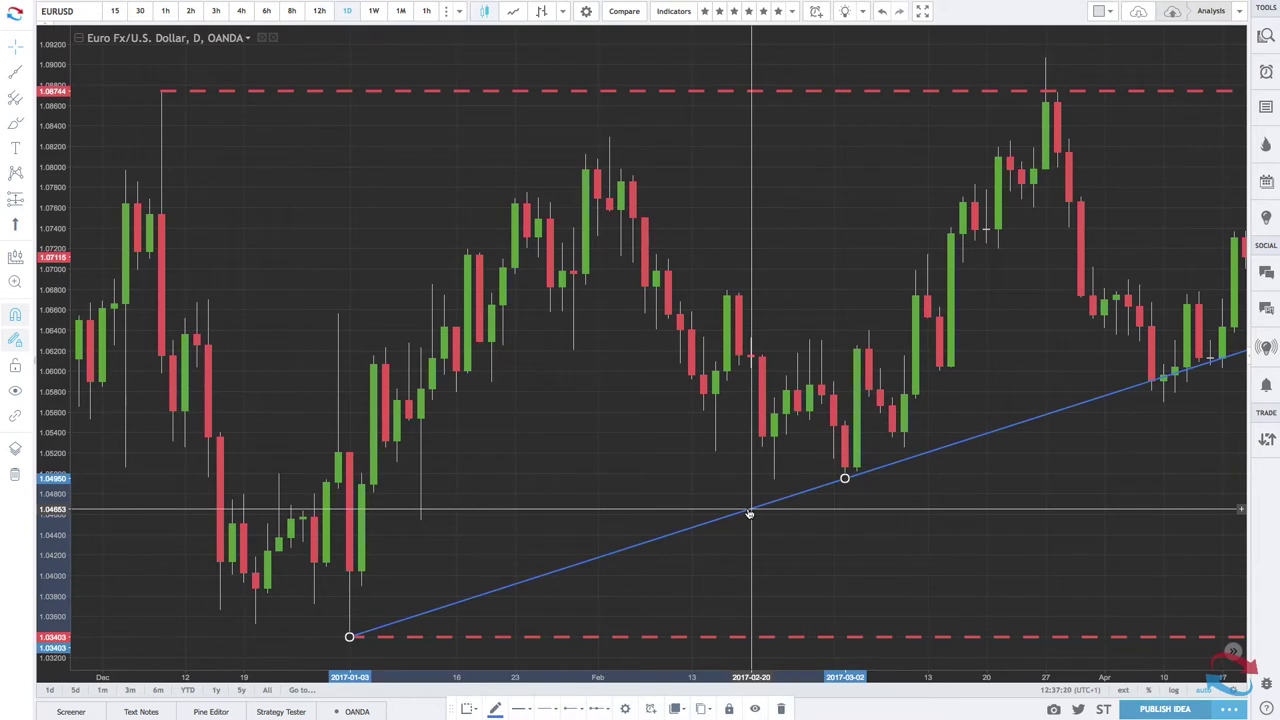
right_click(749, 513)
left_click(776, 669)
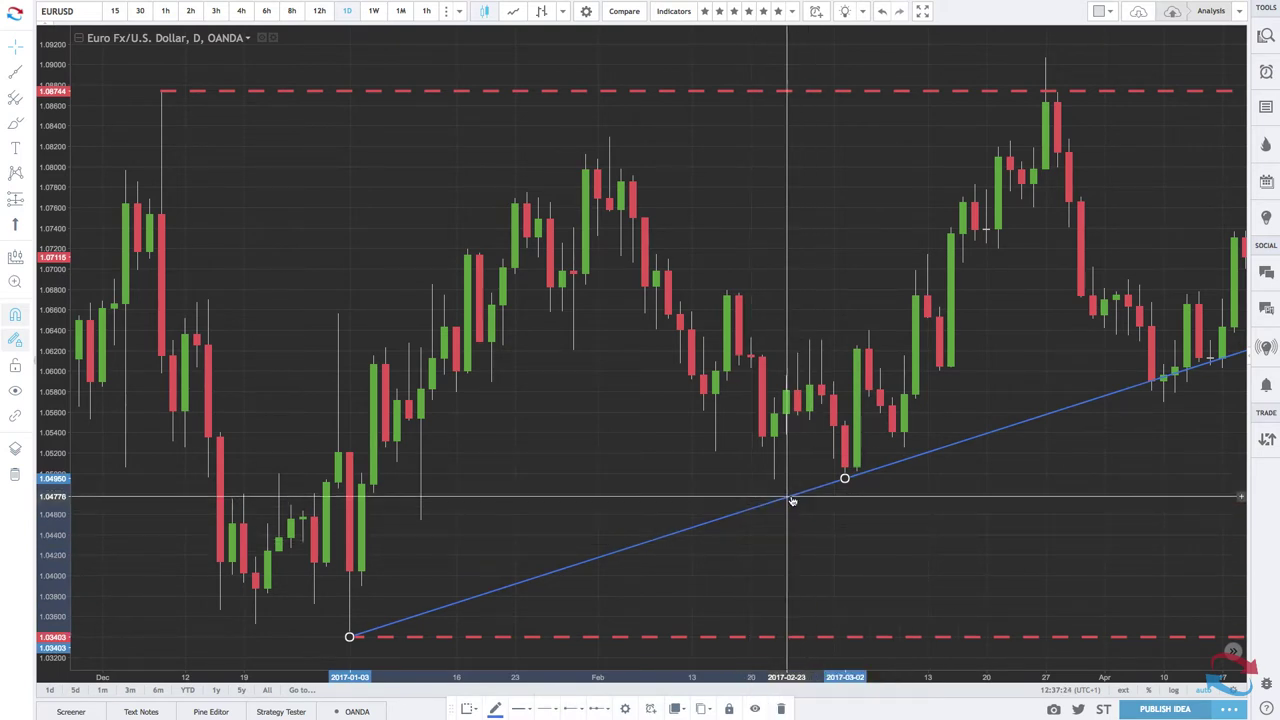
right_click(792, 500)
left_click(818, 652)
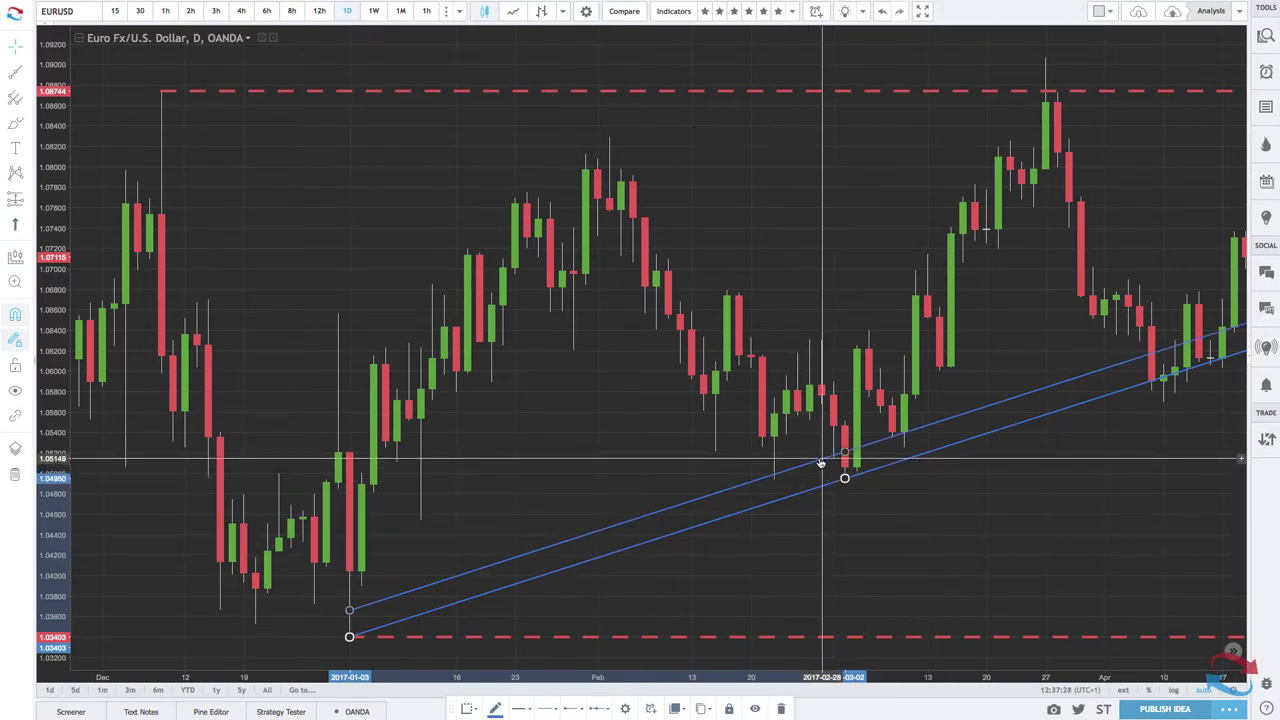
Move the cloned ray up, parallel to the original, so it starts at the 3 January candle's body low, about 1.0405
left_click_drag(819, 458, 817, 423)
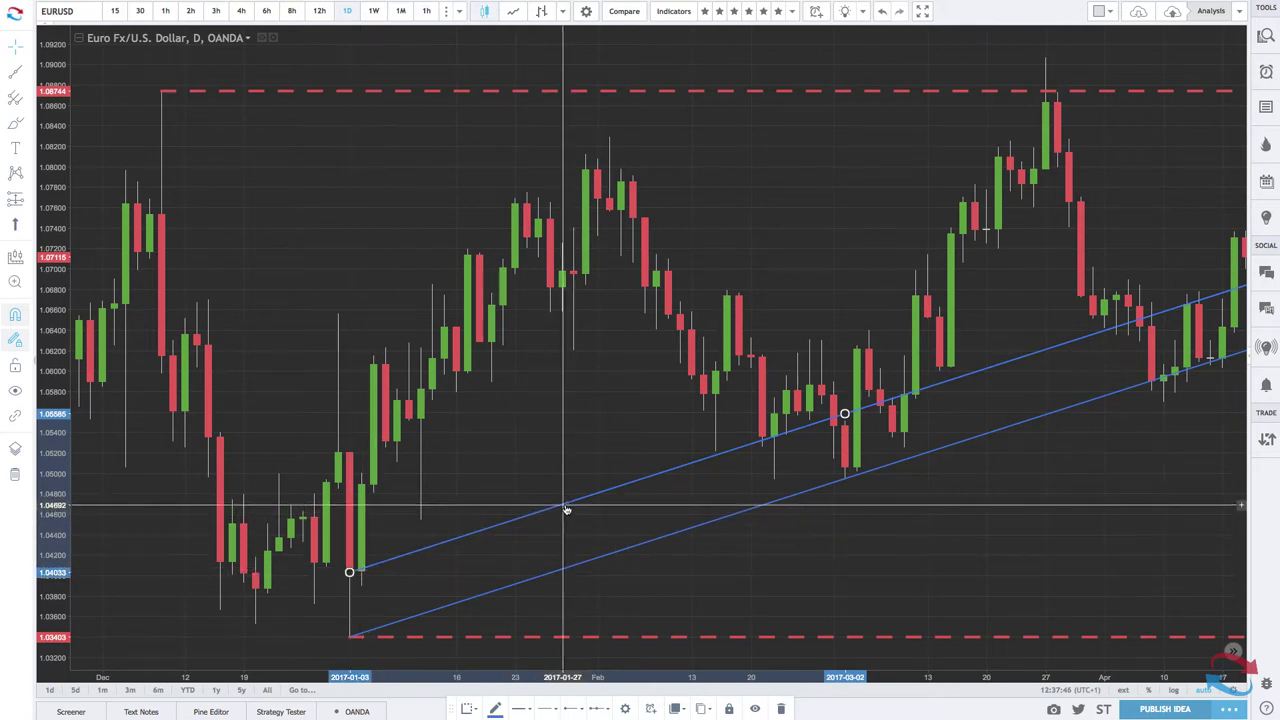
left_click_drag(565, 510, 565, 505)
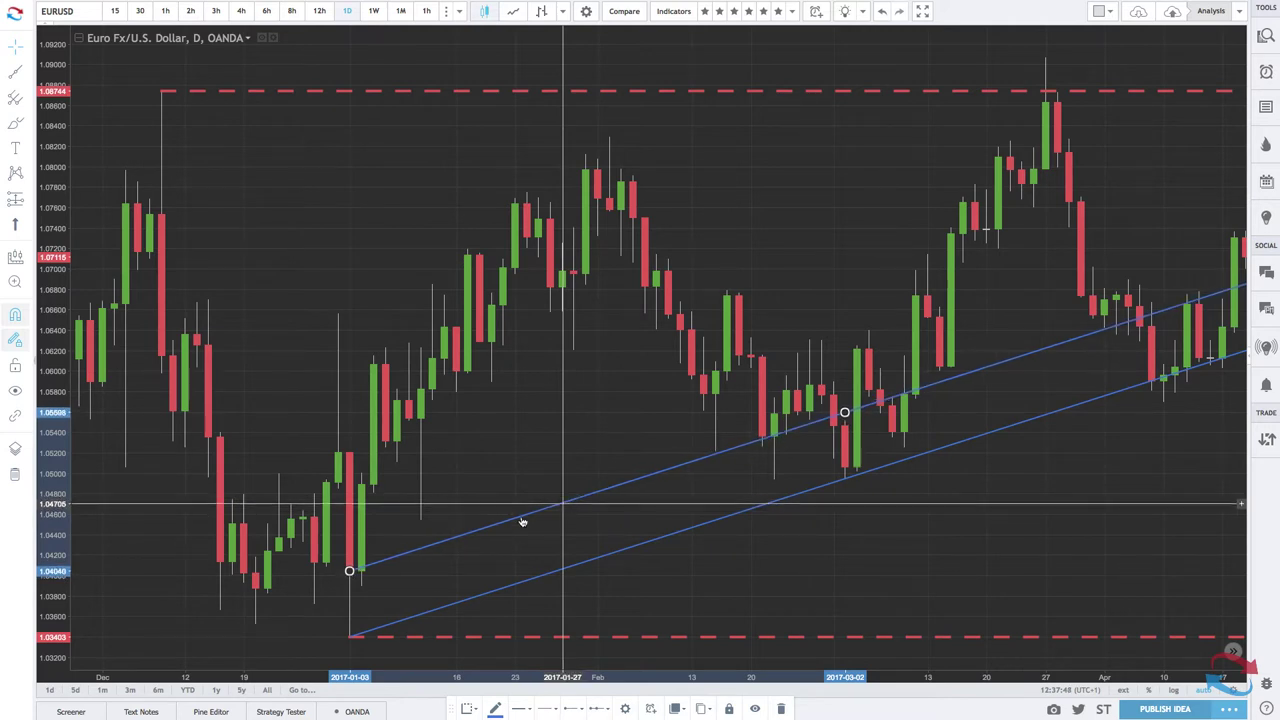
left_click(344, 576)
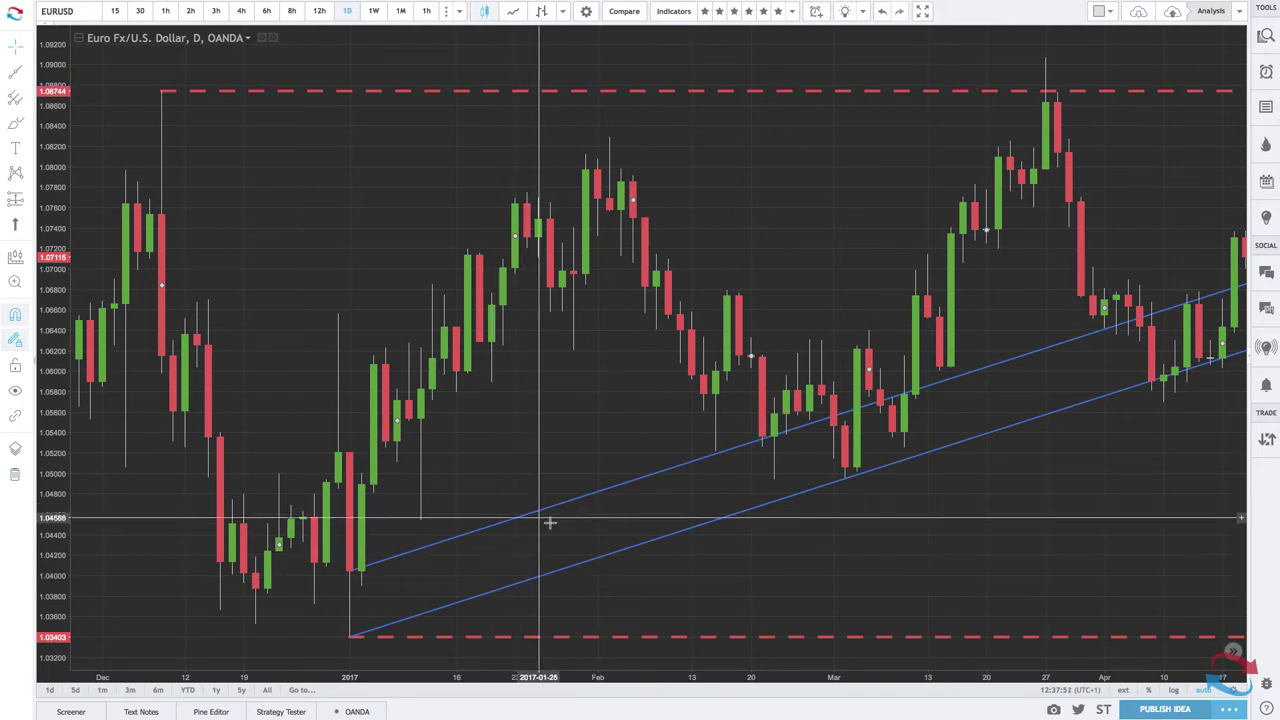
Delete both rising rays, keeping the dashed horizontal levels
scroll(1020, 378, "right", 5)
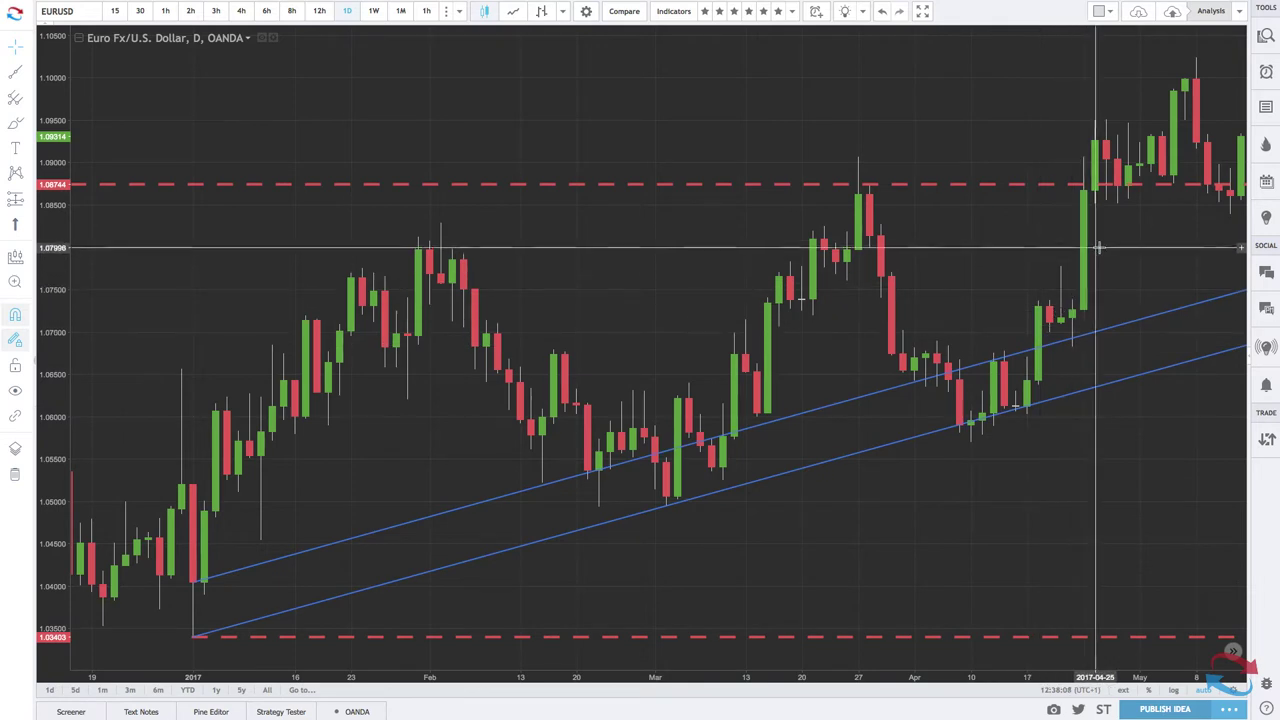
left_click(848, 405)
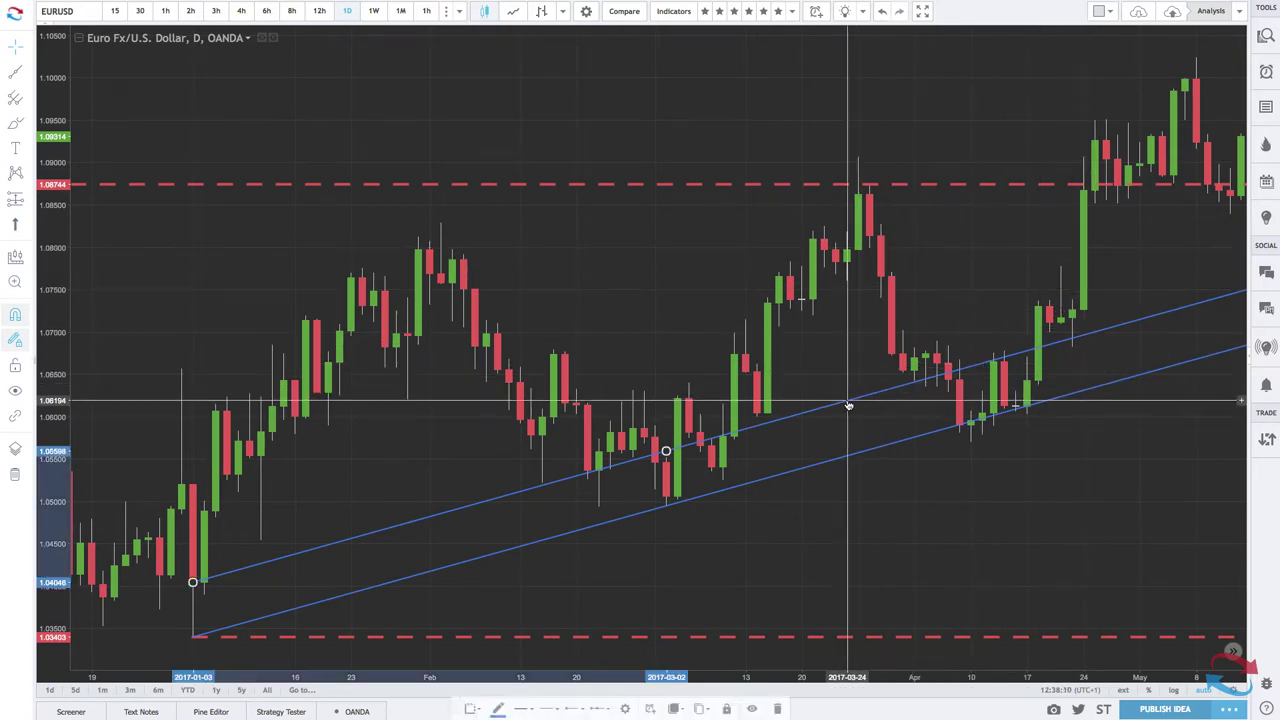
key("Delete")
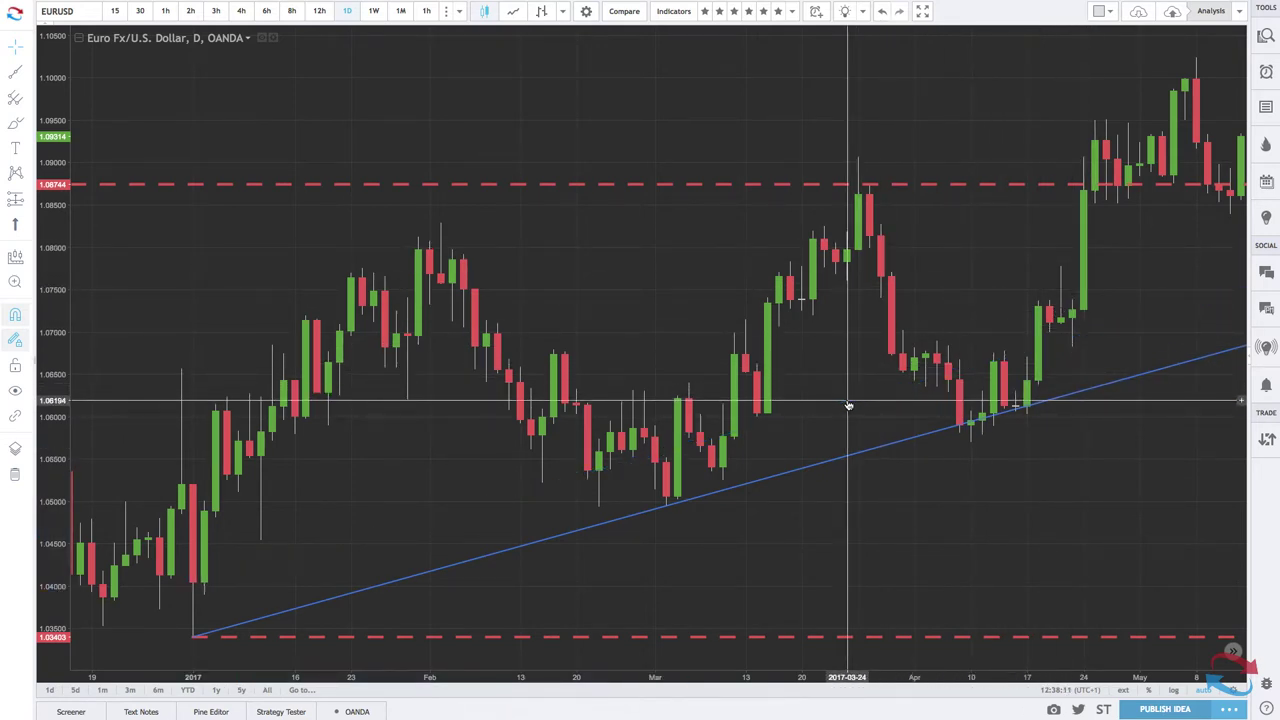
left_click(851, 458)
key("Delete")
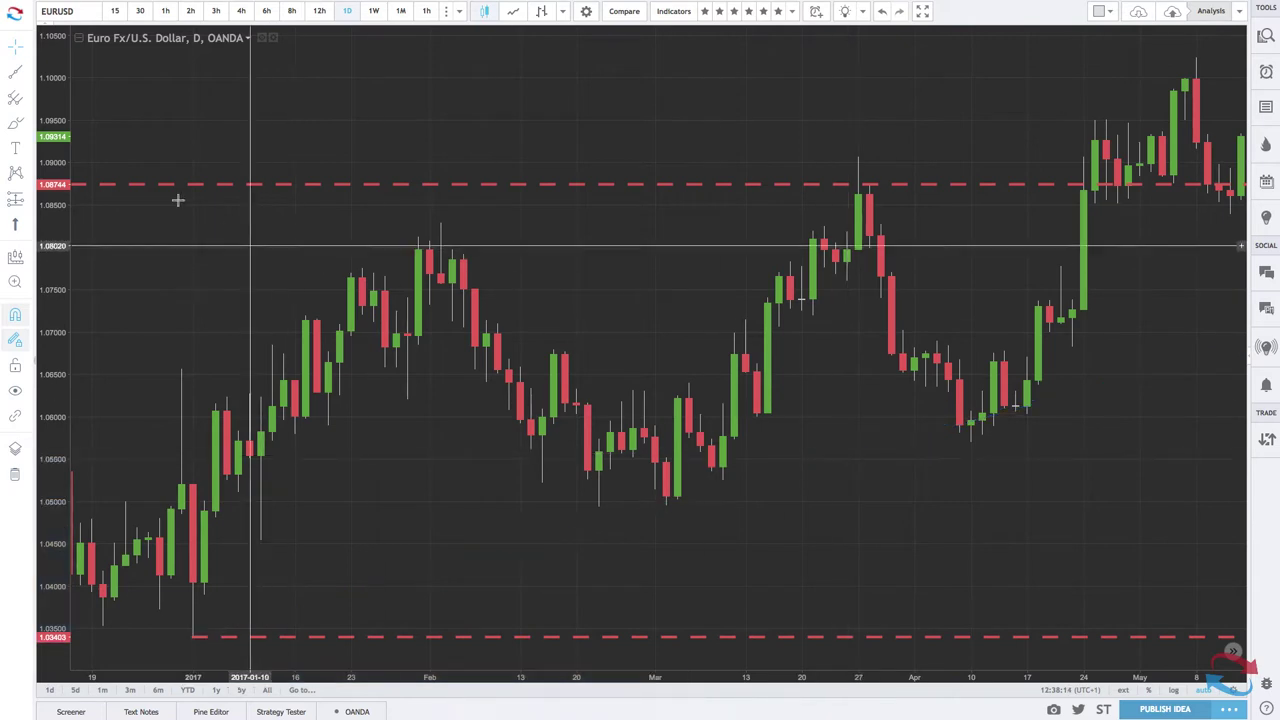
Draw a rising parallel channel from the 3 January 2017 low through the 2 March low, widened up to the January candle's body low, about 1.0405
left_click(30, 100)
left_click(30, 75)
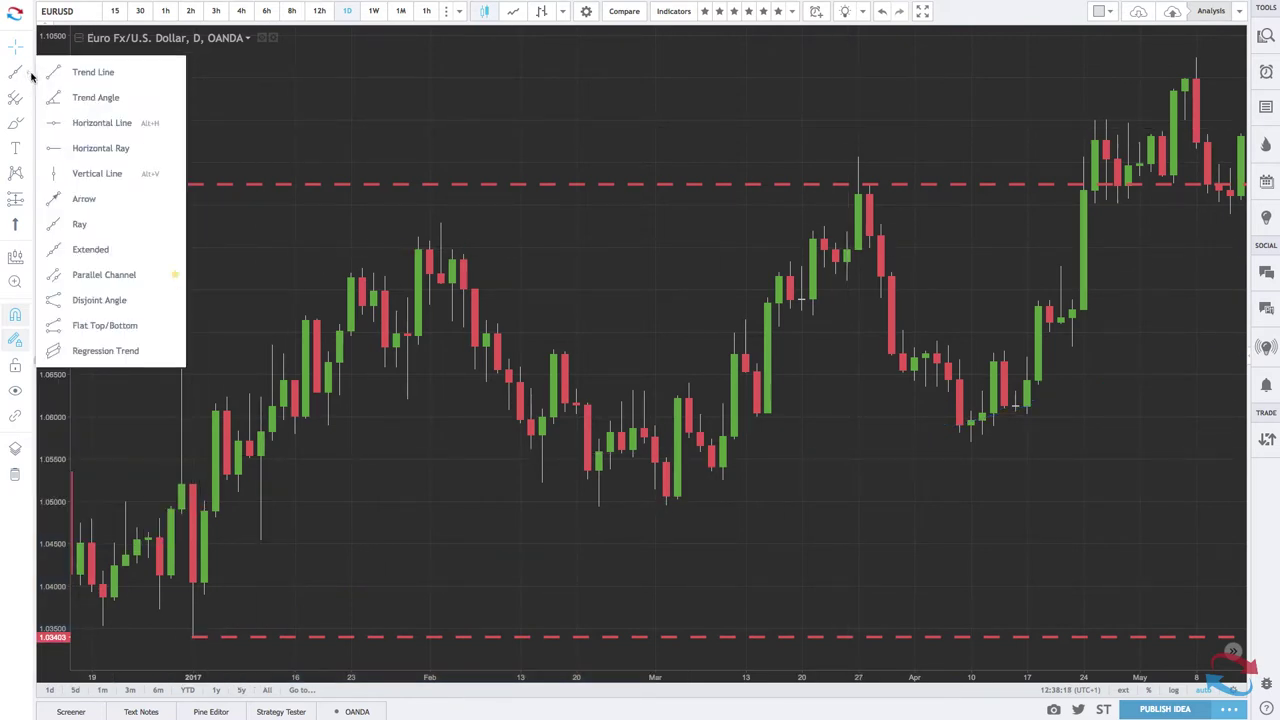
left_click(80, 275)
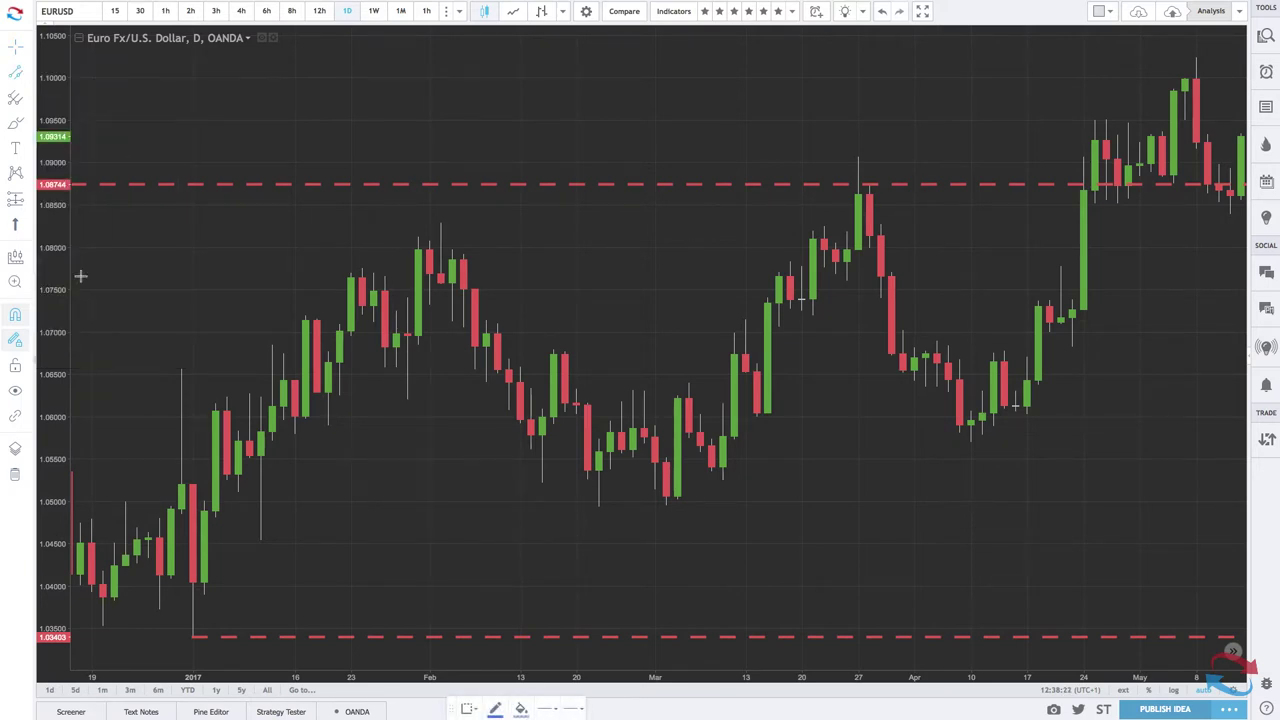
left_click(192, 637)
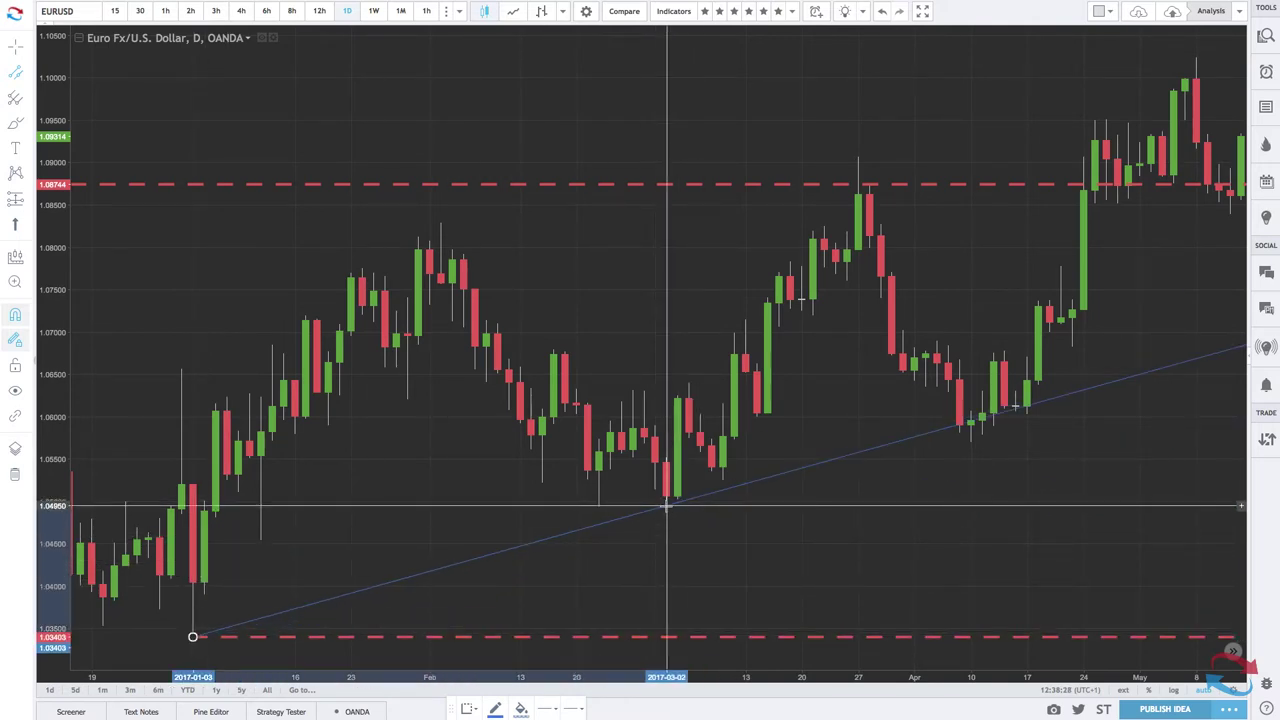
left_click(666, 505)
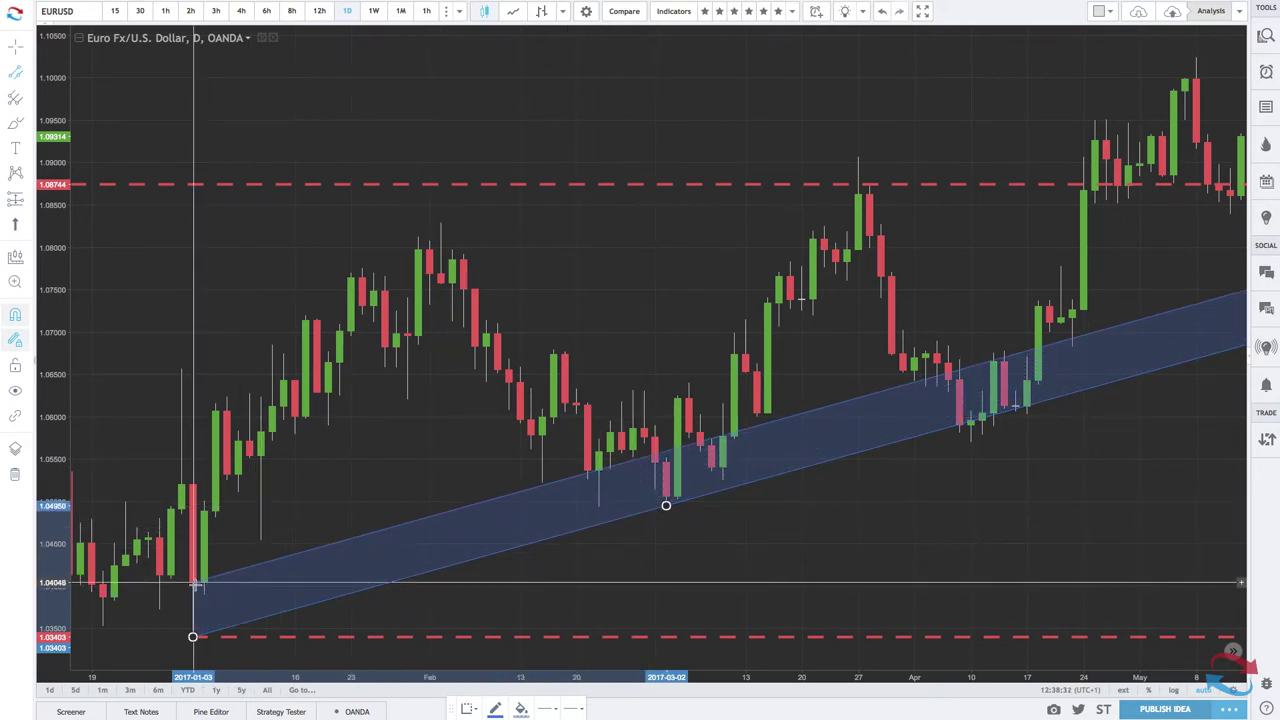
left_click(195, 584)
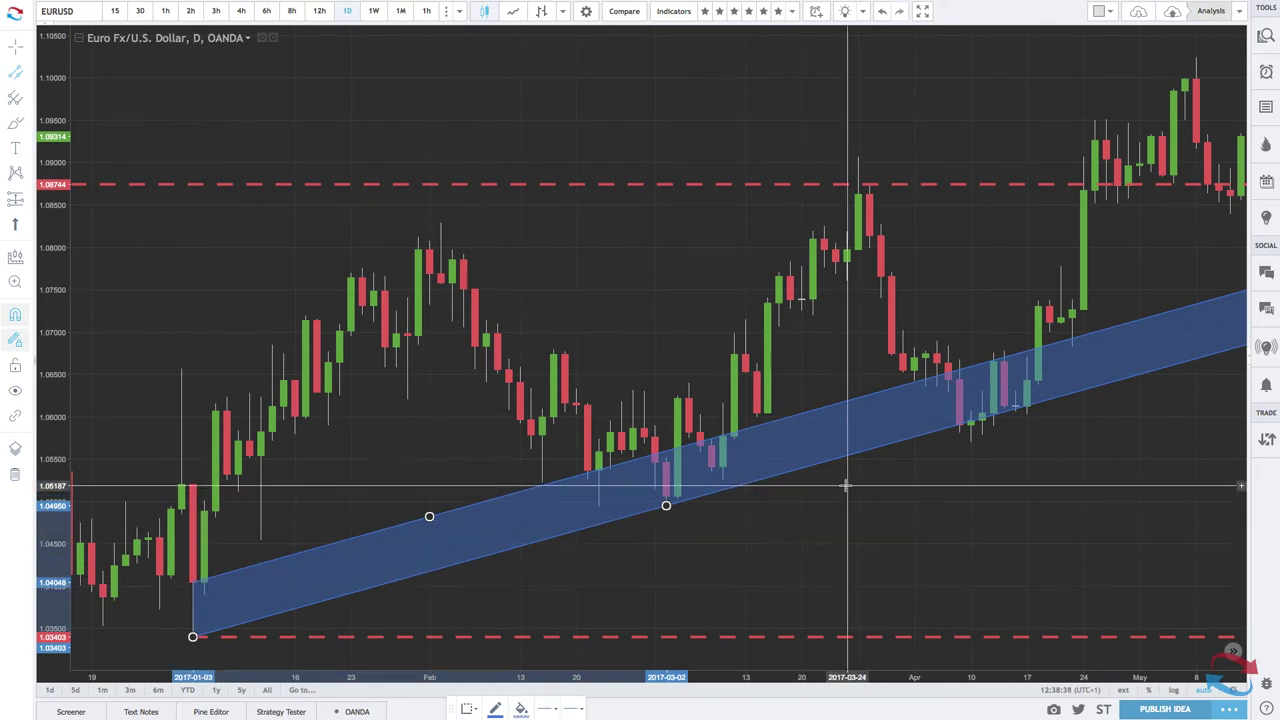
Examine how price reacts to the rising channel at the March and April lows and to the upper dashed level in May
left_click(857, 430)
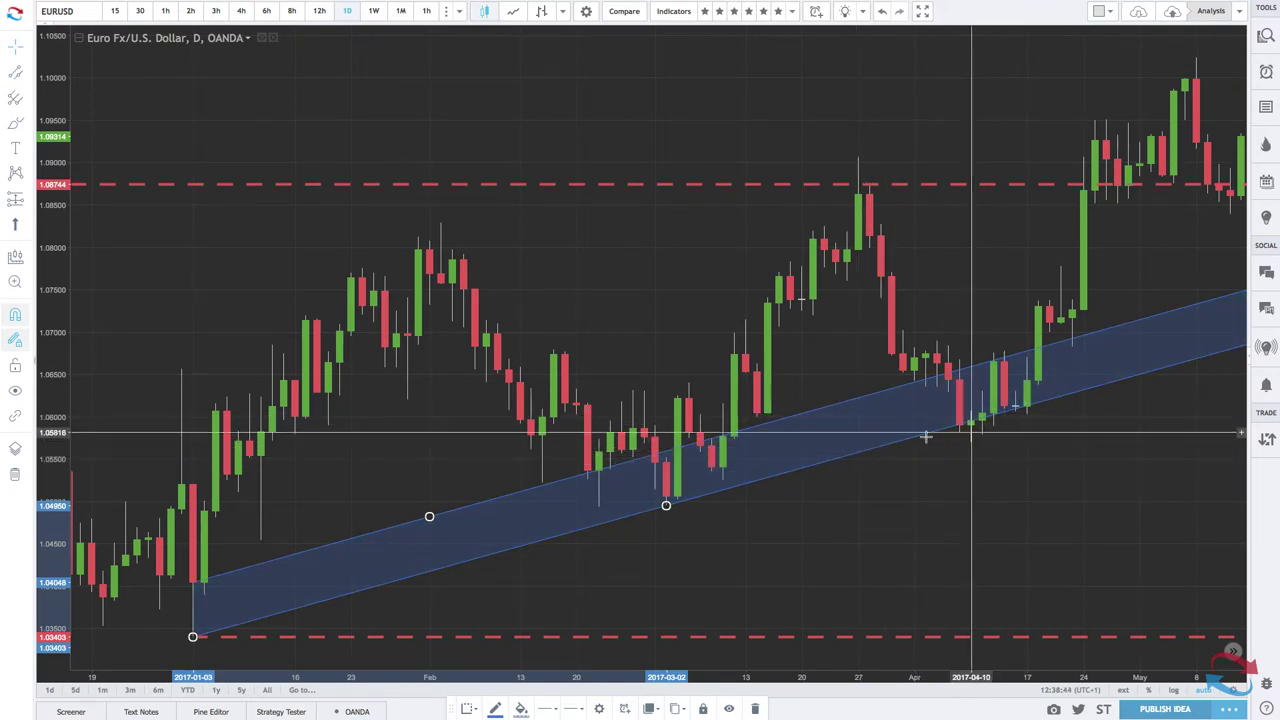
scroll(857, 506, "down", 3)
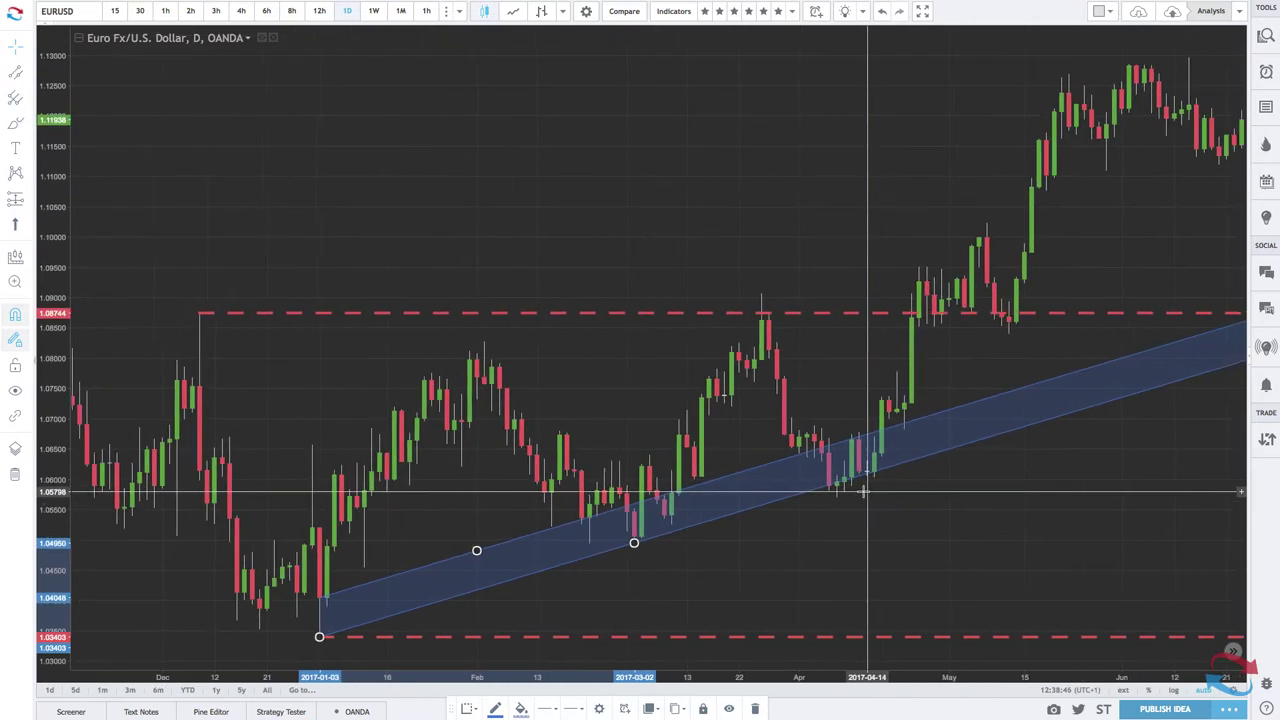
scroll(862, 492, "down", 4)
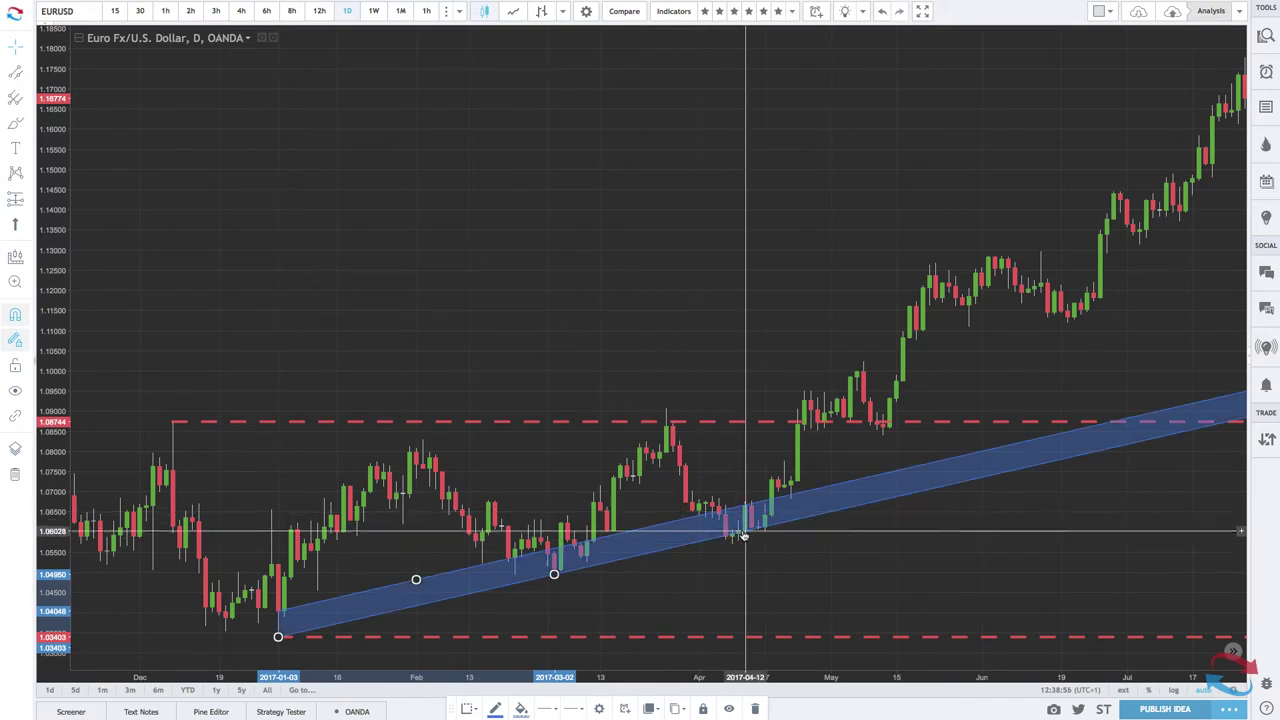
scroll(760, 530, "up", 3)
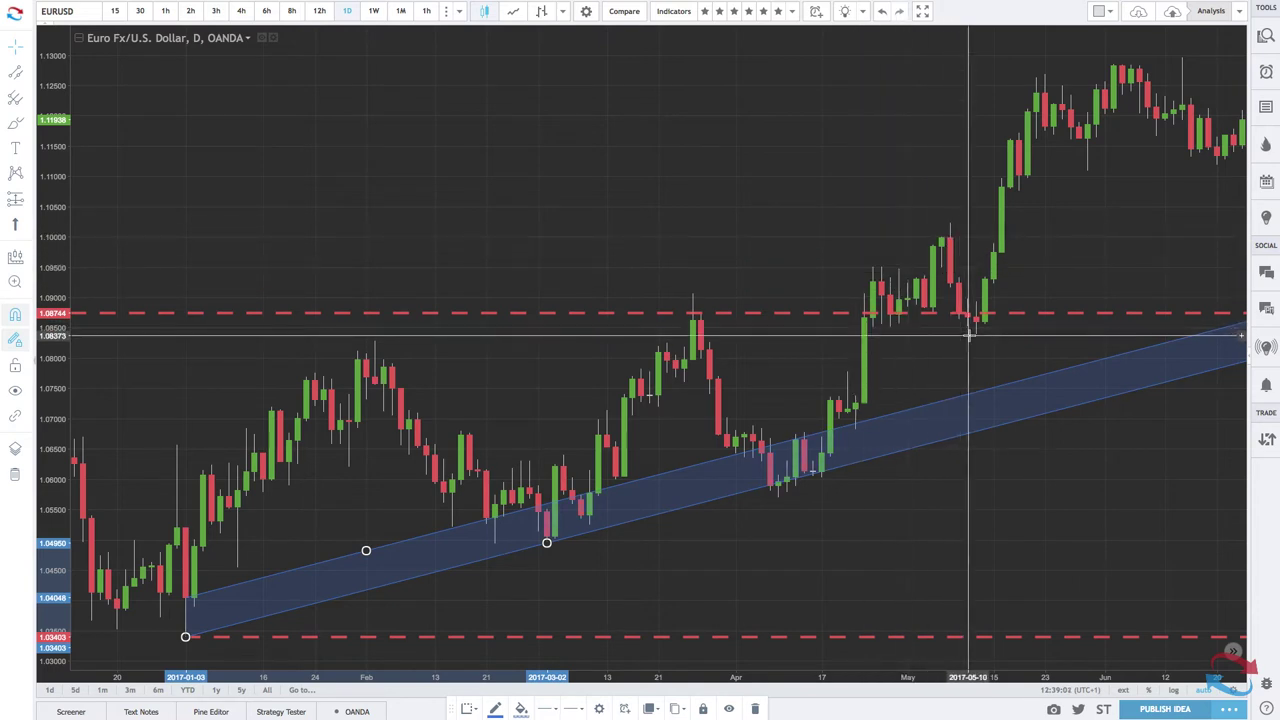
scroll(855, 487, "down", 1)
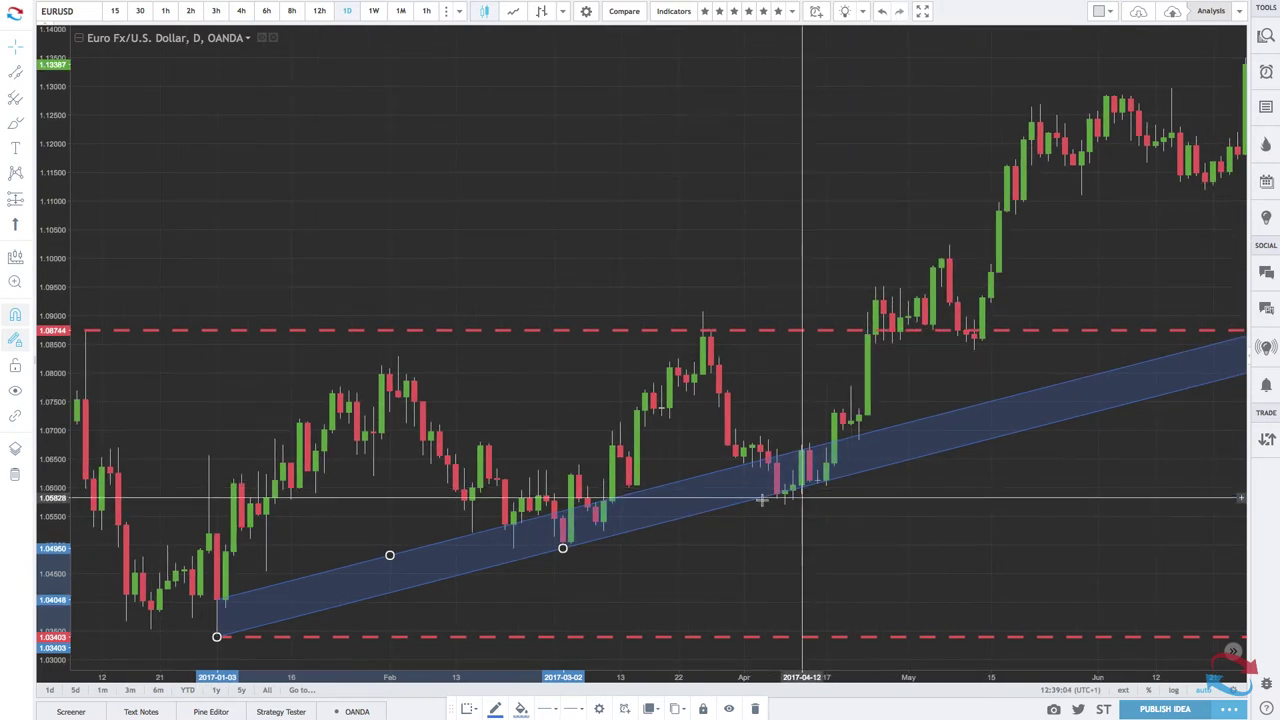
left_click(564, 548)
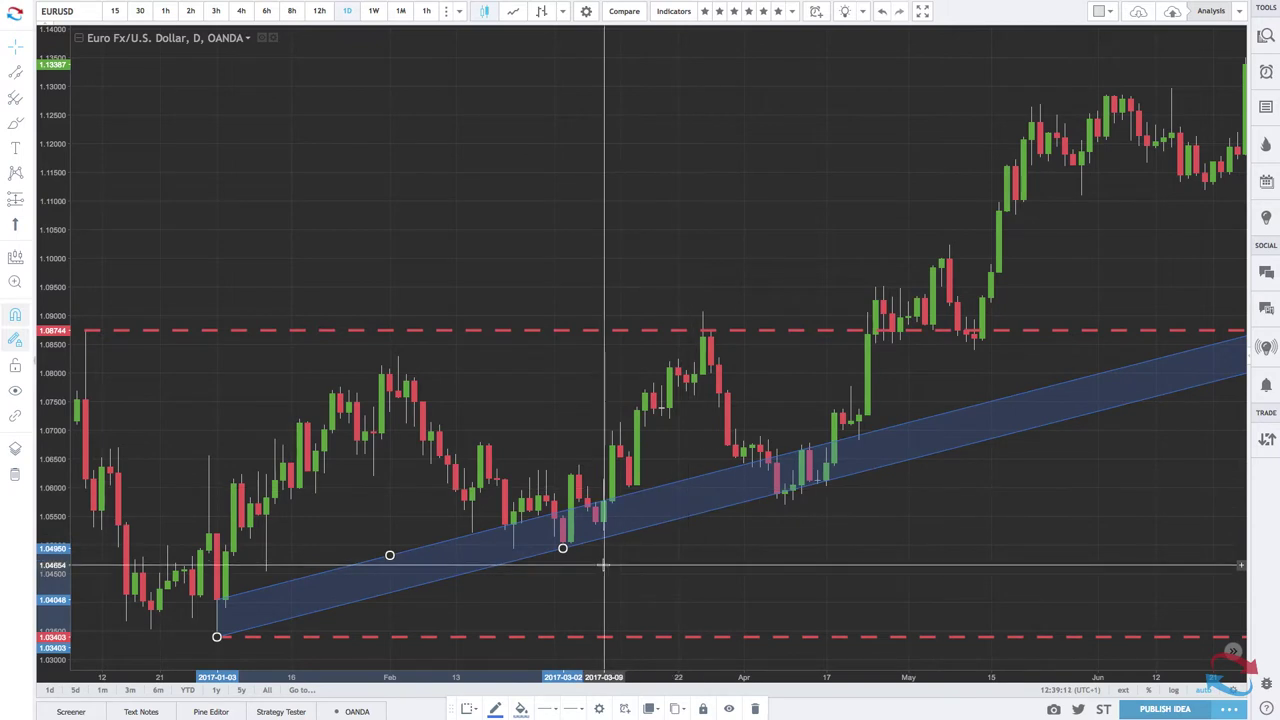
left_click(564, 548)
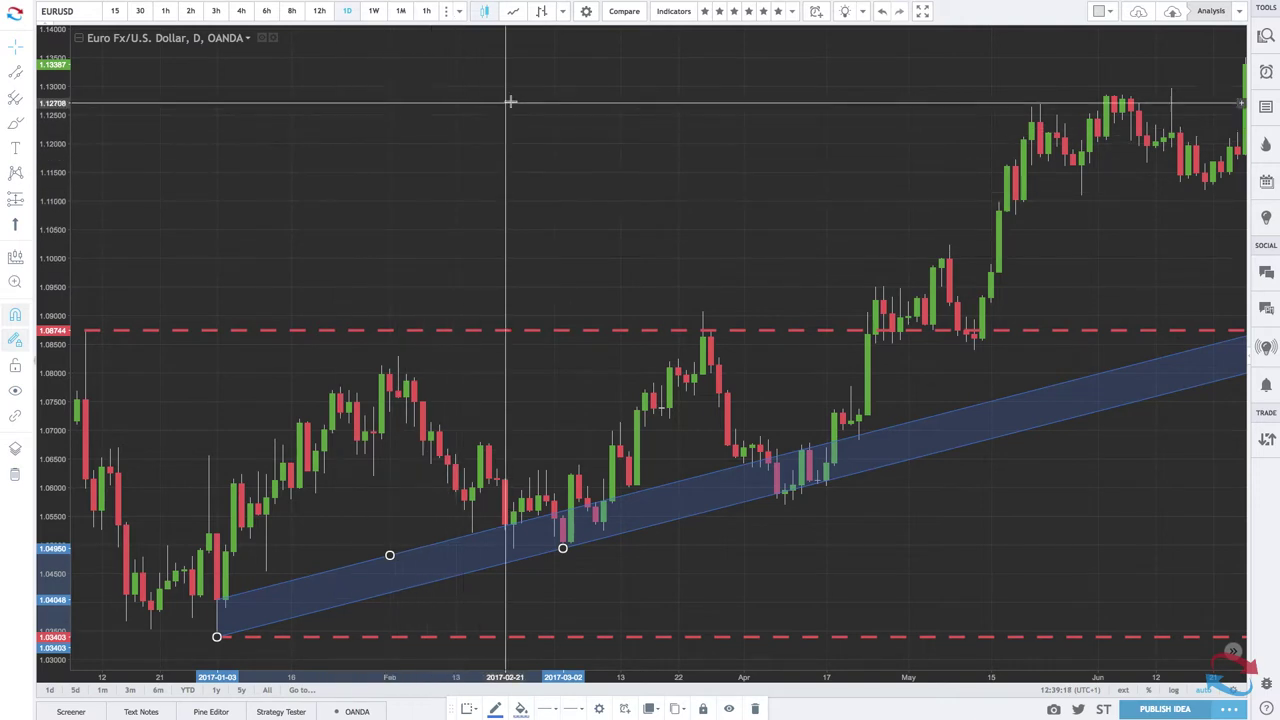
Sketch a freehand rising zigzag of three peaks above the candles with a trend line along its lows, and undo the sketch
left_click(14, 126)
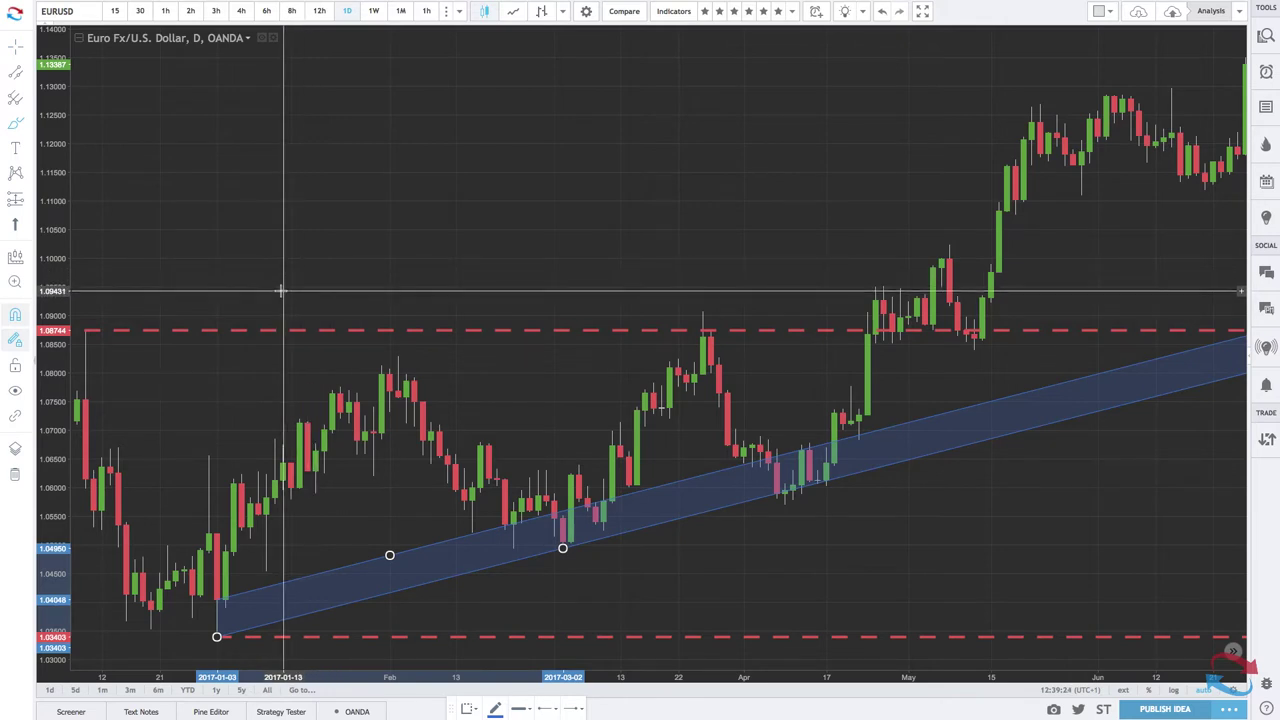
mouse_move(281, 290)
left_mouse_down()
mouse_move(337, 154)
mouse_move(376, 205)
mouse_move(400, 206)
mouse_move(440, 100)
mouse_move(460, 106)
mouse_move(494, 171)
mouse_move(551, 49)
mouse_move(603, 114)
left_mouse_up()
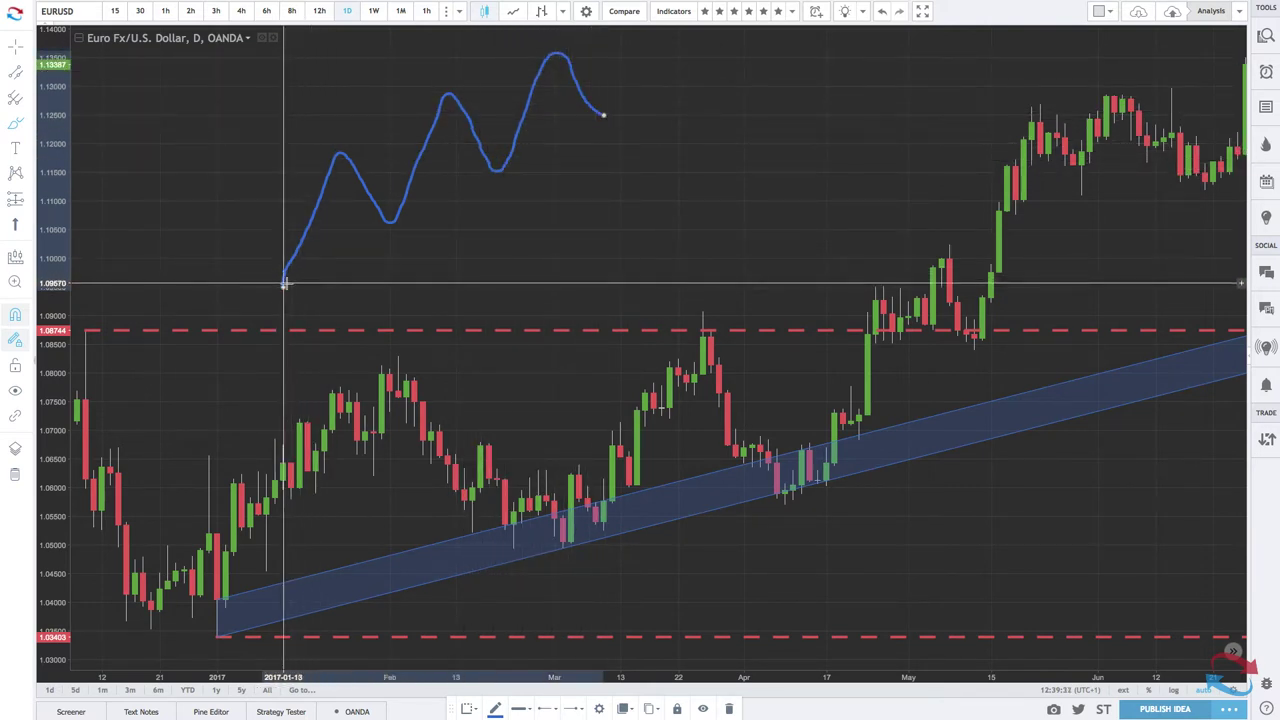
left_click_drag(285, 284, 628, 101)
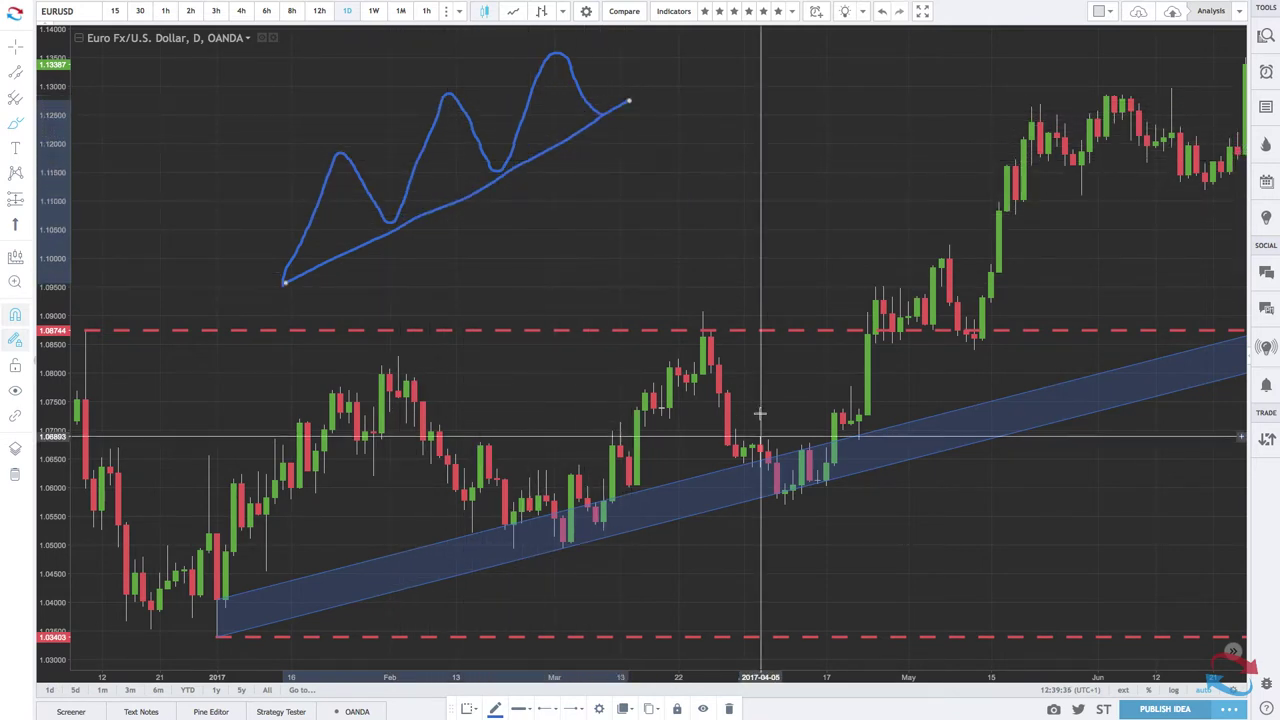
left_click(884, 14)
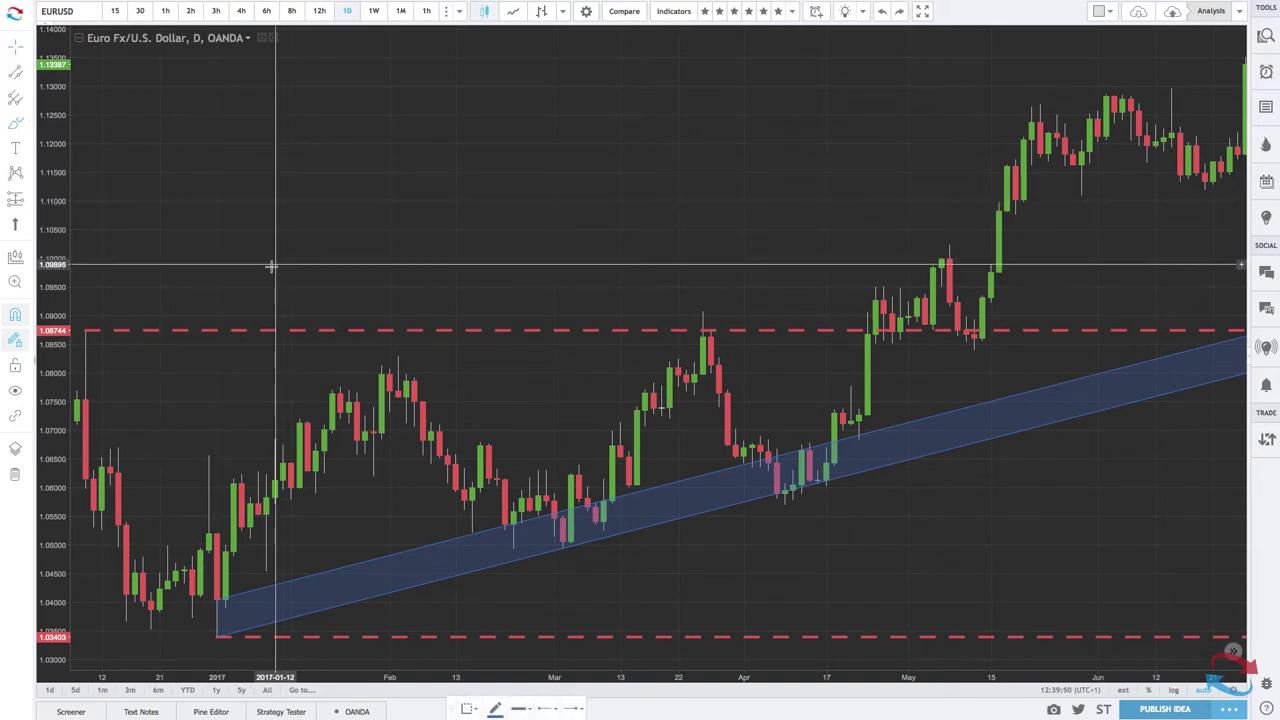
Sketch a longer, more irregular freehand uptrend with a shallower support line beneath it, and undo the sketch
mouse_move(229, 289)
left_mouse_down()
mouse_move(310, 178)
mouse_move(336, 235)
mouse_move(407, 139)
mouse_move(428, 162)
mouse_move(465, 165)
mouse_move(514, 143)
mouse_move(543, 171)
mouse_move(606, 92)
mouse_move(646, 111)
mouse_move(677, 100)
mouse_move(700, 120)
mouse_move(745, 106)
mouse_move(789, 35)
mouse_move(818, 68)
left_mouse_up()
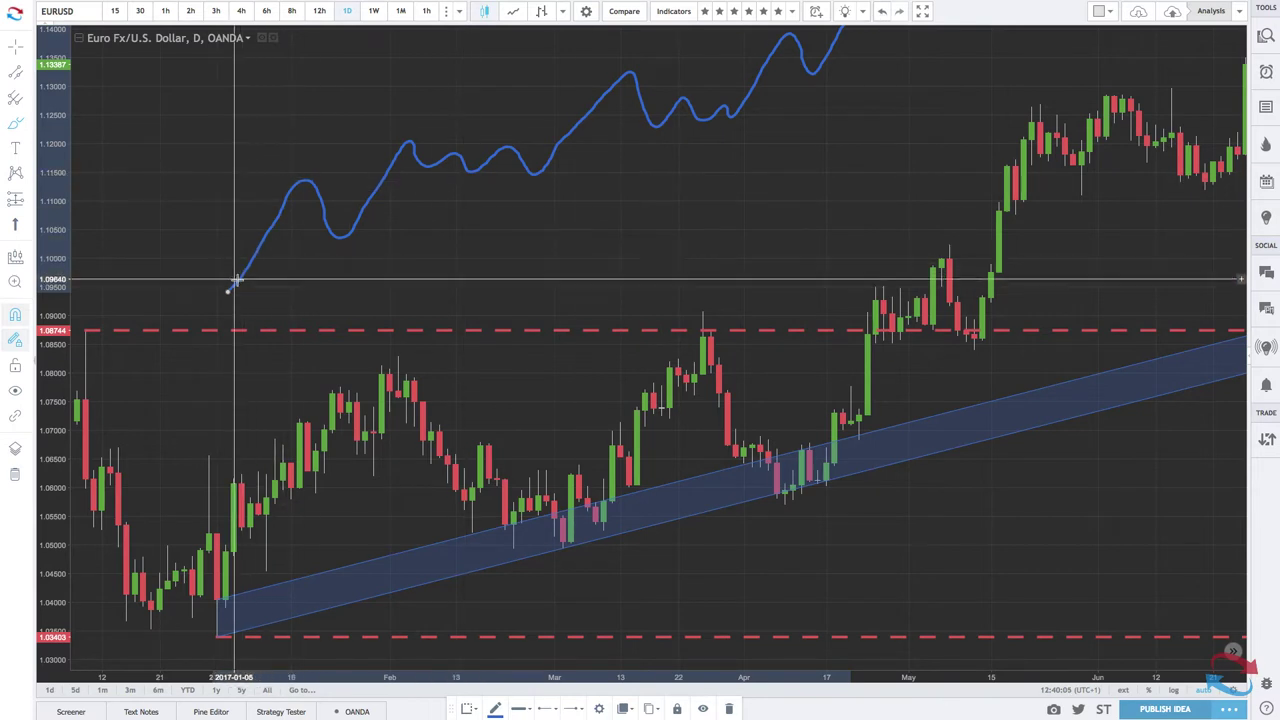
mouse_move(233, 289)
left_mouse_down()
mouse_move(394, 217)
mouse_move(777, 112)
left_mouse_up()
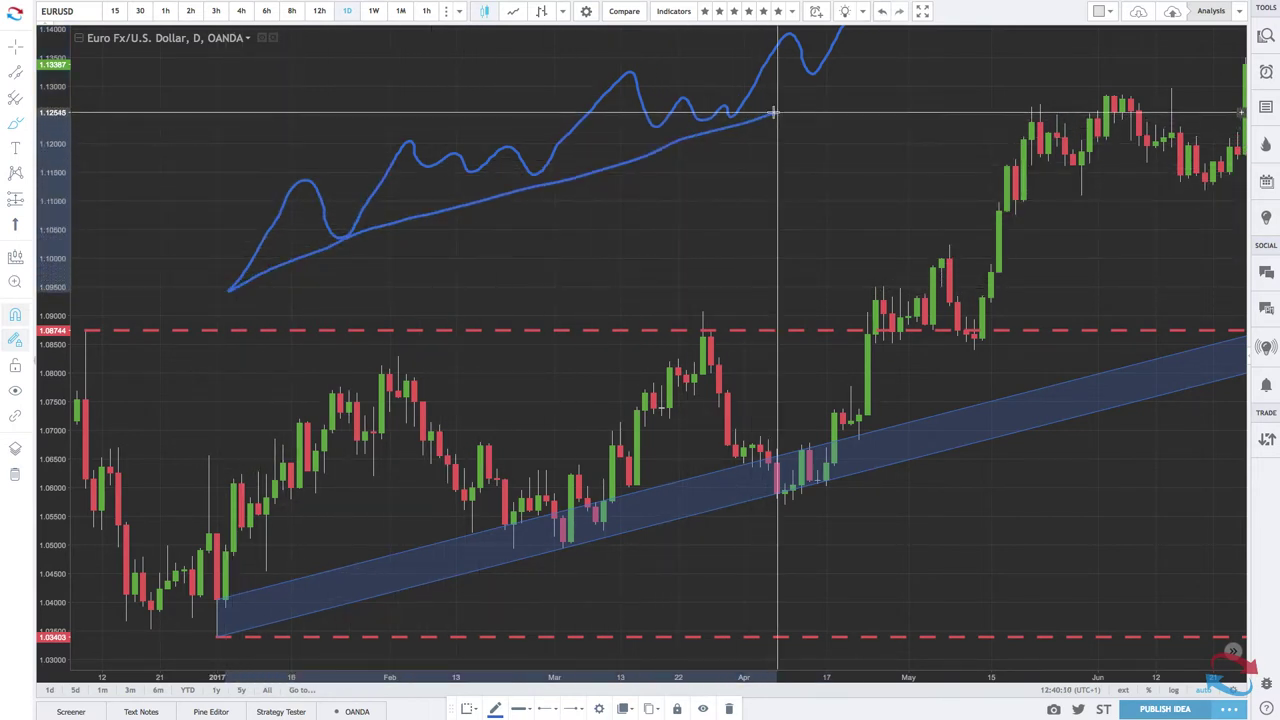
left_click(882, 12)
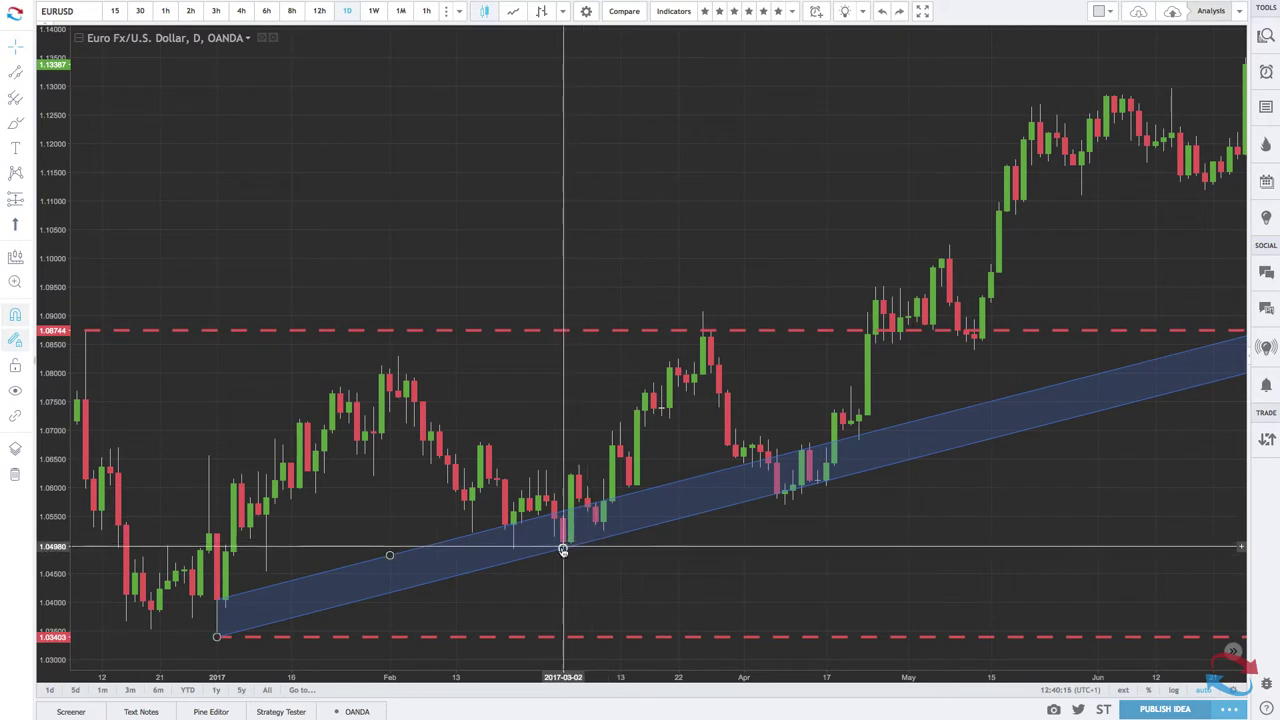
Move the channel's second anchor from the 2 March 2017 low to the 10 April 2017 low, about 1.0570
mouse_move(563, 550)
left_mouse_down()
mouse_move(766, 526)
mouse_move(786, 505)
left_mouse_up()
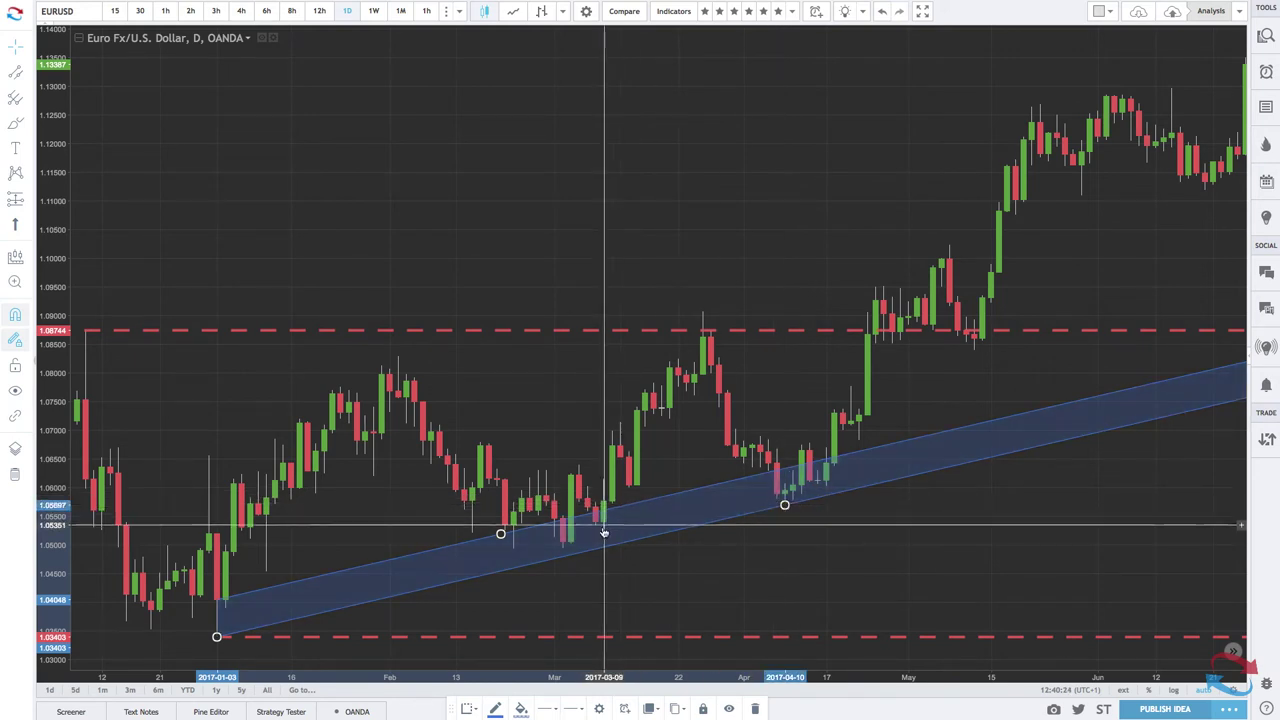
mouse_move(785, 505)
left_mouse_down()
mouse_move(554, 551)
mouse_move(785, 508)
left_mouse_up()
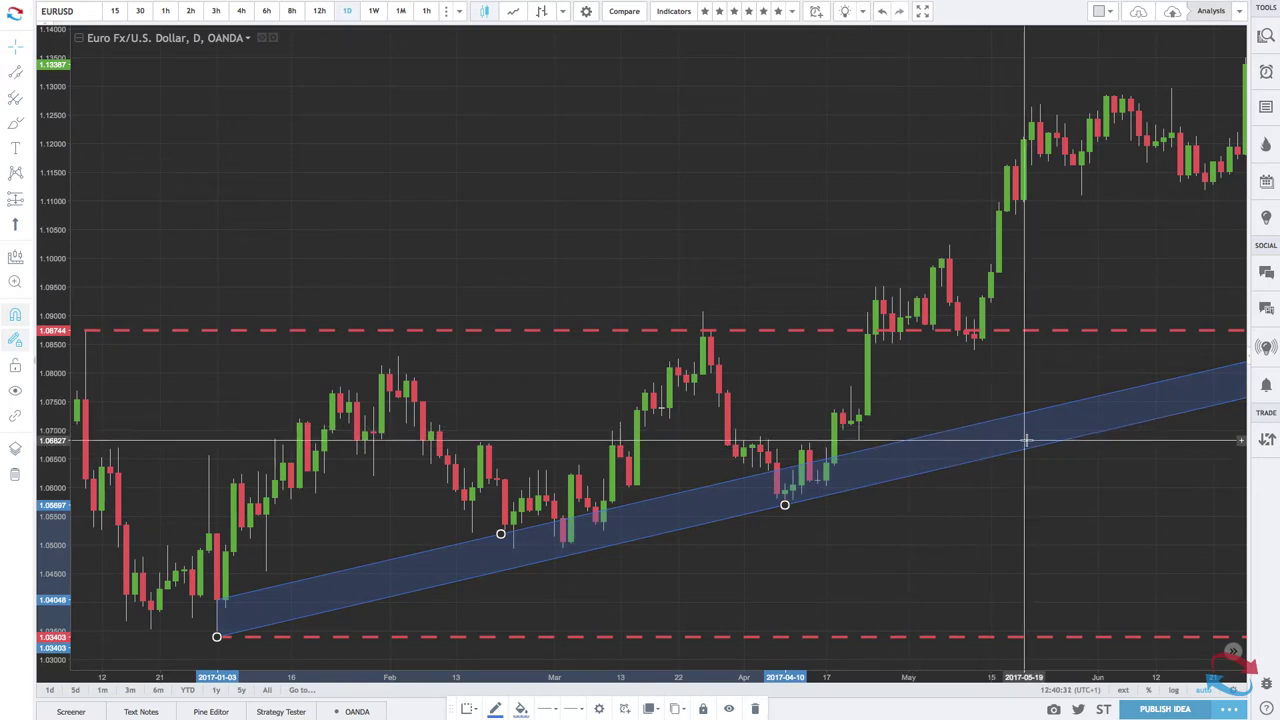
scroll(1025, 440, "down", 2)
scroll(1025, 440, "down", 5)
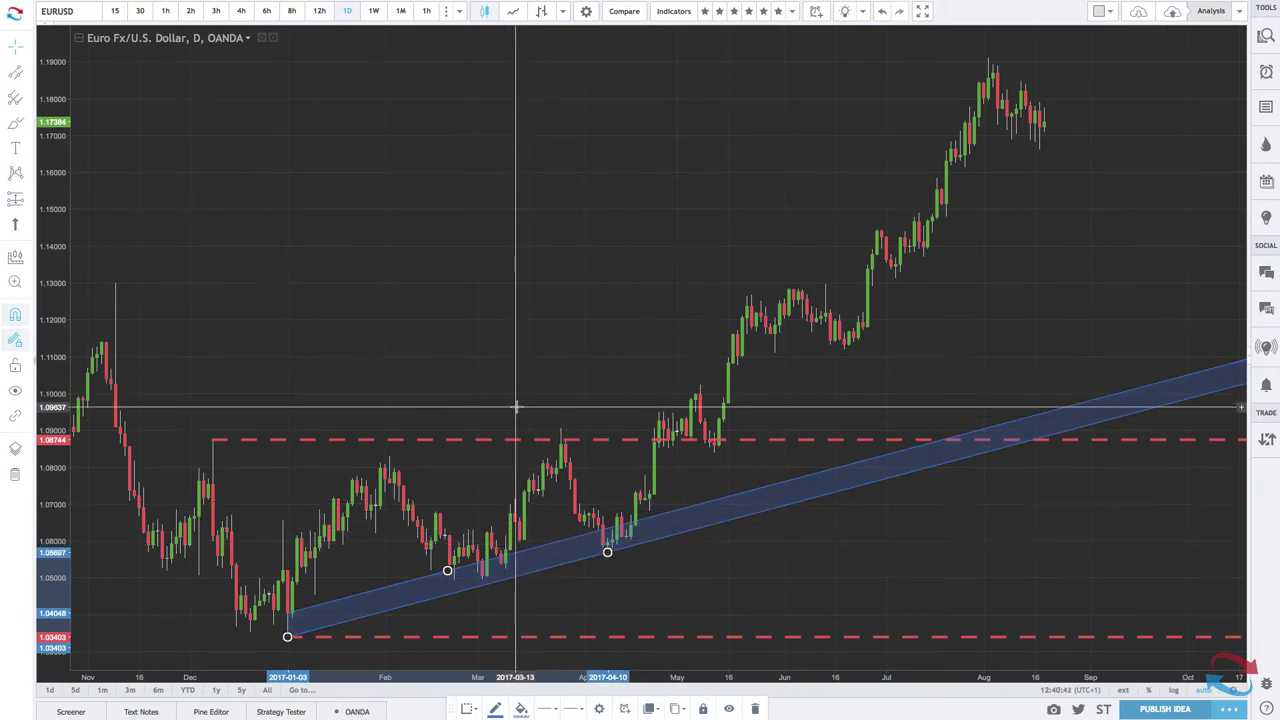
Try the channel's second anchor at the 2 March 2017 low again, and return it to the 10 April low
right_click(493, 428)
left_click(436, 416)
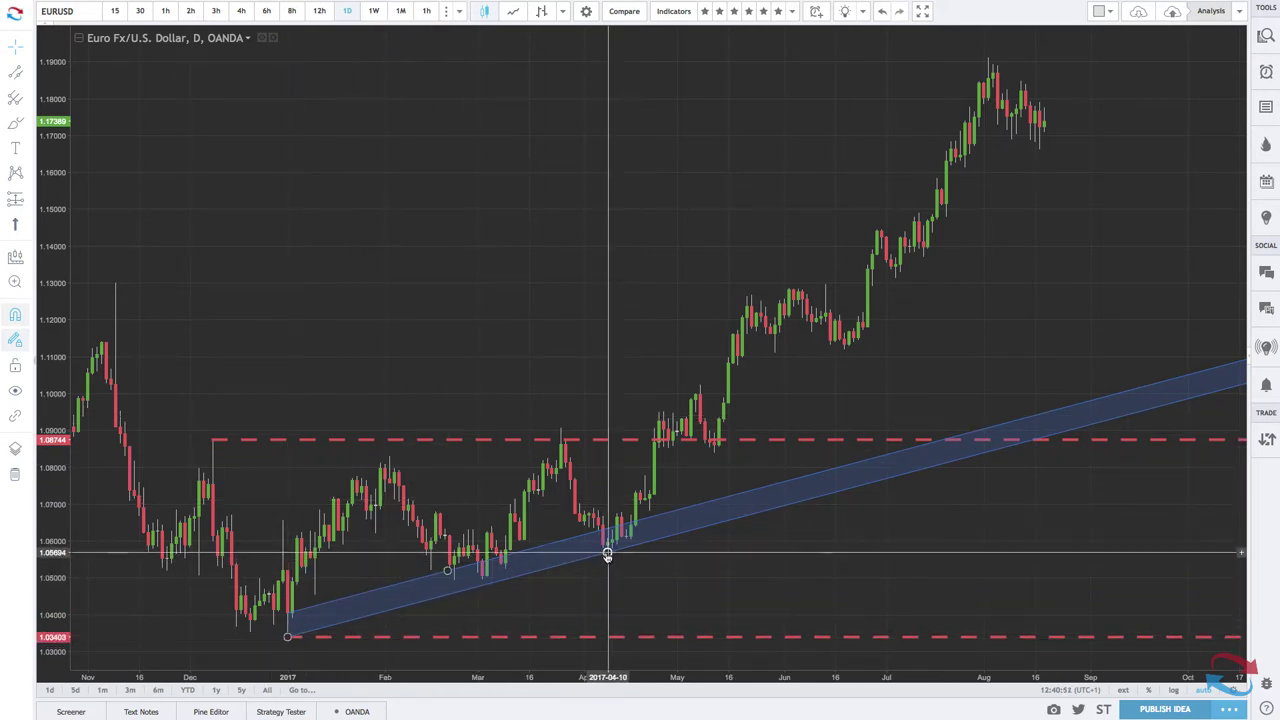
left_click_drag(607, 552, 482, 580)
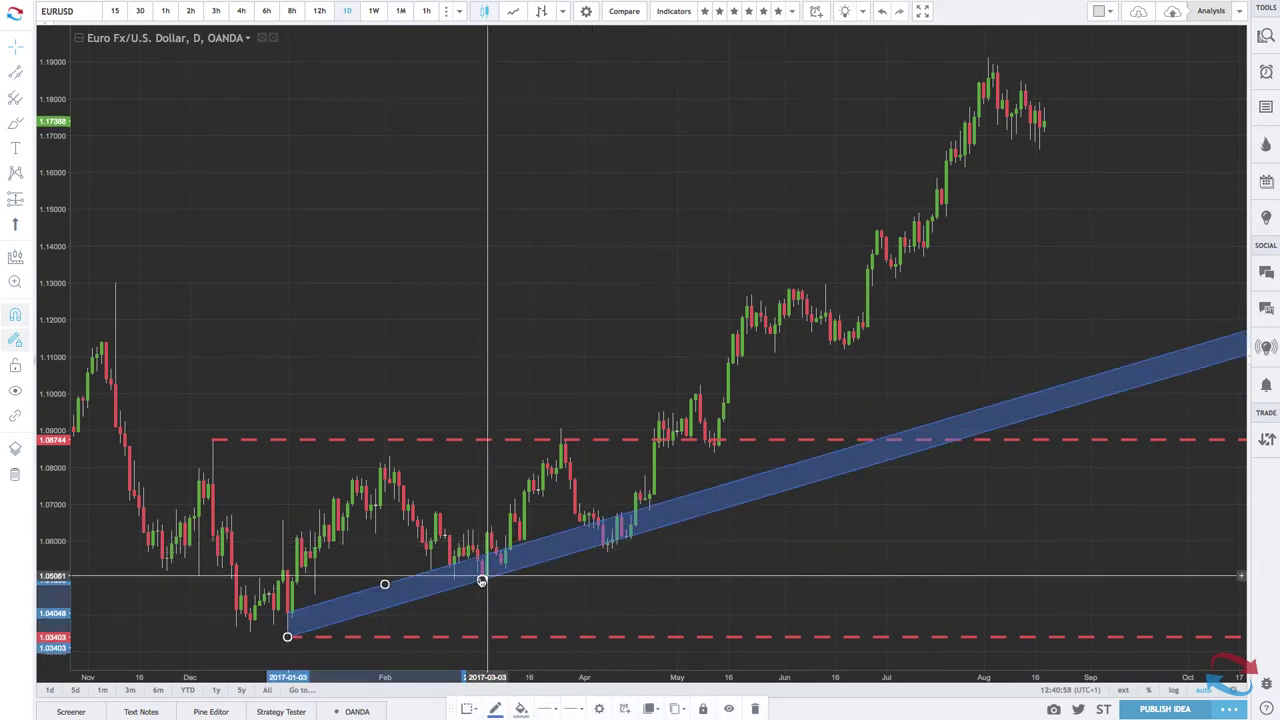
left_click_drag(481, 580, 607, 551)
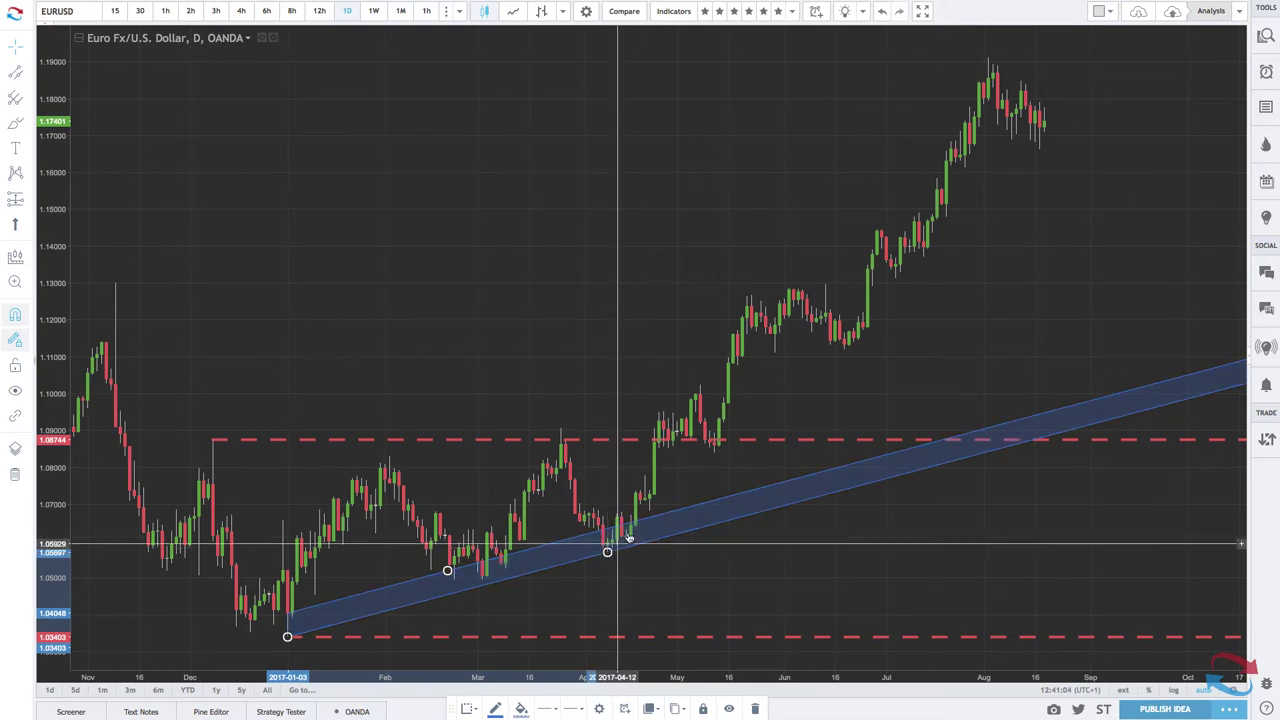
Delete the rising parallel channel, keeping the dashed horizontal levels
scroll(731, 466, "up", 3)
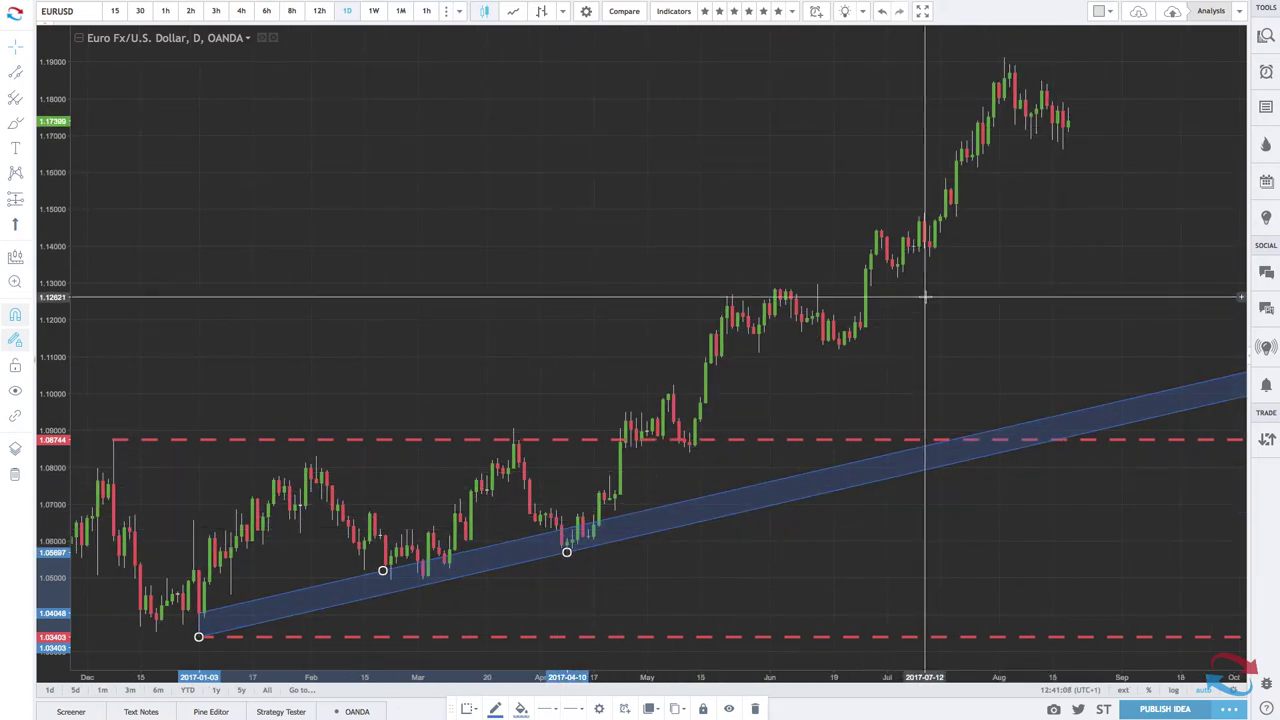
scroll(800, 457, "up", 3)
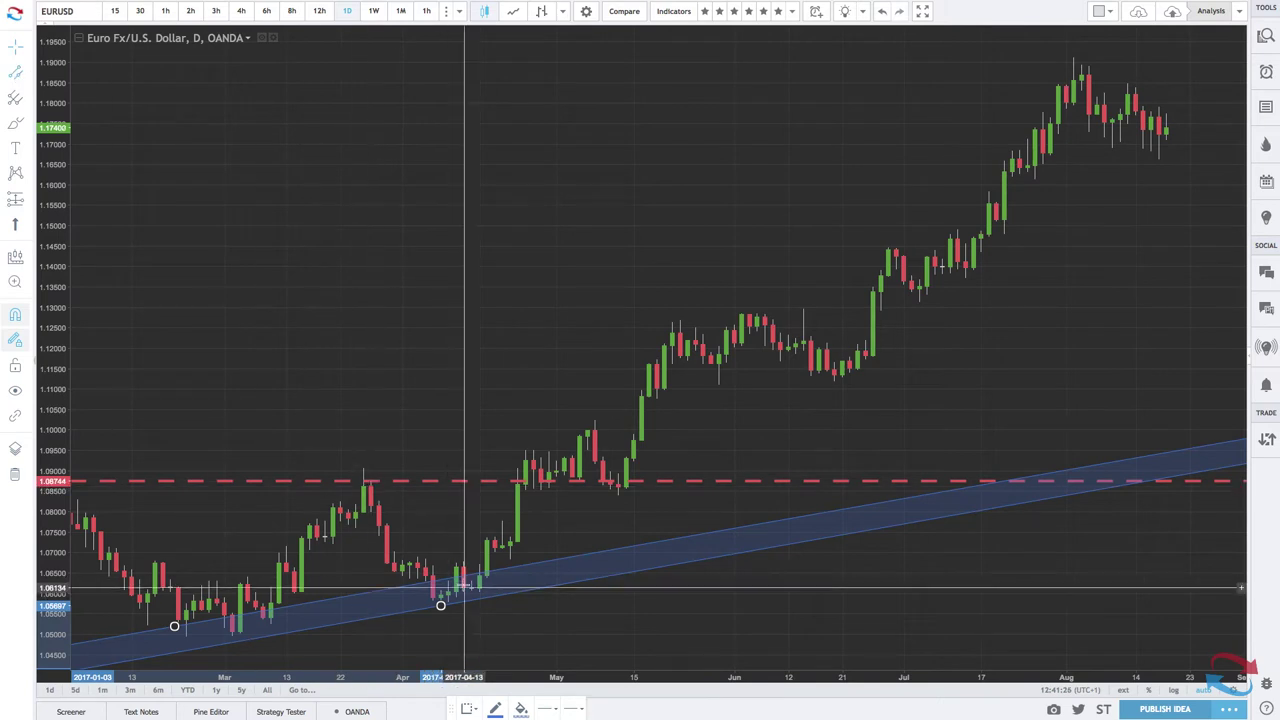
left_click(573, 562)
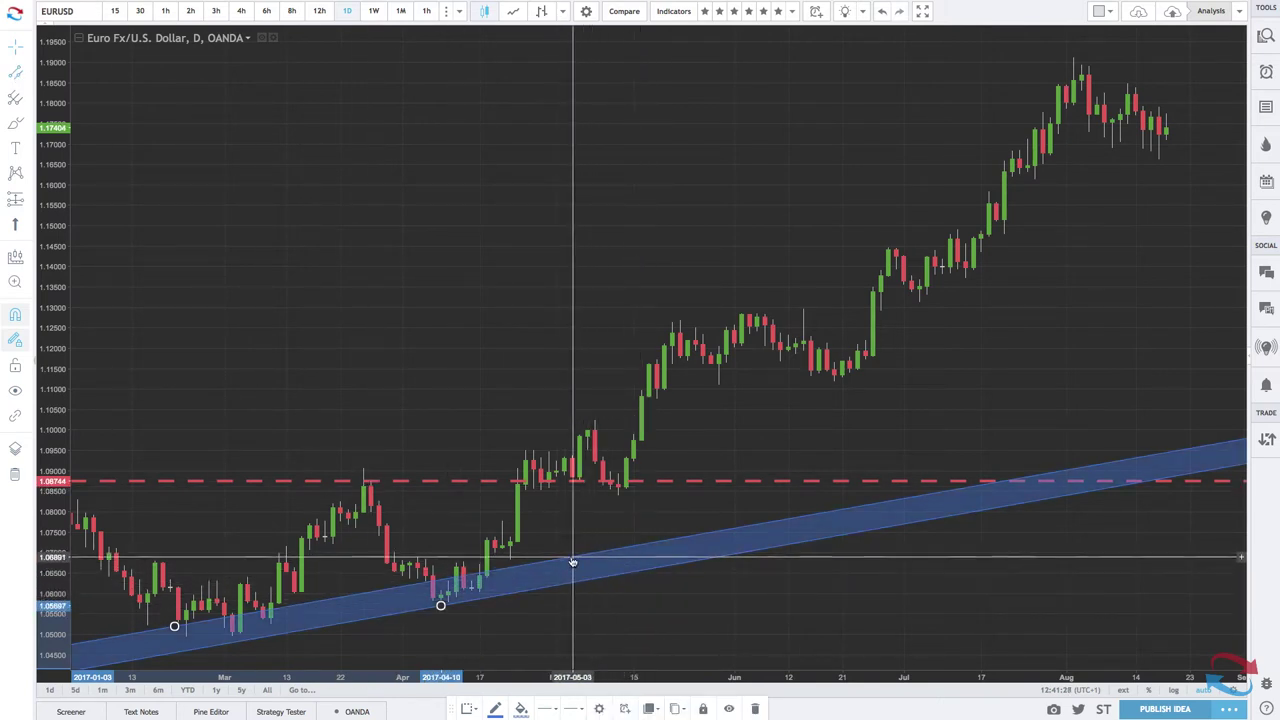
key("Delete")
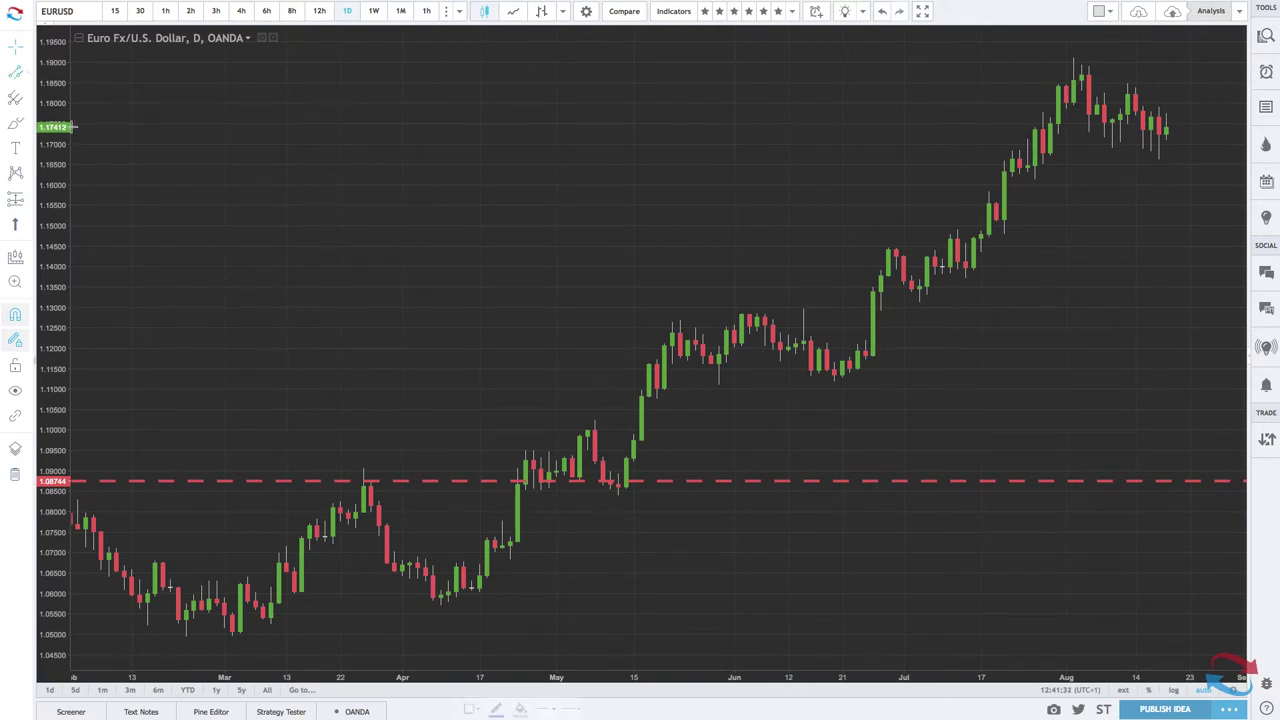
left_click(441, 606)
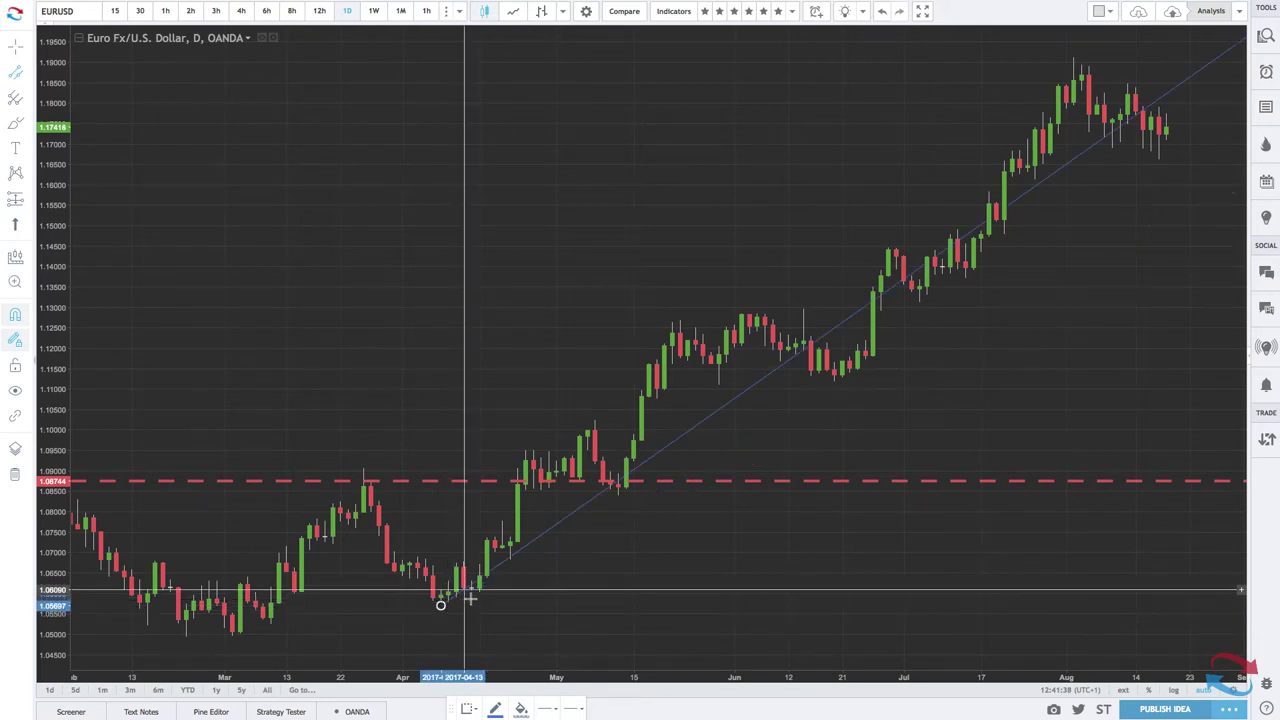
left_click(619, 500)
left_click(271, 617)
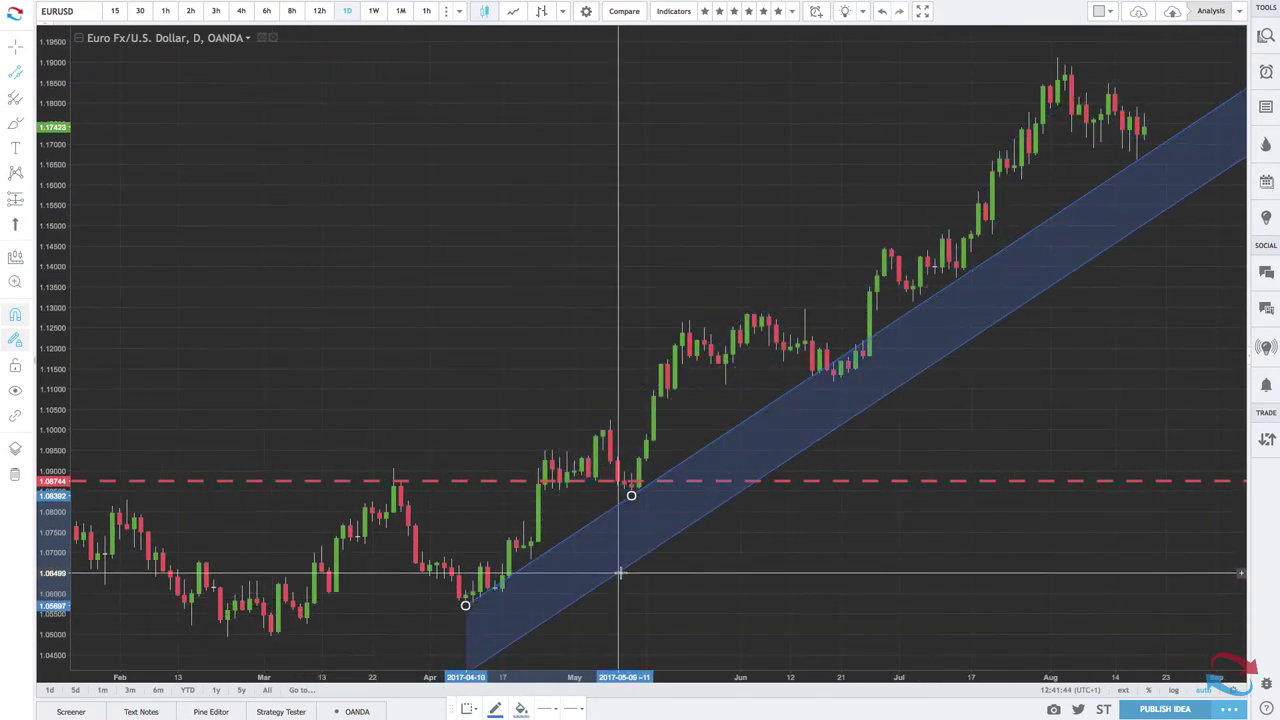
key("Escape")
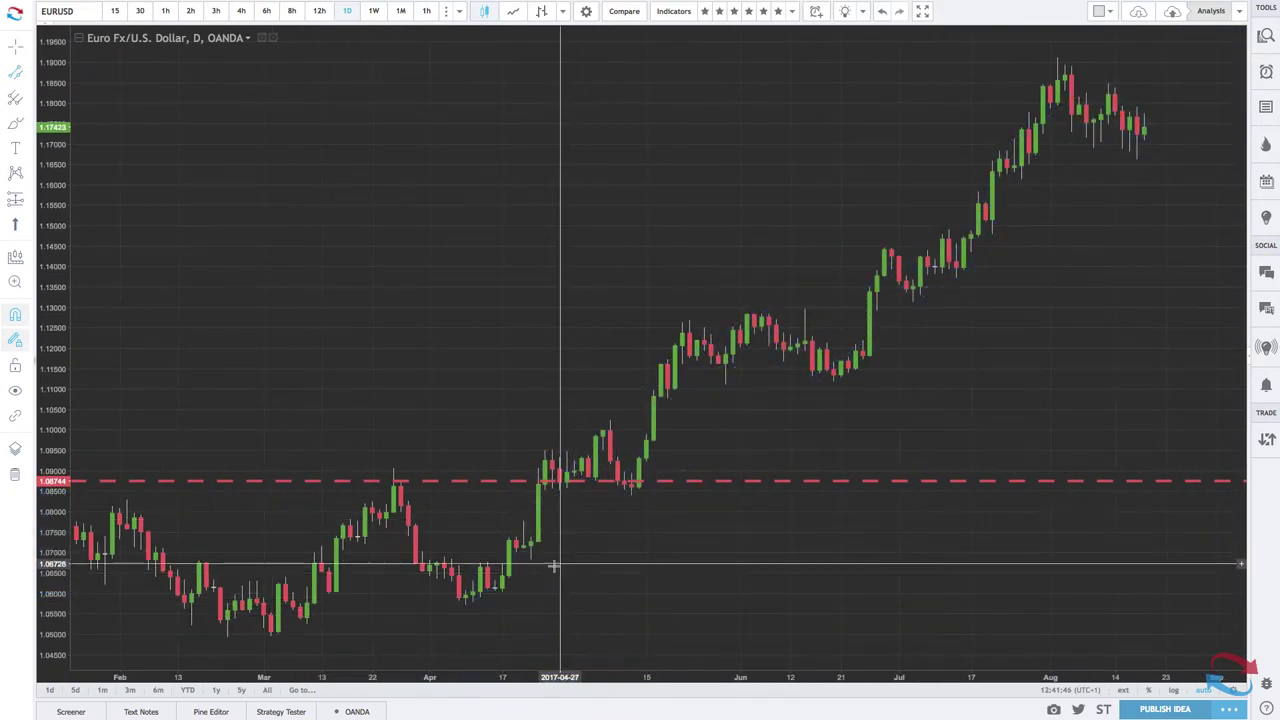
Draw a narrow rising parallel channel from the 10 April 2017 low, about 1.0570, through the 11 May low, about 1.0839
scroll(480, 595, "up", 5)
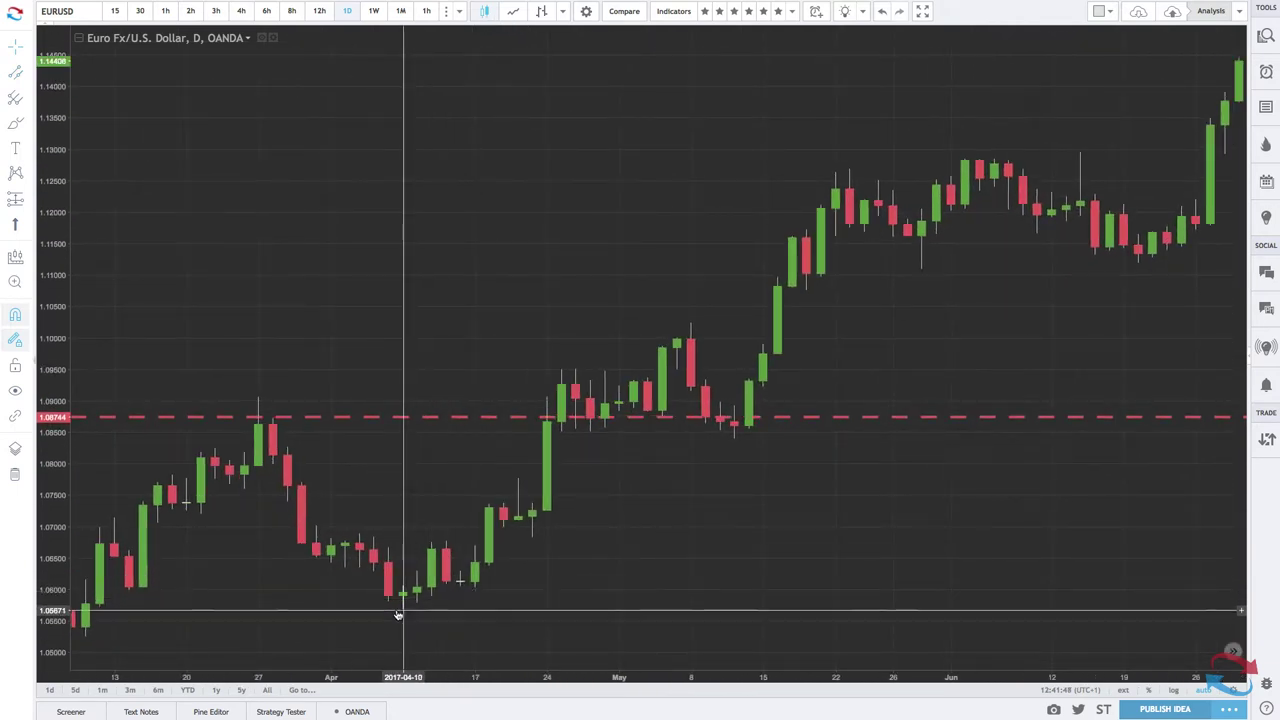
left_click(16, 74)
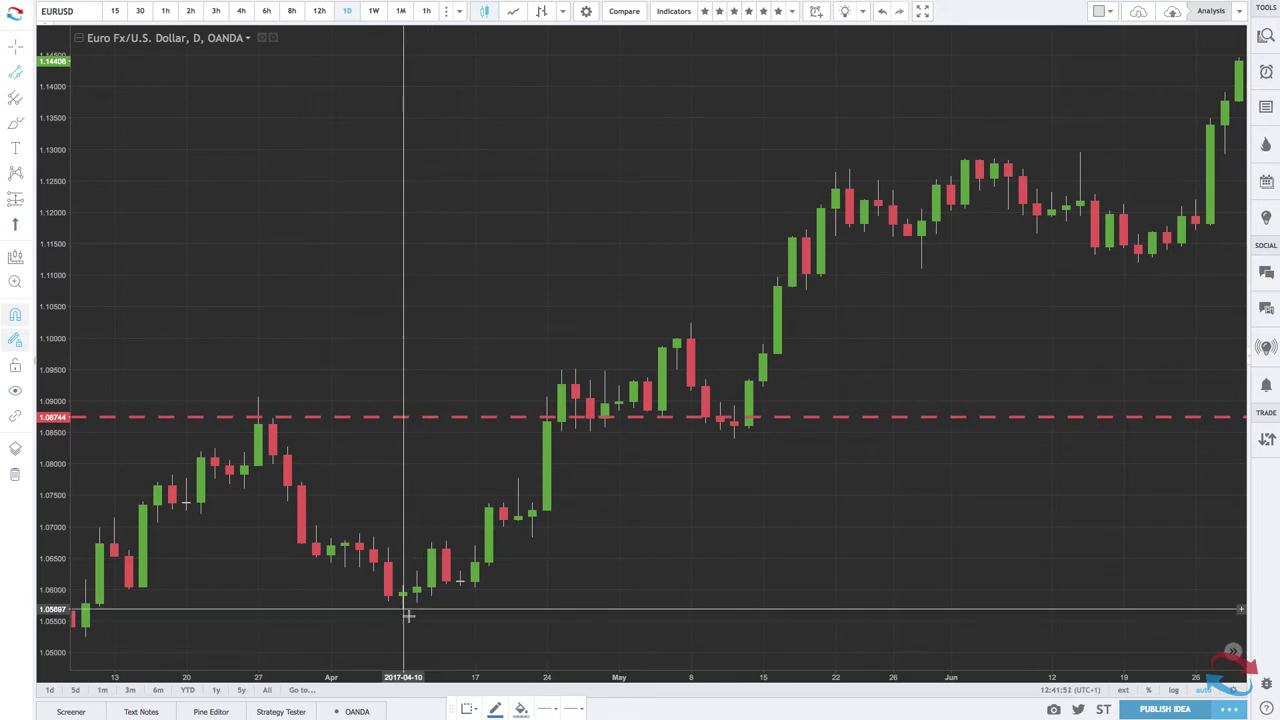
left_click(403, 610)
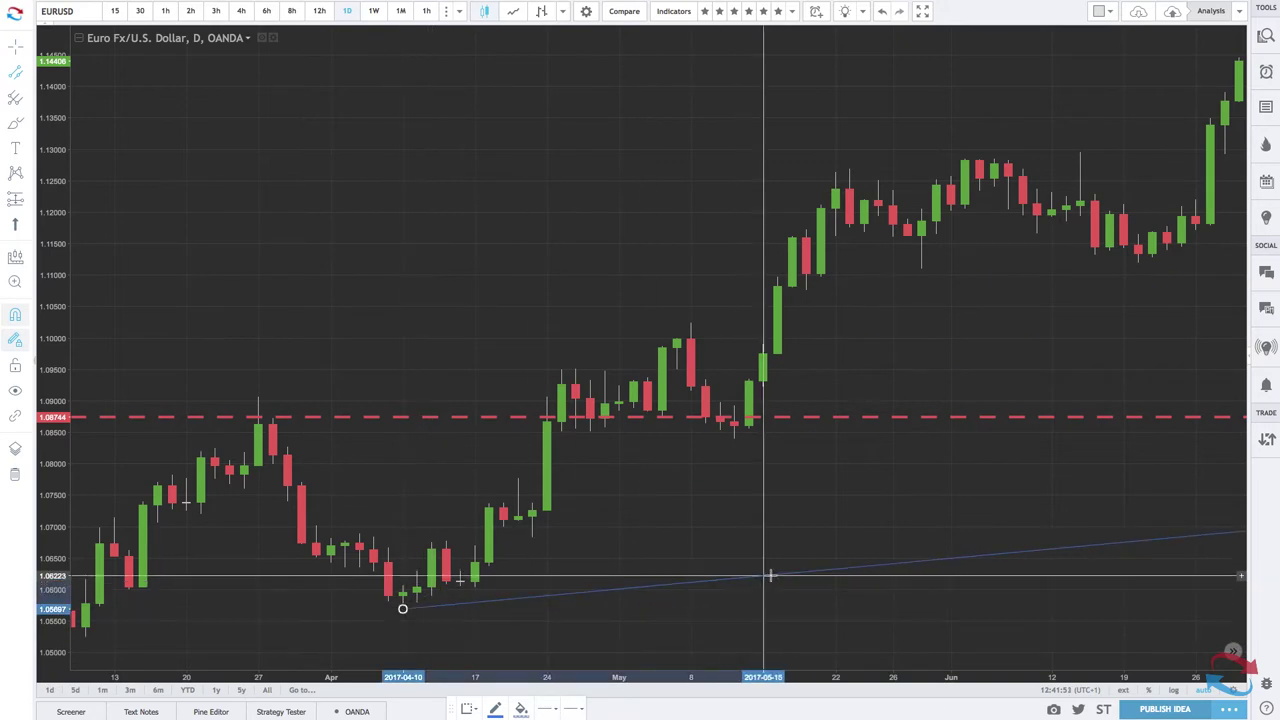
left_click(738, 456)
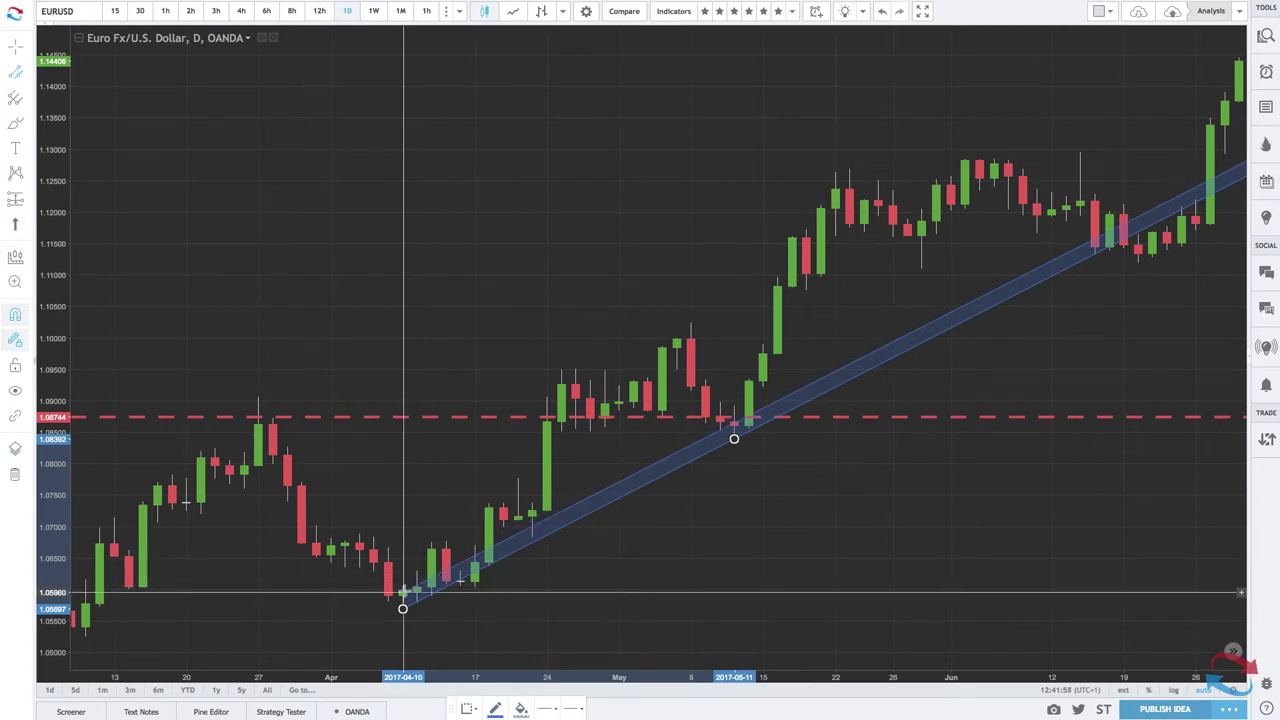
left_click(404, 602)
scroll(469, 586, "up", 2)
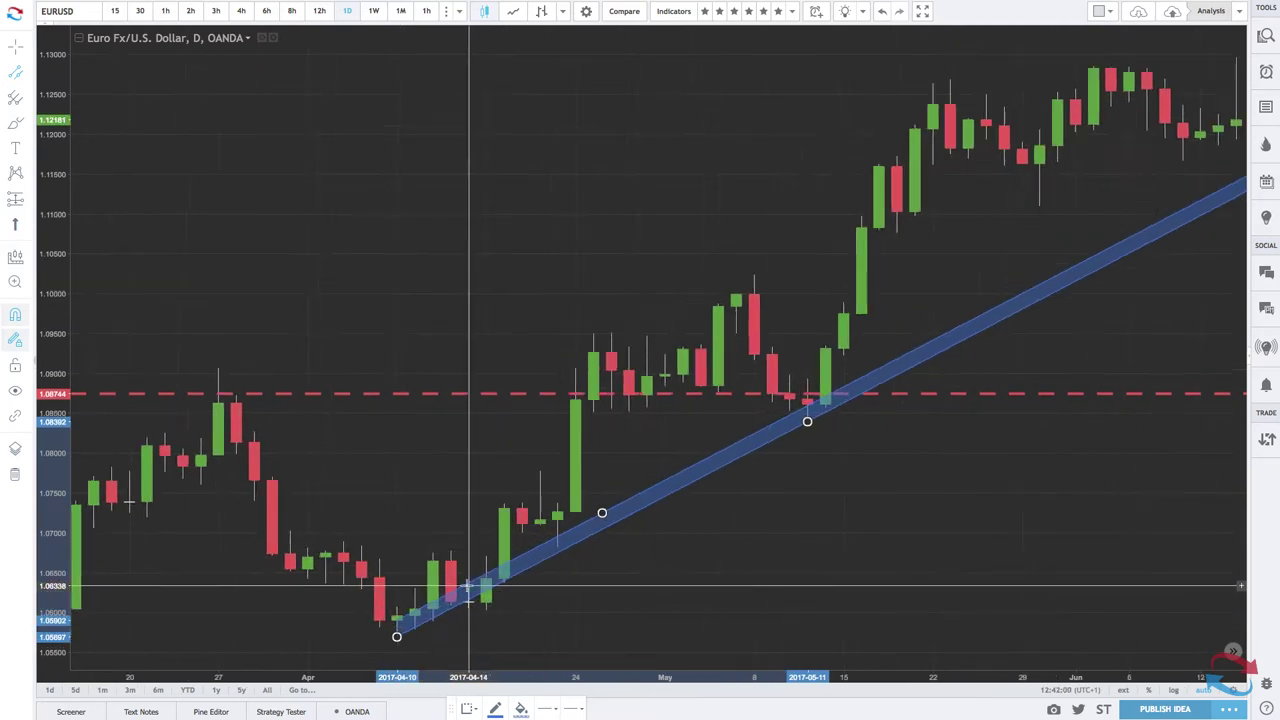
Move the channel's first anchor to the 17 April 2017 low, about 1.0603, and narrow the channel
scroll(469, 586, "up", 2)
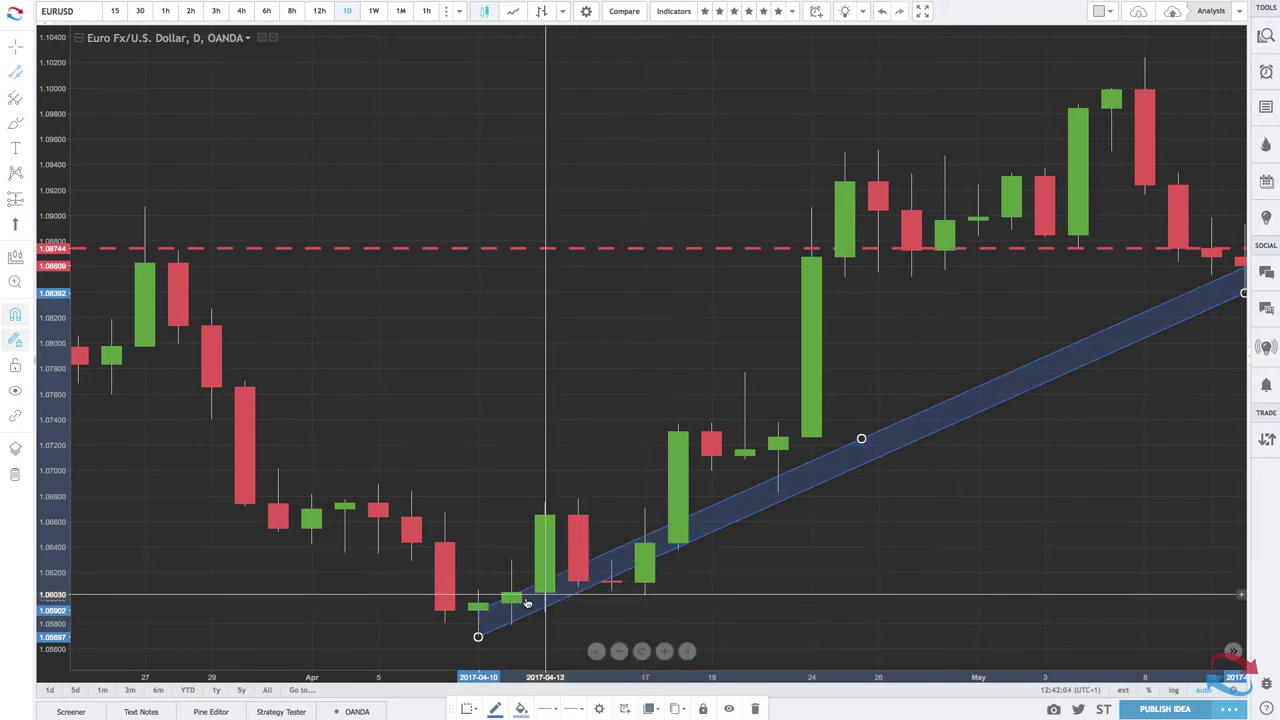
left_click_drag(478, 636, 645, 594)
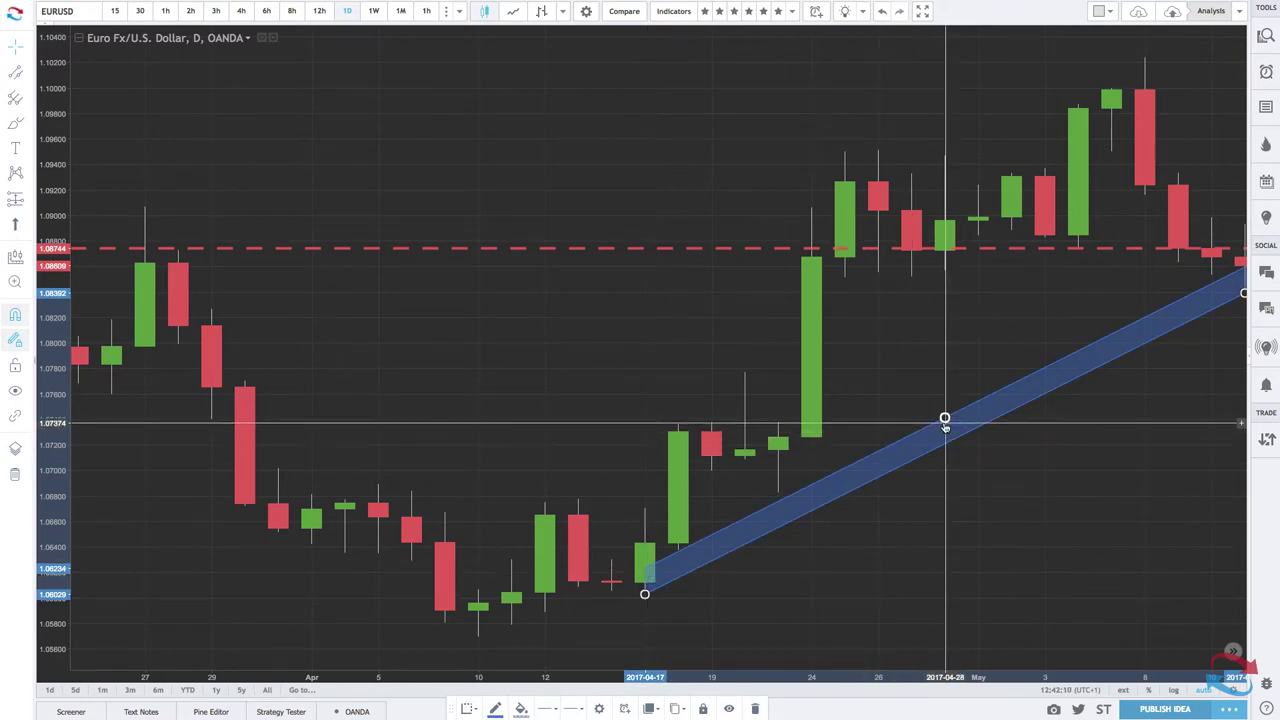
left_click(677, 534)
scroll(780, 577, "down", 5)
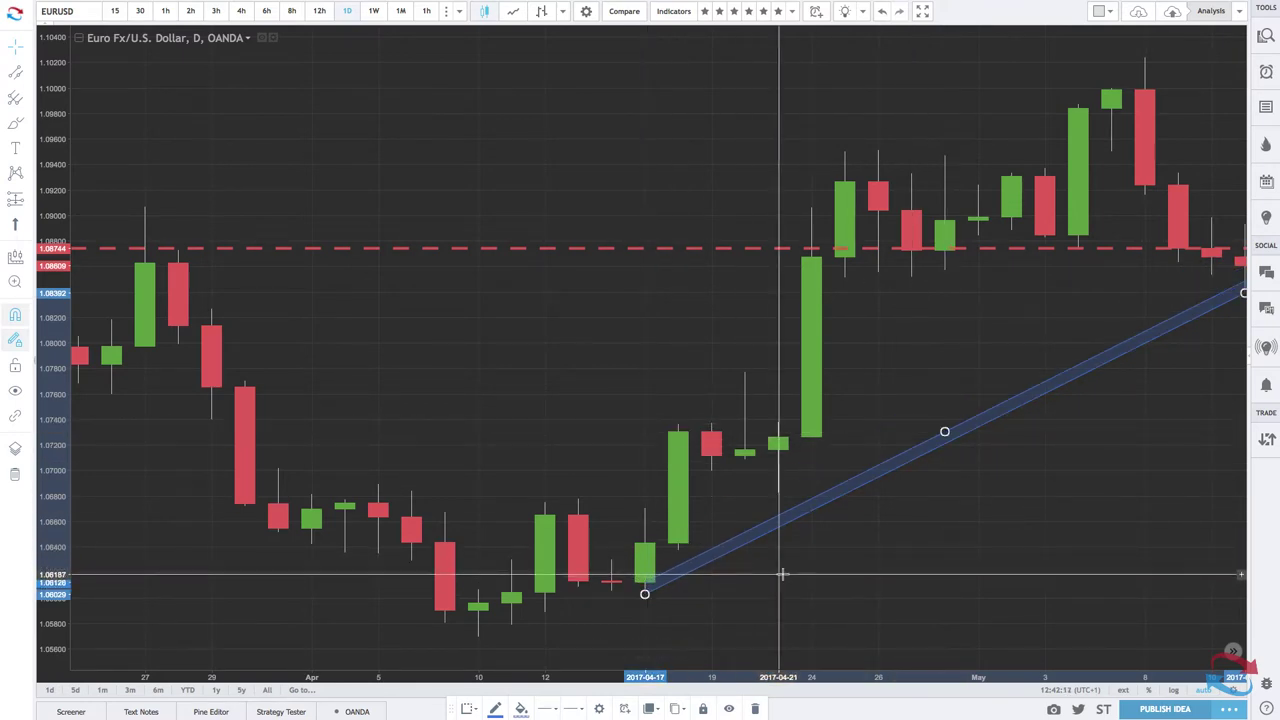
left_click(946, 491)
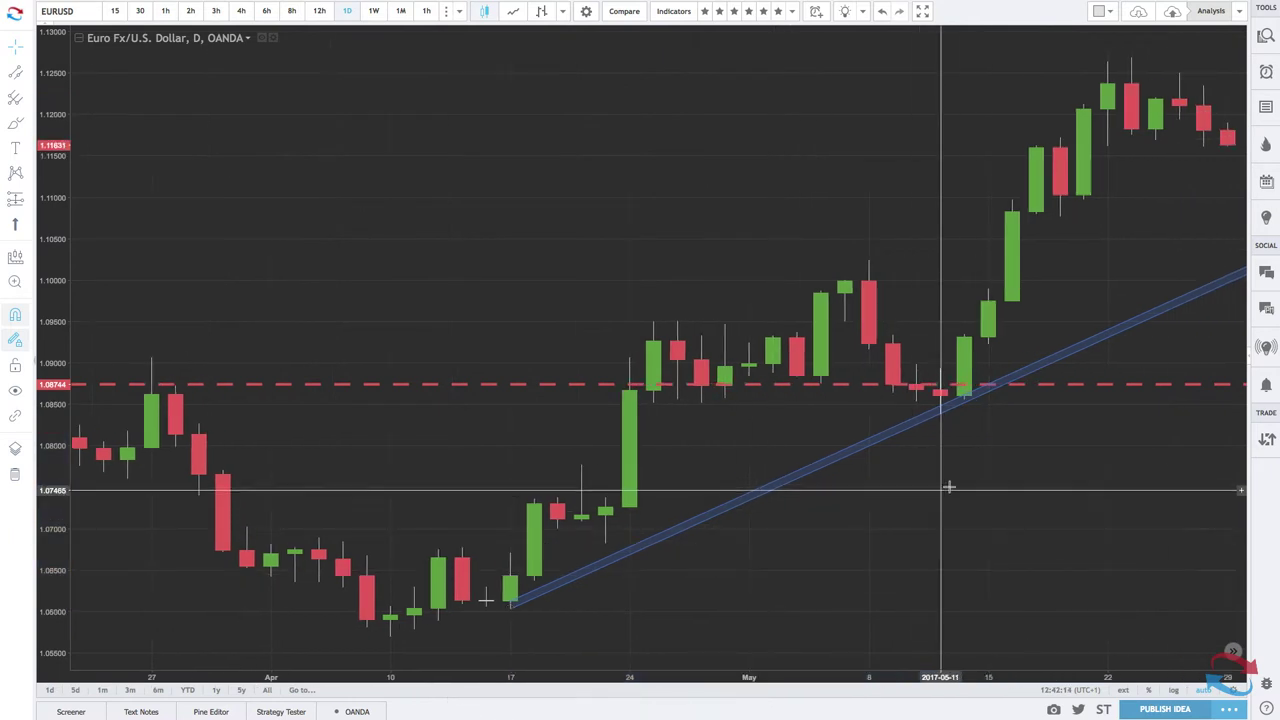
Draw red arrows from the 11 May low up to the 14 June high, about 1.1296, and down to the 20 June low
scroll(967, 398, "right", 5)
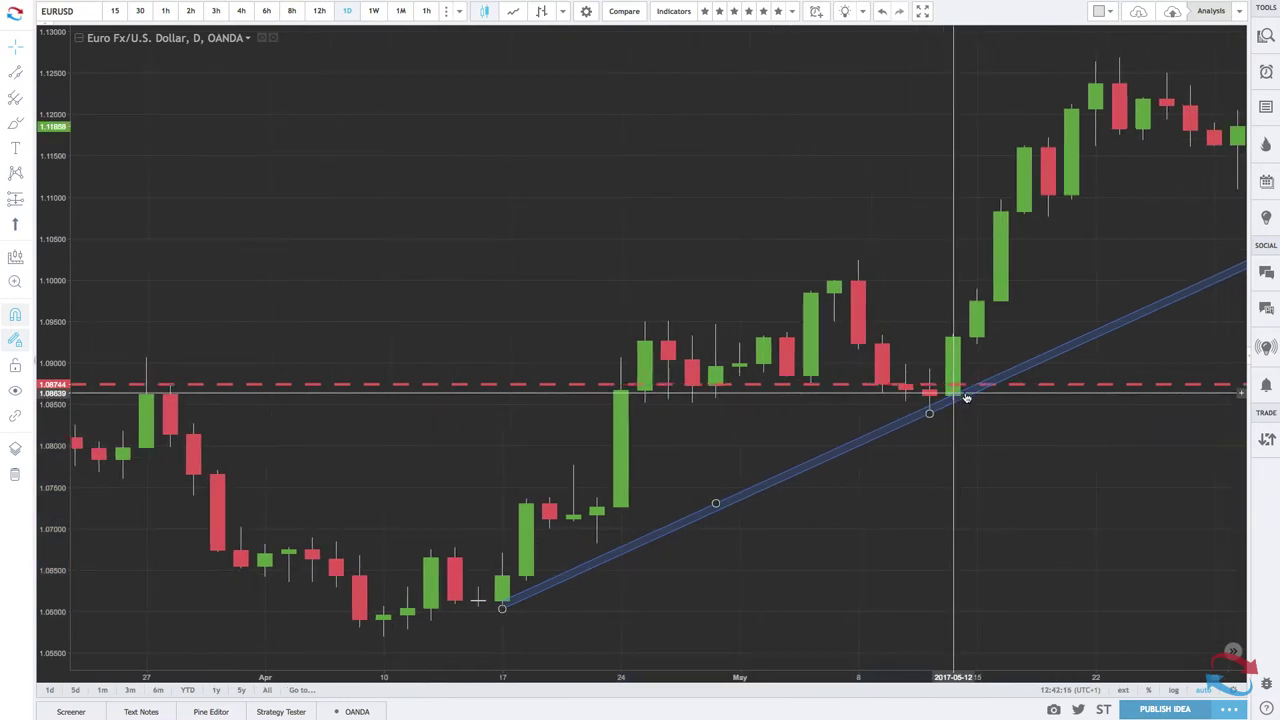
scroll(967, 398, "right", 3)
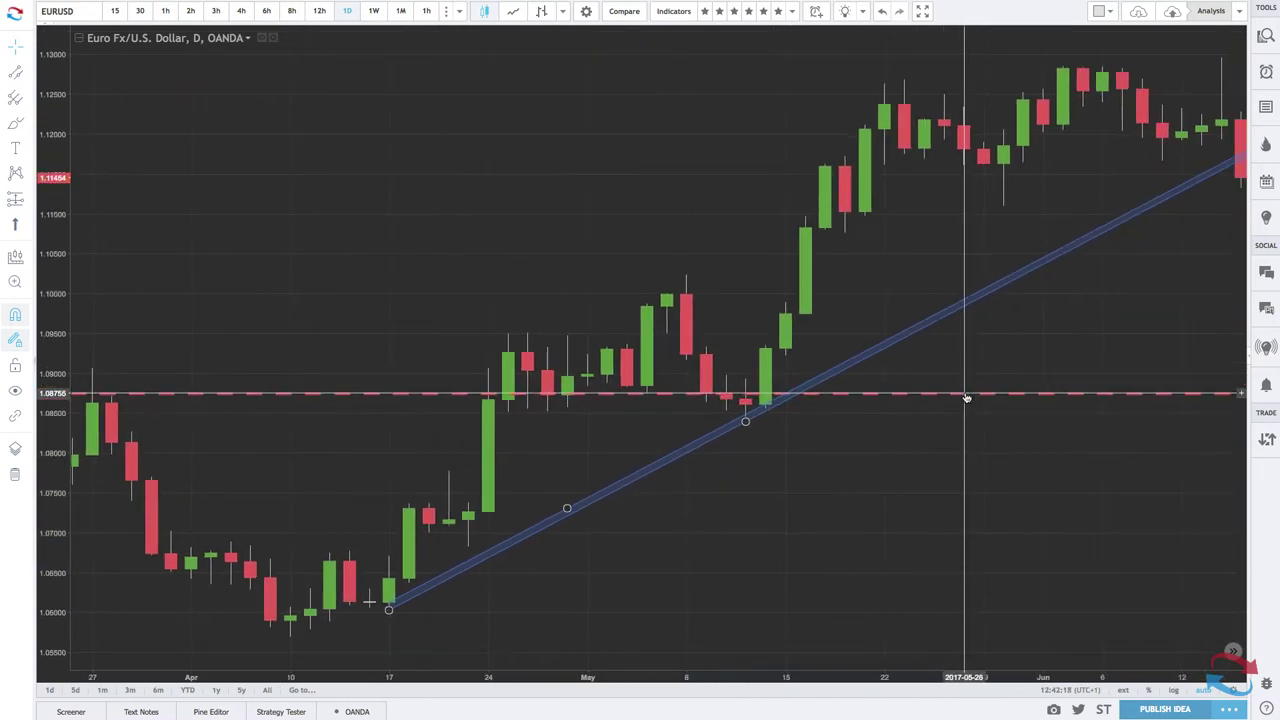
scroll(1107, 325, "right", 3)
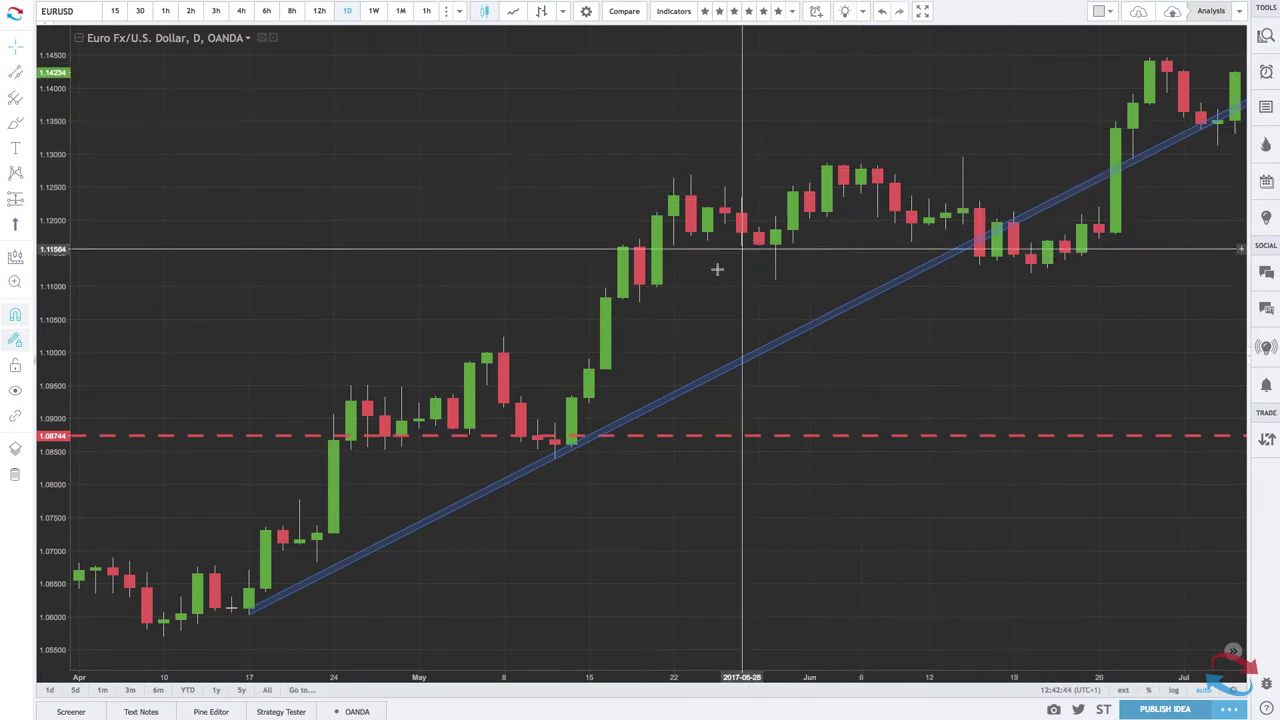
left_click(27, 73)
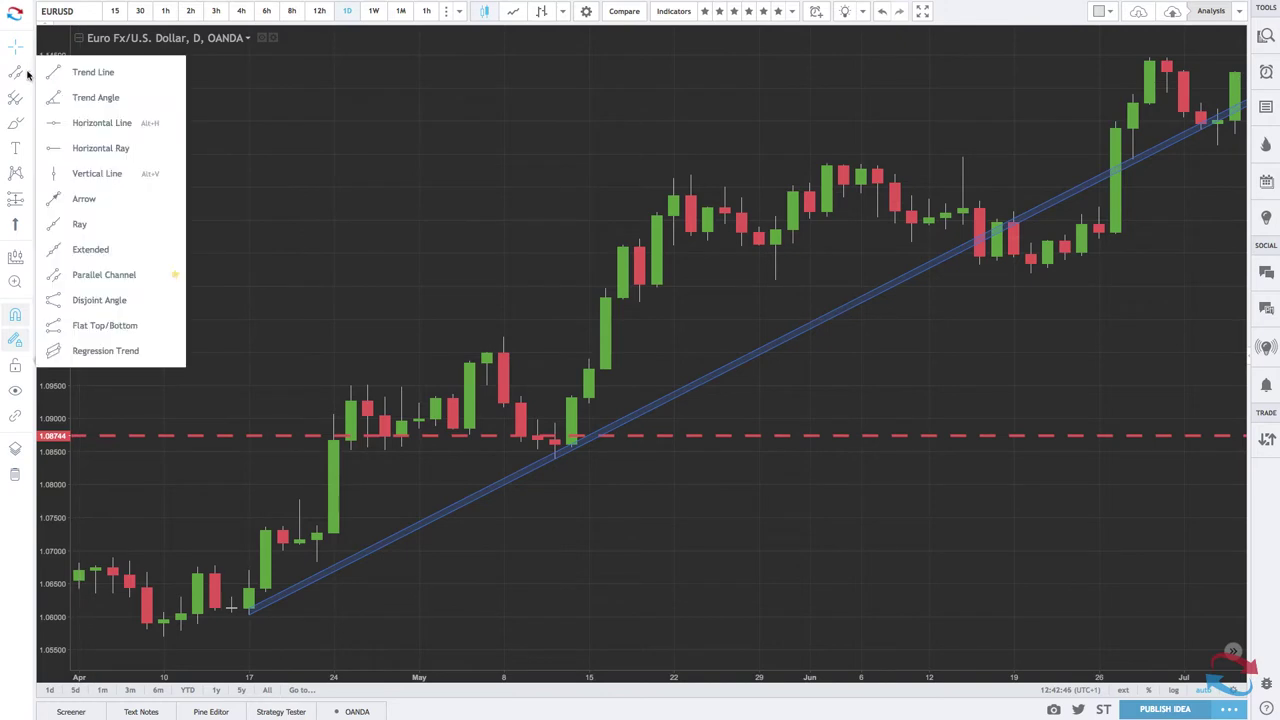
left_click(82, 198)
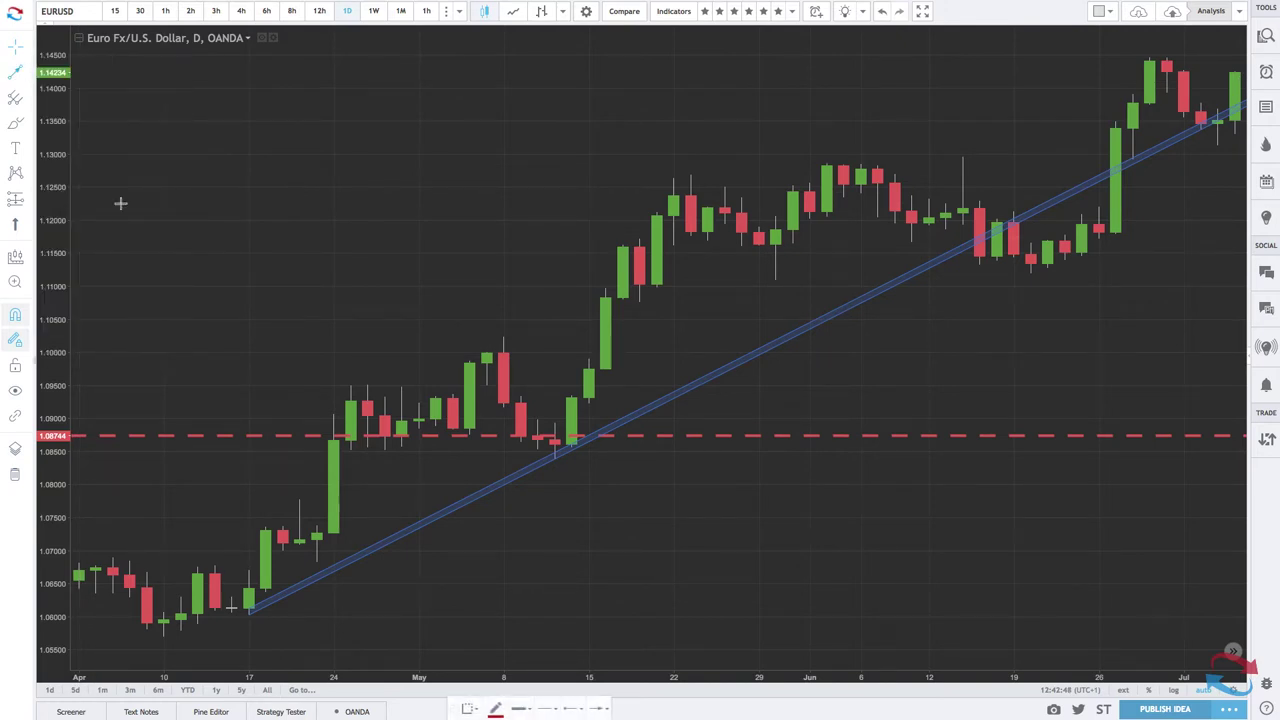
left_click(554, 458)
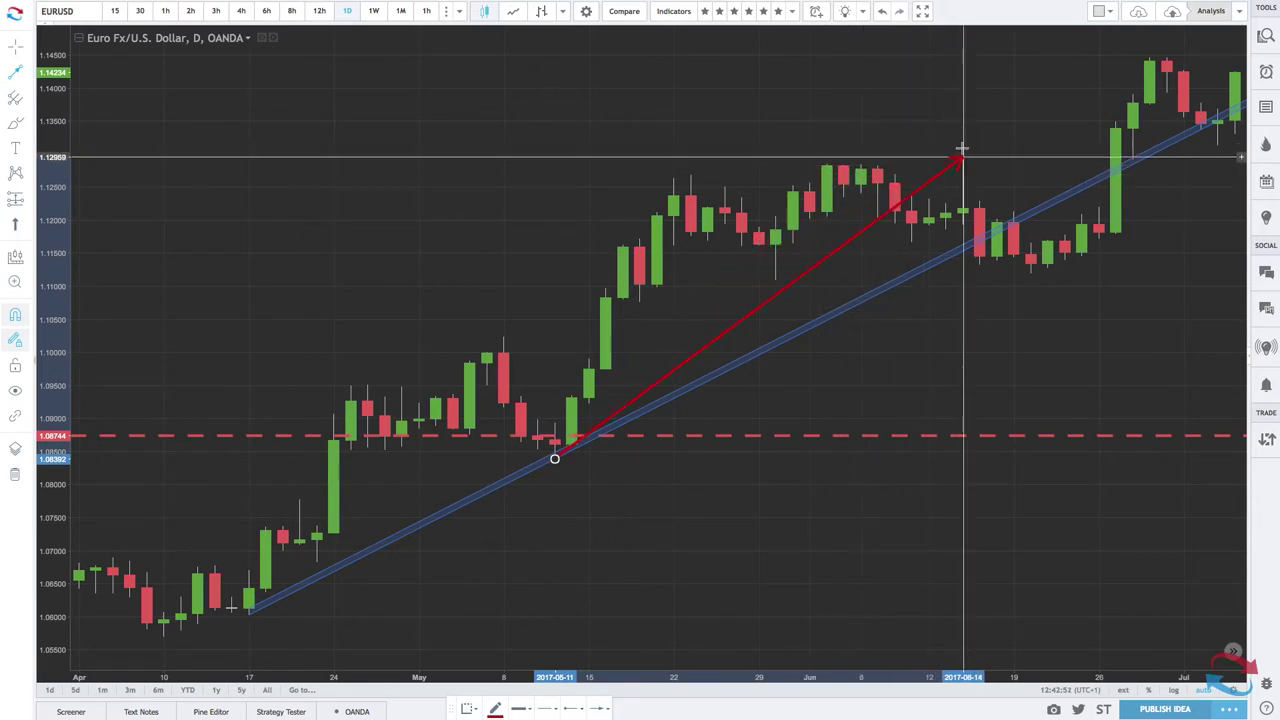
left_click(962, 156)
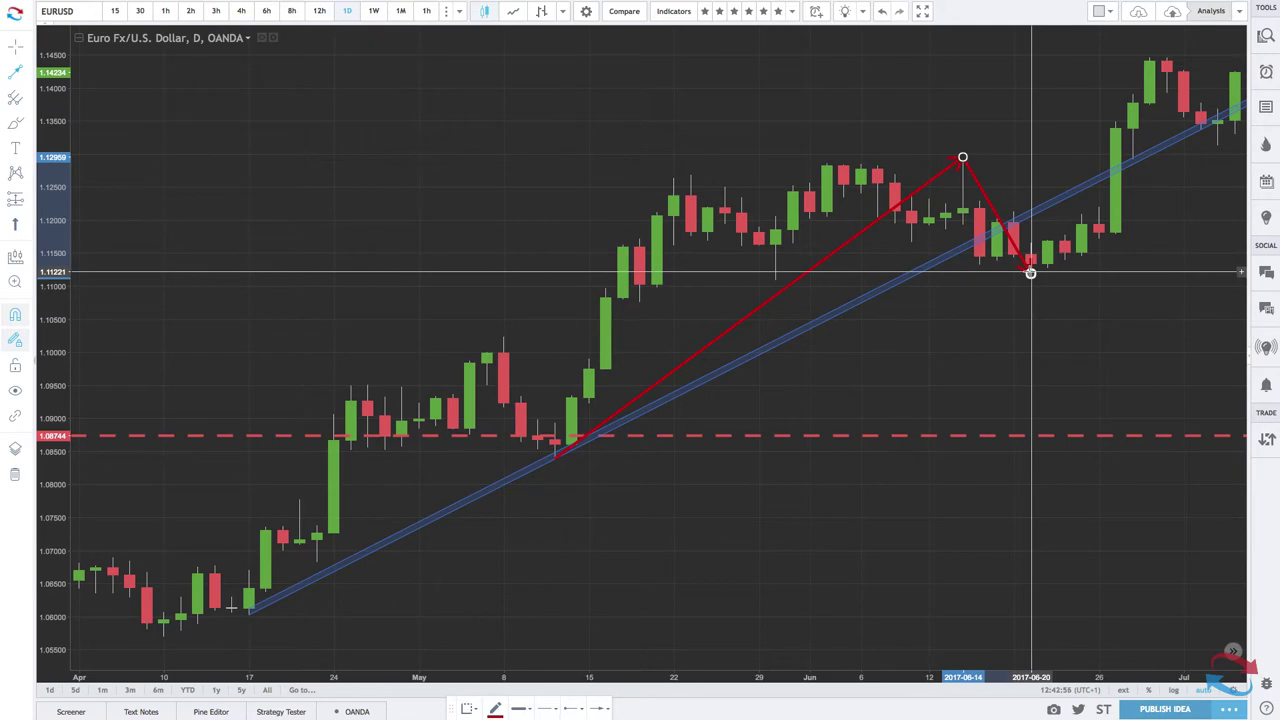
Draw an arrow from the 20 June low to the 29 June high, and a horizontal arrow from the 14 June high to 17 July
scroll(1030, 270, "right", 5)
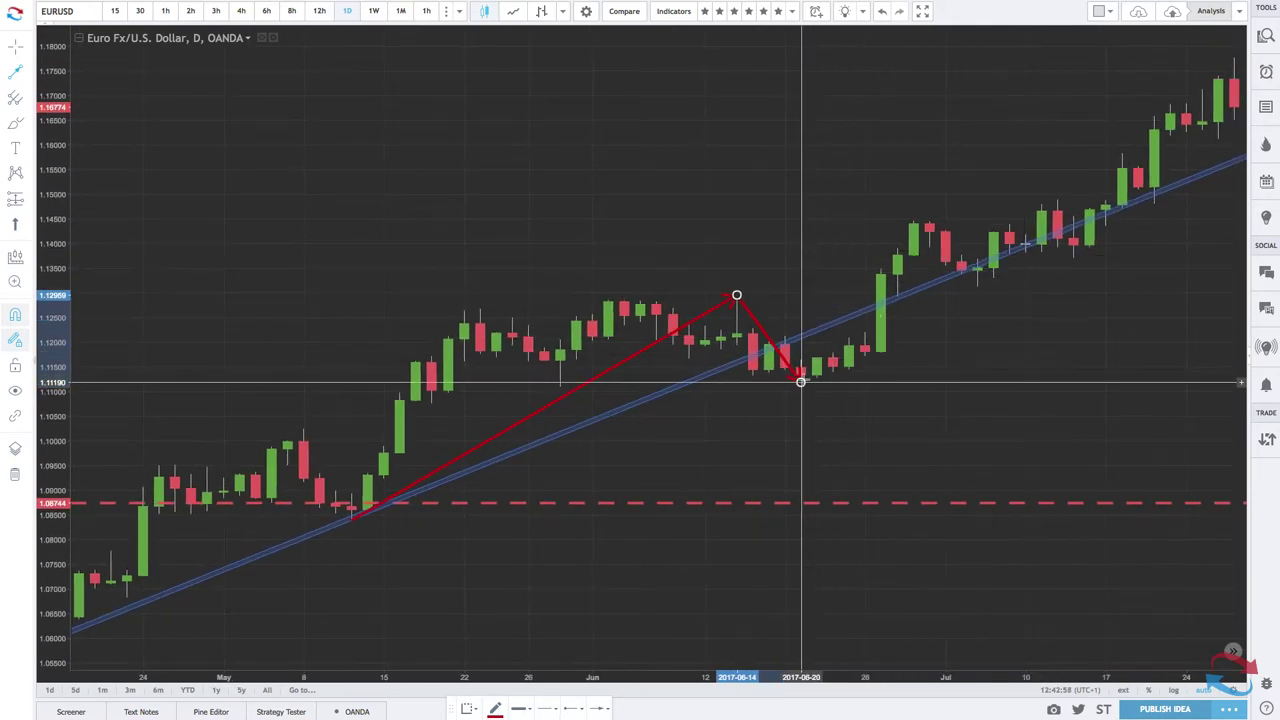
left_click(800, 381)
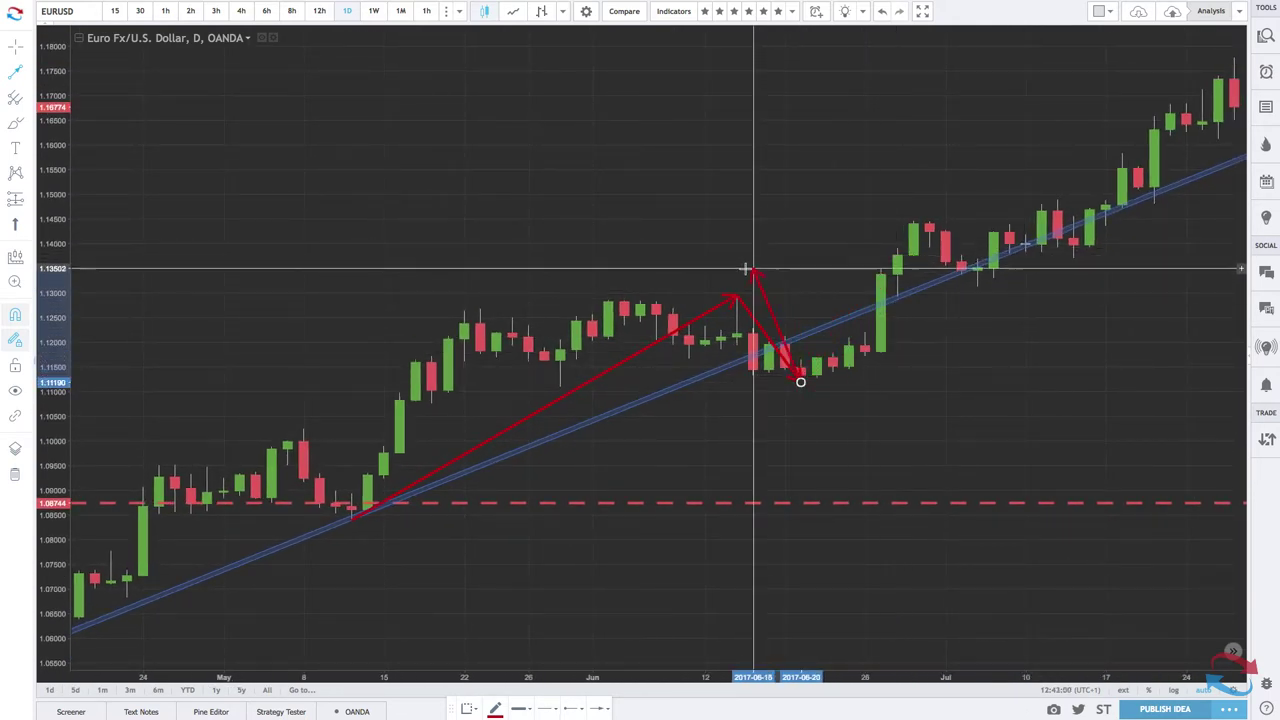
double_click(913, 220)
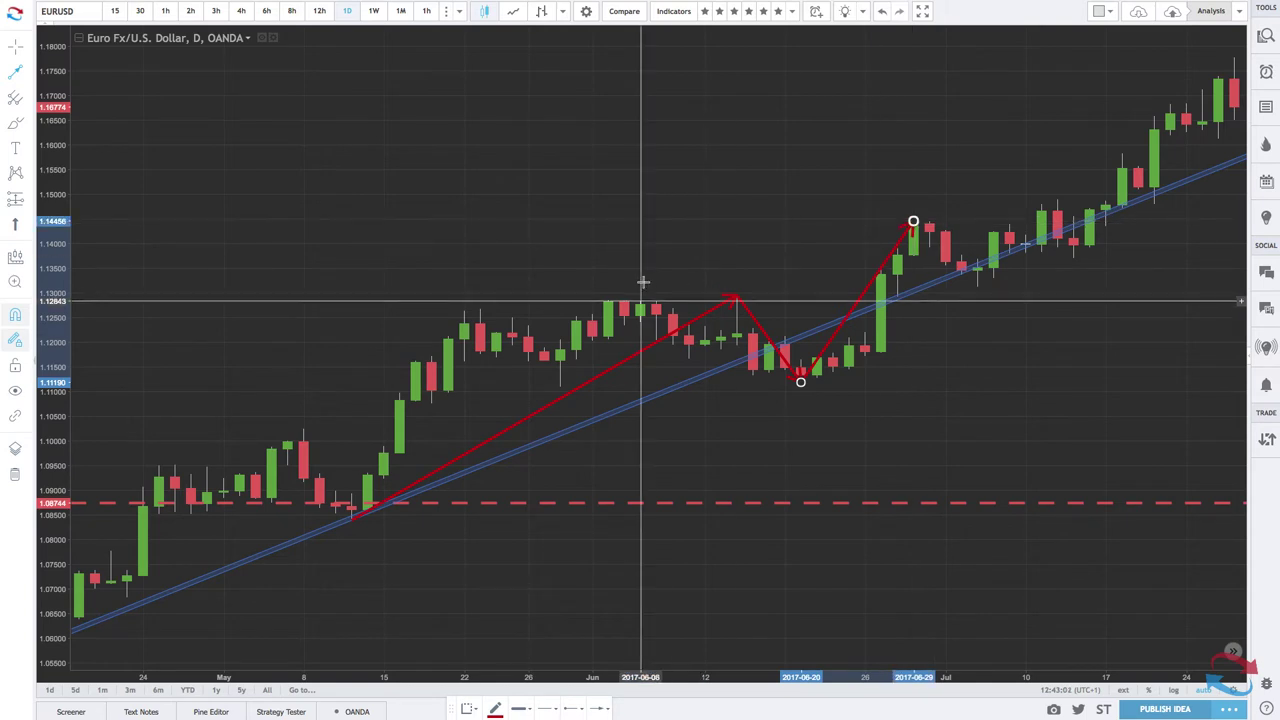
left_click(735, 292)
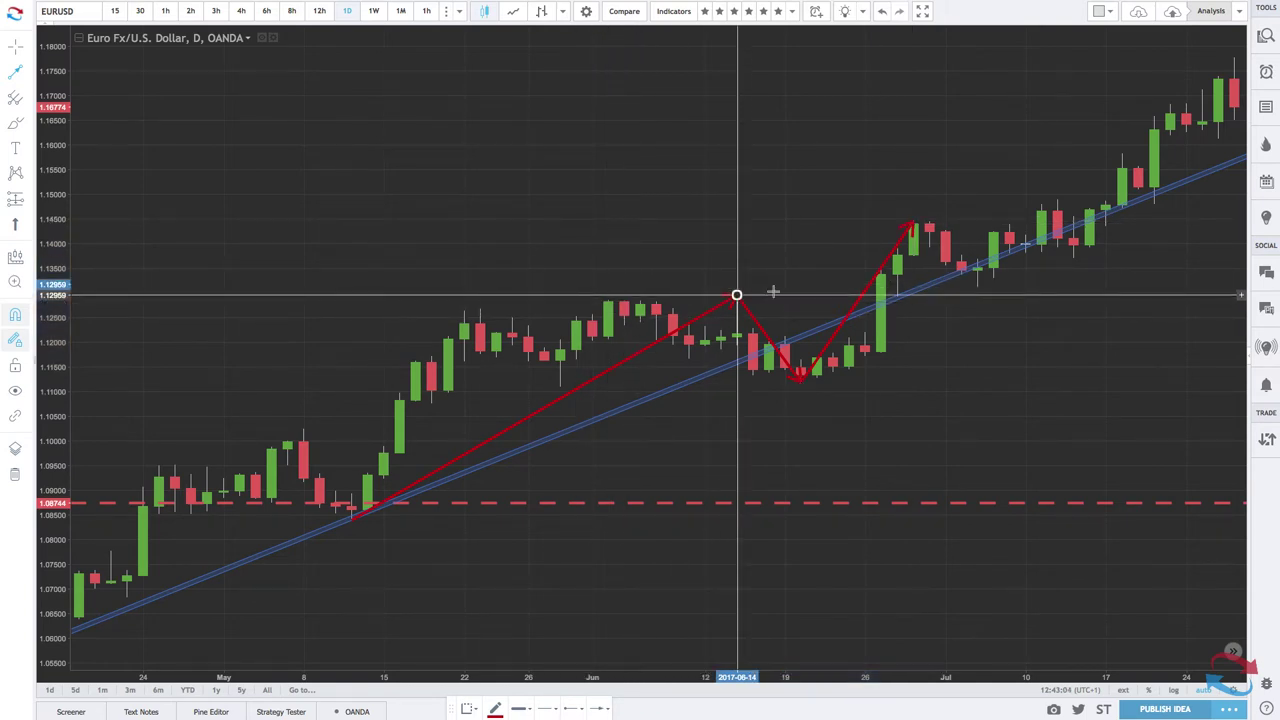
left_click(1106, 294)
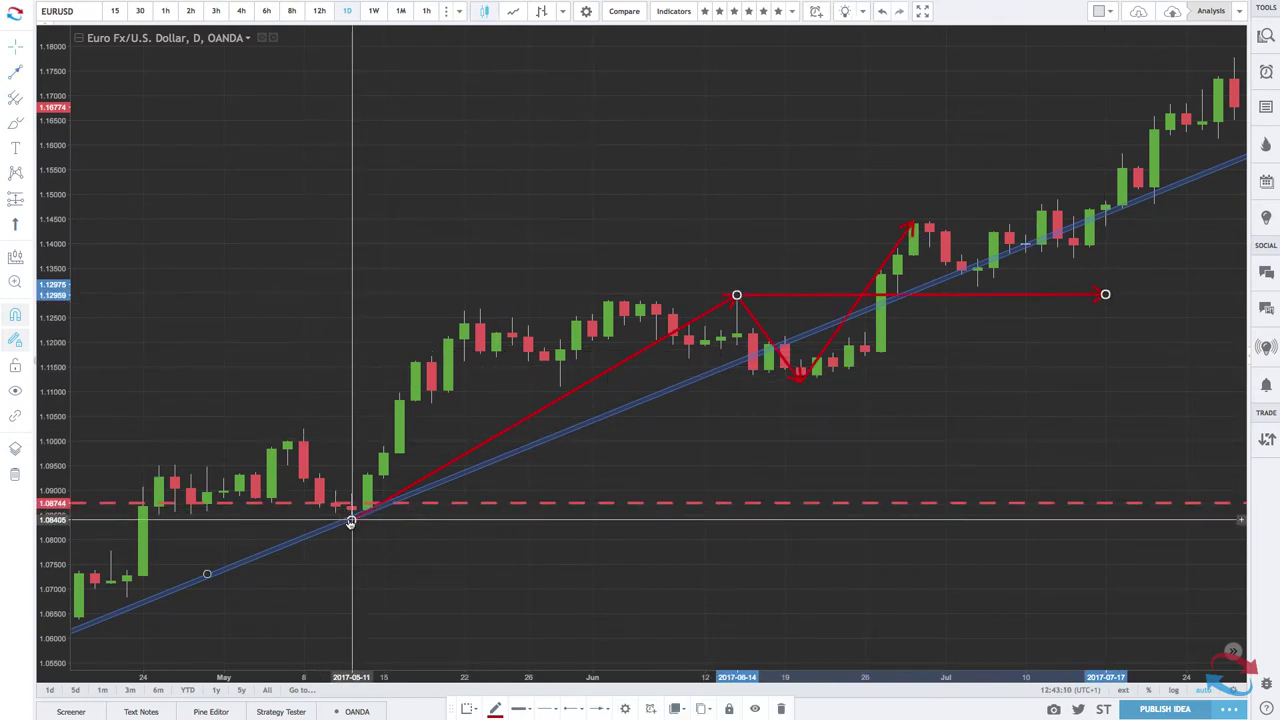
Move the channel's second anchor from the 11 May low to 23 June 2017, fitting the channel just under the June lows
left_click_drag(351, 522, 848, 385)
scroll(945, 380, "down", 3)
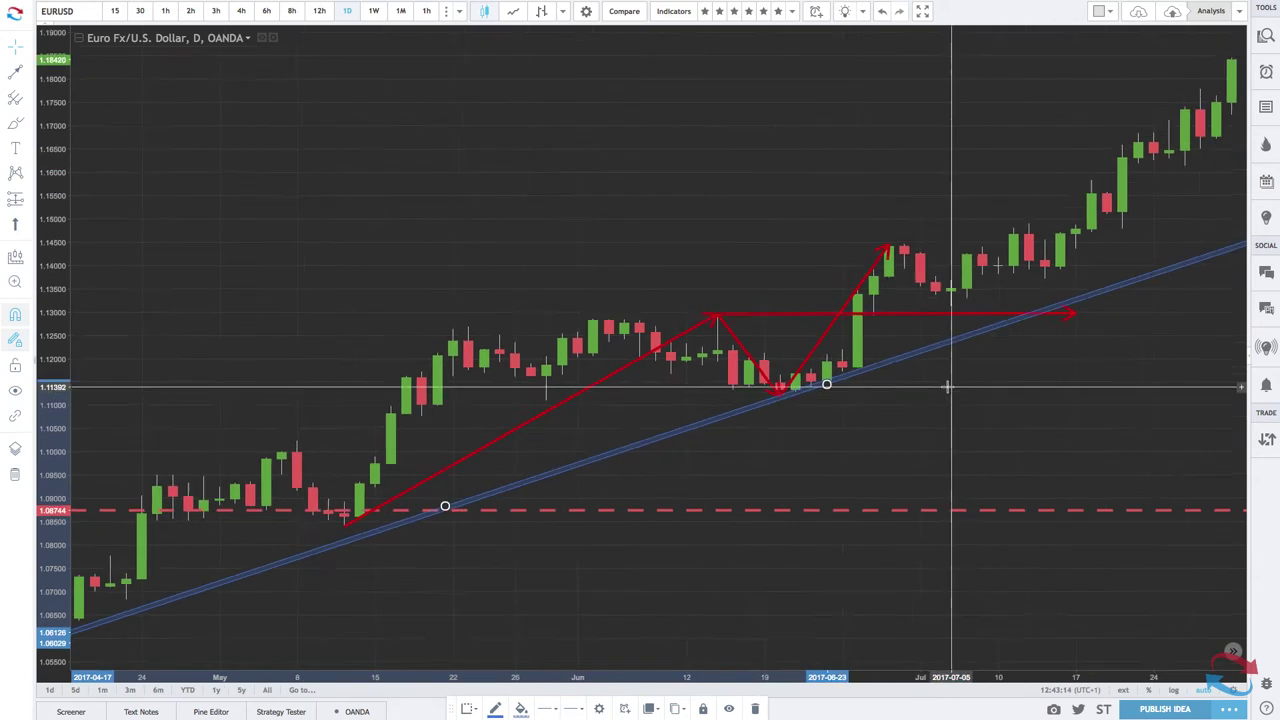
right_click(1043, 280)
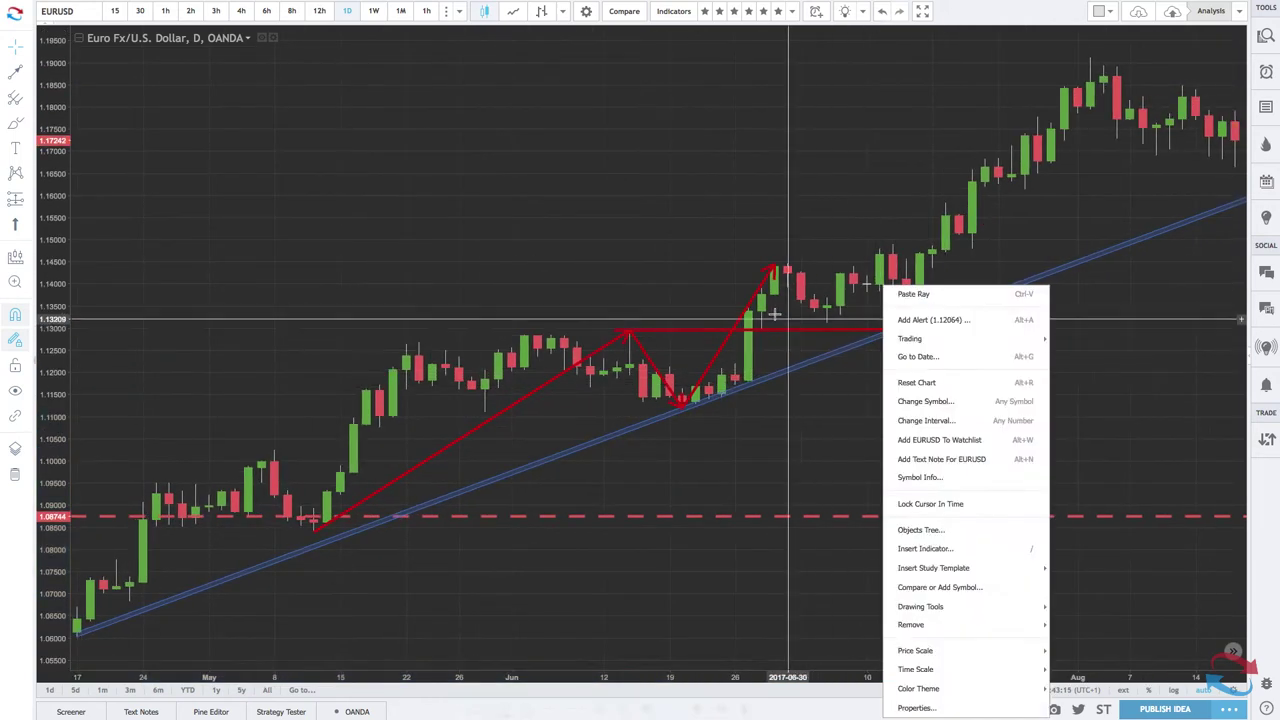
Delete the horizontal arrow and the three red swing arrows, keeping the channel and the dashed level
left_click(697, 332)
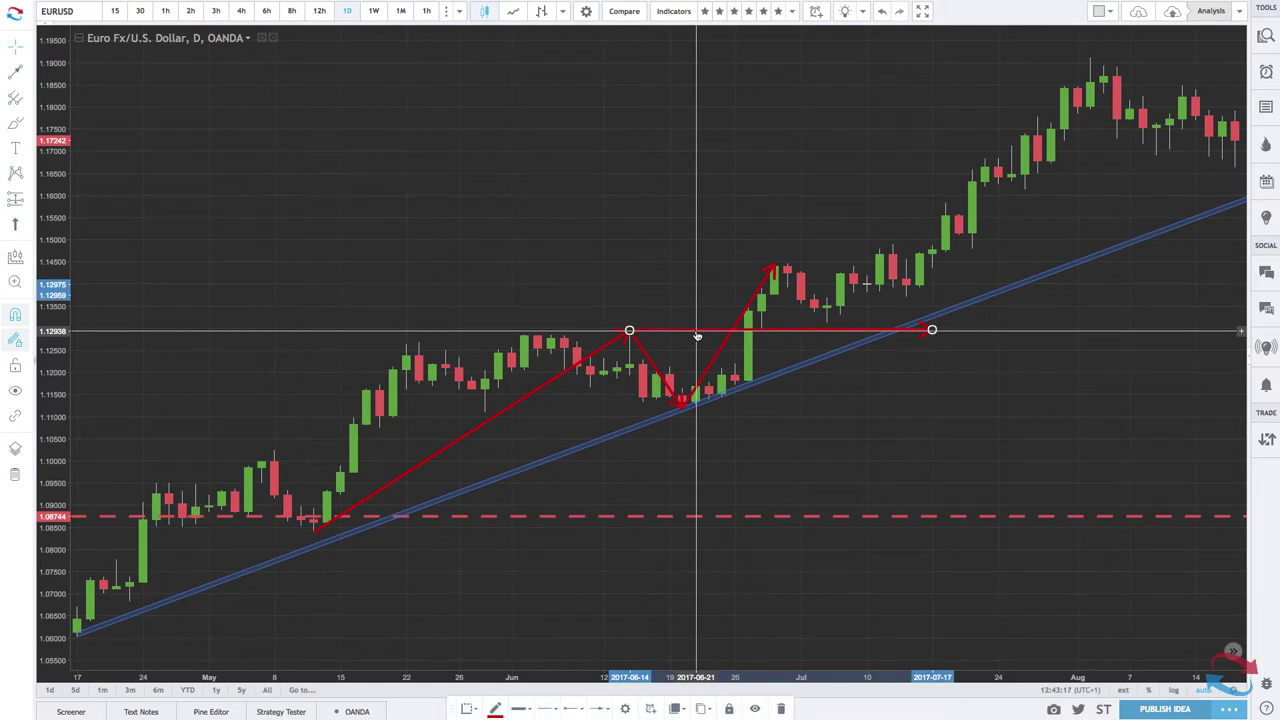
left_click(622, 336)
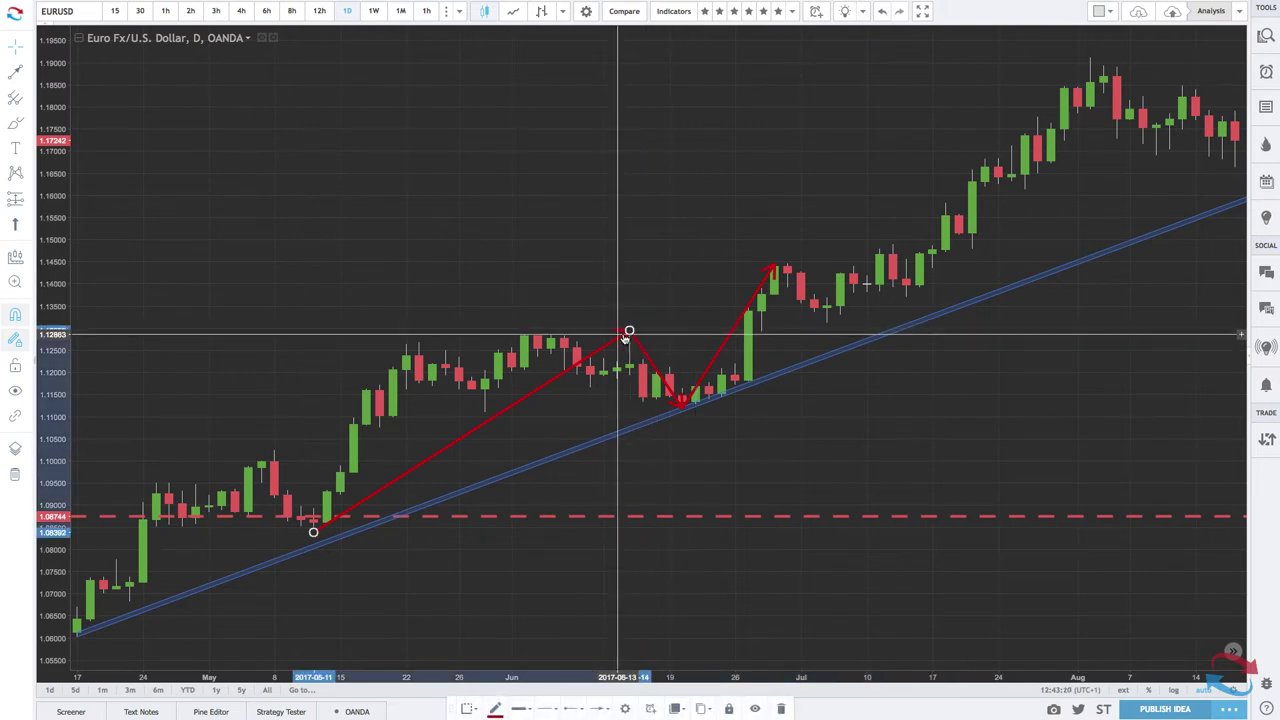
key("Delete")
left_click(635, 340)
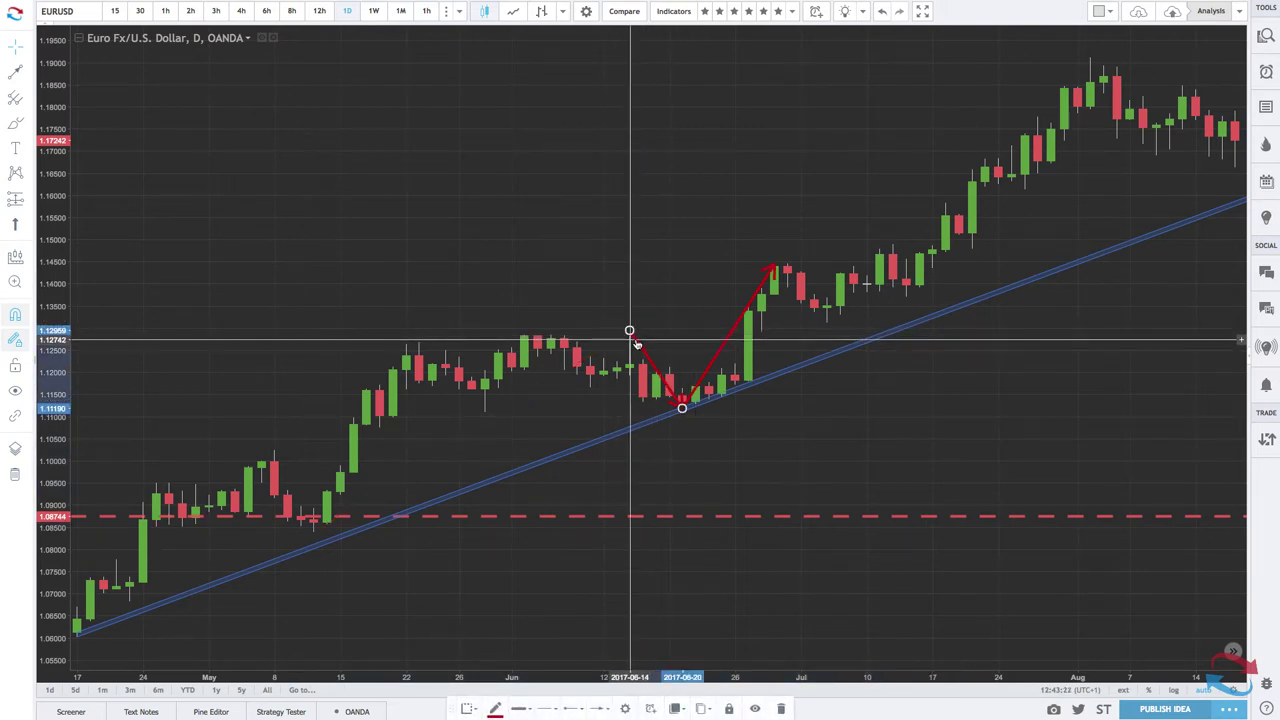
key("Delete")
left_click(745, 317)
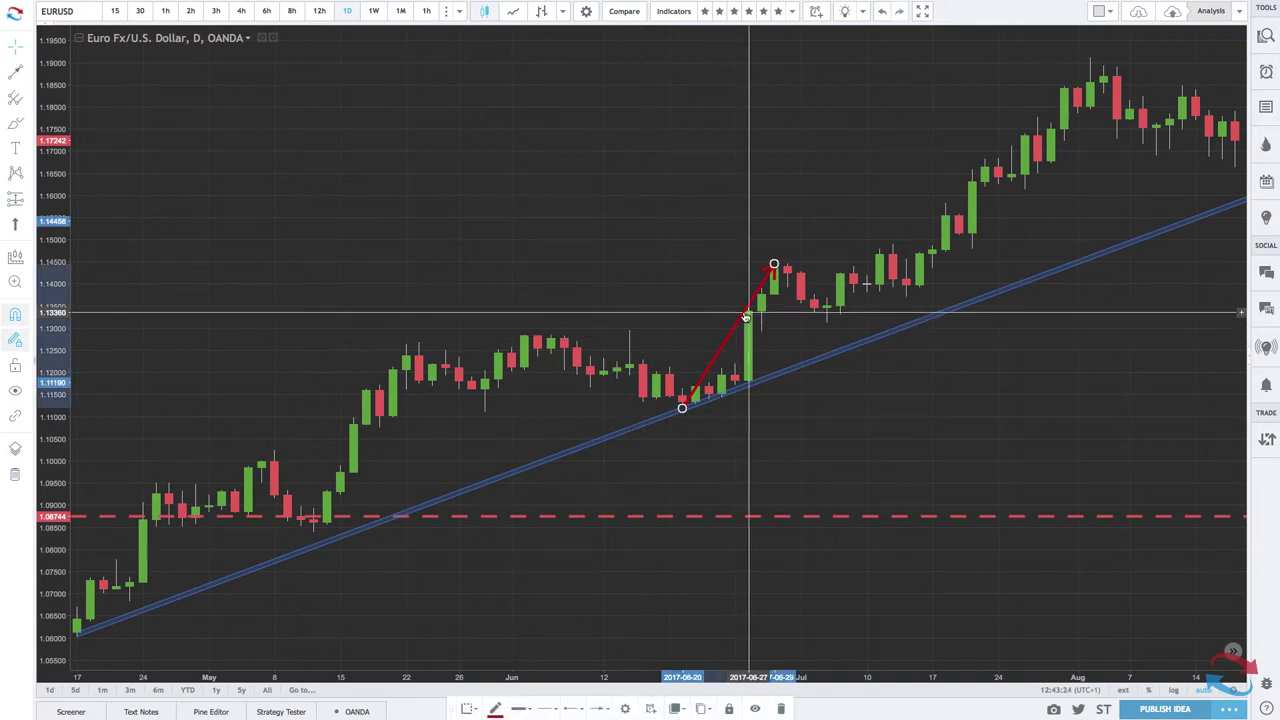
key("Delete")
Draw projection arrows from the latest candle down to the channel at about 1.1627 on 22 August, and up to about 1.1926 on 31 August
scroll(553, 369, "down", 3)
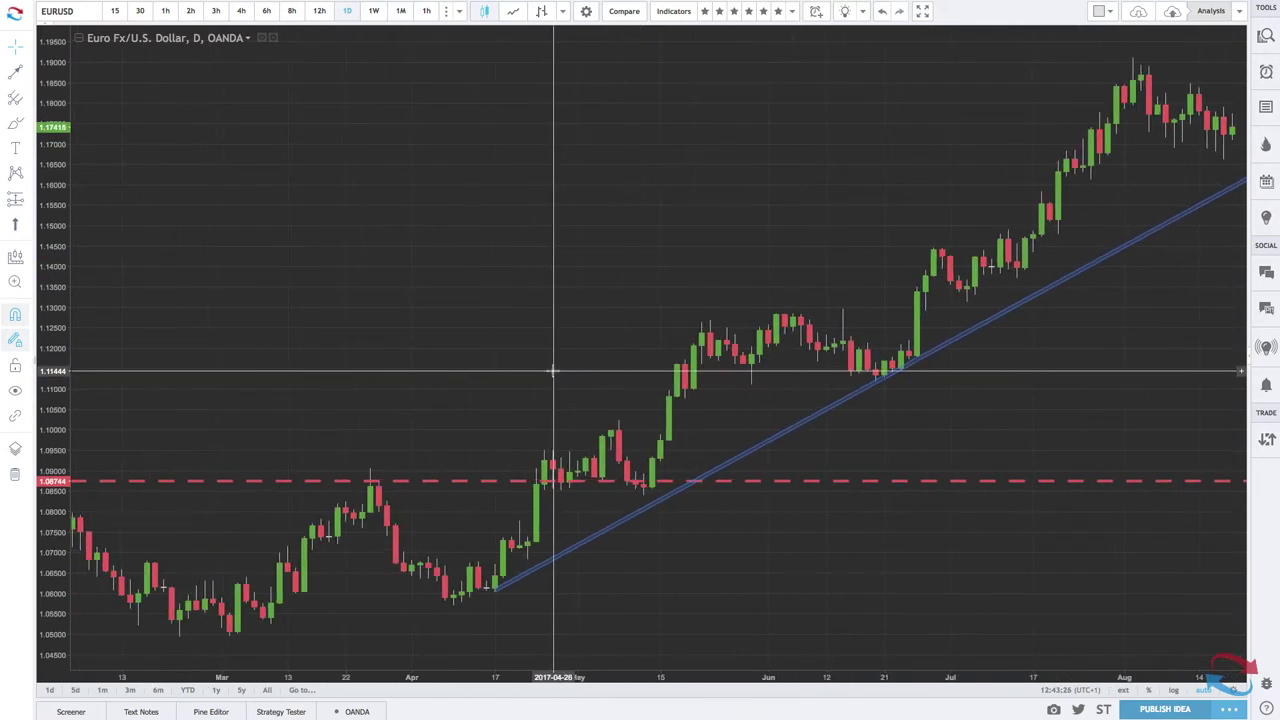
scroll(757, 428, "up", 2)
scroll(757, 428, "up", 2)
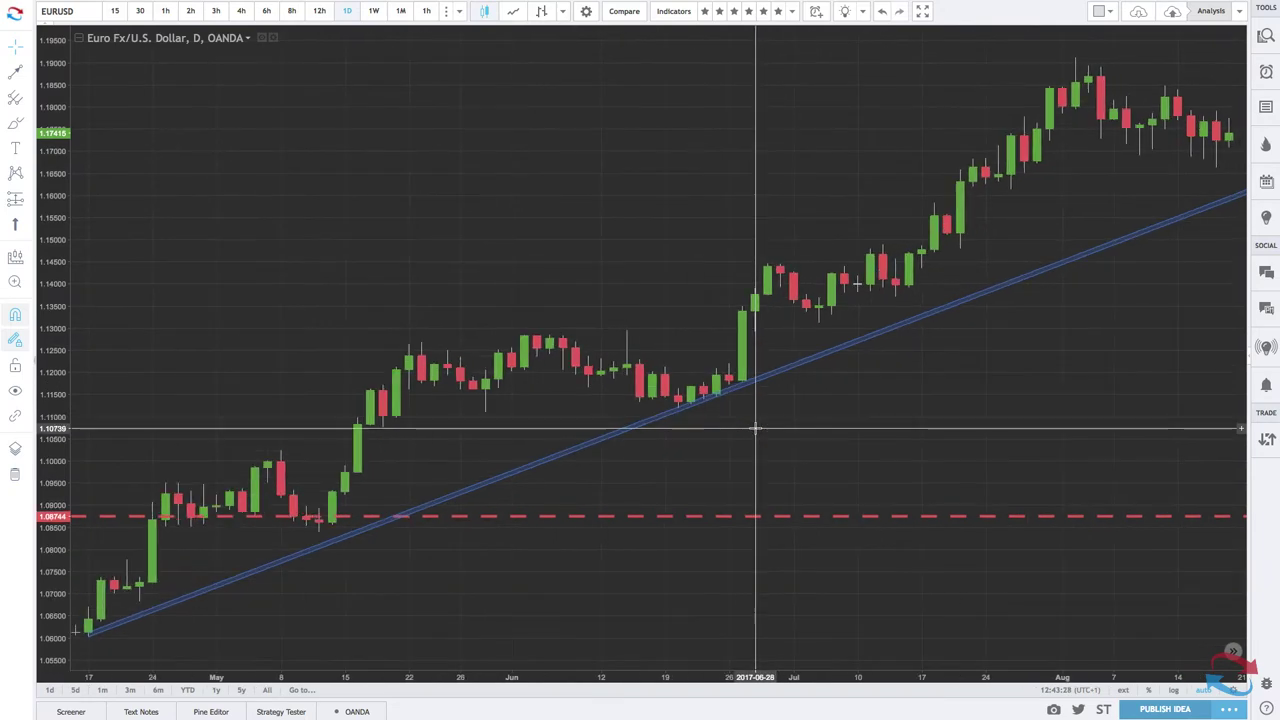
scroll(983, 383, "up", 1)
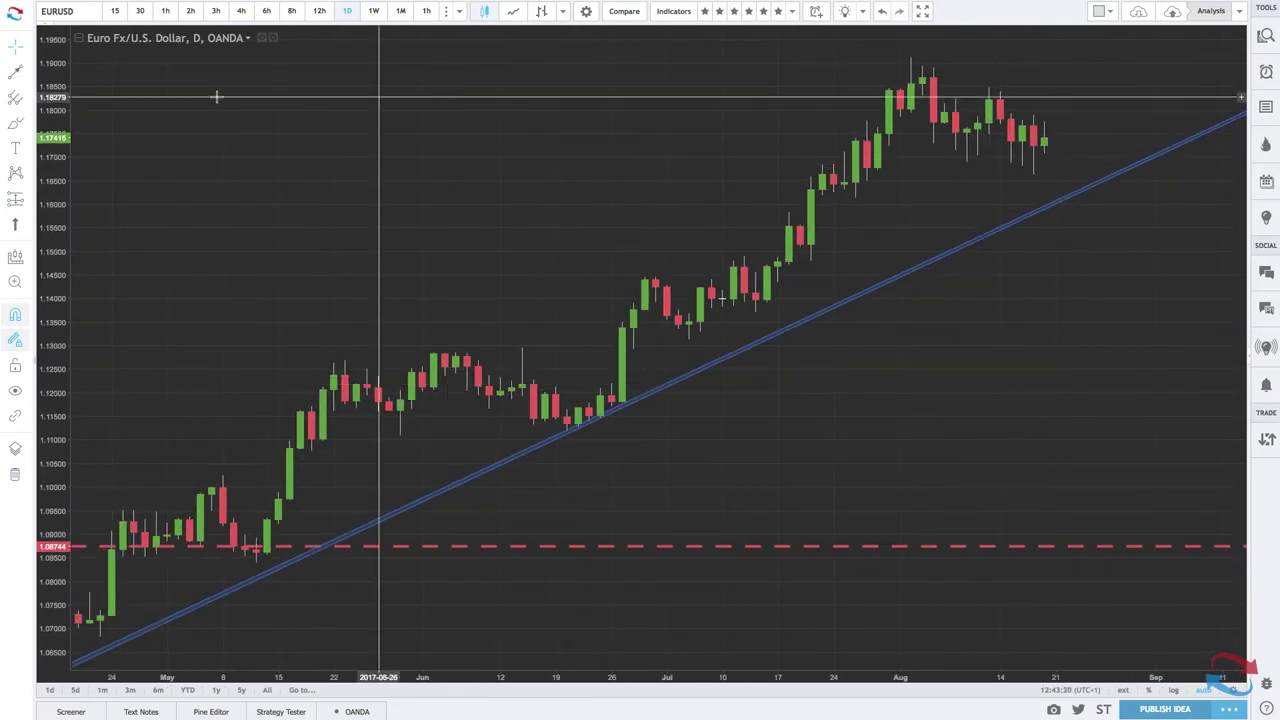
left_click(15, 71)
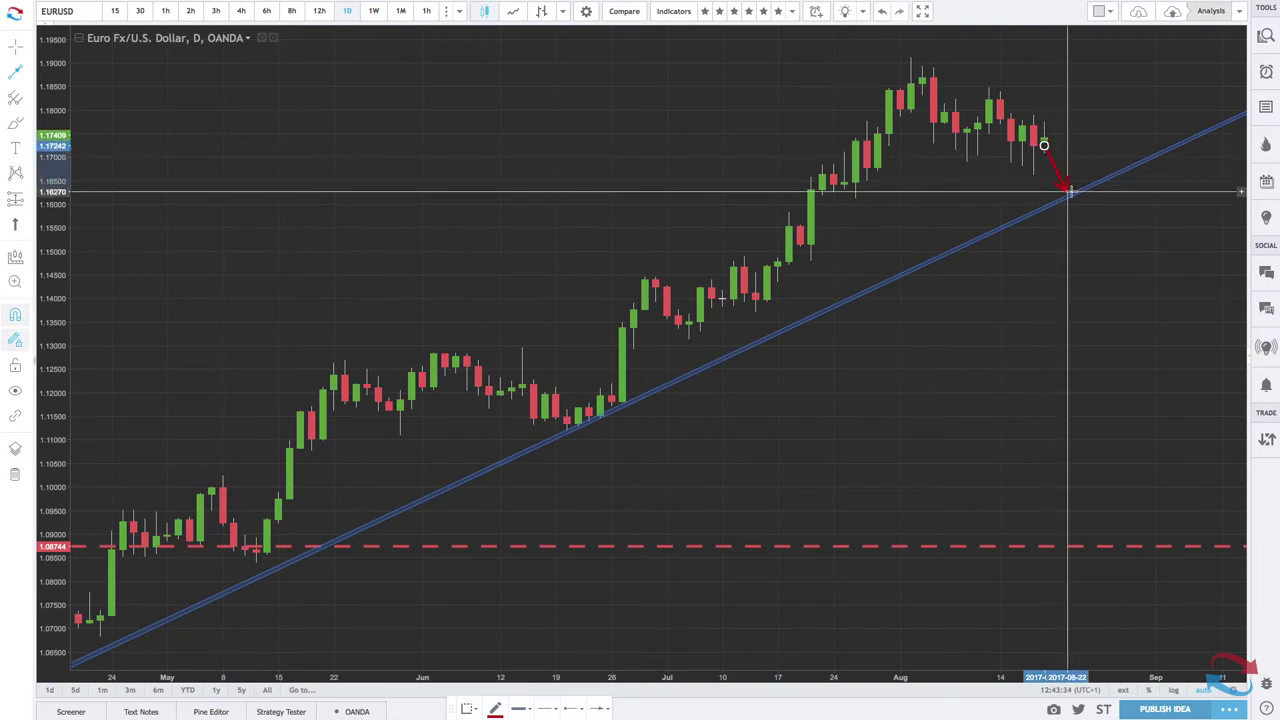
left_click(1081, 171)
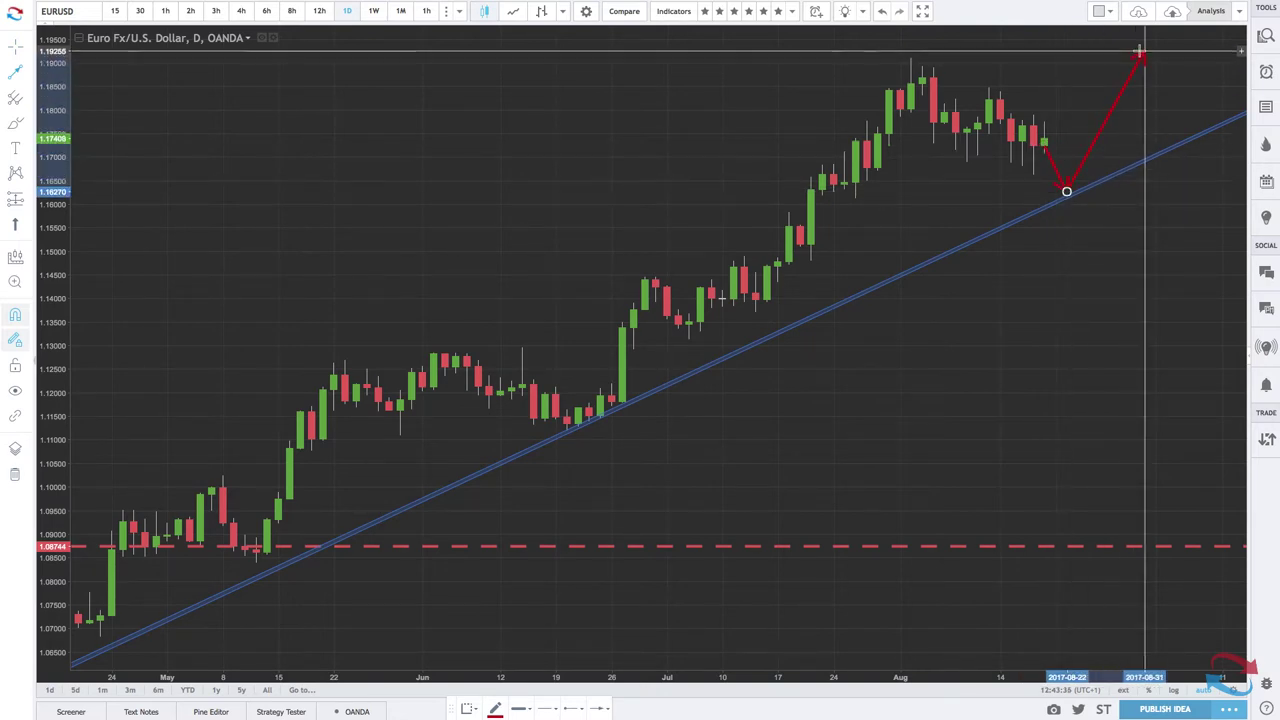
left_click(1143, 50)
Draw a horizontal arrow just below the channel at about 1.1590, from 21 August to 4 September 2017
scroll(1097, 286, "down", 3)
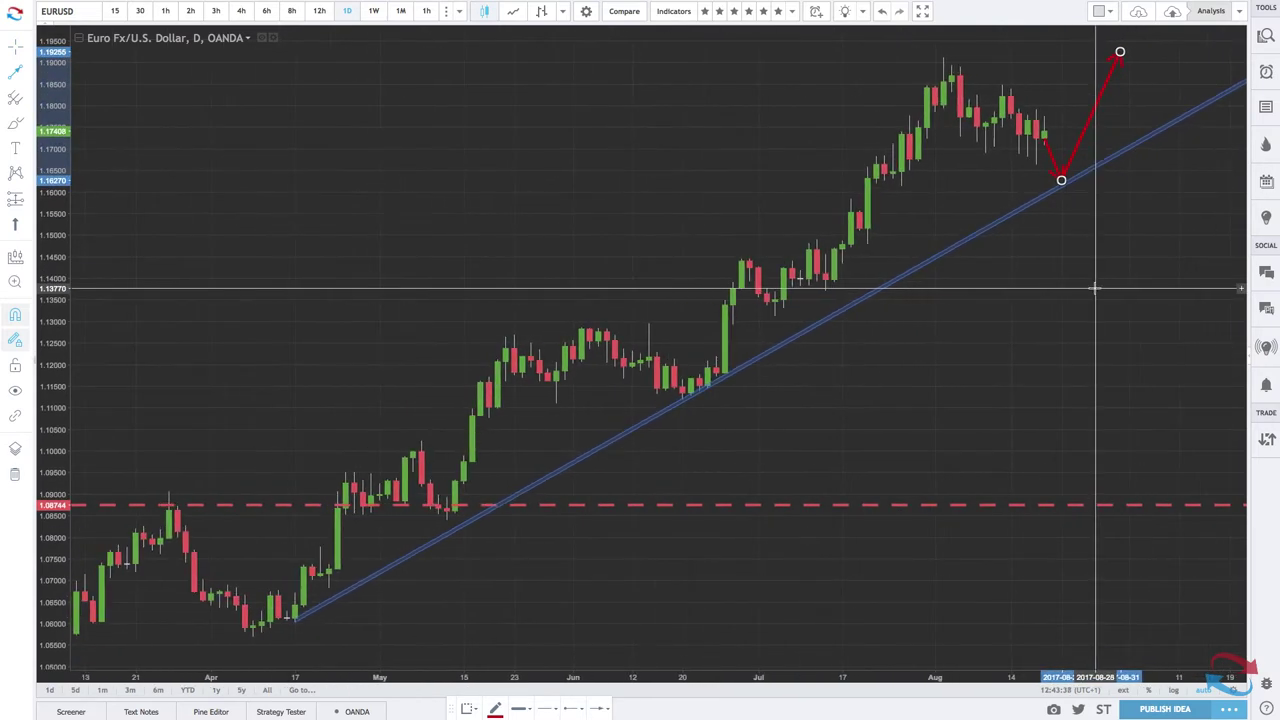
left_click(1053, 196)
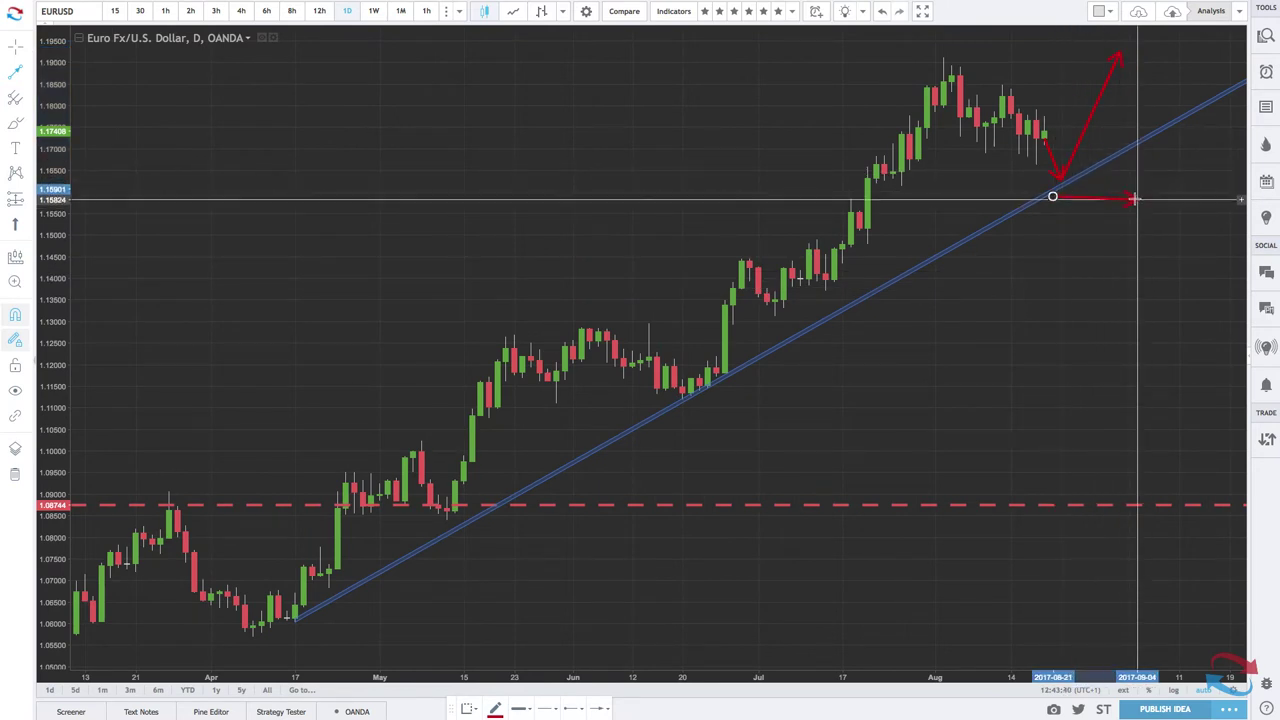
left_click(1136, 196)
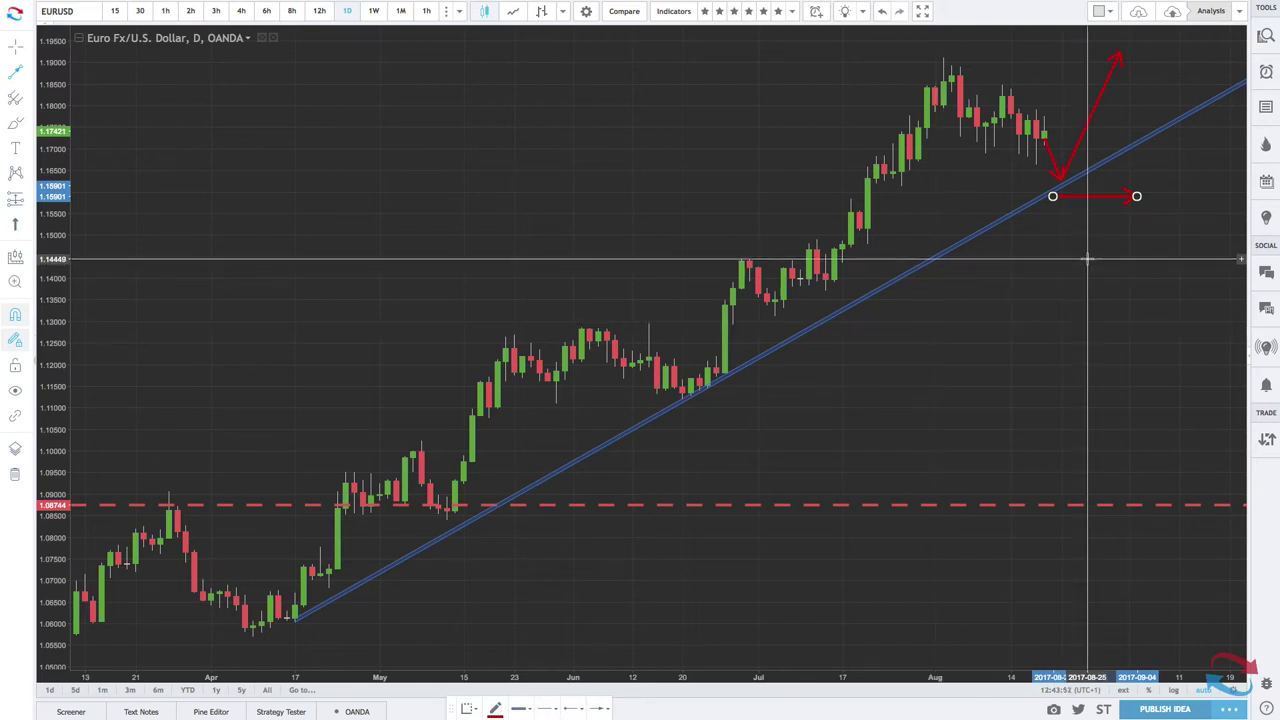
Remove the horizontal arrow and both red projection arrows, keeping the parallel channel and the dashed level
left_click(886, 12)
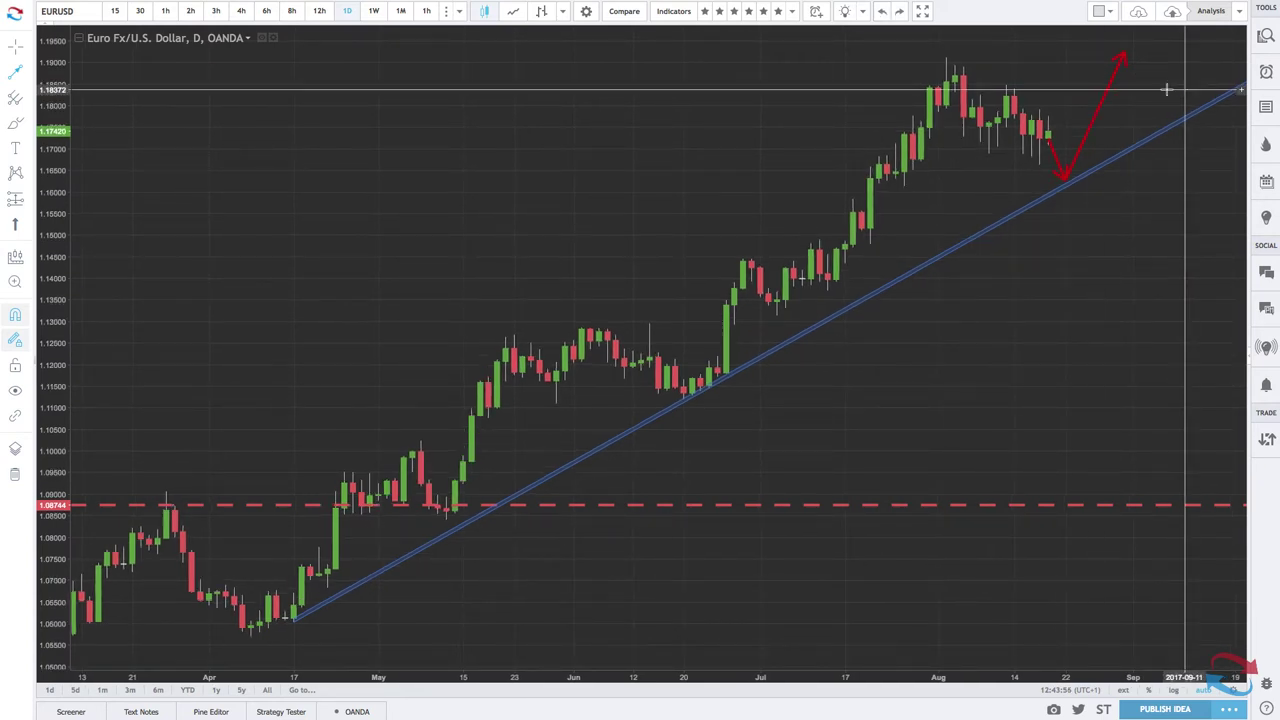
left_click(1106, 98)
key("Delete")
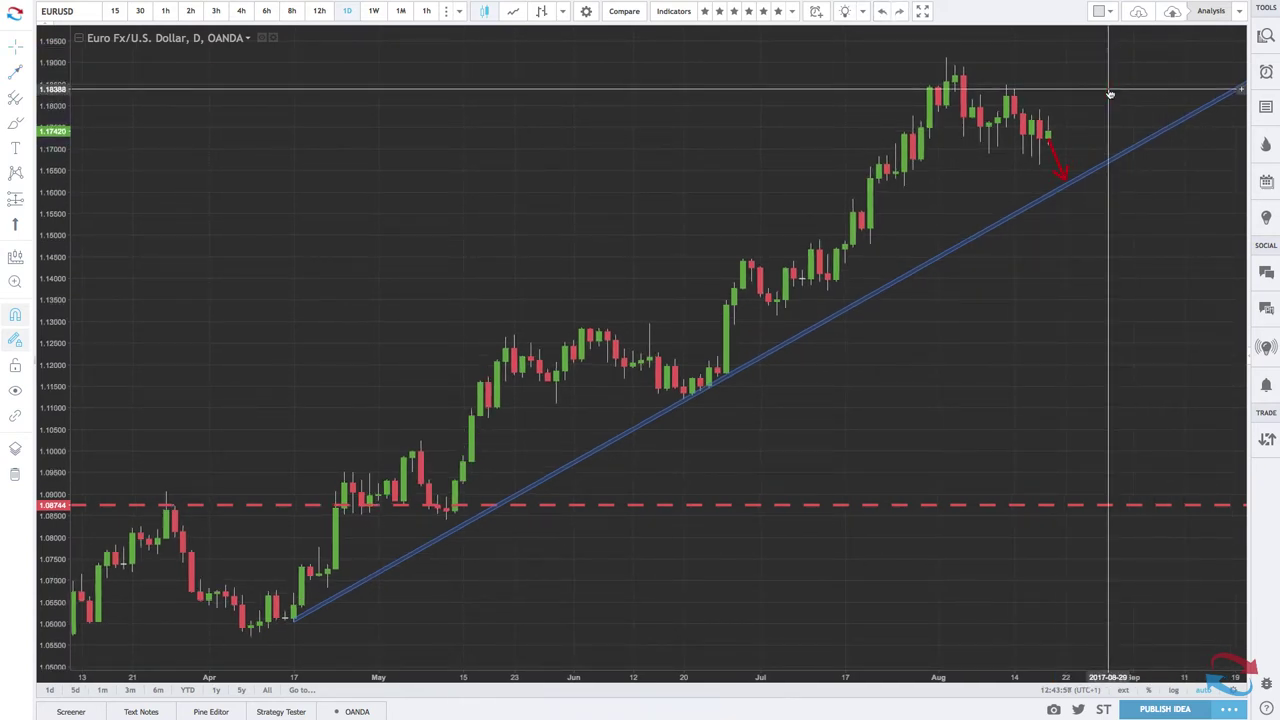
left_click(1053, 158)
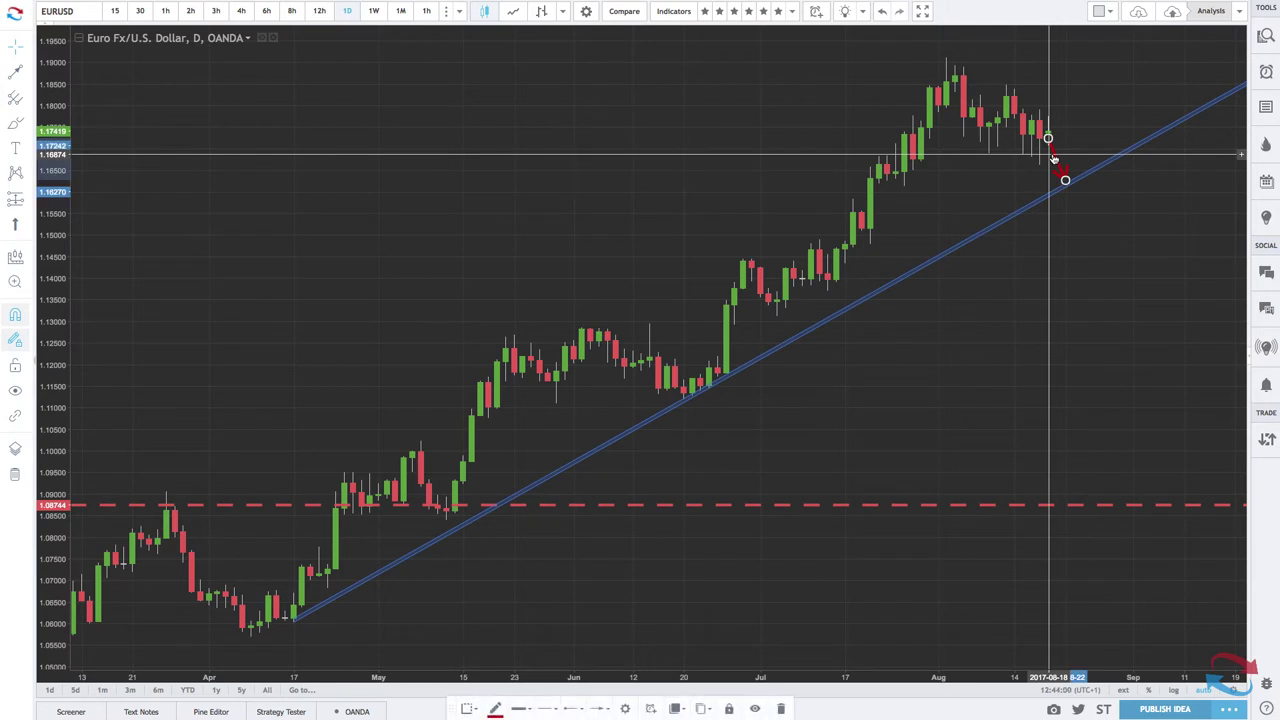
key("Delete")
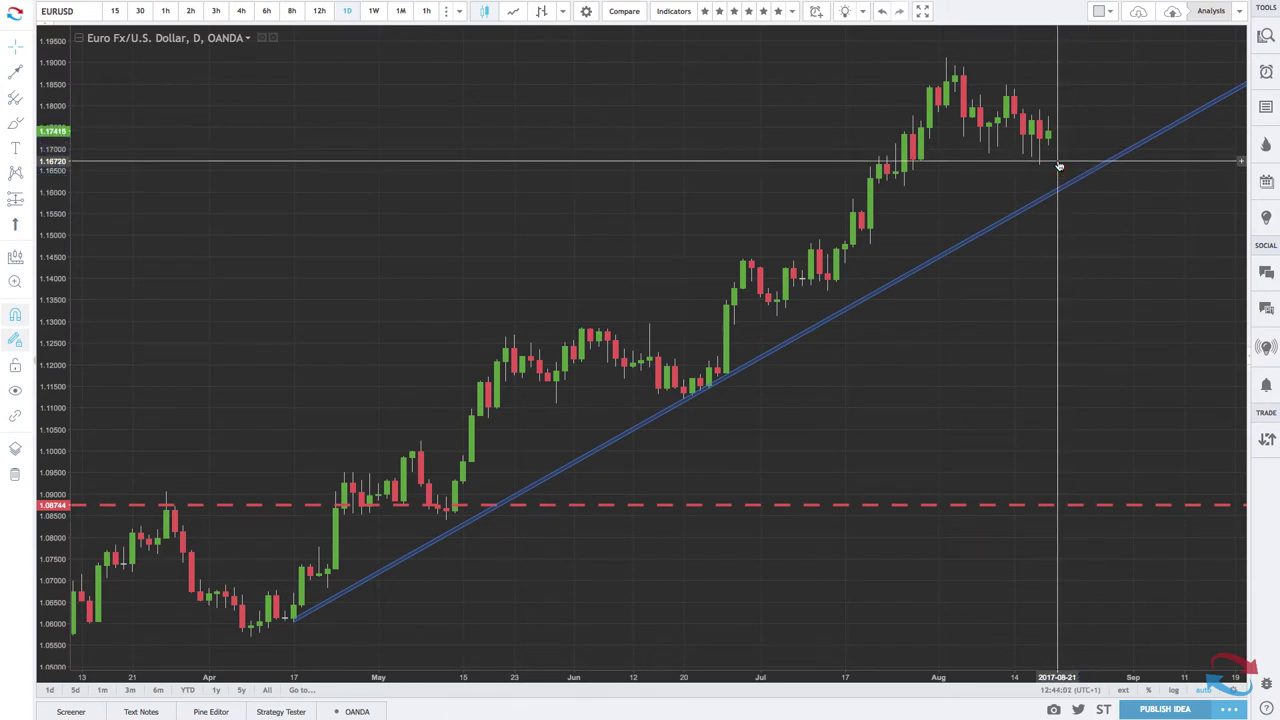
Draw projection arrows breaking the channel down to about 1.1490 on 25 August, back up to 1.1669 on 29 August, and down to 1.1468
left_click(15, 73)
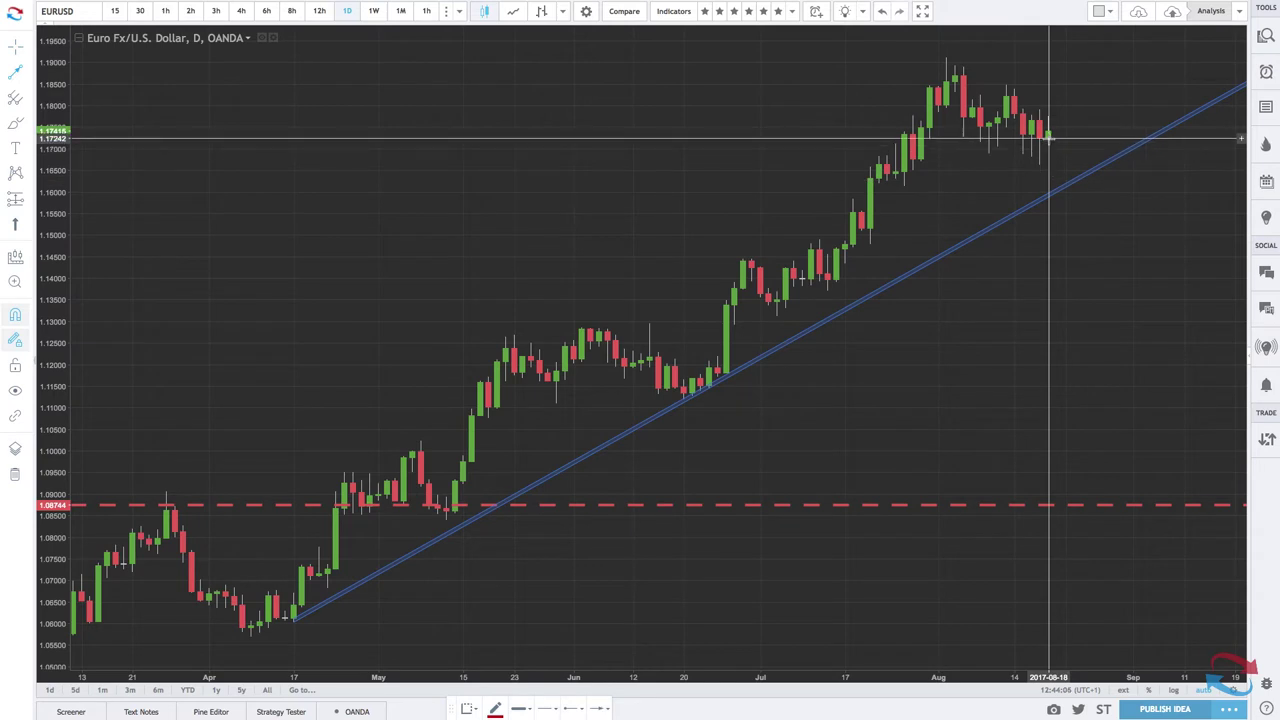
mouse_move(1048, 138)
left_mouse_down()
mouse_move(1106, 253)
mouse_move(1062, 138)
mouse_move(1092, 238)
left_mouse_up()
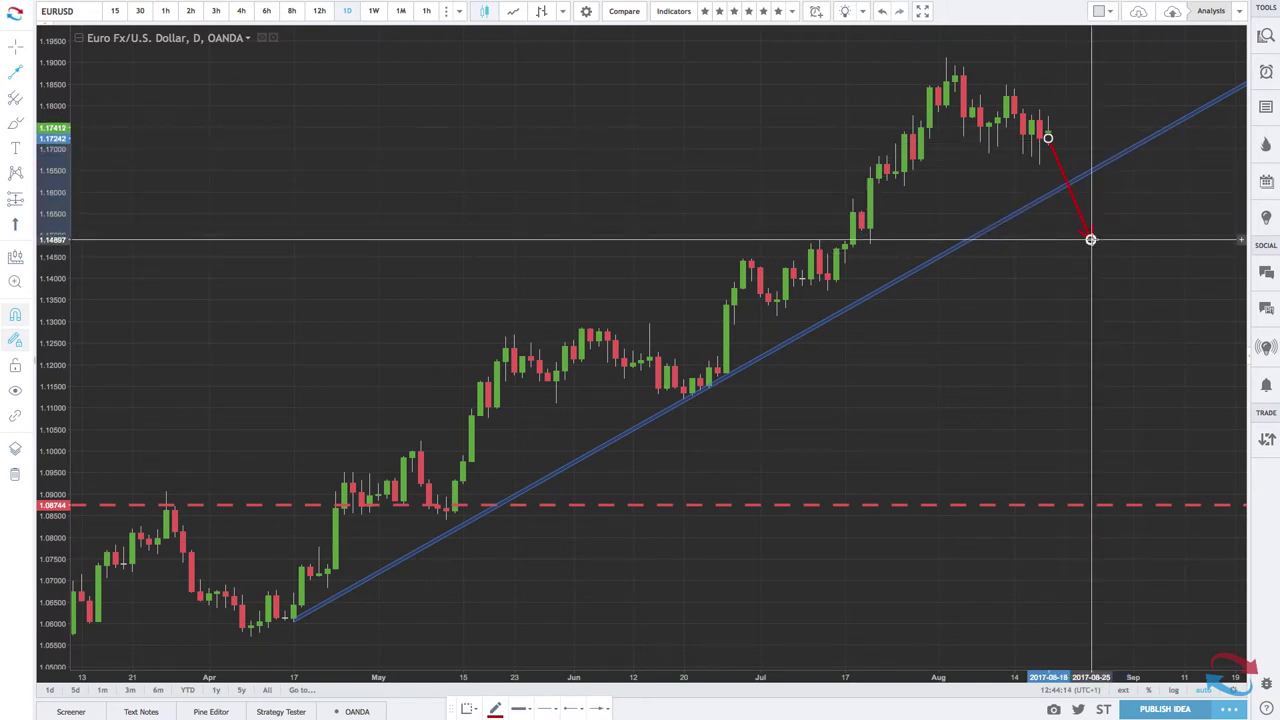
left_click(1090, 238)
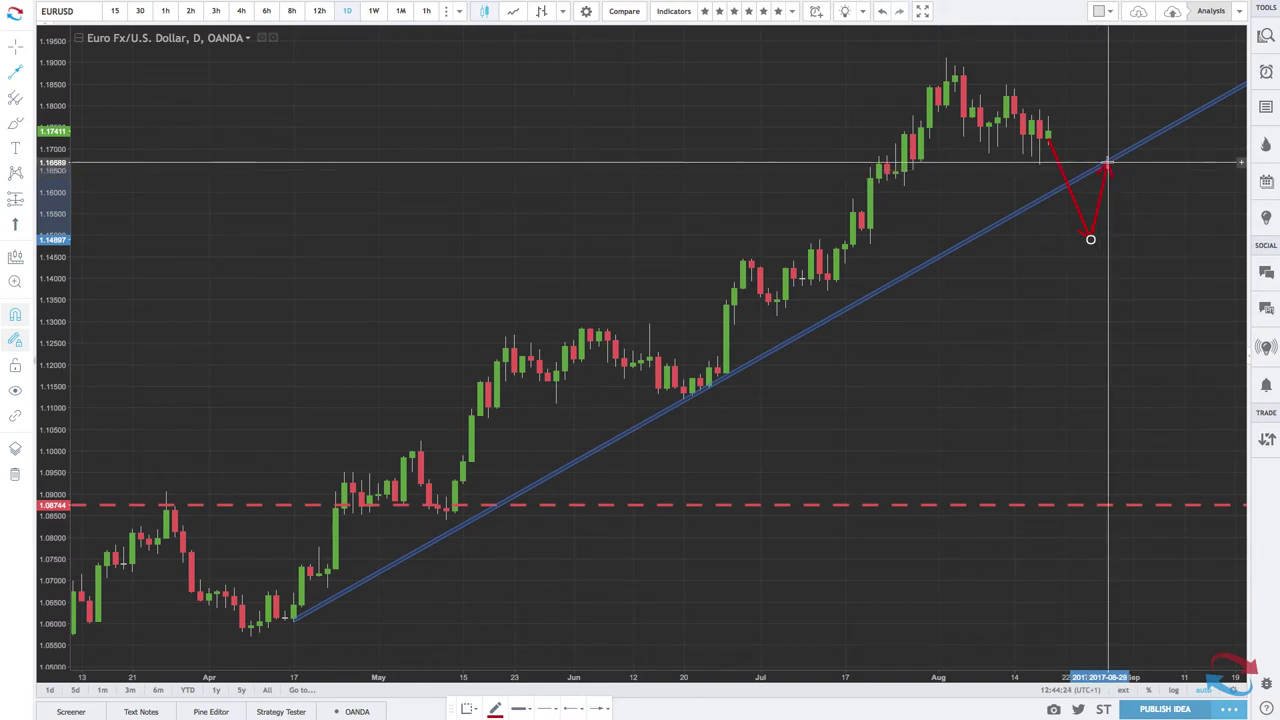
left_click(1107, 162)
left_click(1150, 248)
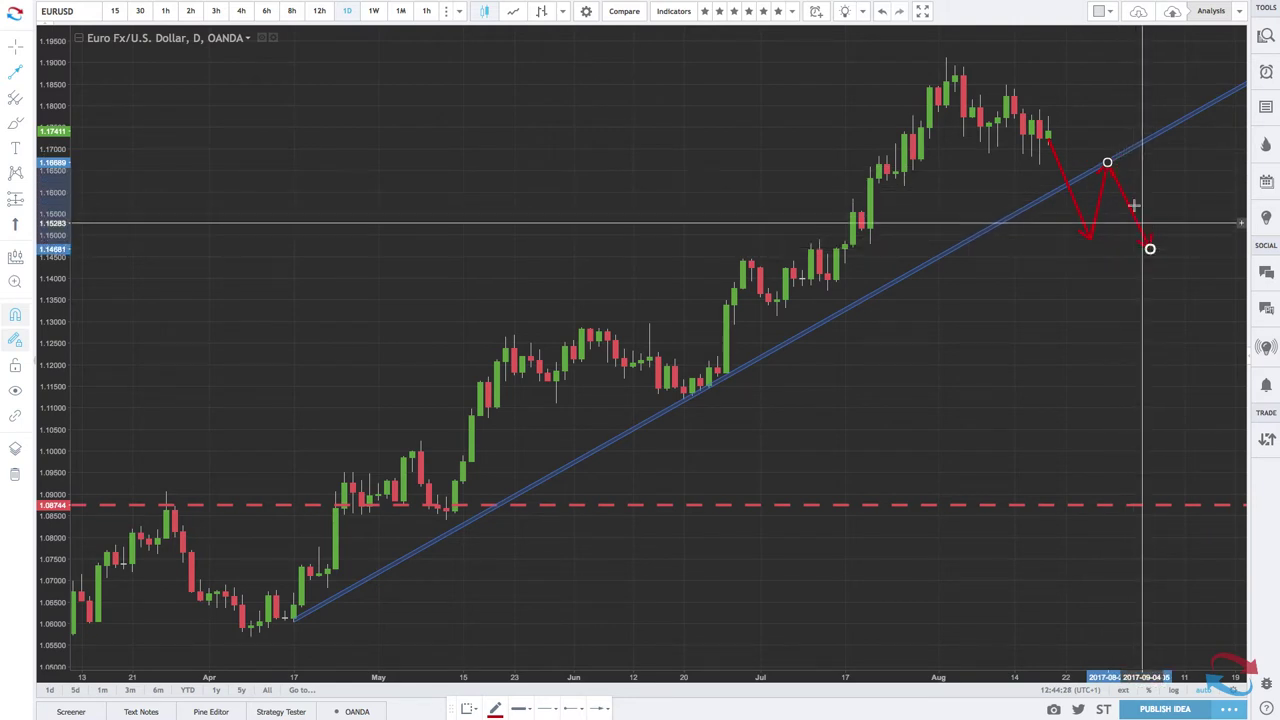
Draw a horizontal arrow just above the projected retest at about 1.1709, from 28 August to 4 September 2017
left_click(1099, 145)
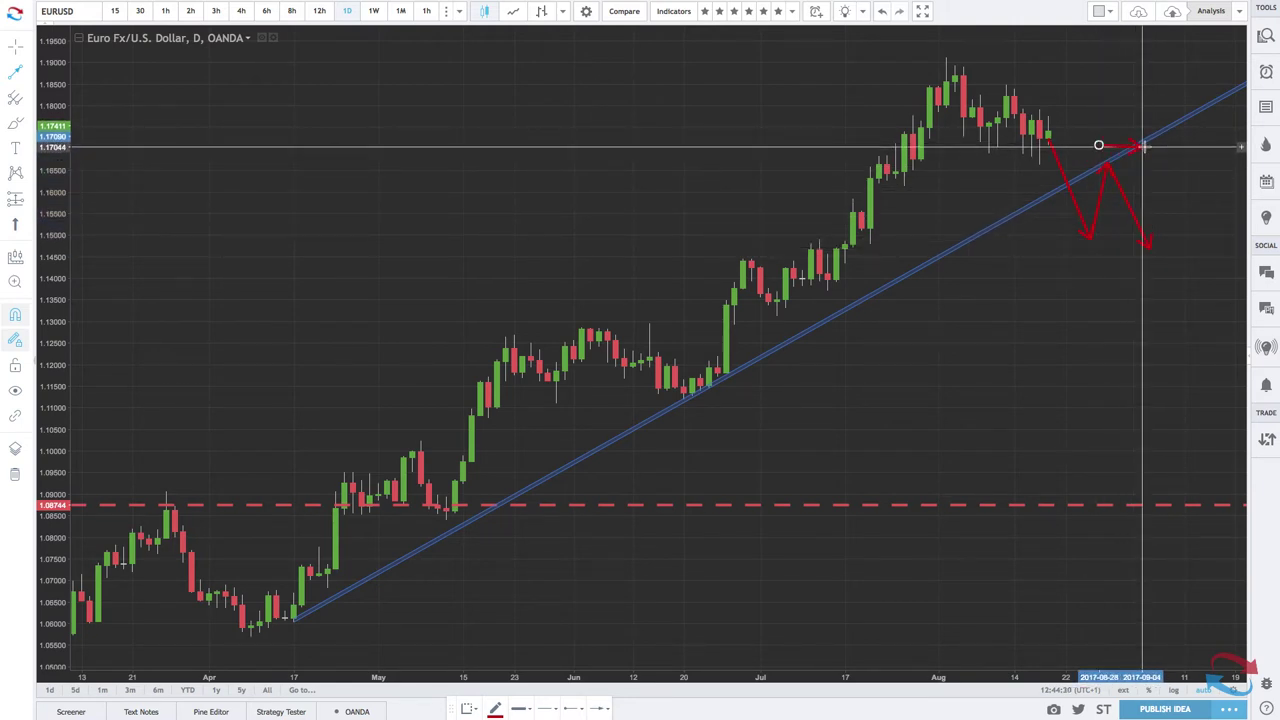
left_click(1141, 145)
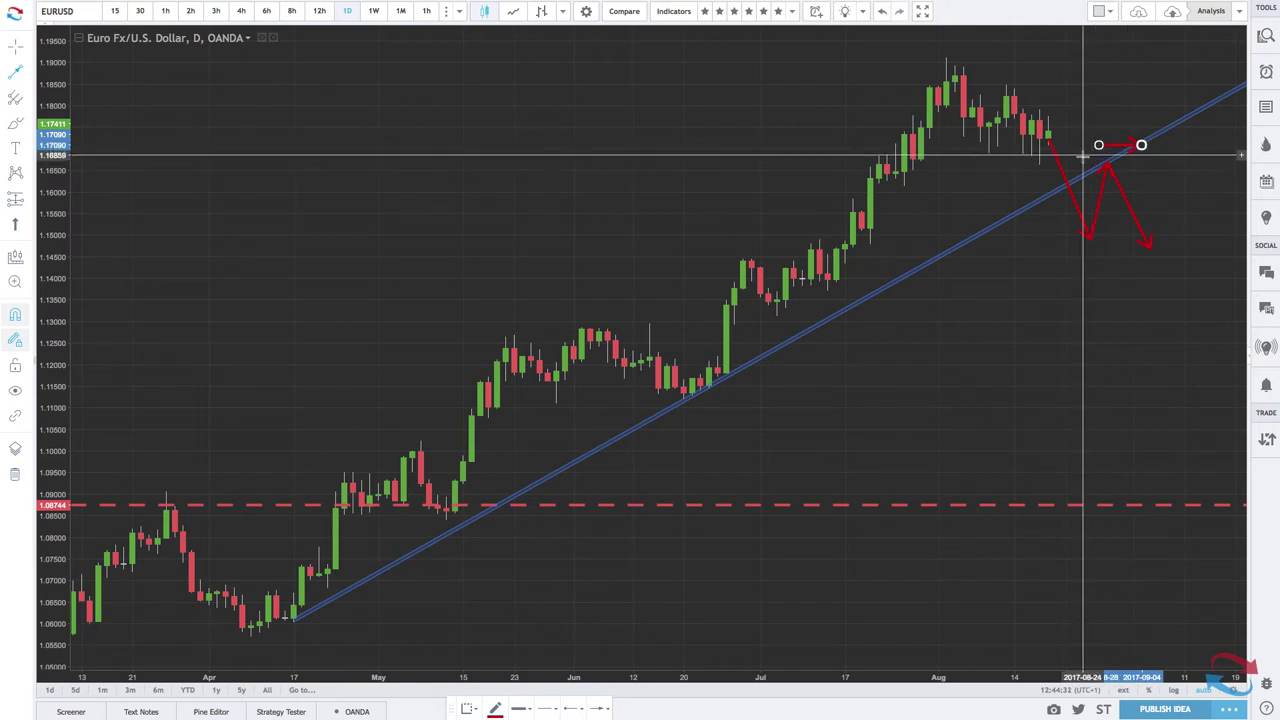
Delete the three break-and-retest projection arrows and the horizontal arrow, leaving the channel in place
left_click(1107, 170)
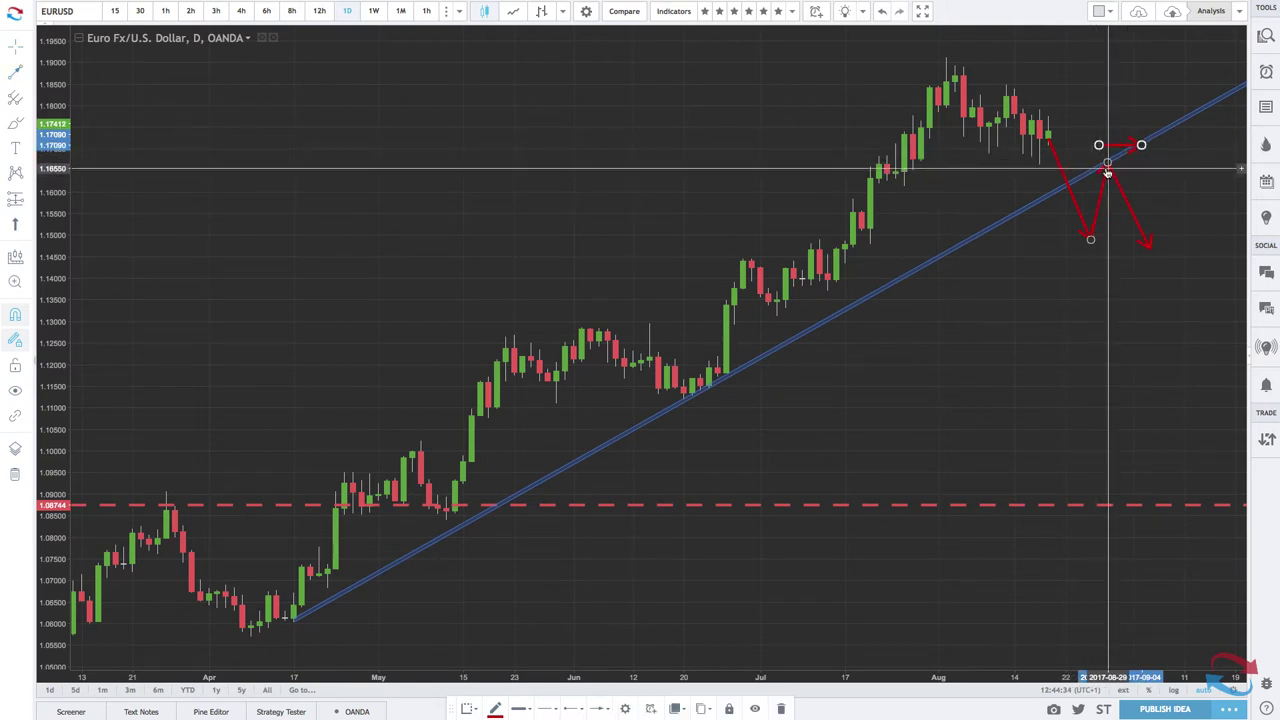
key("Escape")
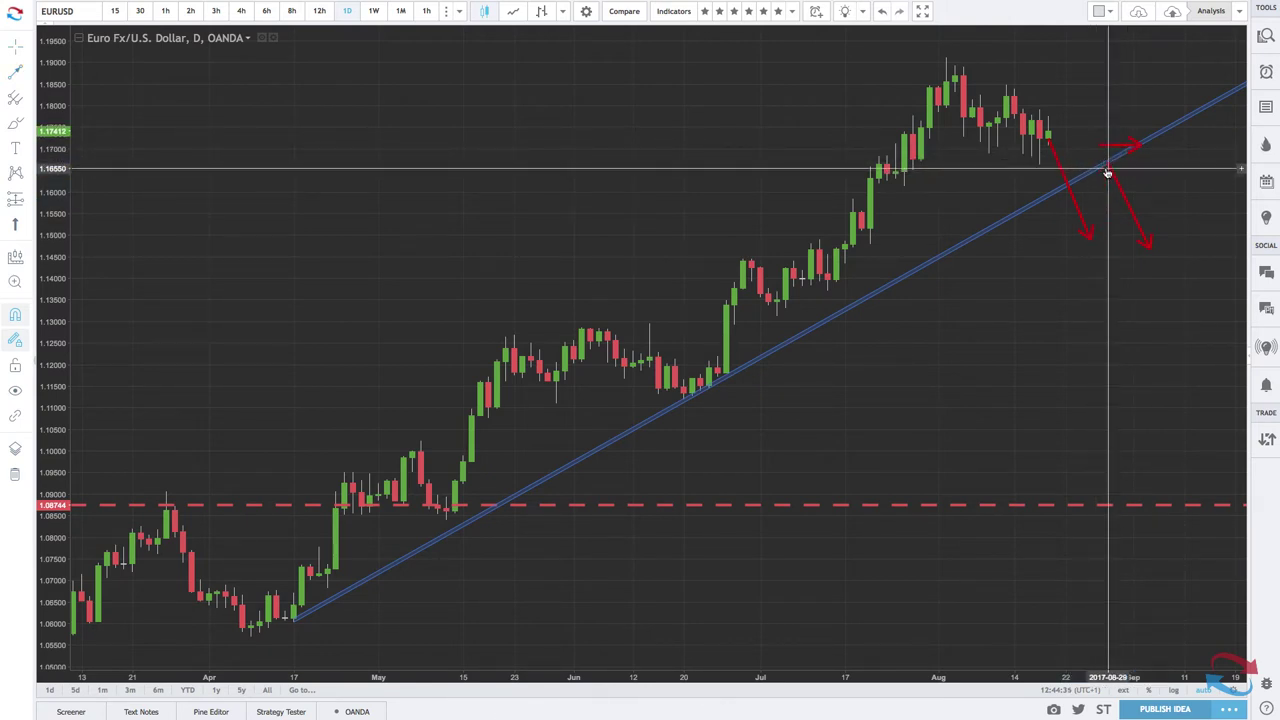
left_click(1057, 165)
key("Delete")
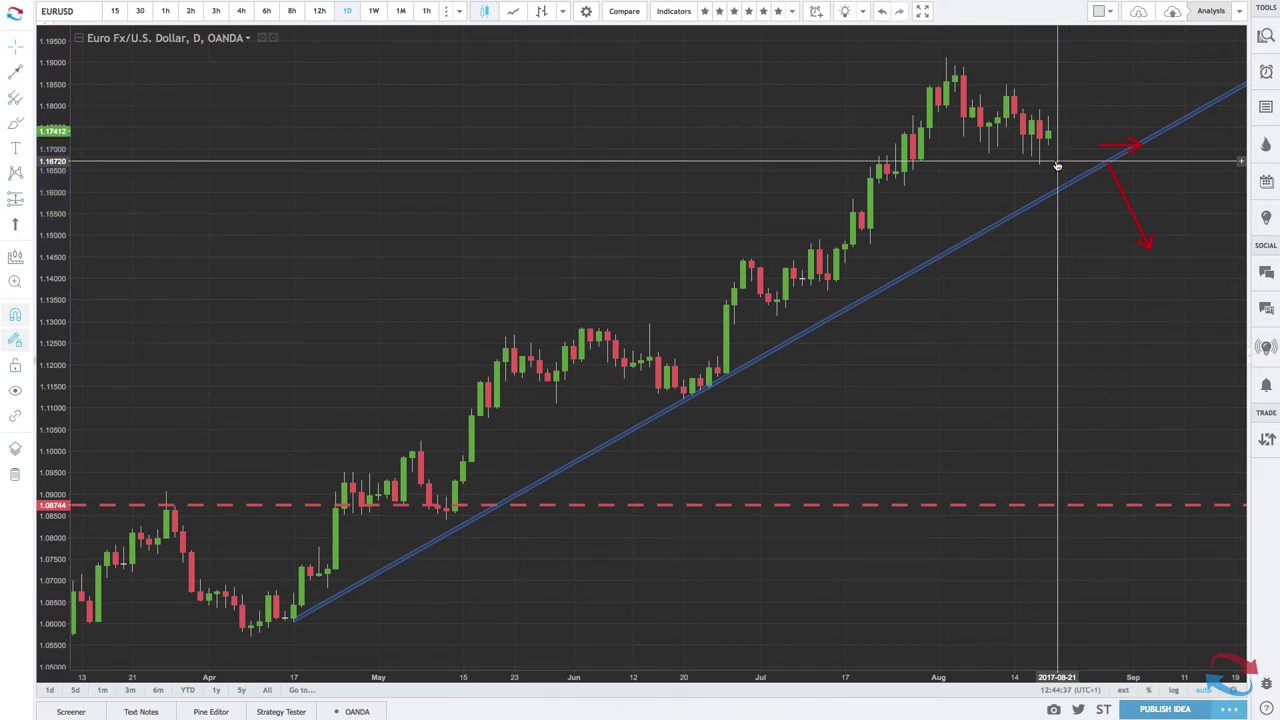
left_click(1116, 150)
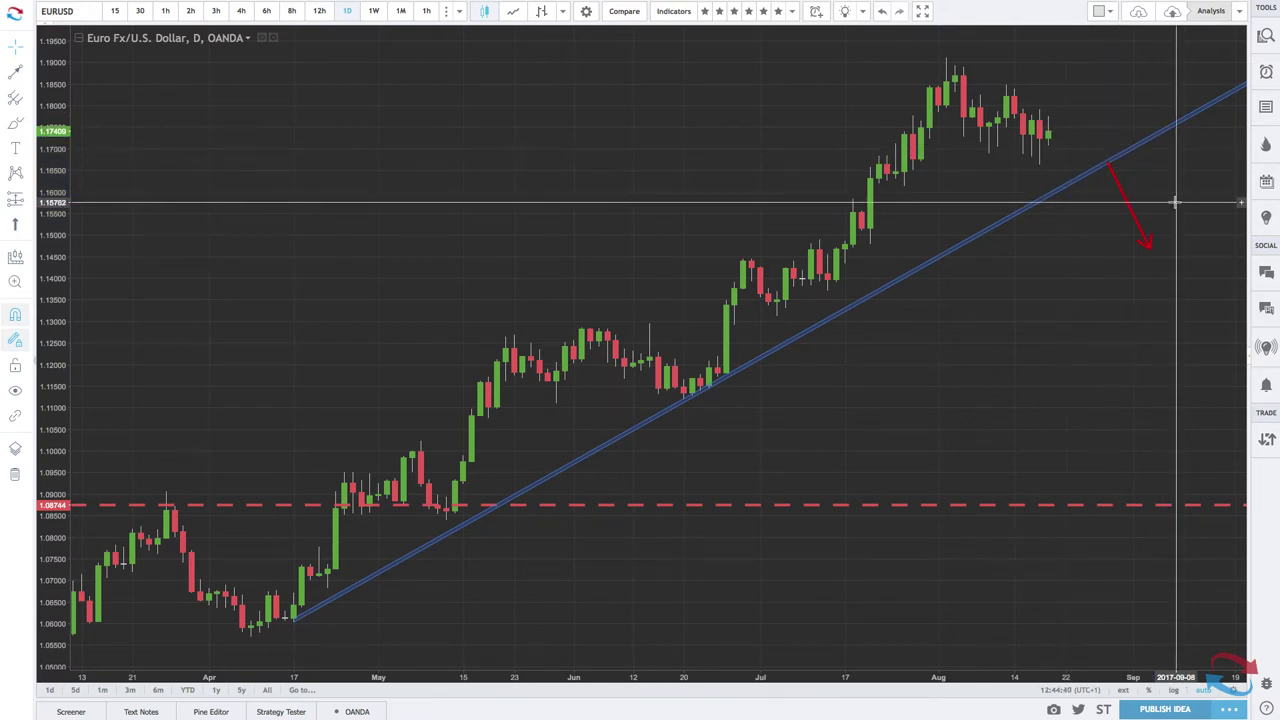
left_click(1134, 209)
key("Delete")
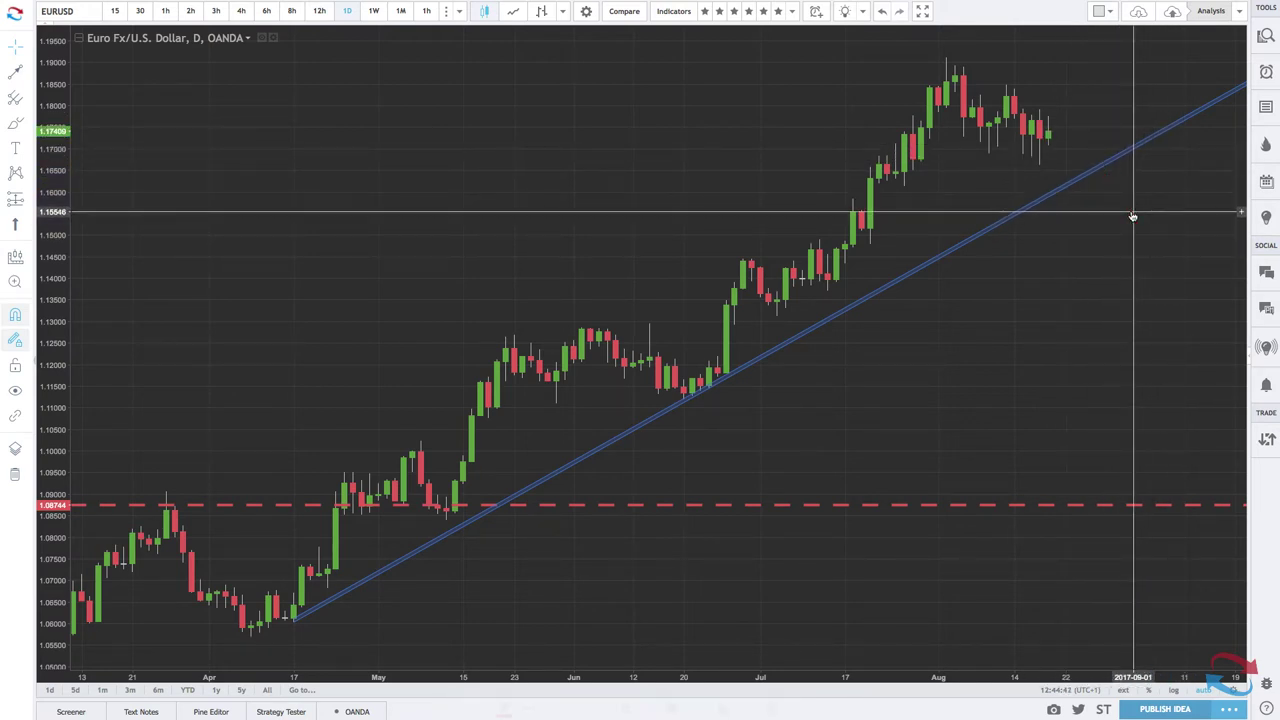
Delete the dashed red horizontal level below the channel
scroll(1060, 230, "left", 3)
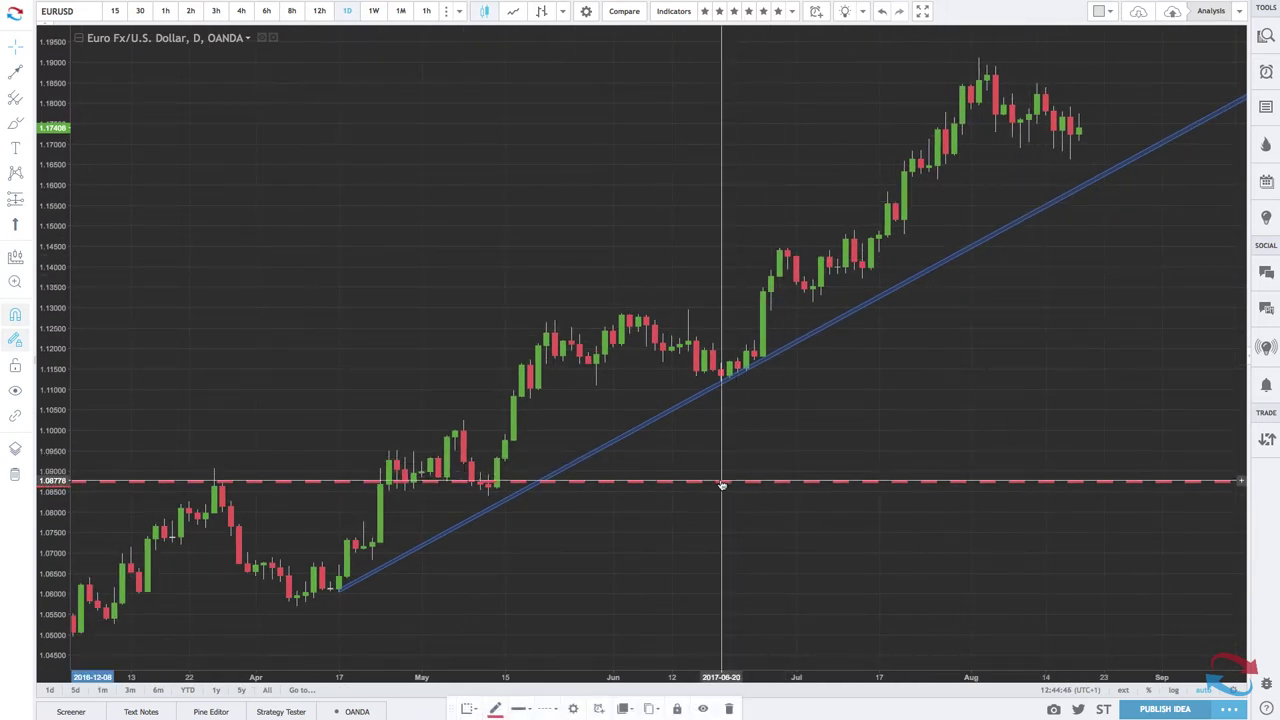
scroll(740, 457, "left", 3)
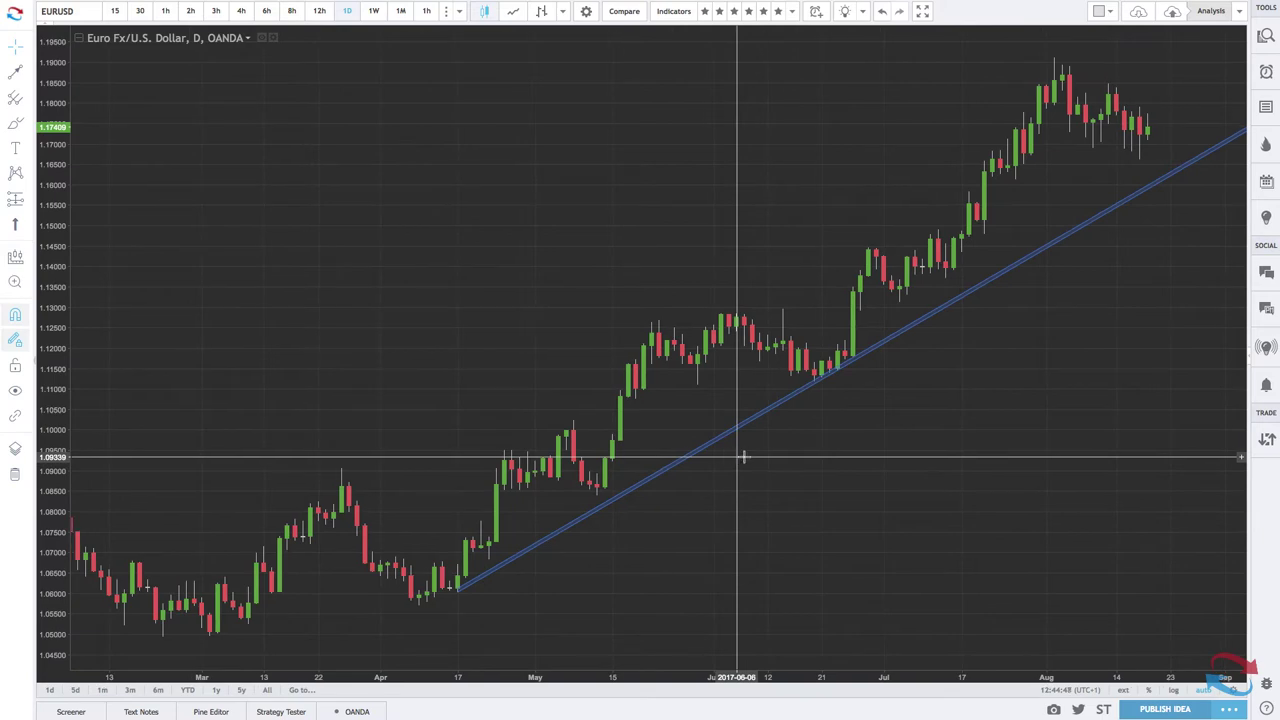
Look back through the 2015 and 2016 daily price history for swings suited to a declining trend line
scroll(743, 457, "left", 10)
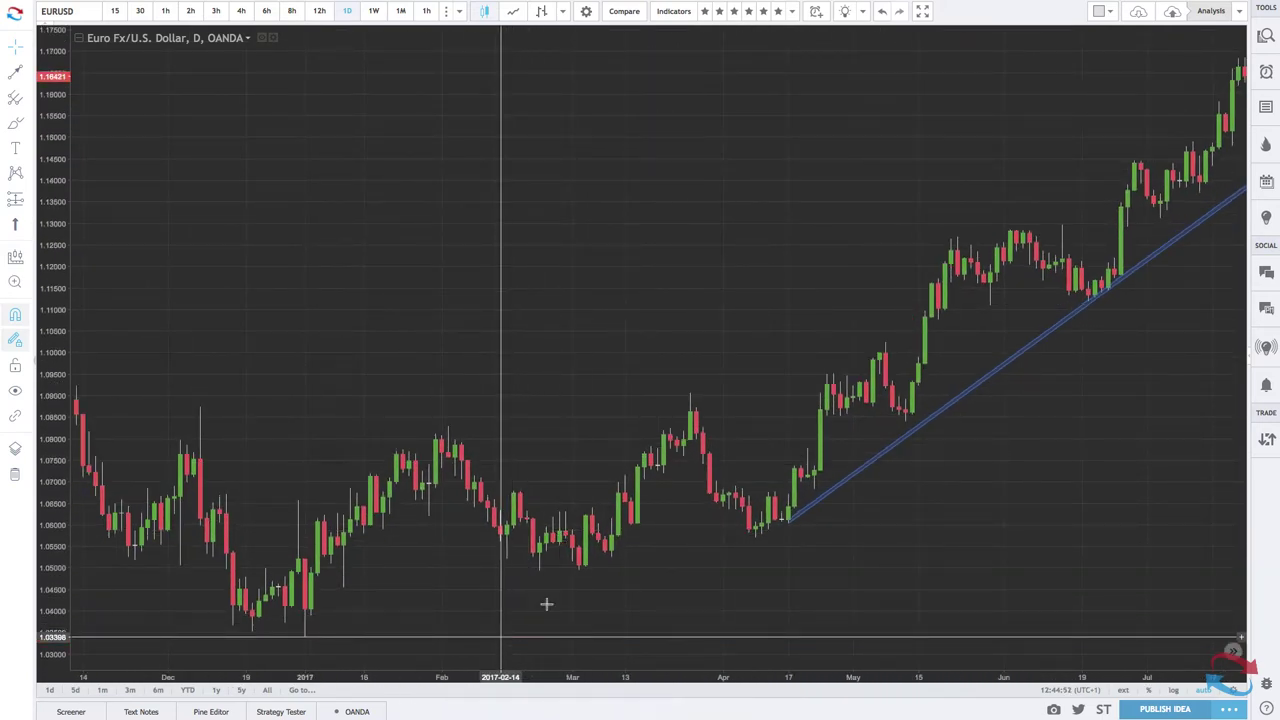
scroll(546, 604, "left", 20)
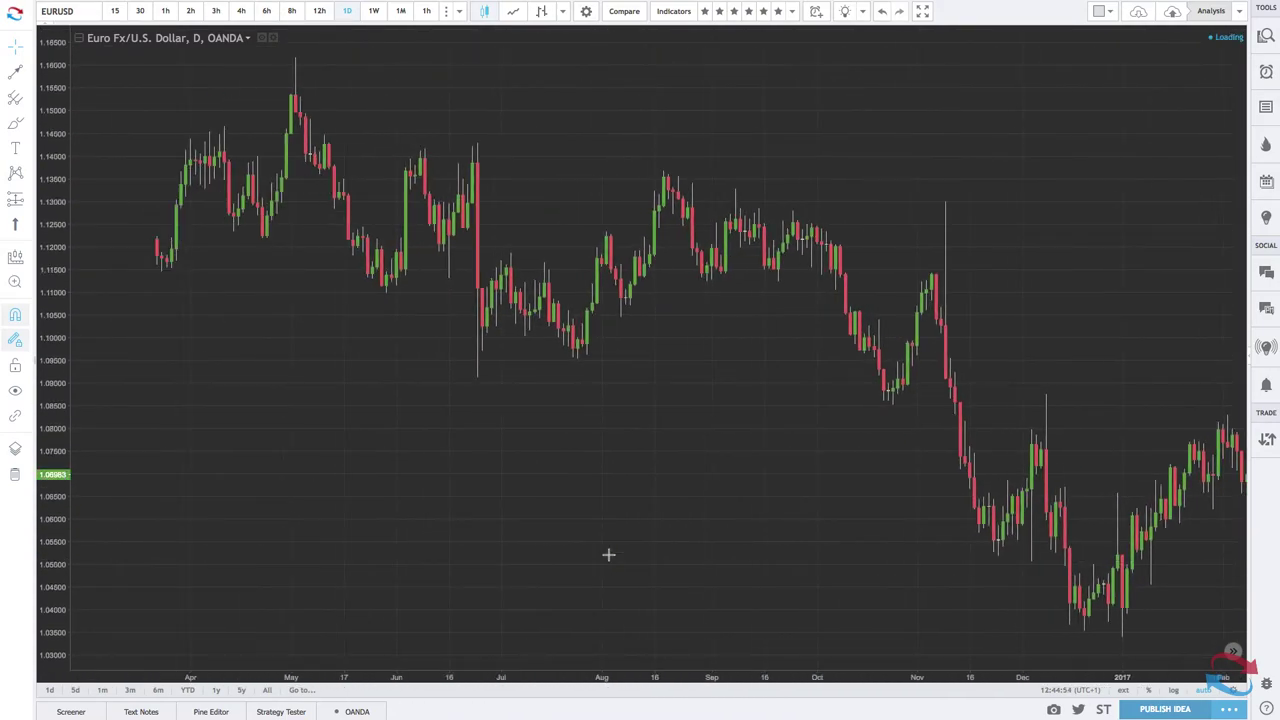
scroll(608, 554, "left", 20)
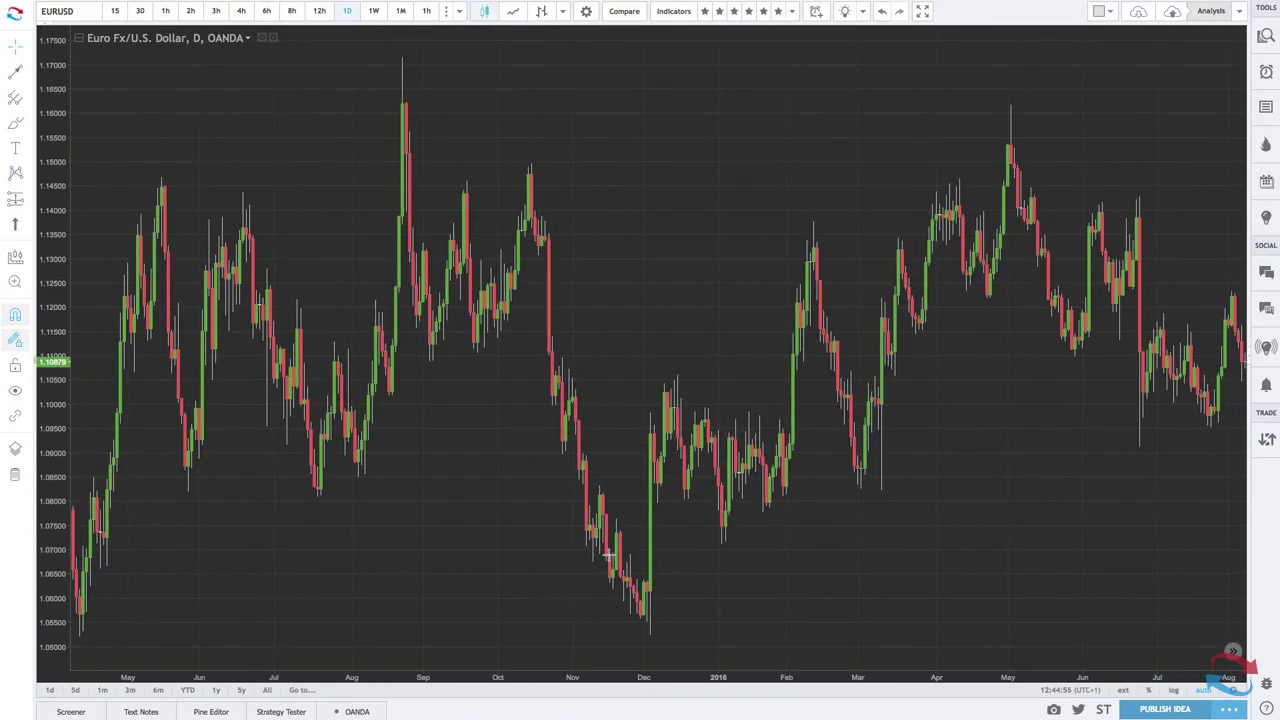
scroll(608, 554, "up", 5)
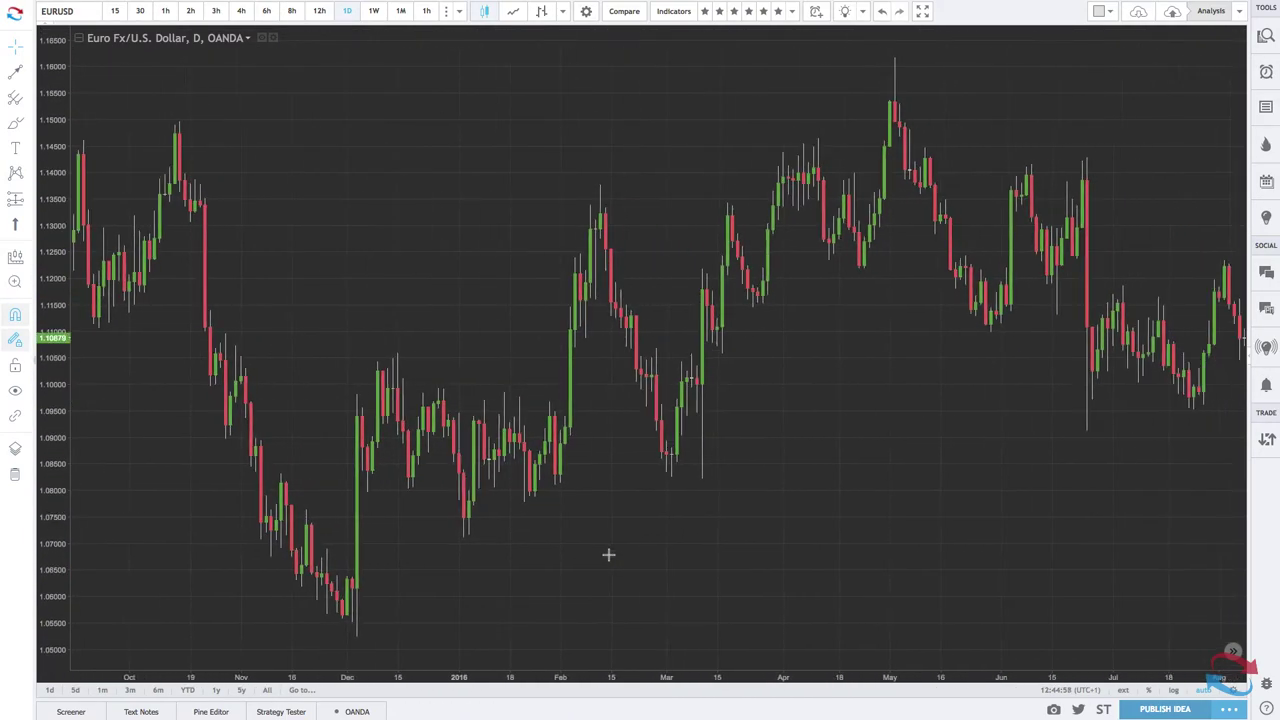
scroll(608, 554, "down", 10)
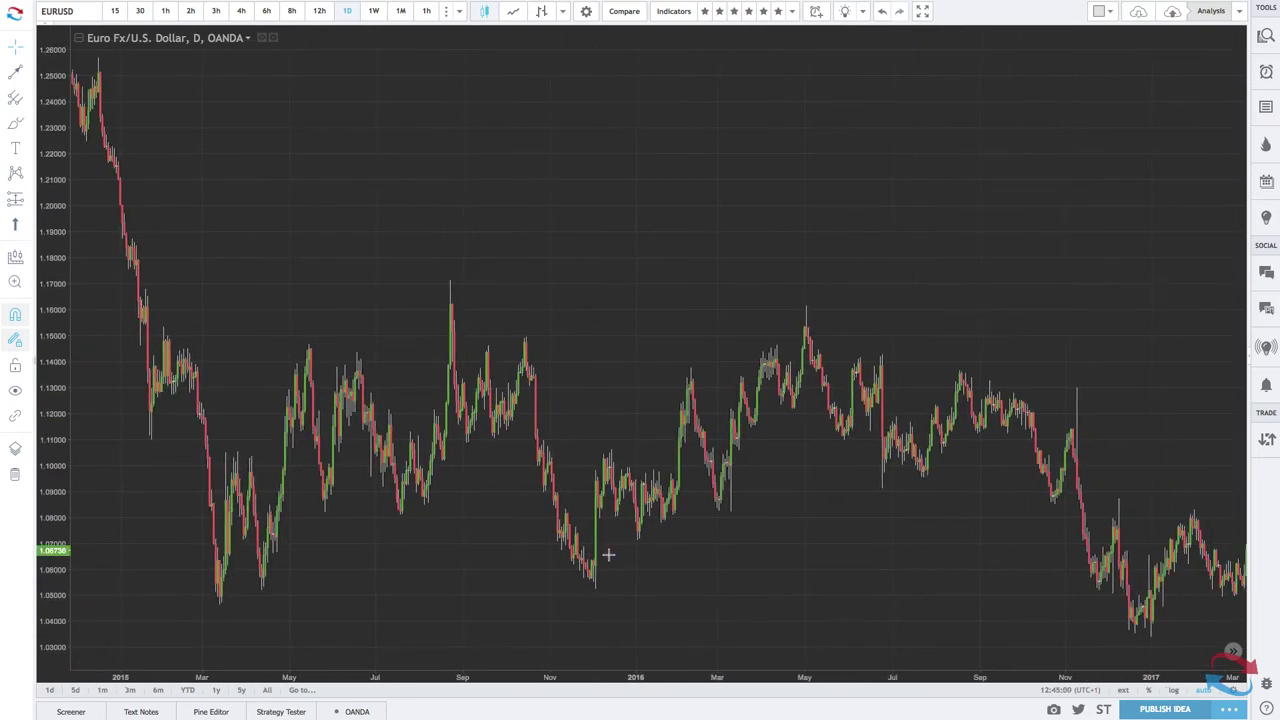
scroll(608, 554, "right", 5)
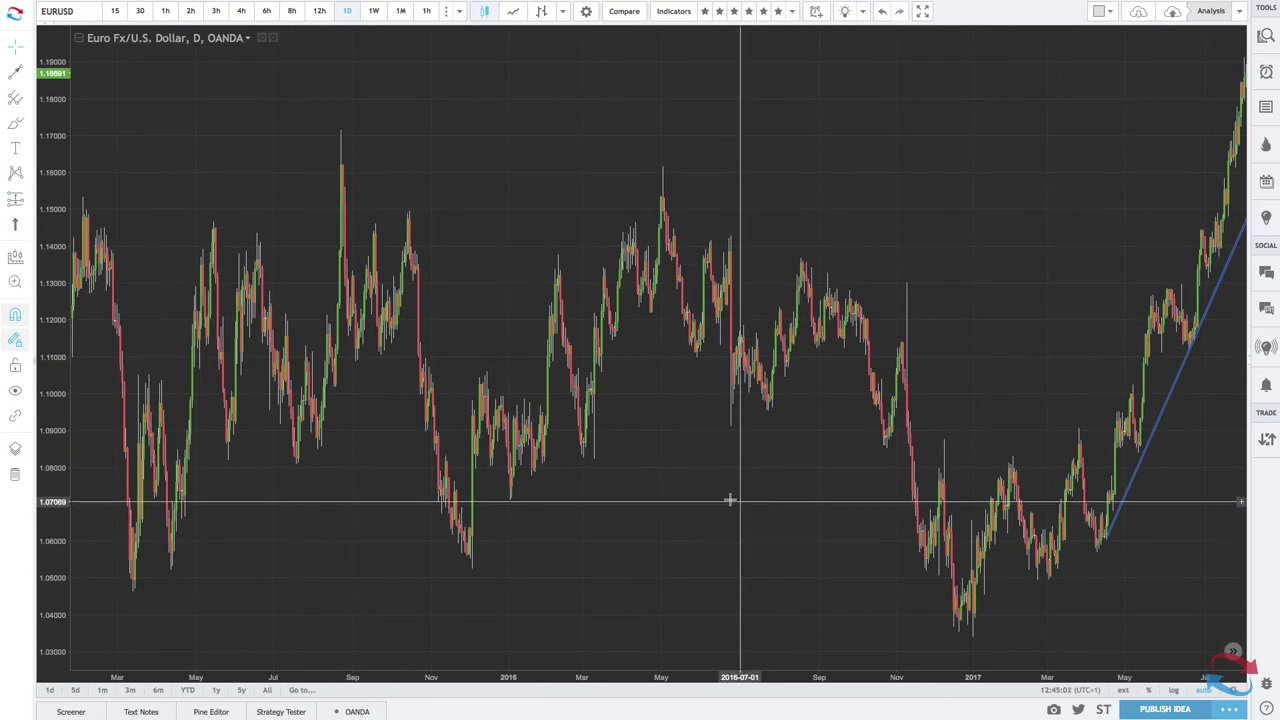
scroll(772, 451, "up", 1)
scroll(773, 452, "up", 4)
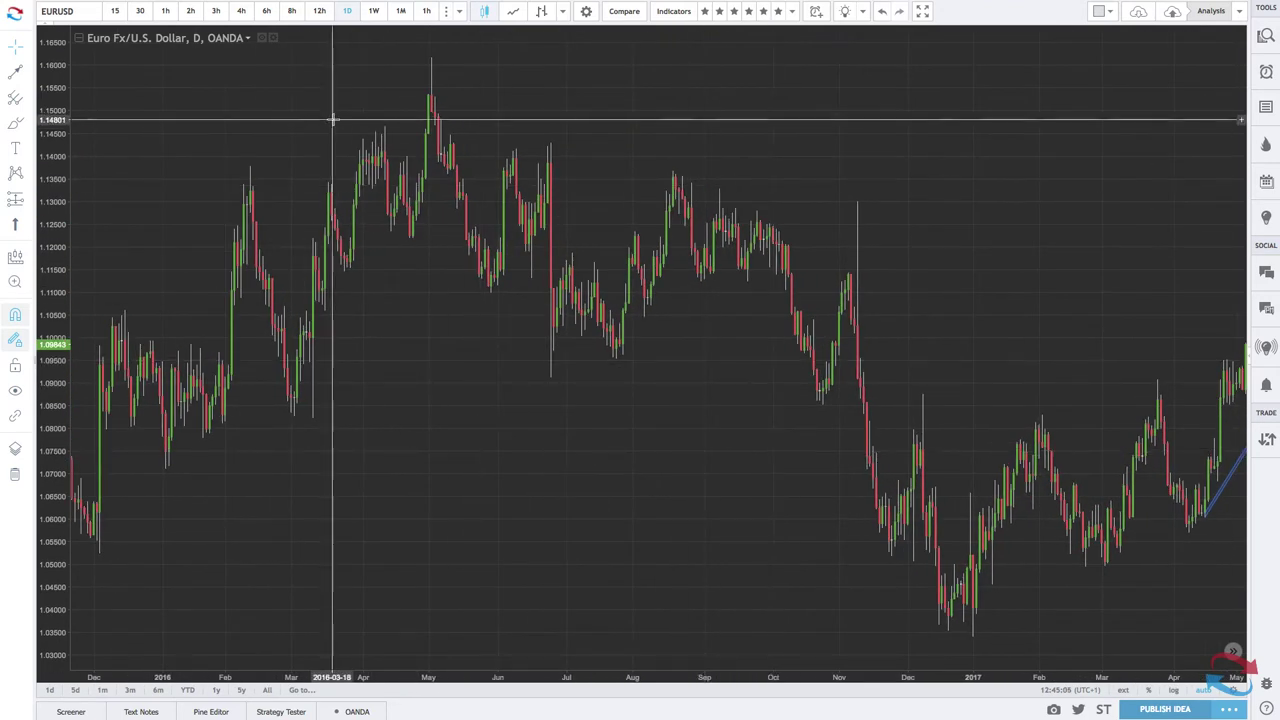
left_click(27, 72)
left_click(58, 272)
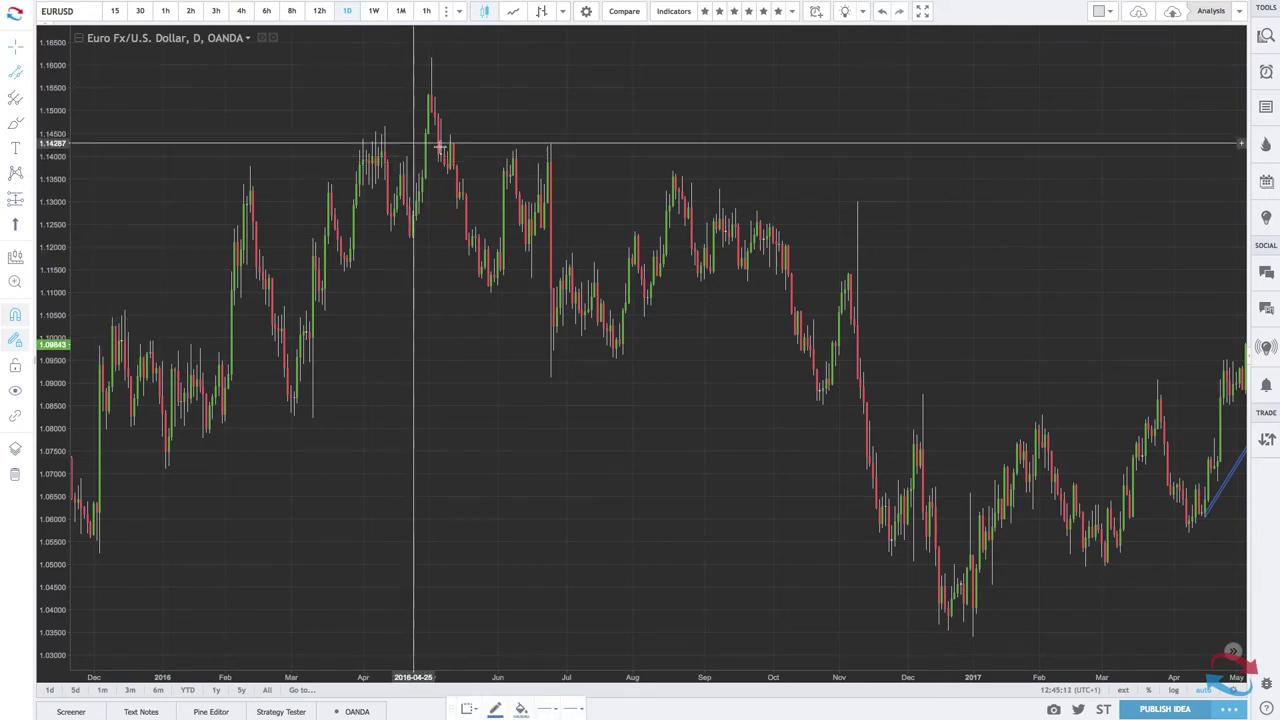
scroll(508, 171, "up", 5)
scroll(300, 140, "up", 1)
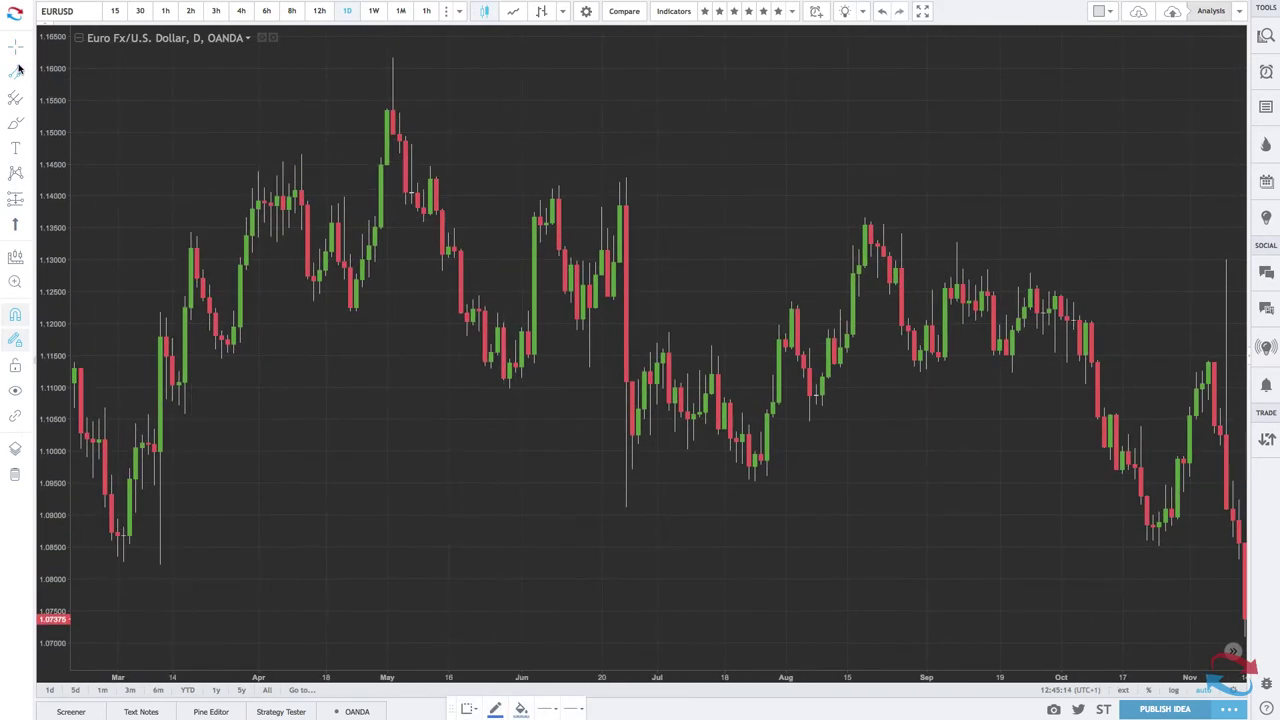
scroll(537, 271, "down", 1)
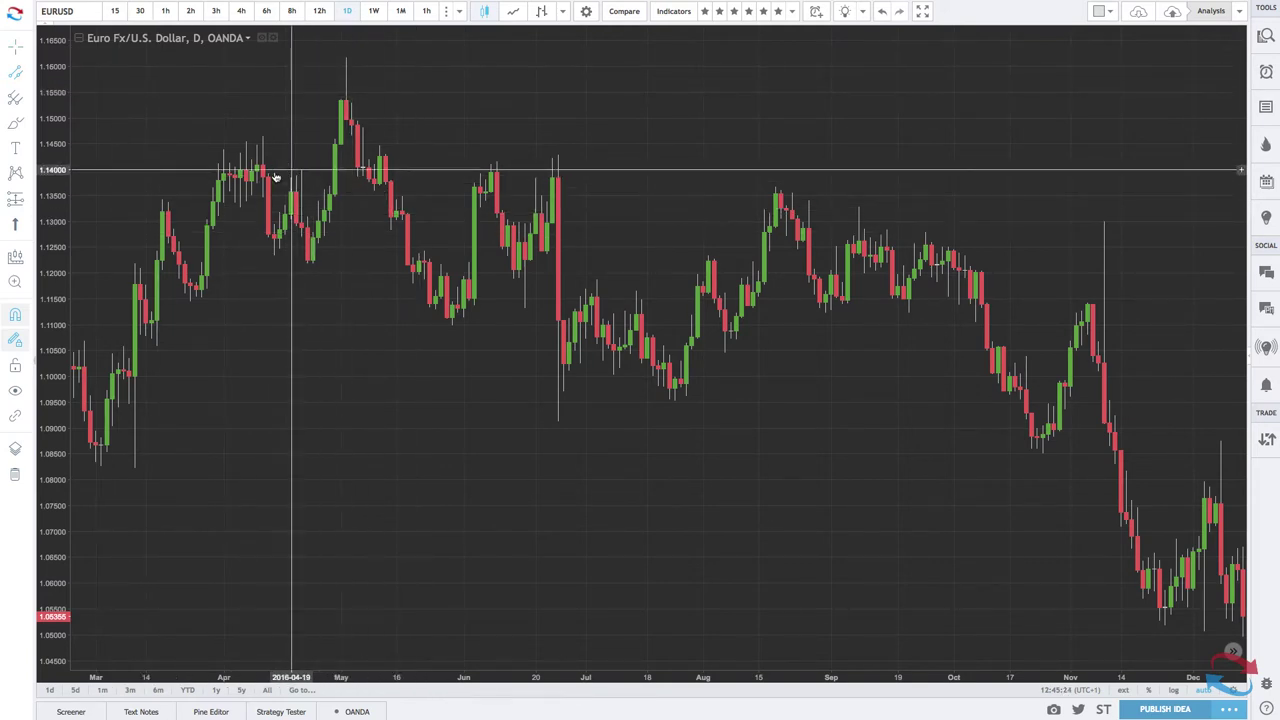
scroll(257, 186, "up", 3)
scroll(257, 186, "left", 5)
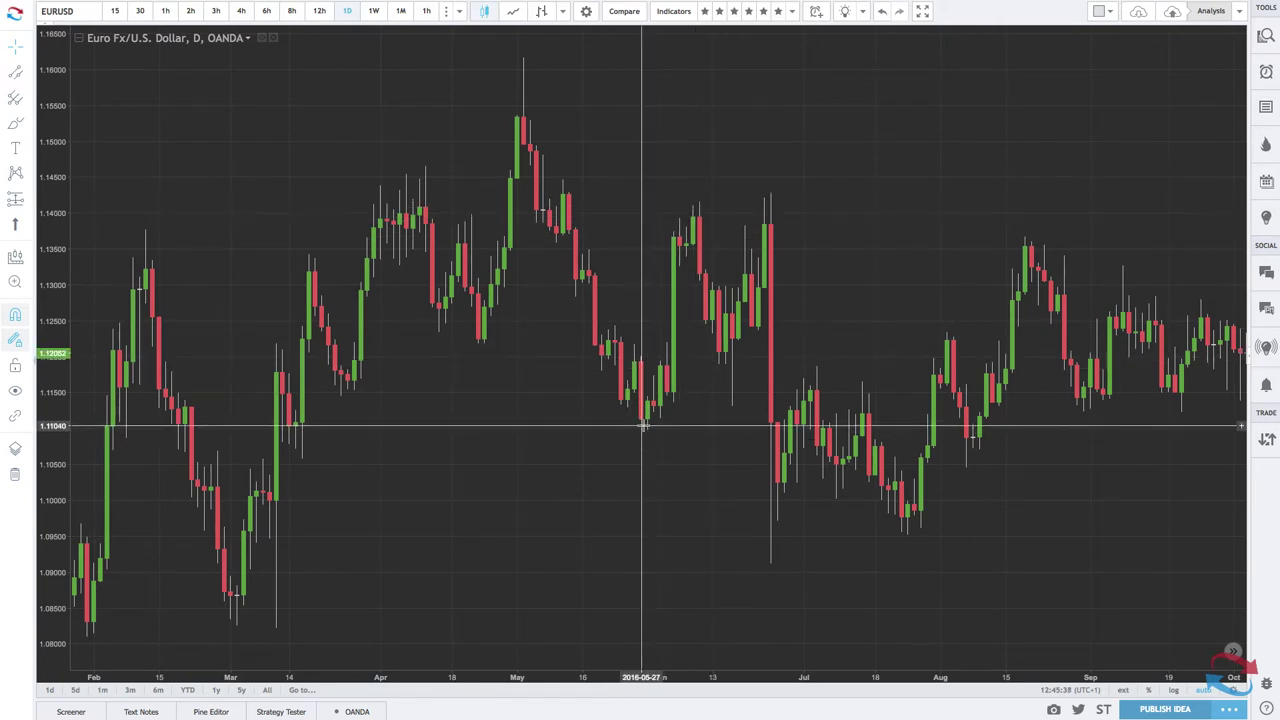
Draw an arrow from the 3 May 2016 high to the late-May low at about 1.1100, and a horizontal one at about 1.1224 from 22 April
left_click(28, 79)
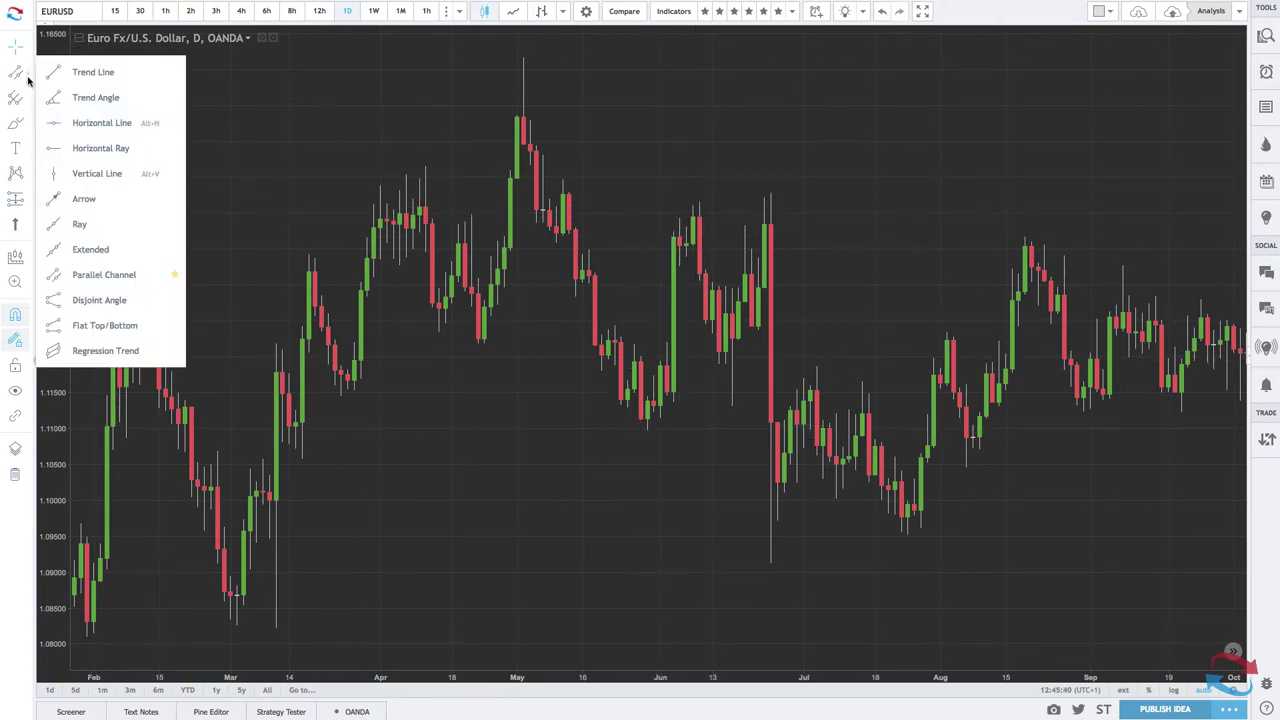
left_click(77, 199)
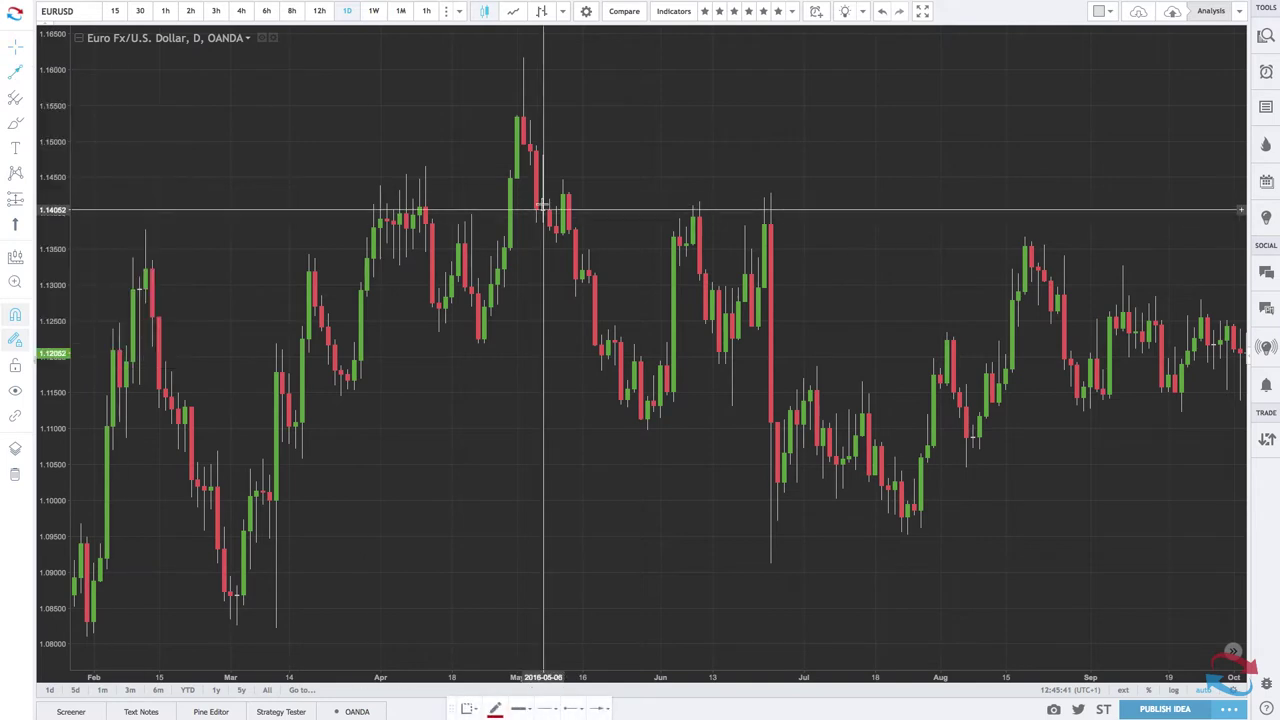
left_click(523, 58)
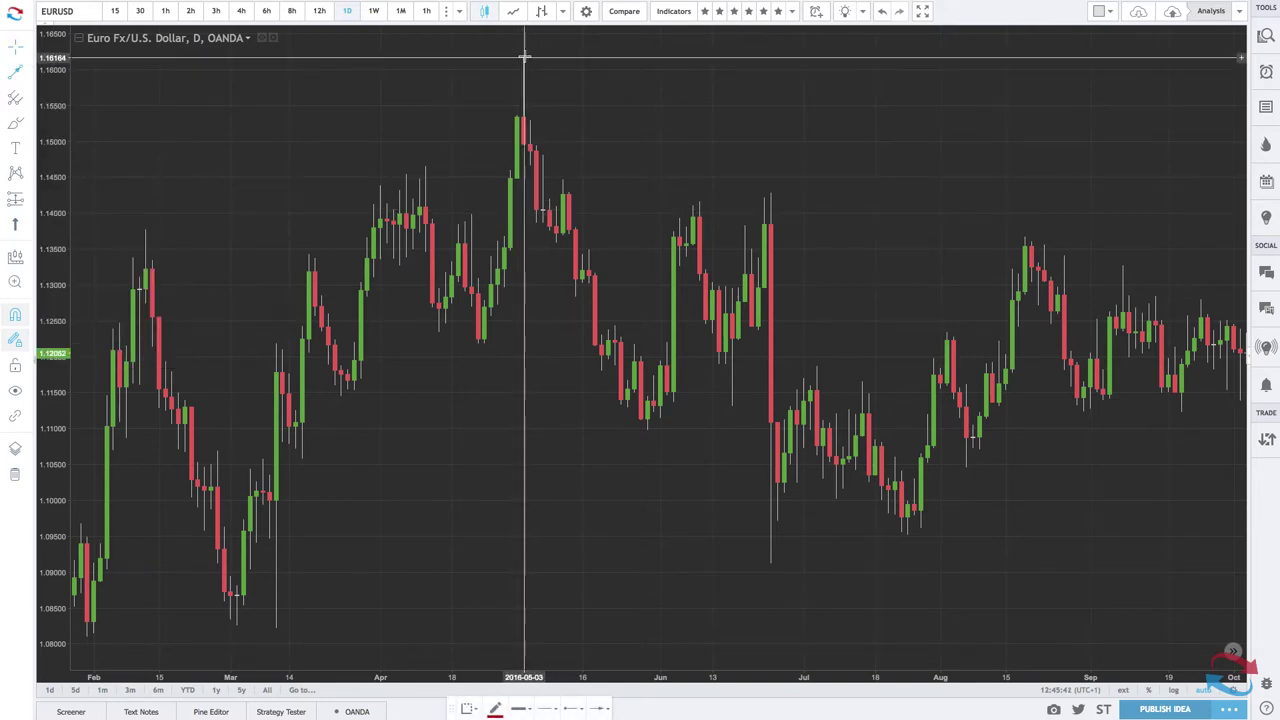
left_click(648, 430)
left_click(478, 339)
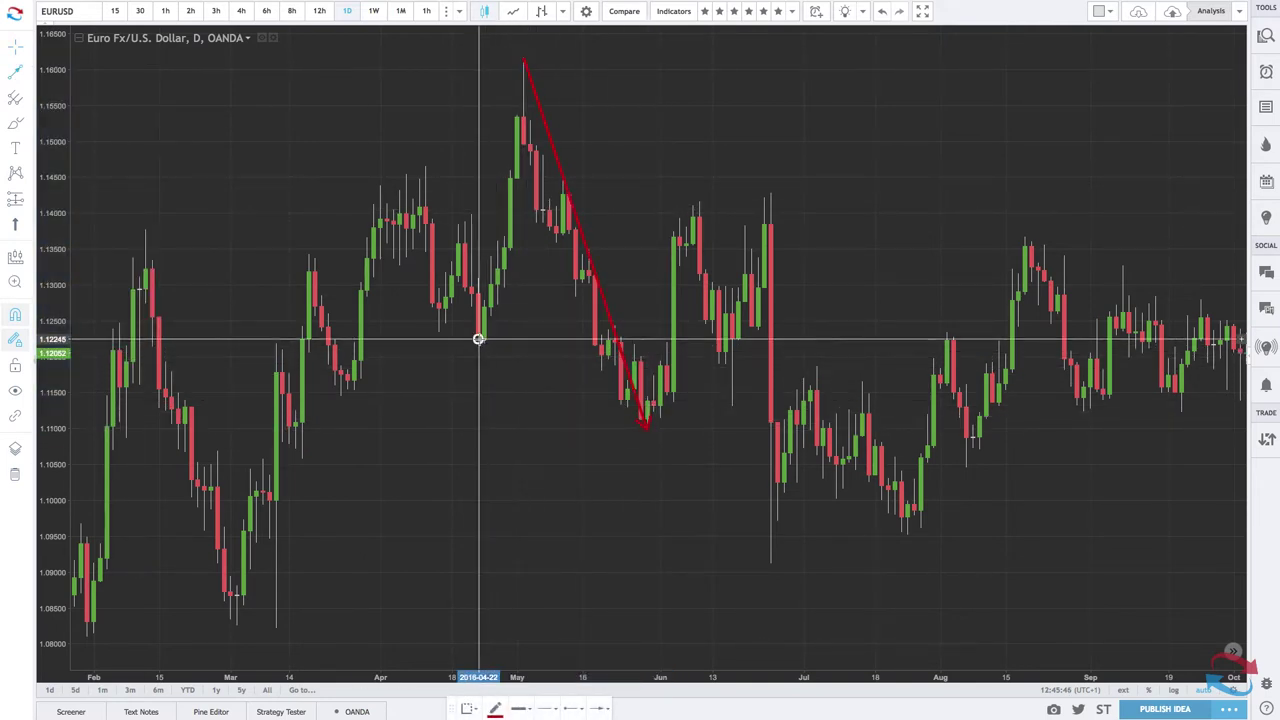
left_click(576, 341)
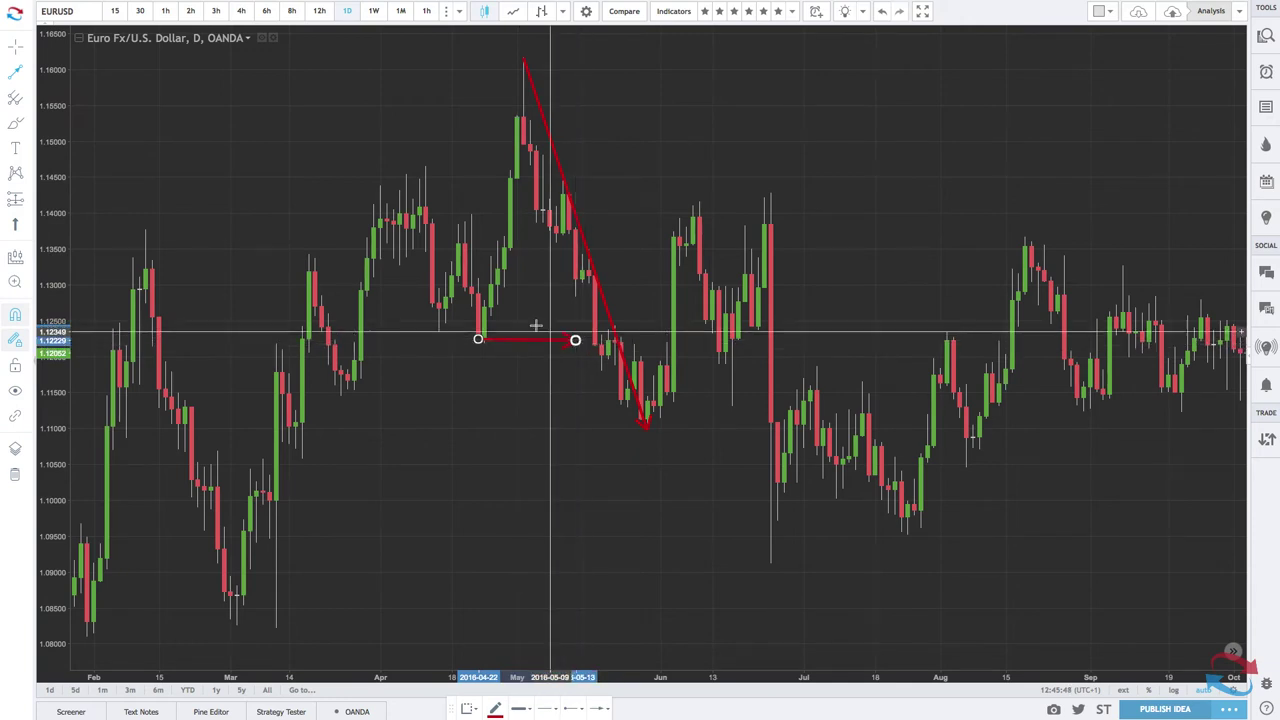
Draw an arrow from the 22 April 2016 low at about 1.1225 to the 3 May high at about 1.1618
scroll(537, 323, "up", 3)
scroll(434, 346, "up", 2)
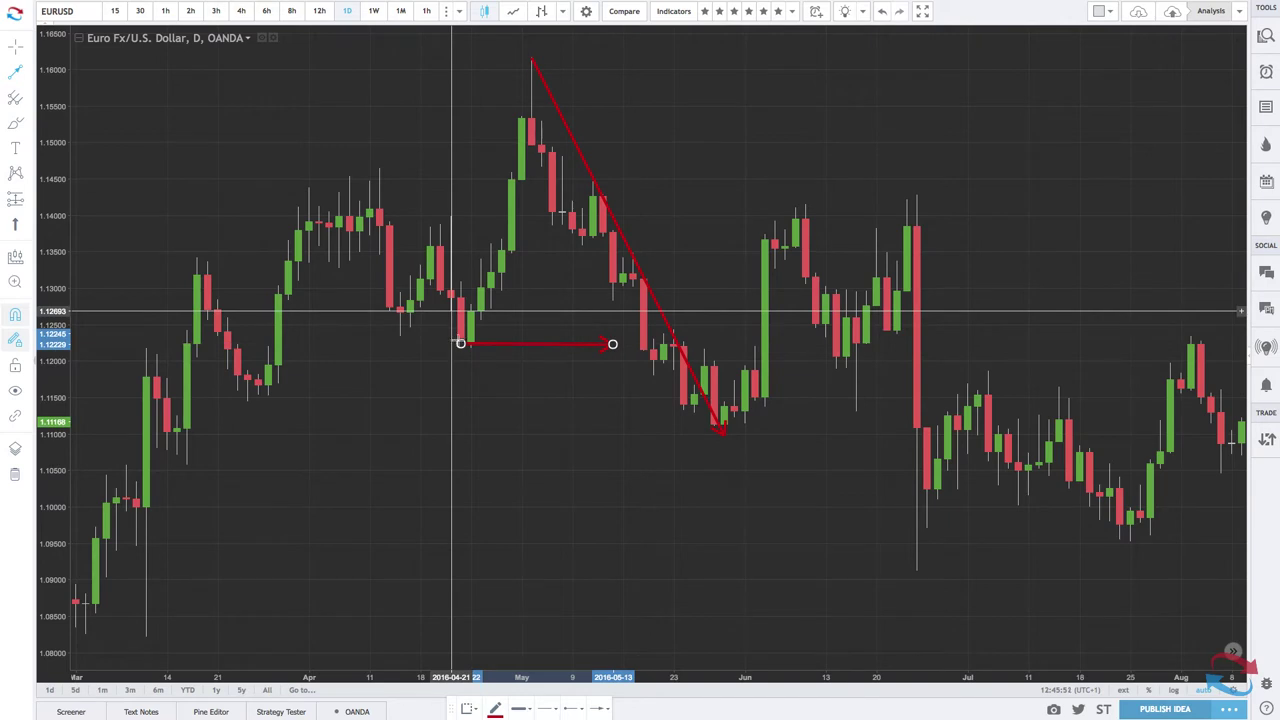
left_click(460, 343)
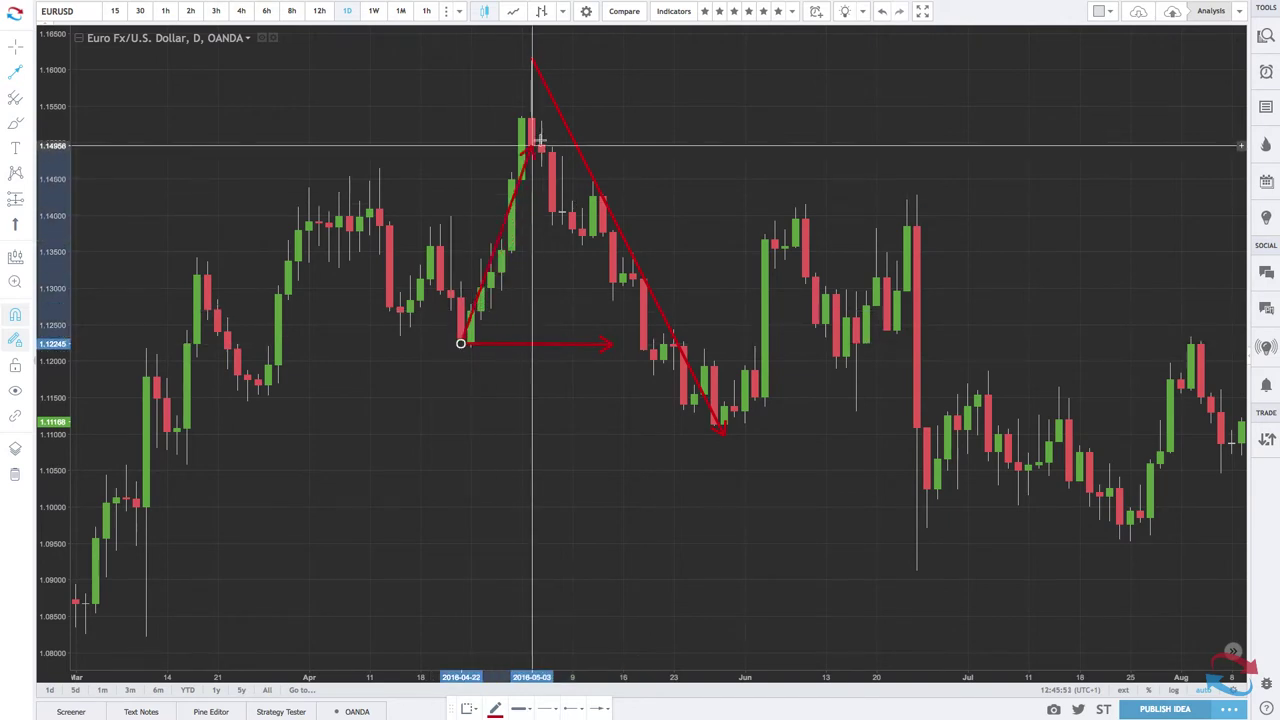
left_click(531, 57)
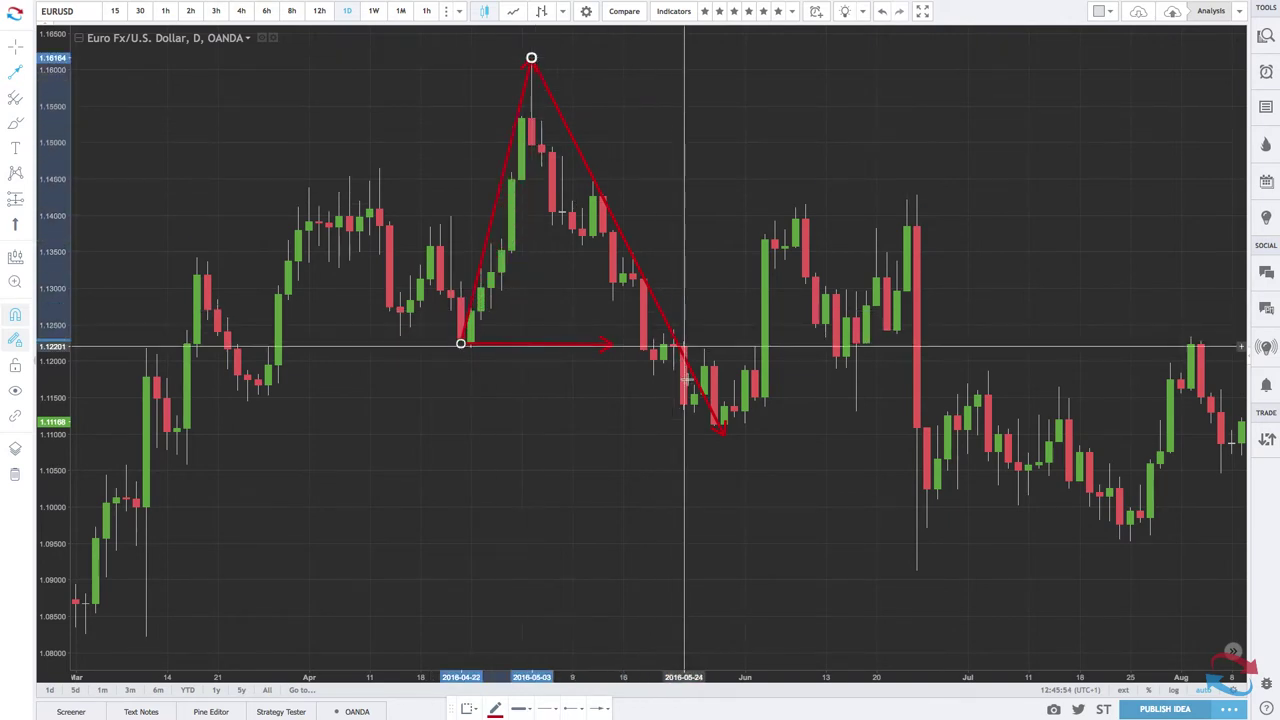
Draw an arrow from the 30 May 2016 low up to the 24 June high
double_click(716, 428)
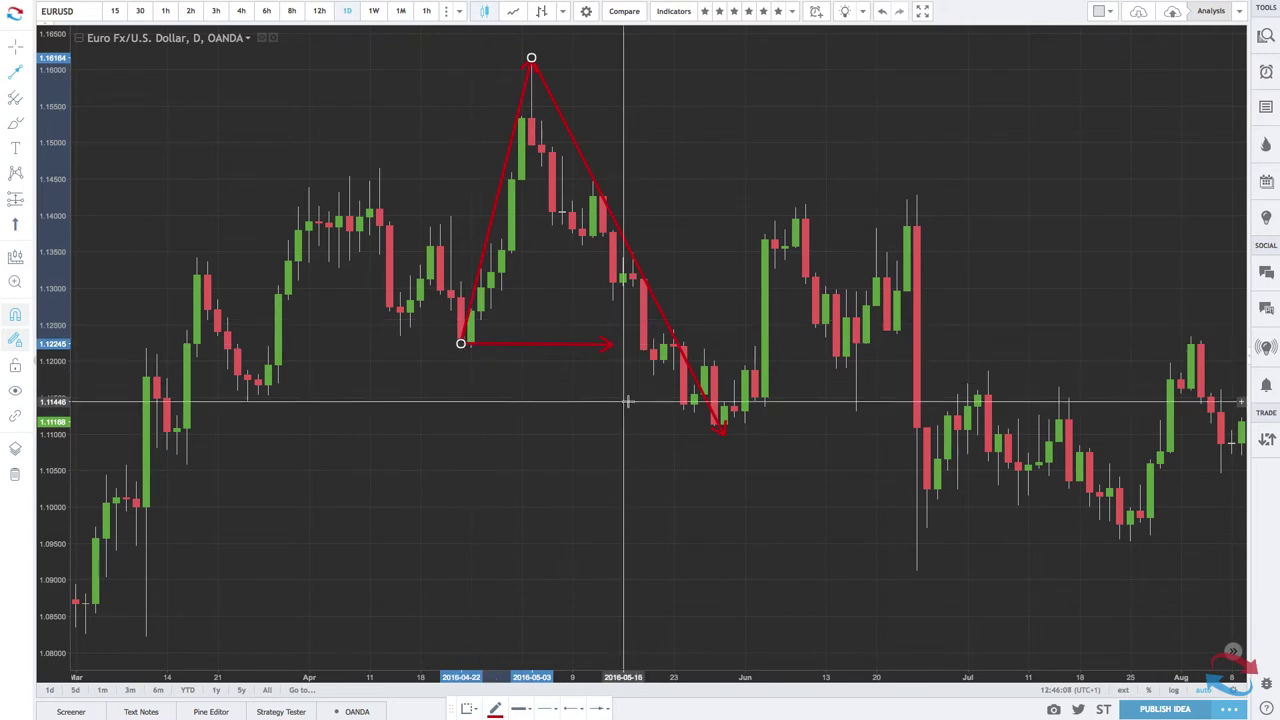
left_click(722, 432)
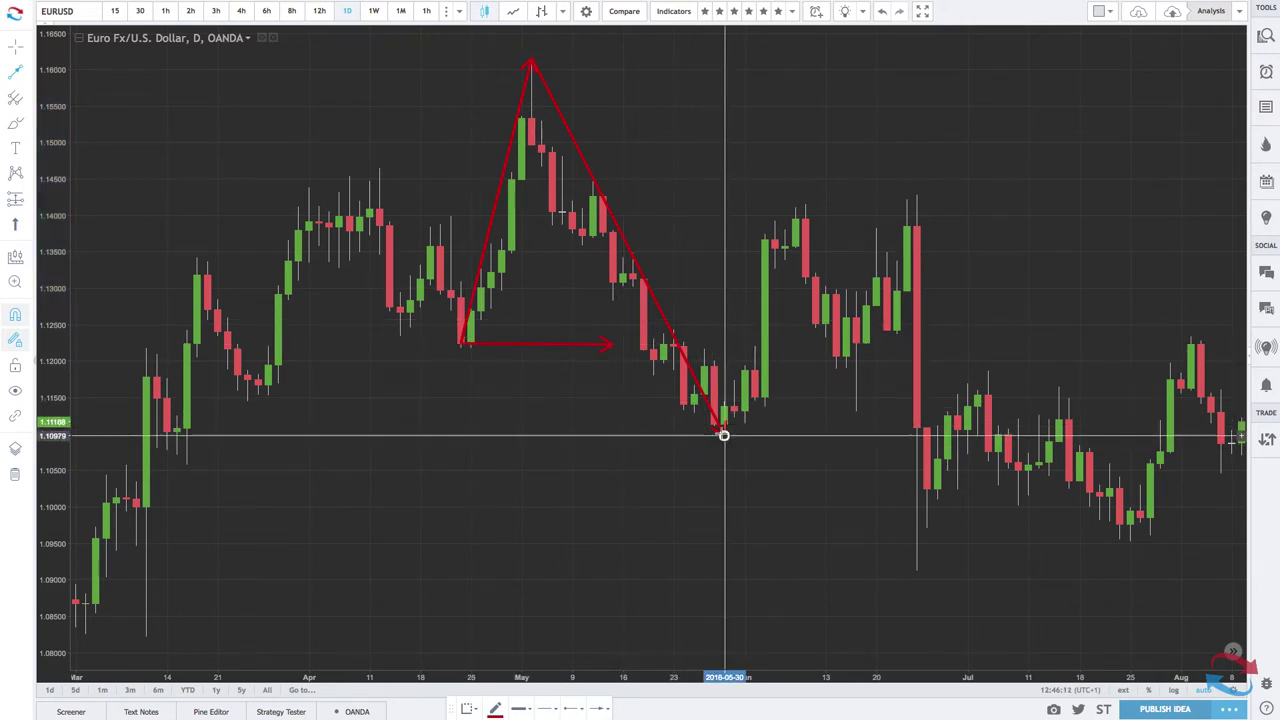
double_click(917, 194)
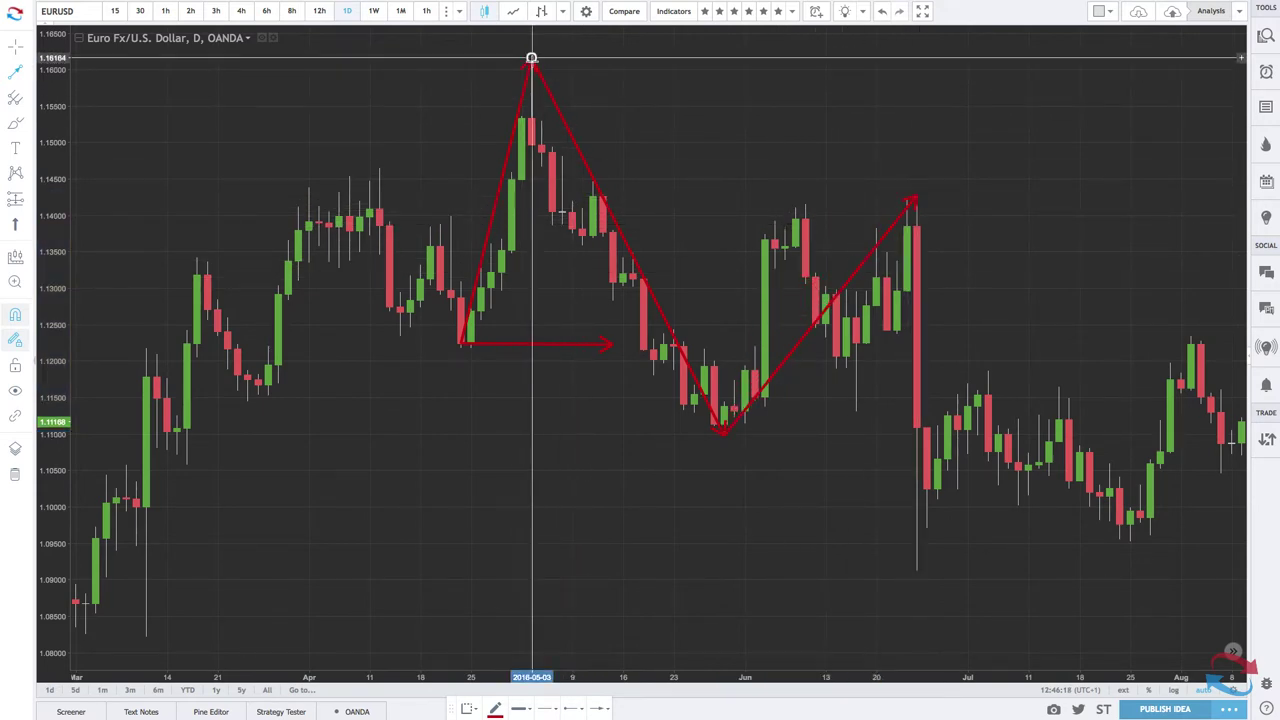
mouse_move(531, 58)
left_mouse_down()
mouse_move(866, 234)
mouse_move(1026, 346)
mouse_move(1068, 341)
mouse_move(709, 400)
mouse_move(743, 206)
left_mouse_up()
key("ctrl+z")
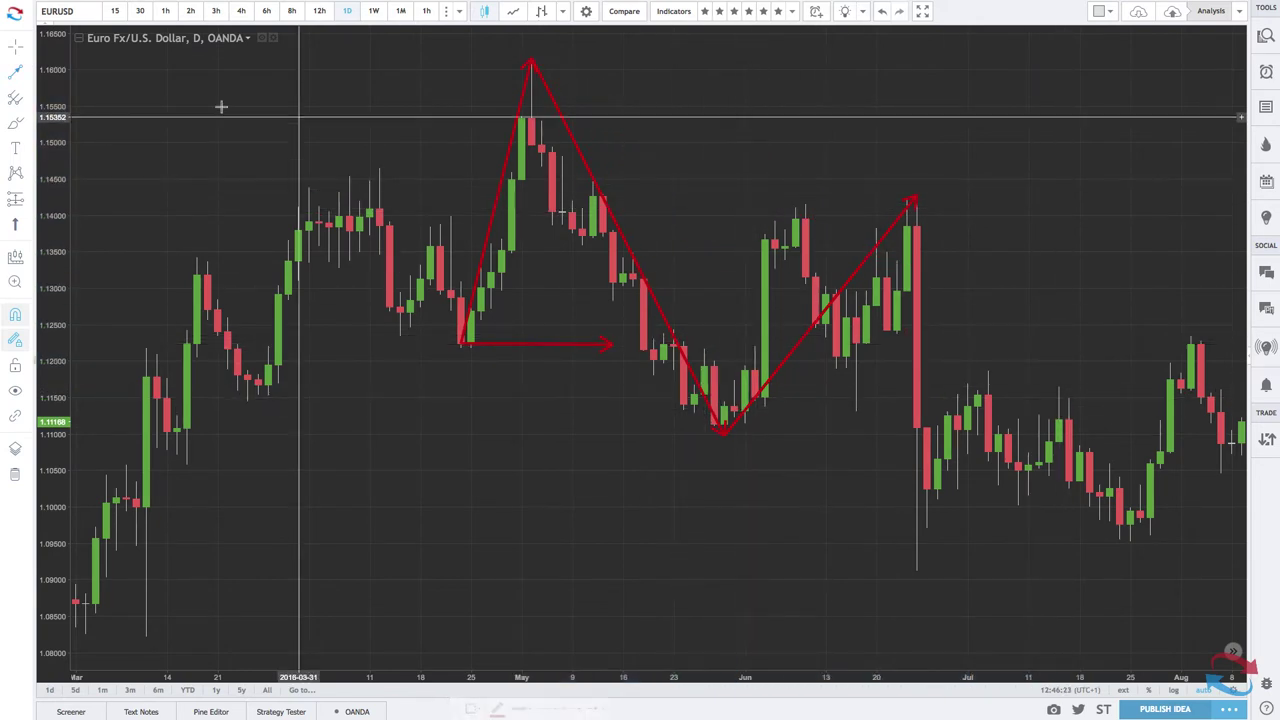
Draw a horizontal arrow at about 1.1098 from the 30 May 2016 low to 22 July
left_click(13, 74)
mouse_move(724, 435)
left_mouse_down()
mouse_move(988, 452)
mouse_move(1120, 429)
left_mouse_up()
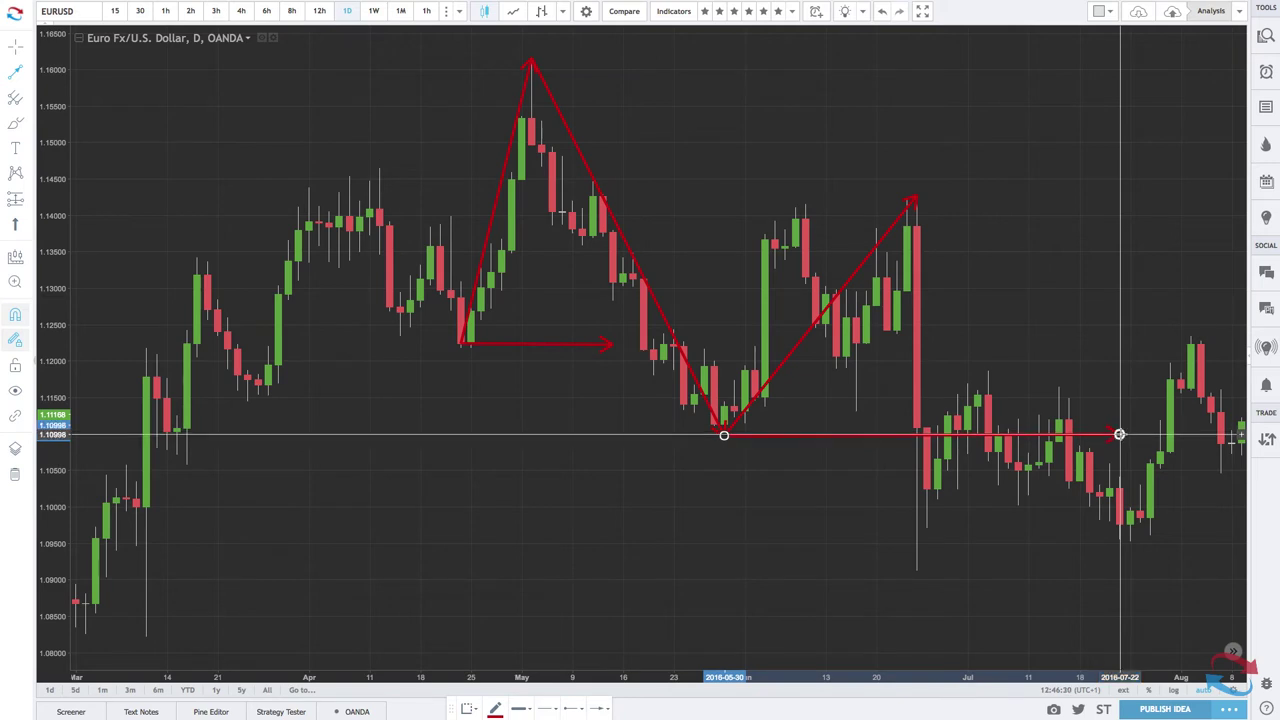
left_click_drag(1120, 435, 1120, 435)
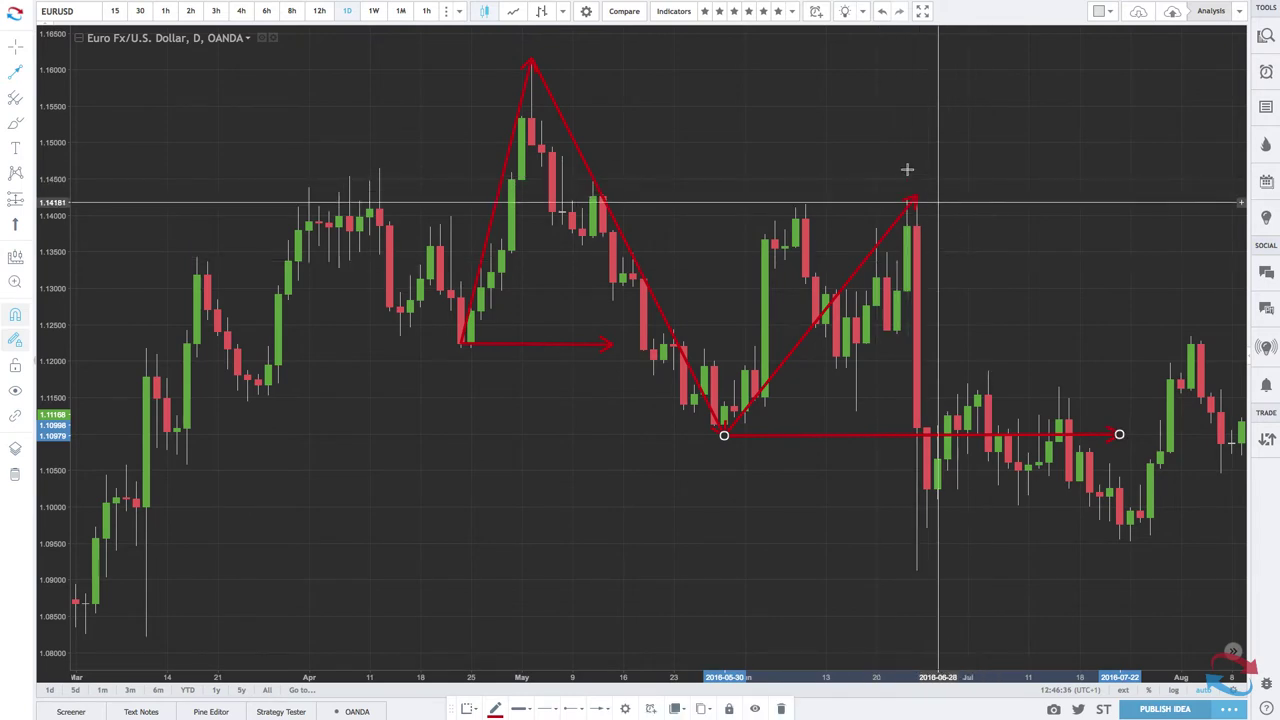
Remove all drawings from the chart
left_click(828, 100)
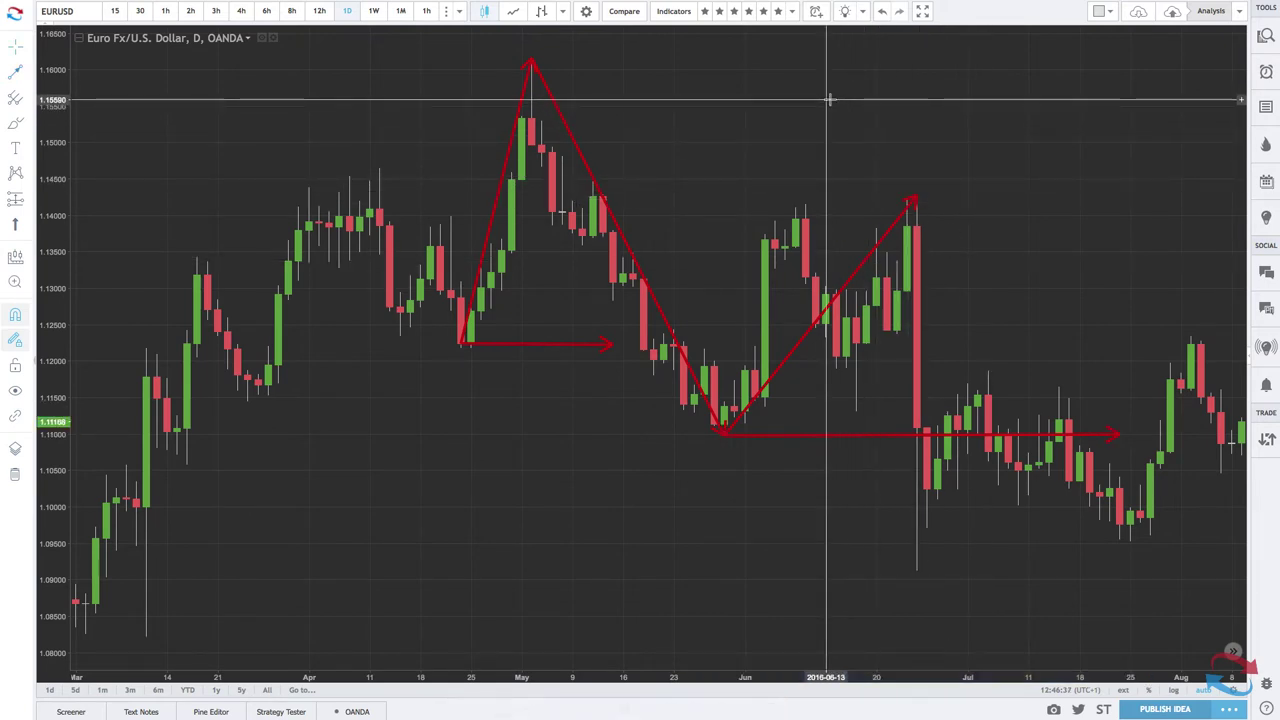
right_click(676, 83)
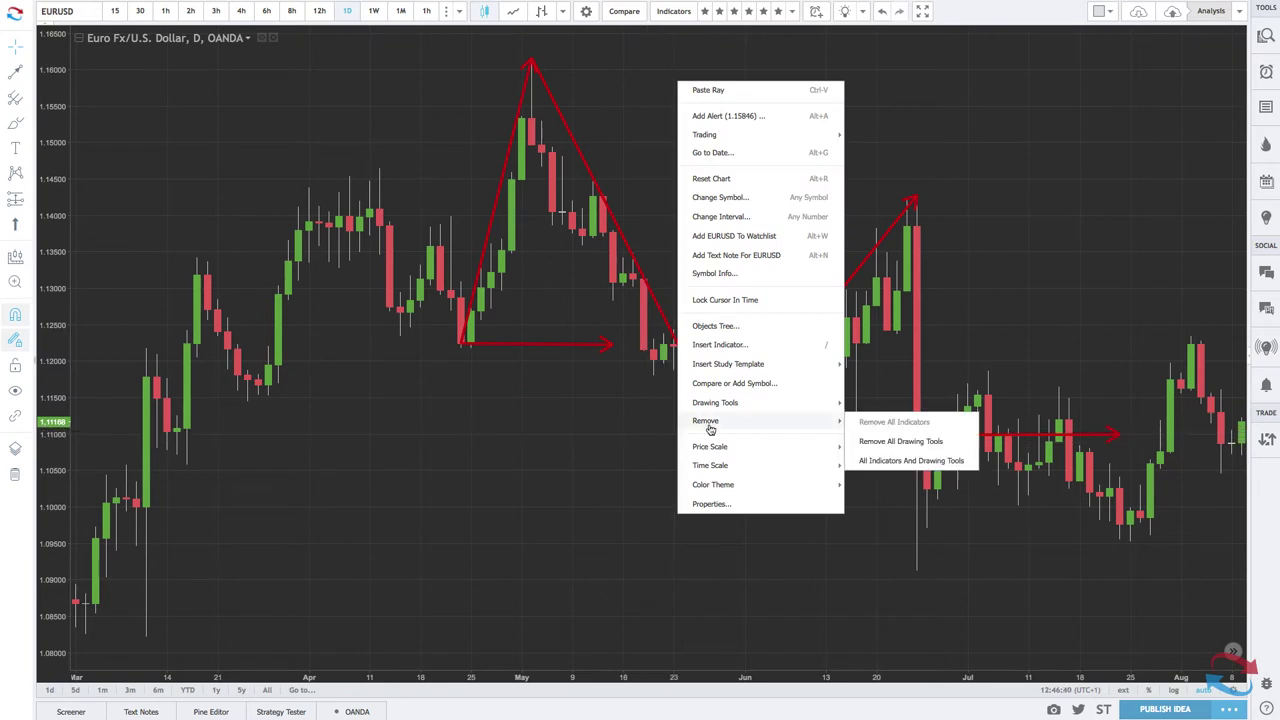
mouse_move(830, 421)
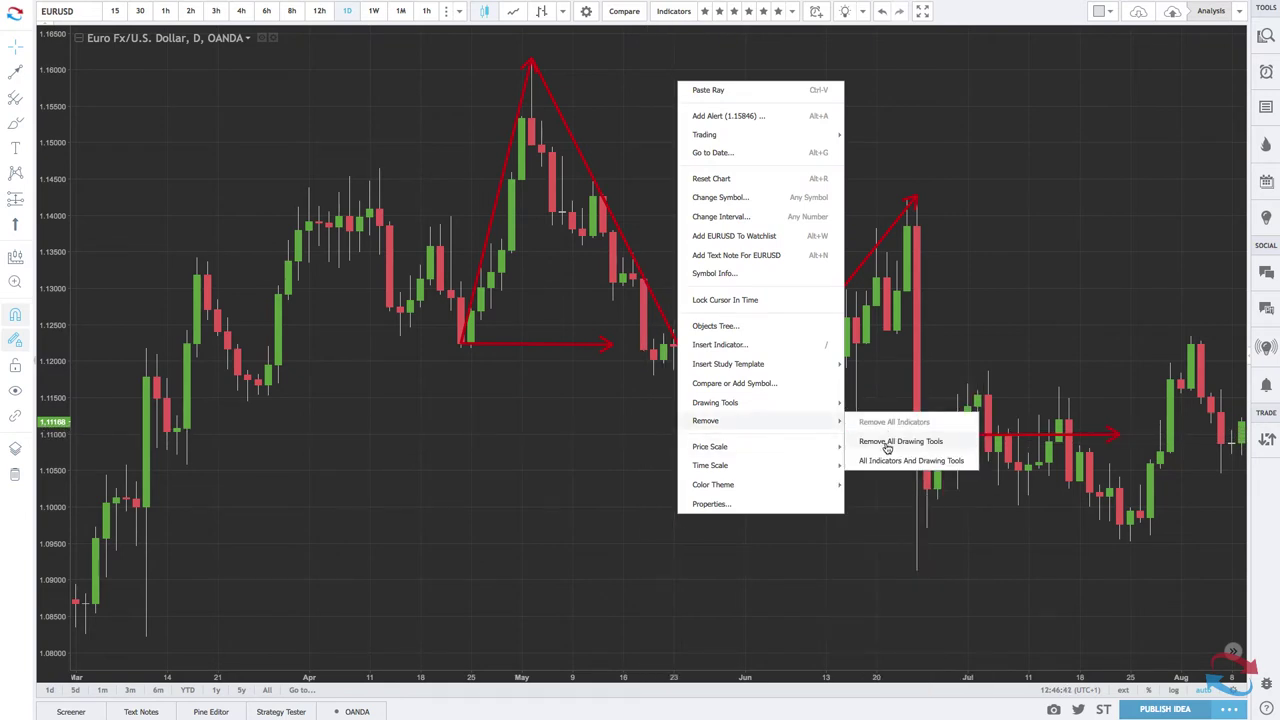
left_click(887, 443)
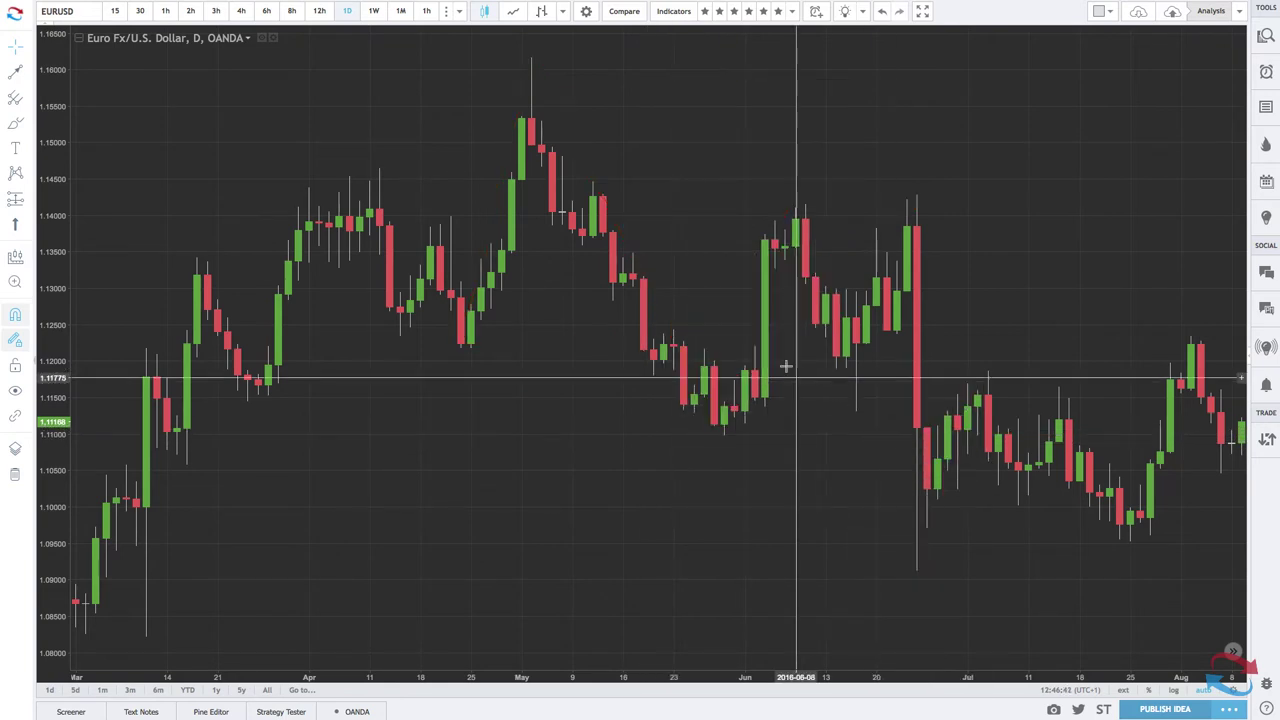
Draw a declining ray from the 3 May 2016 high at 1.16184 through the 24 June high at 1.14282
left_click(29, 70)
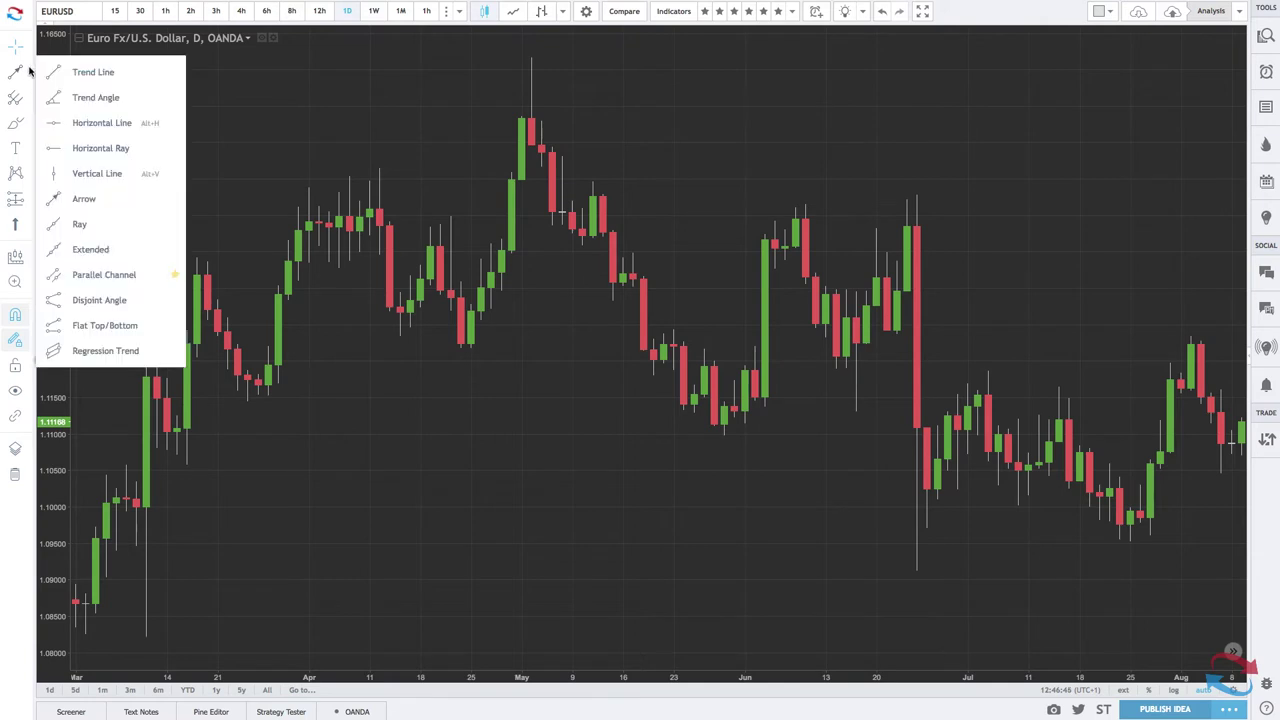
left_click(64, 223)
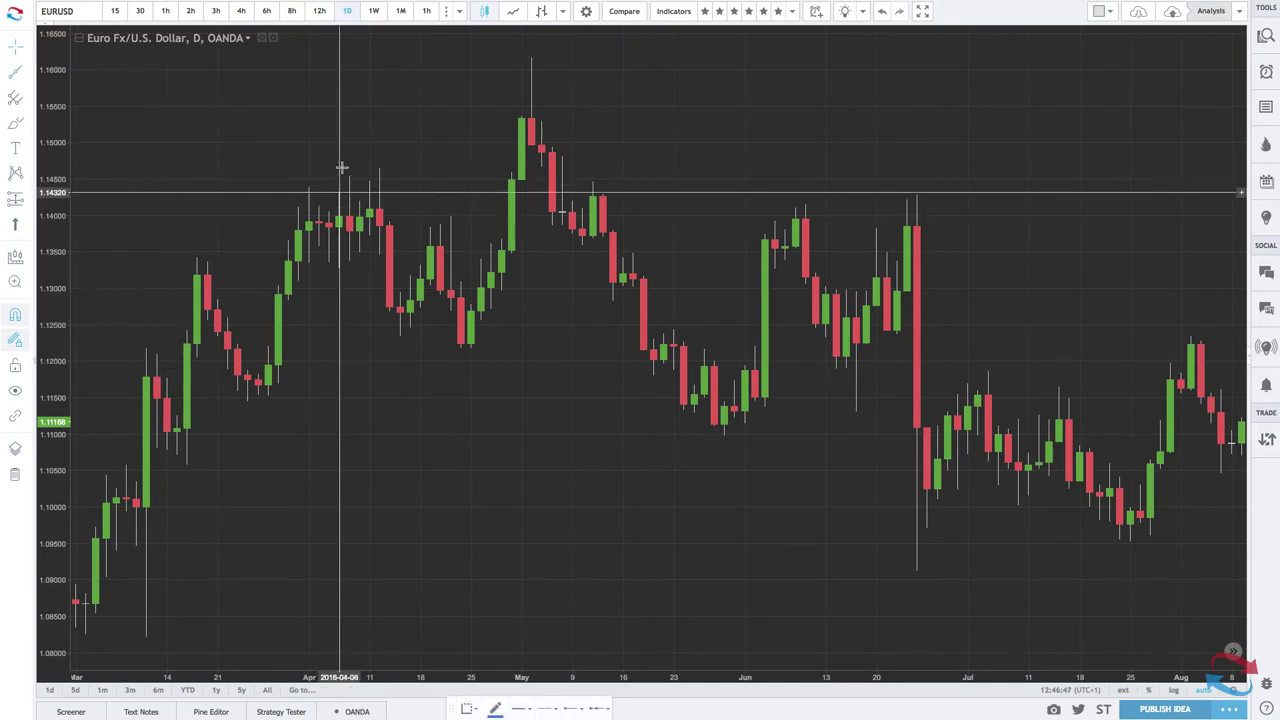
left_click(531, 57)
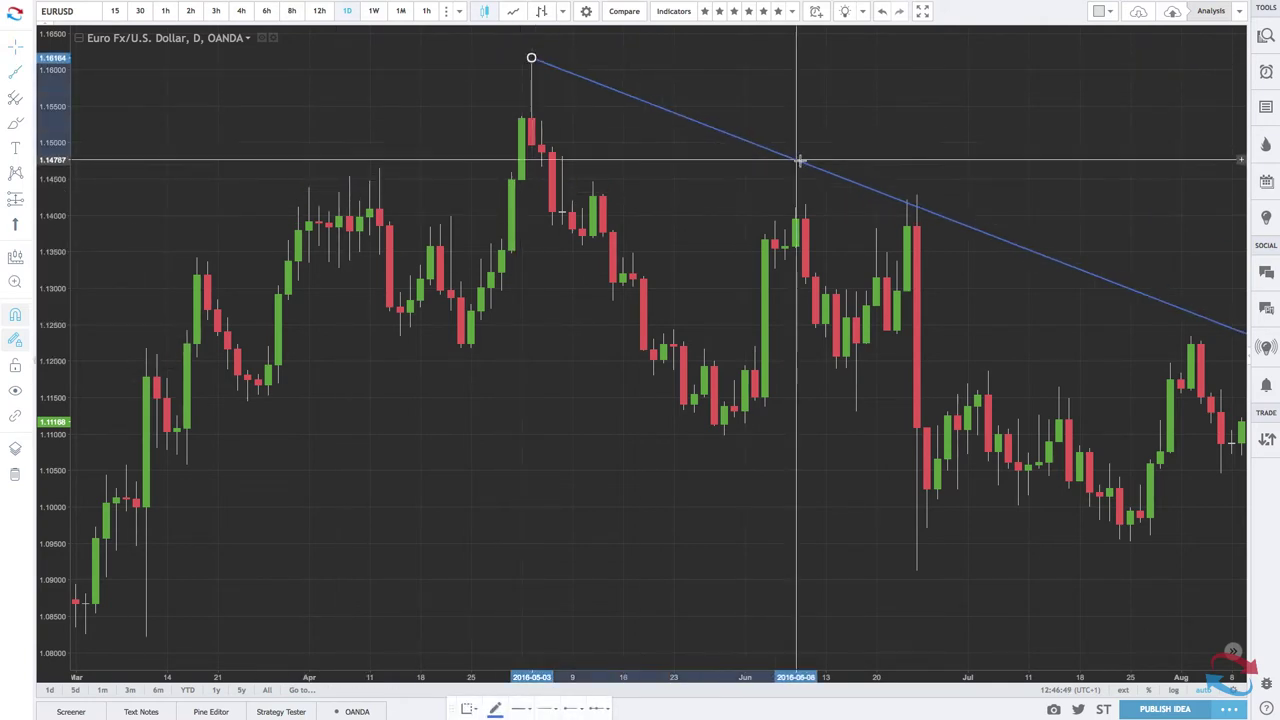
left_click(916, 194)
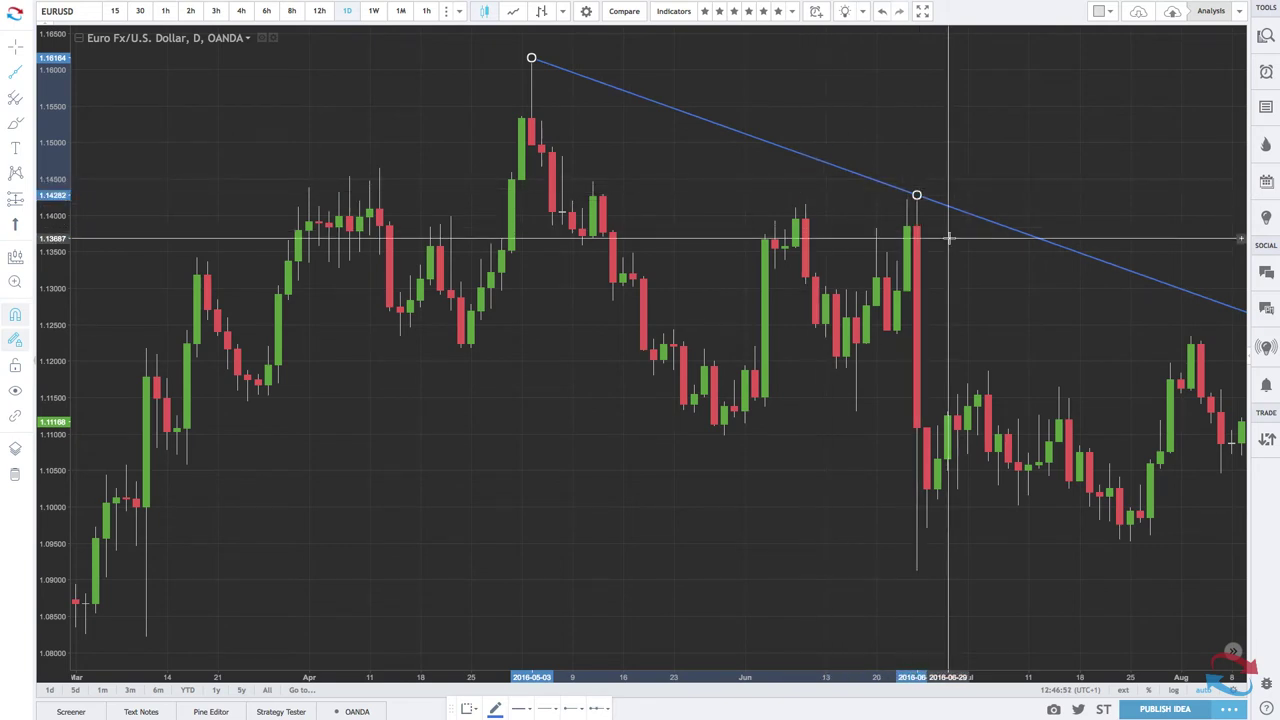
Clone the declining ray and place the copy parallel below it, starting on 3 May 2016 at about 1.1537
scroll(948, 232, "up", 5)
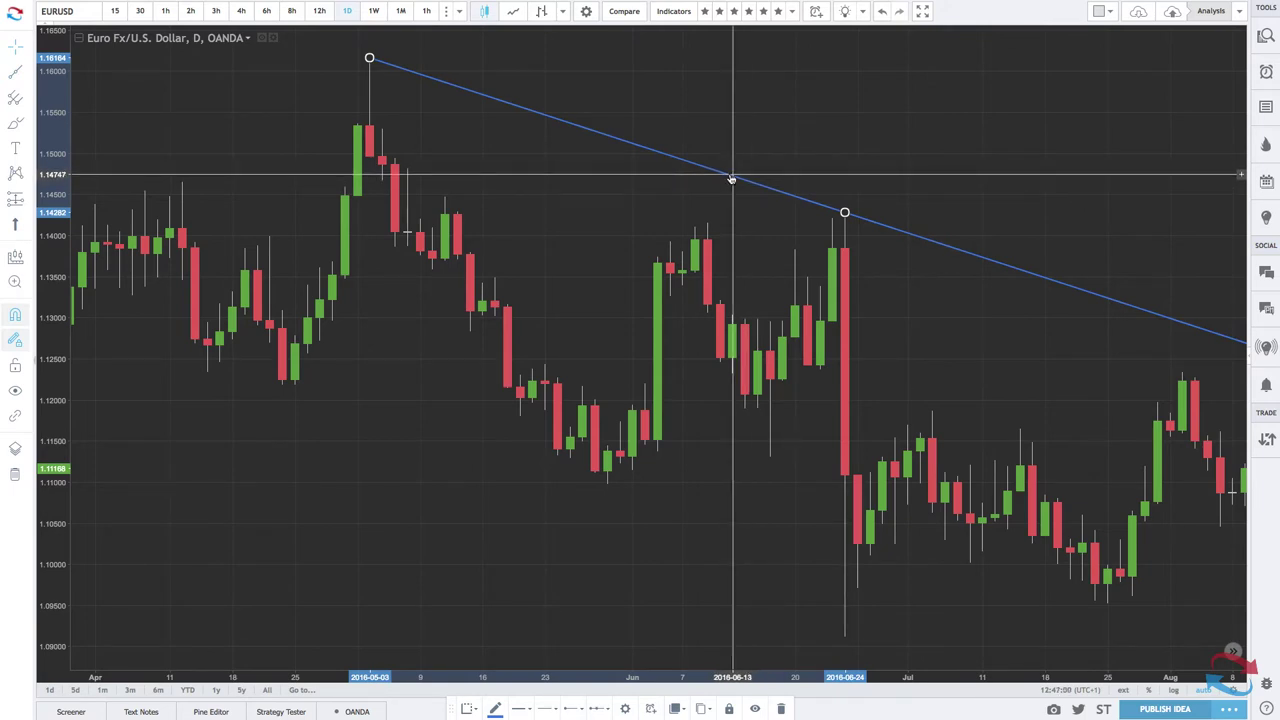
right_click(732, 179)
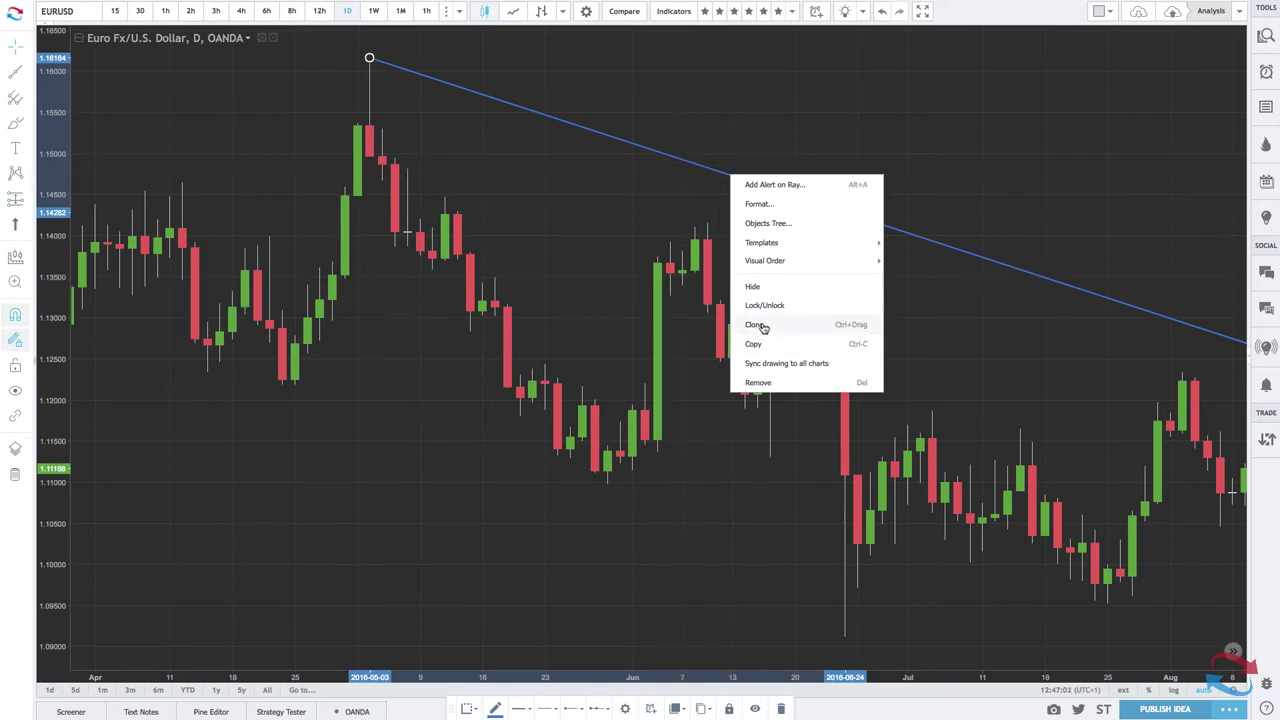
left_click(762, 327)
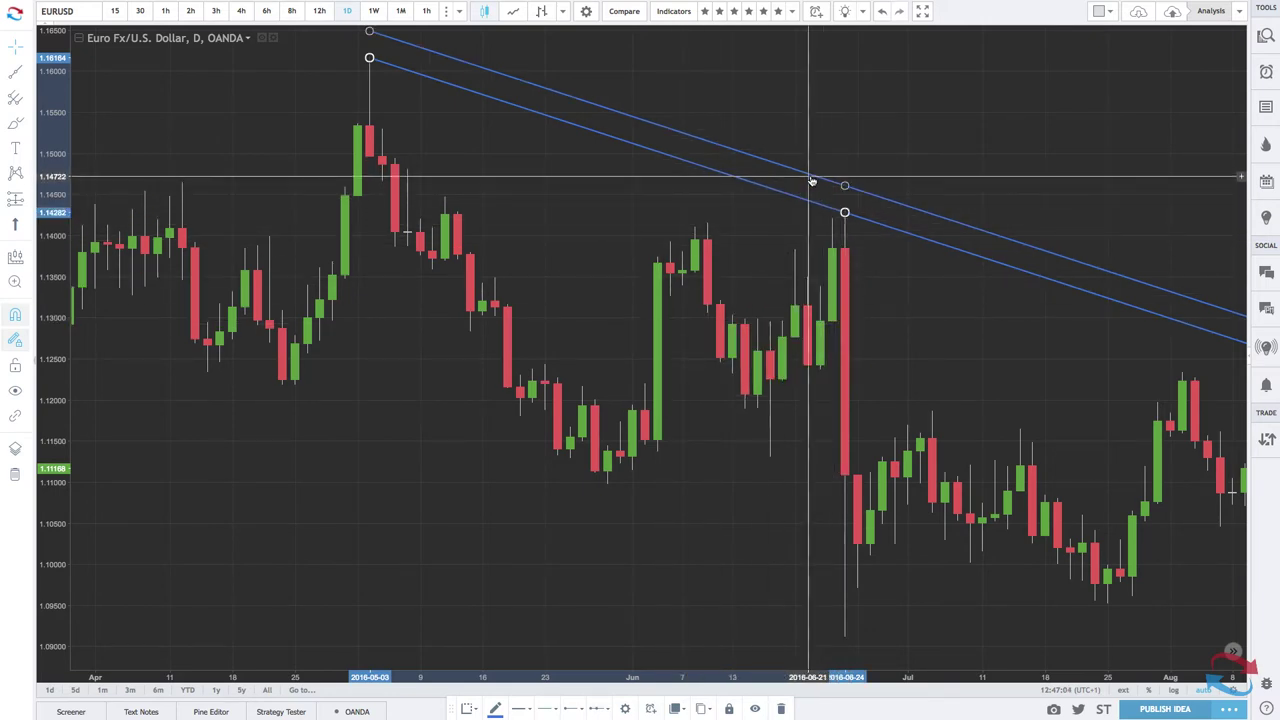
left_click_drag(812, 181, 806, 270)
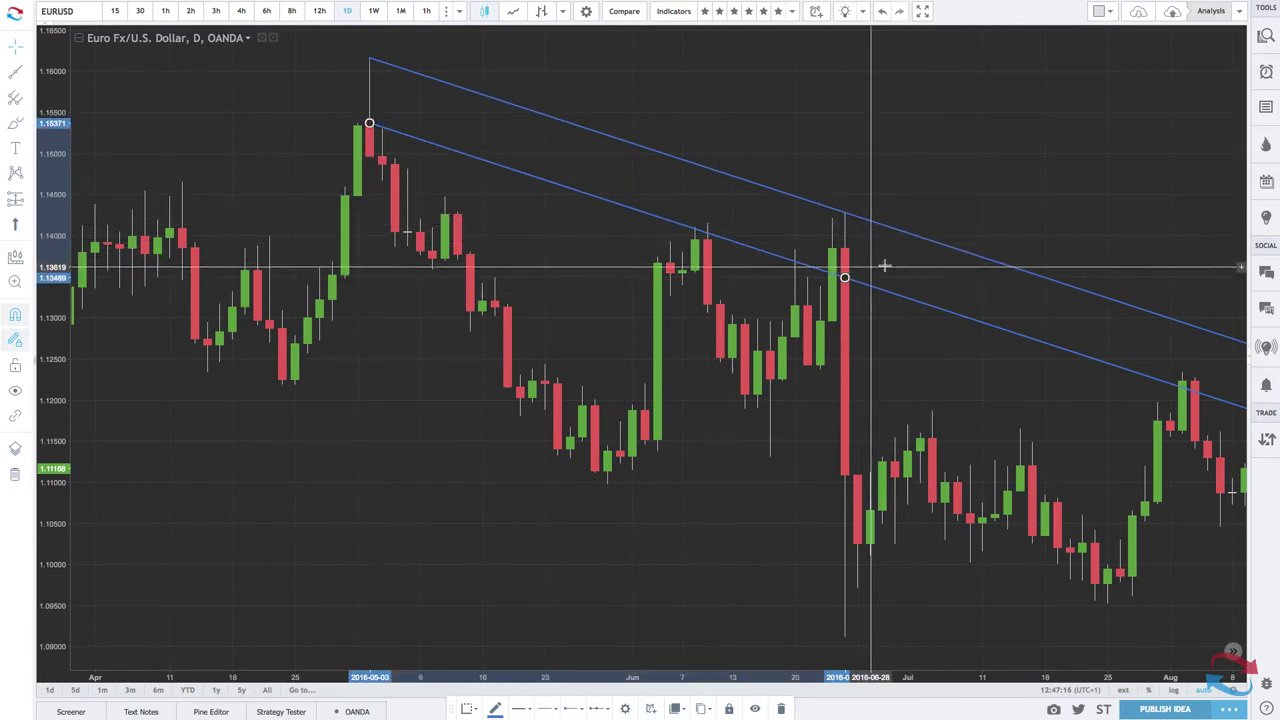
Examine how price reacts to the two declining rays from July through early September 2016
scroll(927, 272, "down", 2)
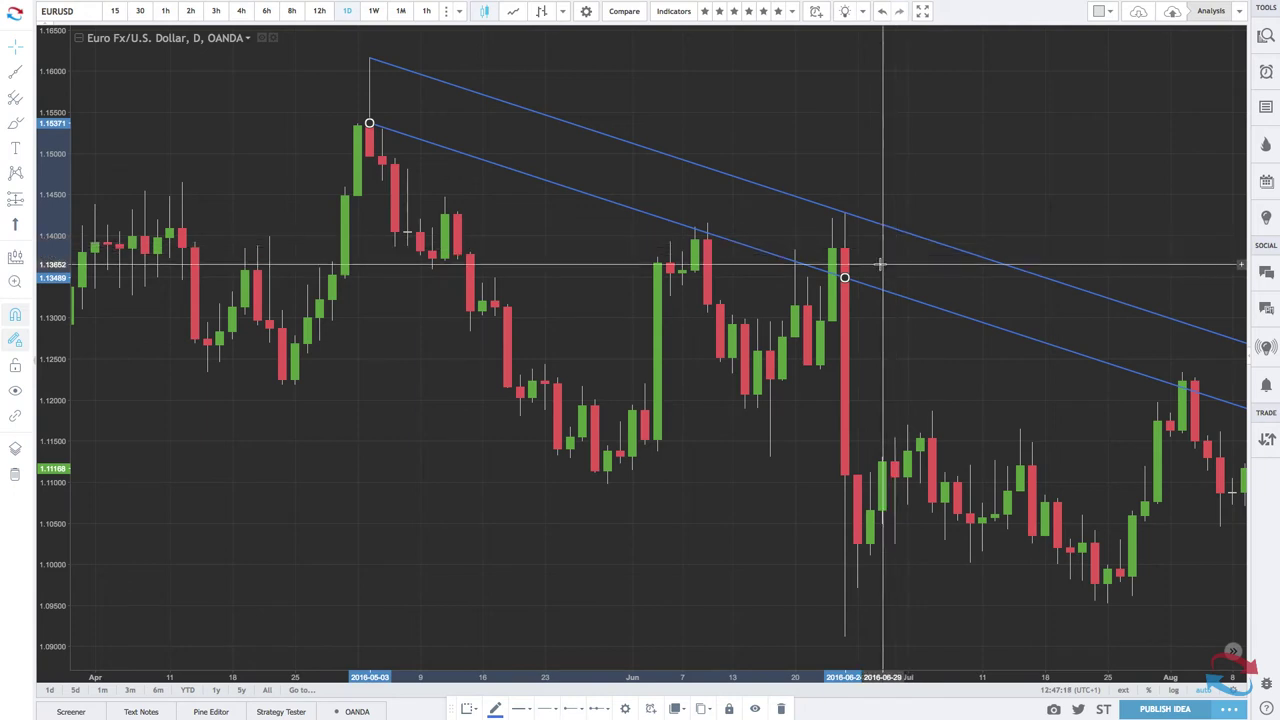
scroll(879, 265, "down", 2)
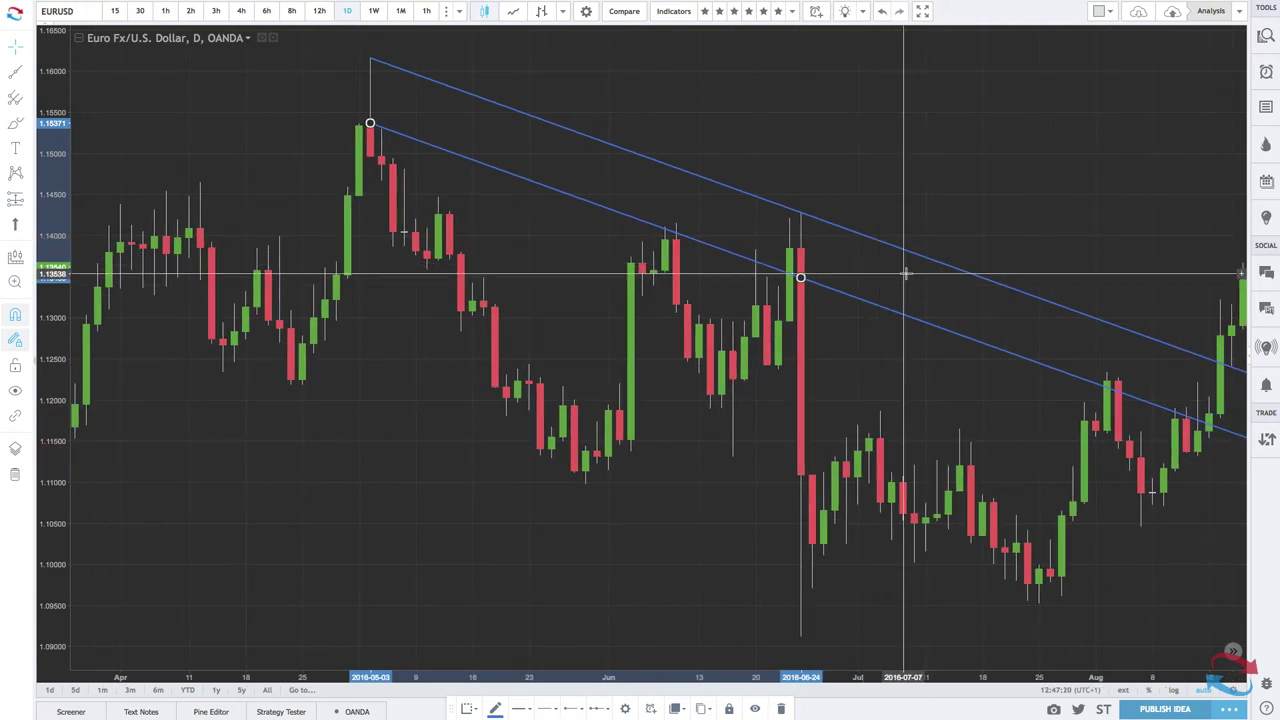
scroll(1049, 357, "up", 1)
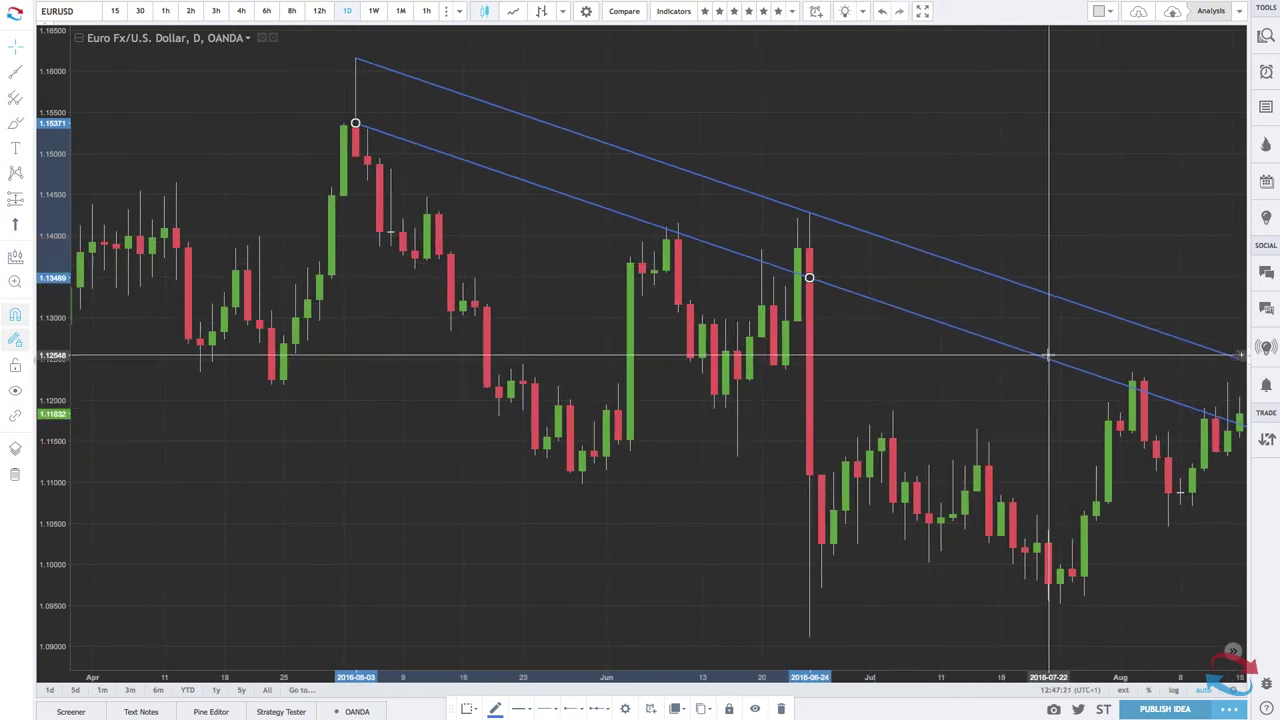
right_click(1140, 382)
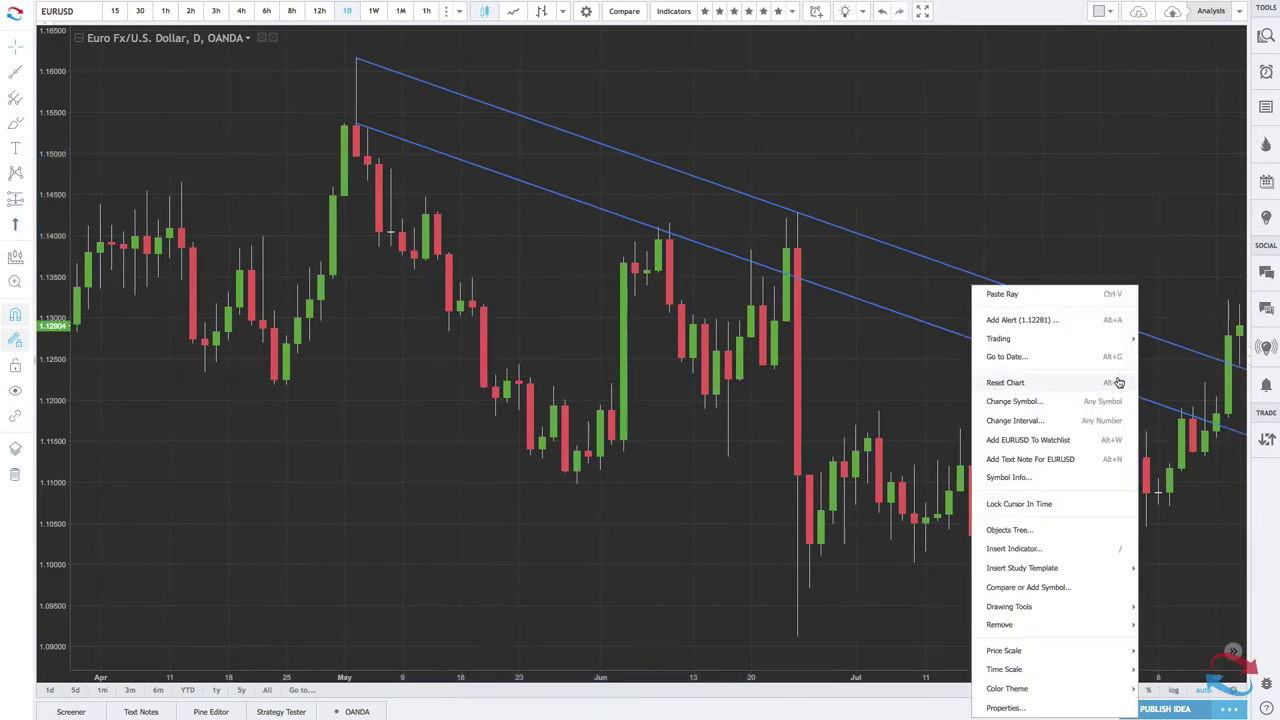
left_click(1077, 211)
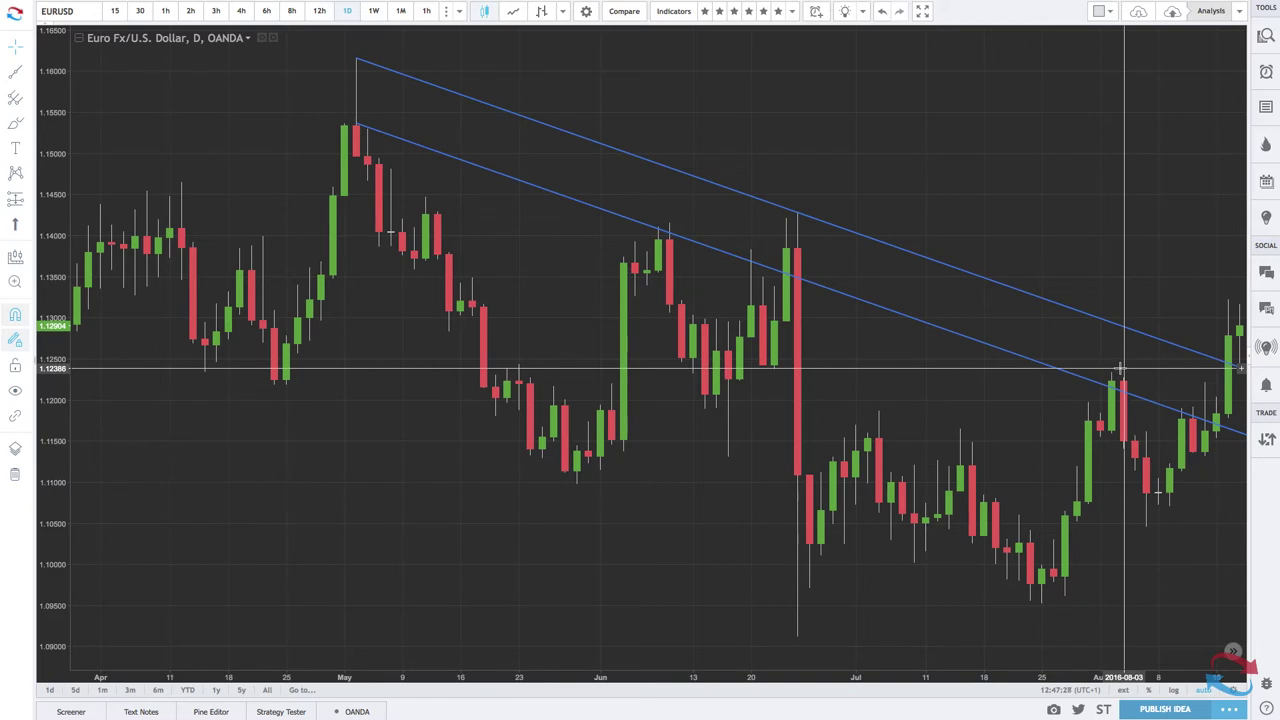
scroll(1143, 522, "up", 3)
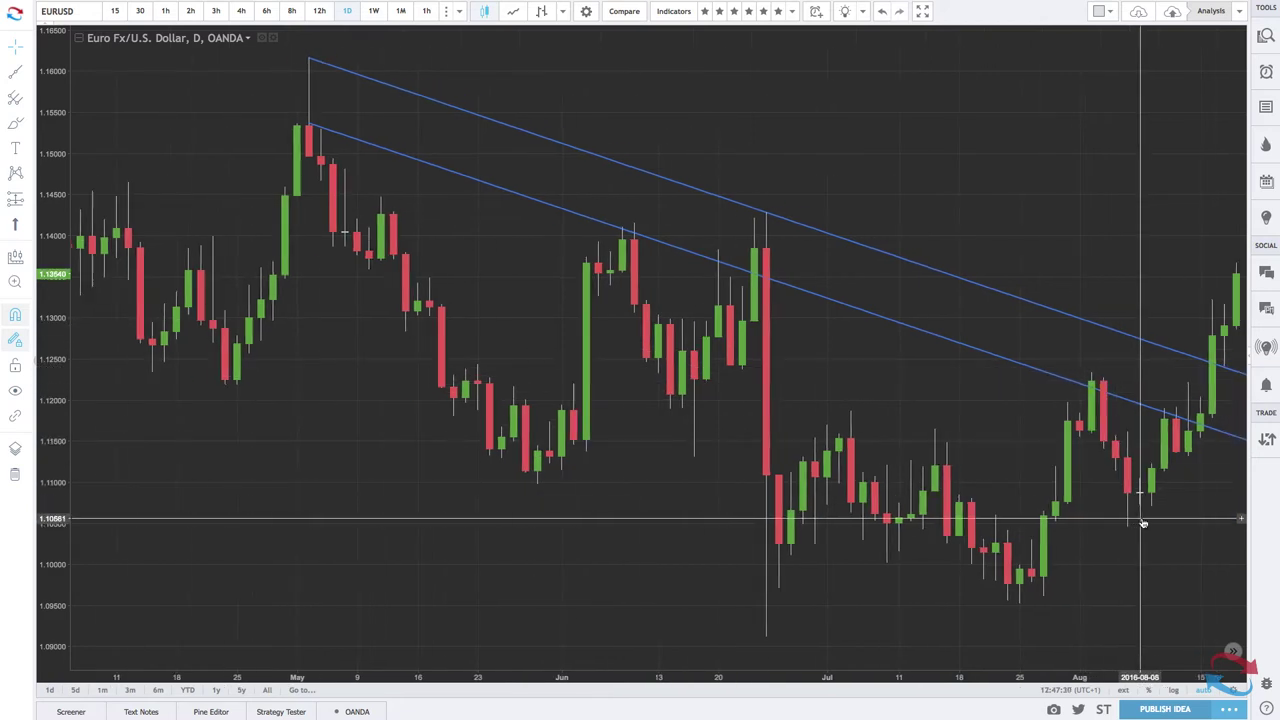
scroll(1143, 522, "right", 2)
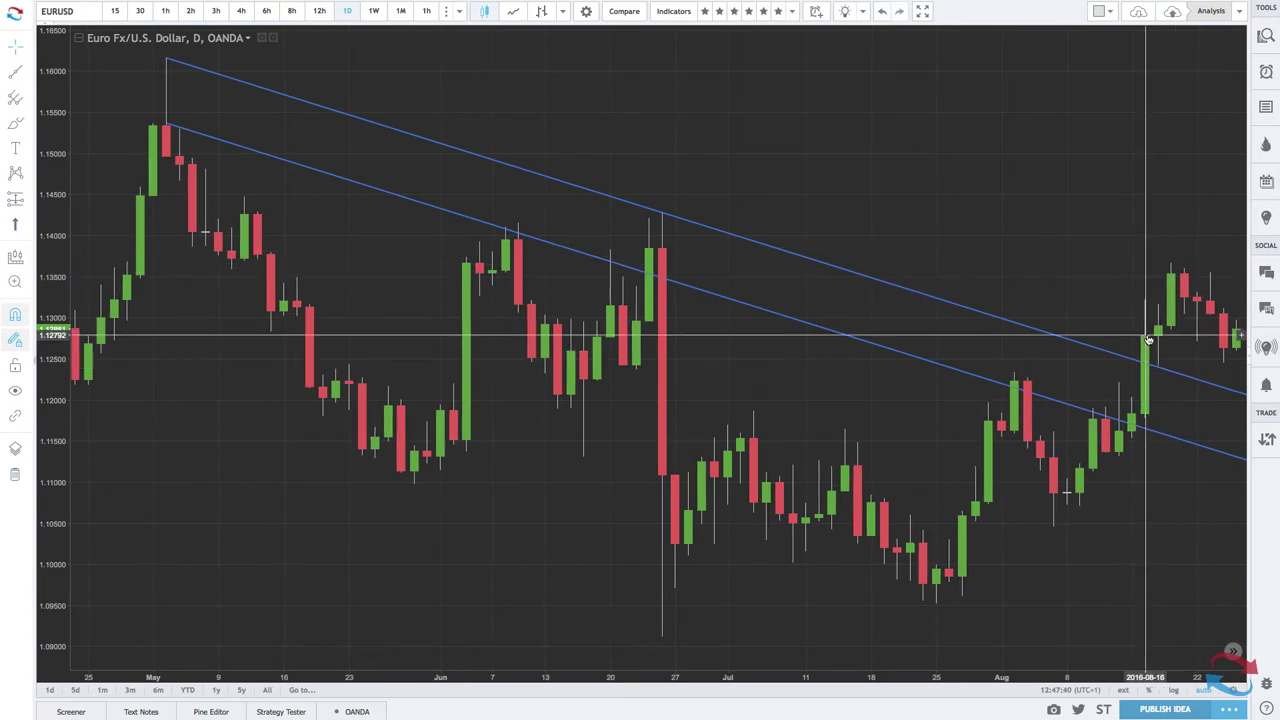
scroll(1150, 320, "down", 4)
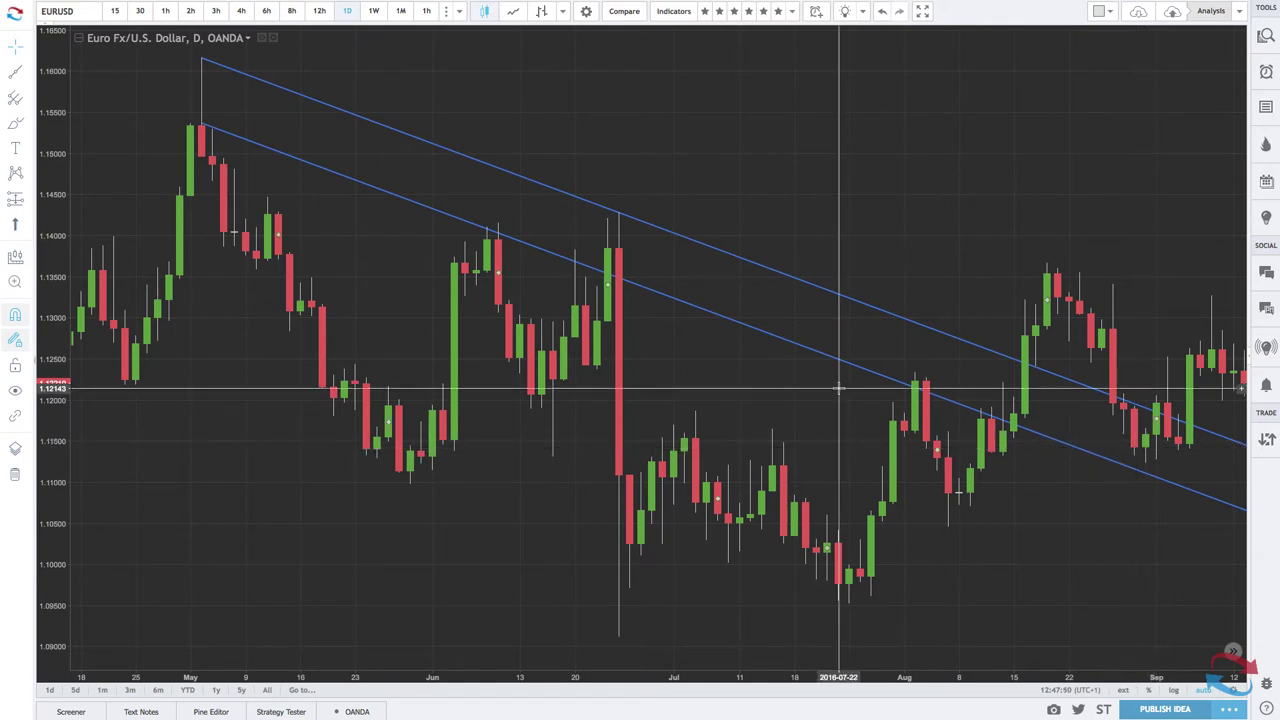
Draw arrows from the 5 August 2016 low up to the 18 August high, and from there down to the 31 August low
left_click(30, 72)
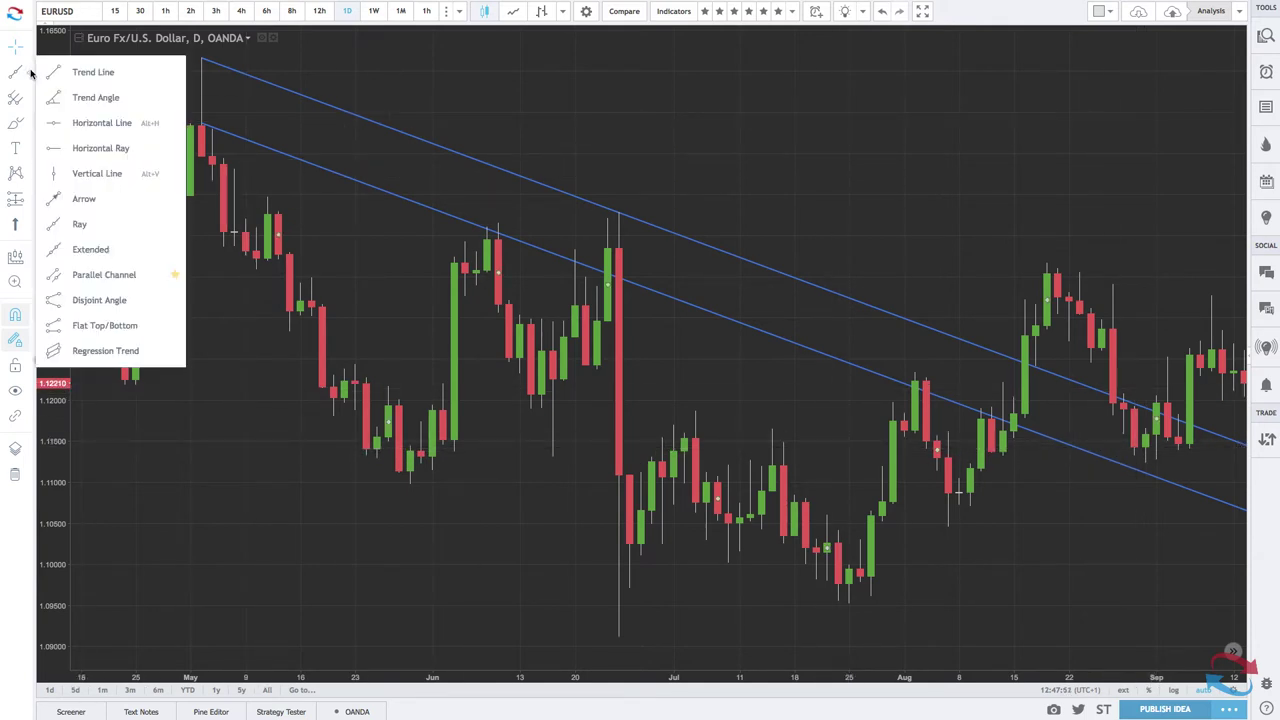
left_click(84, 199)
left_click(948, 527)
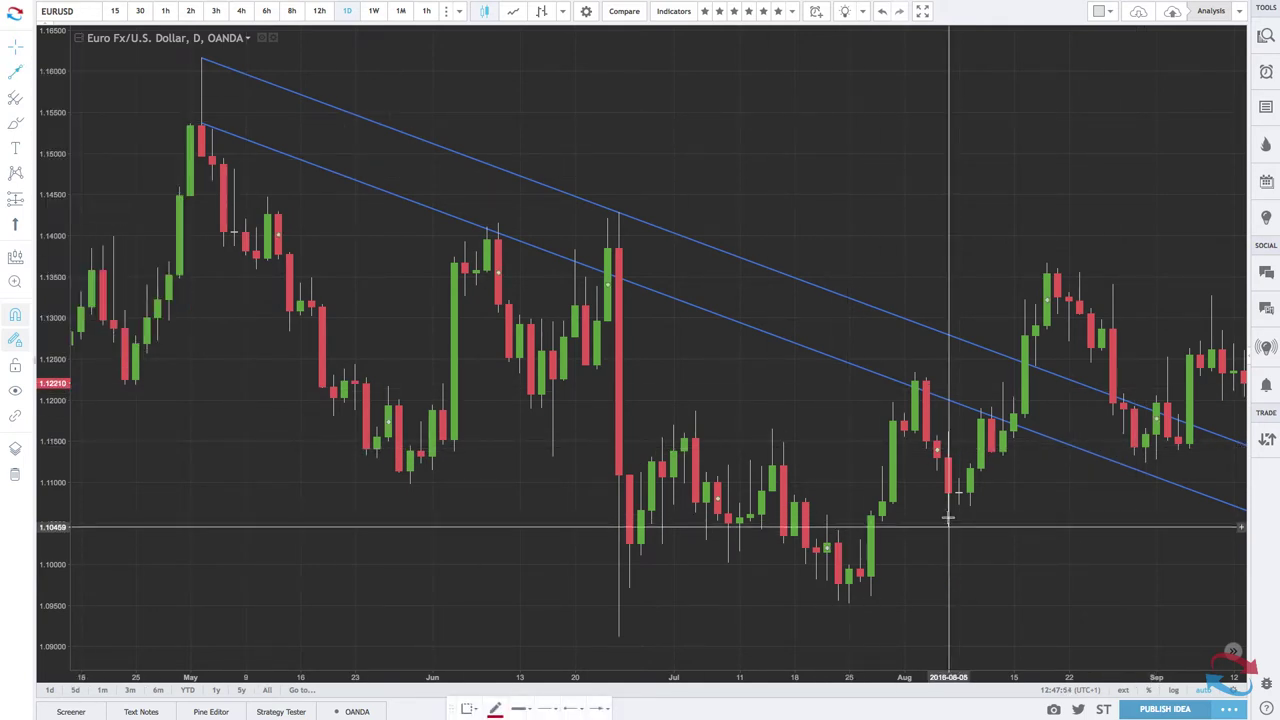
left_click(1046, 263)
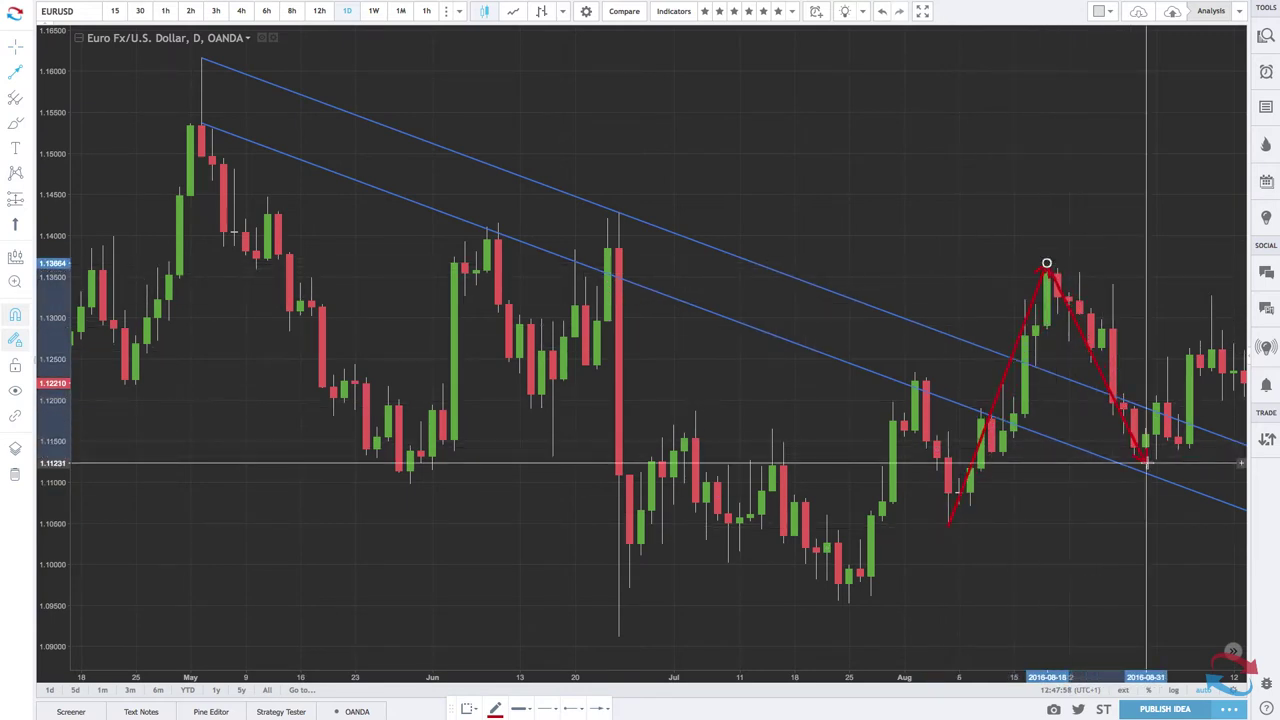
left_click_drag(1143, 460, 920, 406)
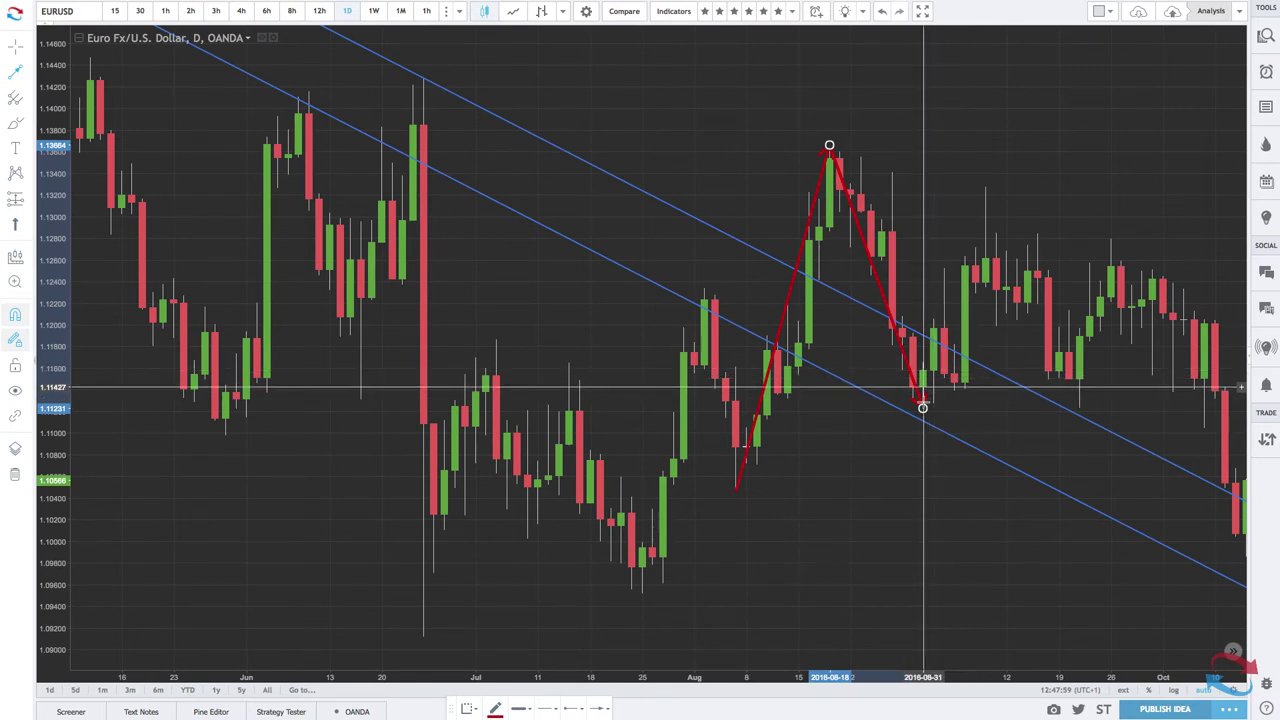
Draw an arrow from the 31 August 2016 low up to the 8 September high at about 1.1327
left_click(922, 408)
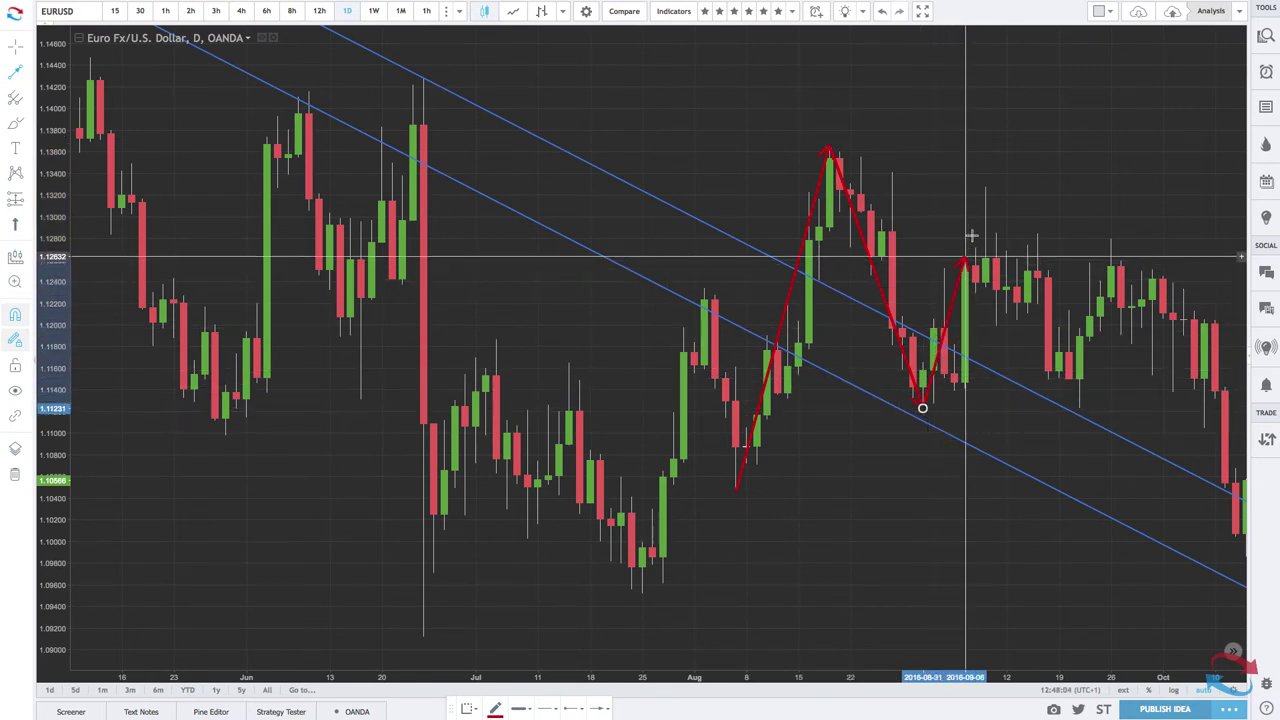
left_click(986, 188)
scroll(1111, 391, "down", 5)
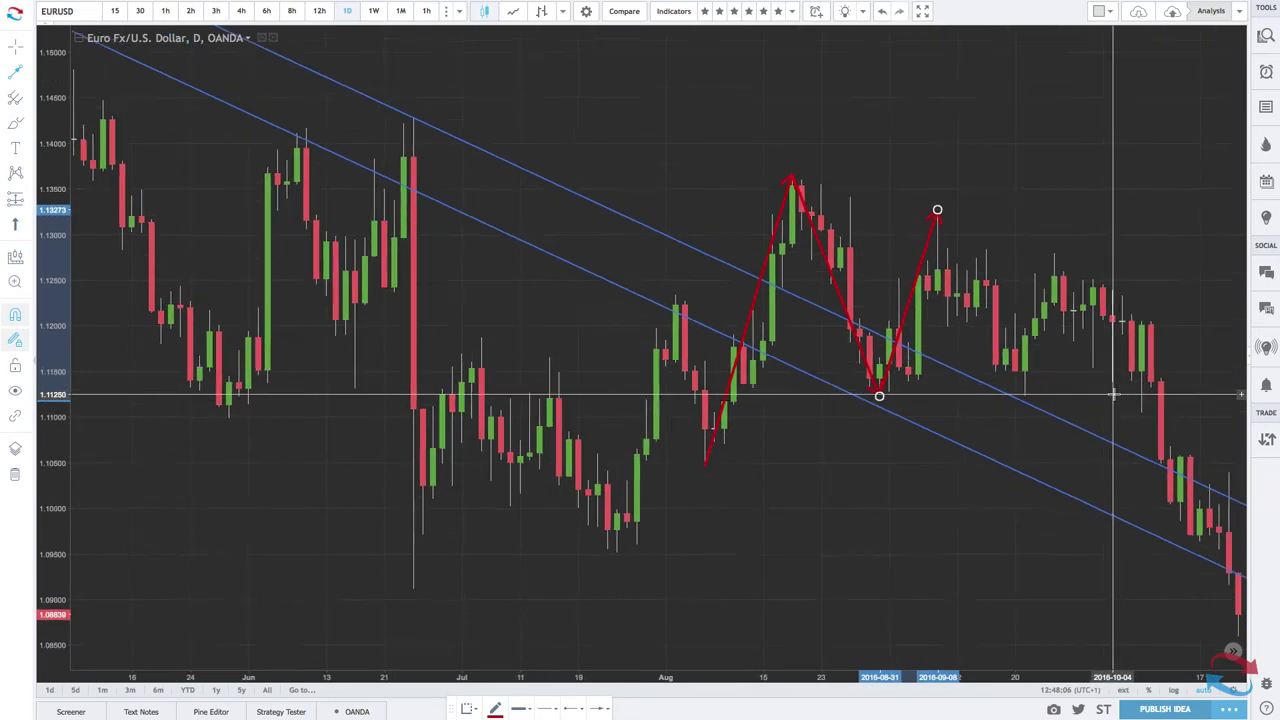
Draw three arrows from the mid-October 2016 low up to about 1.1039, down to 1.0859 on 21 October, and up to 1.0942 on 27 October
scroll(1111, 494, "down", 5)
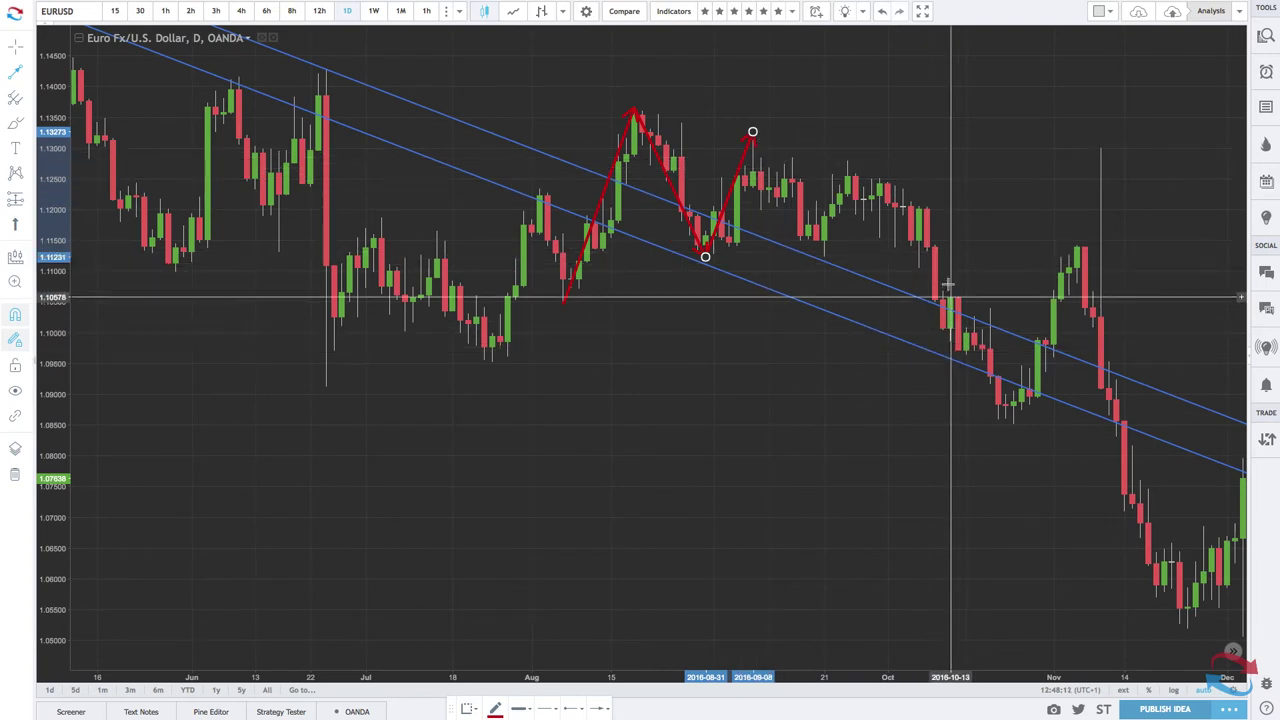
left_click(966, 355)
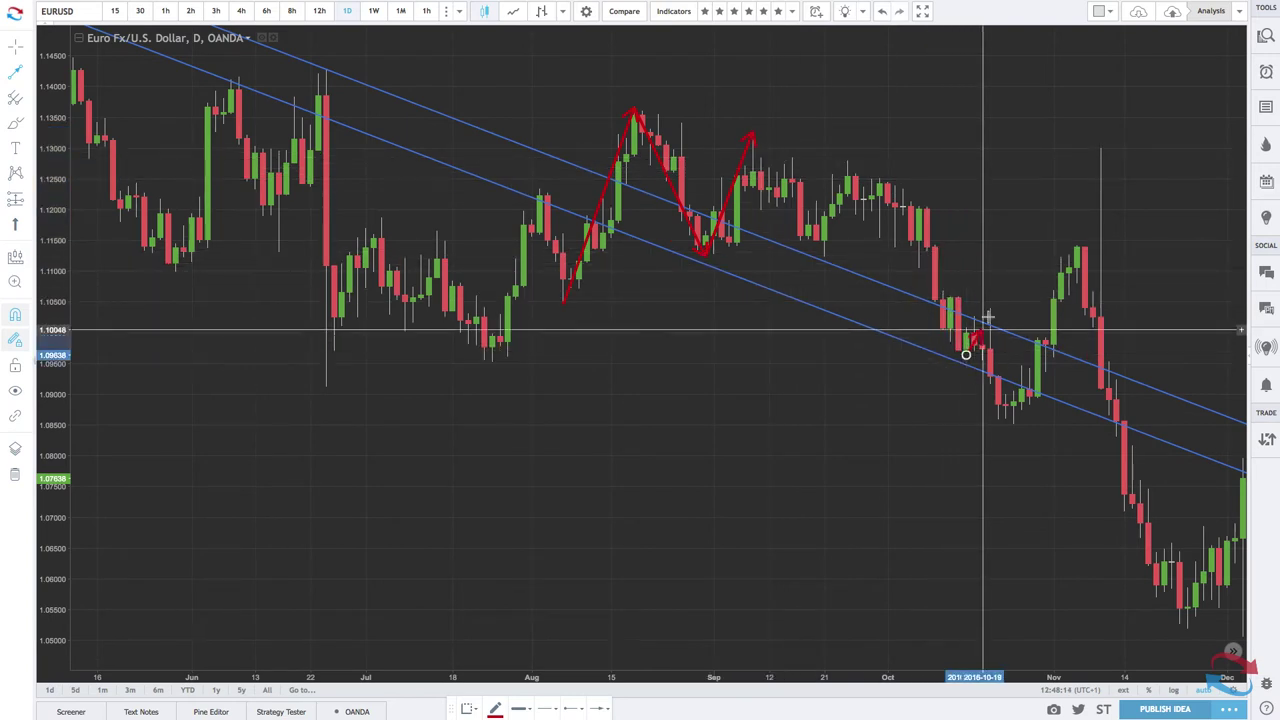
left_click(990, 308)
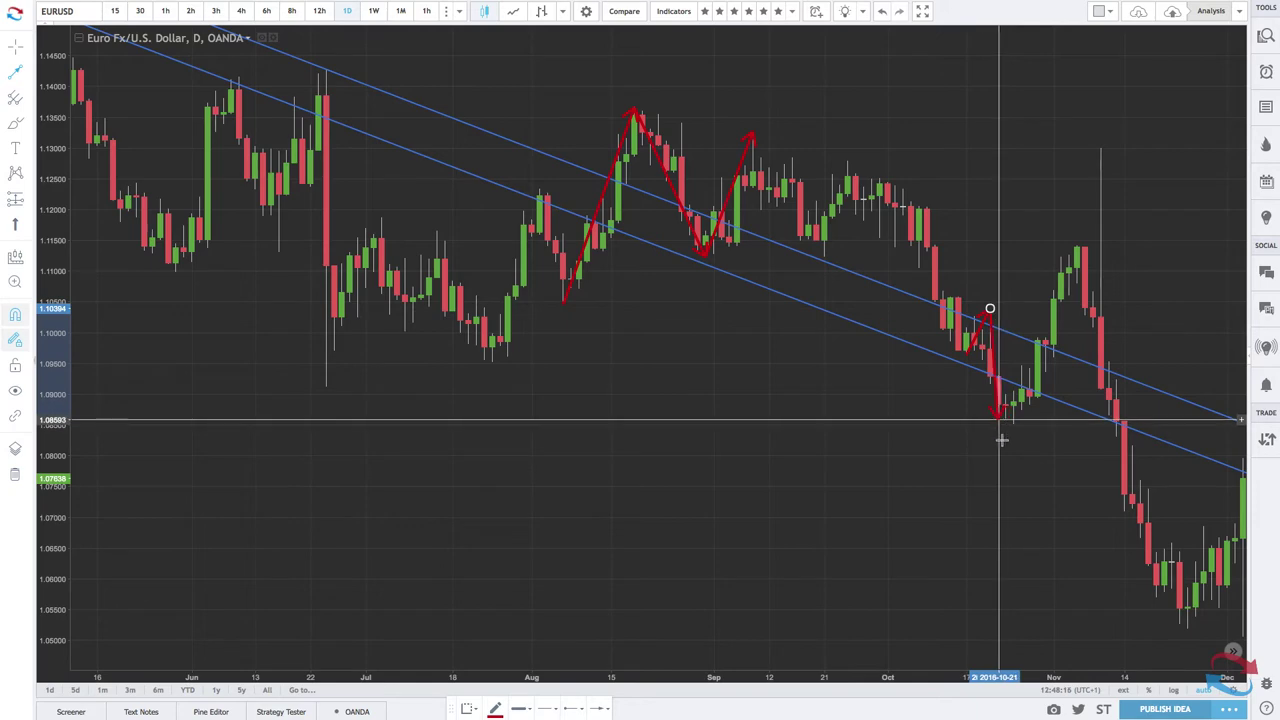
left_click(998, 419)
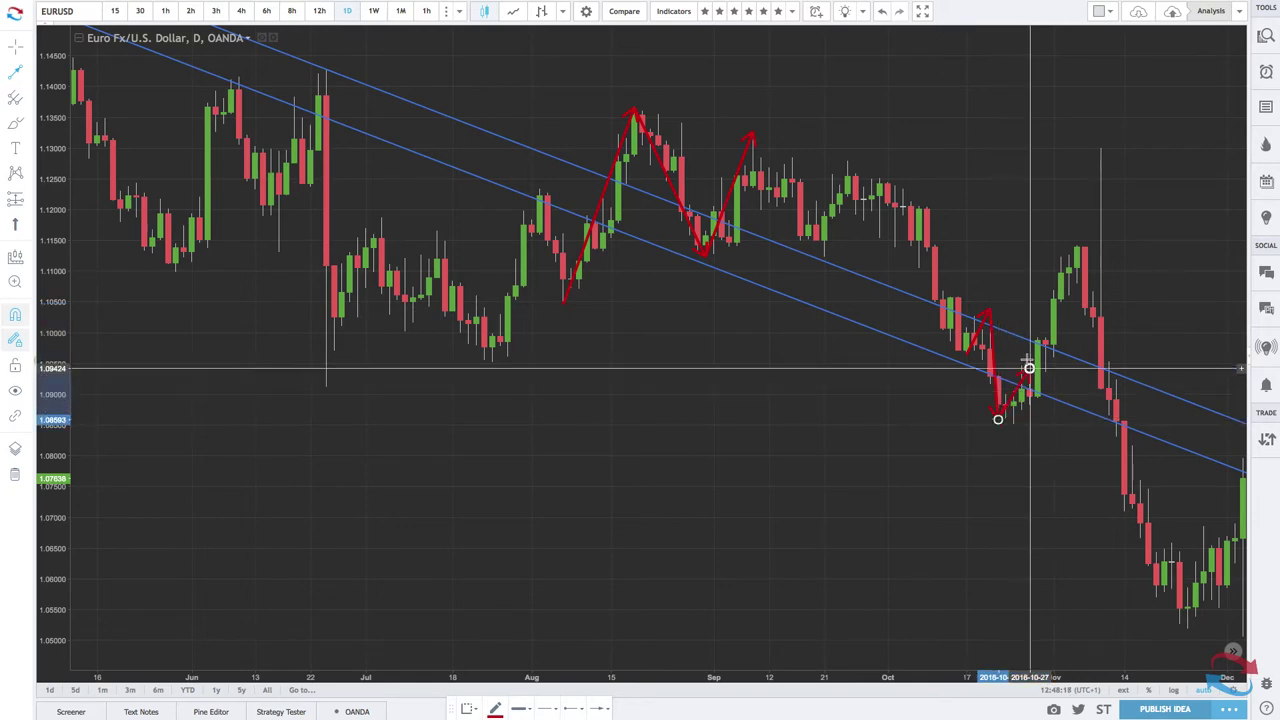
left_click(1029, 368)
scroll(1080, 171, "down", 4)
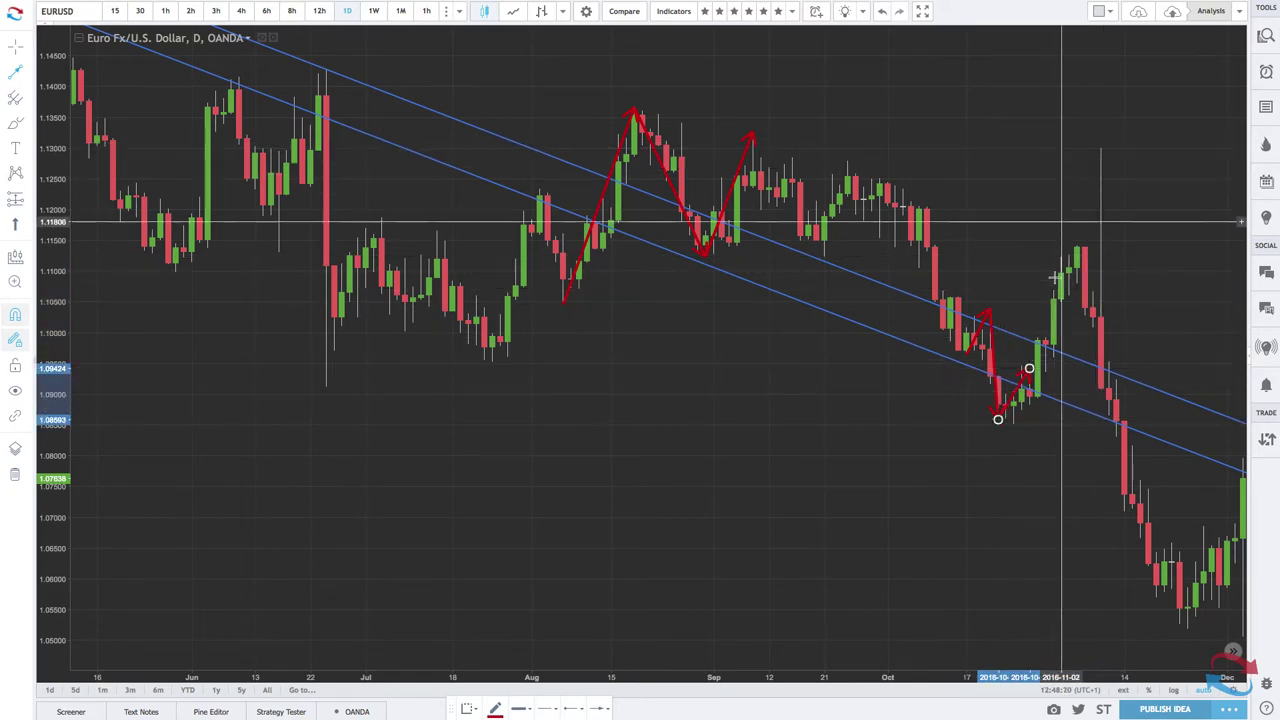
Remove all drawings from the EURUSD chart, including the two declining rays and the red arrows
scroll(1053, 278, "up", 5)
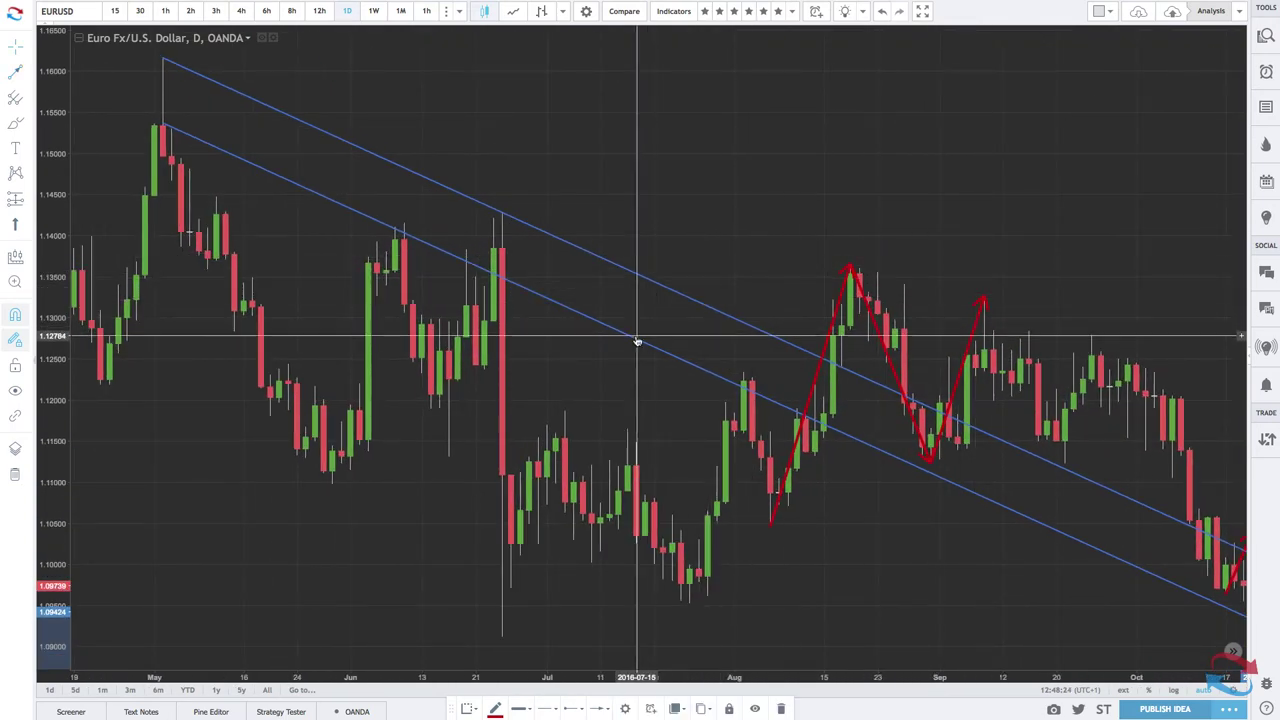
right_click(721, 210)
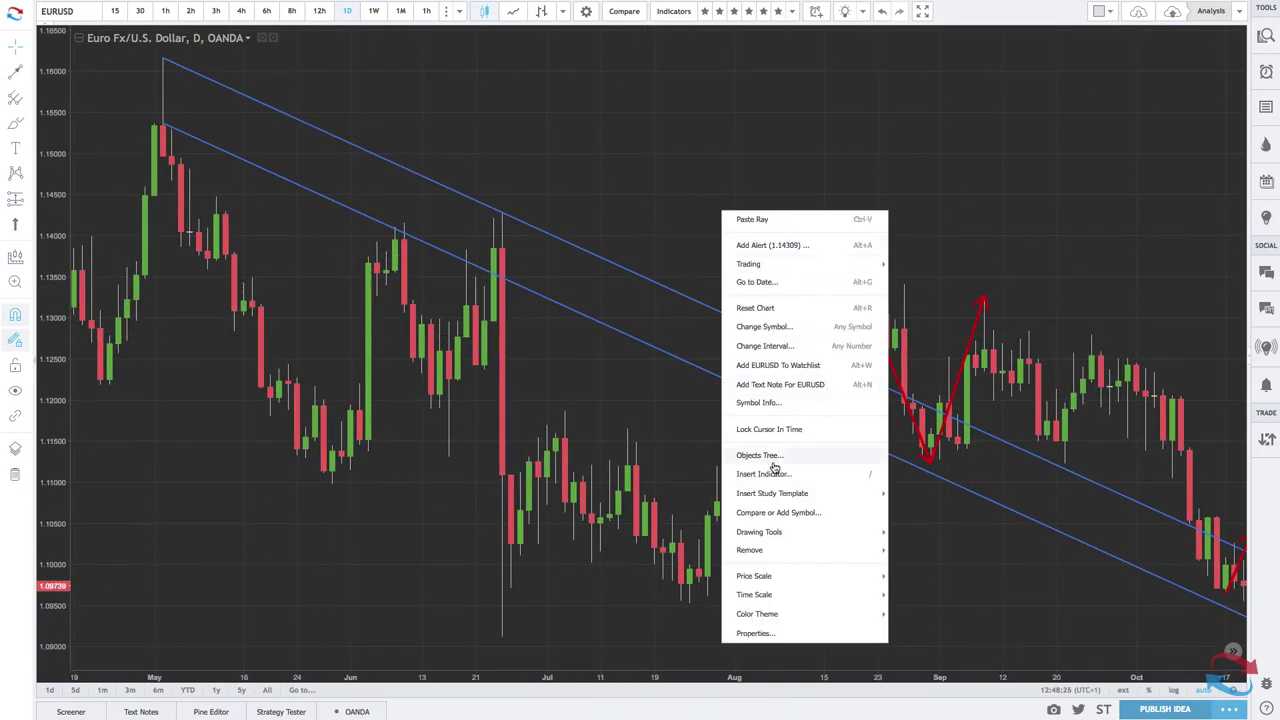
mouse_move(768, 553)
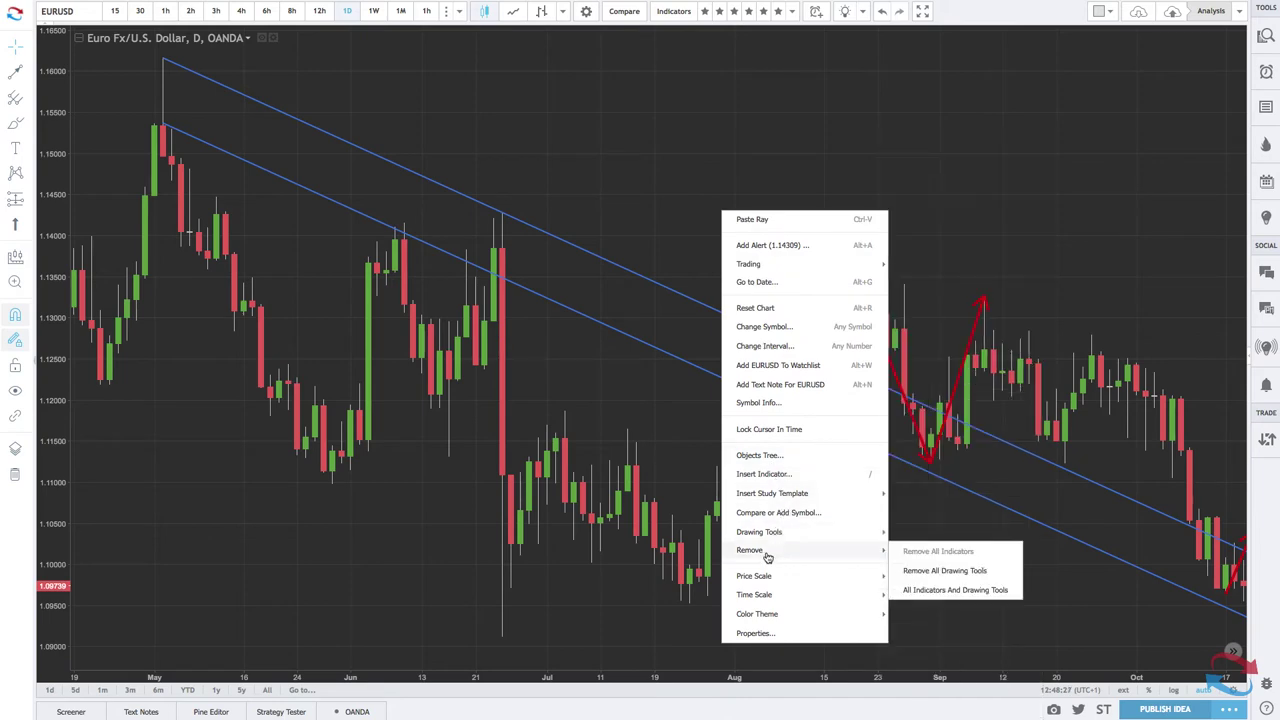
left_click(928, 572)
Draw a parallel channel from the 3 May 2016 high through the 24 June high at 1.1428, with its lower edge starting at about 1.1534
scroll(706, 390, "down", 5)
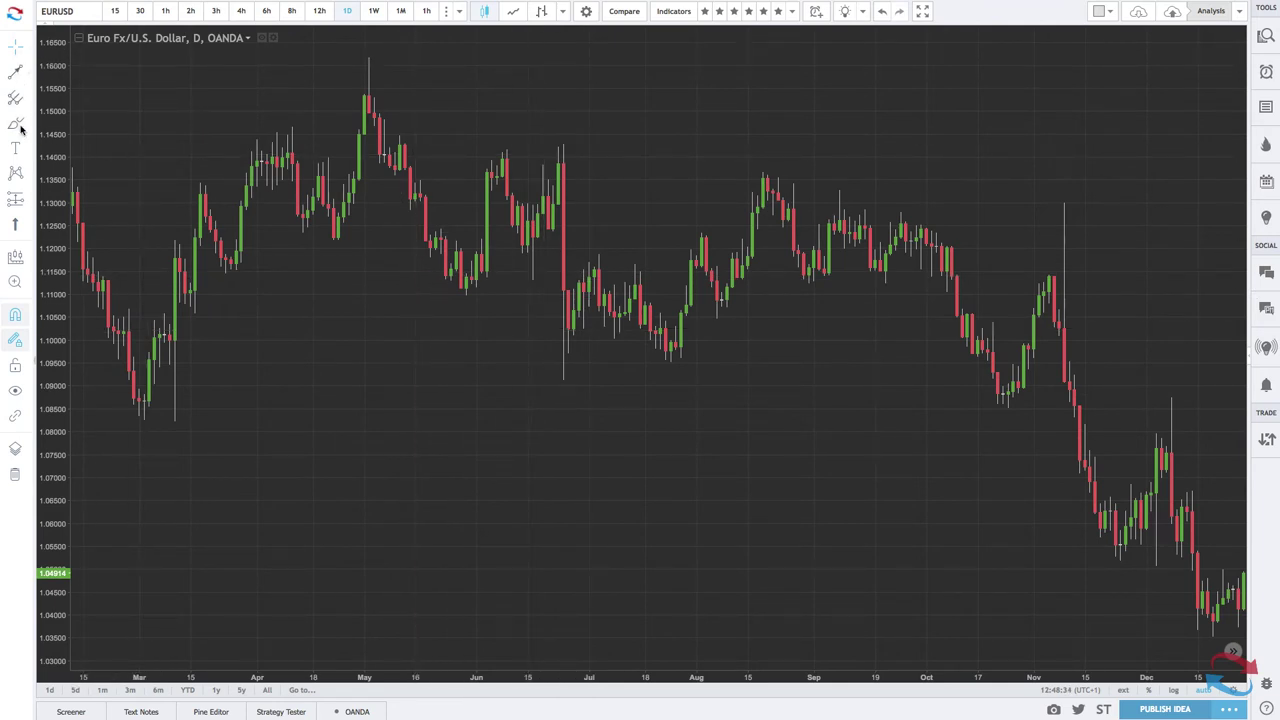
left_click(26, 70)
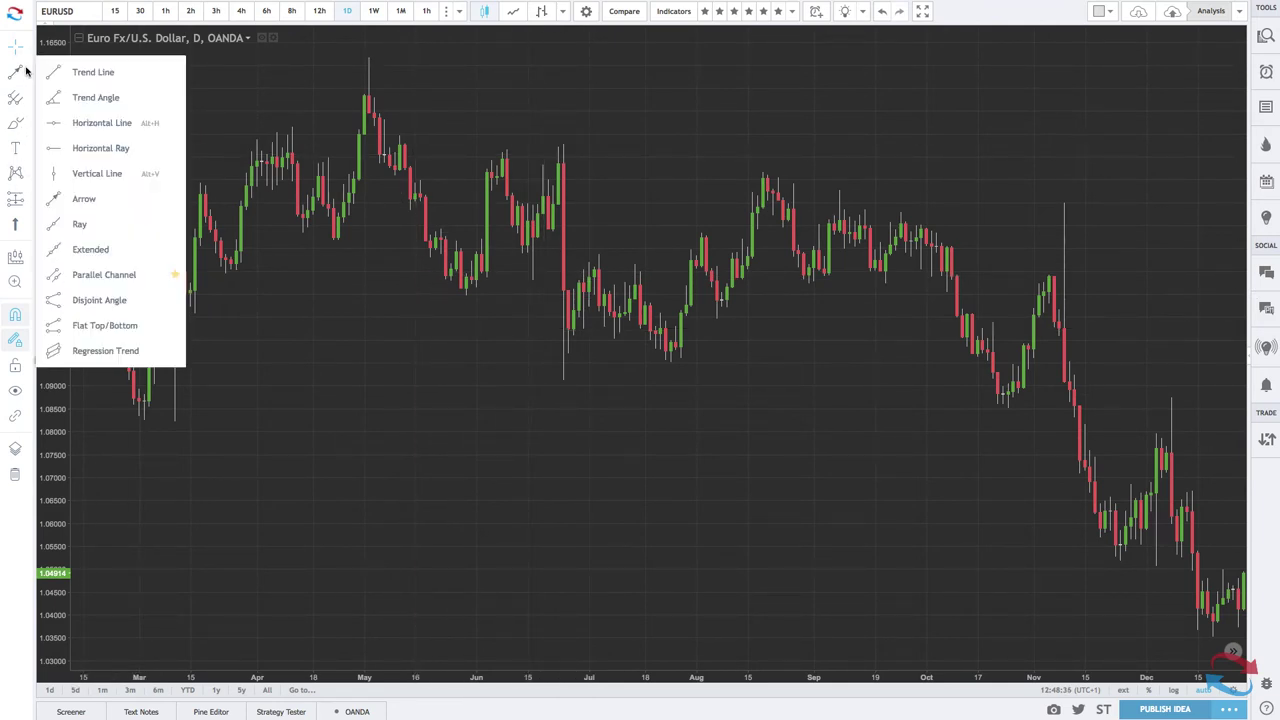
left_click(88, 275)
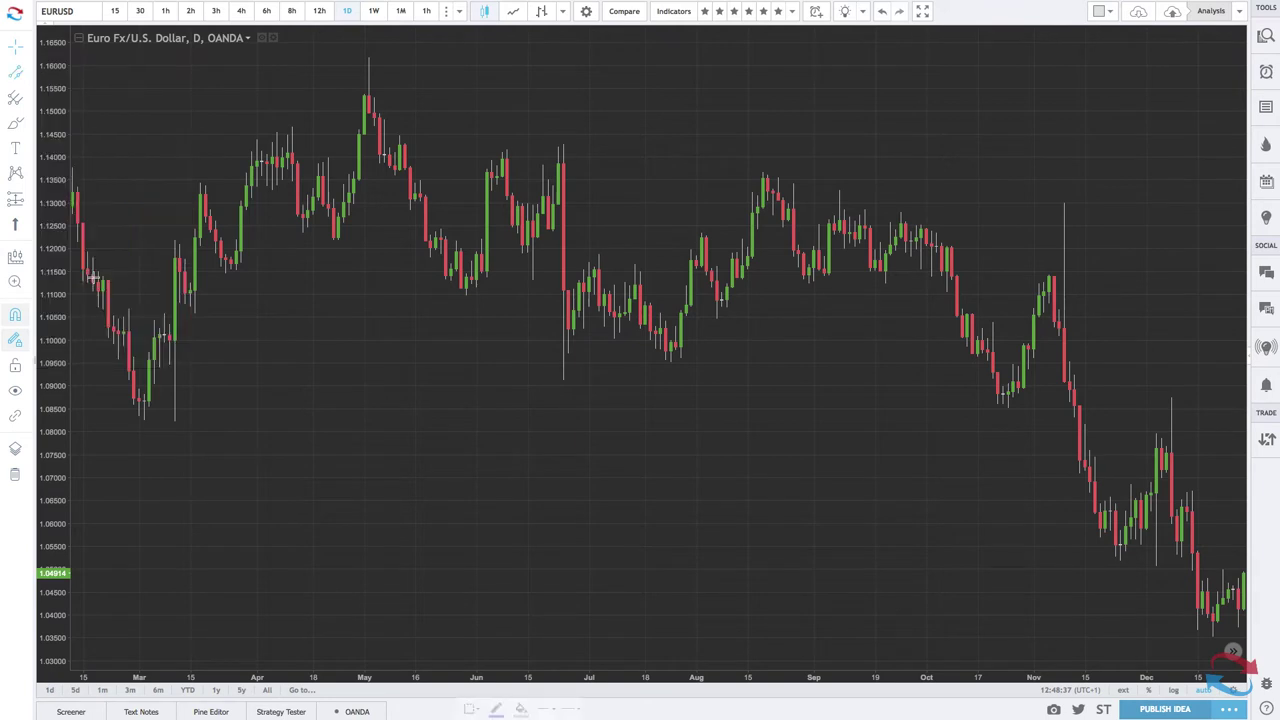
left_click(368, 58)
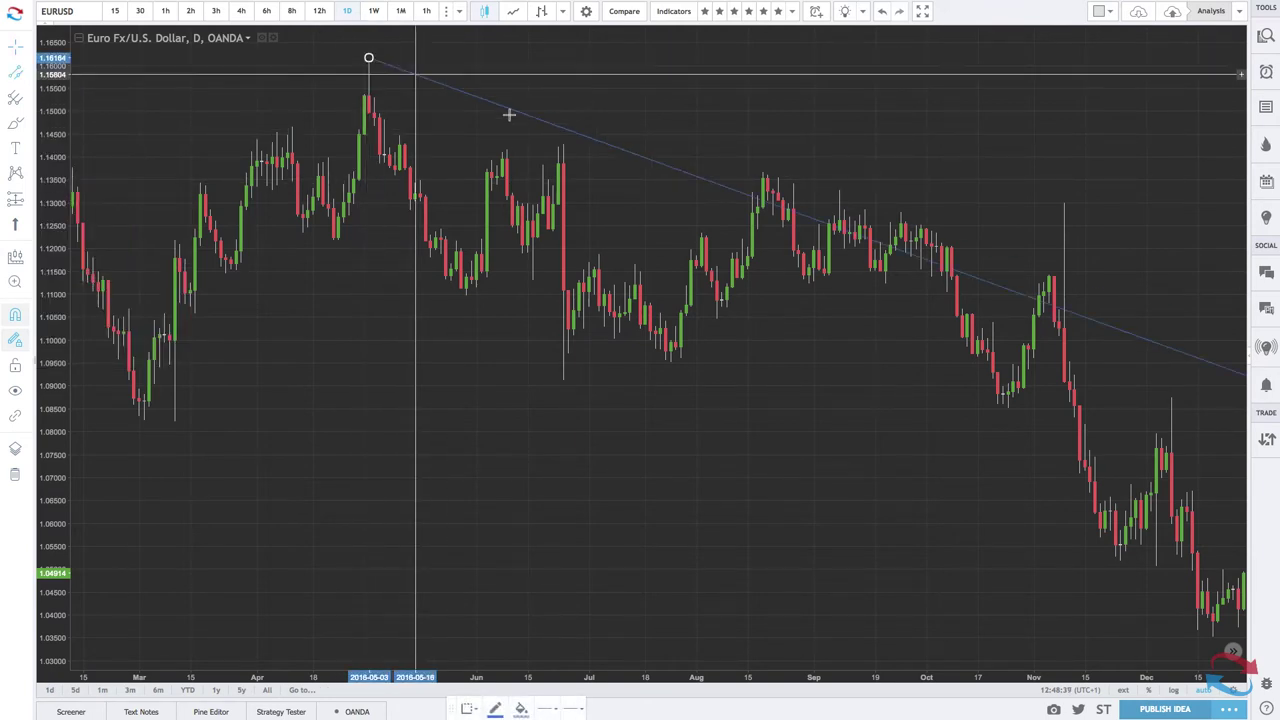
left_click(563, 144)
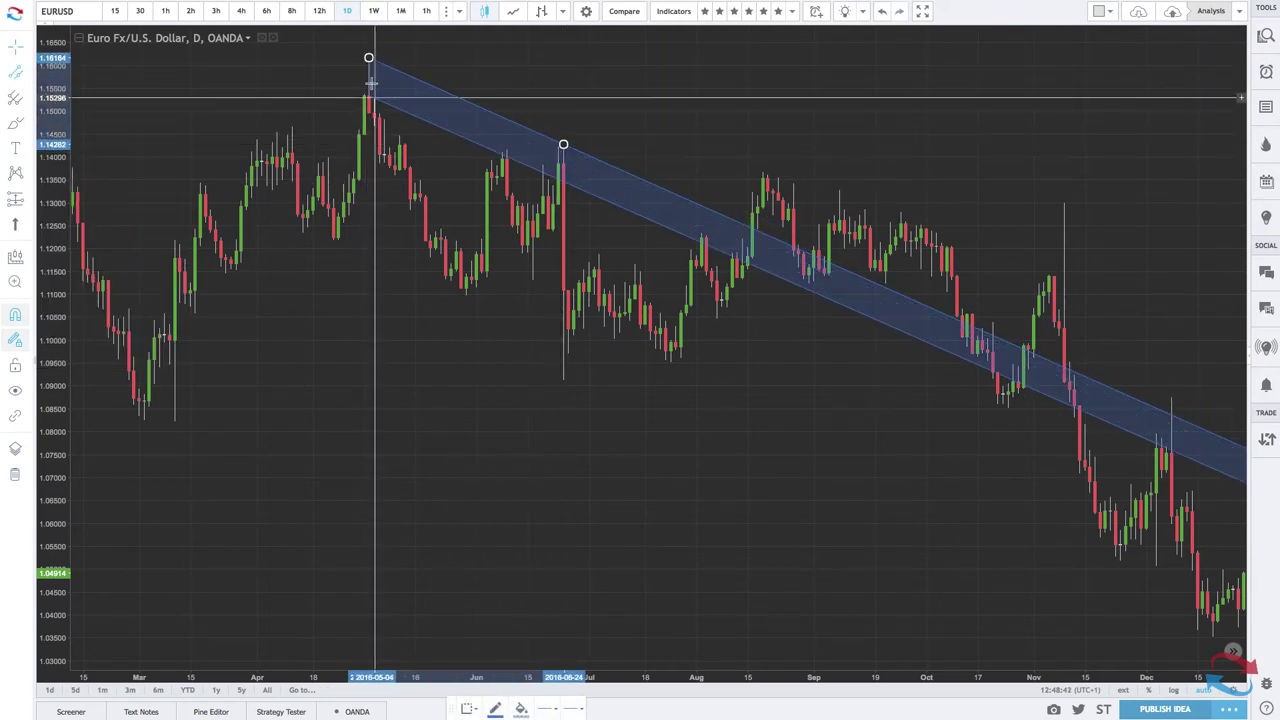
left_click(368, 88)
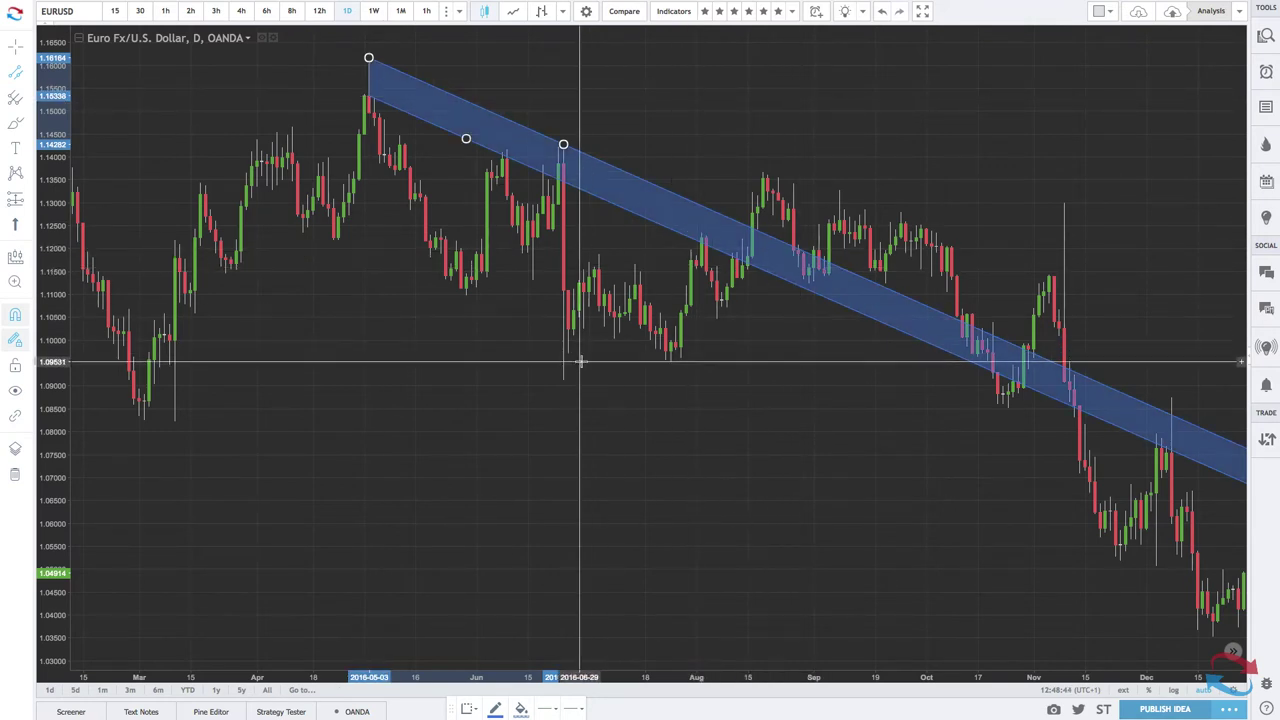
Place a horizontal ray at the 24 June 2016 low, at about 1.0912
left_click(28, 75)
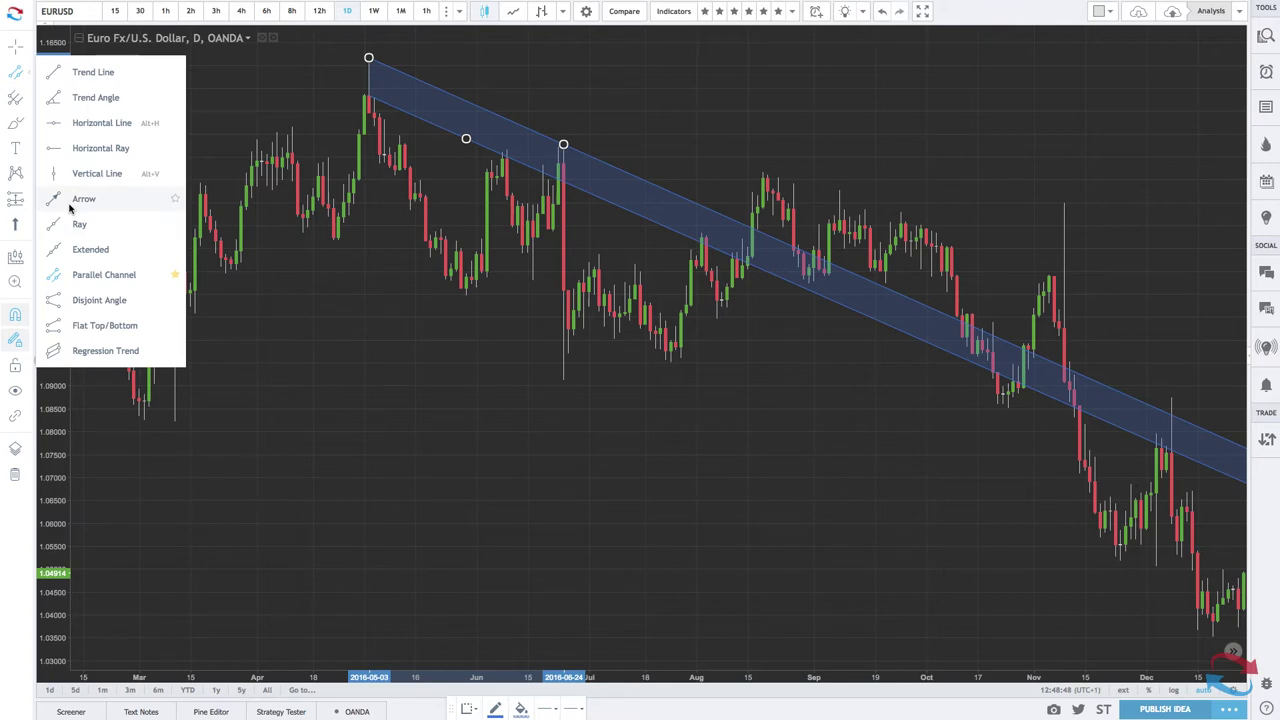
left_click(78, 150)
left_click(563, 380)
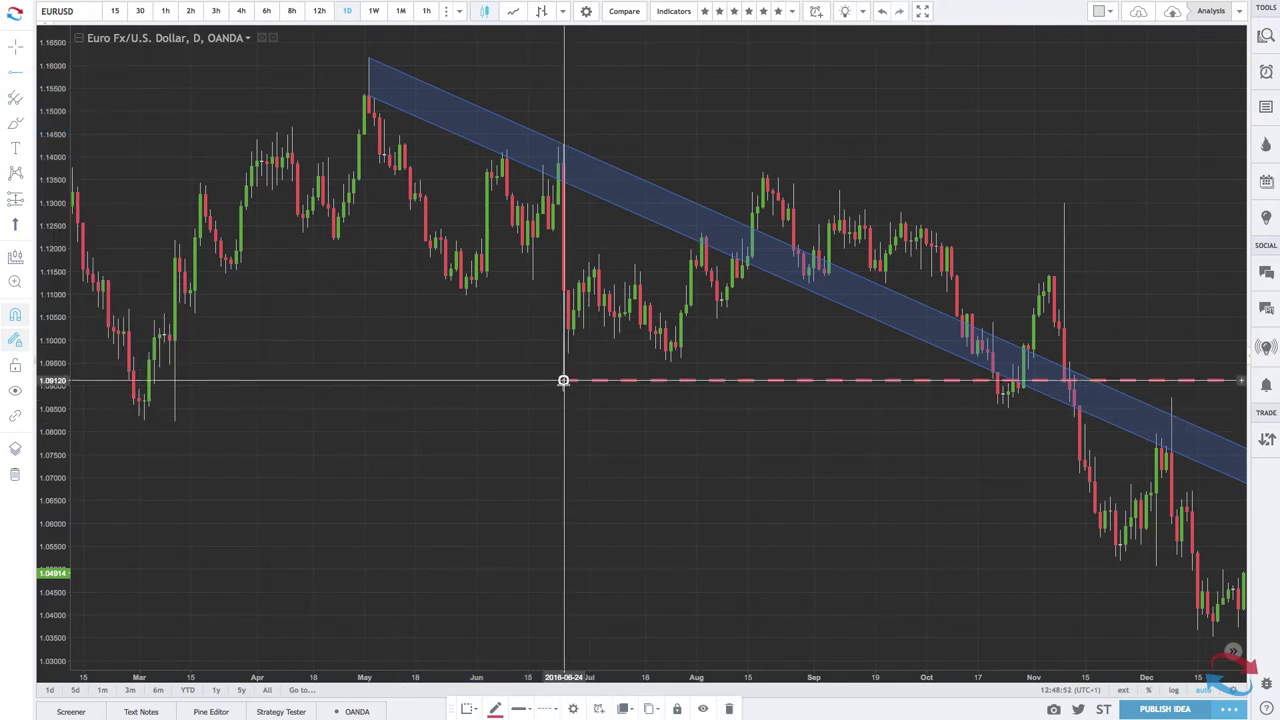
Draw arrows from the 3 May 2016 high down to the 30 May low, up to the 24 June high, and down to the 24 June low
scroll(818, 477, "up", 3)
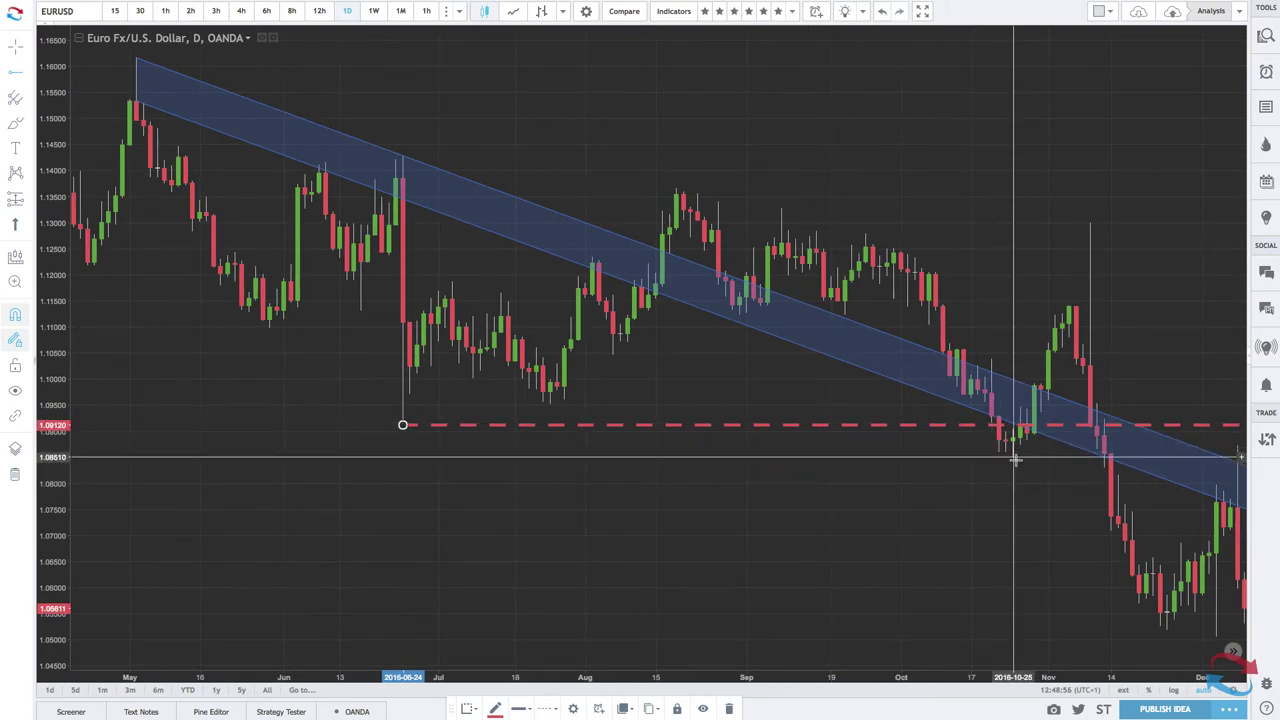
left_click(29, 72)
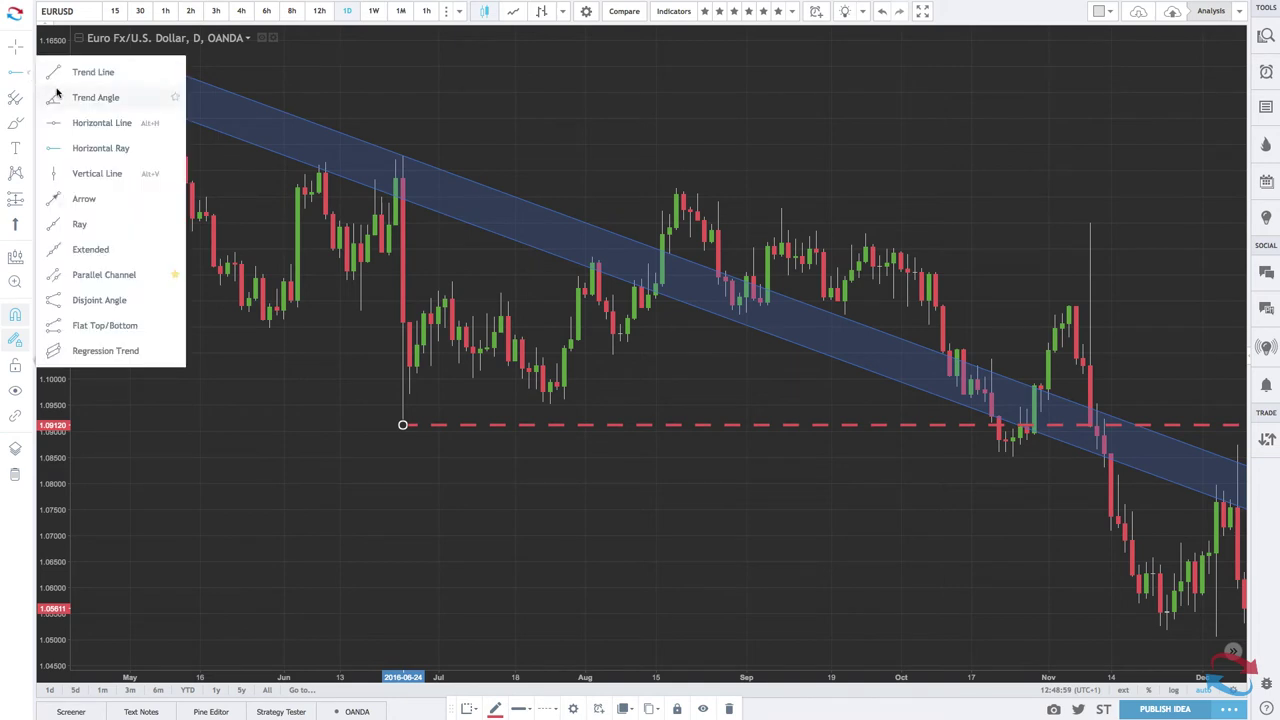
left_click(68, 199)
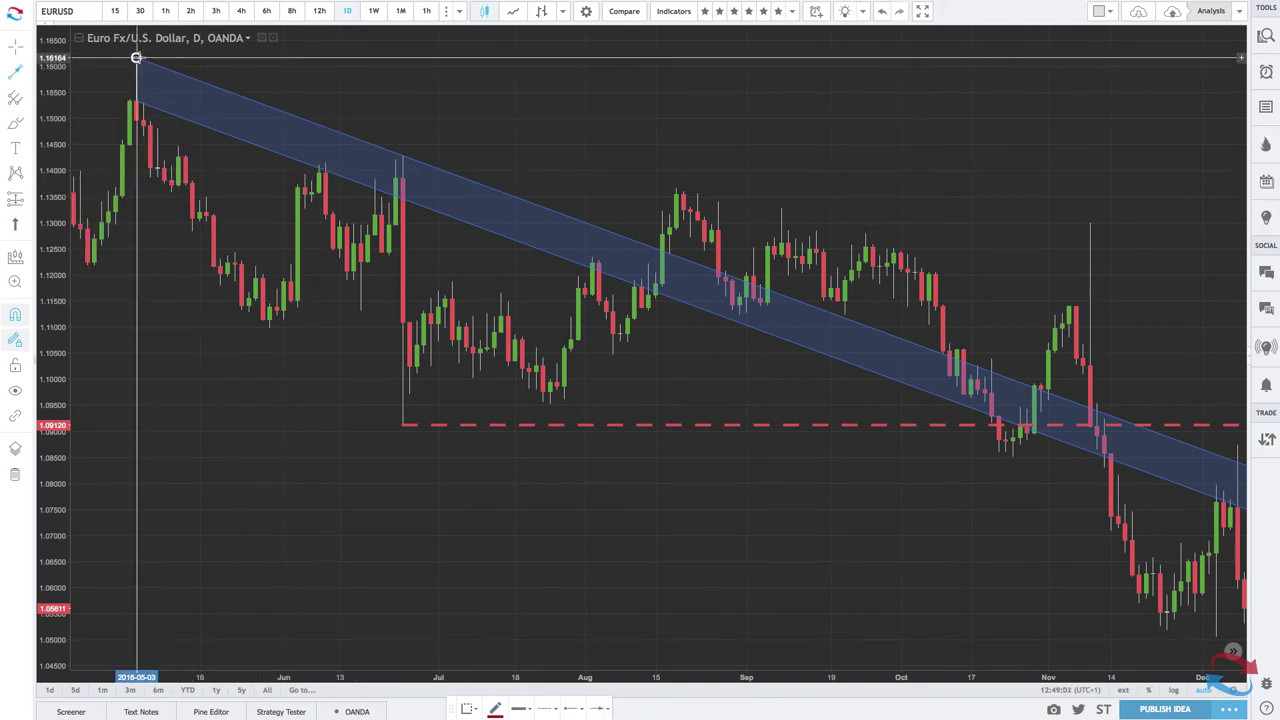
left_click_drag(136, 57, 269, 327)
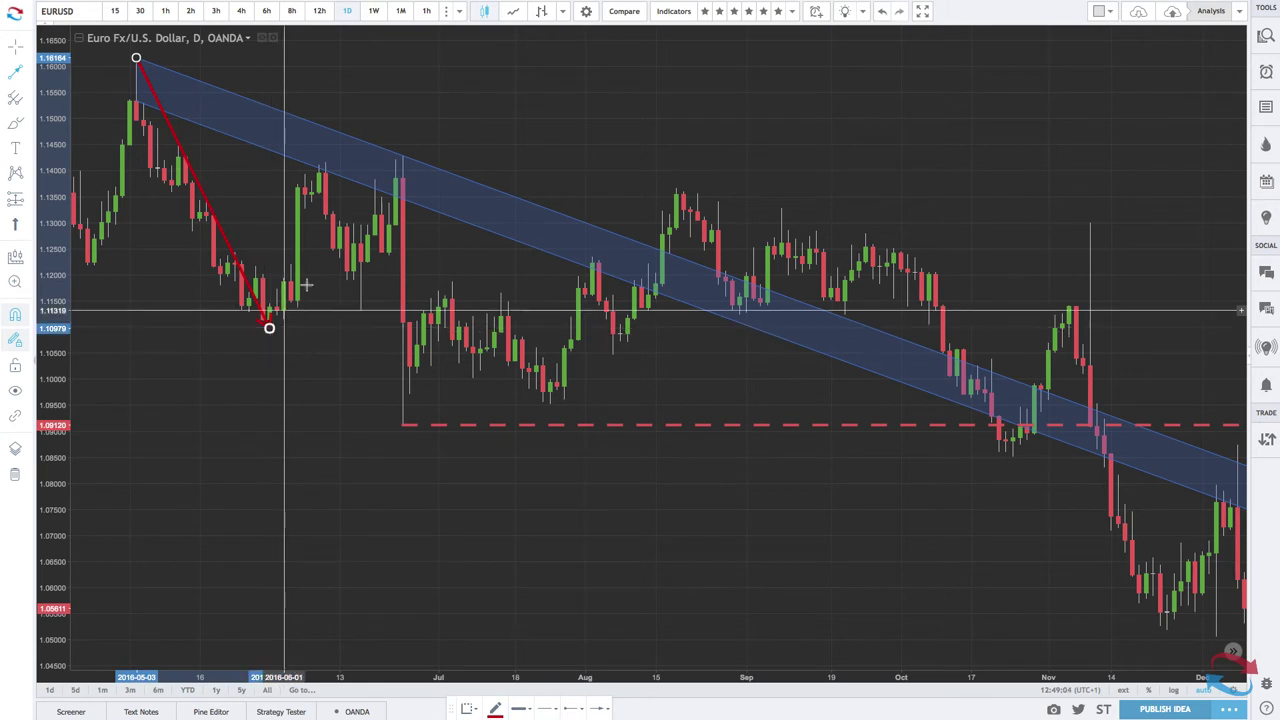
left_click(269, 328)
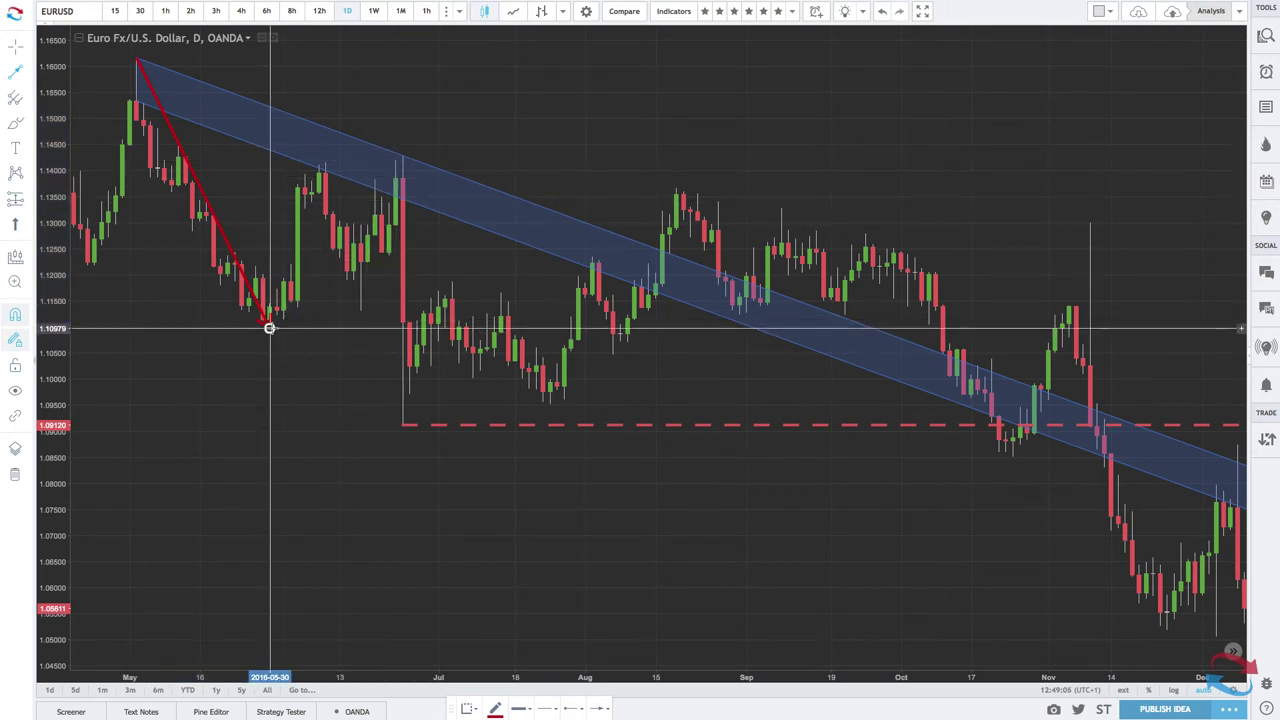
left_click_drag(269, 328, 403, 157)
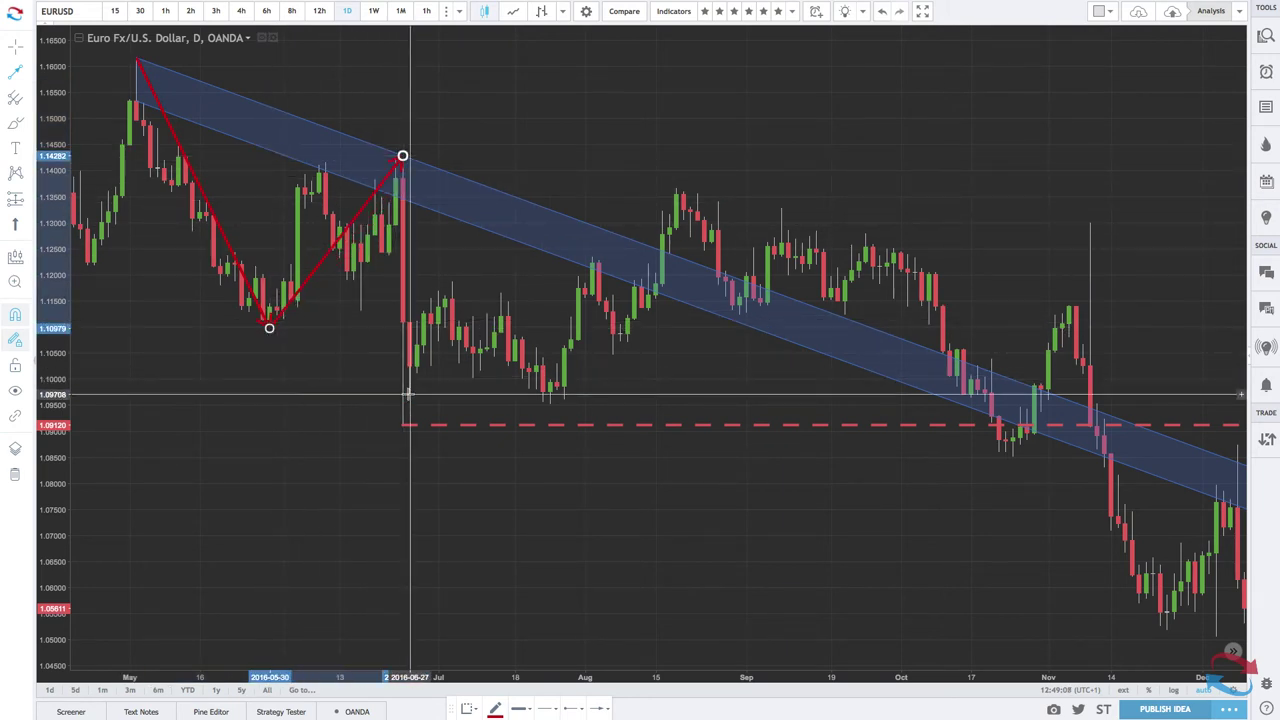
left_click_drag(402, 156, 403, 423)
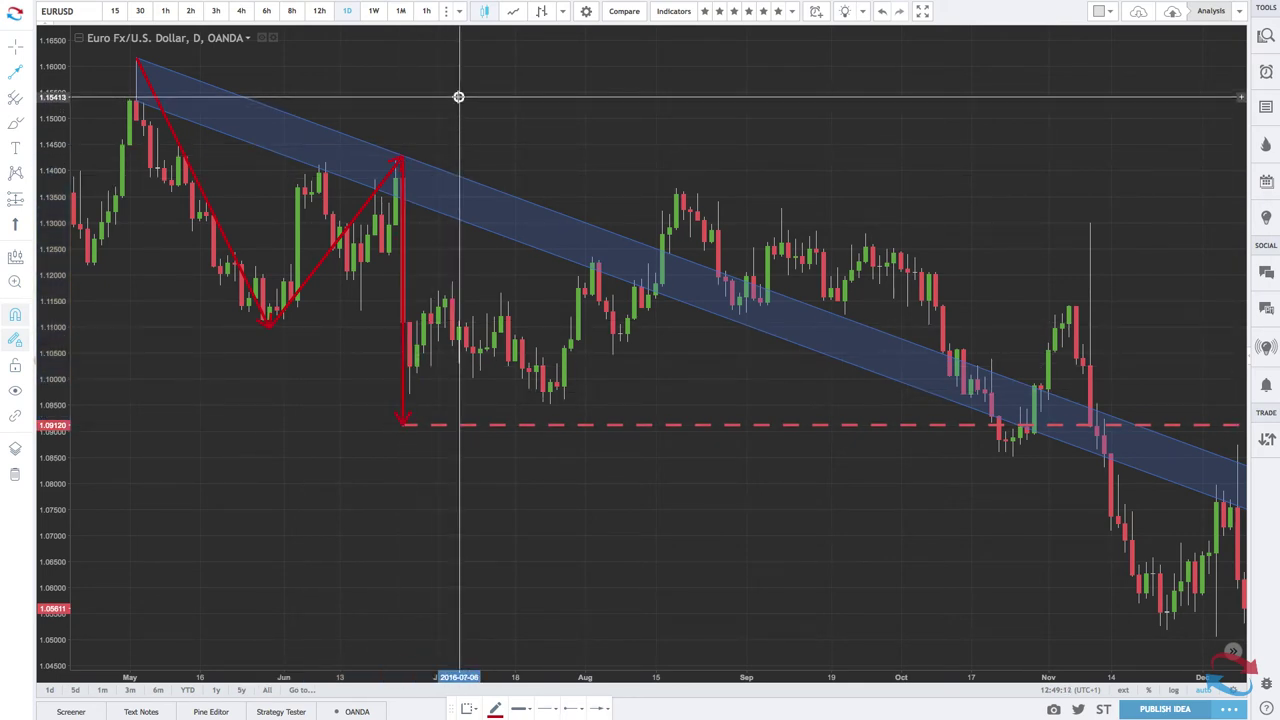
Add a short arrow pointing at the 24 June 2016 peak, and another from the 24 June low up to the 18 August high
left_click_drag(460, 97, 430, 131)
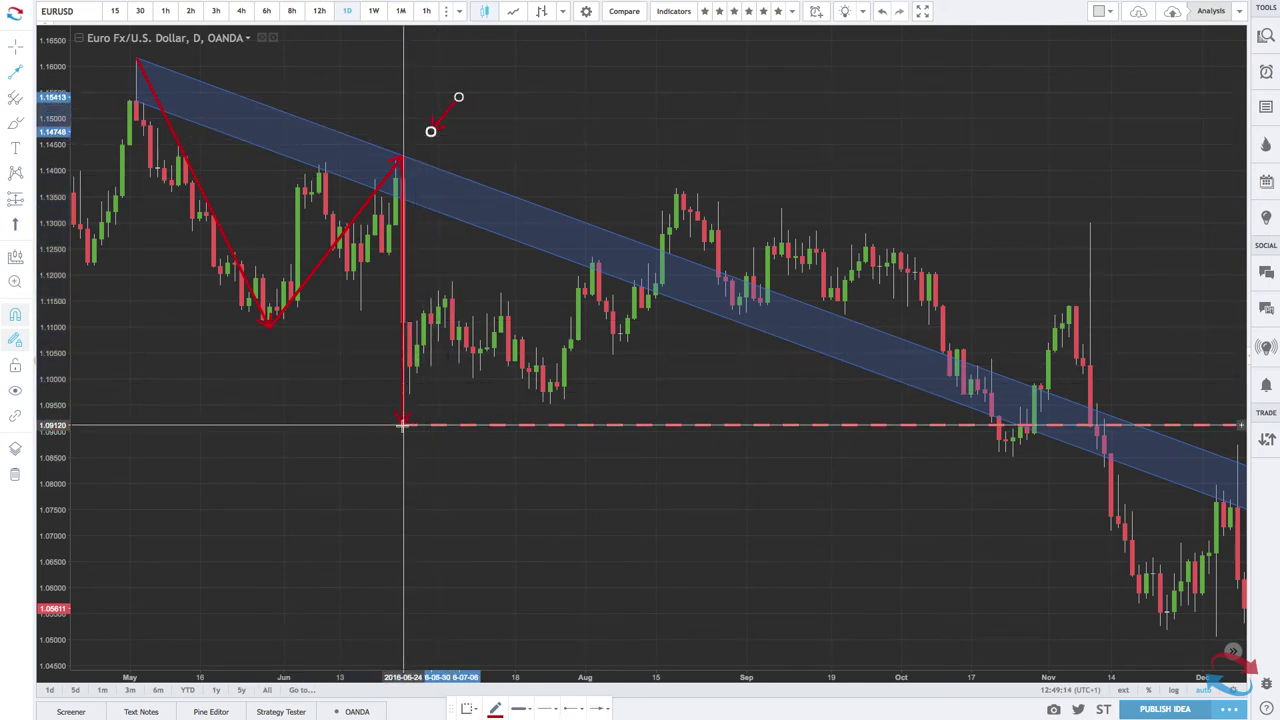
left_click_drag(402, 425, 676, 188)
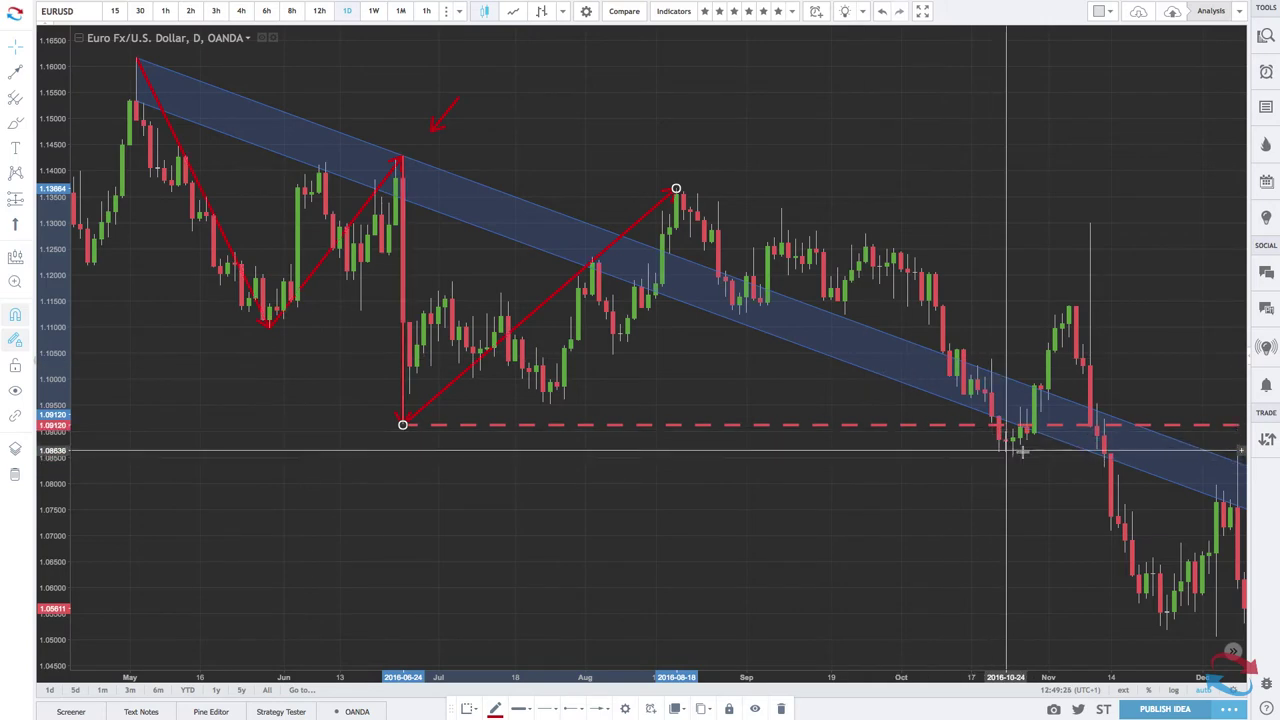
Move the channel's second upper anchor from the 24 June 2016 high to the 8 September high at about 1.1327
scroll(1021, 451, "up", 4)
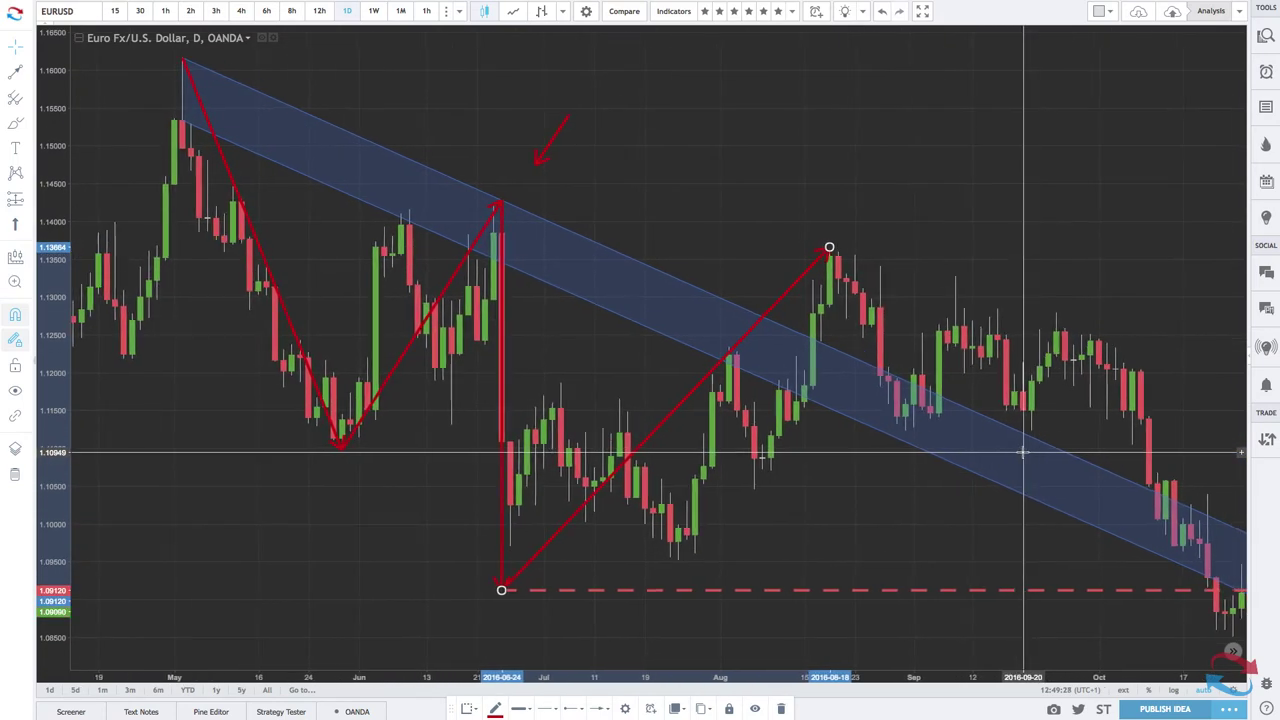
right_click(722, 309)
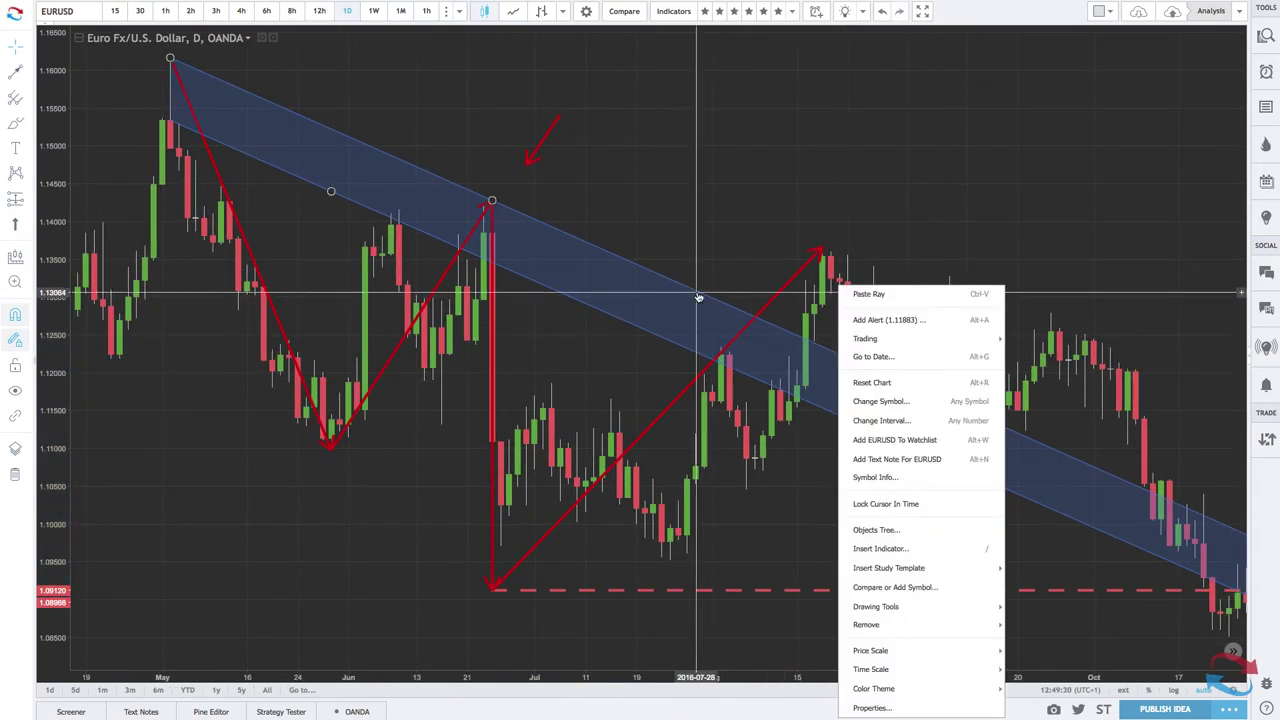
left_click(698, 297)
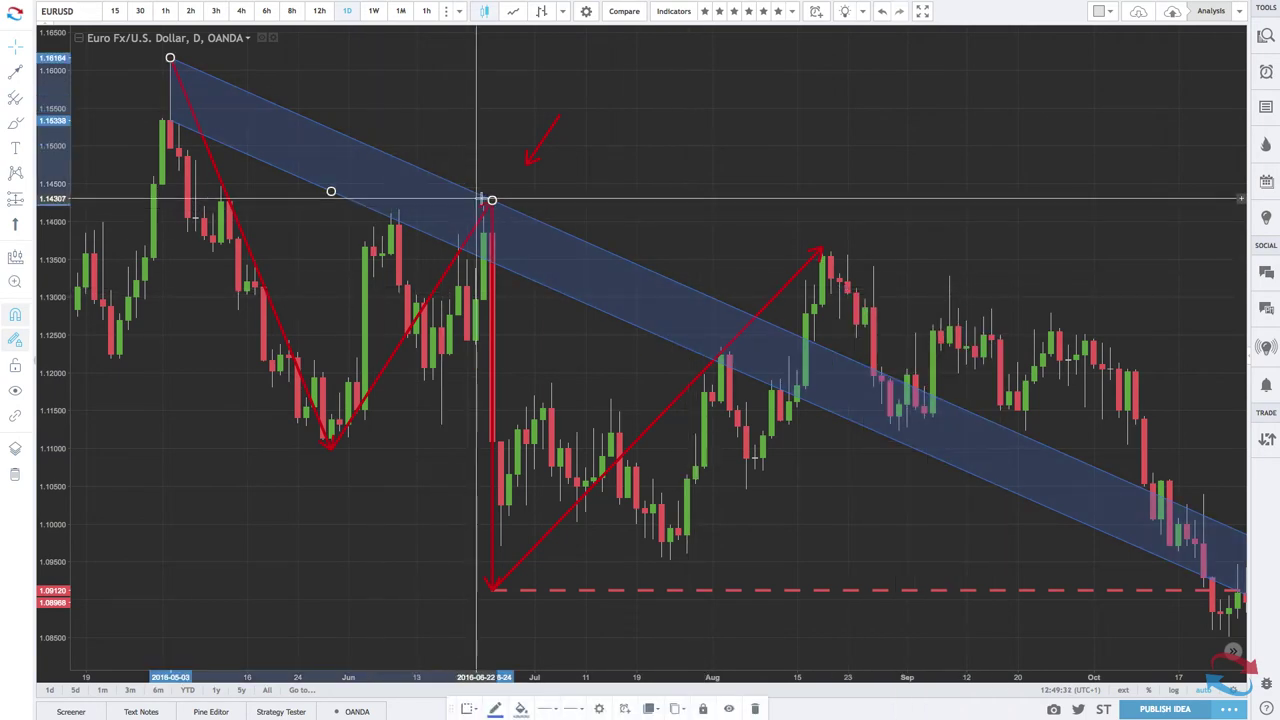
left_click_drag(491, 200, 950, 276)
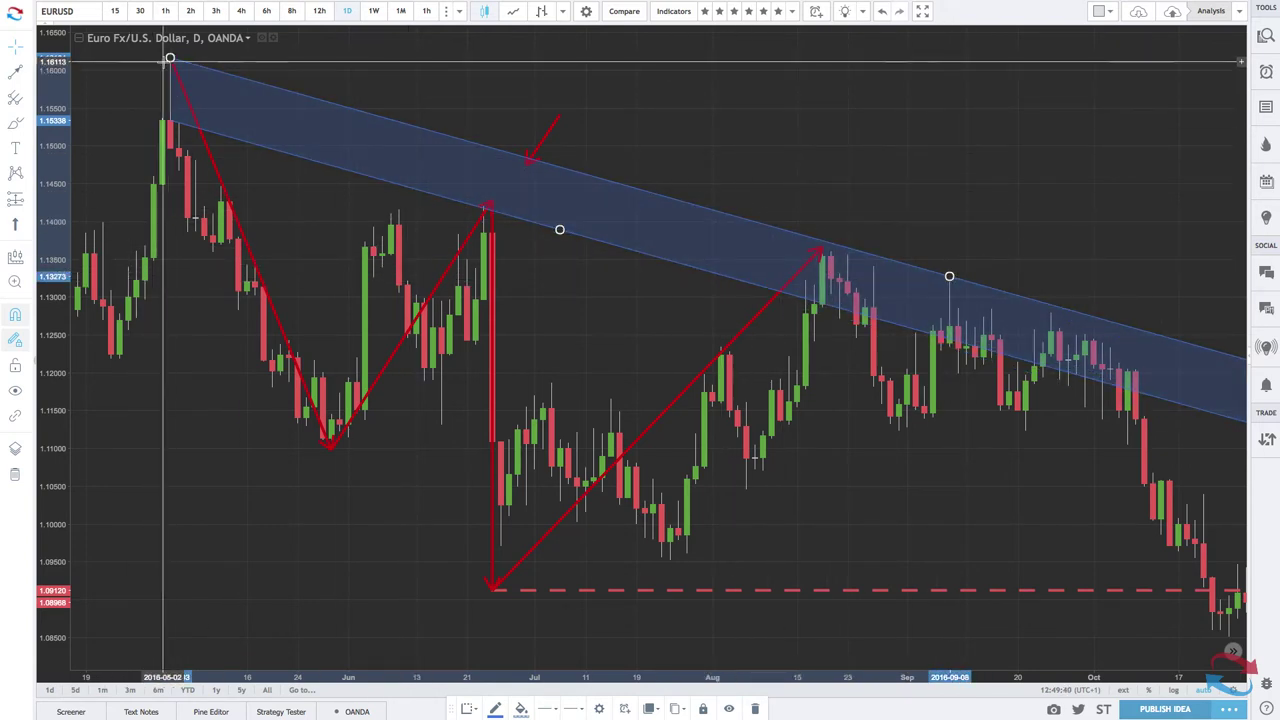
Delete the five red arrows marking the May to August 2016 swings and the 24 June peak
left_click(216, 171)
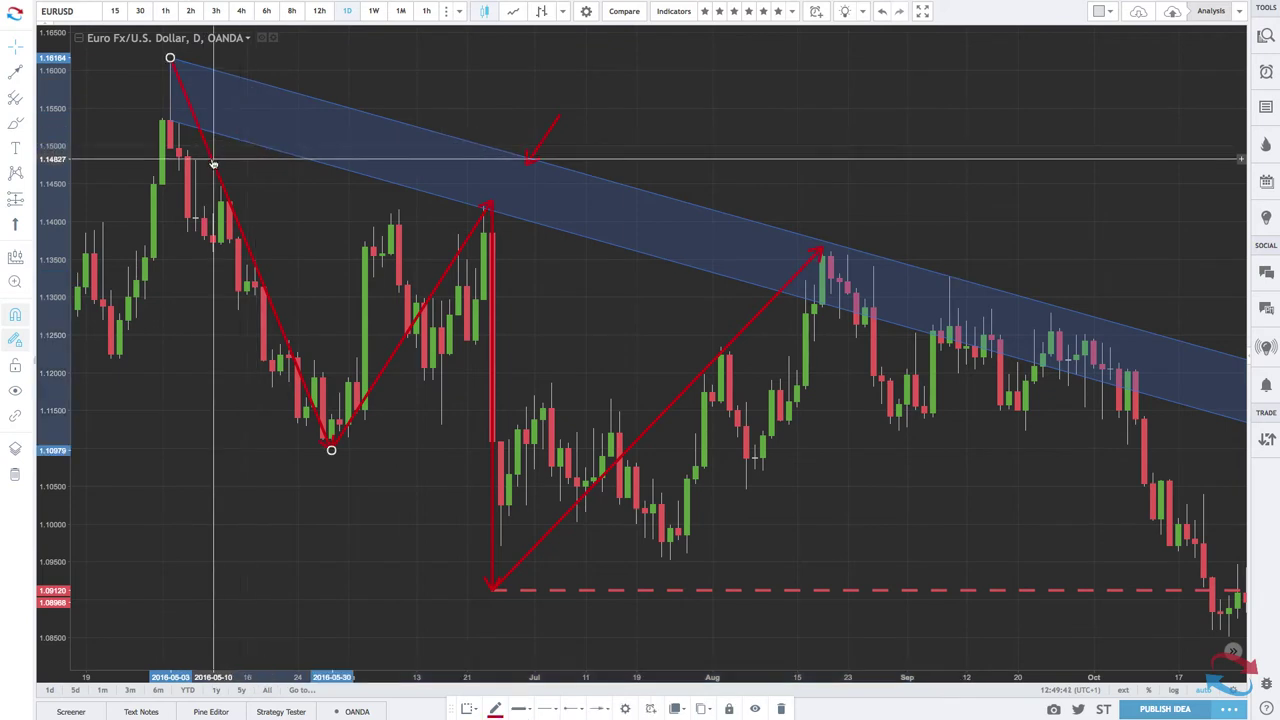
key("Delete")
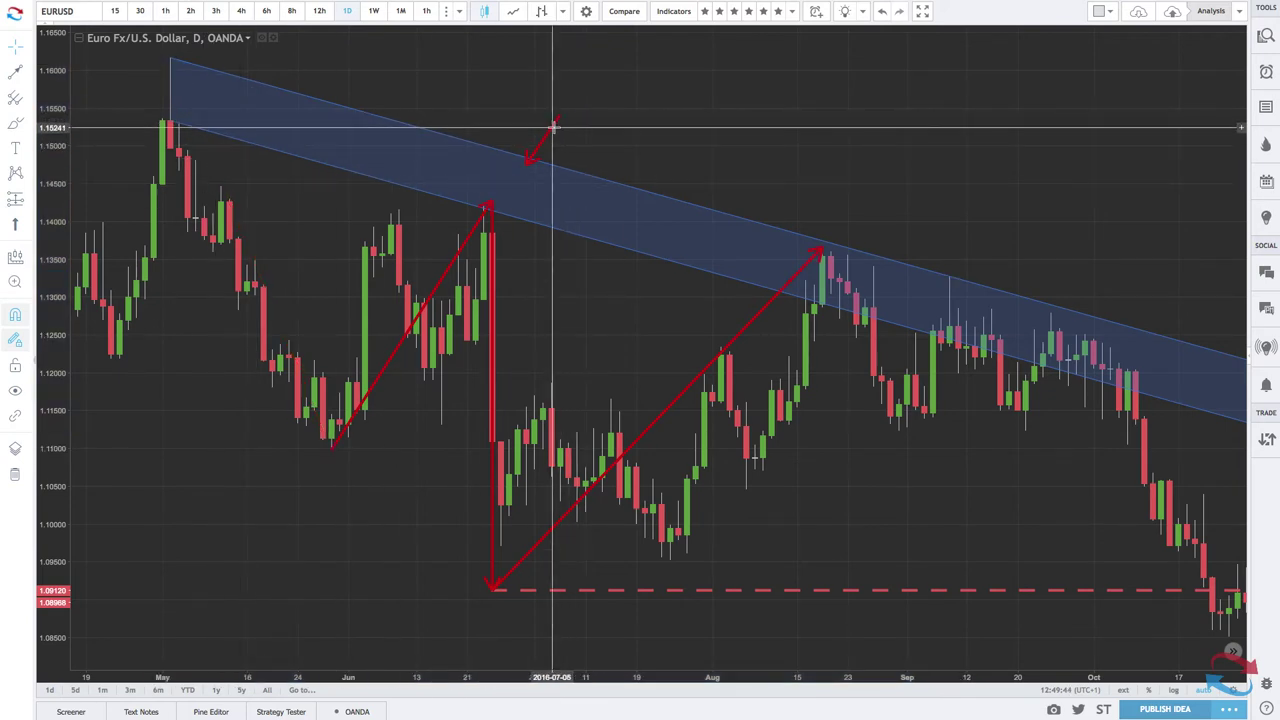
right_click(555, 126)
left_click(556, 125)
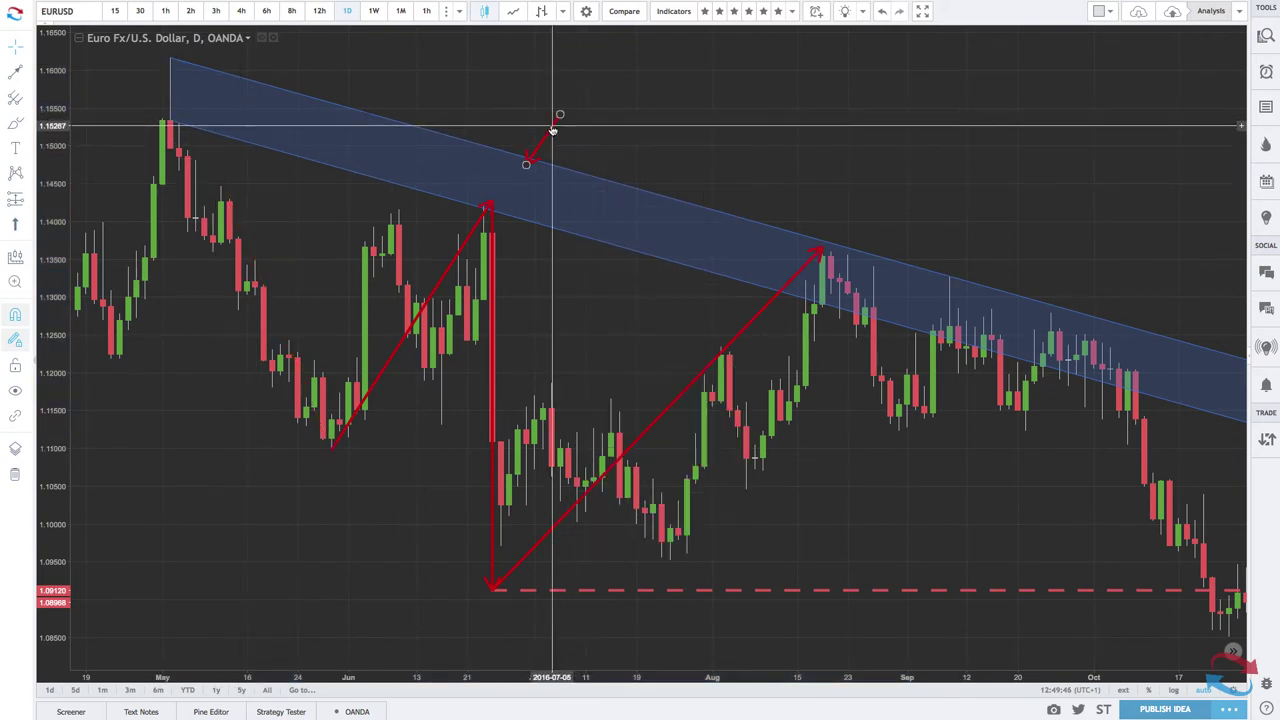
left_click(740, 338)
key("Delete")
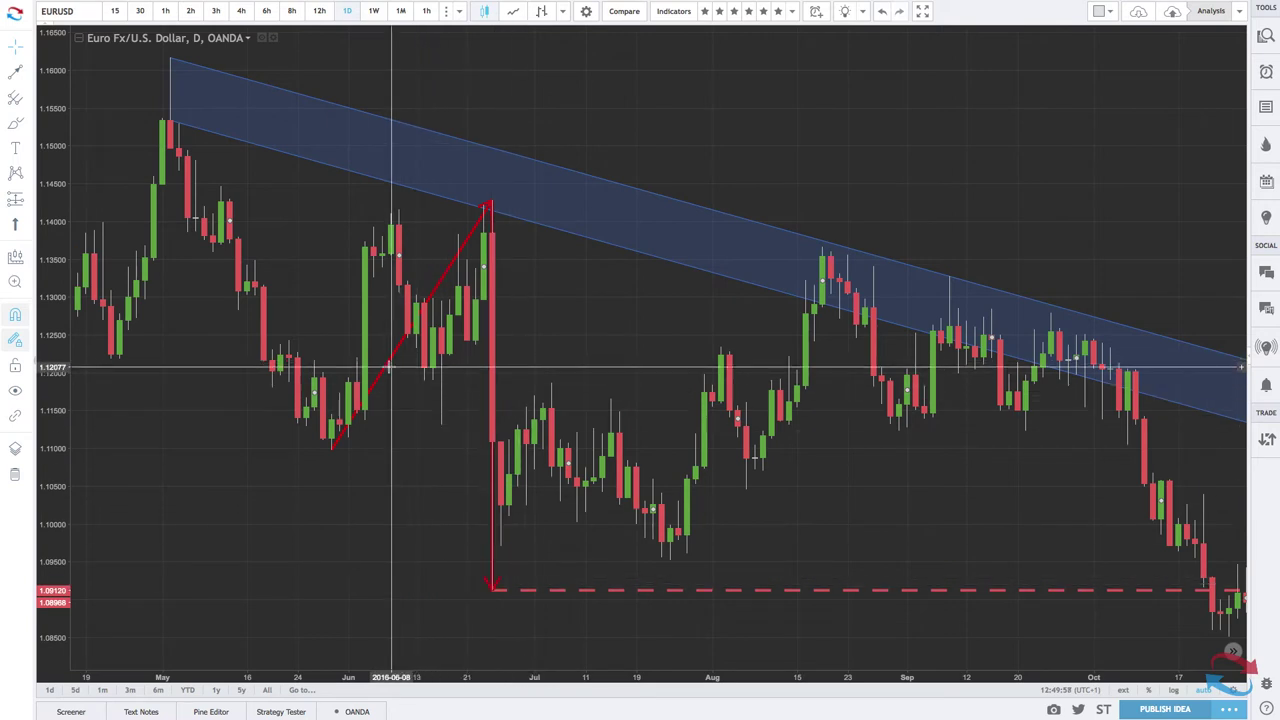
key("Delete")
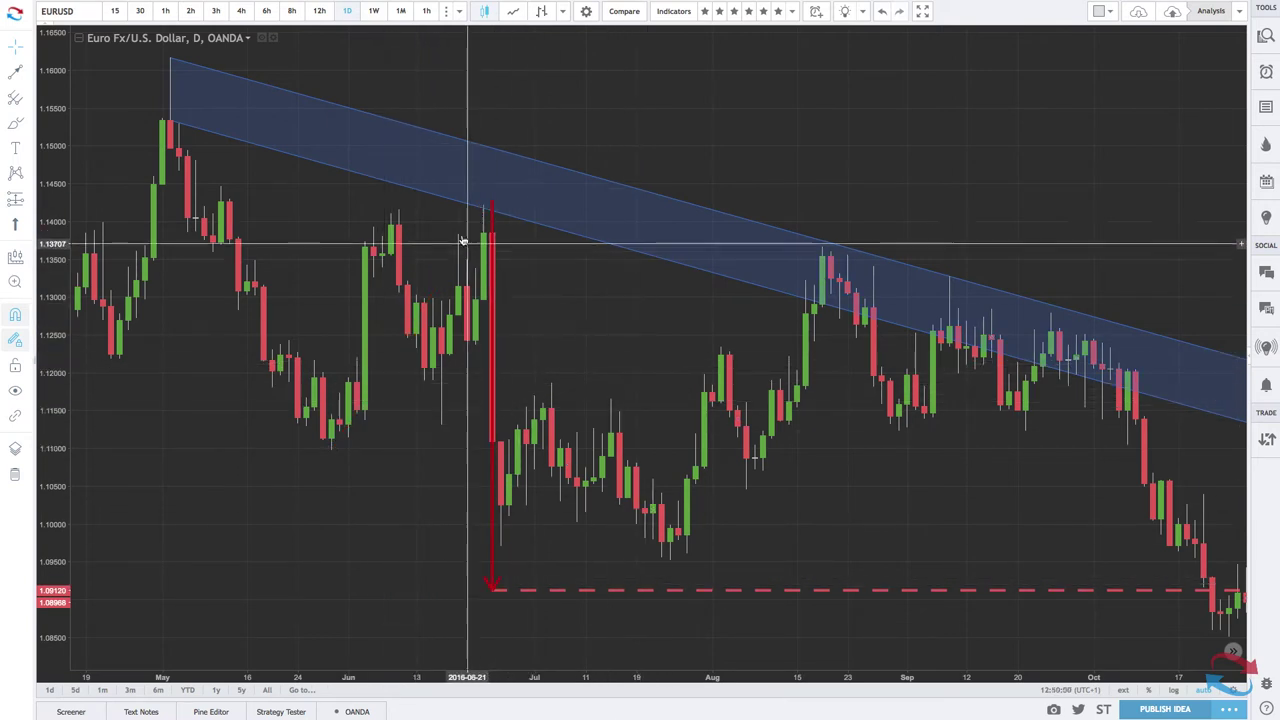
left_click(492, 220)
key("Delete")
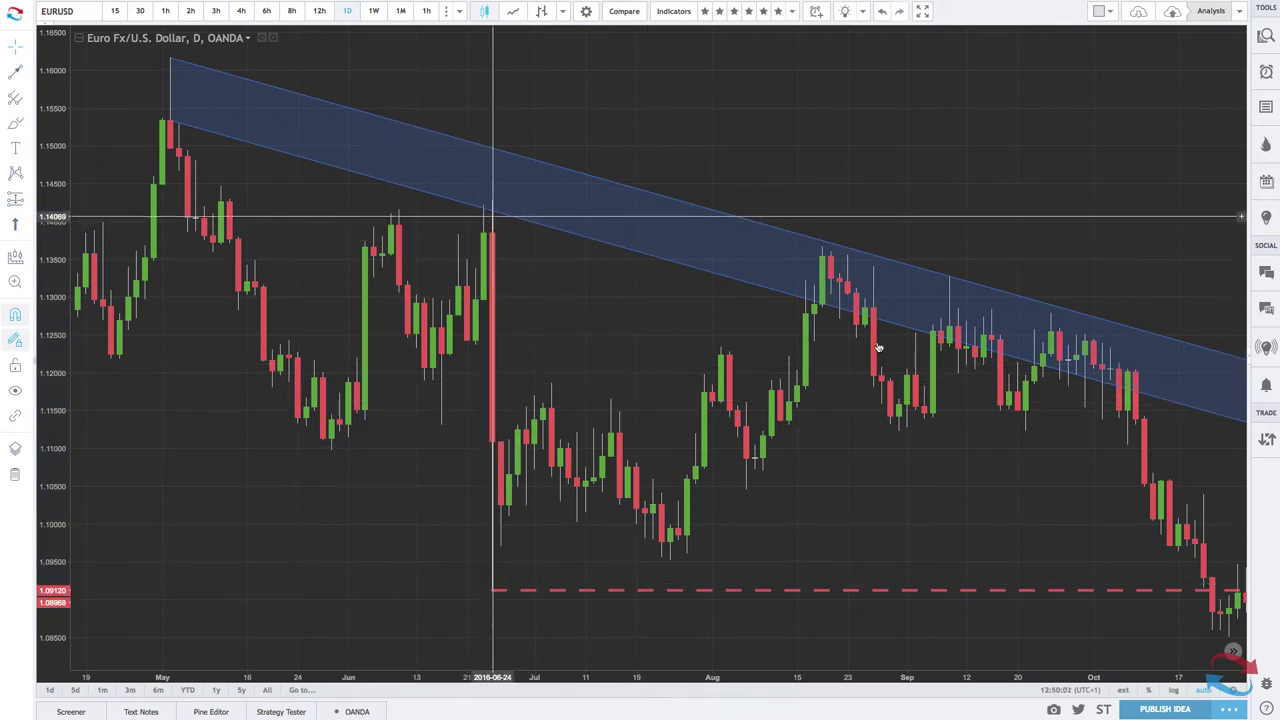
Move the channel's second upper anchor to the 9 November 2016 high at about 1.1300 and examine price against the channel through August 2017
scroll(1108, 417, "down", 1)
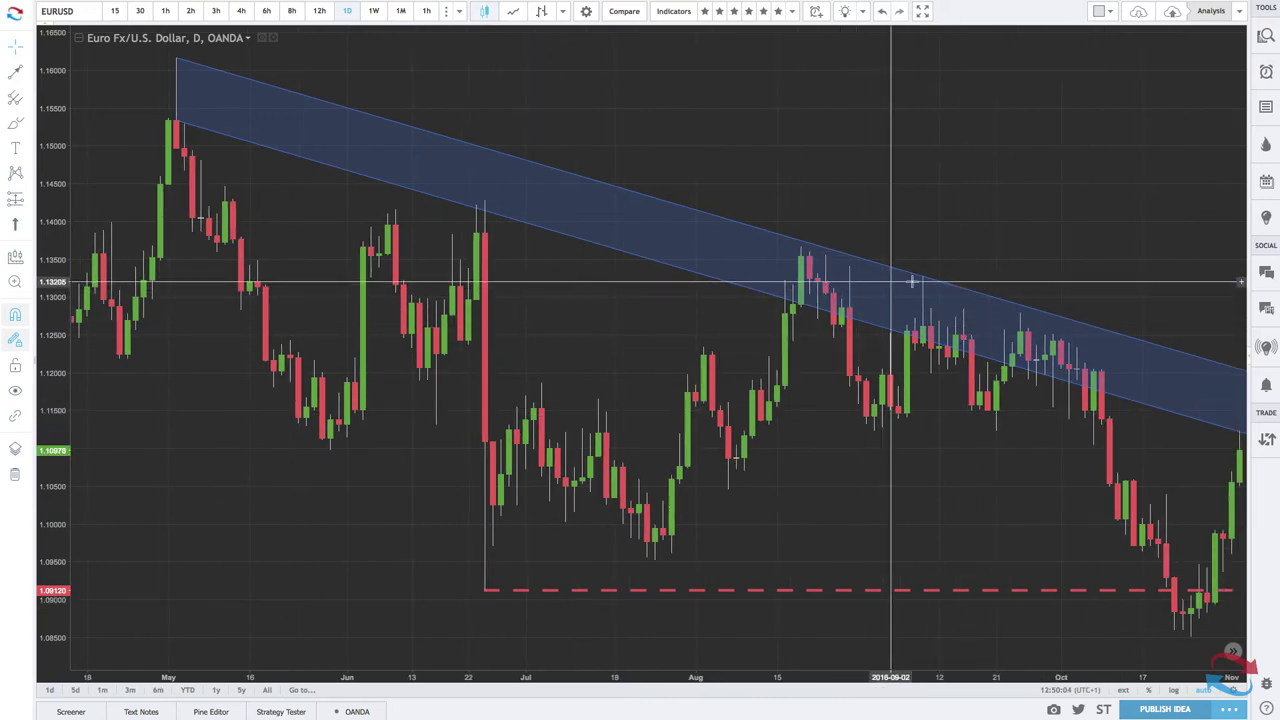
scroll(990, 300, "right", 3)
scroll(993, 305, "down", 1)
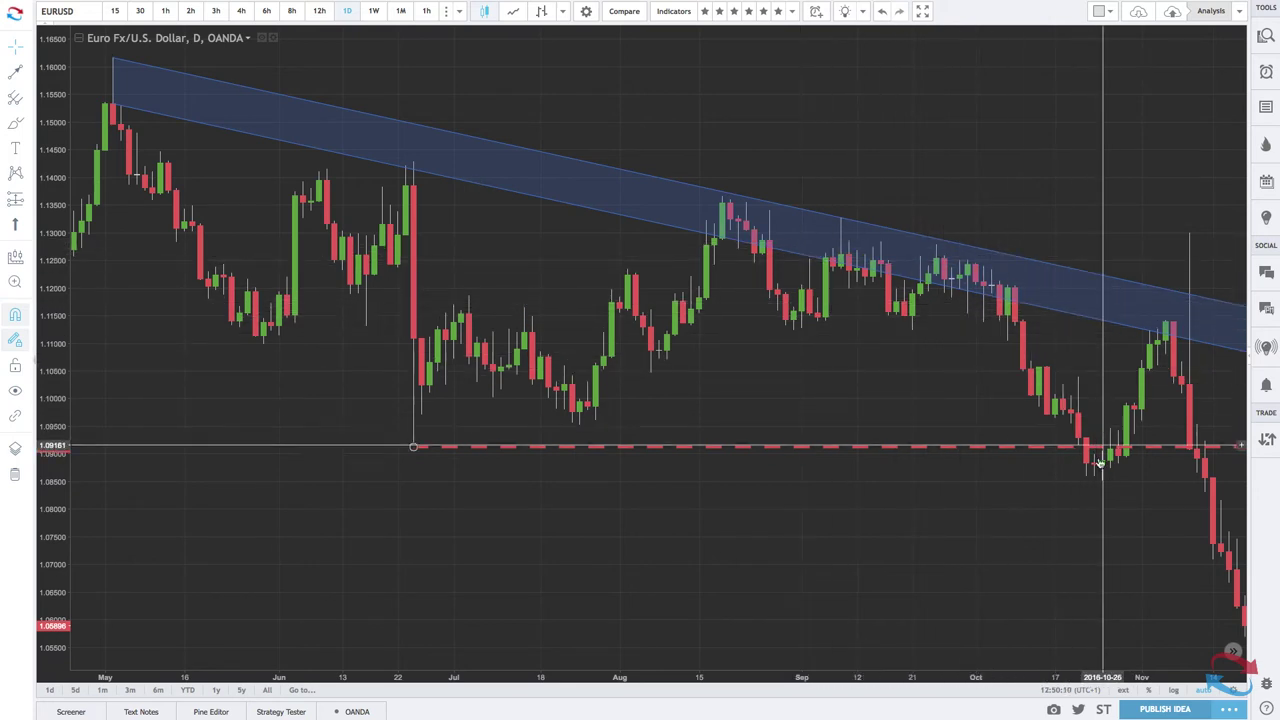
scroll(1102, 487, "up", 1)
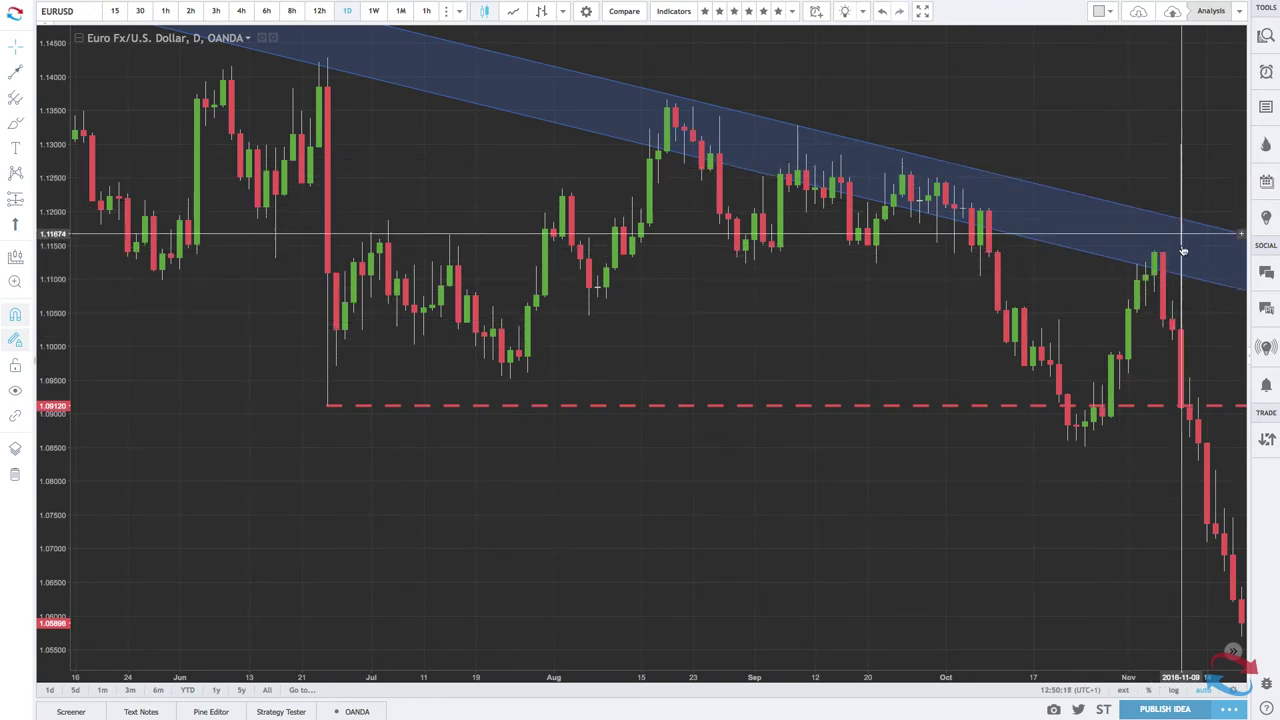
scroll(1180, 295, "down", 3)
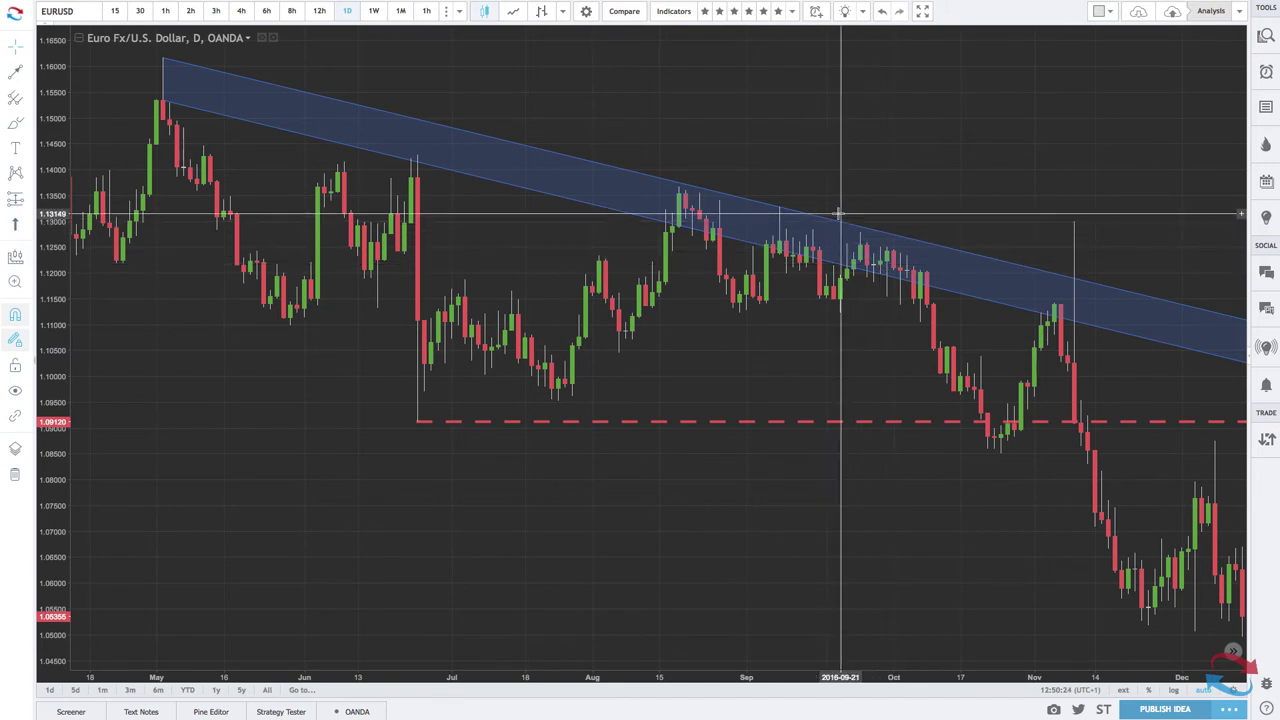
mouse_move(779, 208)
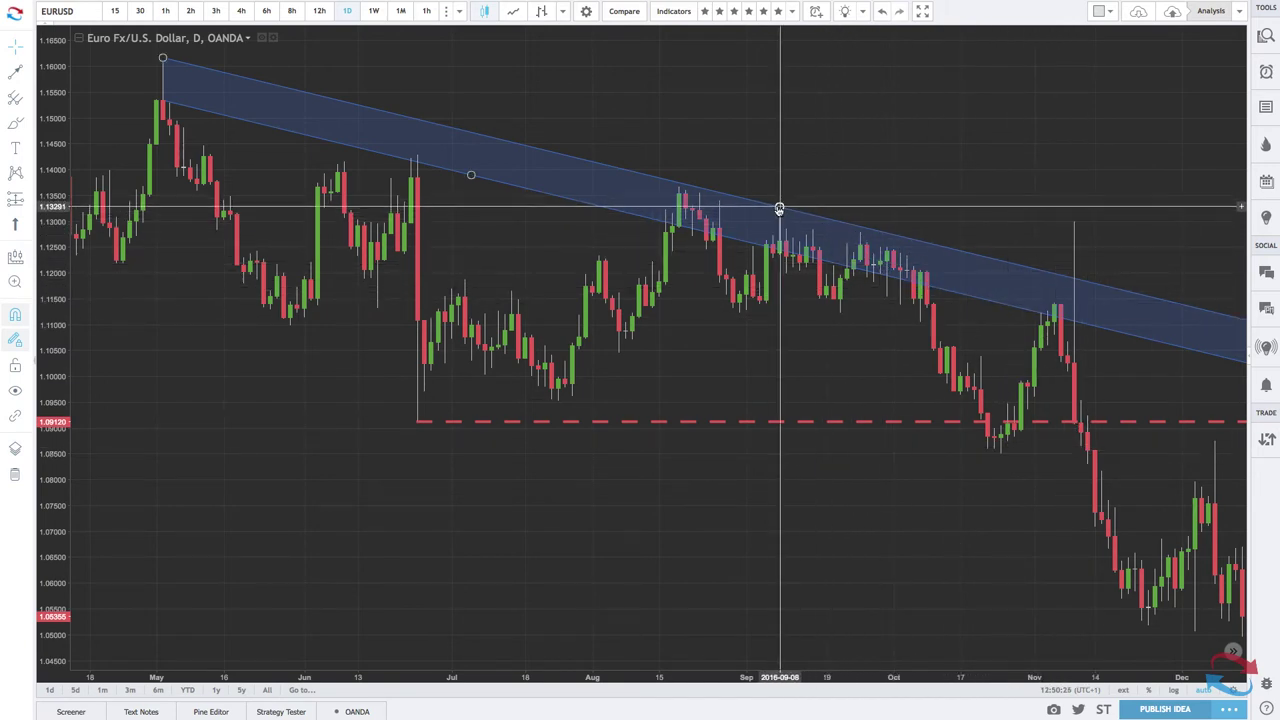
left_click_drag(779, 208, 1075, 229)
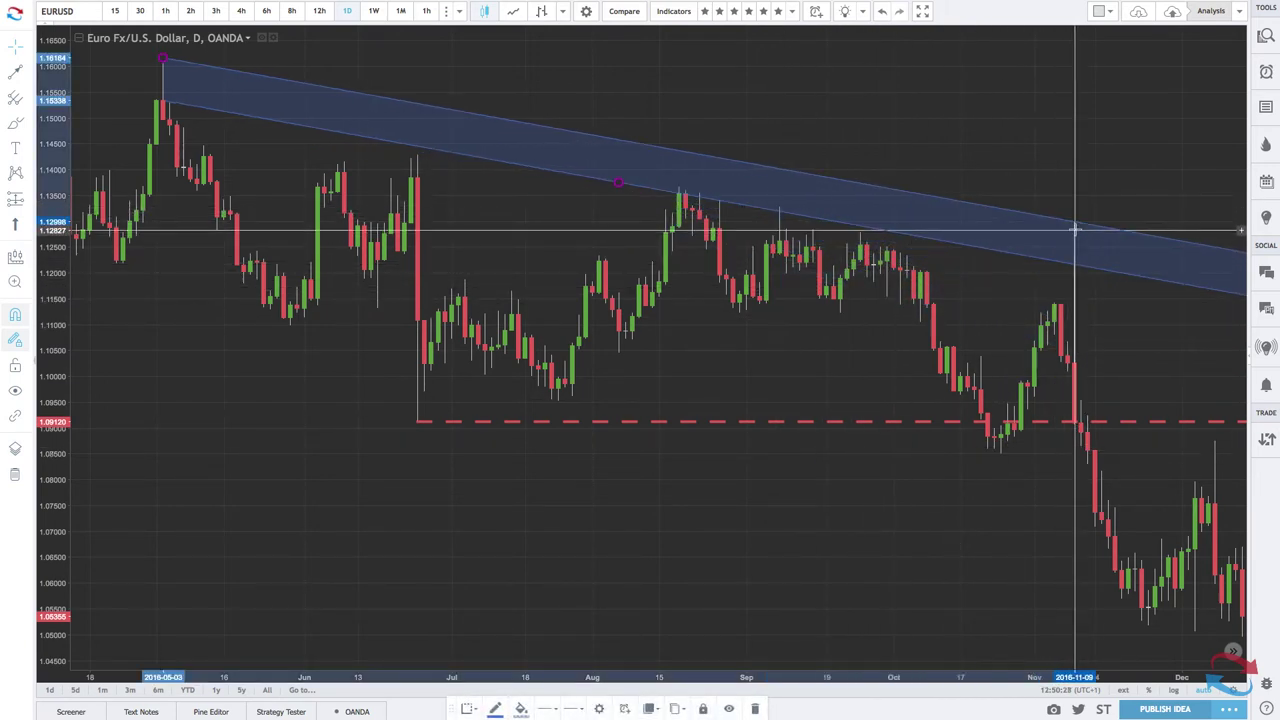
scroll(1031, 234, "down", 3)
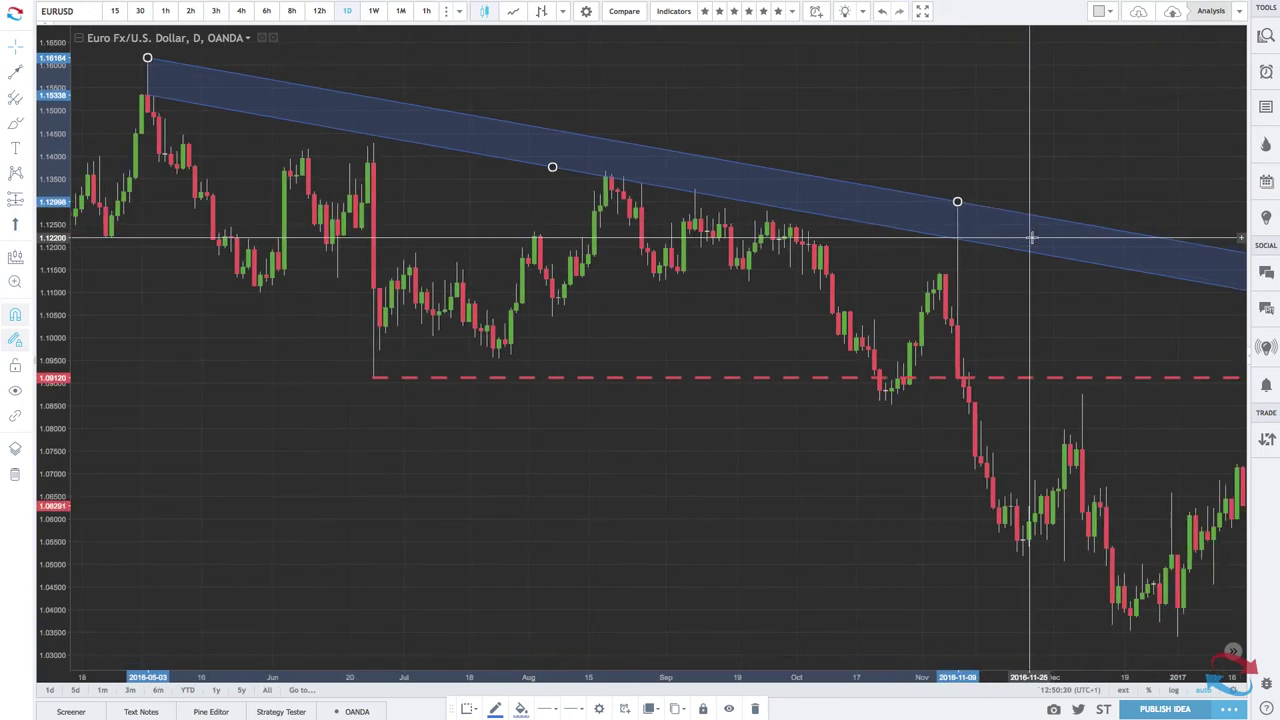
scroll(969, 203, "down", 5)
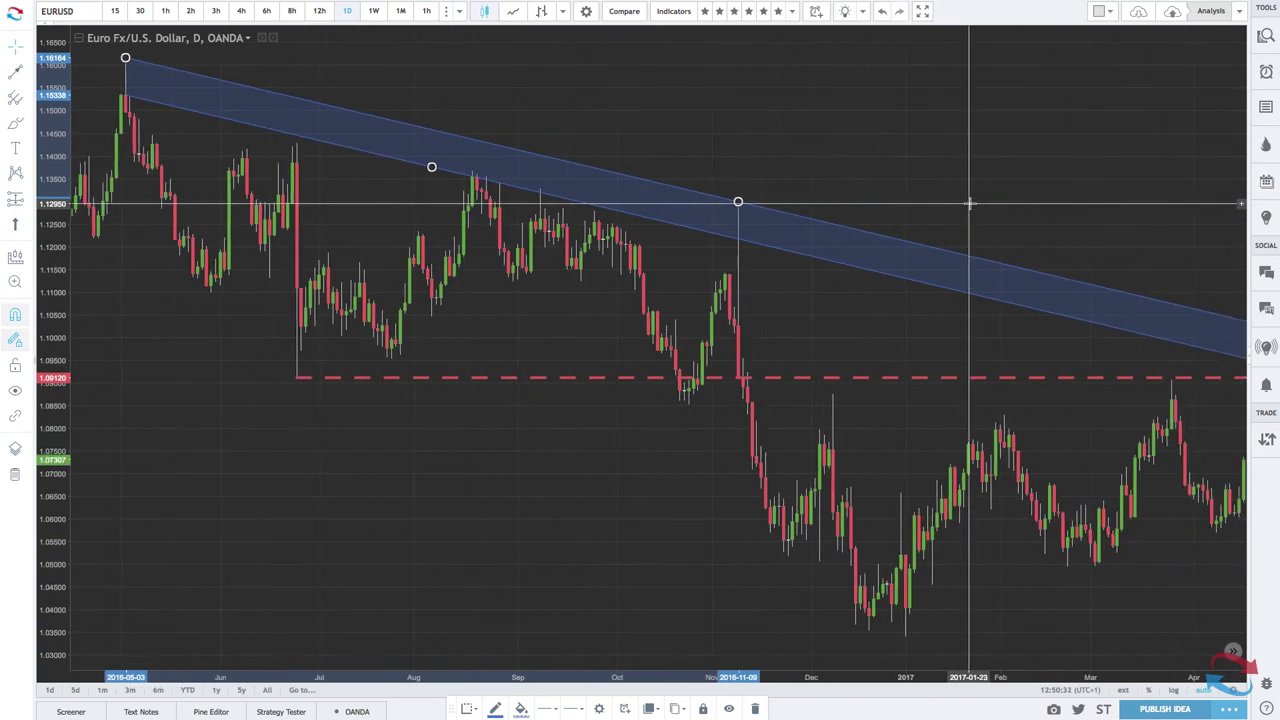
scroll(1011, 217, "down", 2)
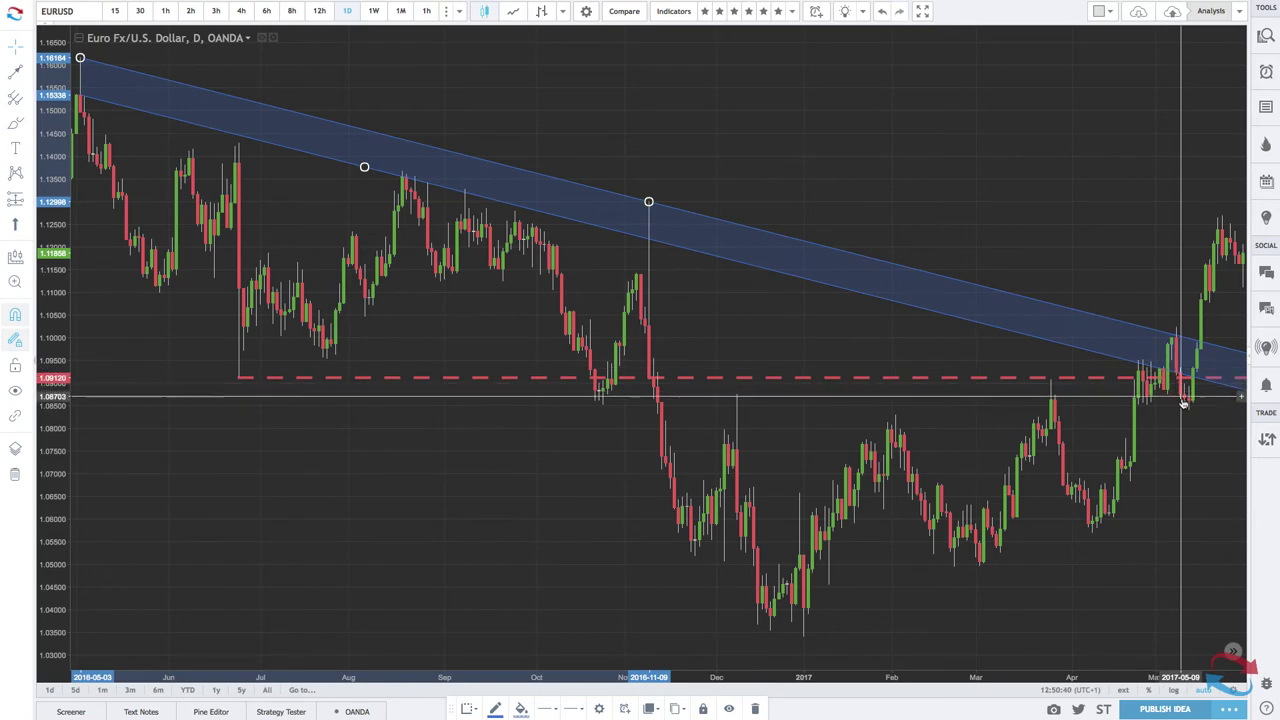
scroll(1193, 317, "down", 5)
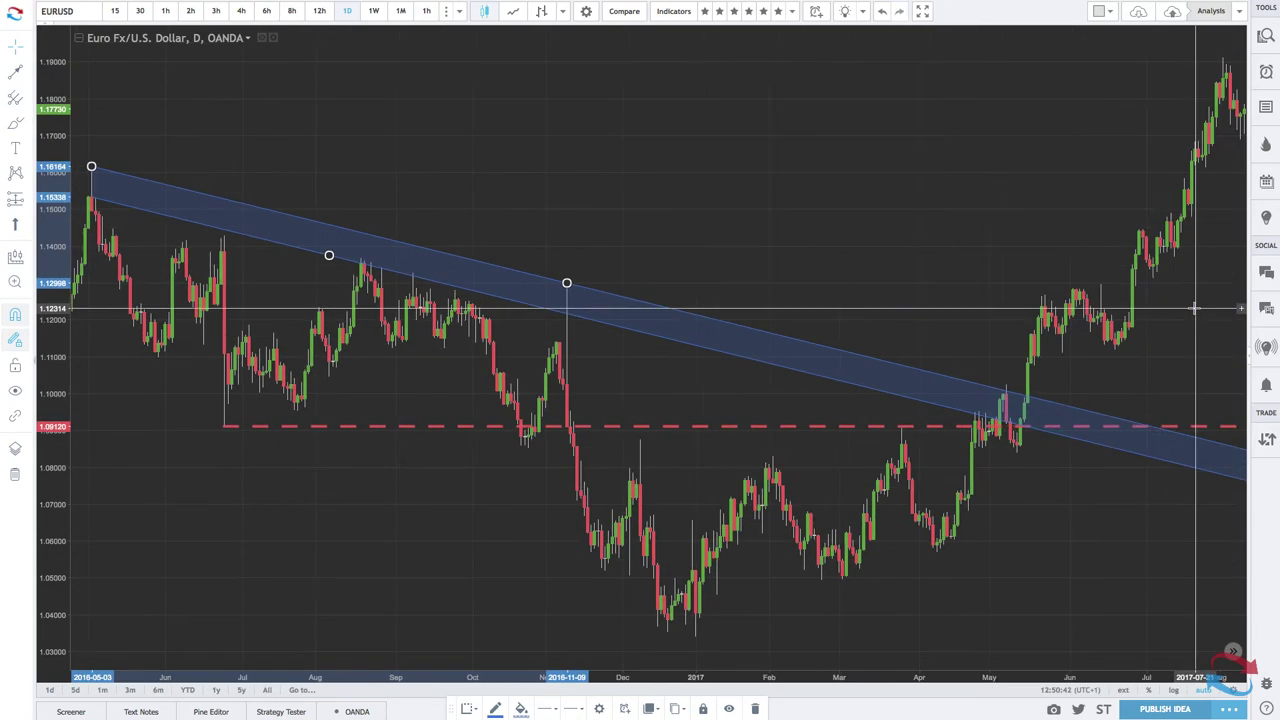
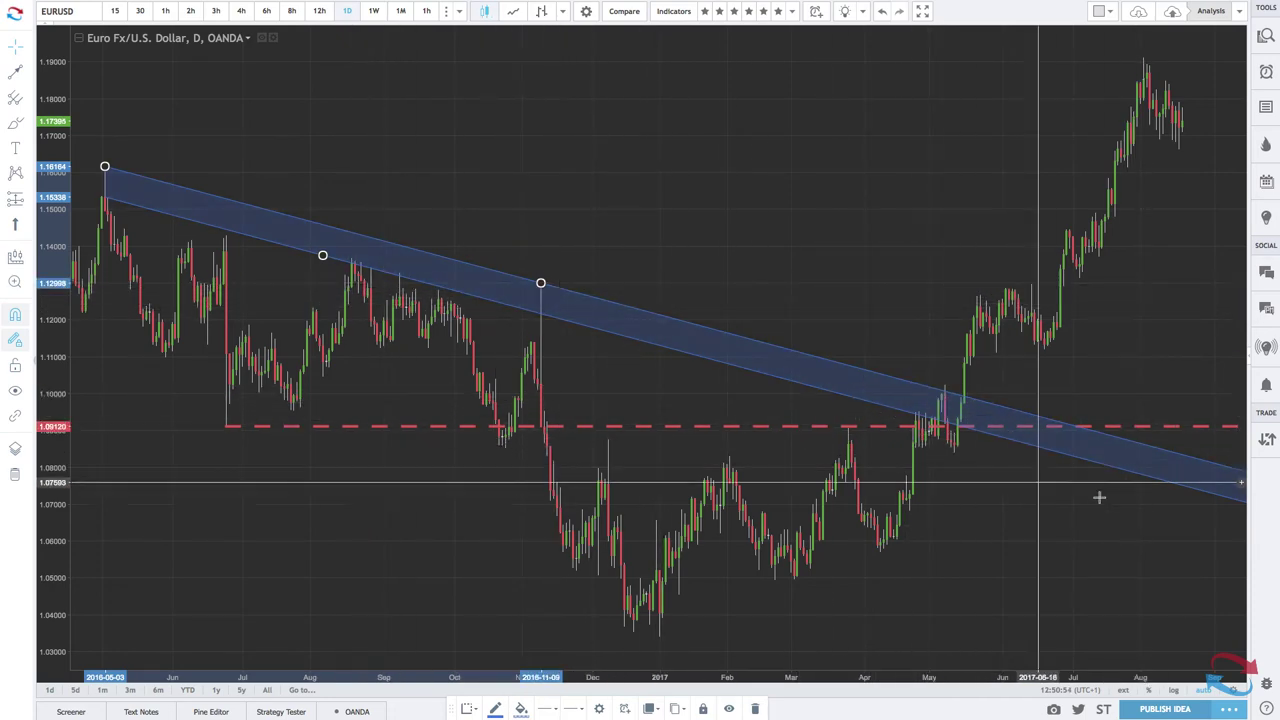
Delete the descending blue parallel channel from the daily EURUSD chart
scroll(1099, 497, "left", 10)
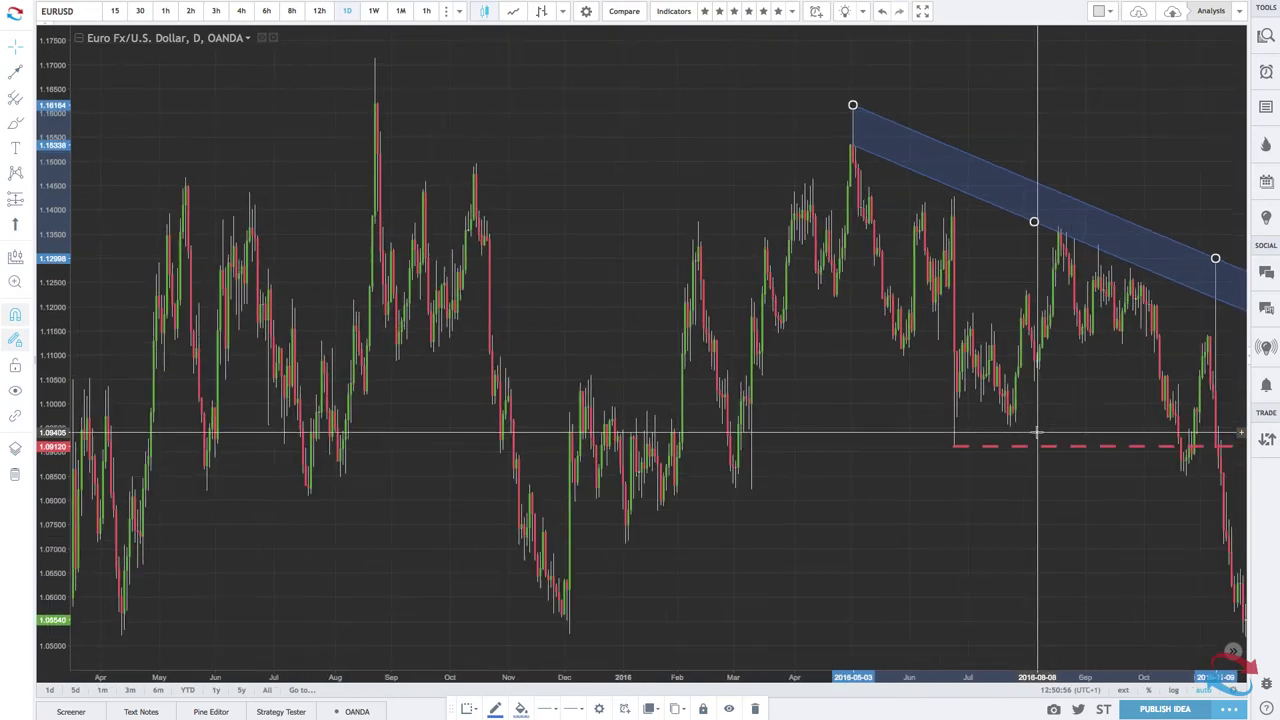
scroll(1037, 432, "left", 10)
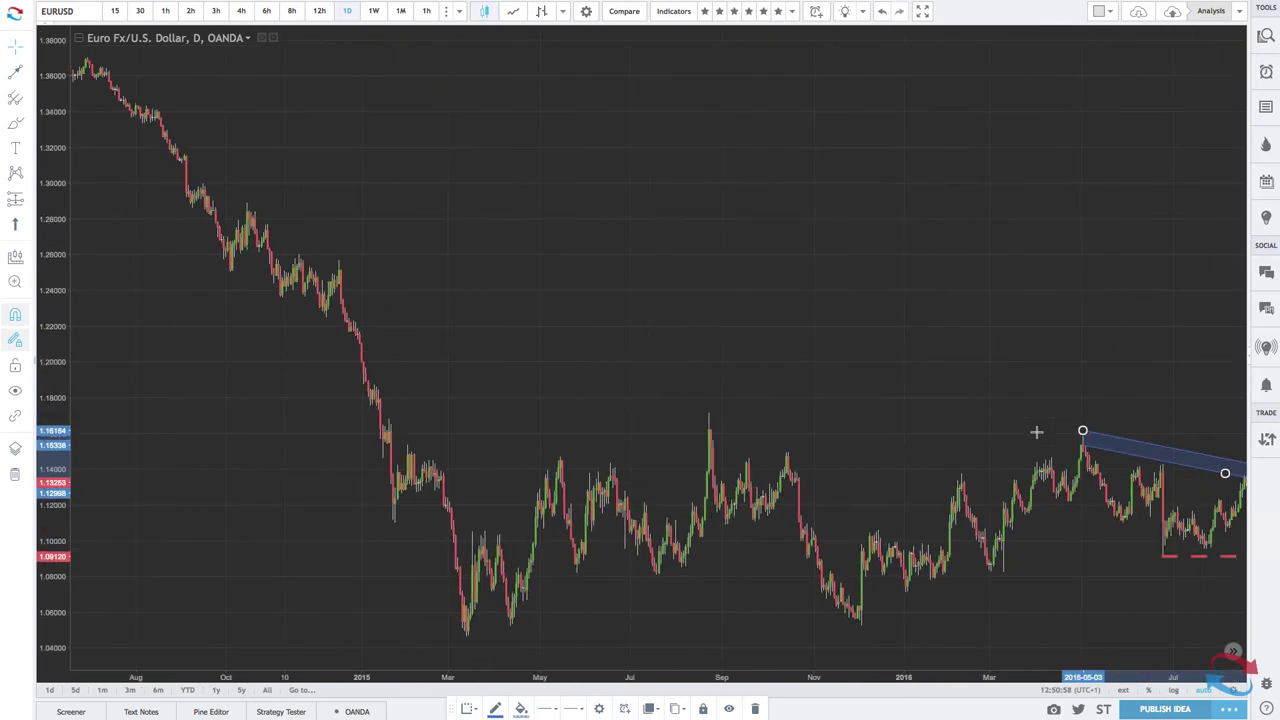
scroll(1037, 432, "right", 10)
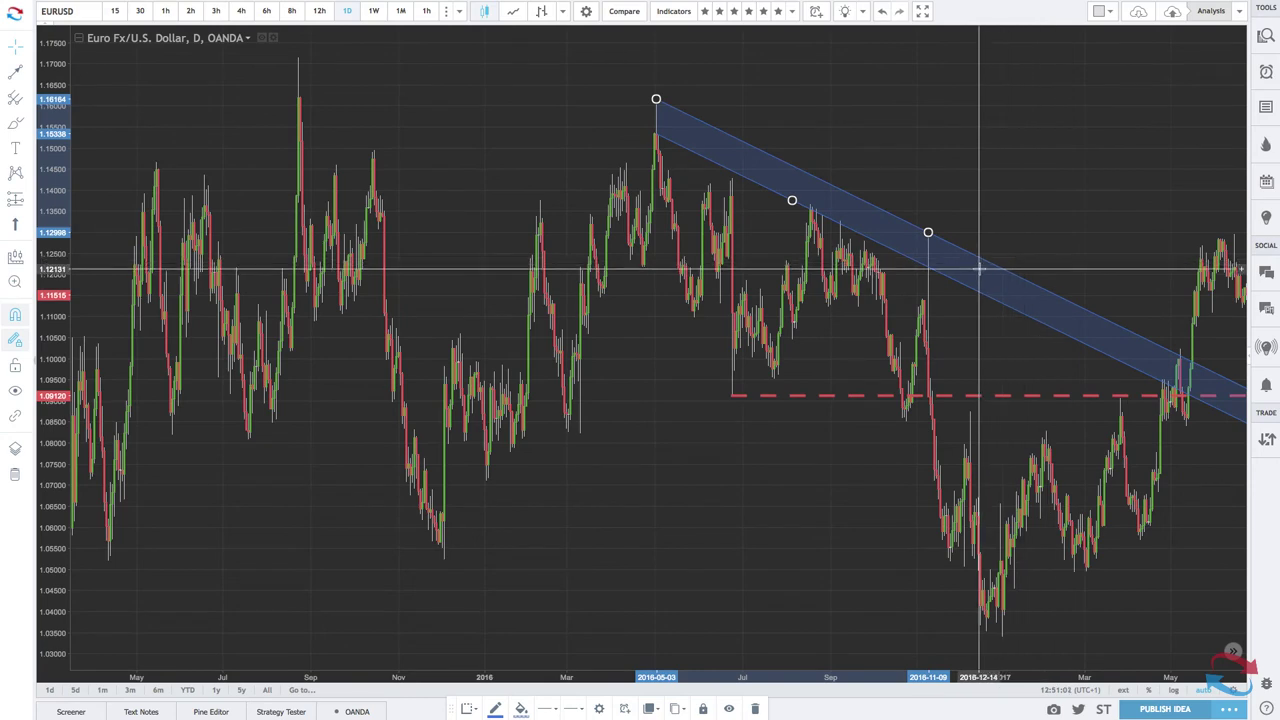
key("Delete")
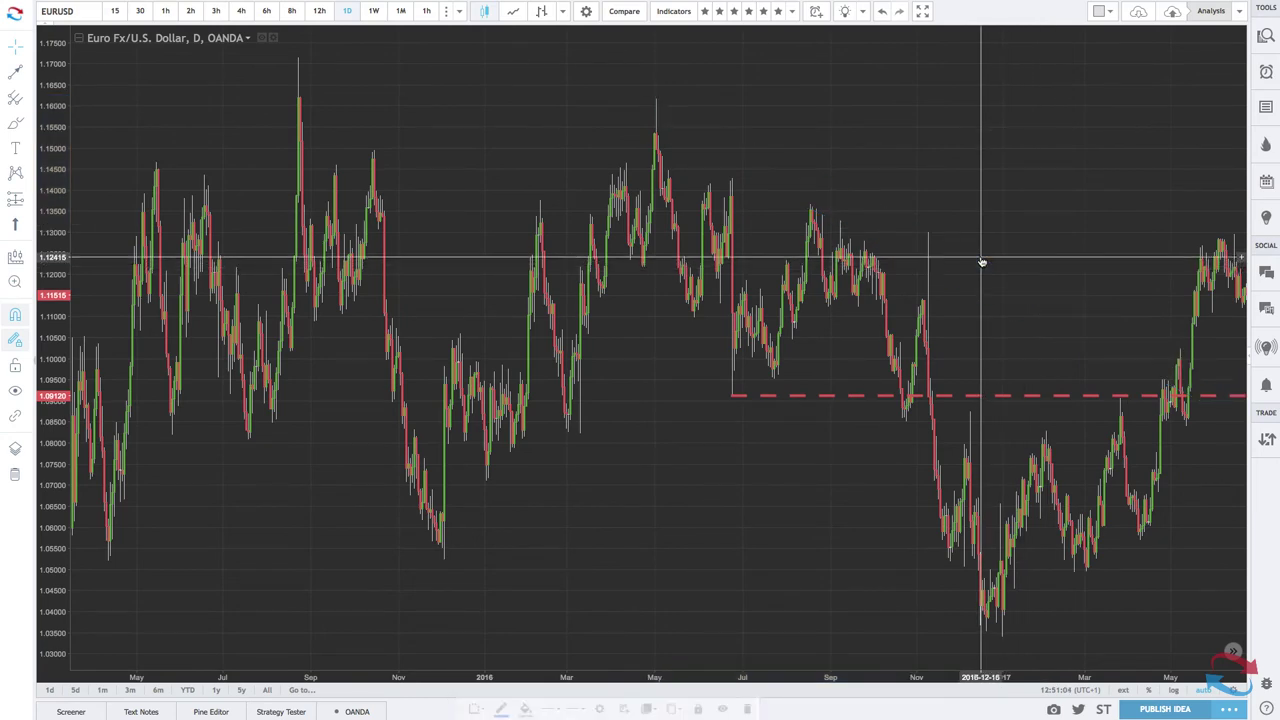
Place a horizontal ray at the 15 December 2015 swing high, at 1.10596
scroll(715, 240, "up", 5)
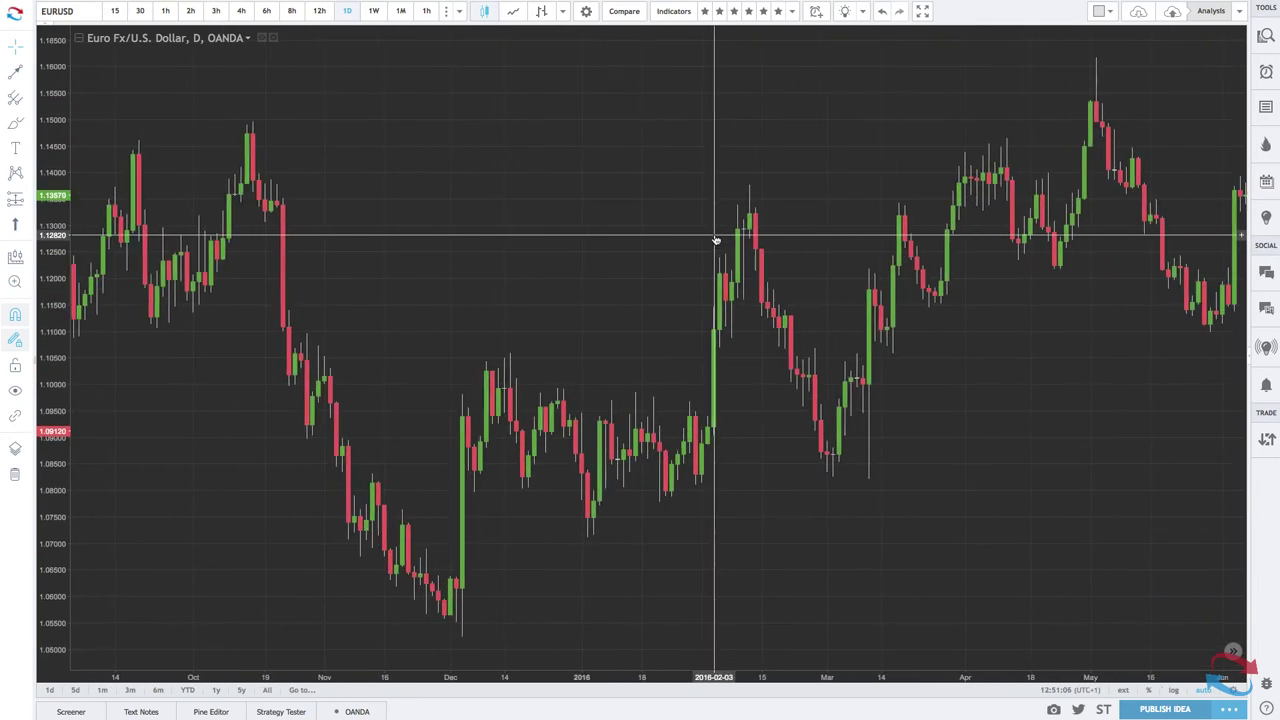
scroll(780, 428, "left", 3)
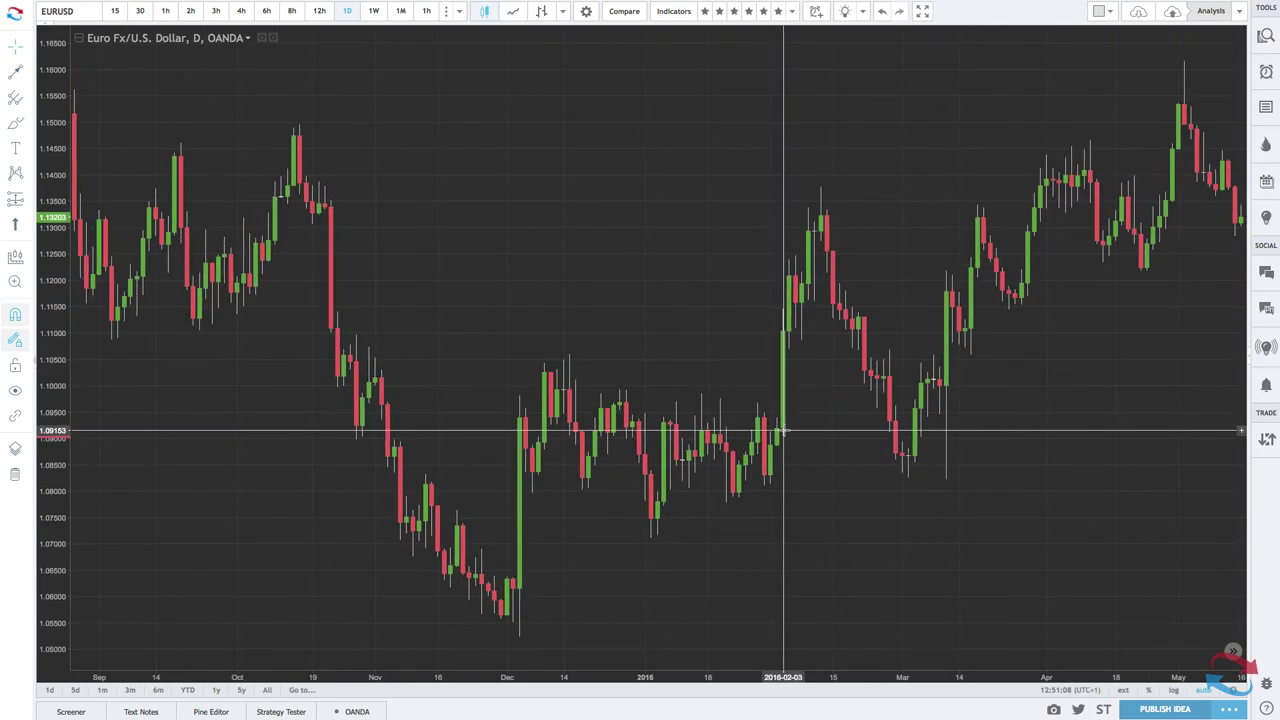
right_click(780, 428)
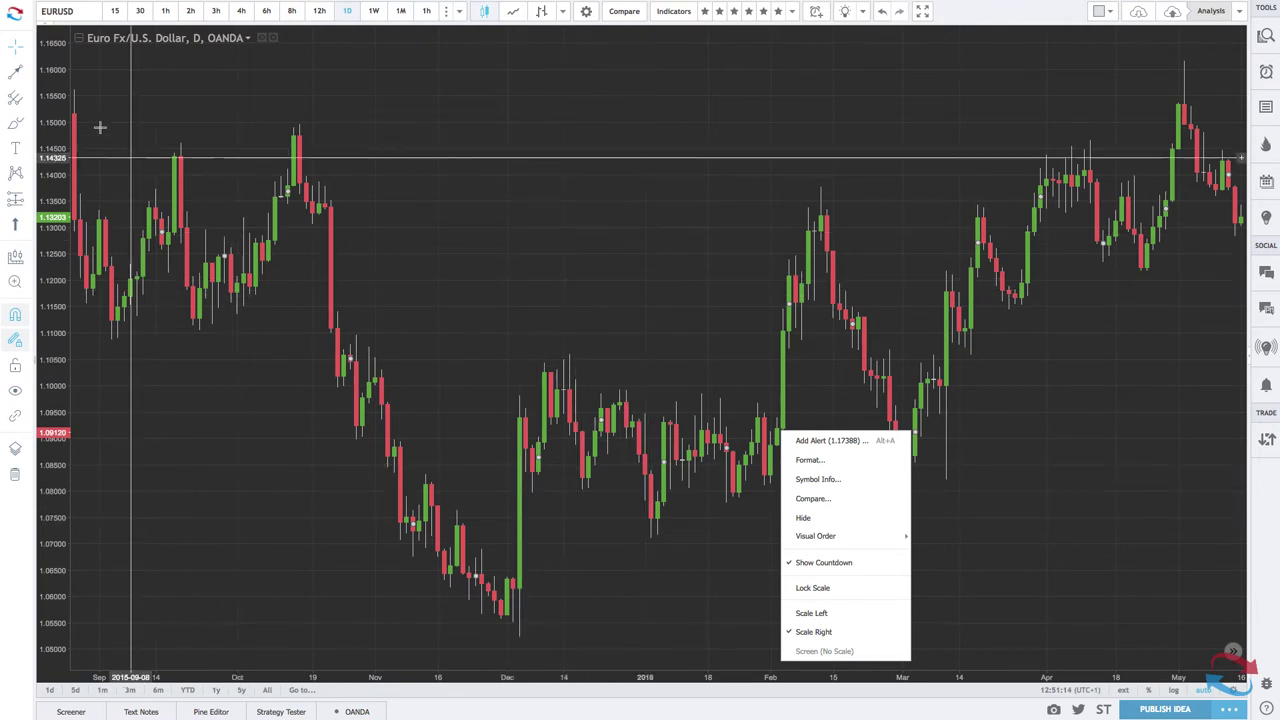
left_click(29, 72)
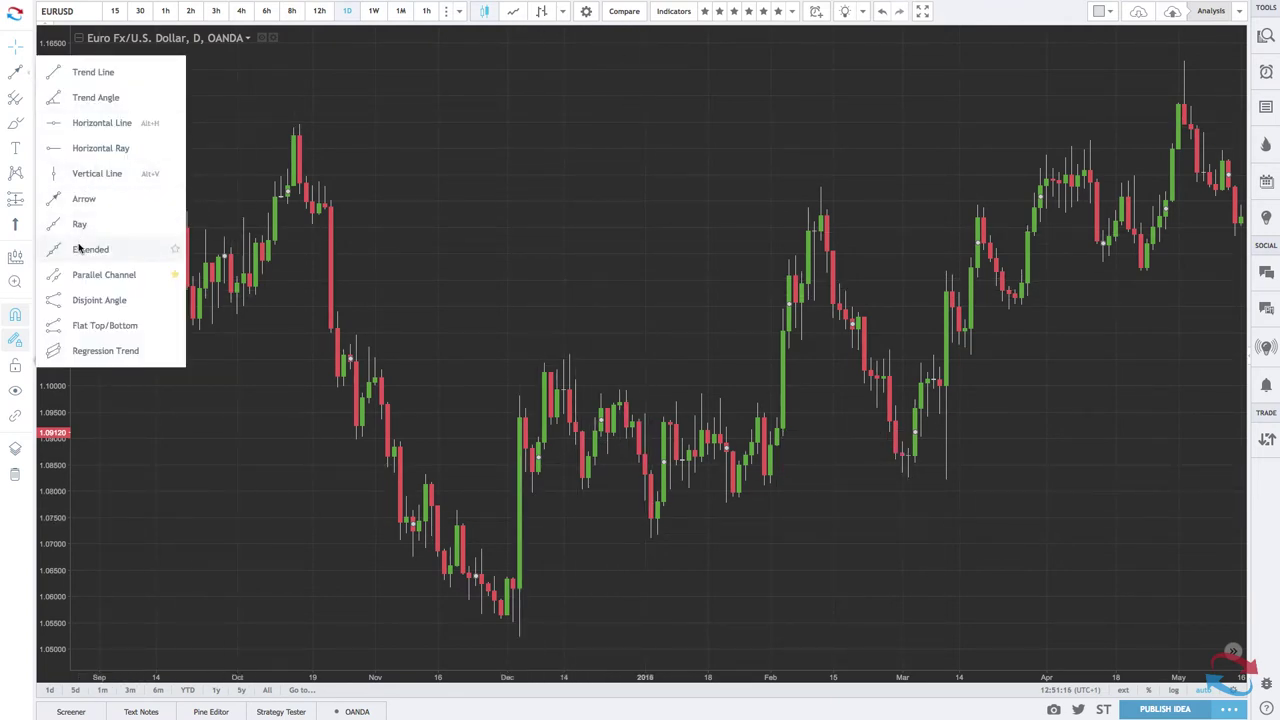
left_click(76, 147)
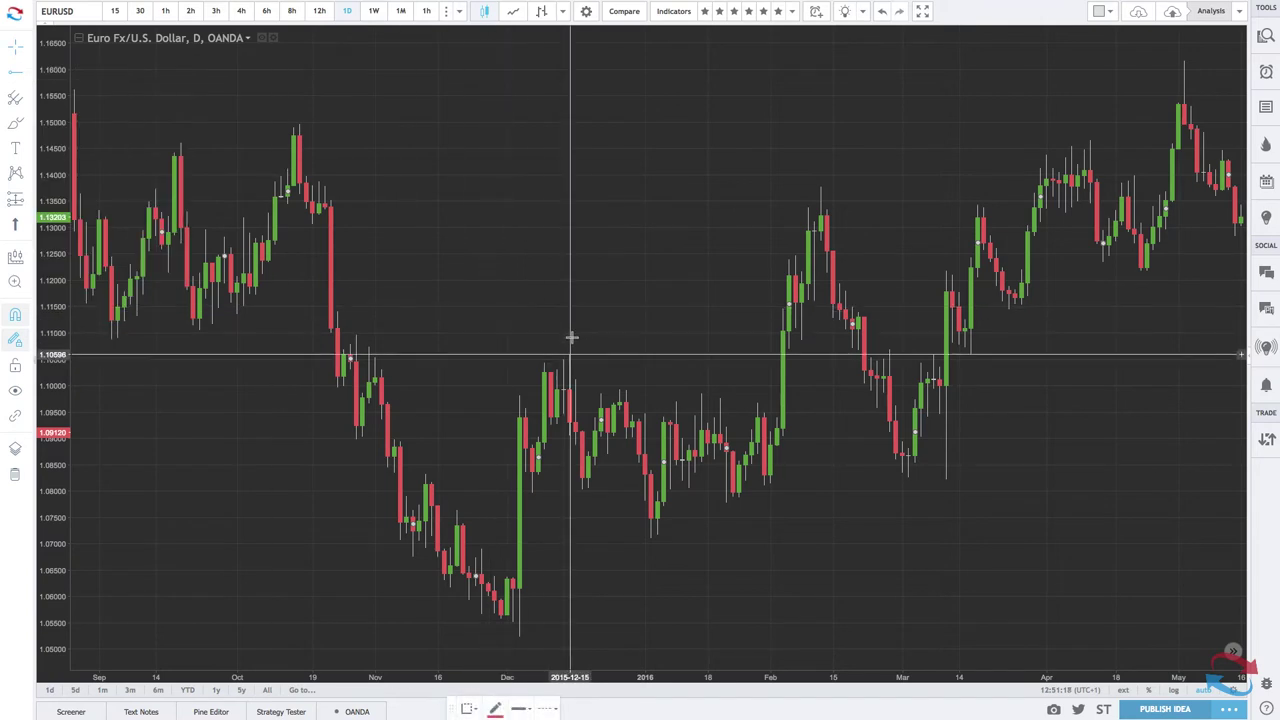
Draw connected arrows from the 3 December 2015 low through the 15 December high, 5 January low and 11 February high to 19 February 2016
left_click(29, 72)
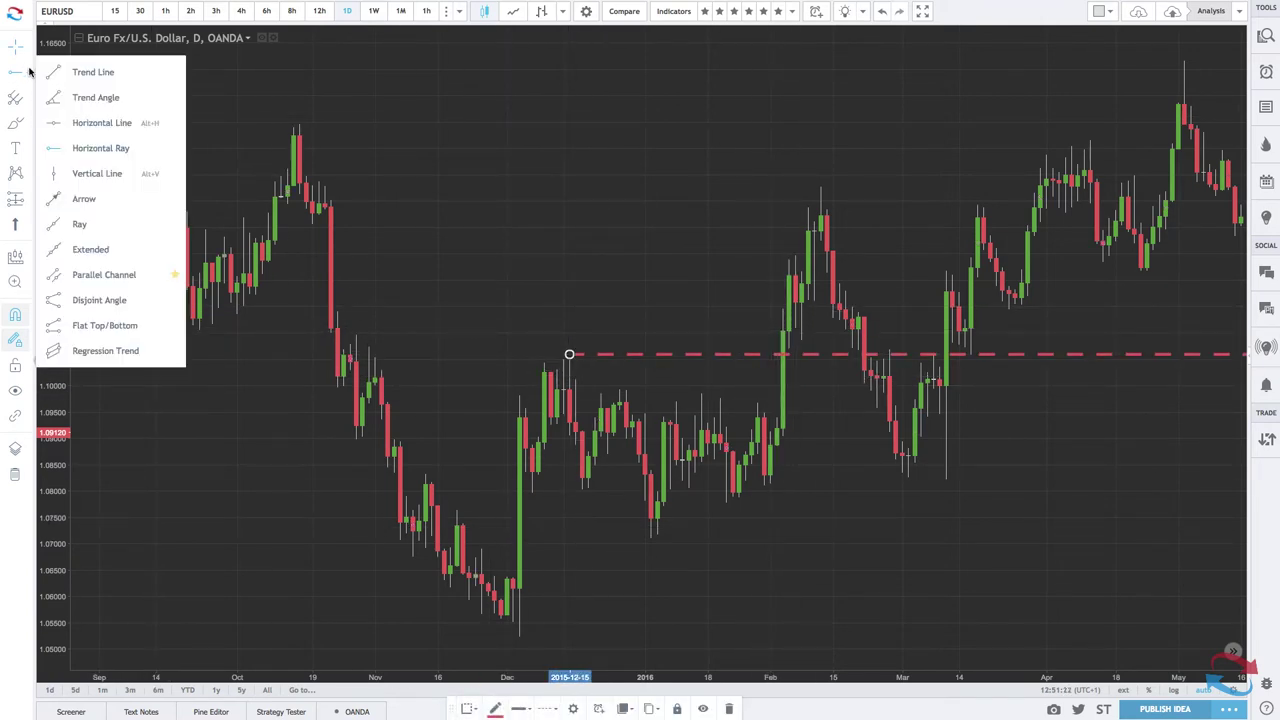
left_click(82, 222)
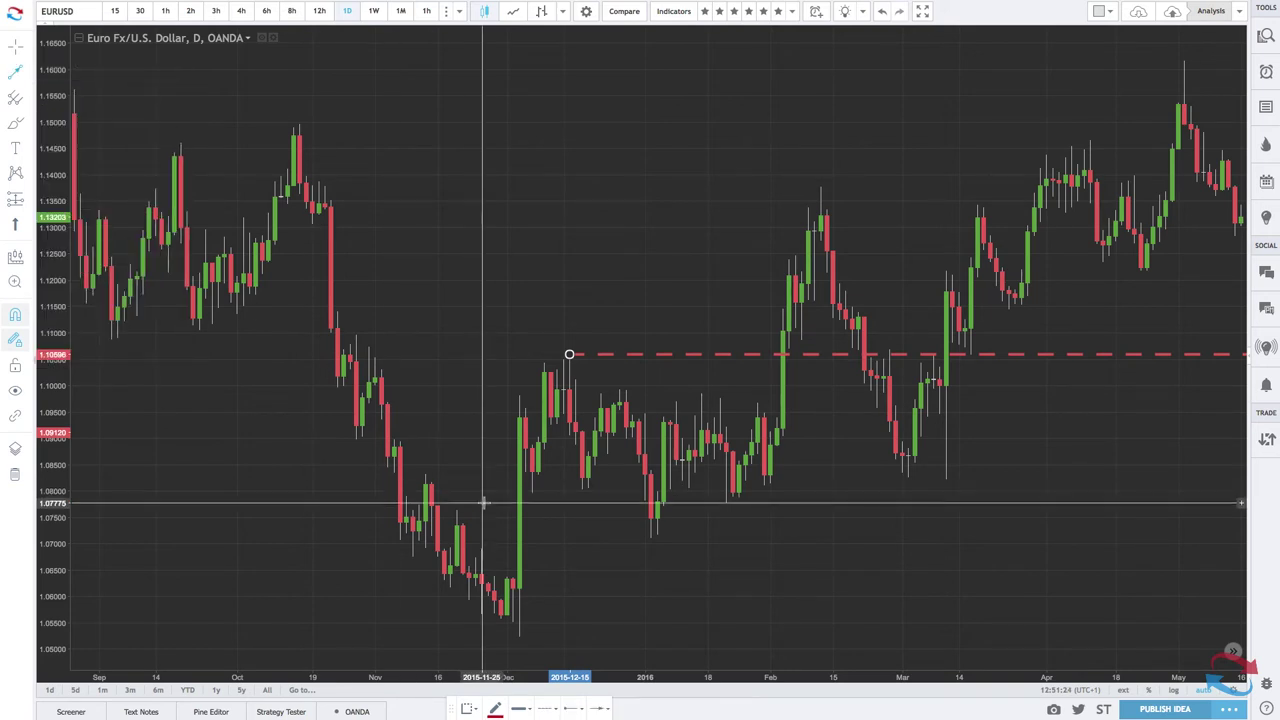
left_click(519, 630)
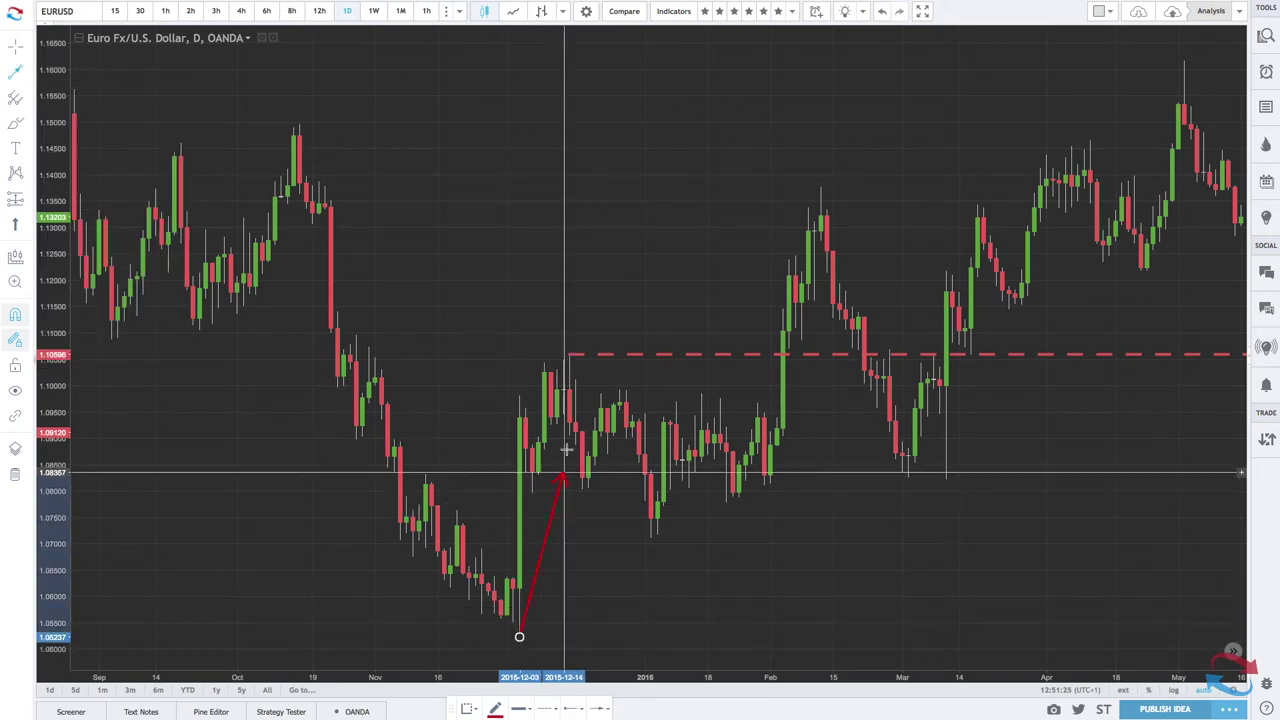
left_click(570, 350)
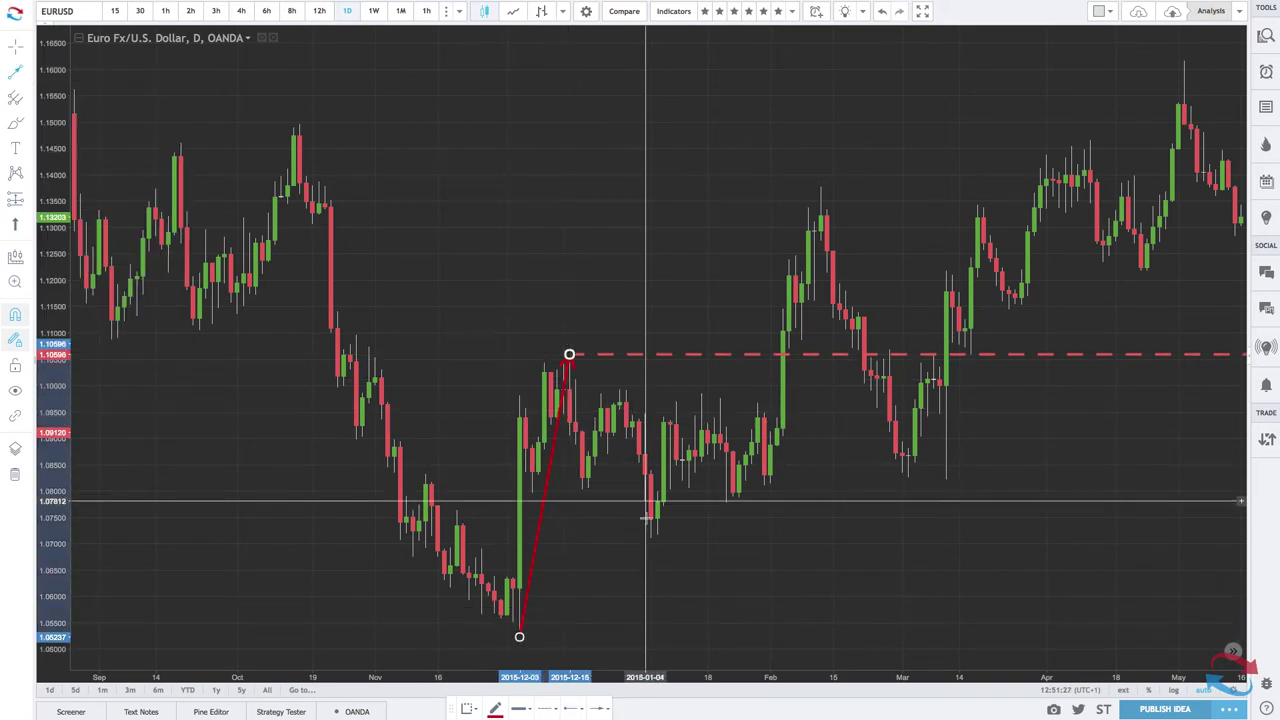
left_click(570, 353)
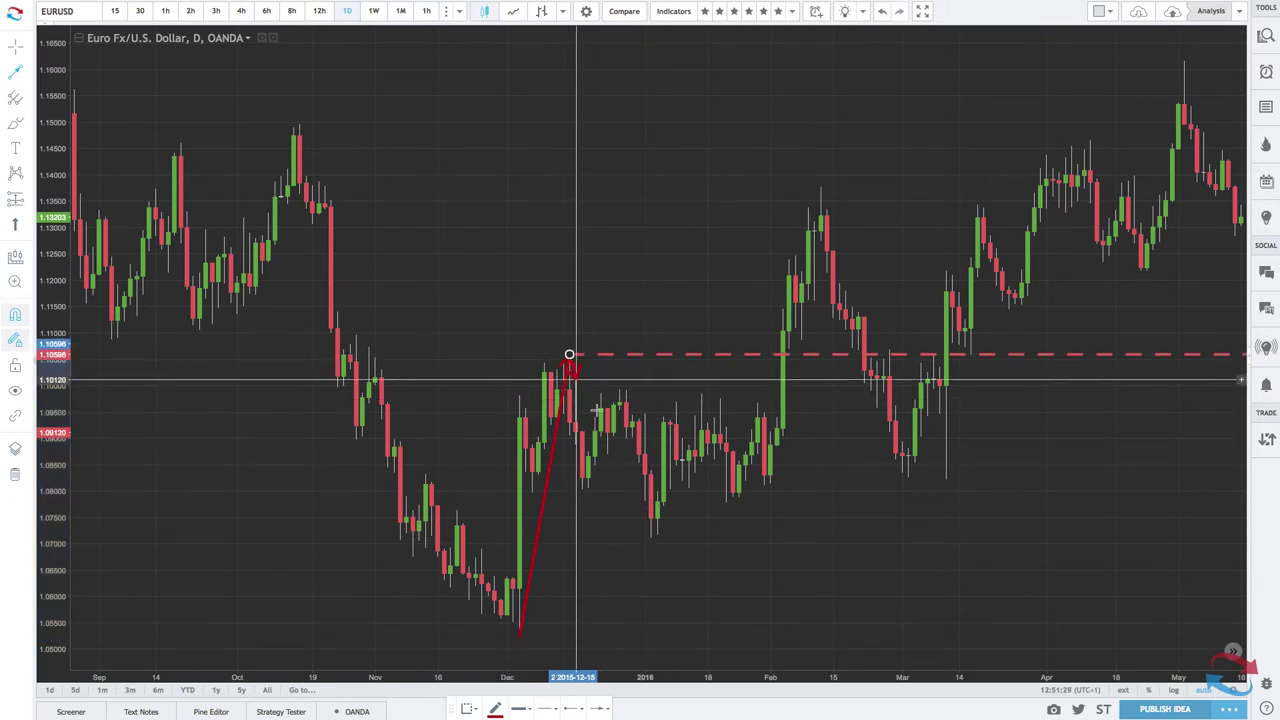
left_click(651, 538)
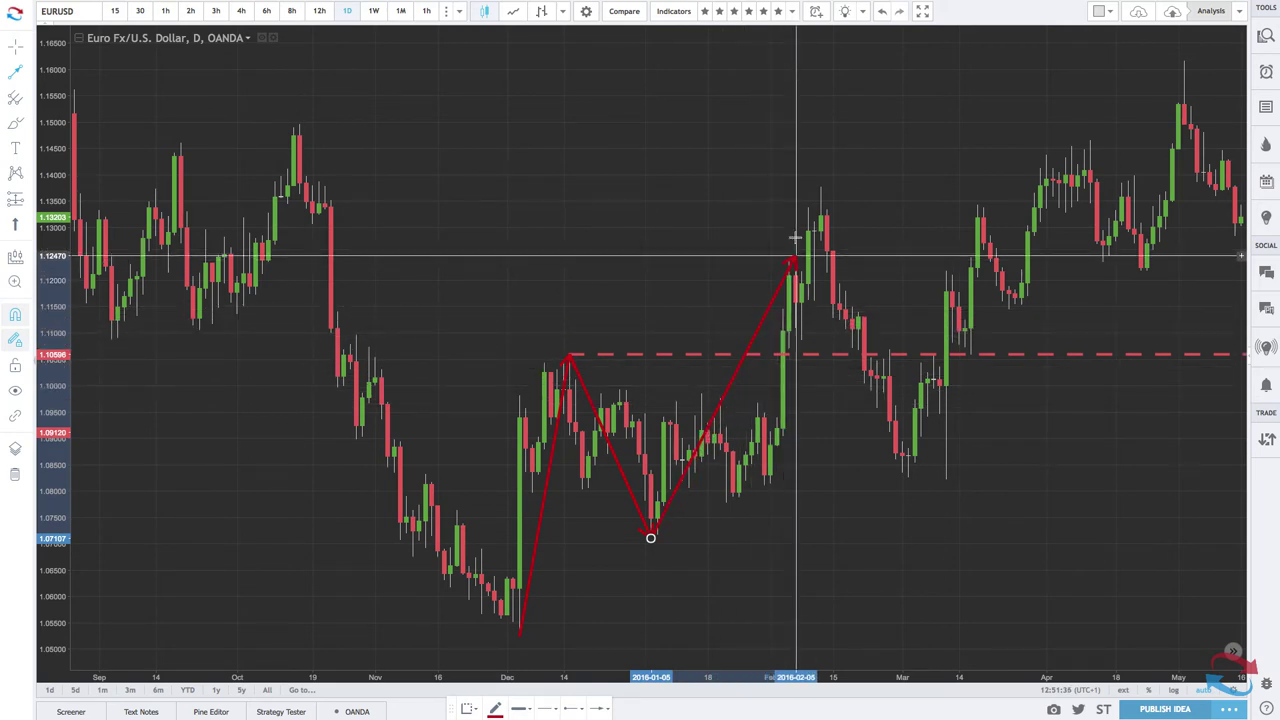
left_click(820, 187)
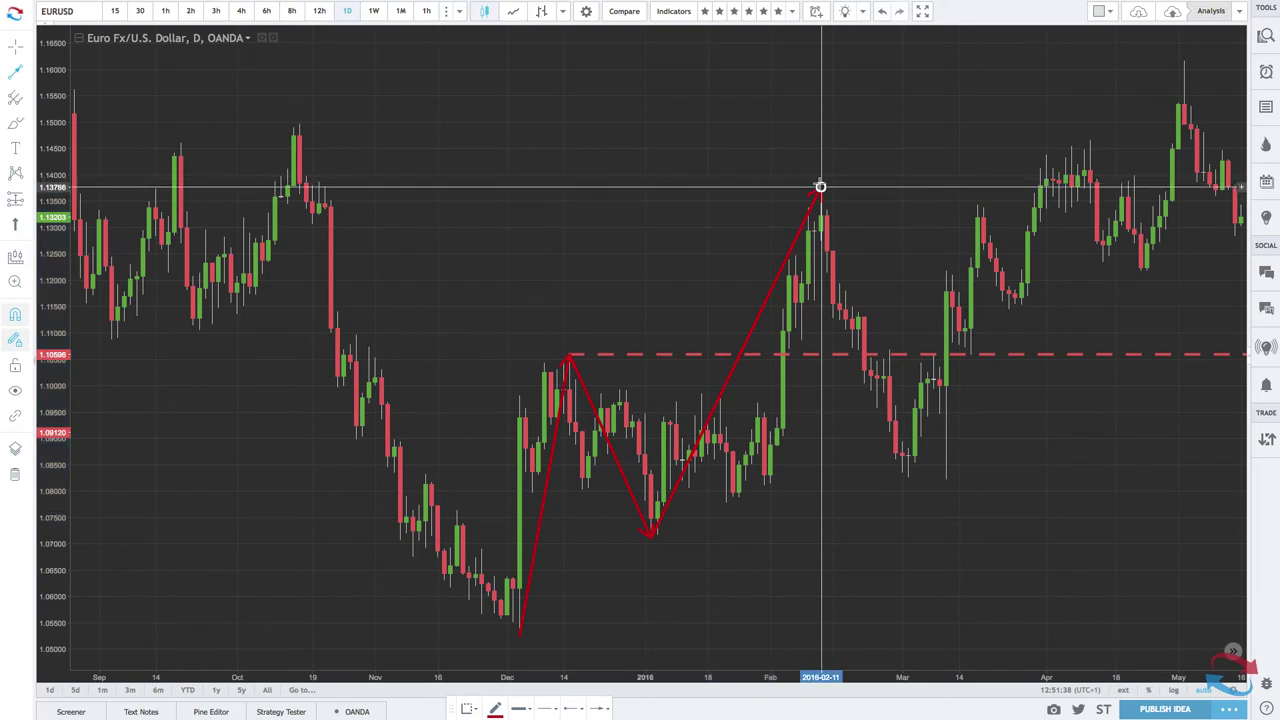
left_click(858, 329)
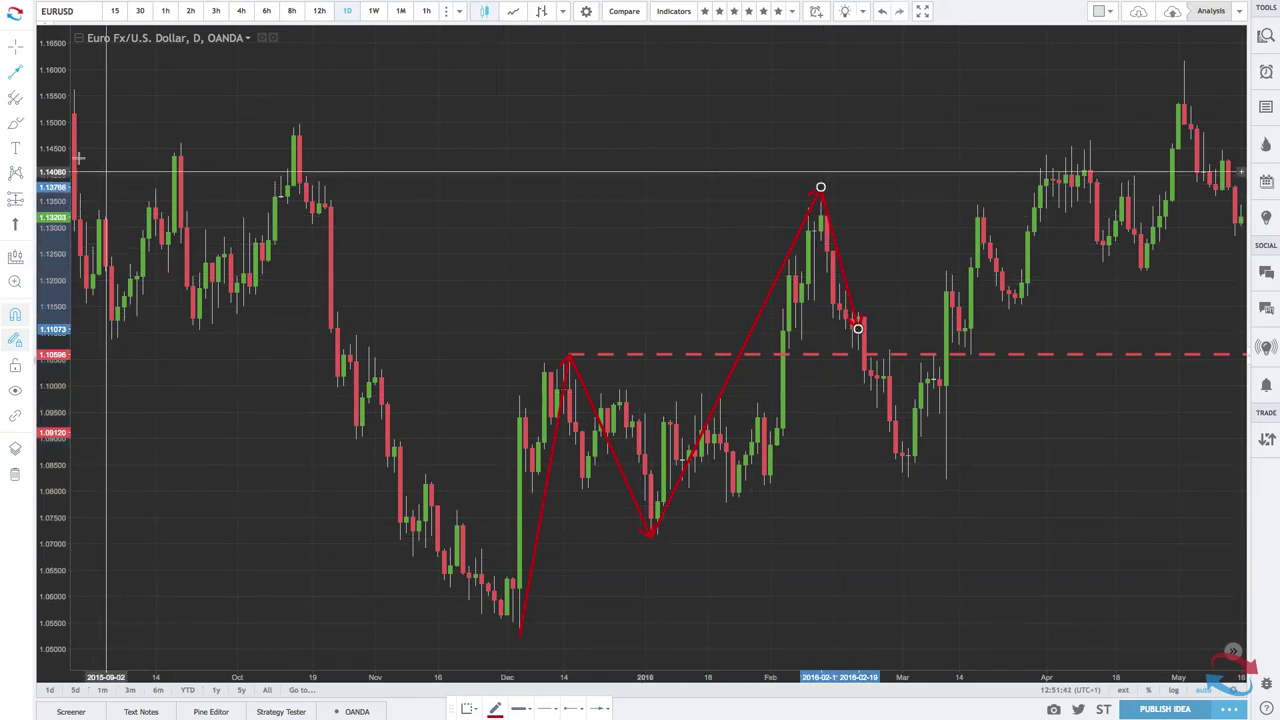
Draw an ascending parallel channel from the 3 December 2015 low through the 1 February 2016 low, with its upper edge starting at 1.06151
left_click(28, 72)
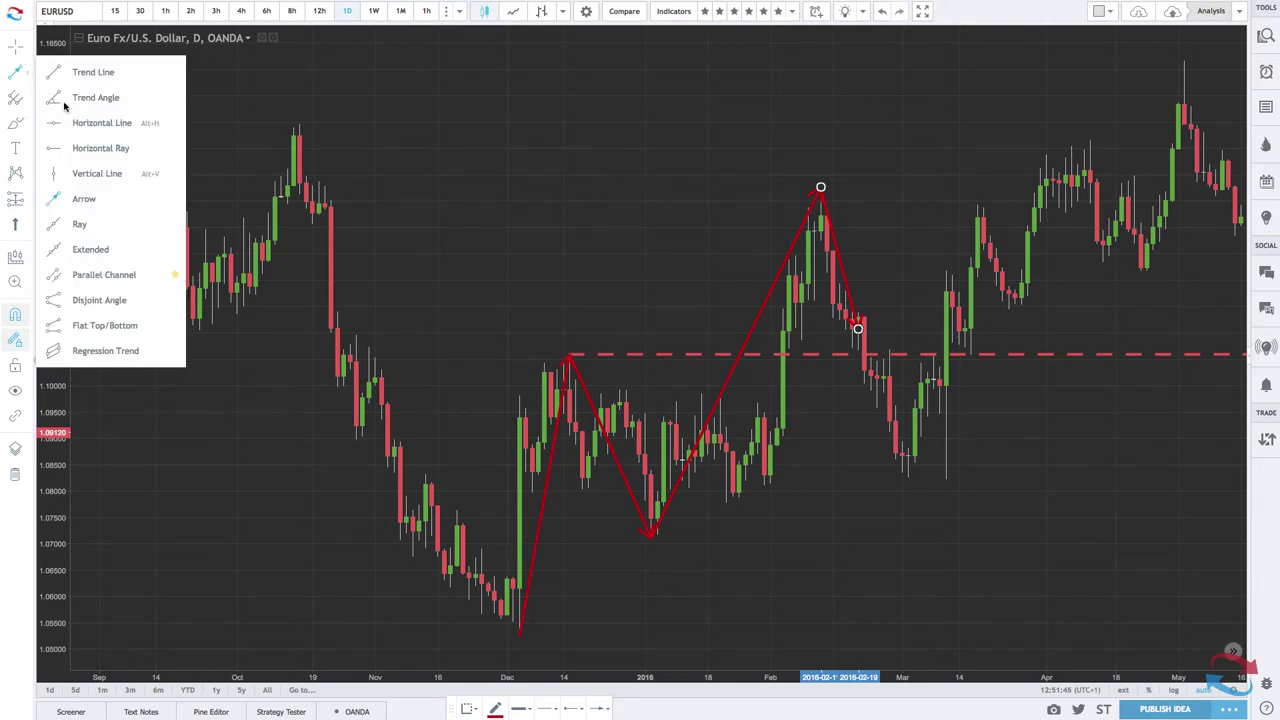
left_click(78, 279)
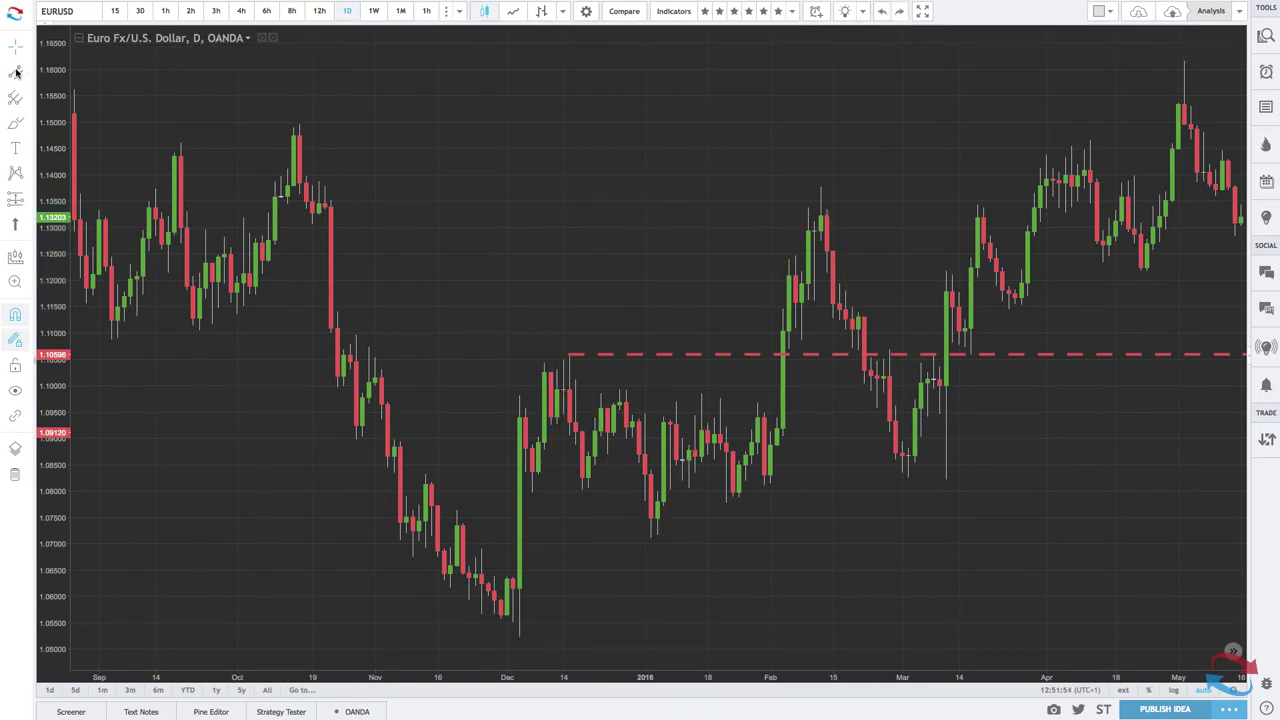
left_click(519, 636)
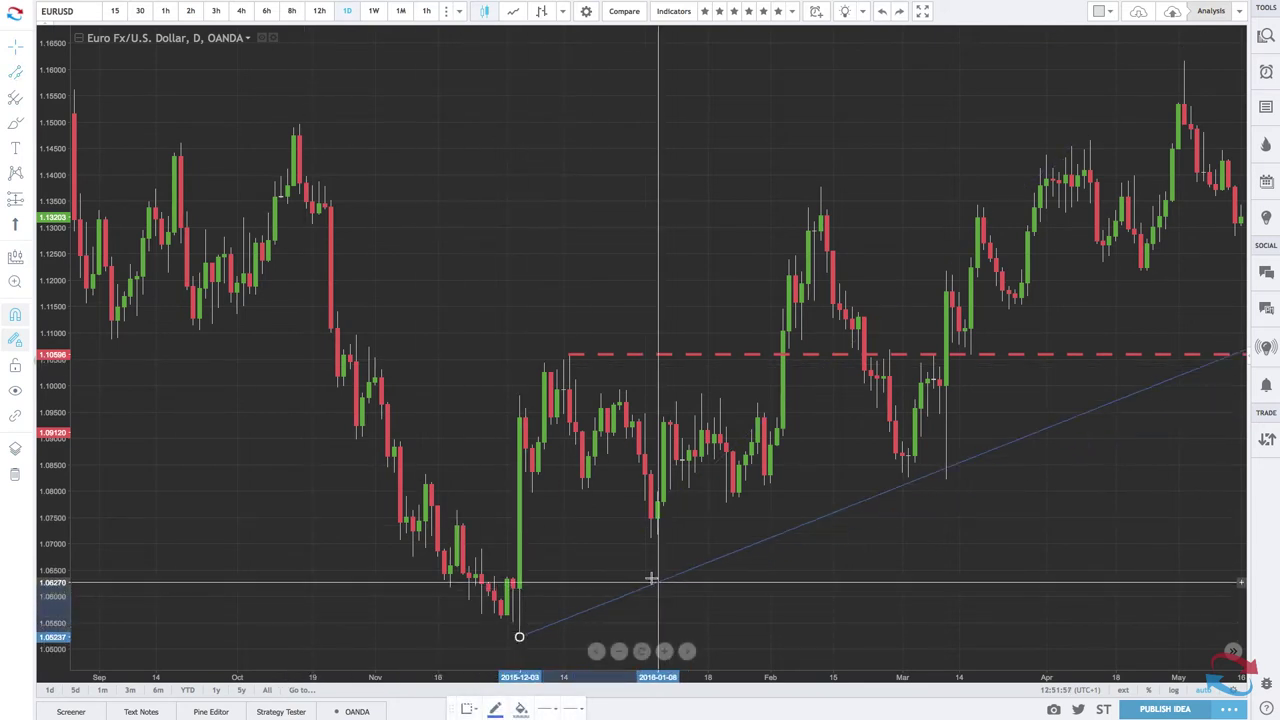
left_click(772, 489)
scroll(771, 490, "up", 5)
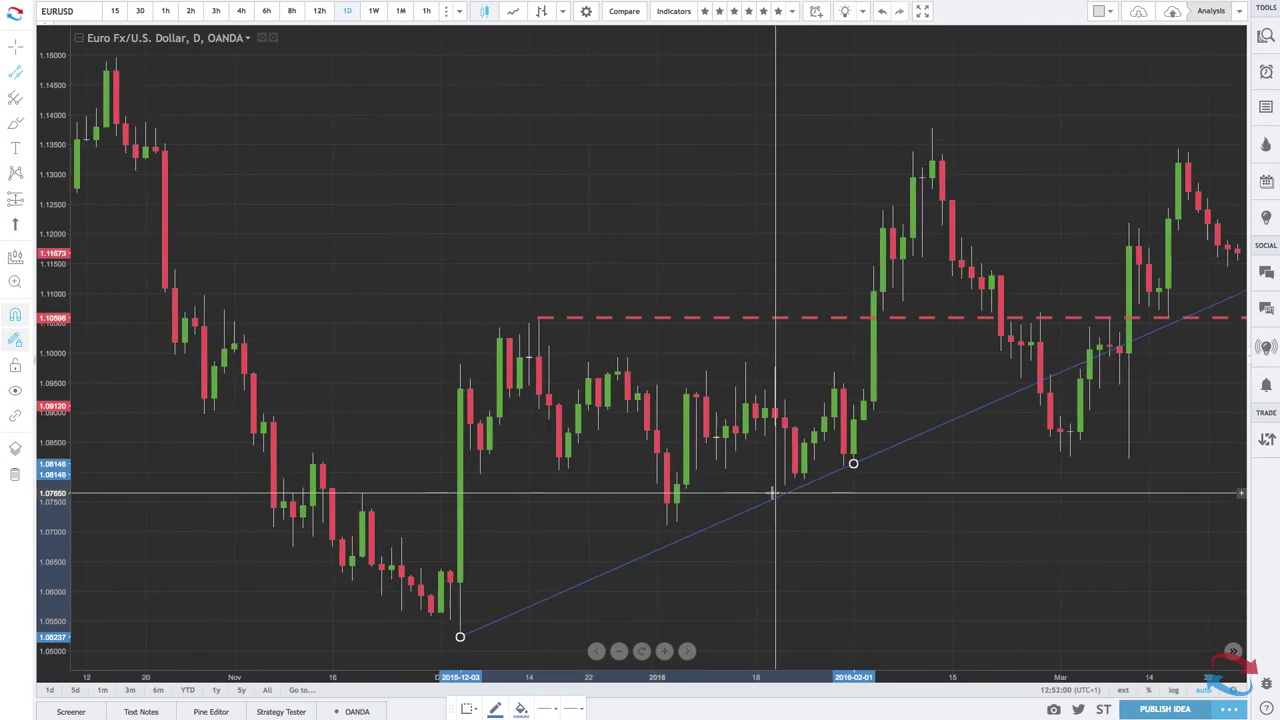
scroll(771, 490, "up", 1)
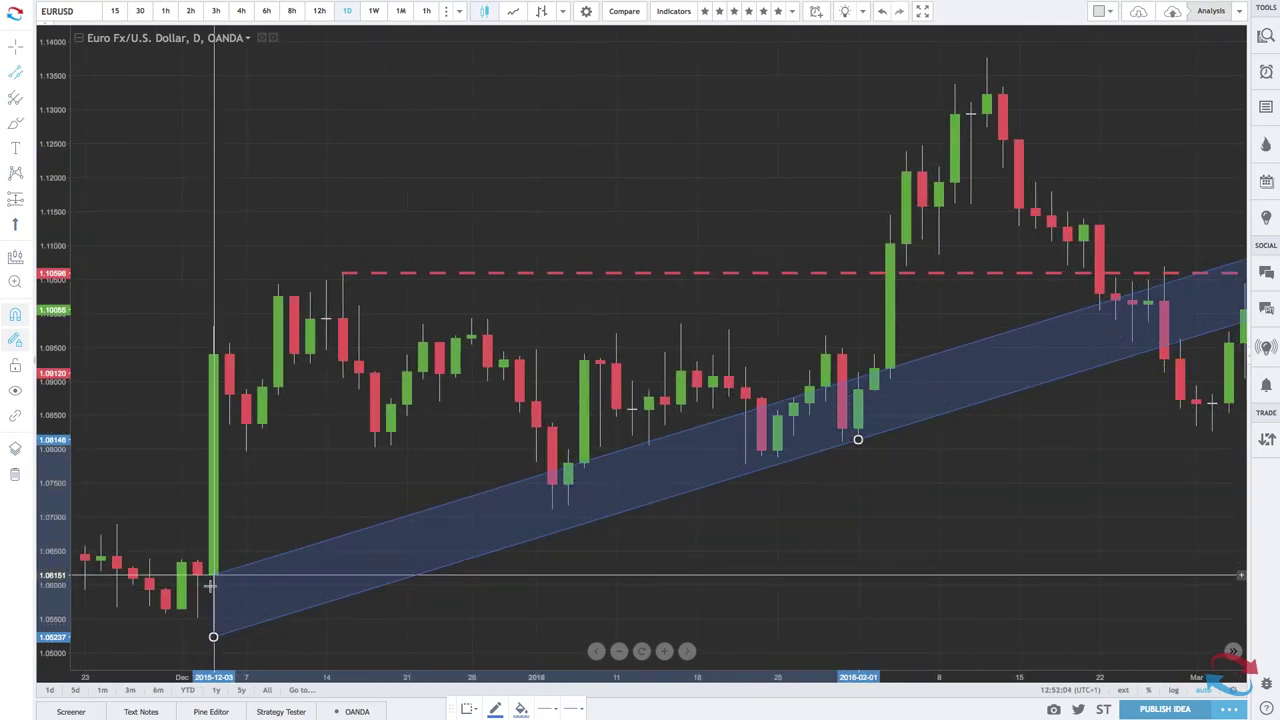
left_click(211, 583)
Draw connected arrows from the 10 February 2016 high down to 24 February, up to the dashed ray on 26 February, and down to the 2 March low
scroll(760, 597, "down", 3)
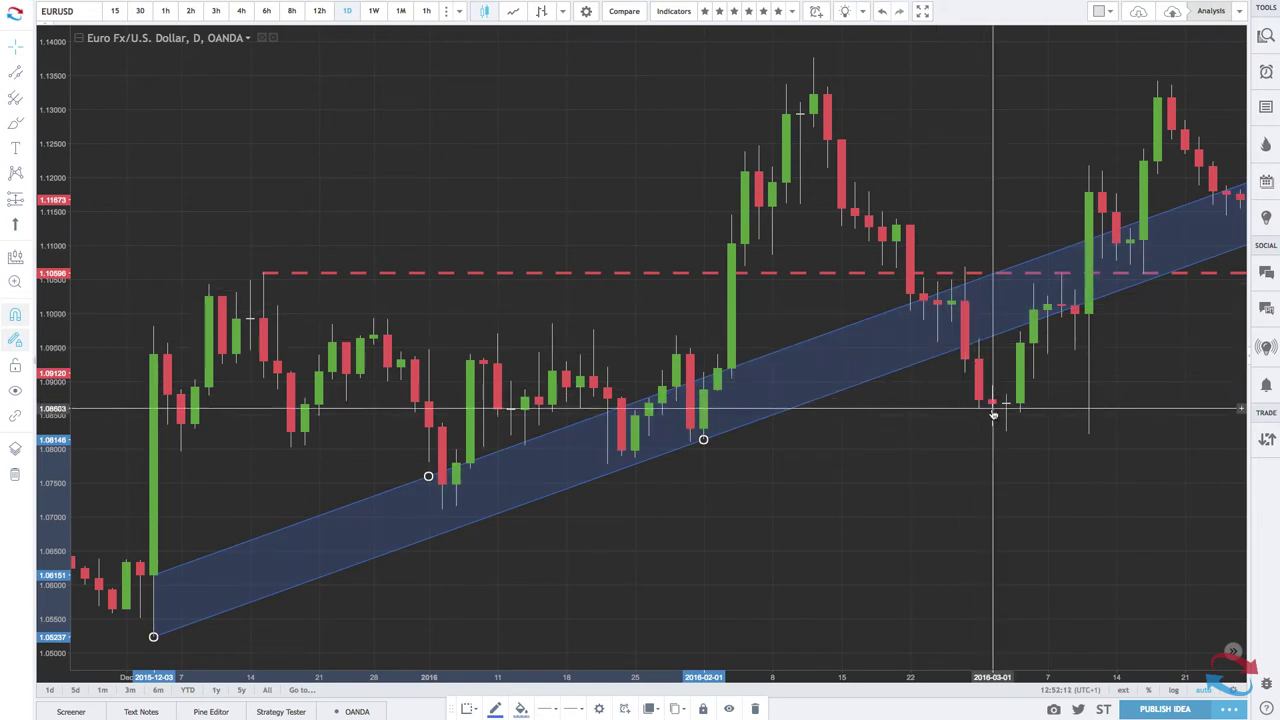
scroll(995, 415, "right", 2)
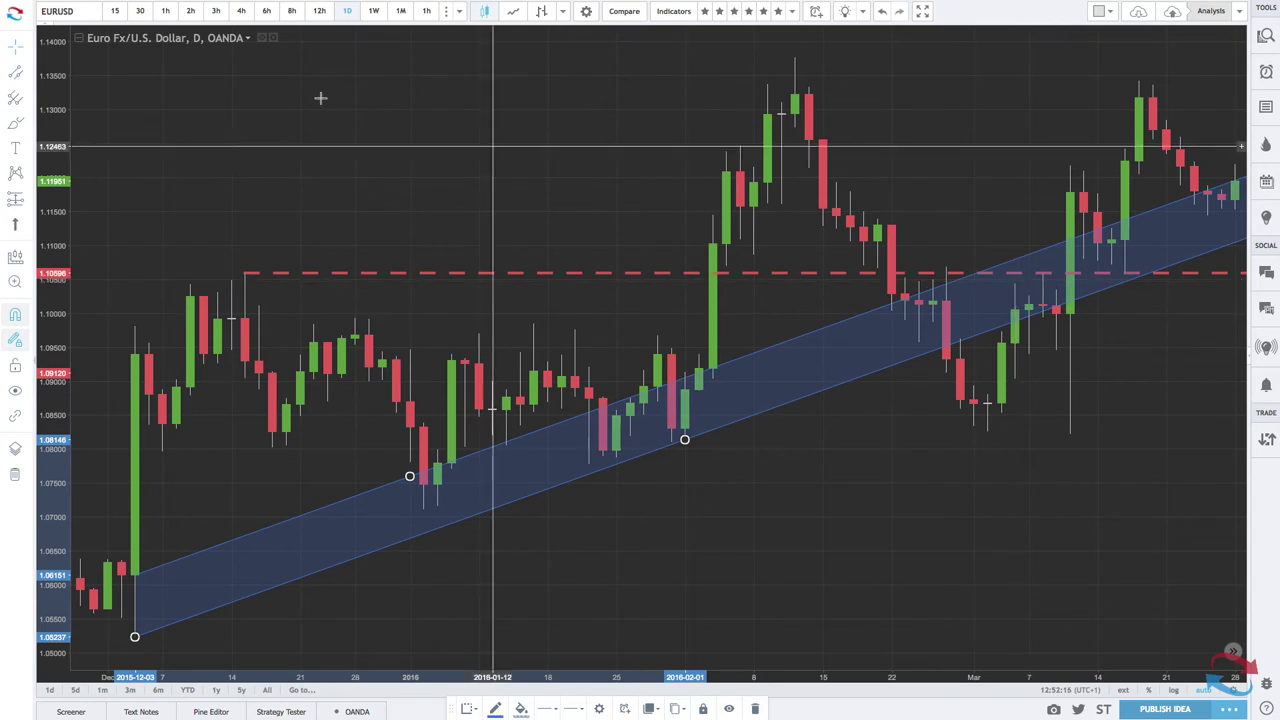
left_click(25, 73)
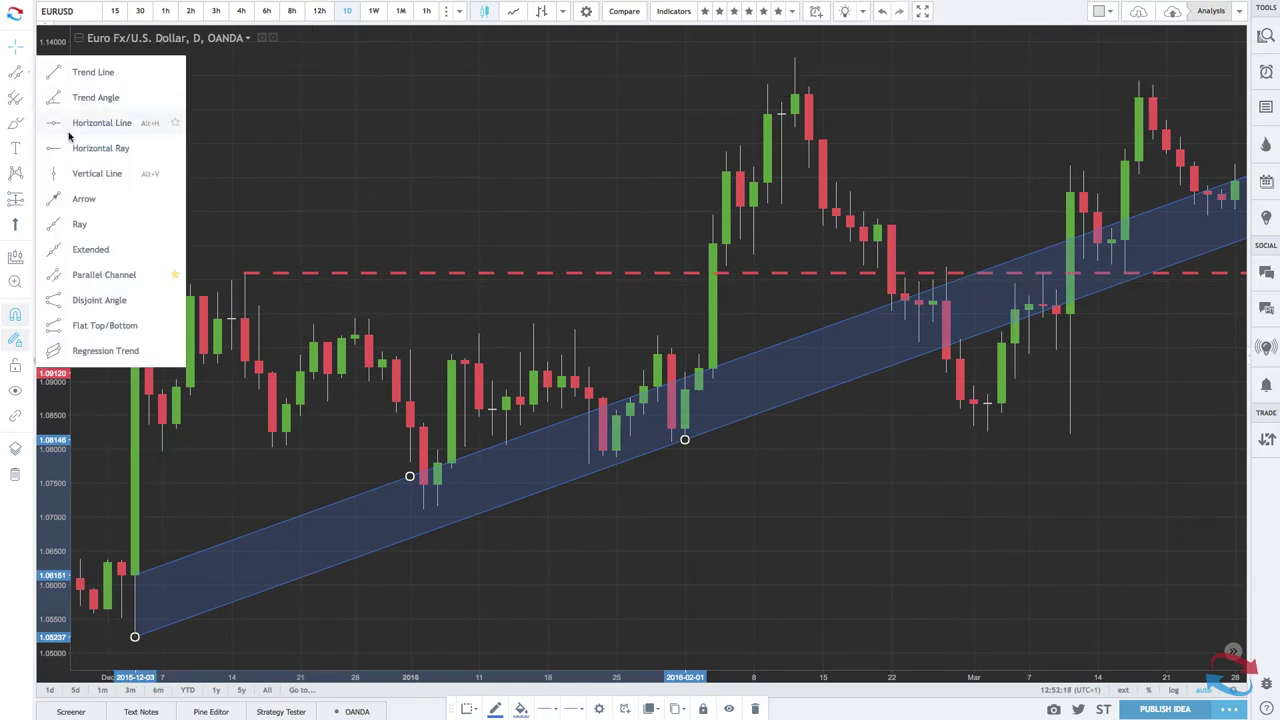
left_click(82, 198)
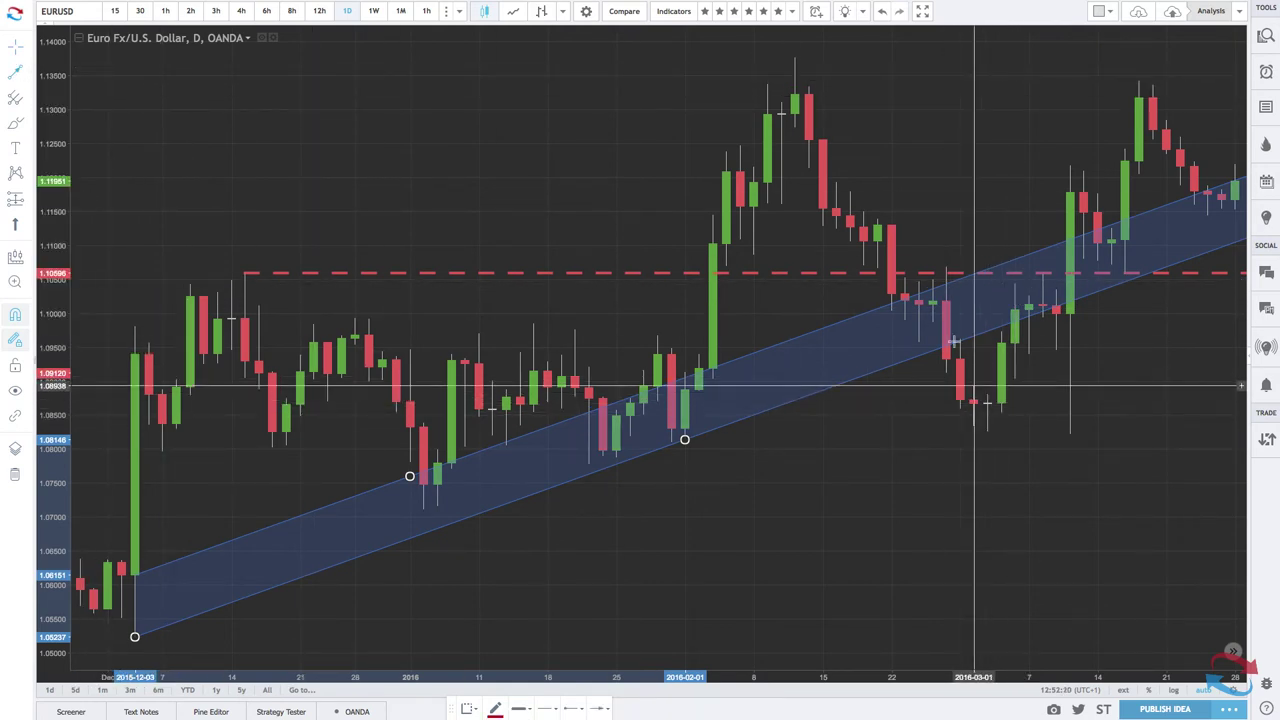
left_click(781, 103)
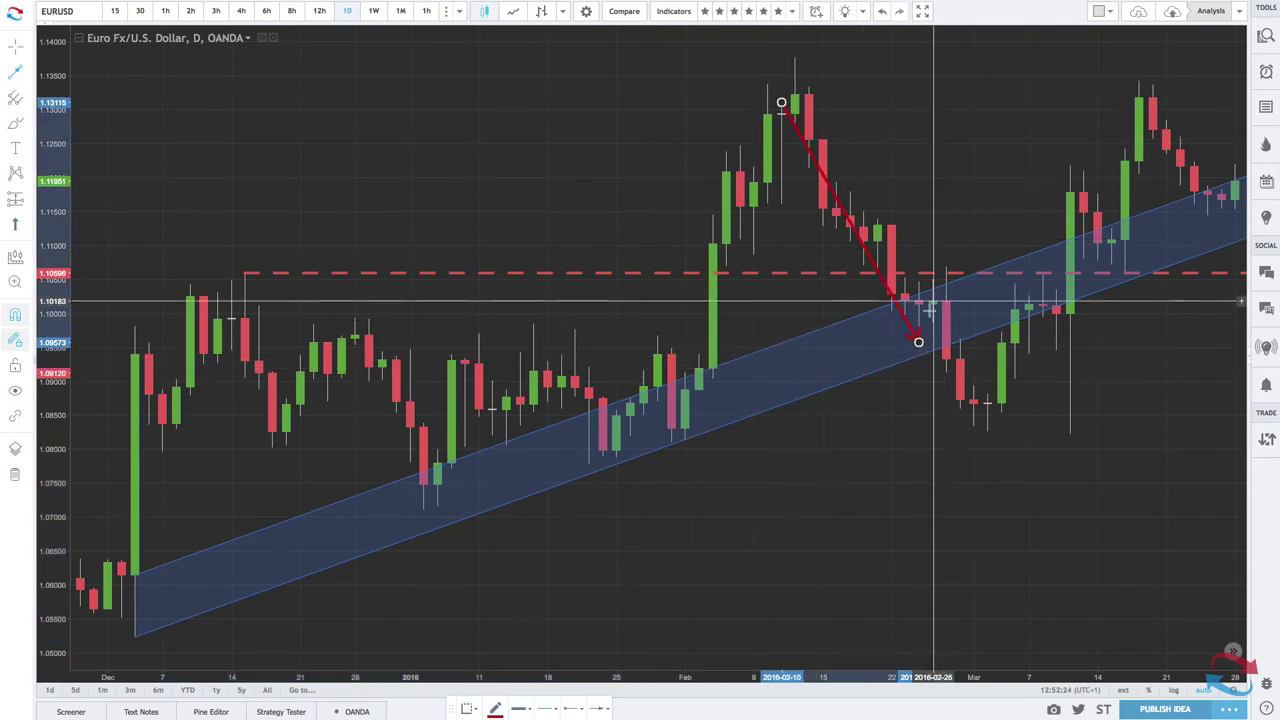
left_click(918, 342)
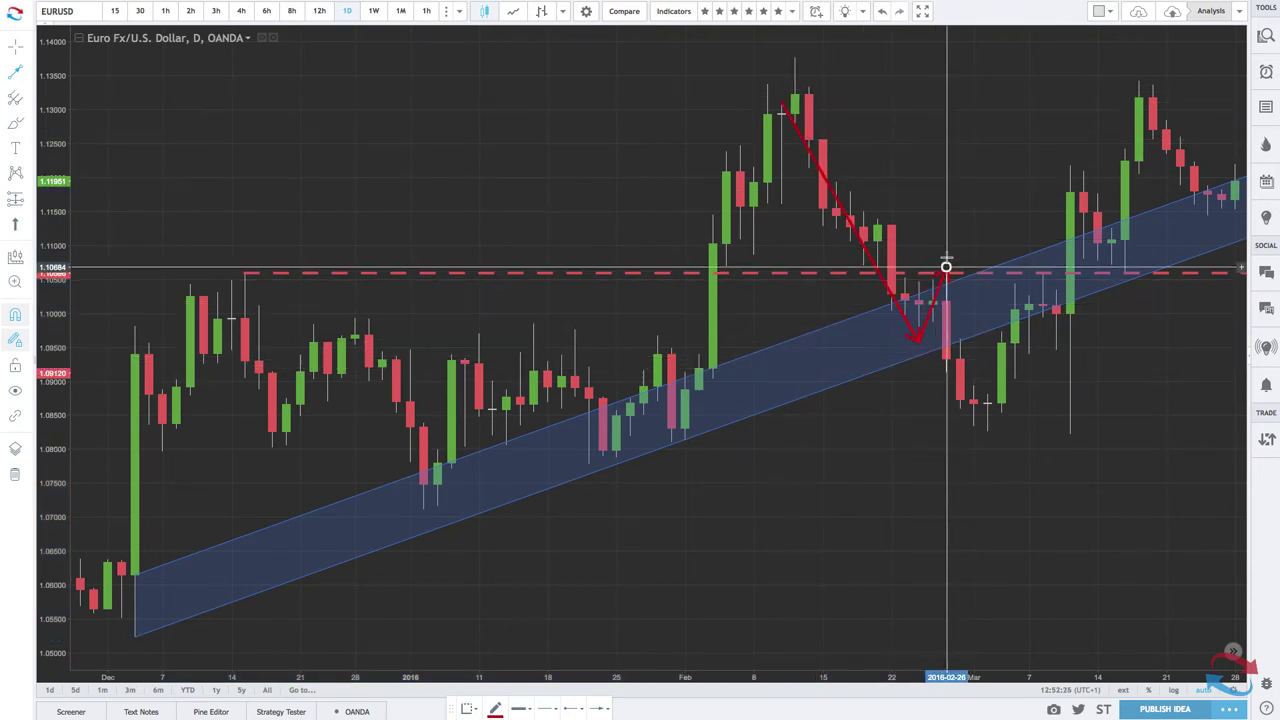
left_click(946, 267)
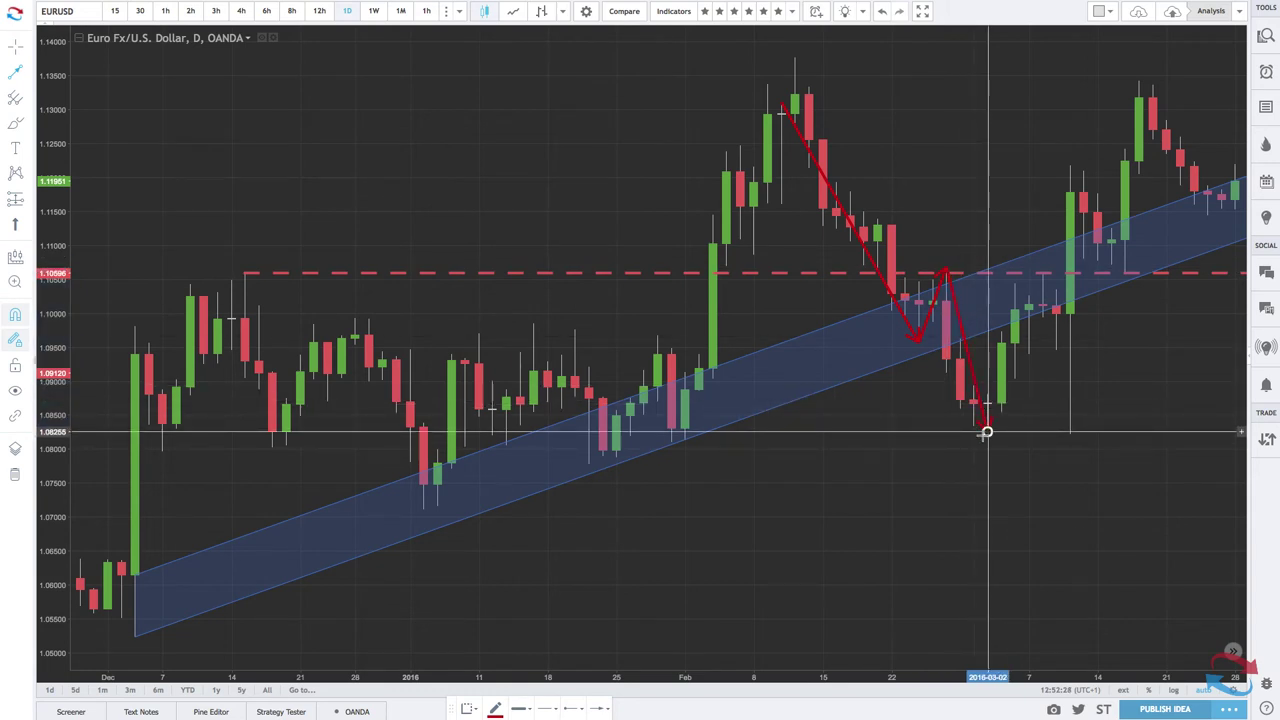
left_click(987, 432)
Continue the arrows from the 2 March low to the dashed ray on 8 March, the 10 March low and high, and the 16 March low
scroll(1041, 270, "down", 1)
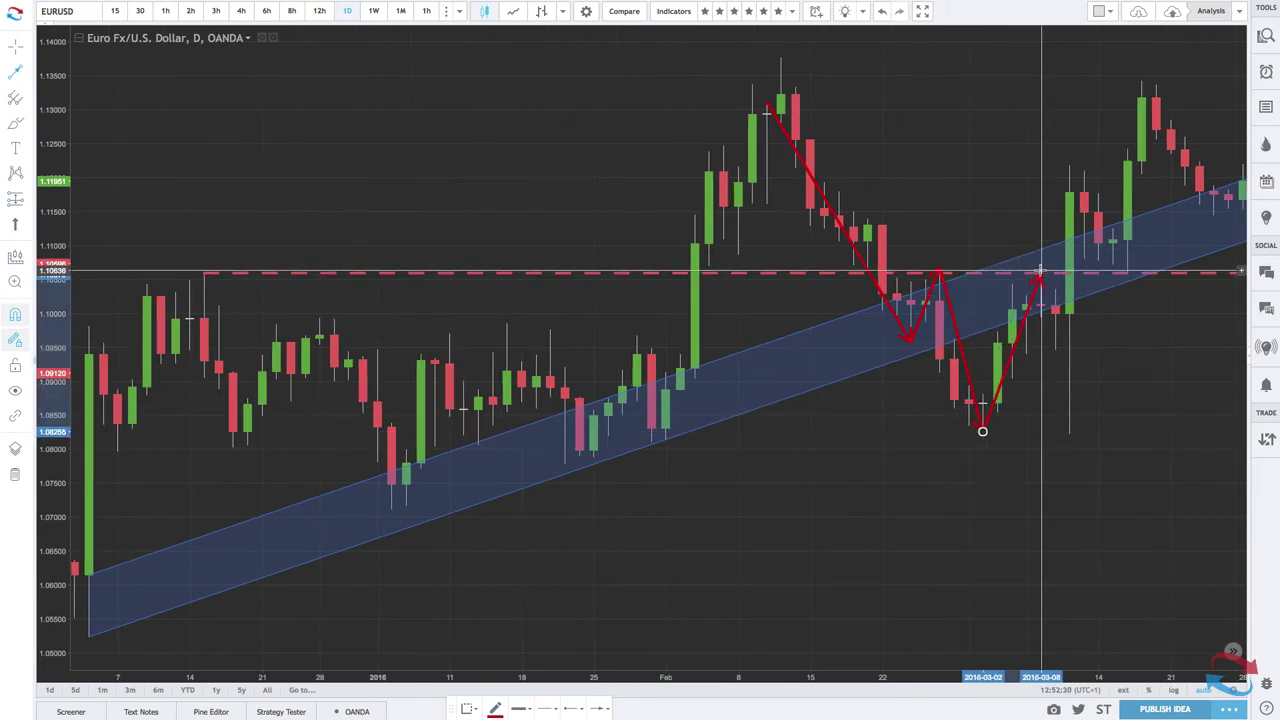
left_click(1041, 273)
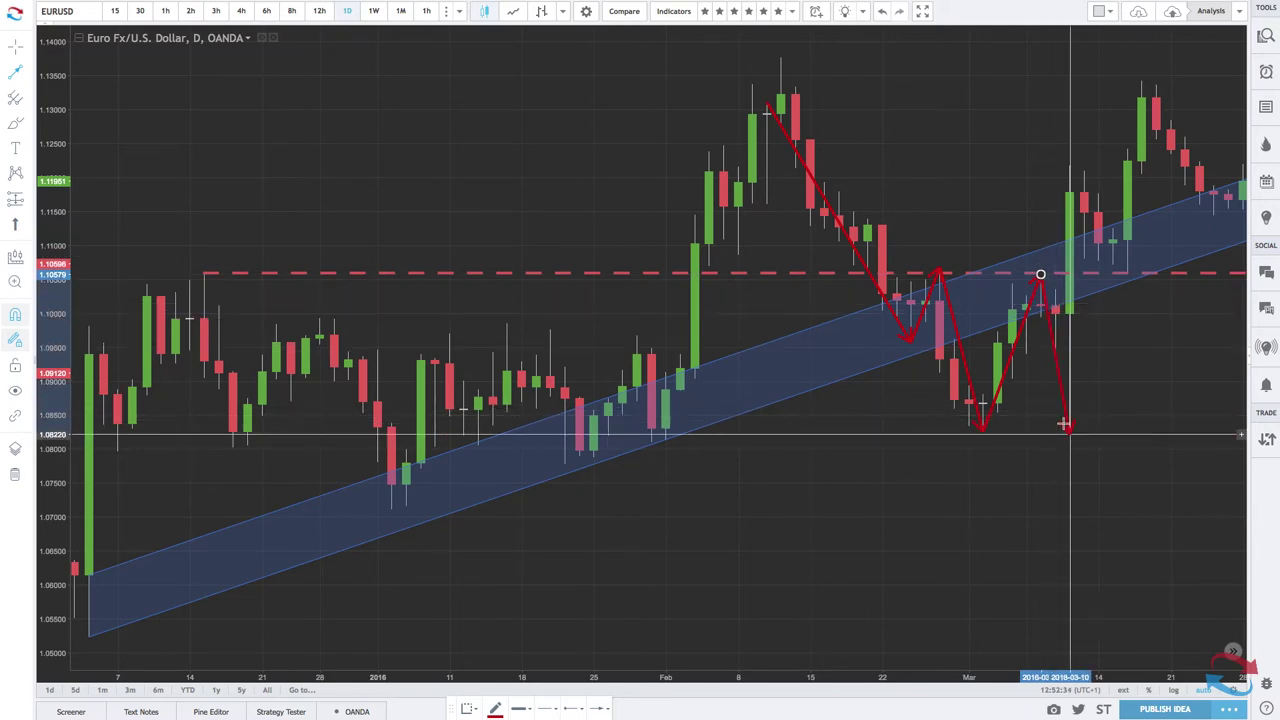
scroll(952, 410, "up", 5)
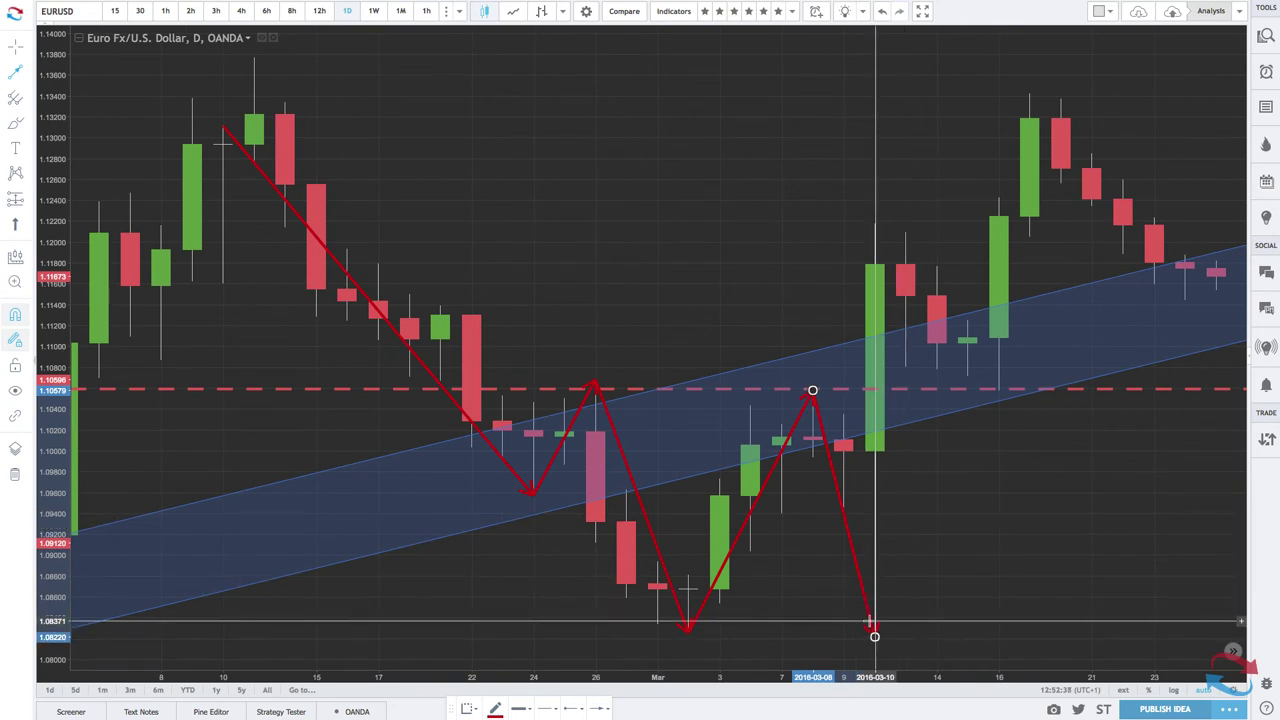
left_click(875, 621)
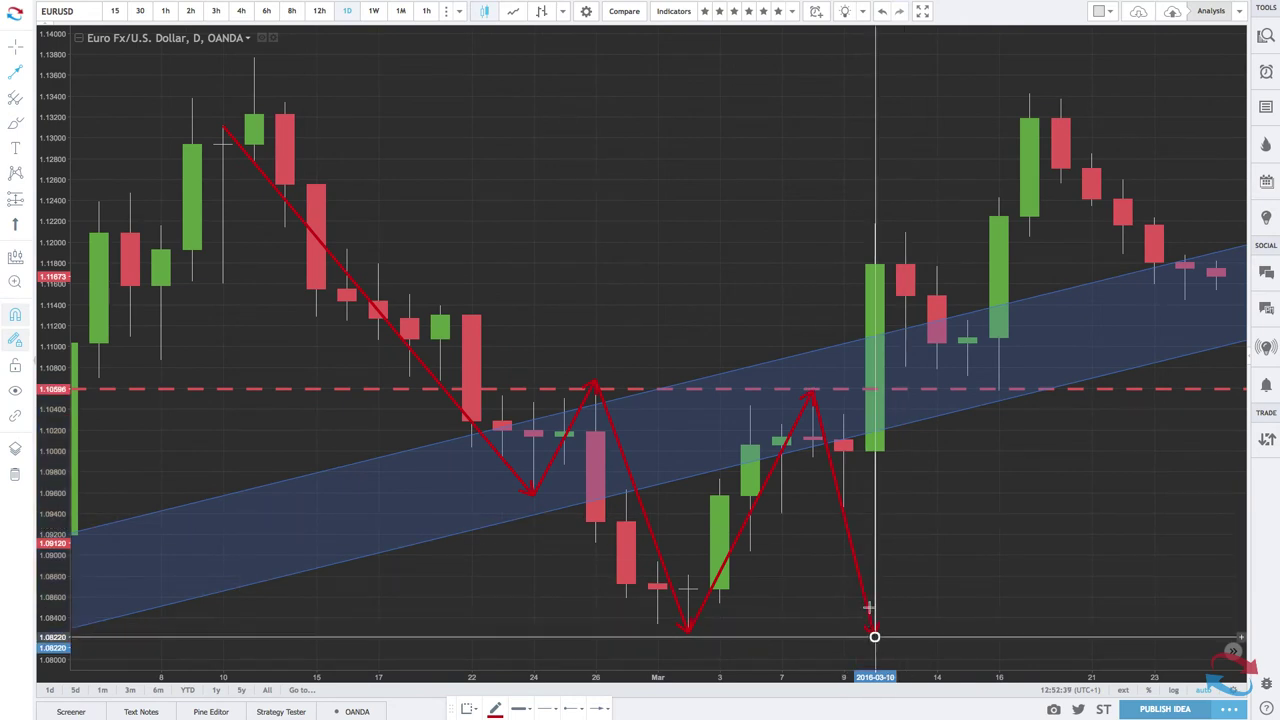
left_click(875, 224)
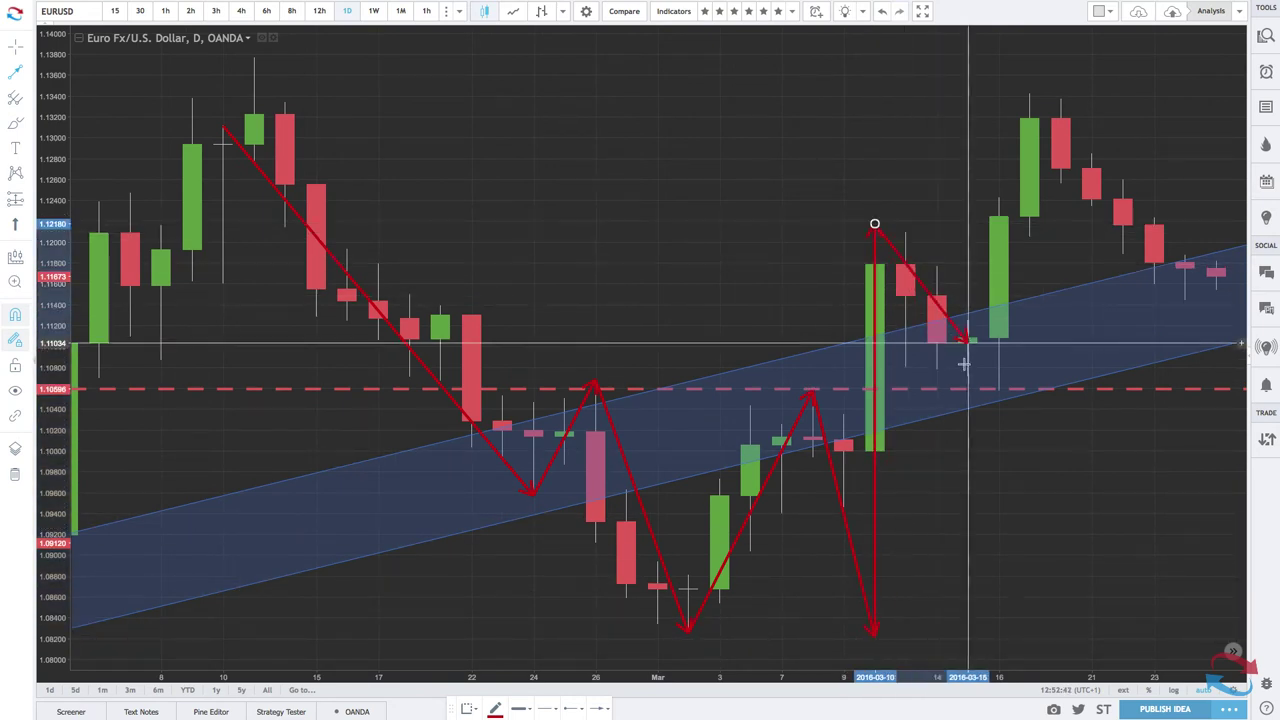
double_click(998, 392)
scroll(998, 392, "down", 5)
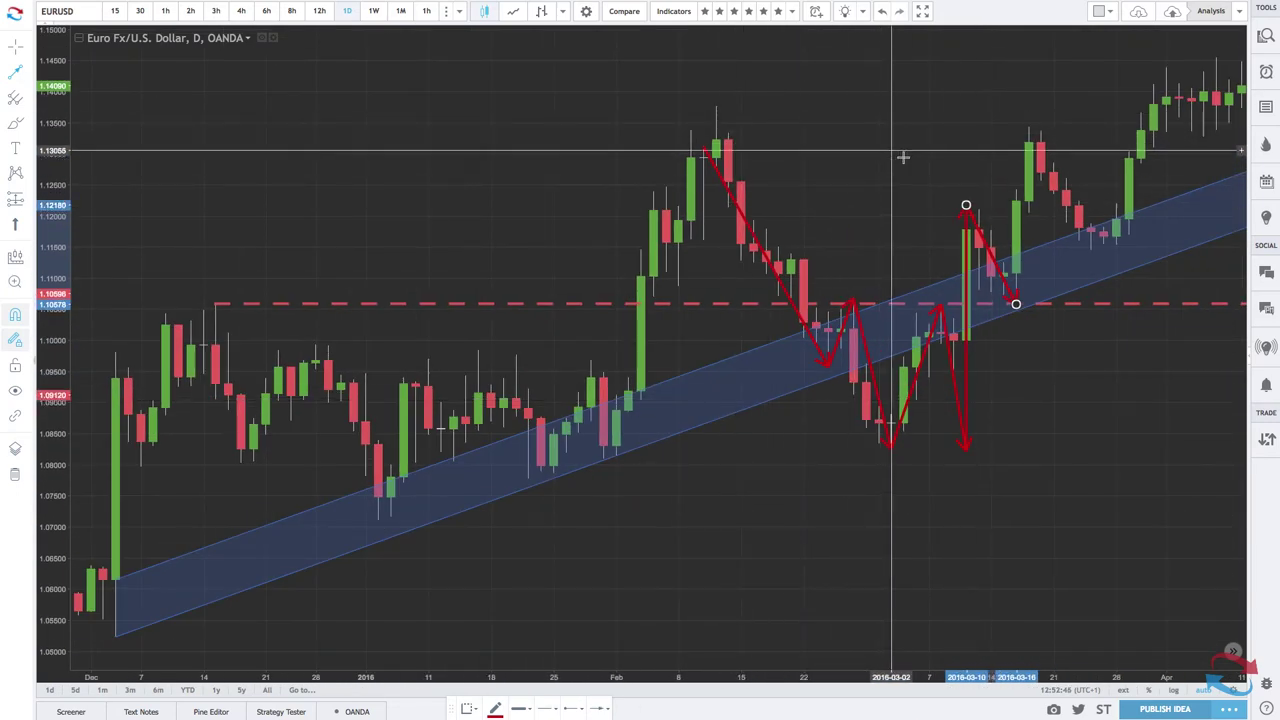
Draw connected arrows from the 3 December 2015 low through the 15 December high, 5 January low and 11 February high to late April 2016
left_click(869, 355)
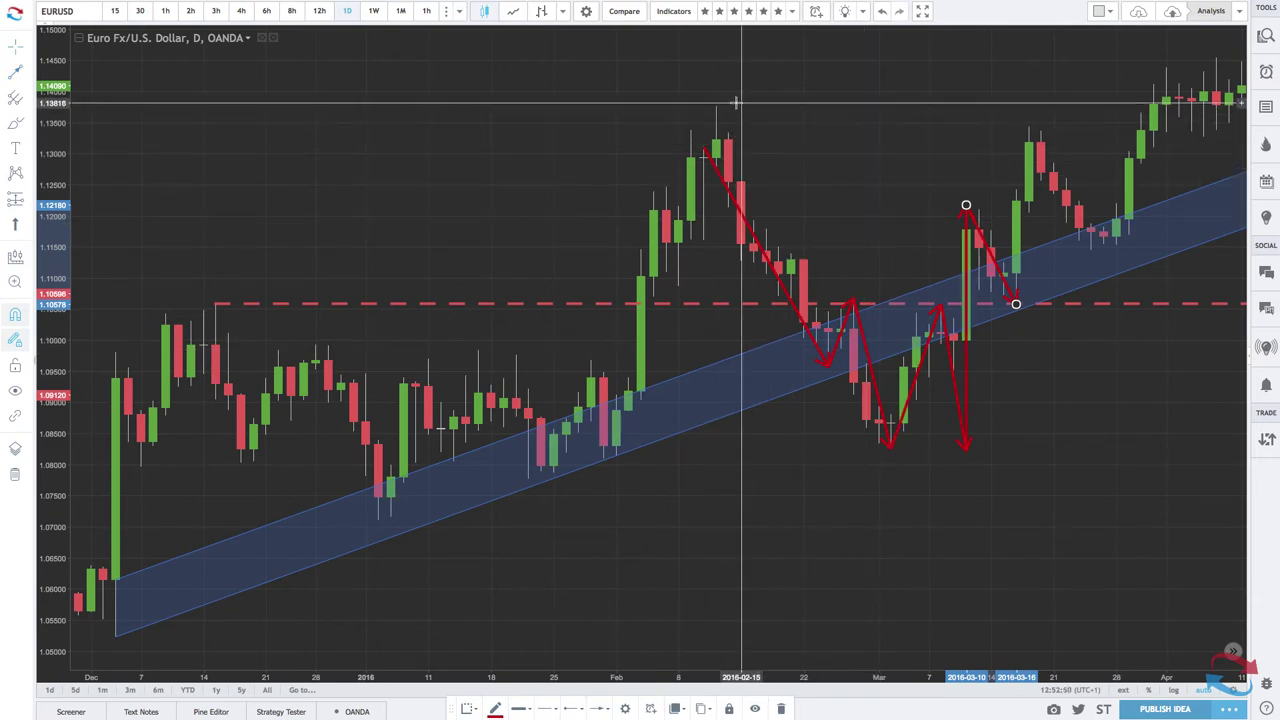
scroll(517, 103, "down", 2)
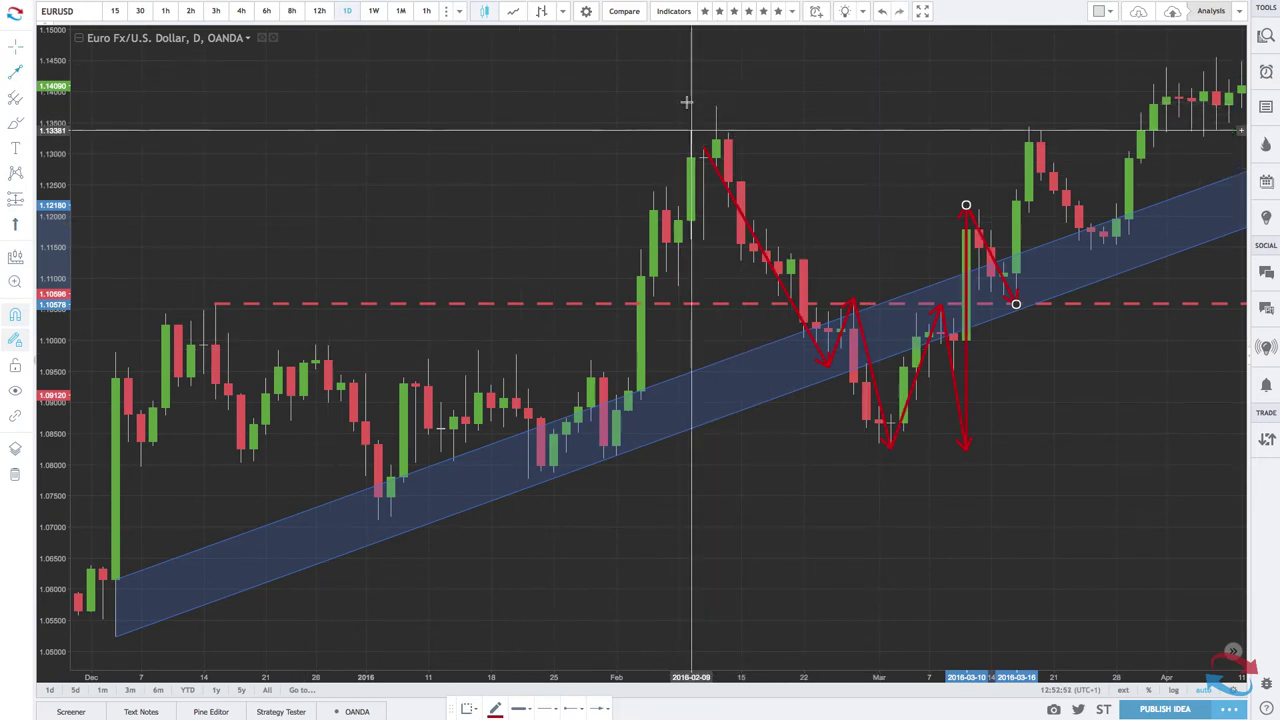
scroll(709, 104, "left", 5)
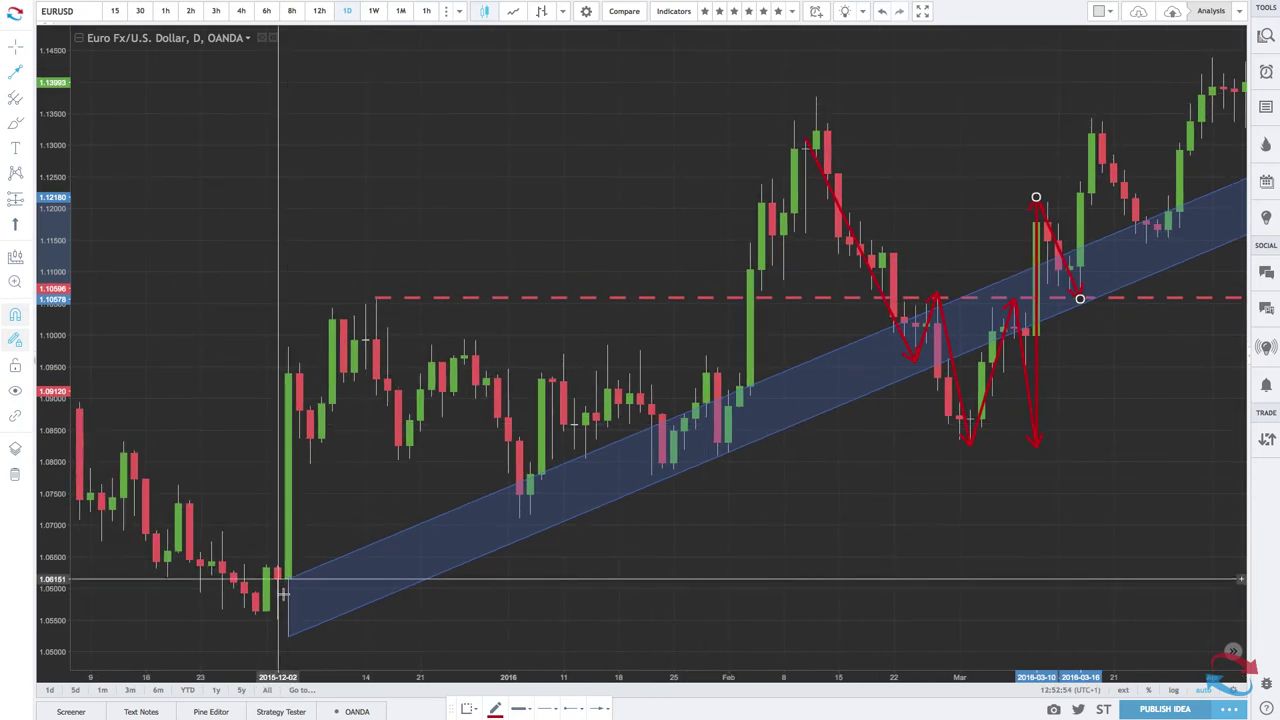
left_click(286, 625)
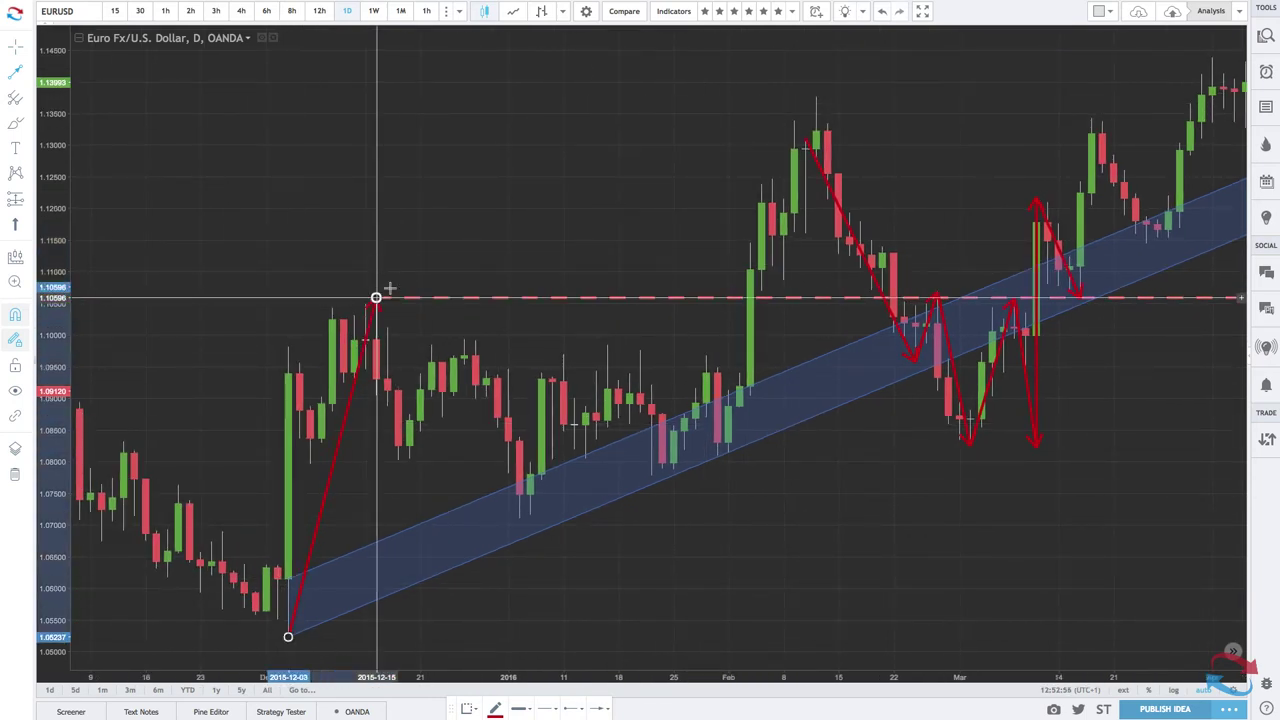
left_click(376, 298)
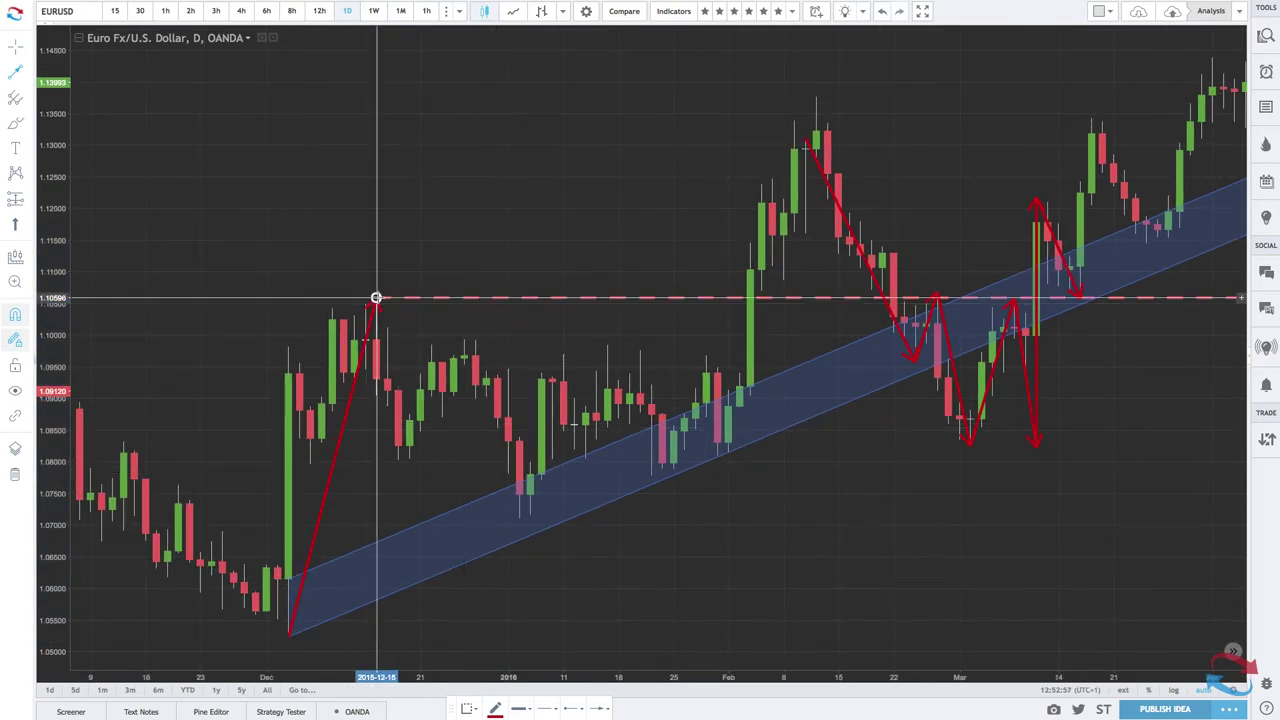
left_click(518, 518)
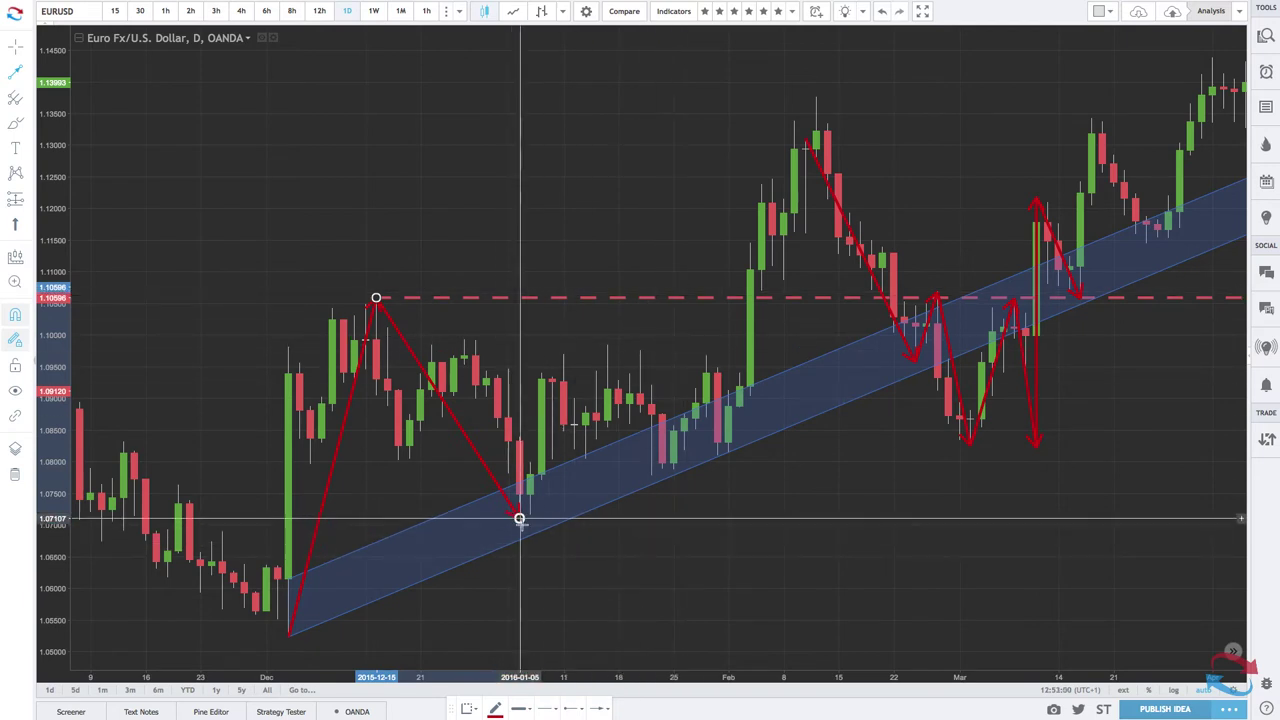
left_click(827, 87)
scroll(1094, 105, "right", 5)
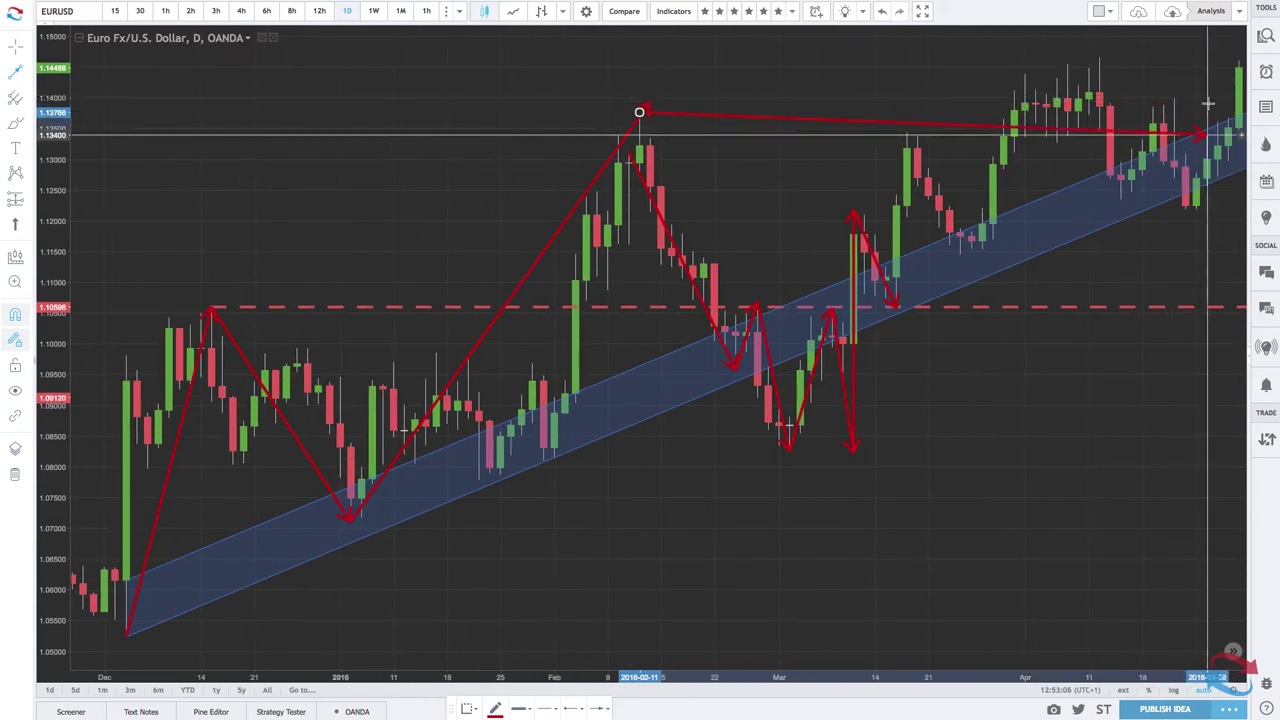
double_click(1230, 112)
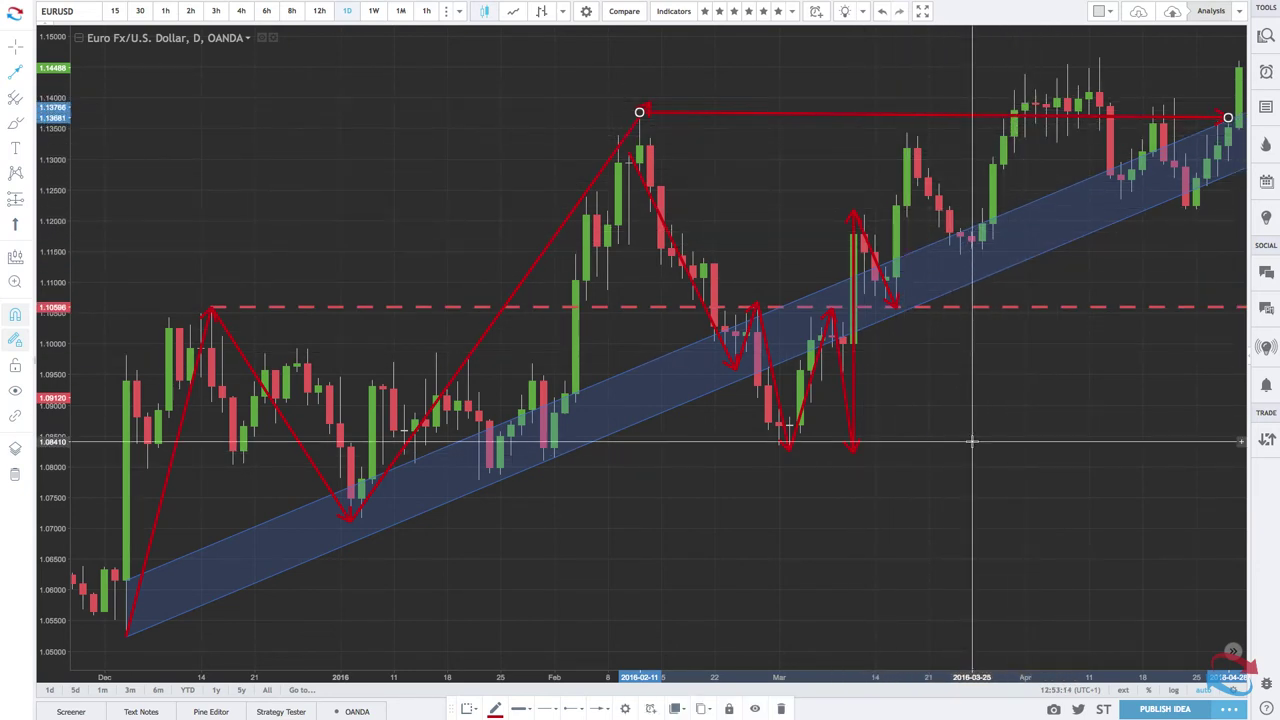
Remove all drawing tools from the EURUSD chart
right_click(928, 452)
mouse_move(945, 625)
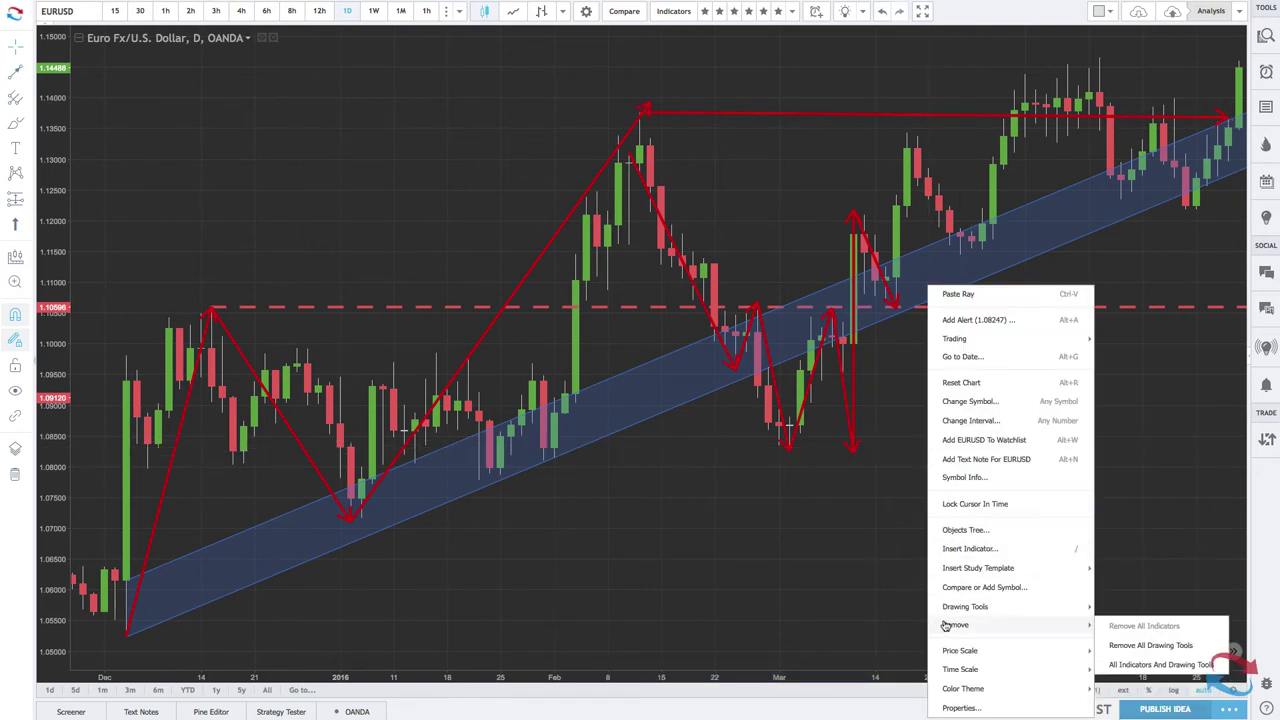
left_click(1147, 647)
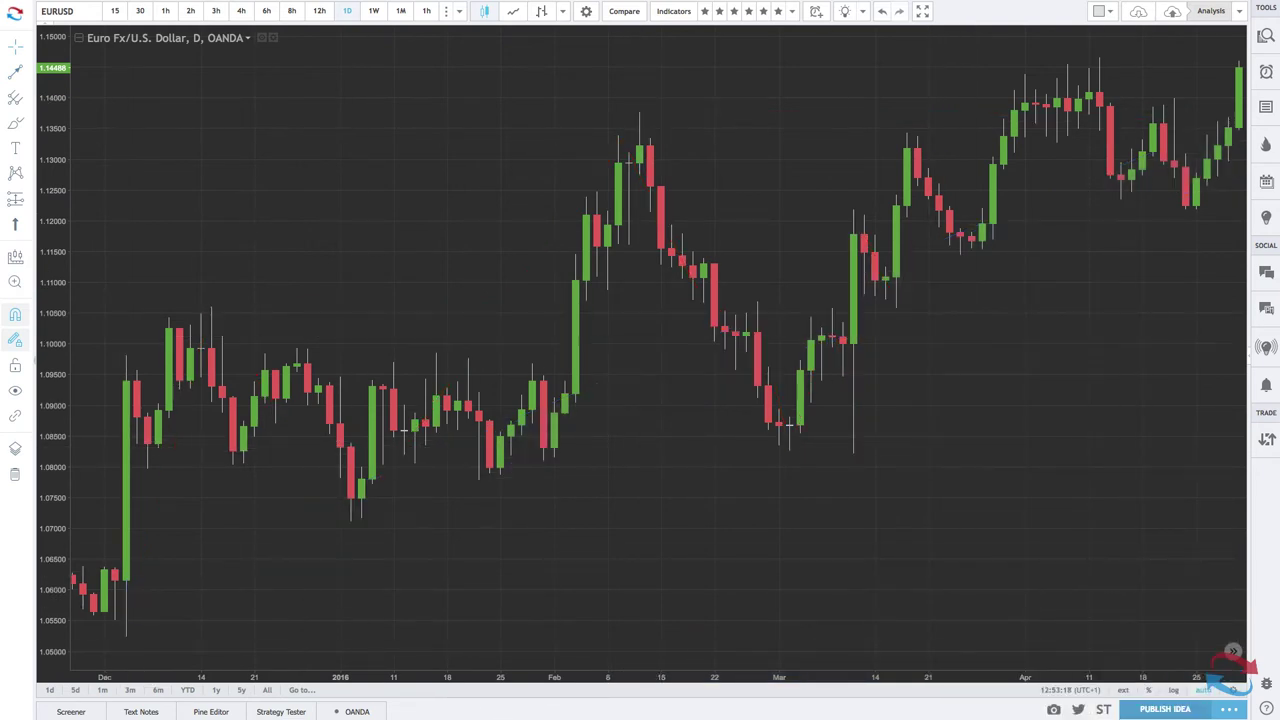
Draw a parallel channel from the 3 December 2015 low through the 1 February low, upper edge at 1.06151, and re-anchor it to the 10 March low
left_click(24, 78)
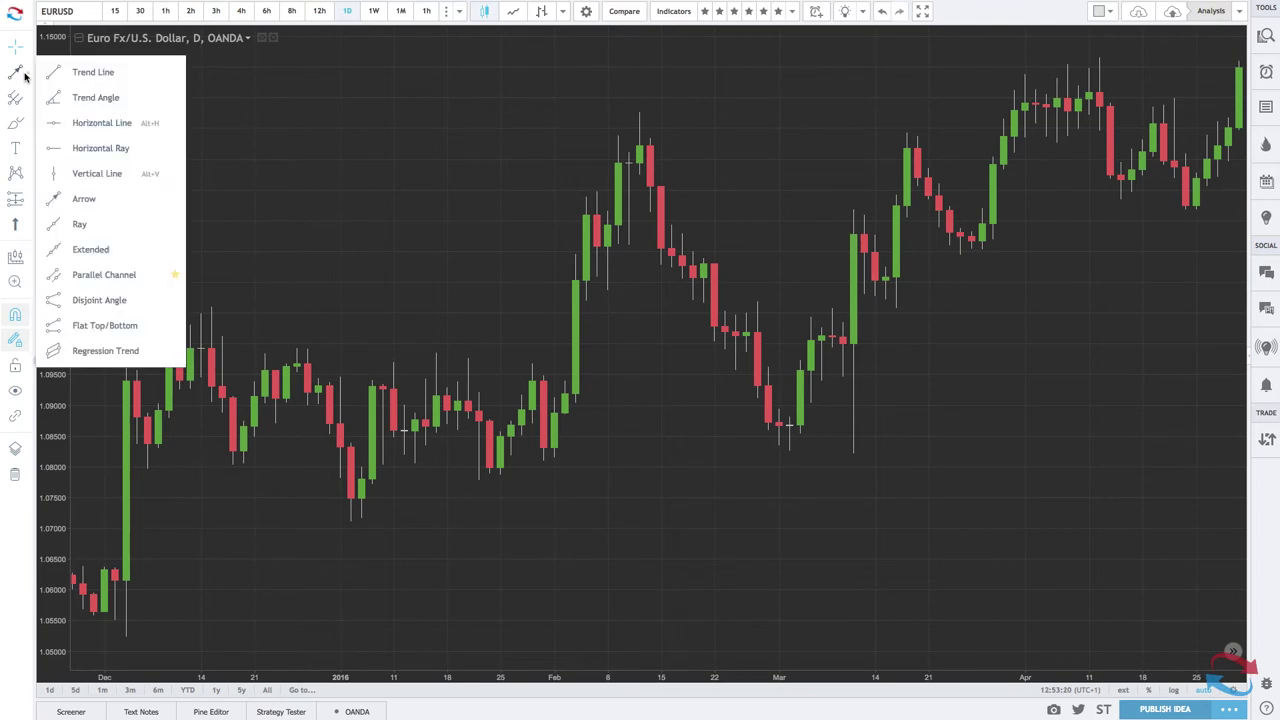
left_click(90, 275)
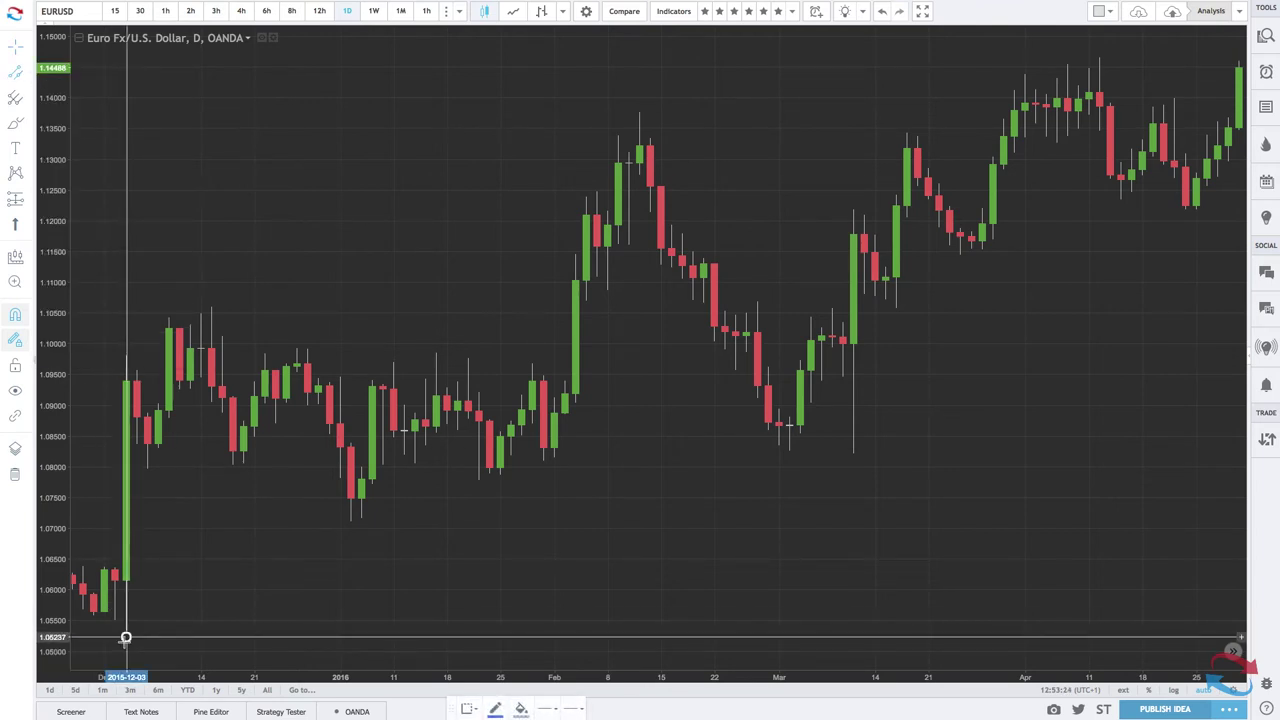
left_click(126, 637)
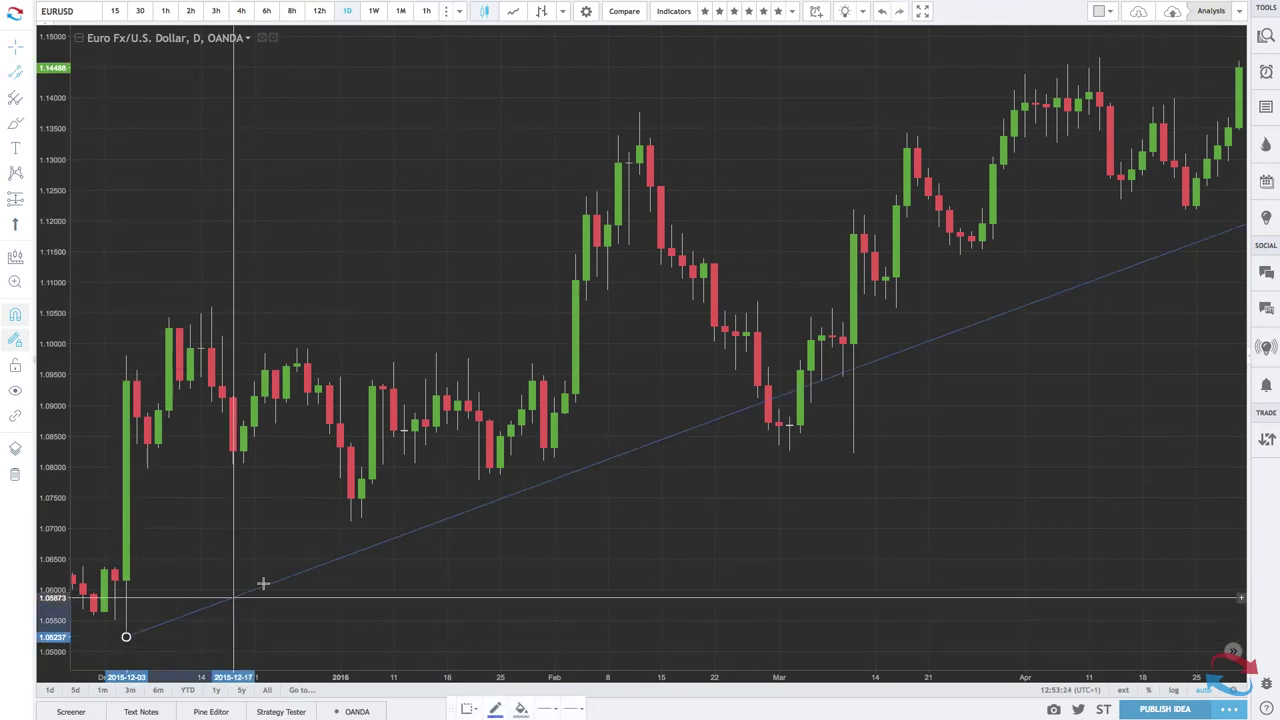
left_click(554, 457)
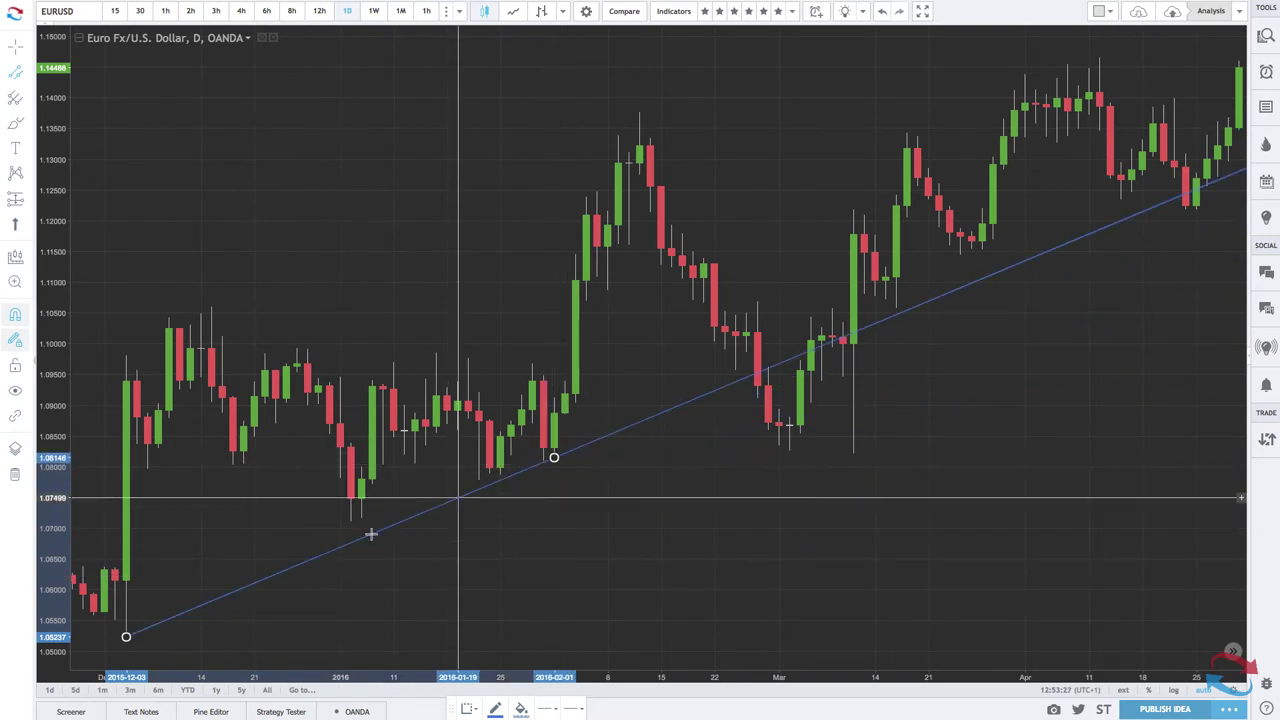
left_click(127, 583)
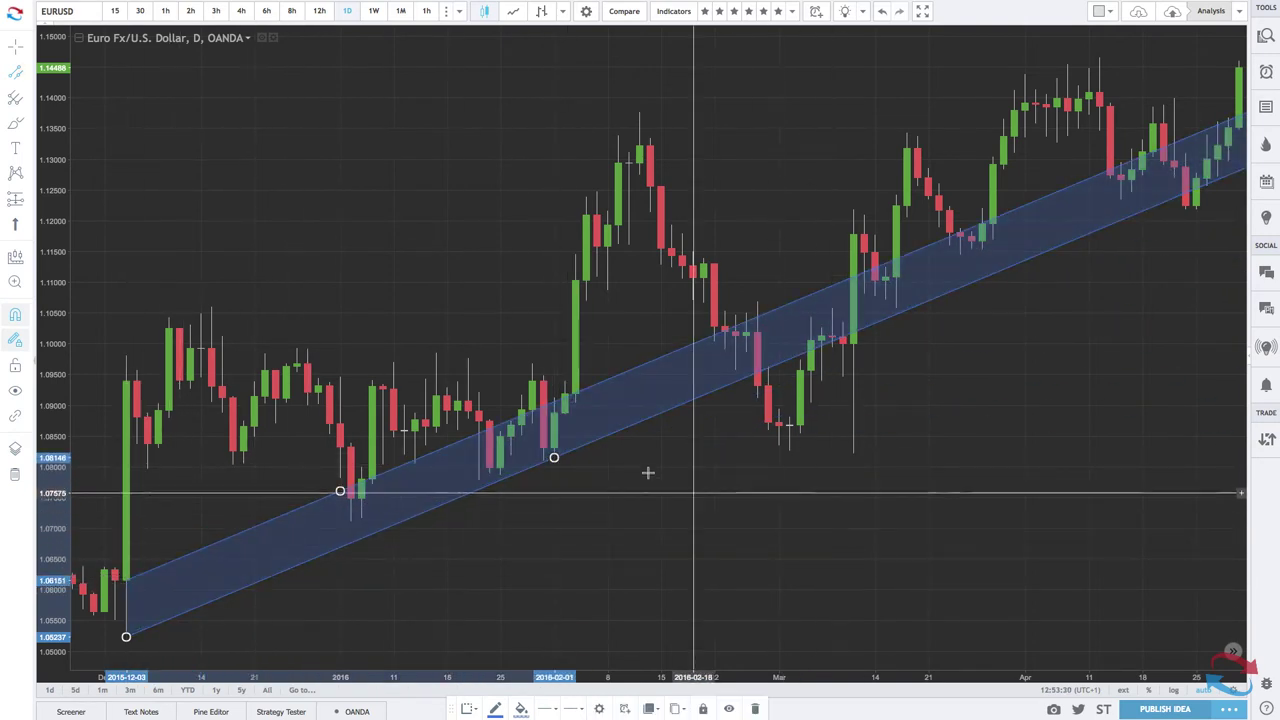
left_click_drag(554, 457, 853, 432)
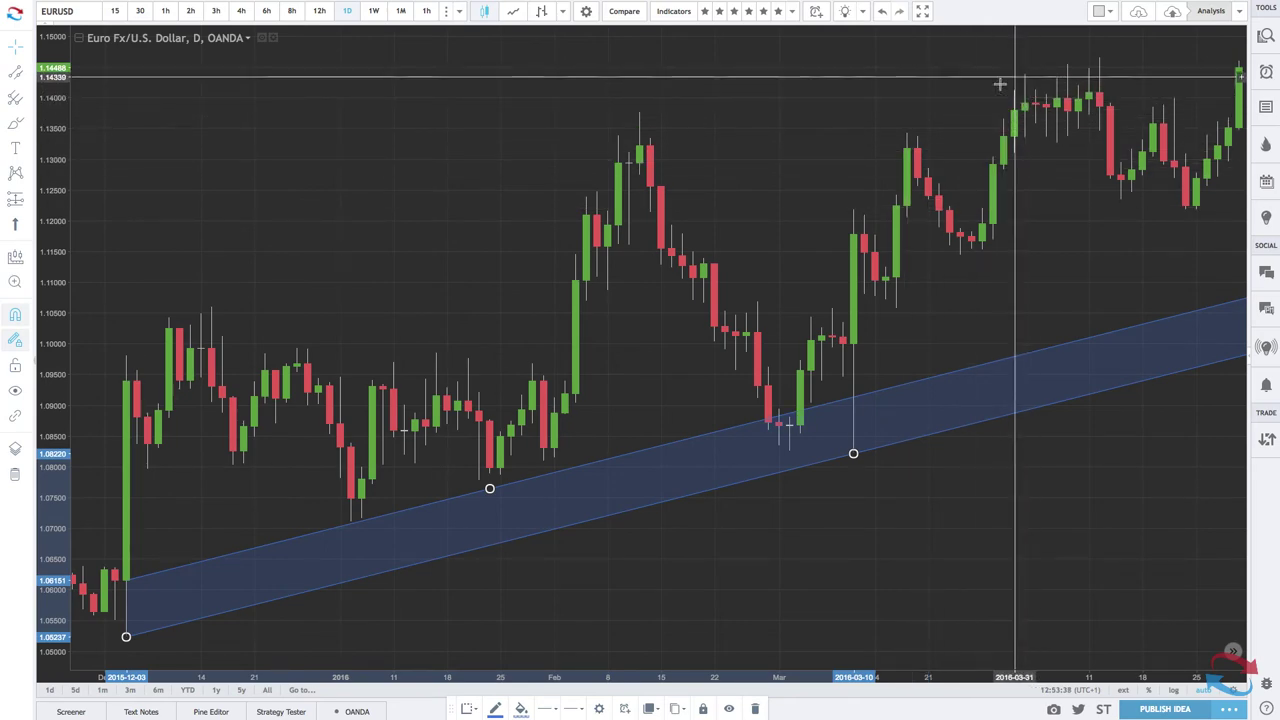
Examine how the daily price behaves around the ascending channel from March 2016 to the end of the year
scroll(1015, 105, "right", 5)
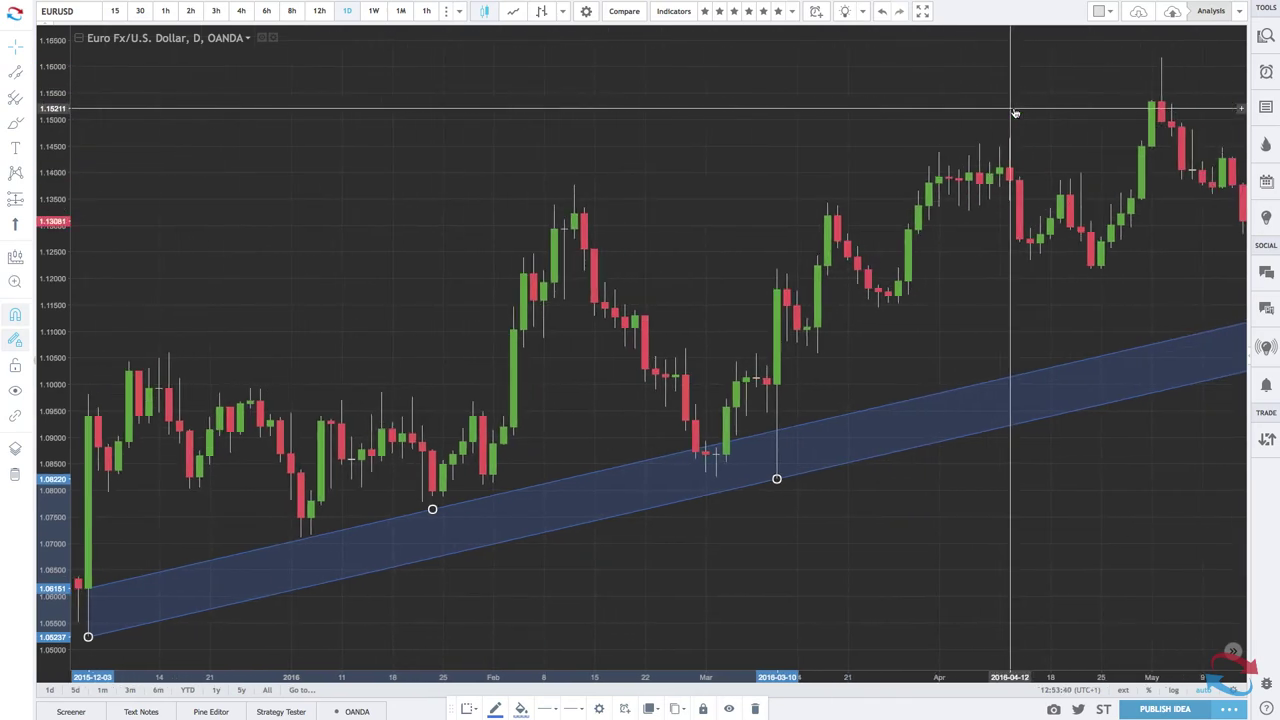
scroll(1015, 112, "right", 5)
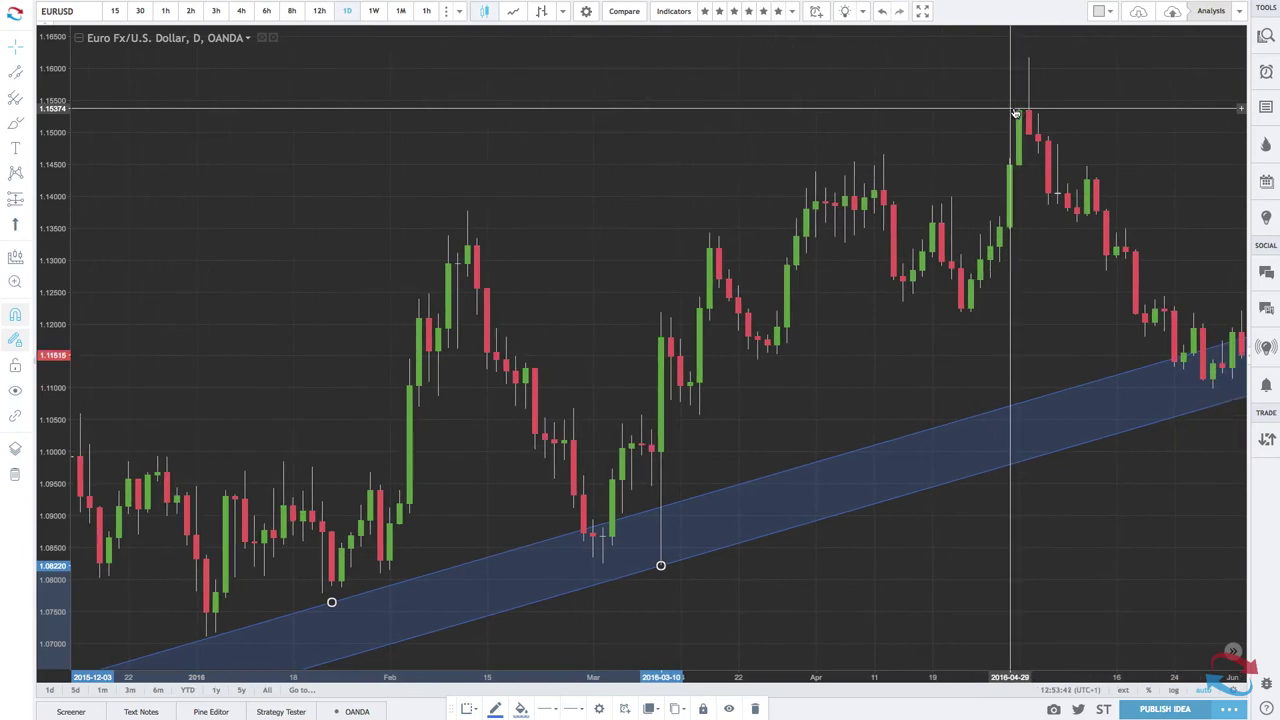
scroll(1015, 112, "right", 5)
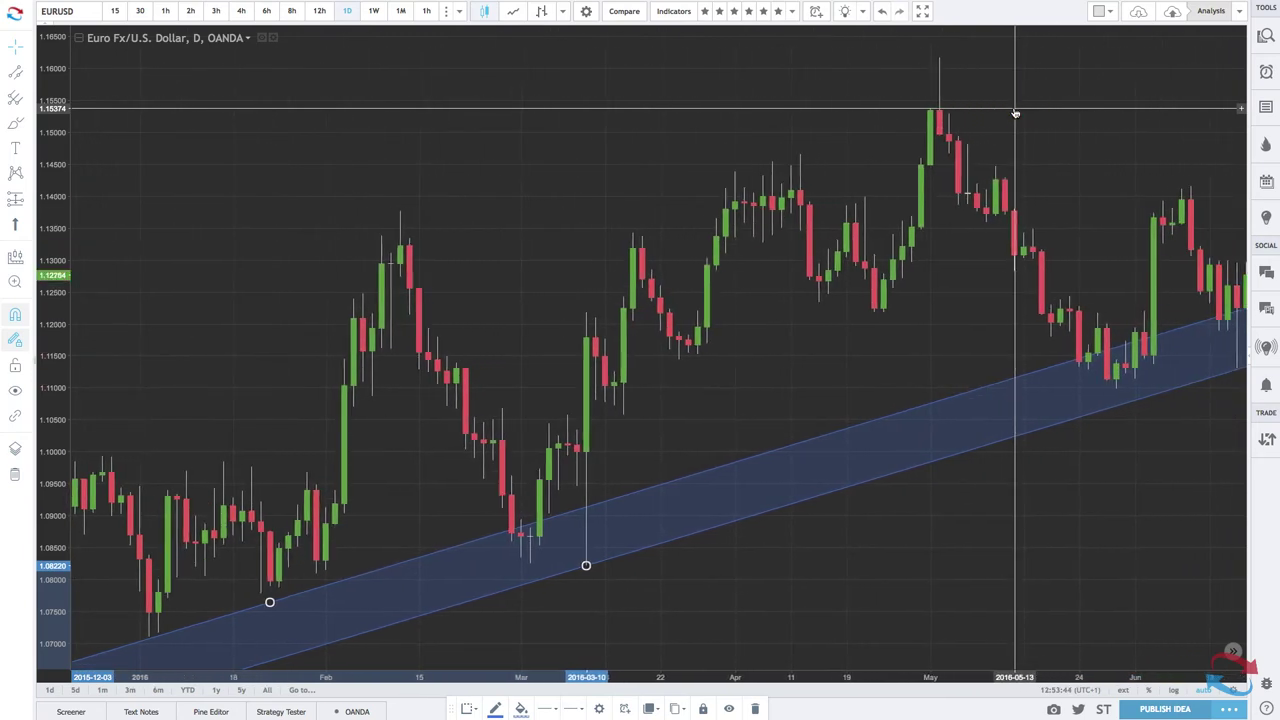
scroll(1015, 112, "right", 1)
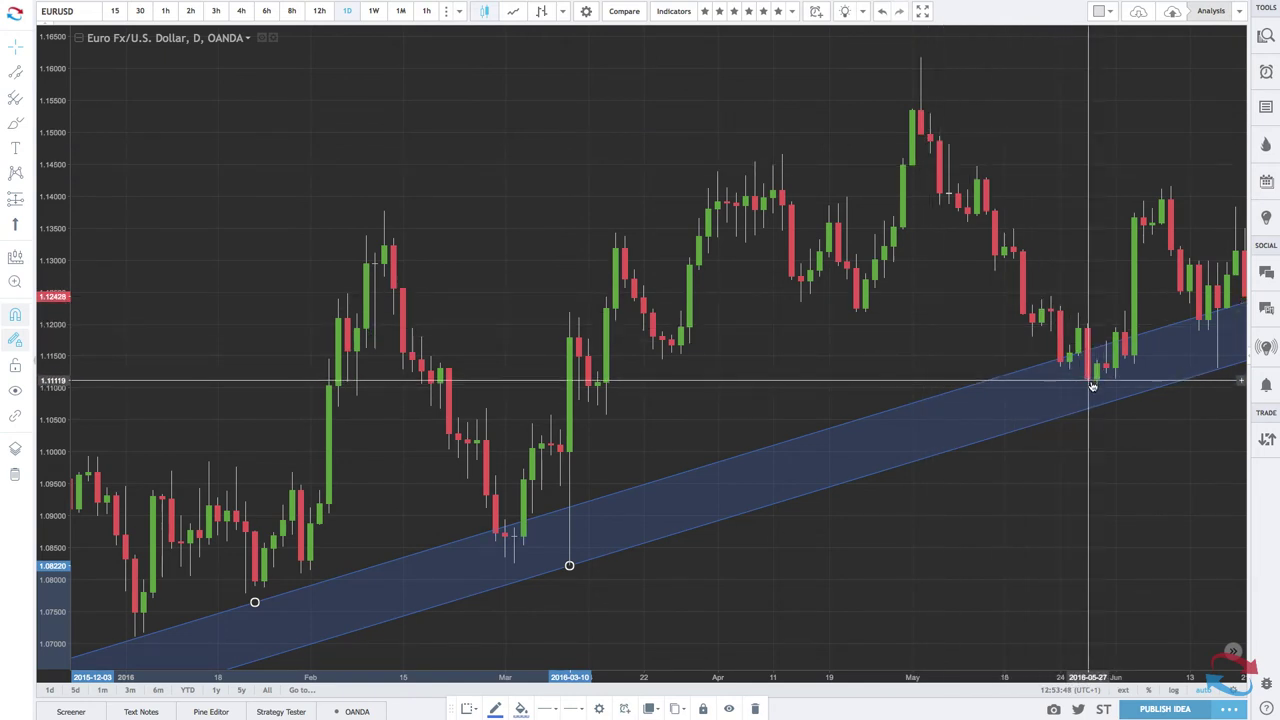
scroll(1162, 282, "down", 1)
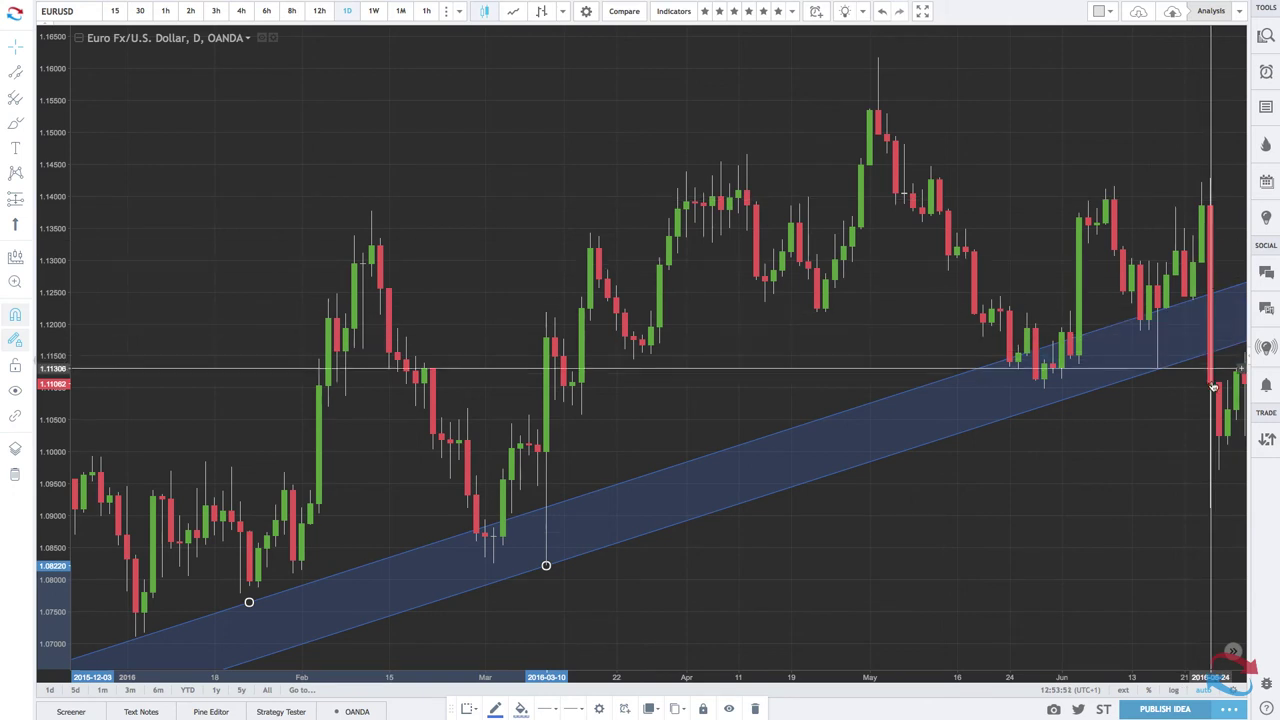
scroll(1212, 472, "down", 2)
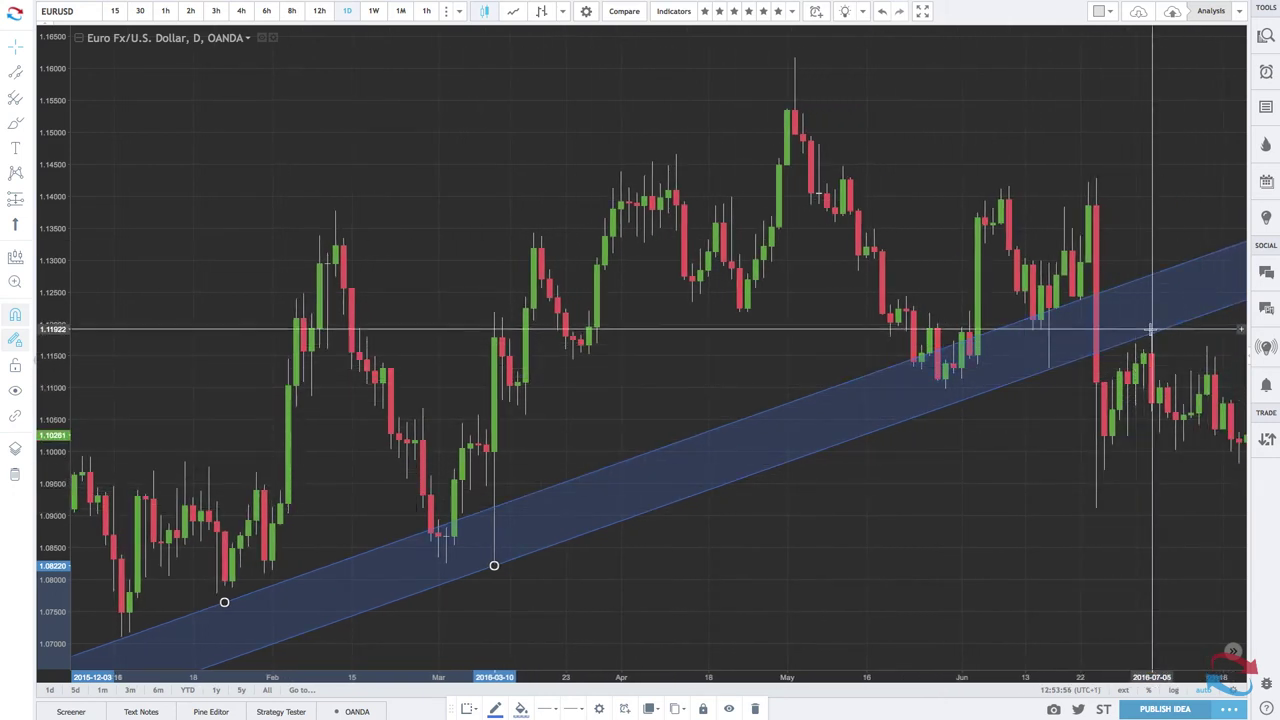
scroll(1171, 354, "down", 2)
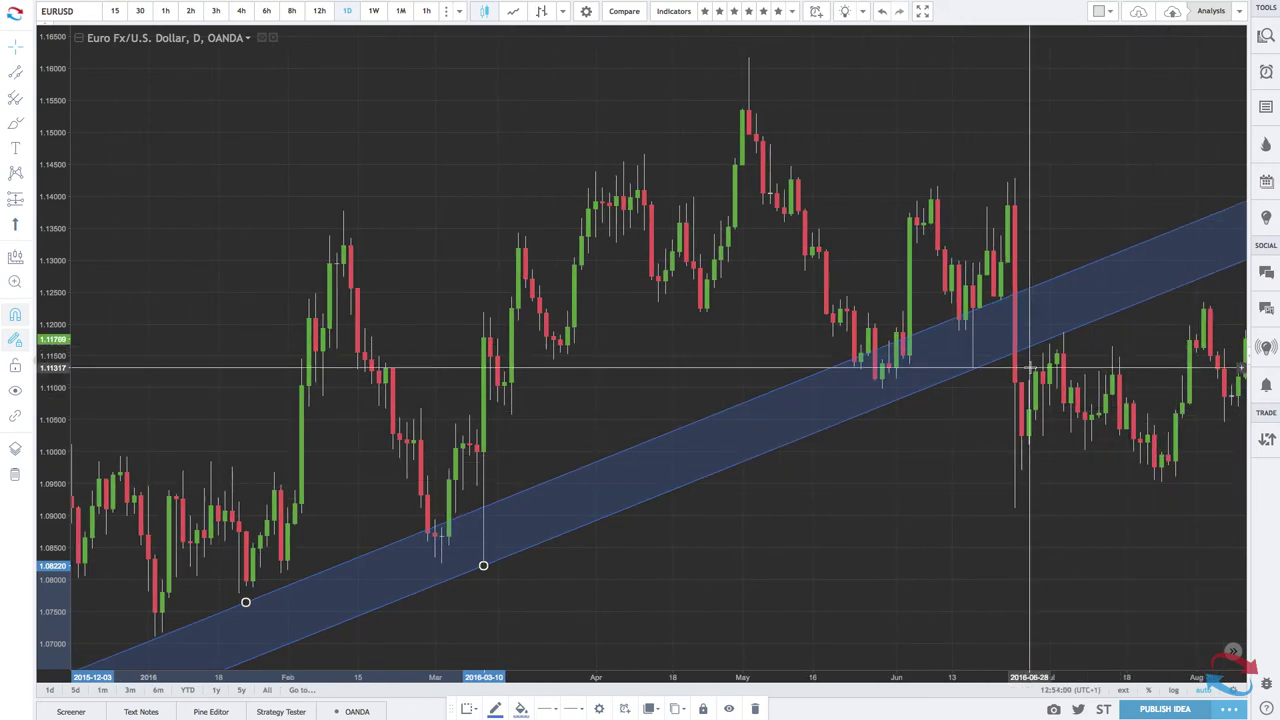
scroll(797, 249, "down", 3)
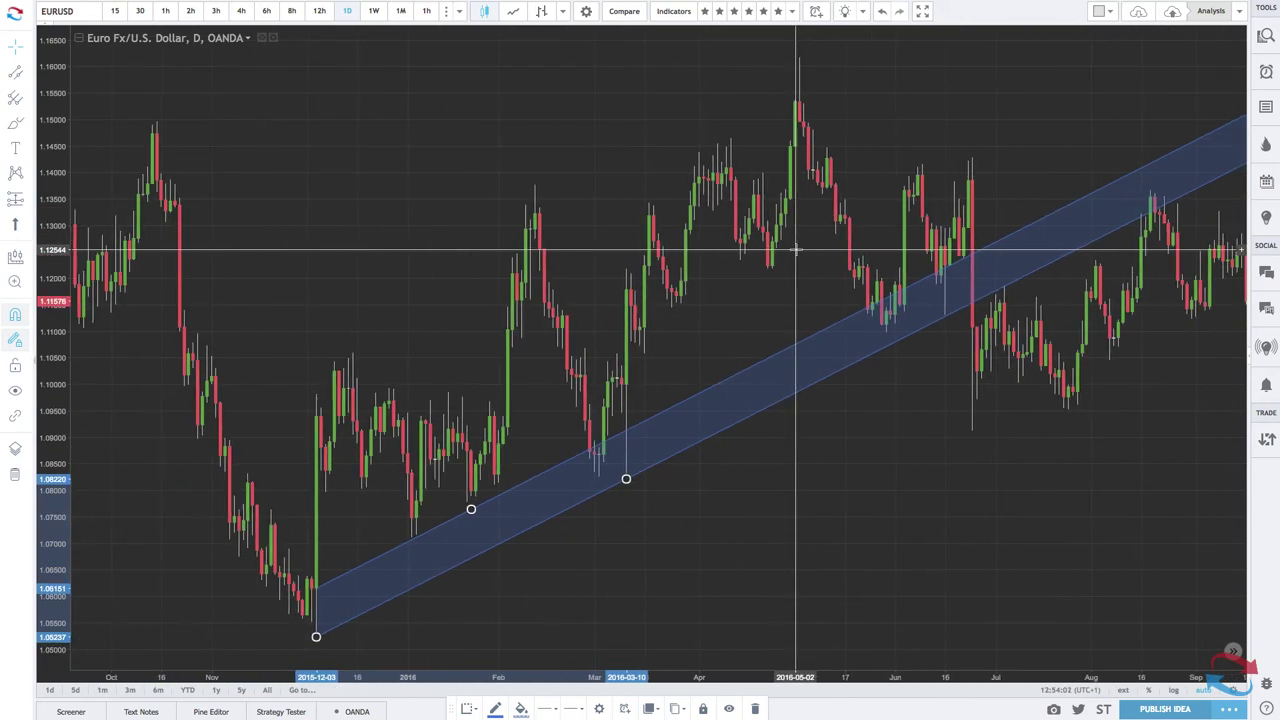
scroll(785, 250, "down", 1)
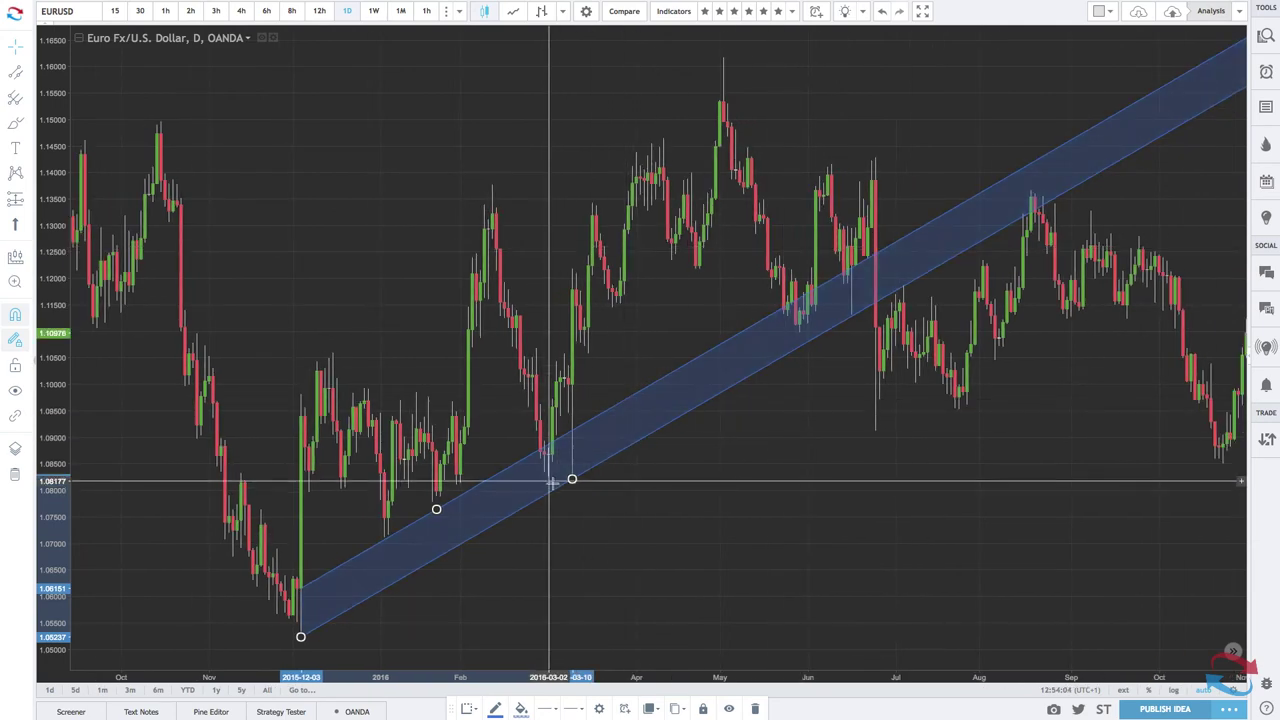
scroll(894, 371, "down", 2)
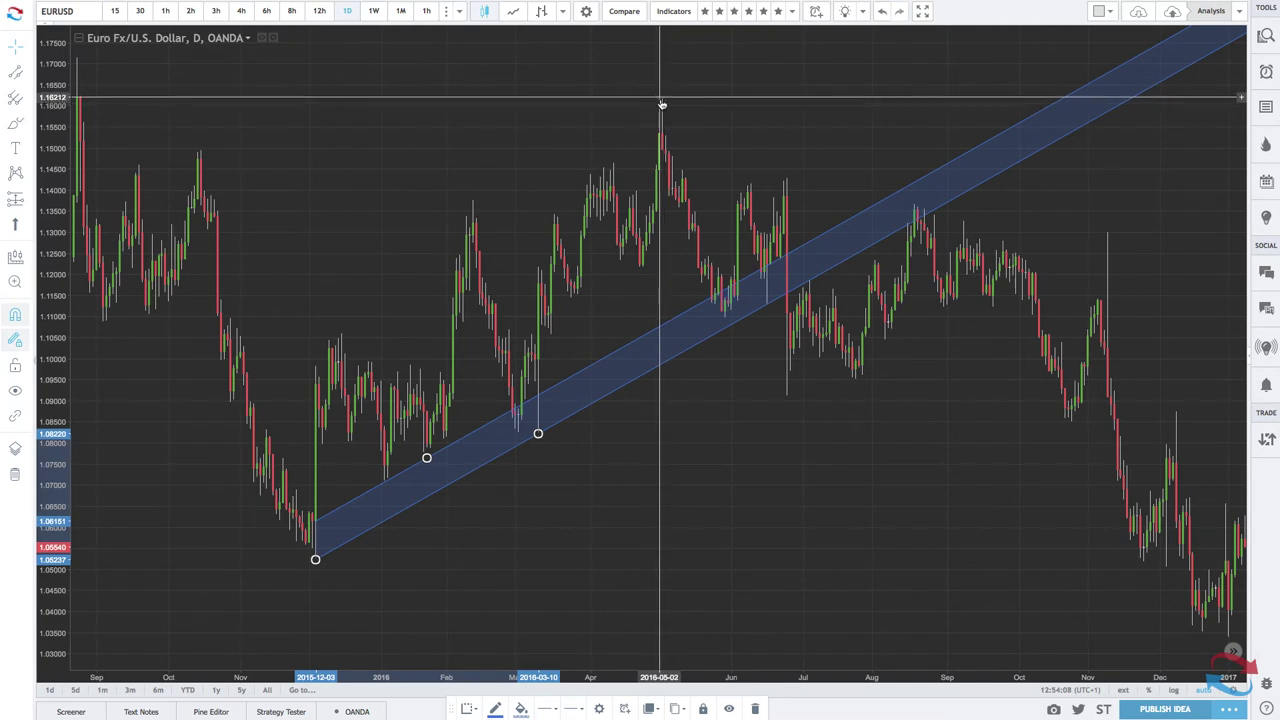
Draw a horizontal ray from the 3 May 2016 high at 1.16164 and re-anchor the channel's second point to the 25 July low at 1.09521
left_click(29, 77)
left_click(62, 150)
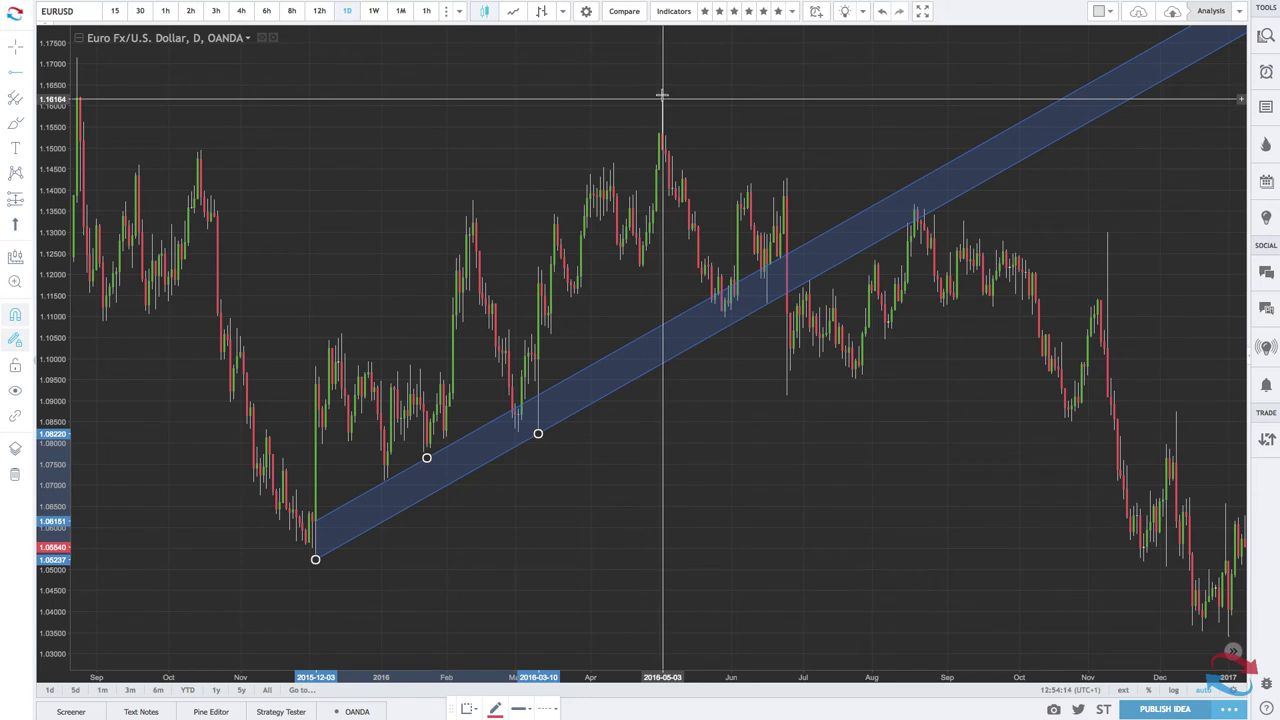
left_click(662, 97)
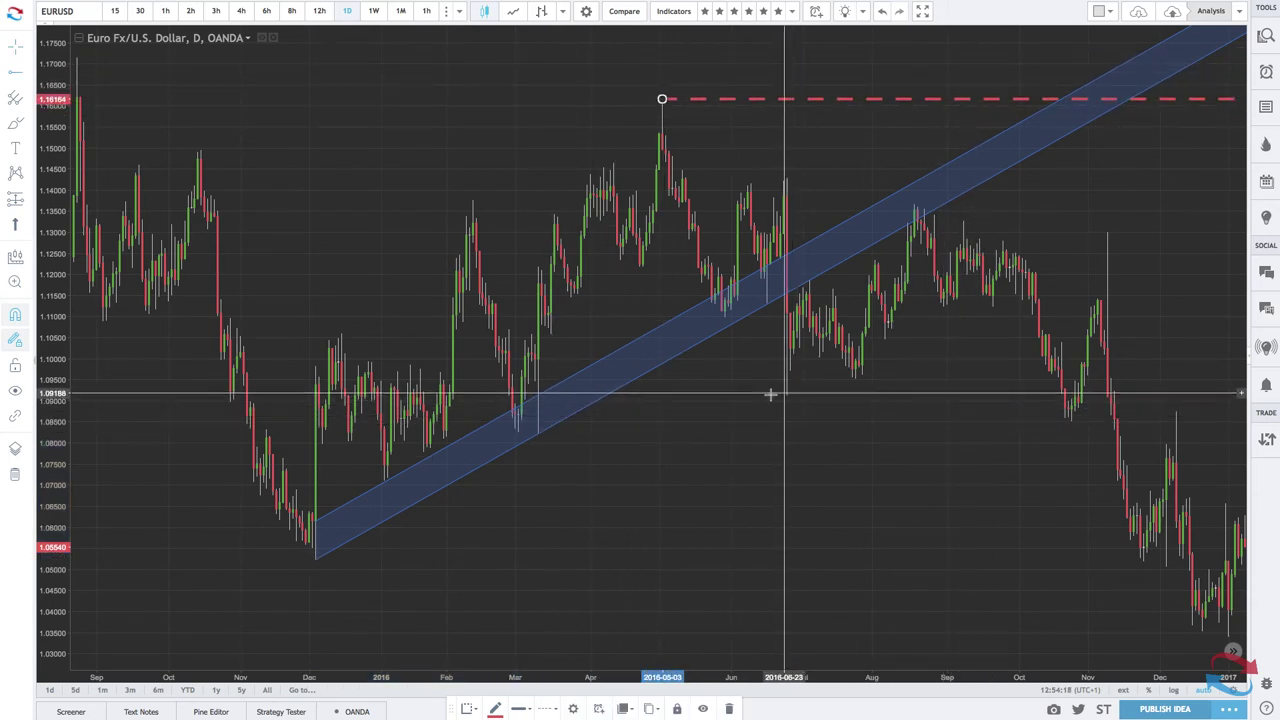
left_click_drag(537, 434, 855, 379)
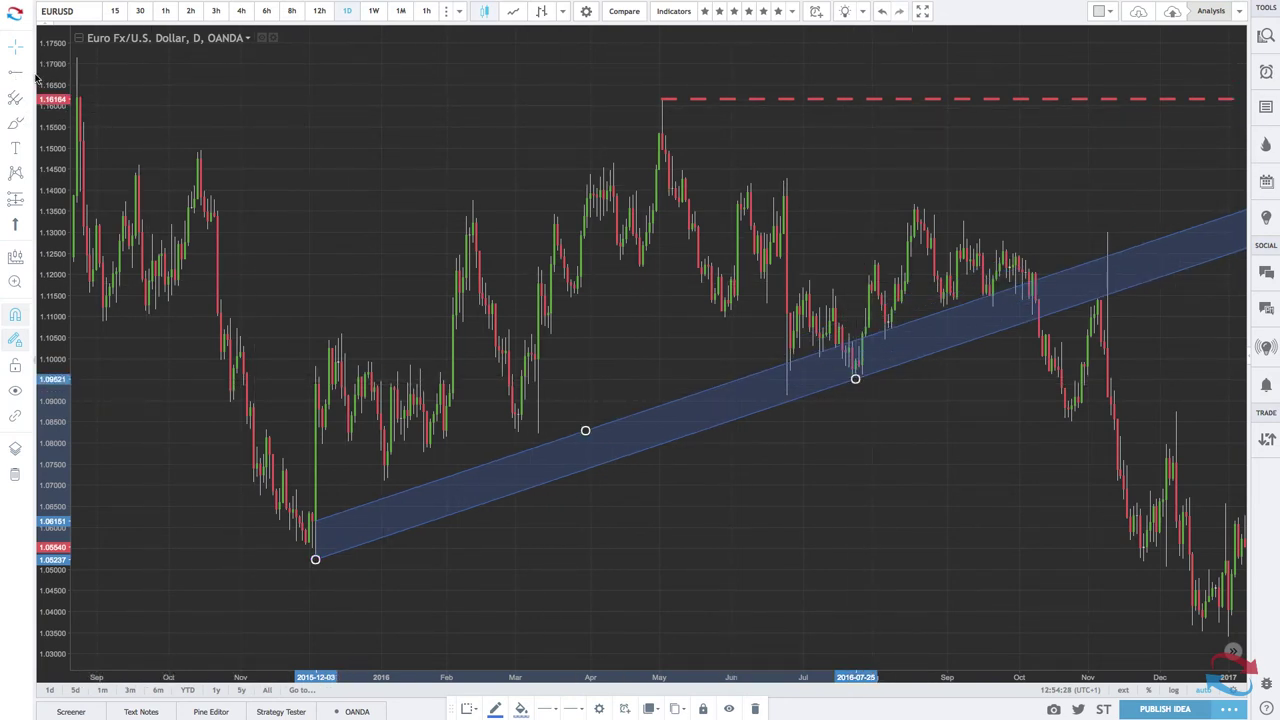
Draw an upward arrow from 1.11985 on 9 September 2016 to 1.17288 on 21 October, crossing the dashed ray
left_click(30, 77)
left_click(86, 200)
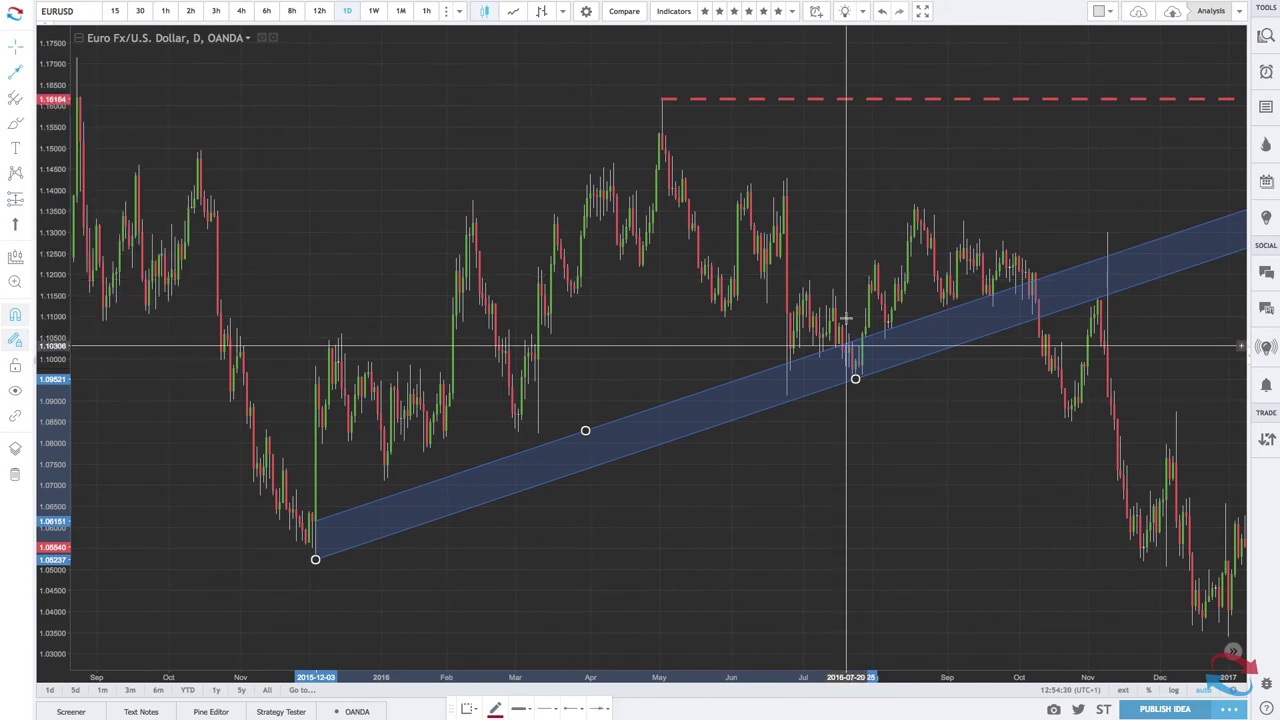
left_click(966, 274)
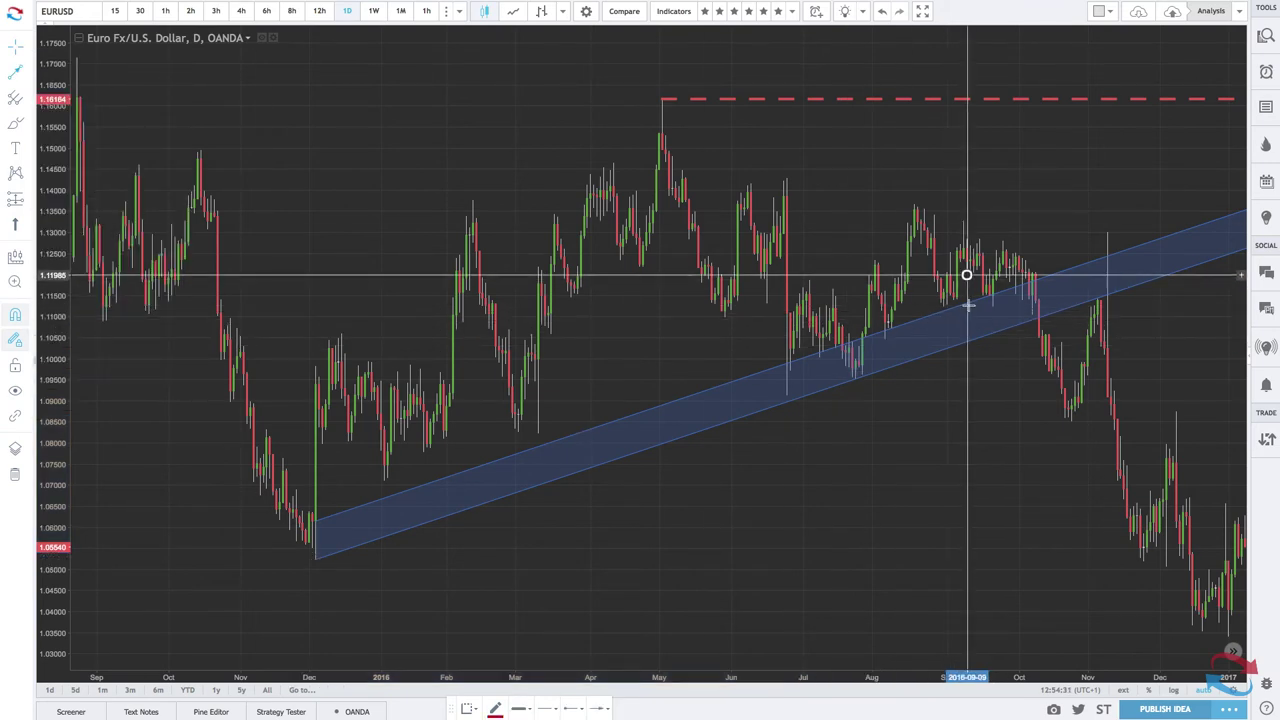
left_click(1065, 51)
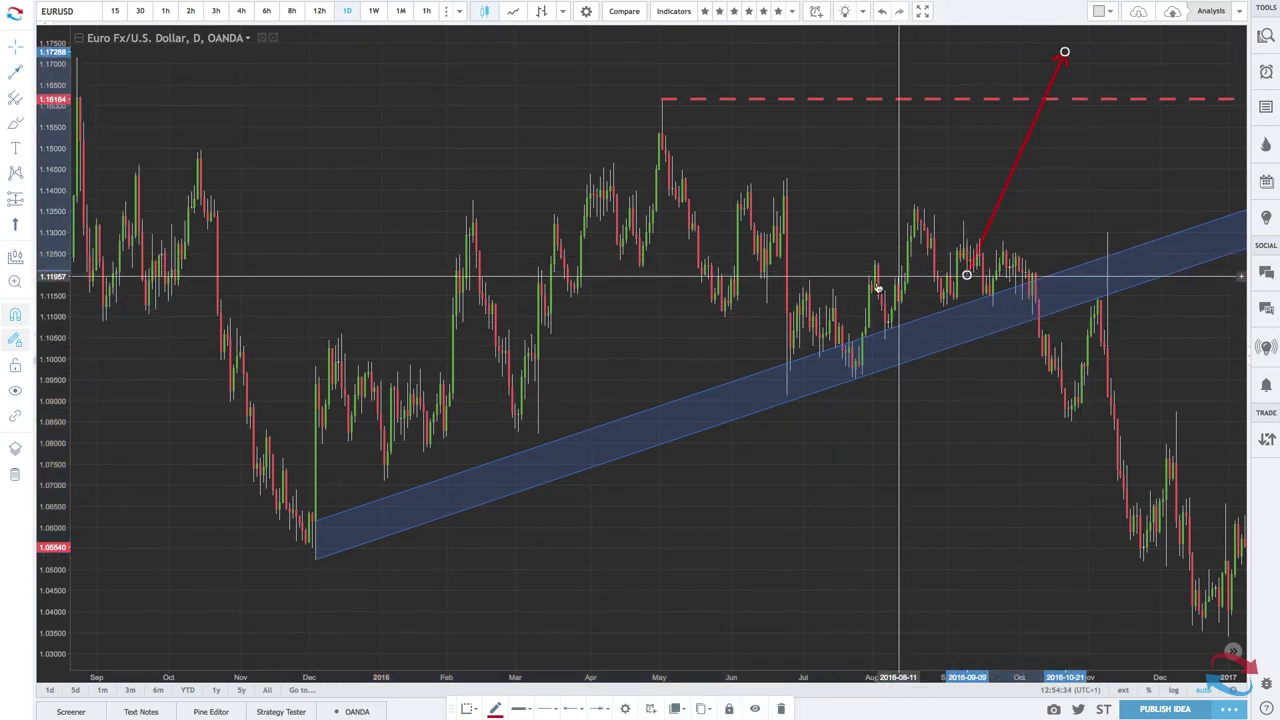
Clear the channel, the dashed ray and the arrow from the chart
scroll(716, 386, "down", 3)
scroll(718, 390, "up", 2)
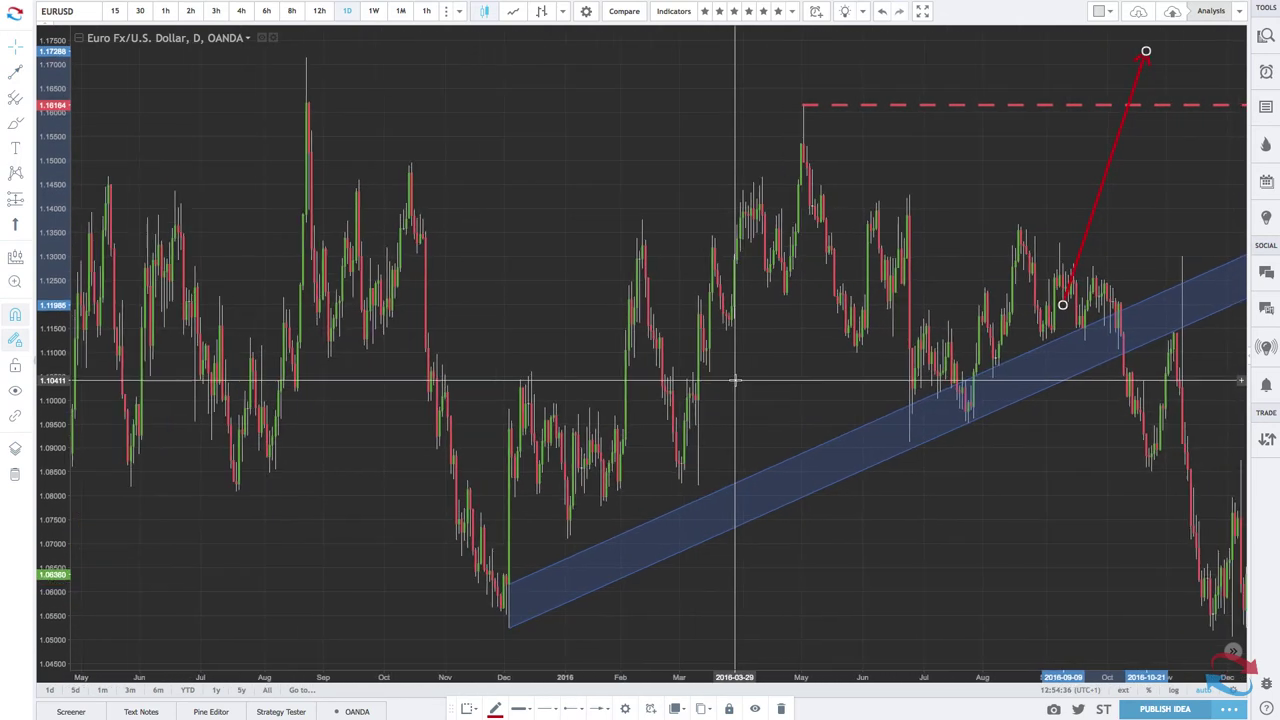
right_click(973, 185)
mouse_move(1006, 526)
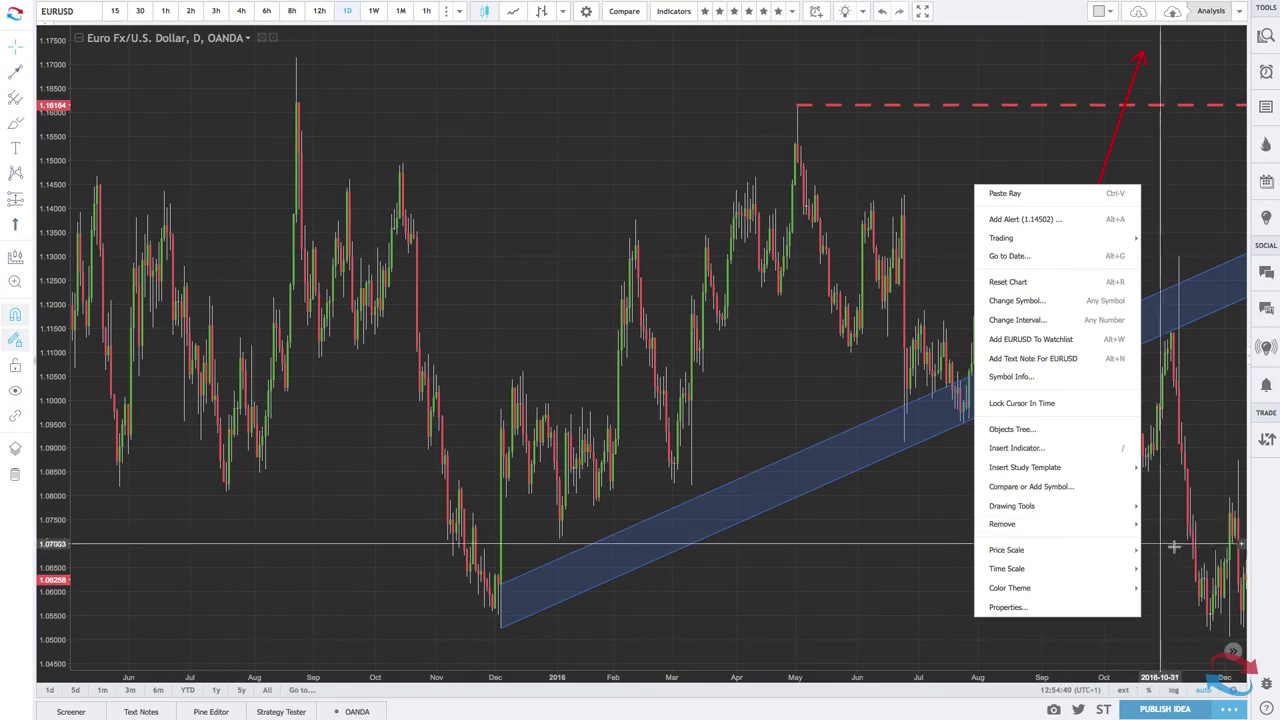
left_click(1180, 545)
scroll(963, 485, "down", 5)
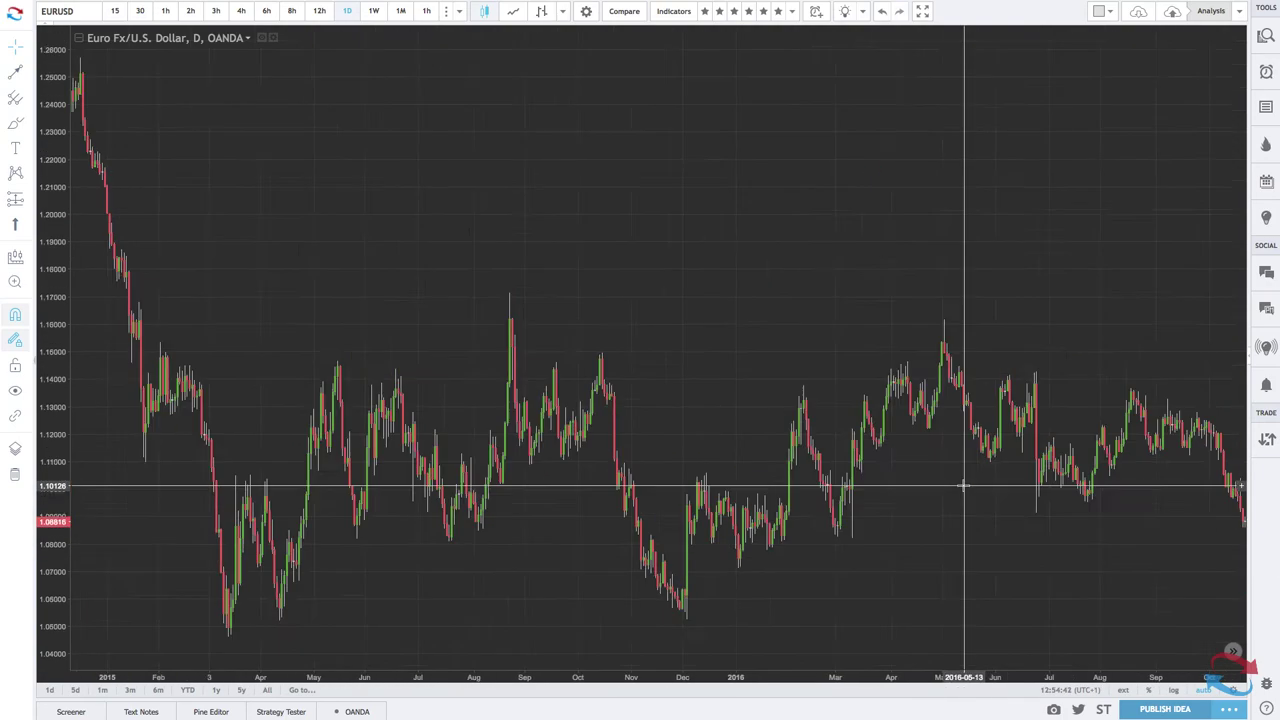
Draw an arrow from the 13 March 2015 low at 1.04625 to the 26 March high at 1.10528, and another down to 1.07132 on 31 March
scroll(963, 485, "up", 5)
scroll(963, 485, "left", 10)
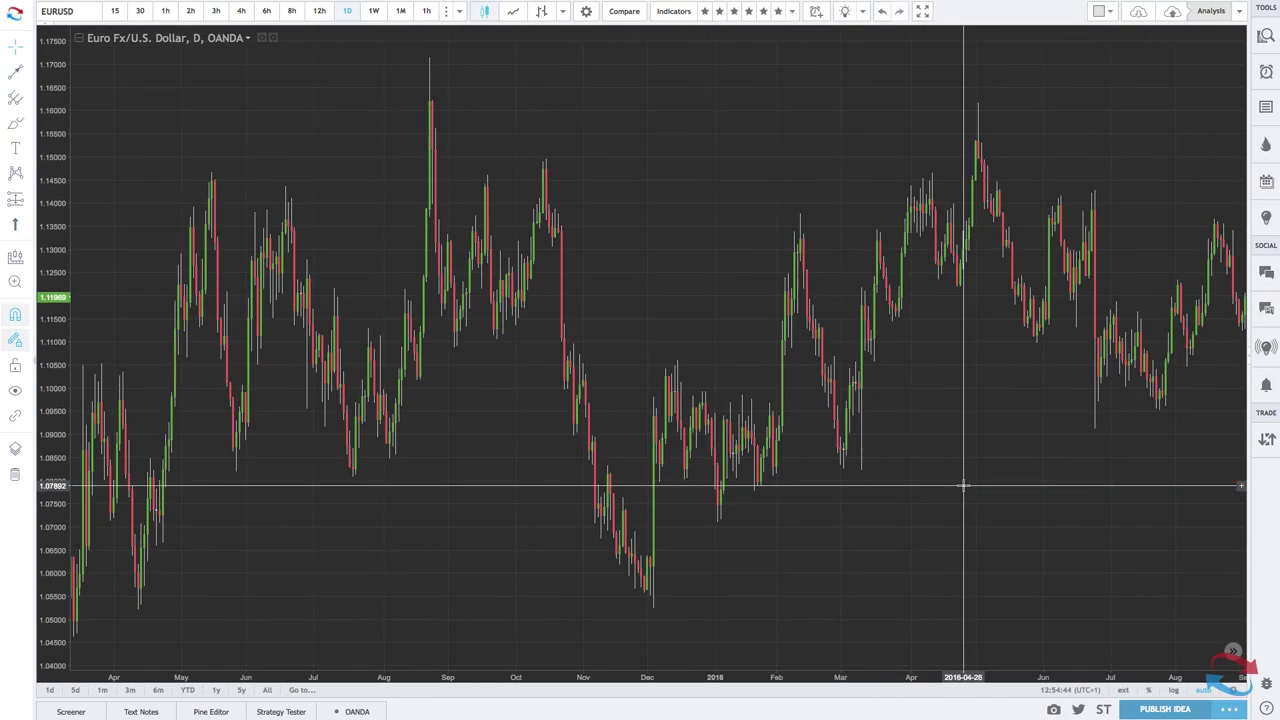
scroll(963, 485, "left", 8)
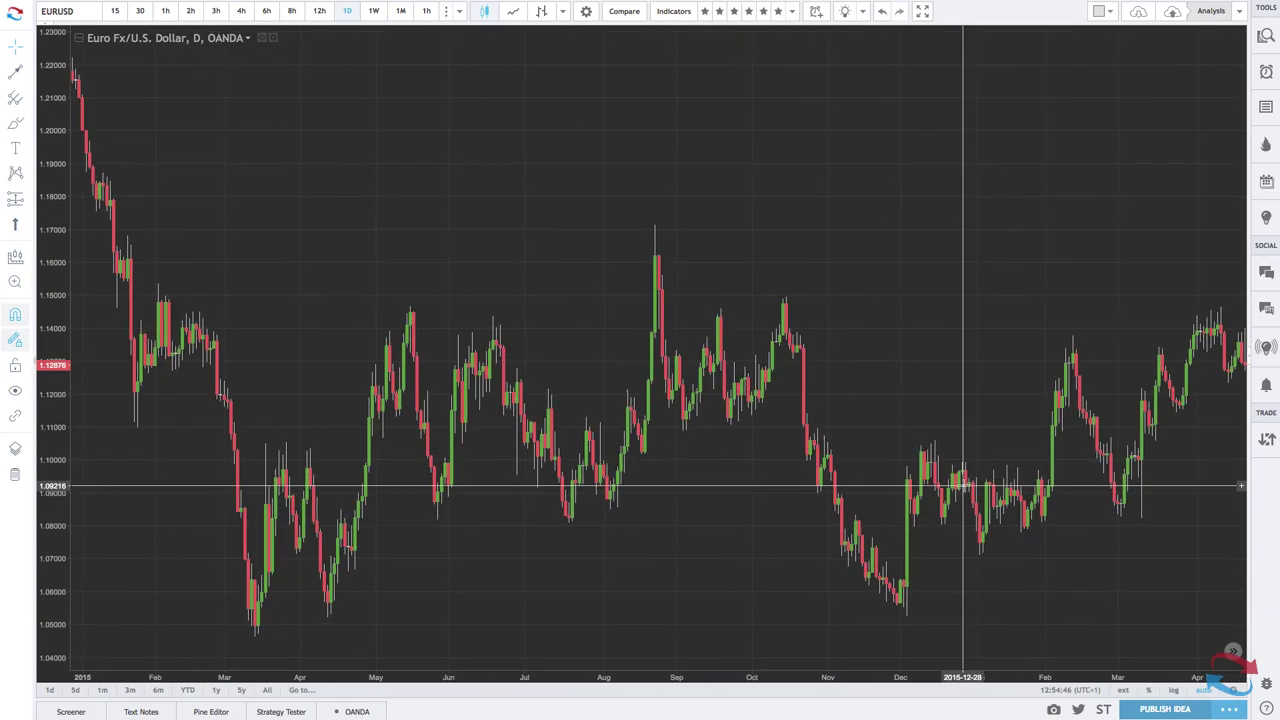
scroll(963, 485, "left", 6)
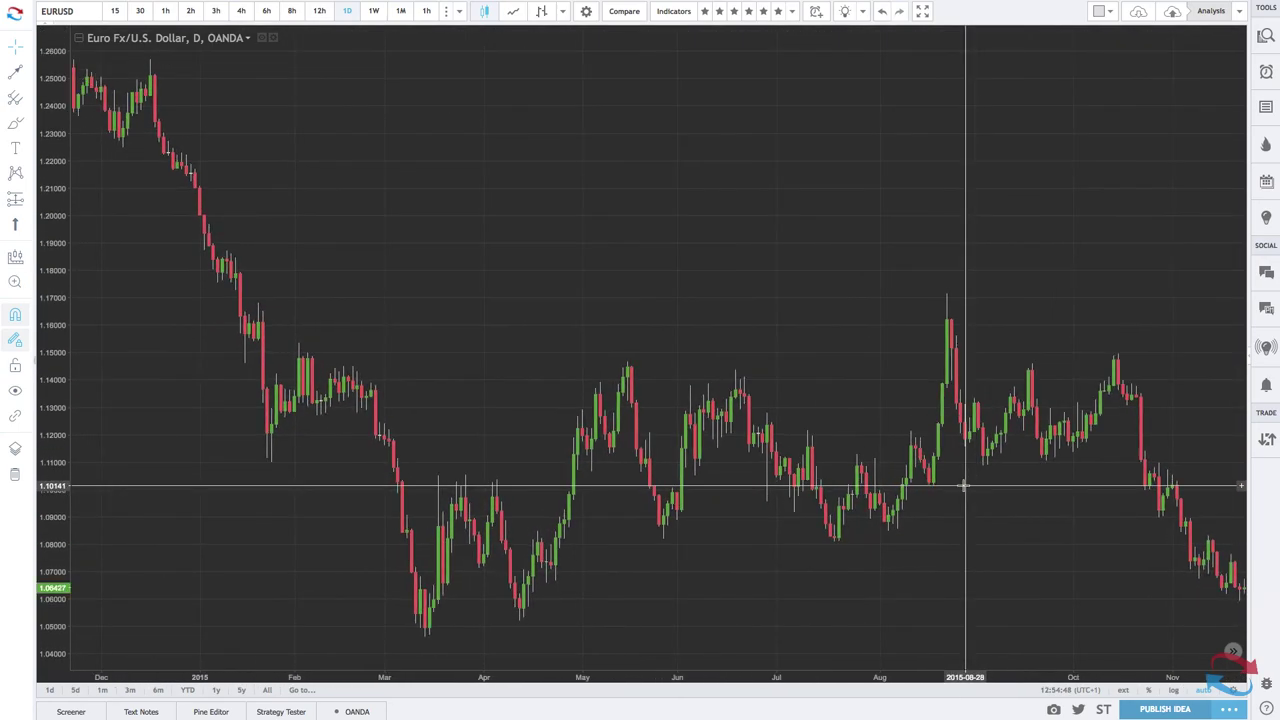
scroll(963, 485, "up", 2)
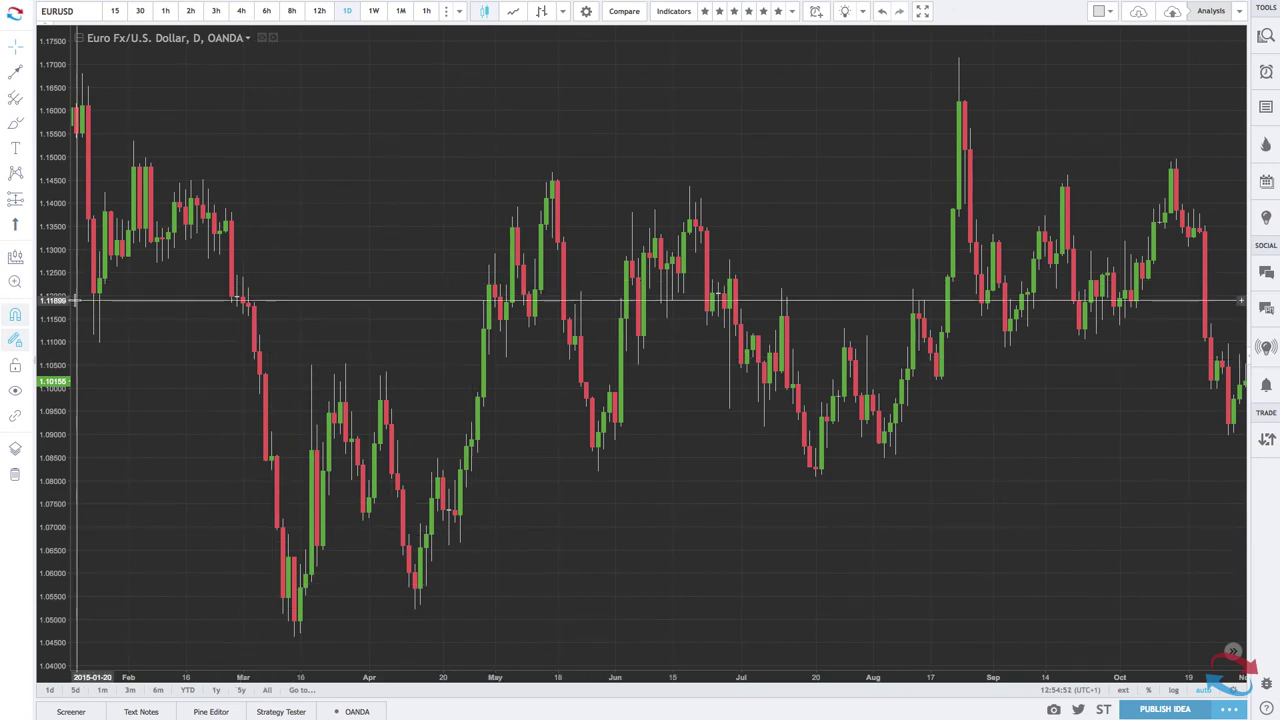
left_click(15, 72)
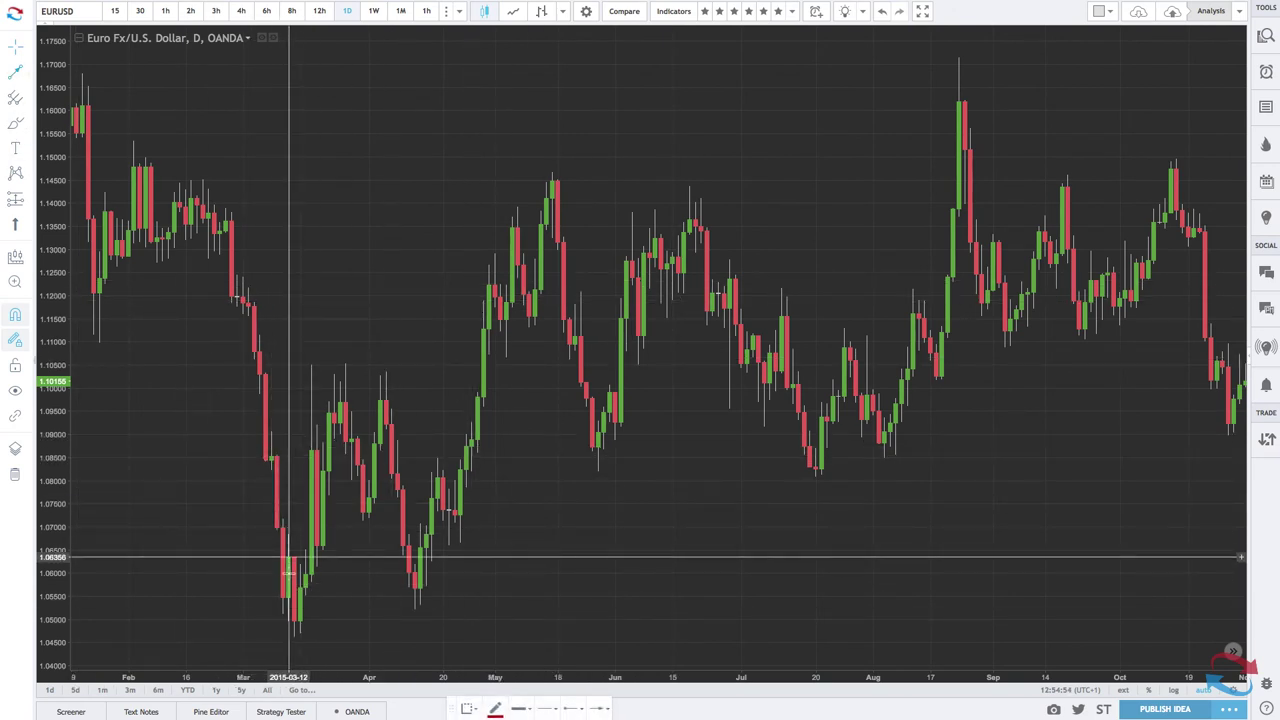
scroll(293, 645, "left", 2)
scroll(293, 645, "up", 8)
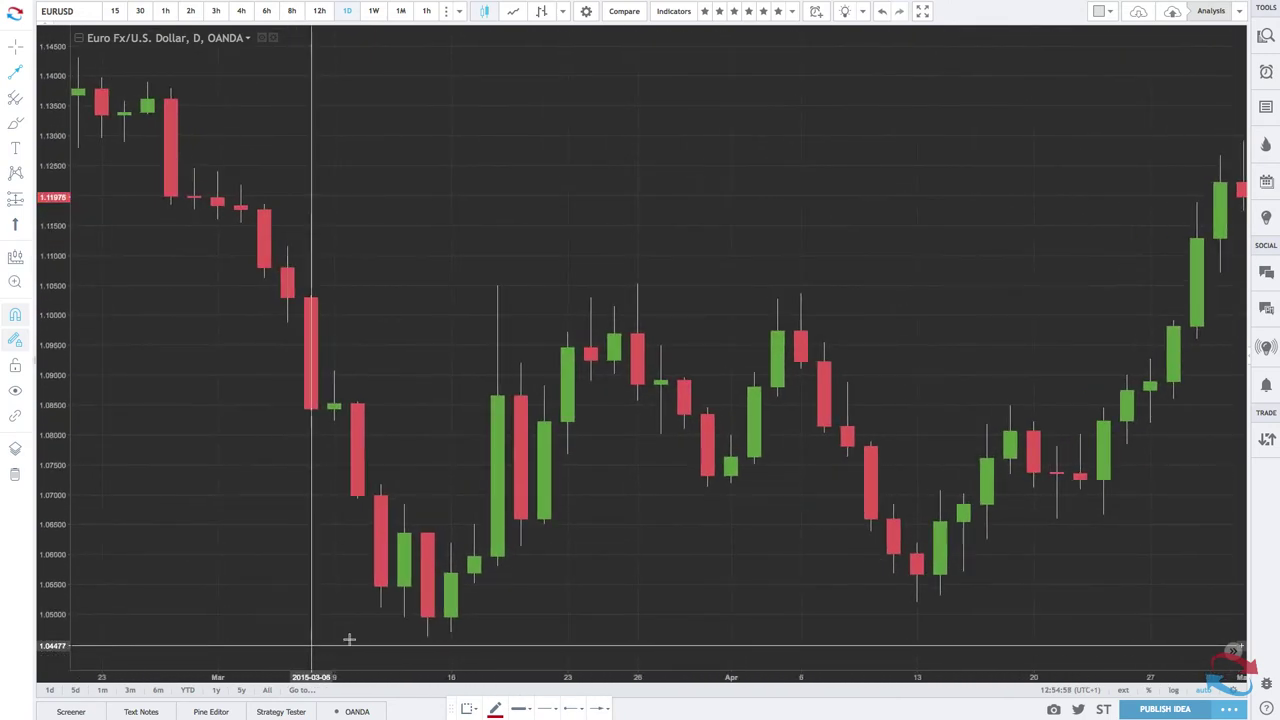
scroll(380, 645, "up", 2)
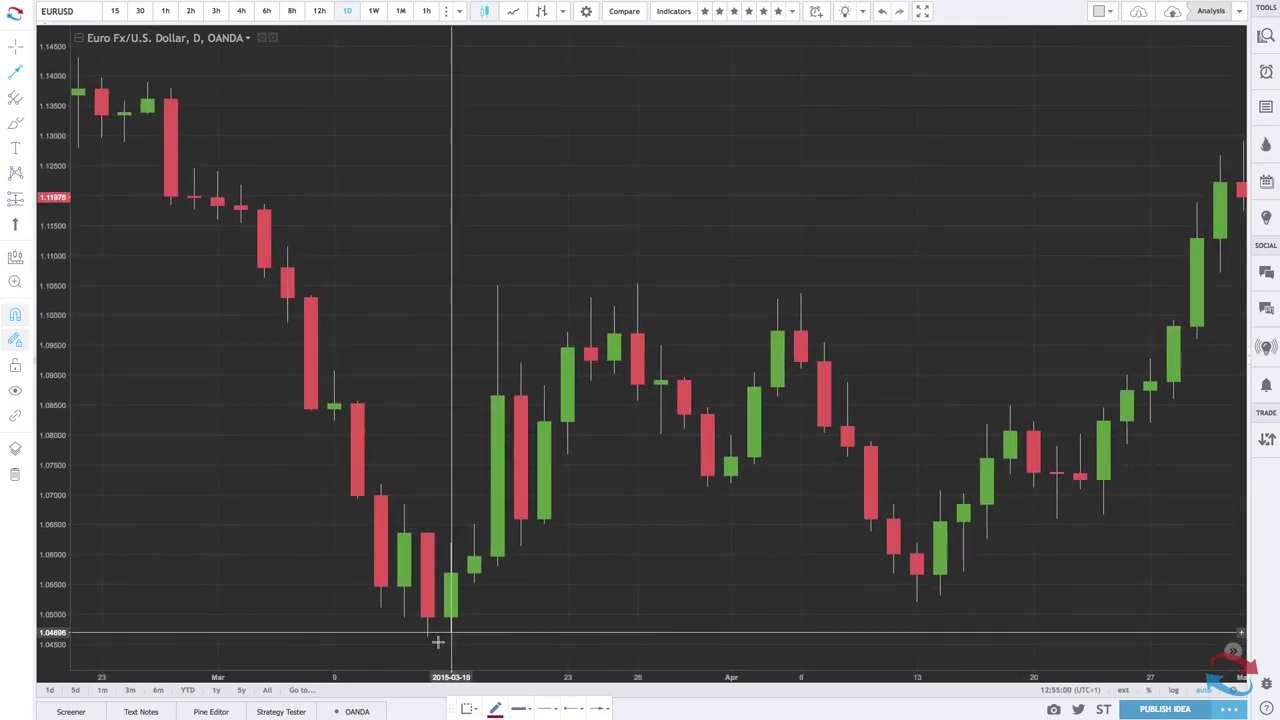
left_click(423, 641)
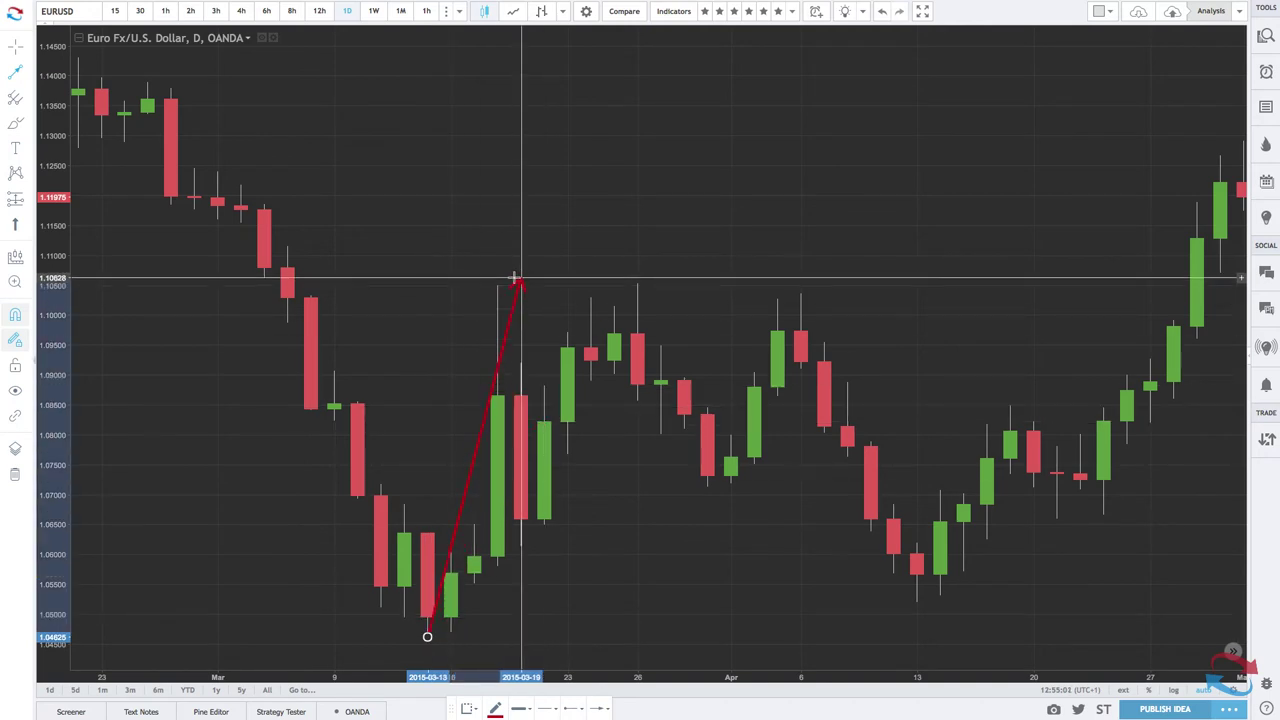
left_click(637, 284)
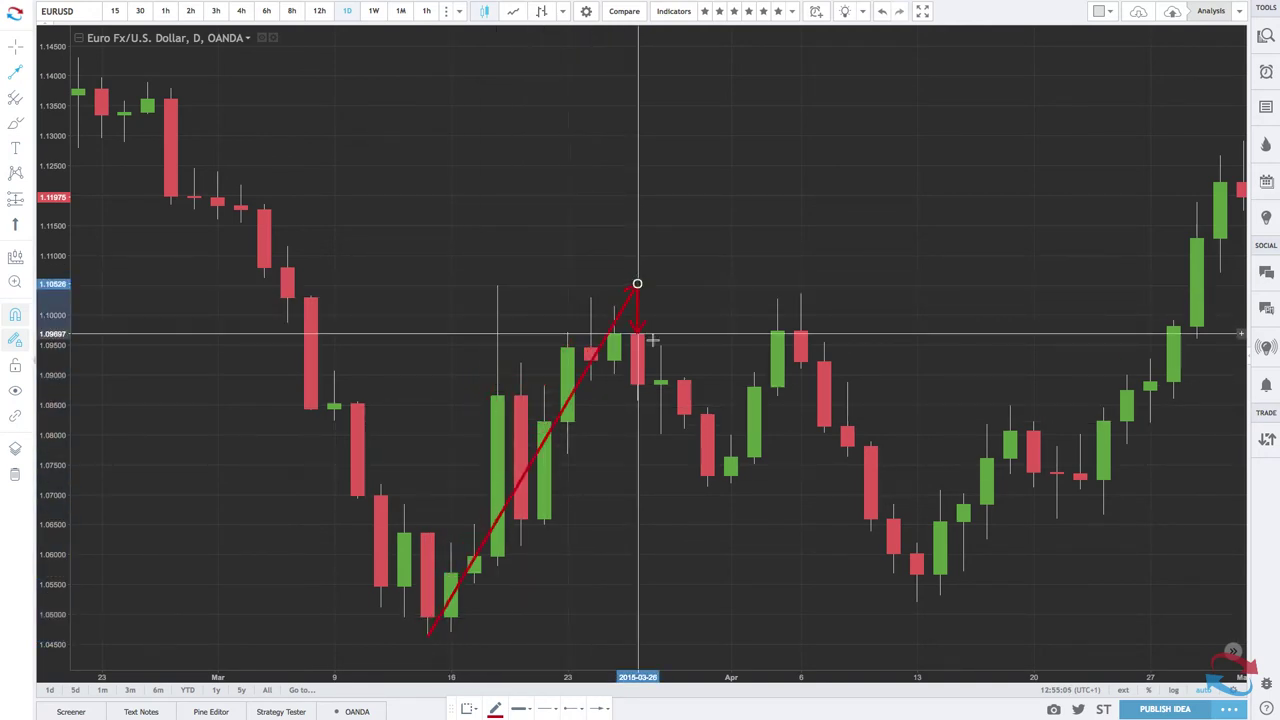
left_click(708, 488)
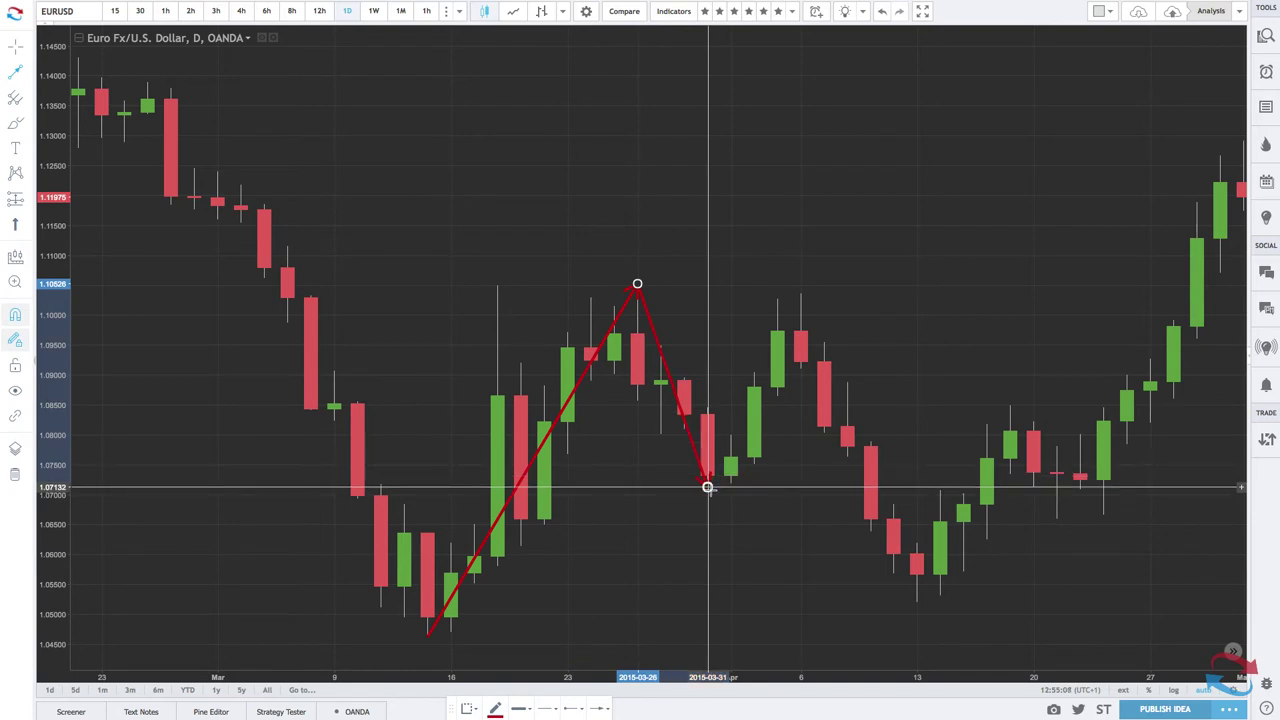
Draw a level arrow at 1.10528 from the 26 March 2015 high to 20 April
left_click(637, 284)
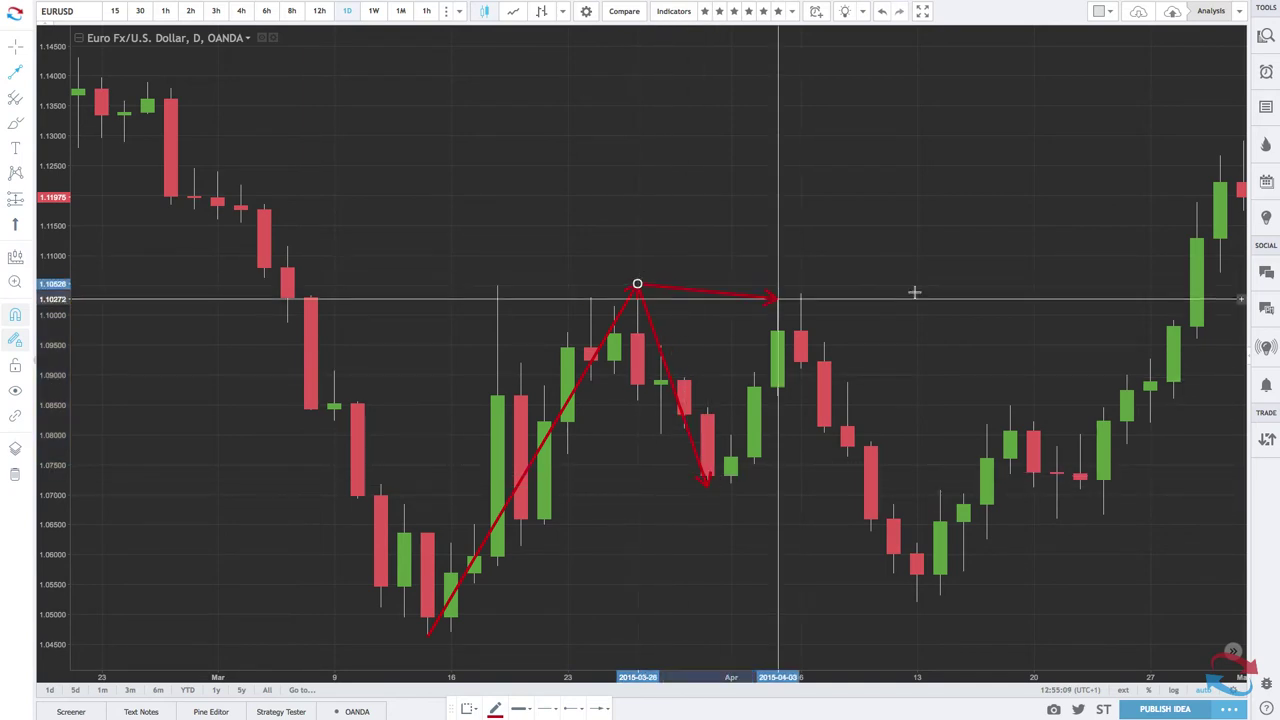
left_click(1033, 284)
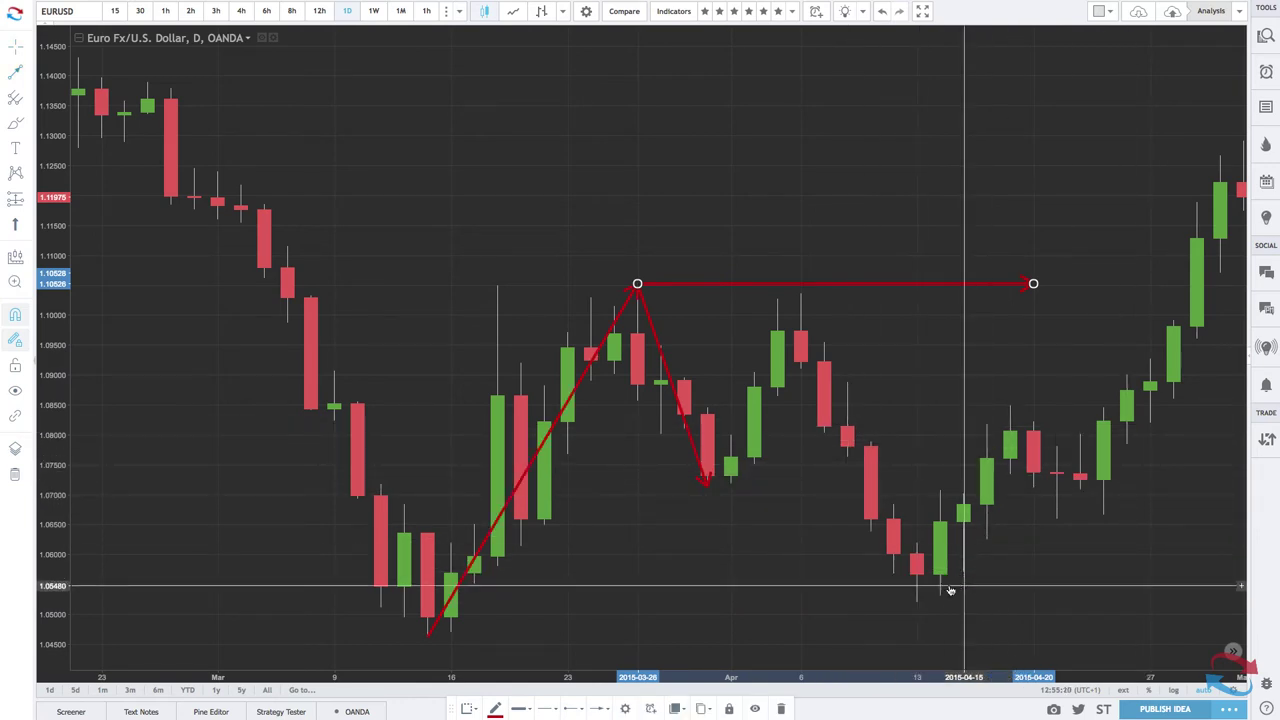
scroll(1095, 388, "down", 1)
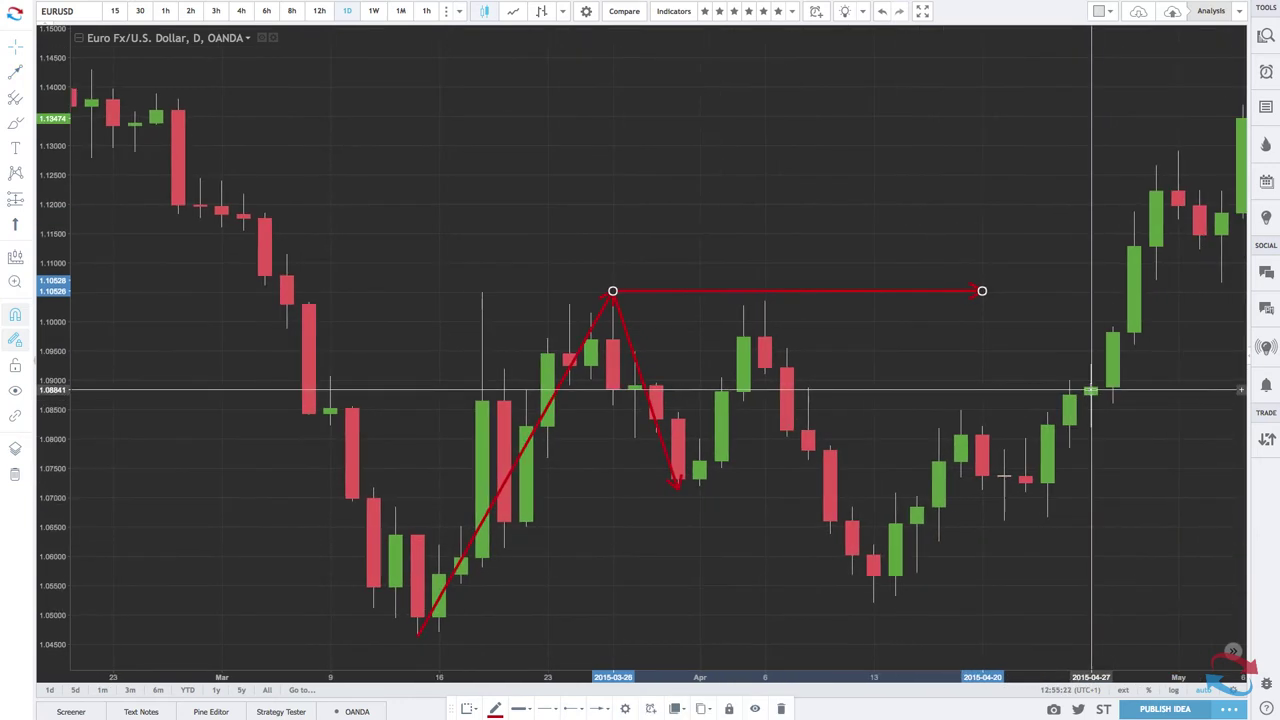
scroll(1091, 388, "down", 1)
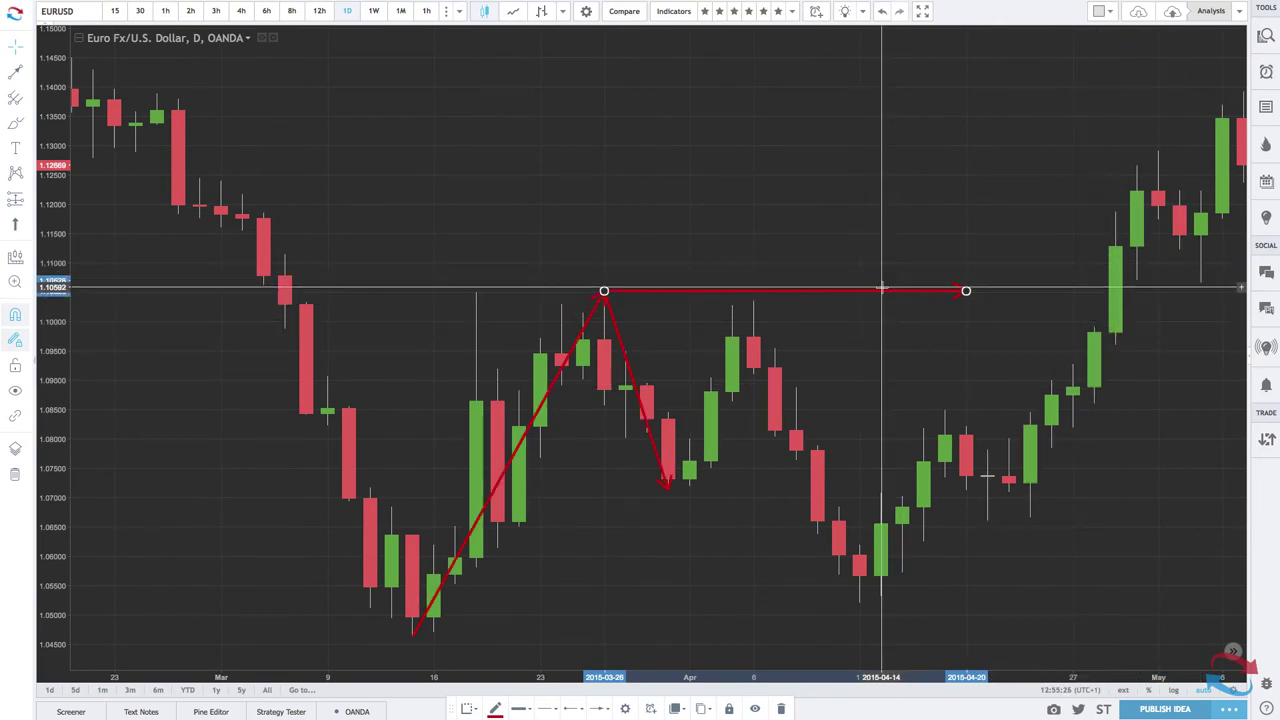
Delete the level arrow and both swing arrows from the chart
key("Delete")
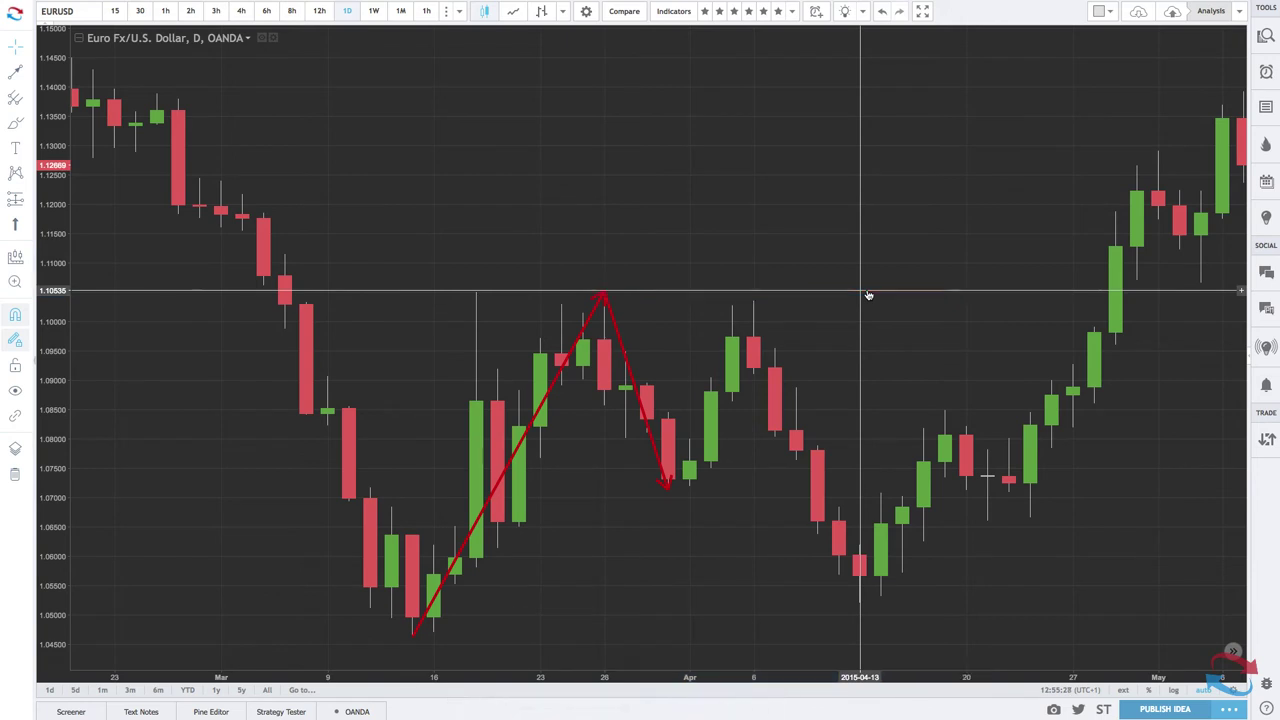
left_click(603, 297)
key("Delete")
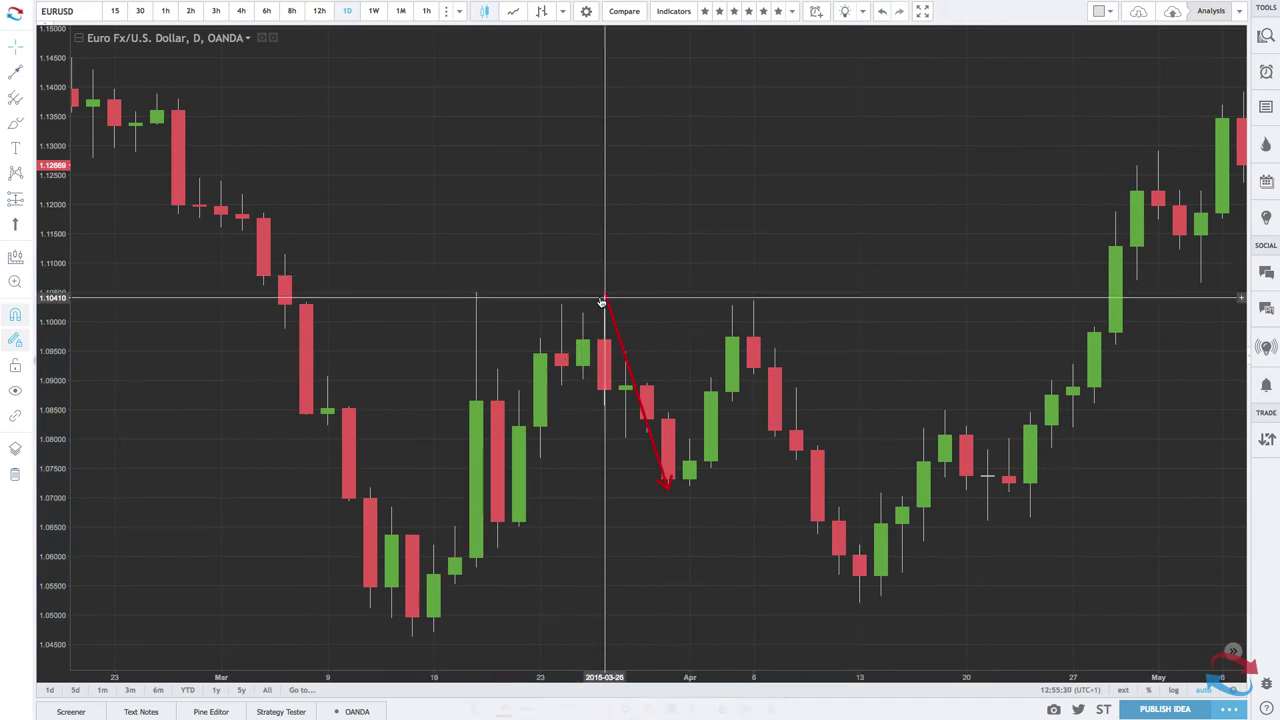
left_click(617, 333)
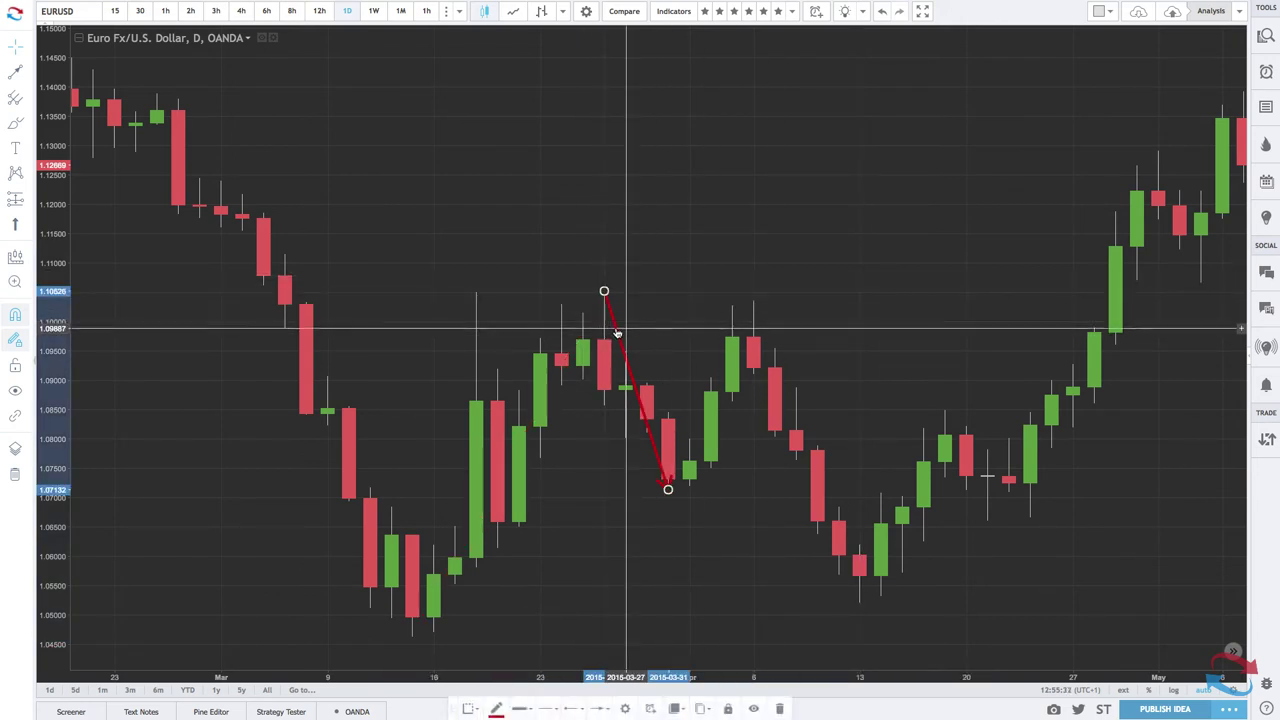
key("Delete")
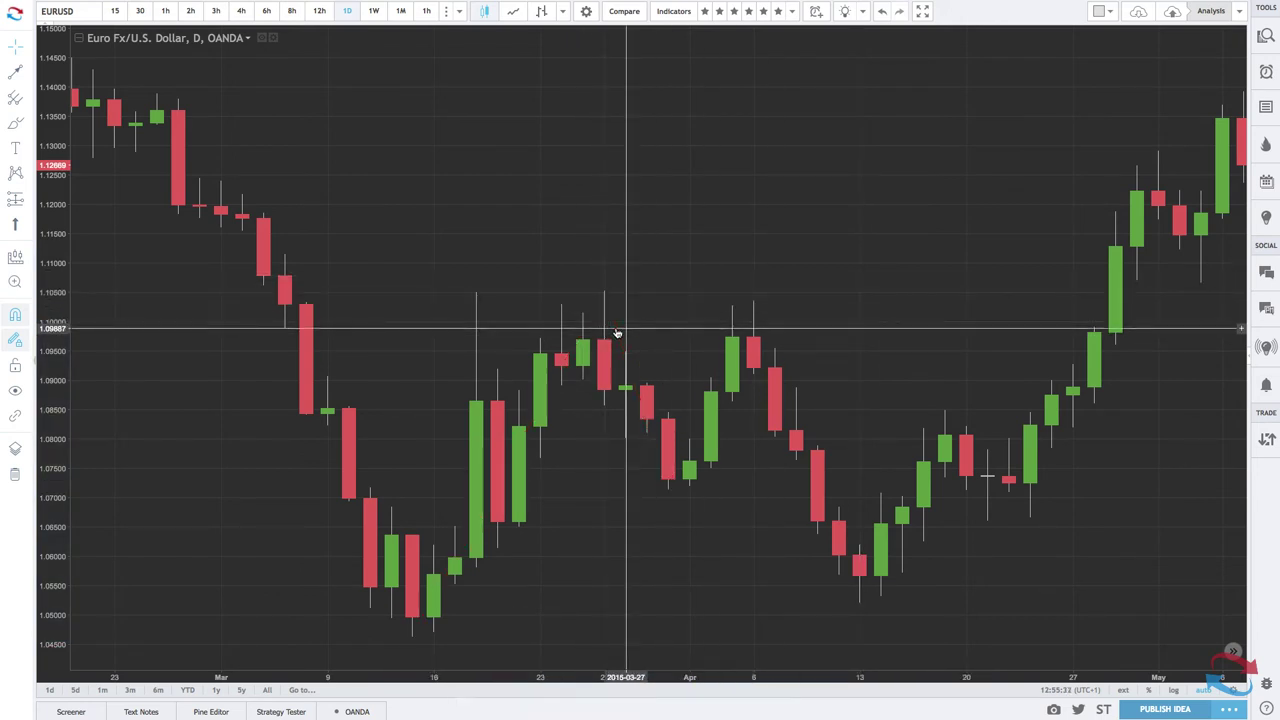
Draw a narrow parallel channel from the 13 March 2015 low at 1.04625 through the 13 April low at 1.05204
left_click(27, 78)
left_click(77, 274)
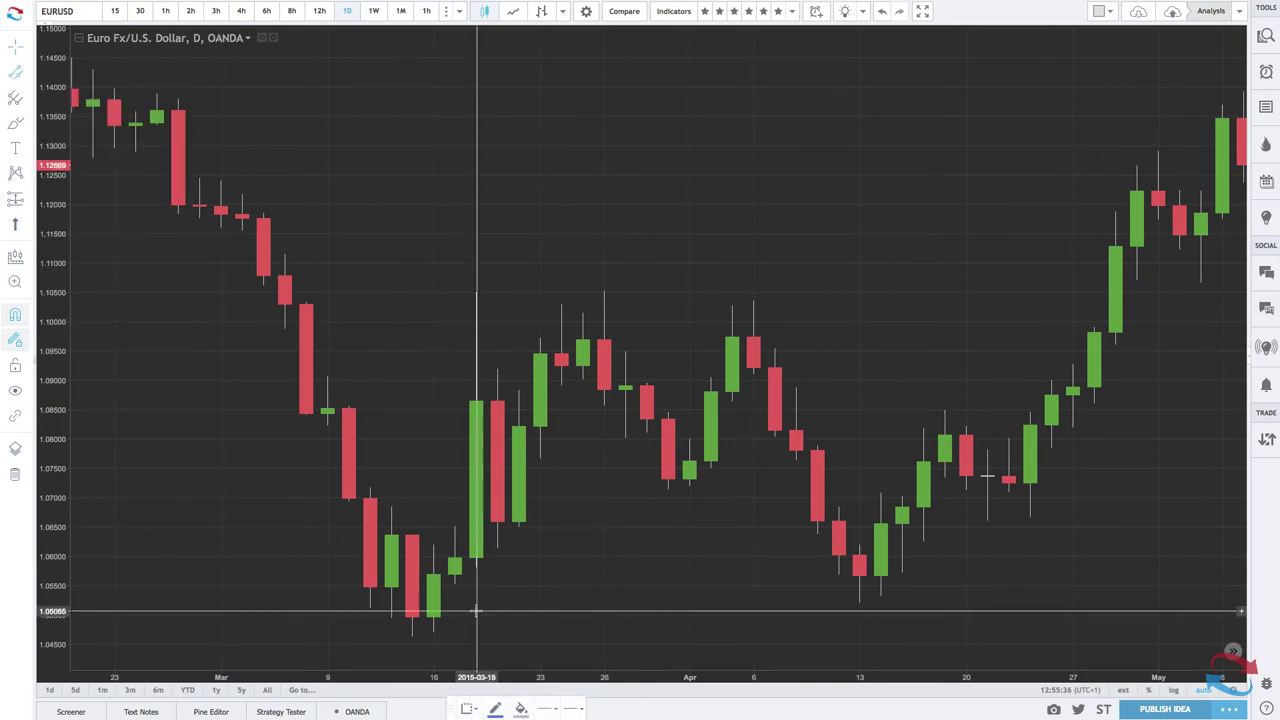
left_click(412, 624)
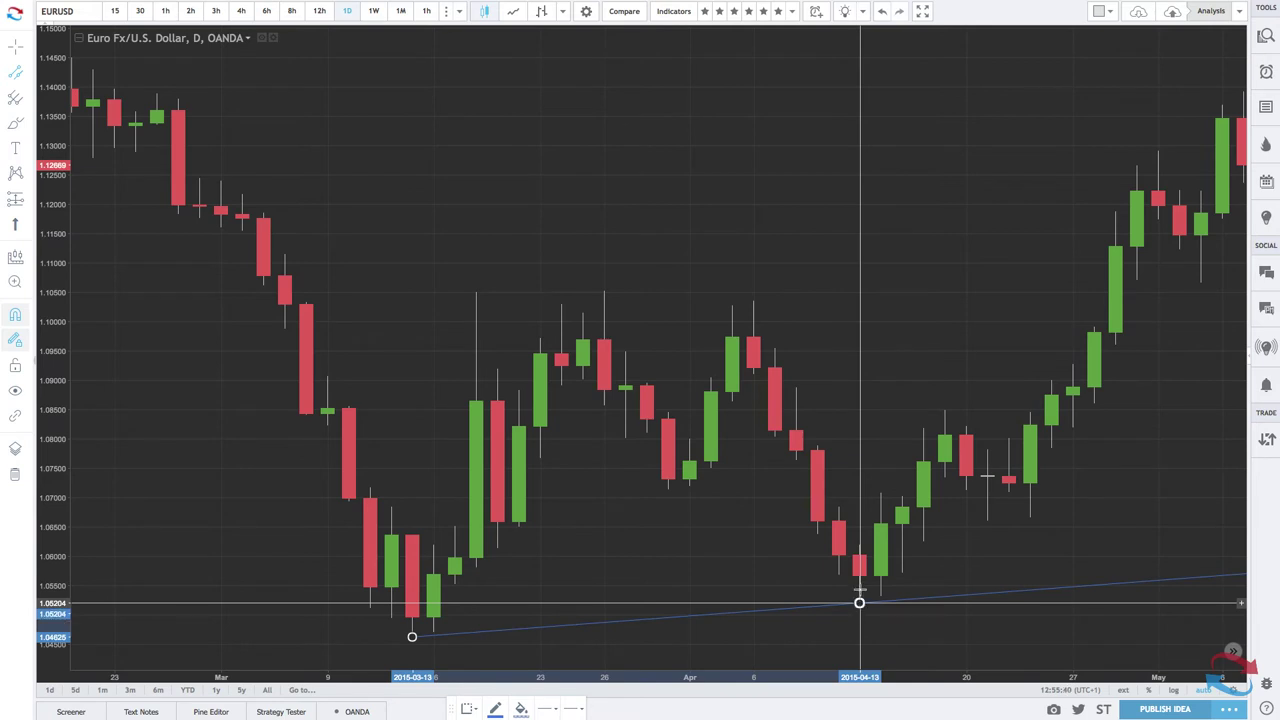
left_click(859, 603)
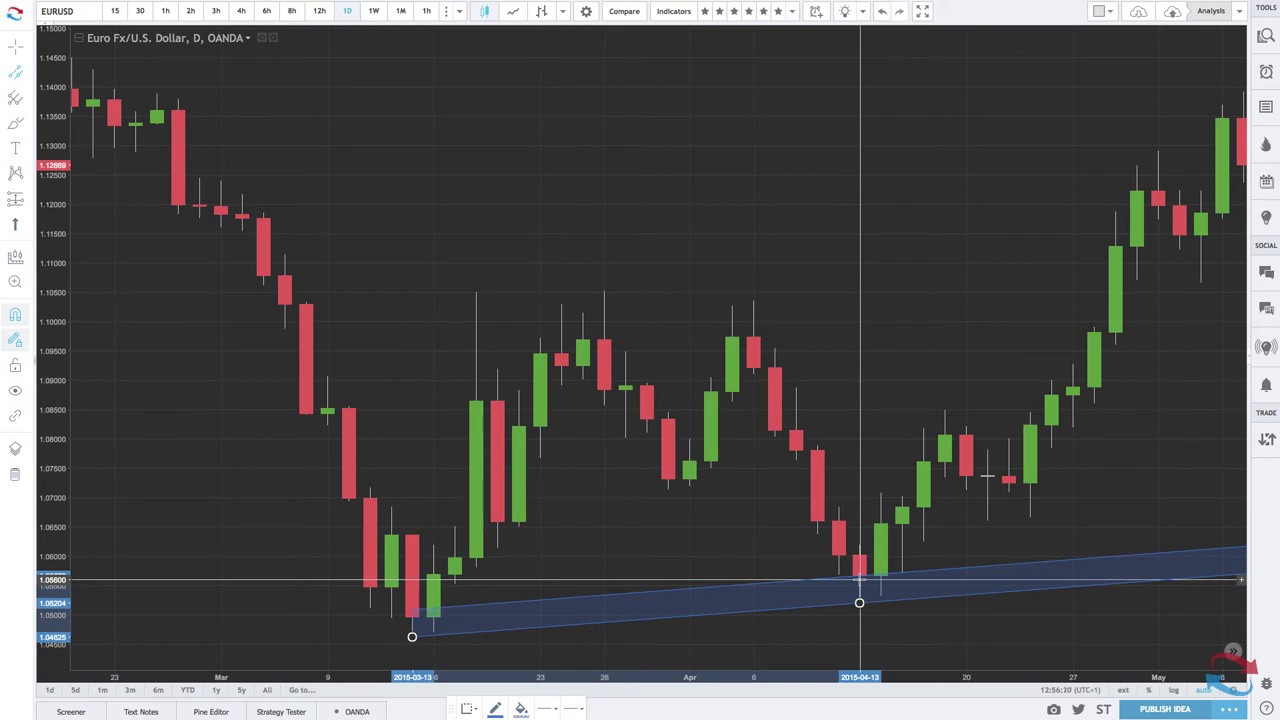
left_click(859, 578)
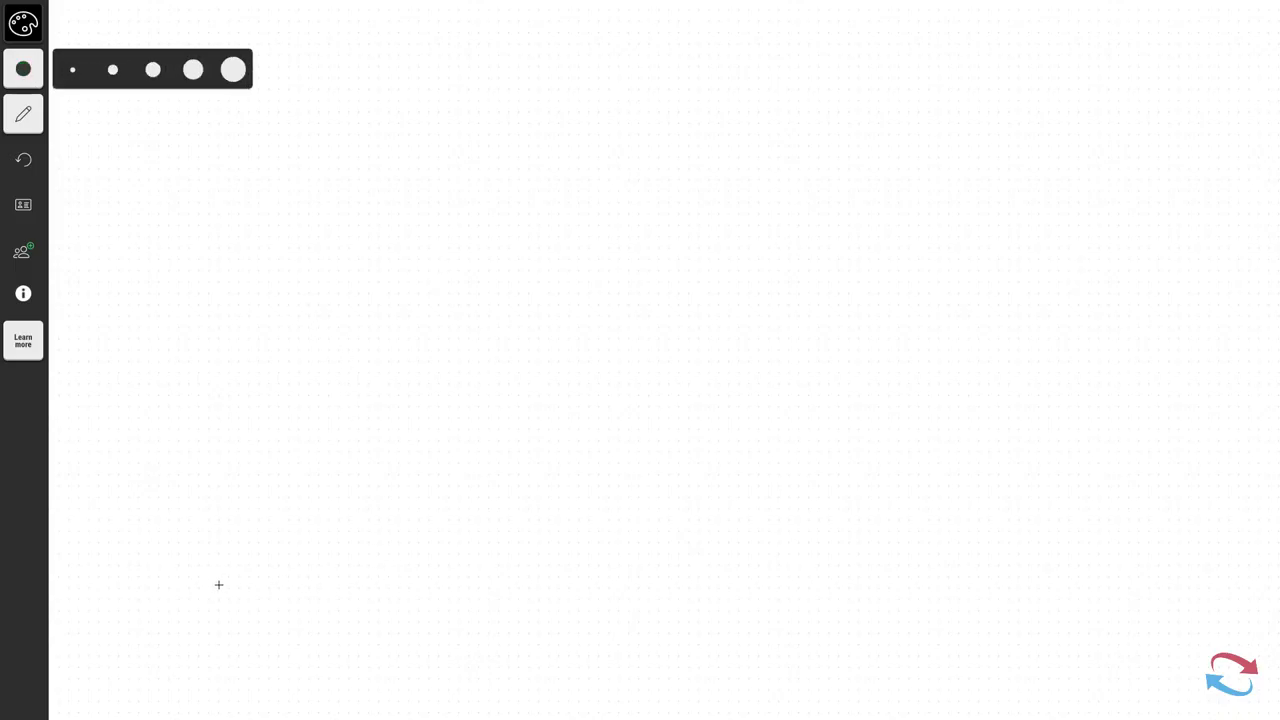
Switch to the whiteboard and sketch a shallow four-peak rising zigzag, with a steeper three-peak one above it and a support line along the steep one's lows
mouse_move(219, 584)
left_mouse_down()
mouse_move(291, 423)
mouse_move(360, 561)
mouse_move(415, 414)
mouse_move(487, 545)
mouse_move(557, 388)
mouse_move(610, 537)
mouse_move(707, 371)
mouse_move(766, 518)
left_mouse_up()
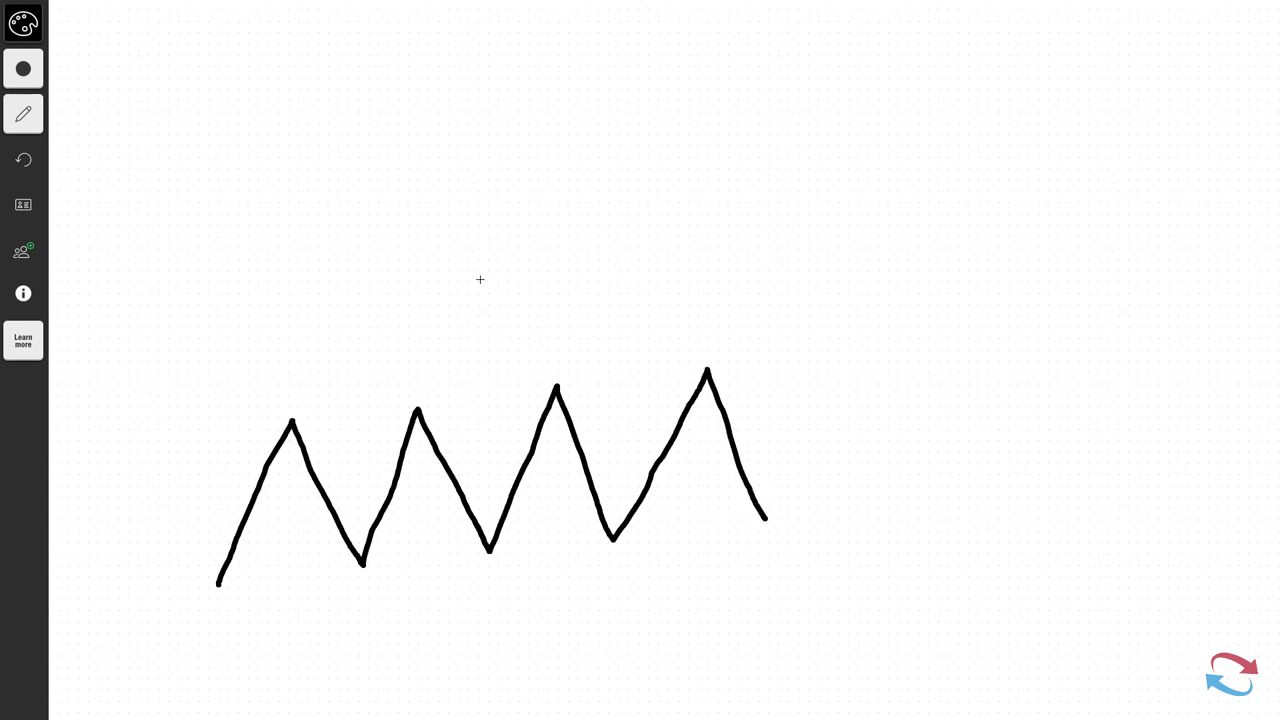
mouse_move(304, 335)
left_mouse_down()
mouse_move(352, 200)
mouse_move(415, 241)
mouse_move(488, 80)
mouse_move(550, 180)
mouse_move(610, 12)
mouse_move(665, 104)
left_mouse_up()
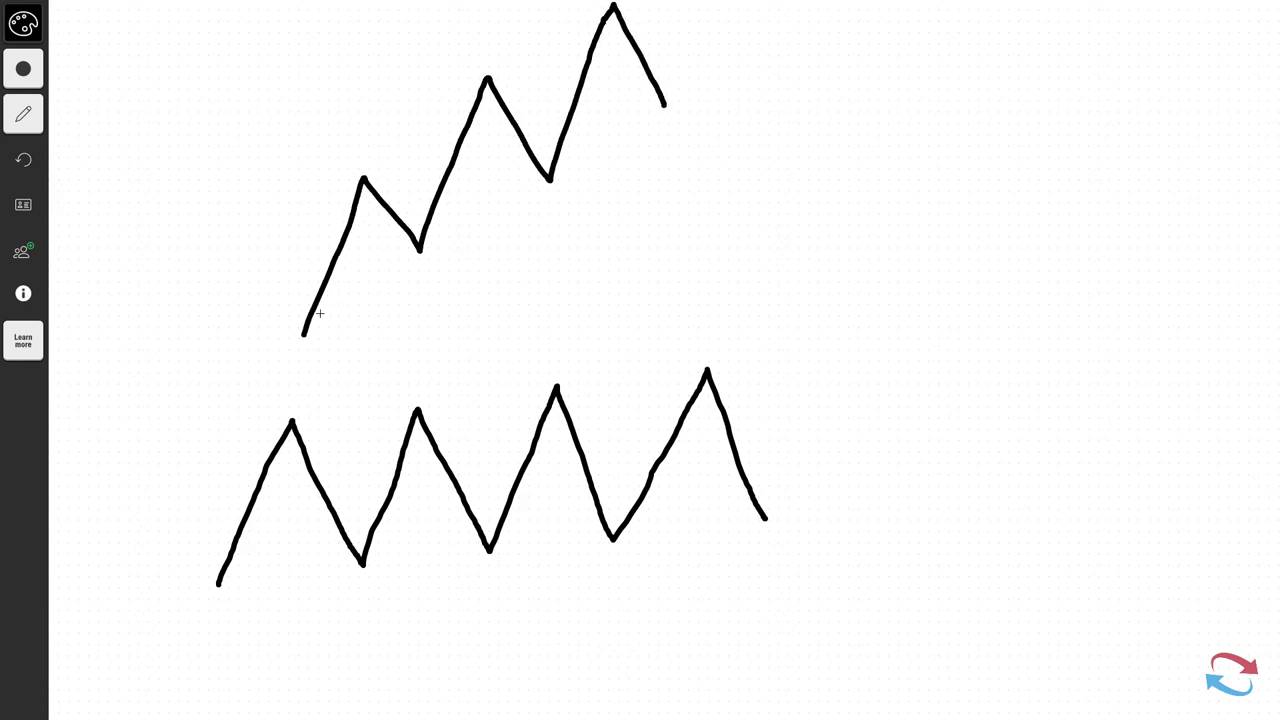
left_click_drag(305, 336, 704, 93)
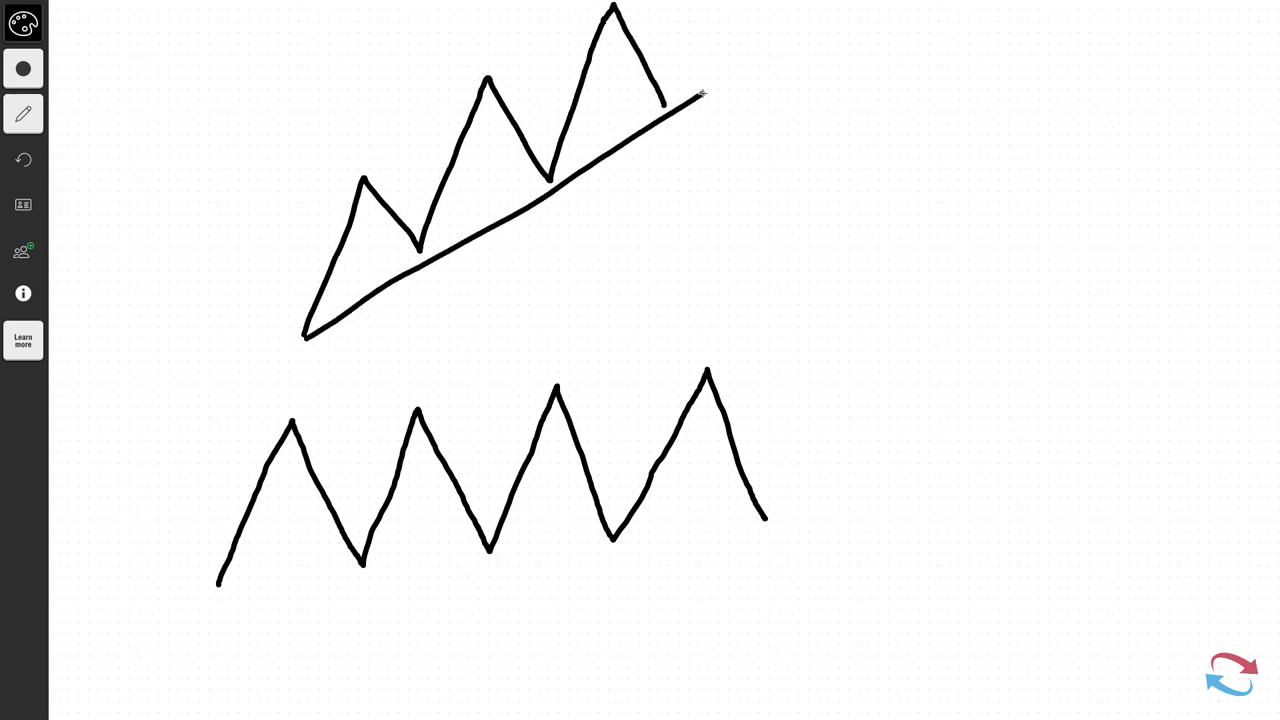
Frame the steep zigzag with vertical and horizontal axes, and draw boundary lines along the shallow zigzag's lows and peaks
mouse_move(297, 26)
left_mouse_down()
mouse_move(289, 294)
mouse_move(437, 320)
mouse_move(741, 326)
left_mouse_up()
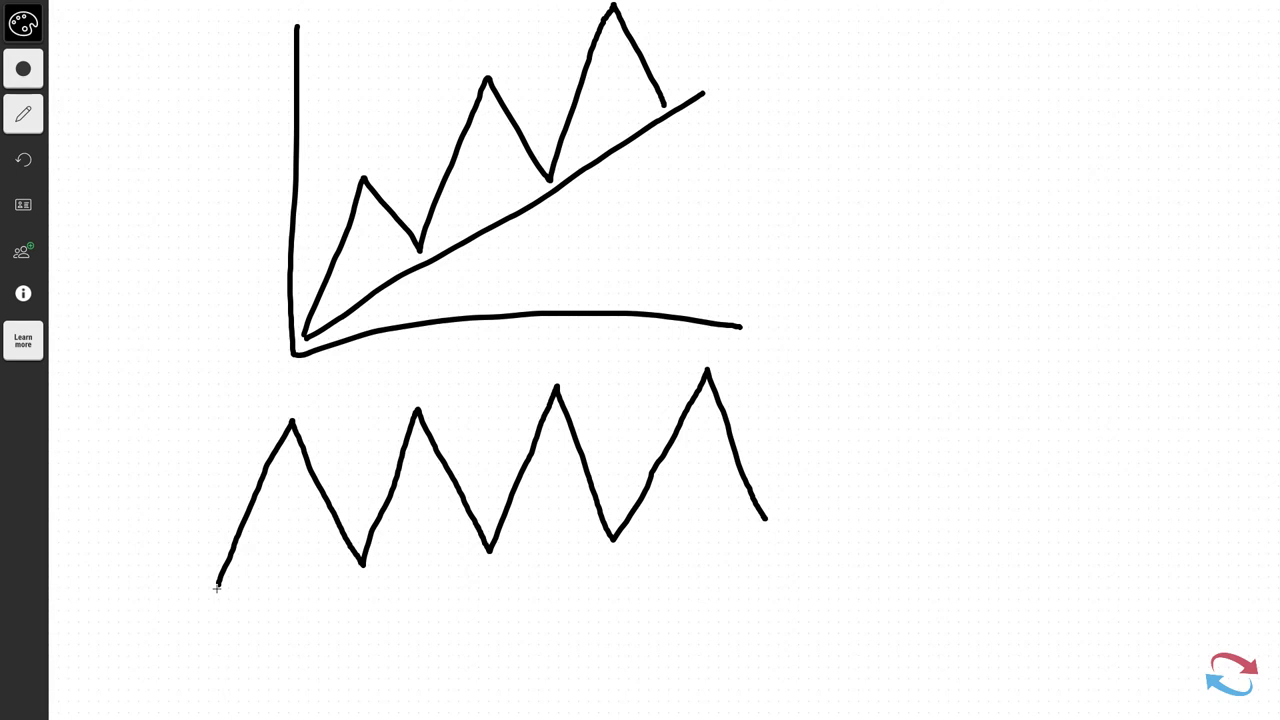
left_click_drag(216, 587, 823, 540)
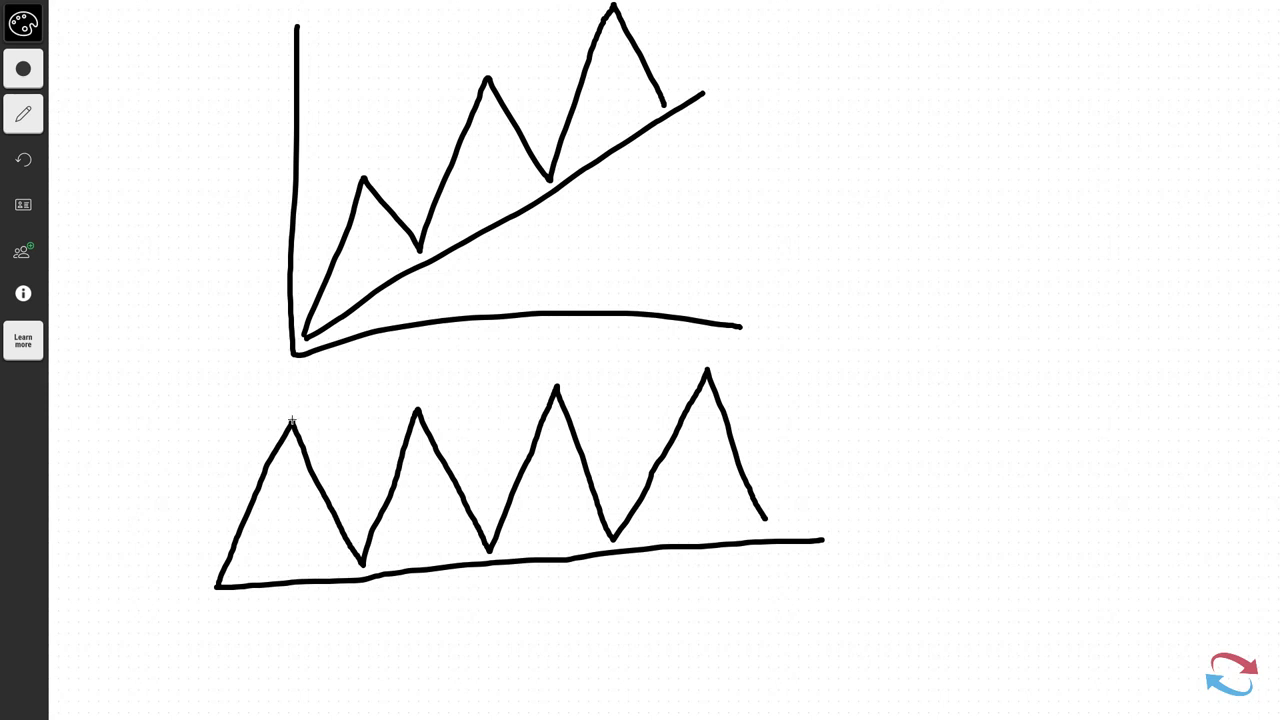
mouse_move(292, 421)
left_mouse_down()
mouse_move(537, 377)
mouse_move(812, 360)
left_mouse_up()
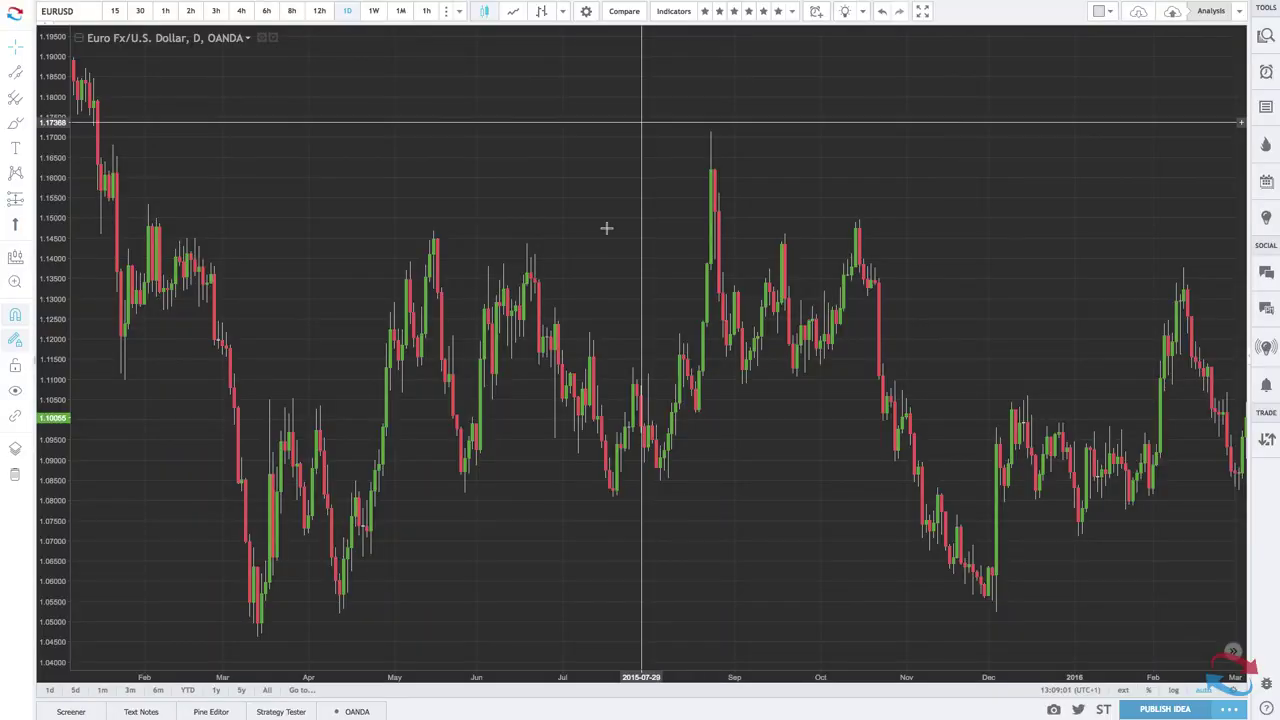
Back on the EURUSD chart, draw a channel from 1.04625 on 13 March 2015 through 1.05204 on 13 April, setting its width at 1.04960 on 16 March
scroll(606, 228, "up", 5)
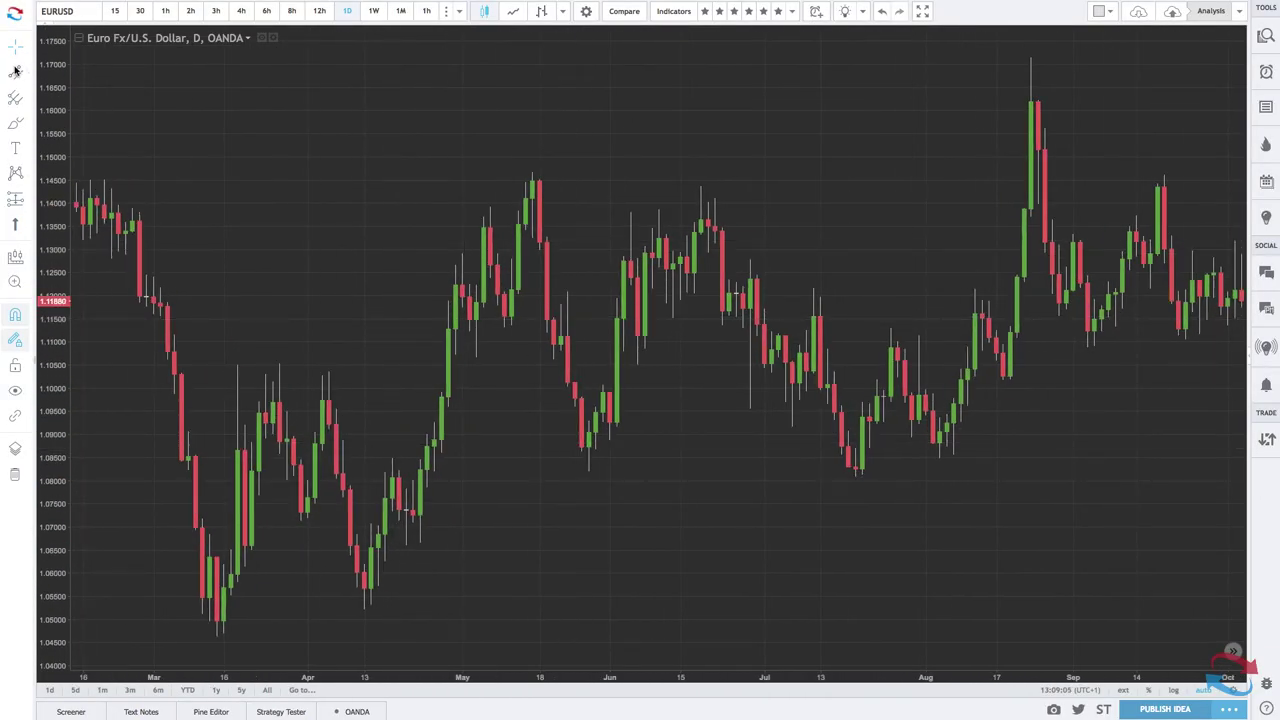
left_click(216, 637)
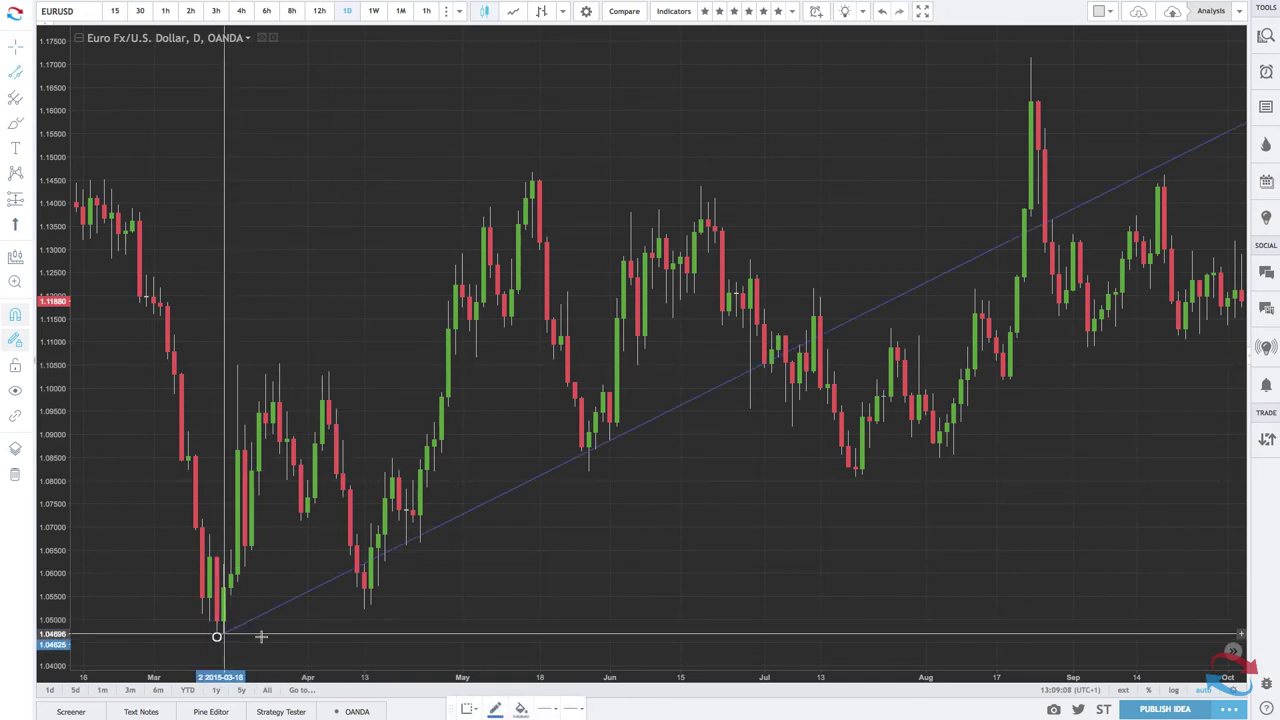
left_click(364, 620)
left_click(224, 621)
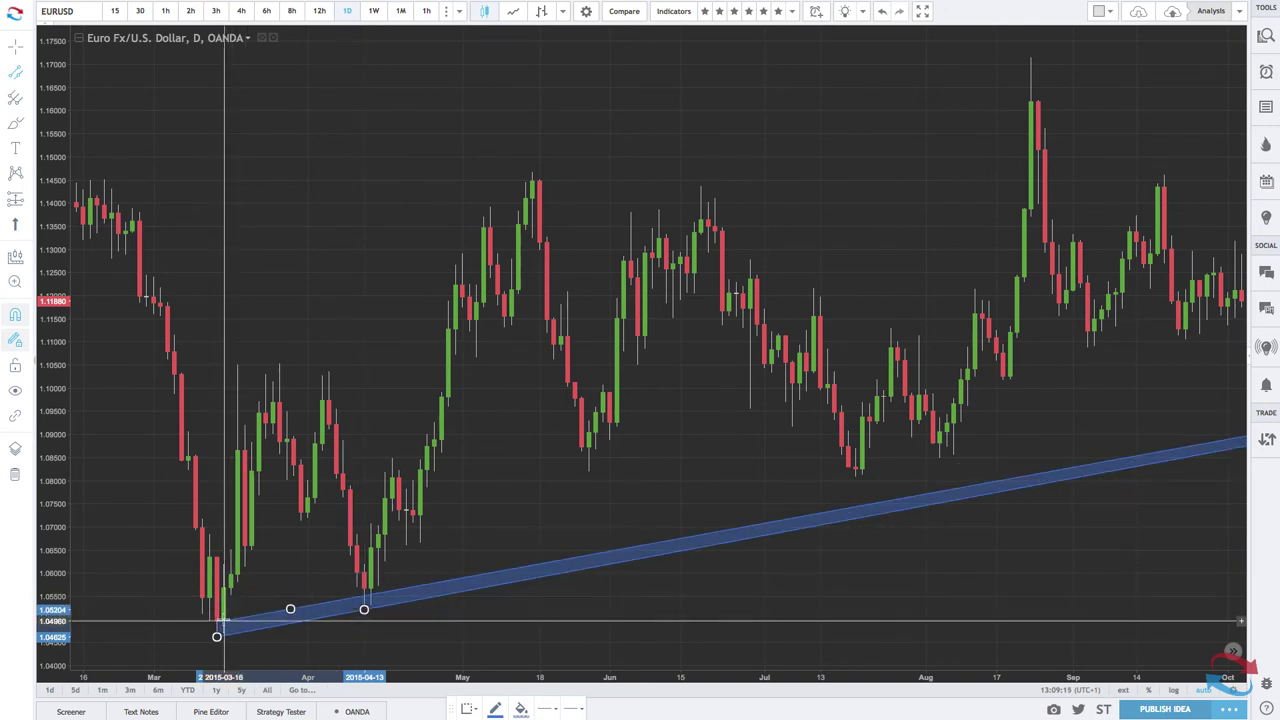
Draw red arrows from the 13 March 2015 low at 1.04625 up to 1.10526 on 26 March and down to 1.05204 on 13 April
scroll(514, 509, "up", 3)
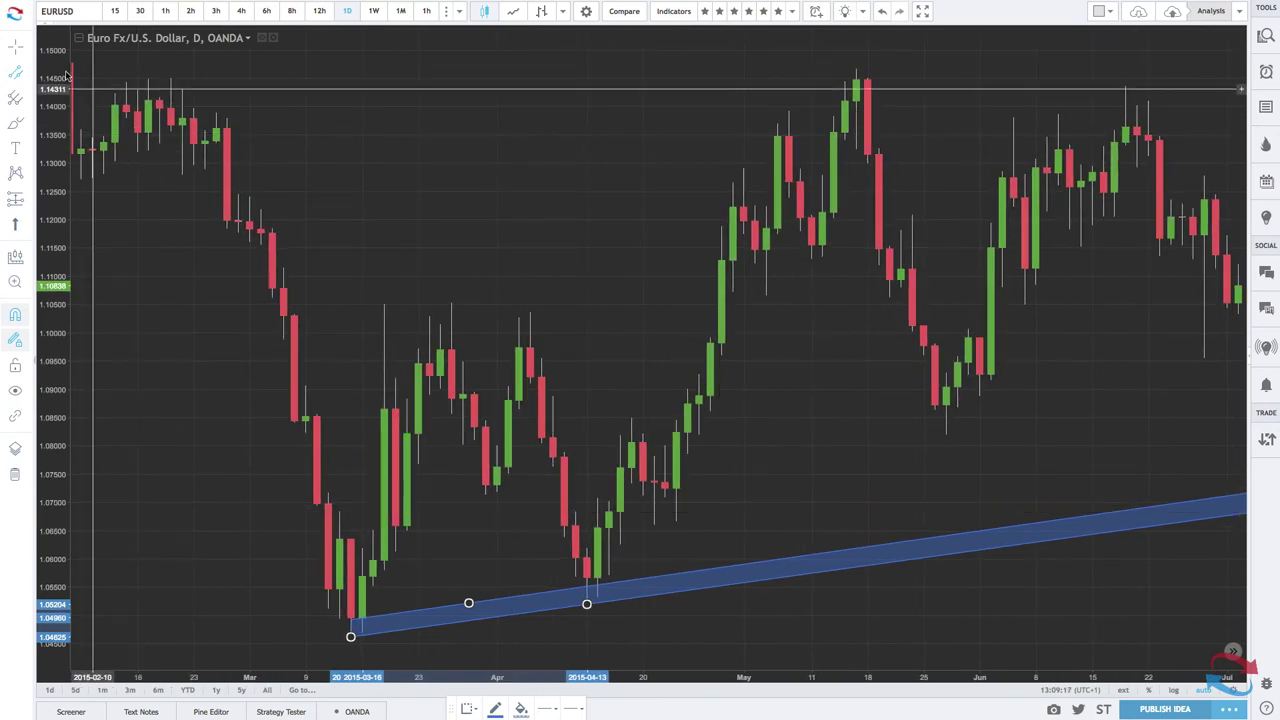
left_click(27, 75)
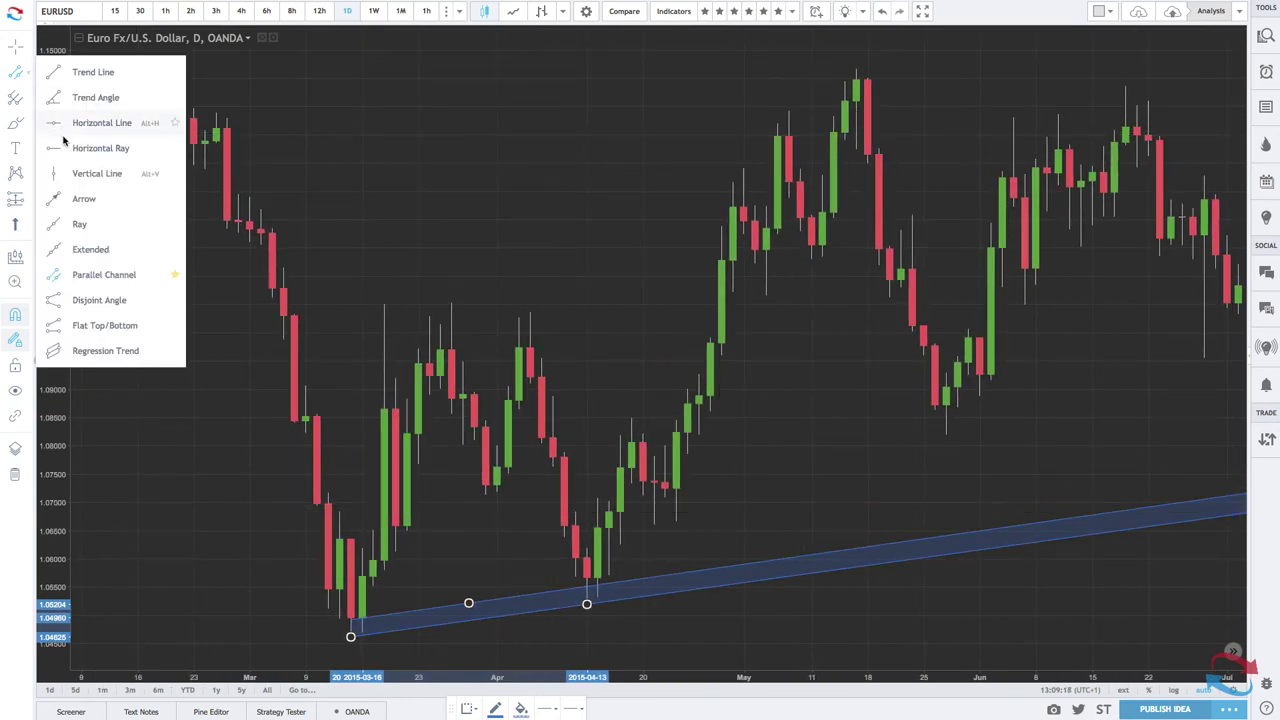
left_click(72, 197)
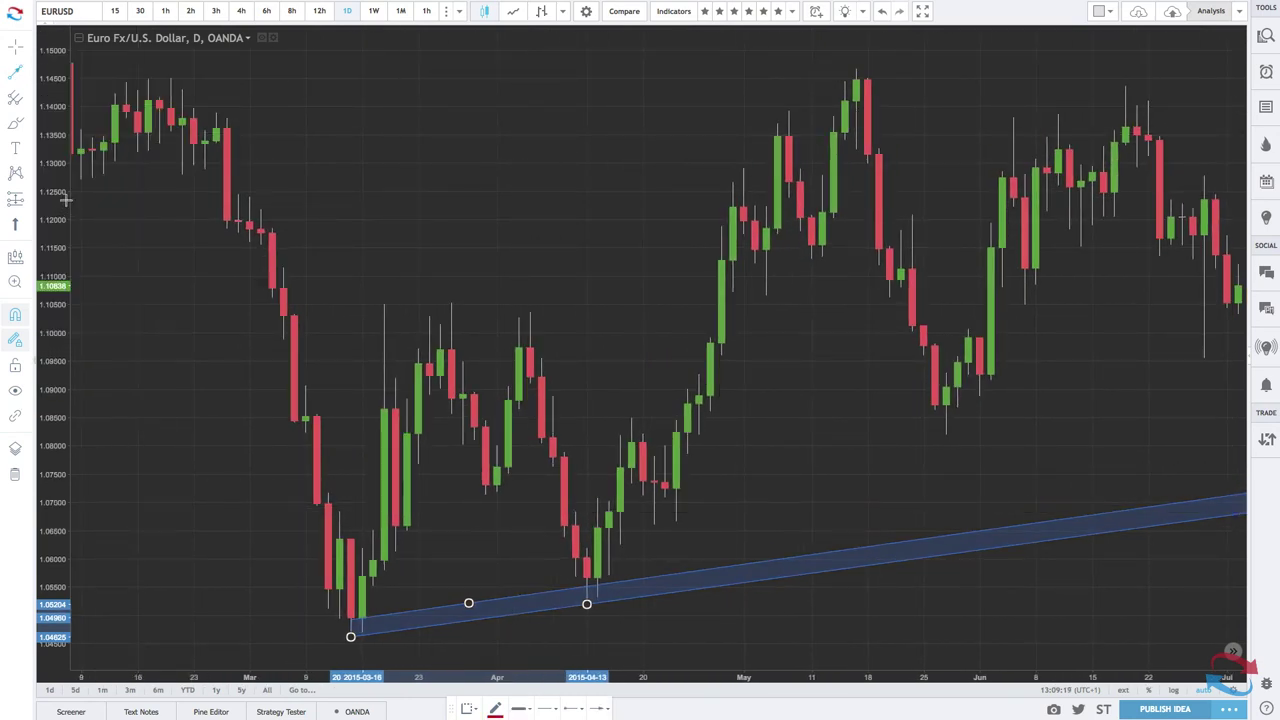
left_click(350, 637)
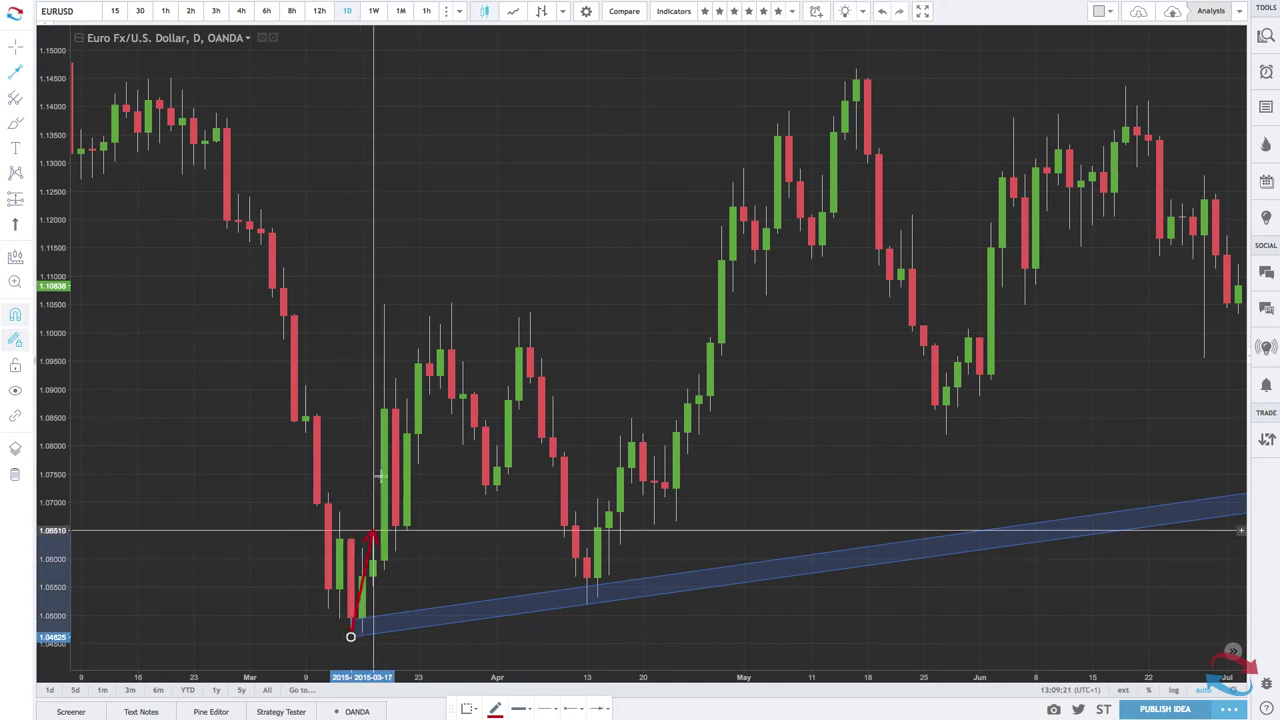
left_click(452, 305)
left_click(452, 305)
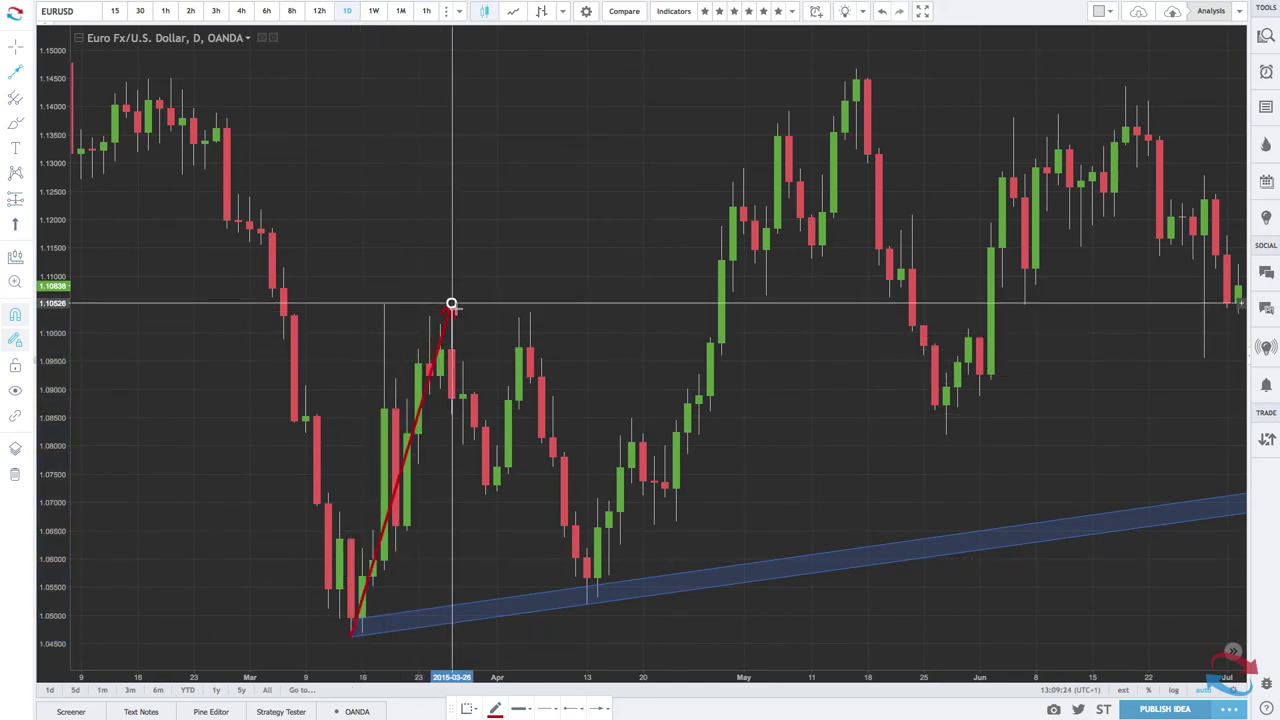
left_click(586, 603)
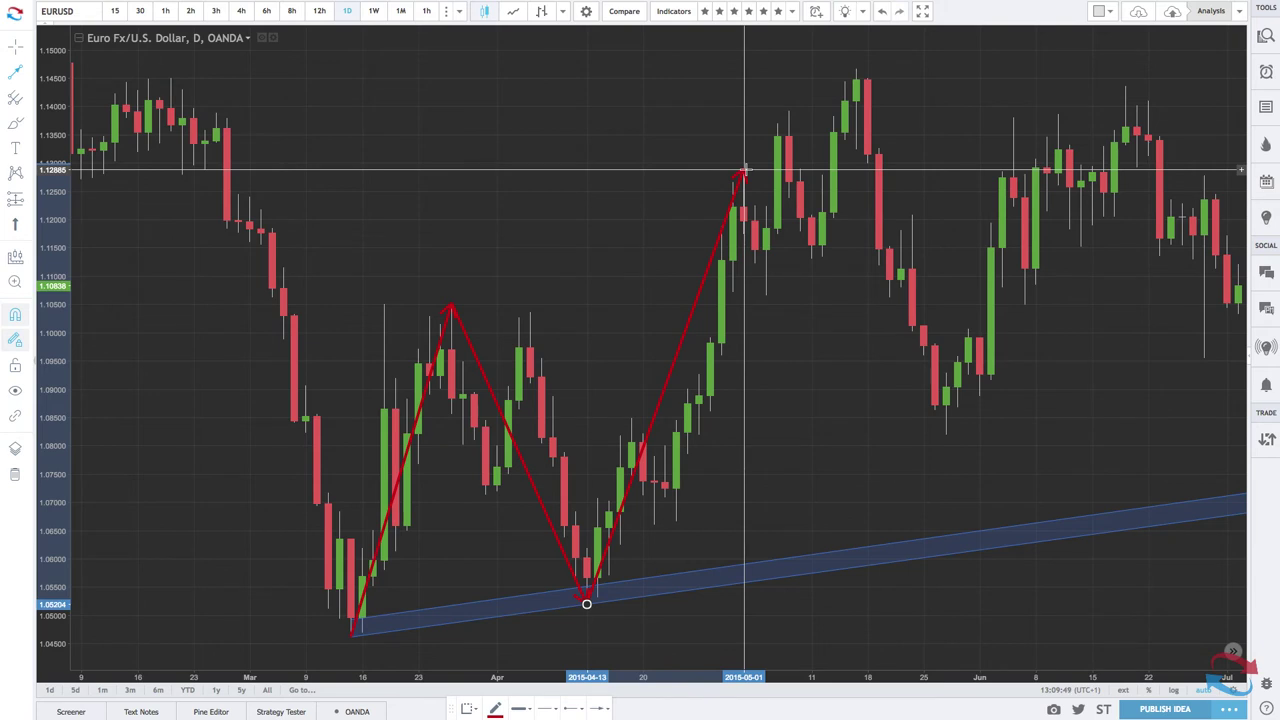
Cancel the third arrow in progress and undo both red arrows between the March and April lows
key("Escape")
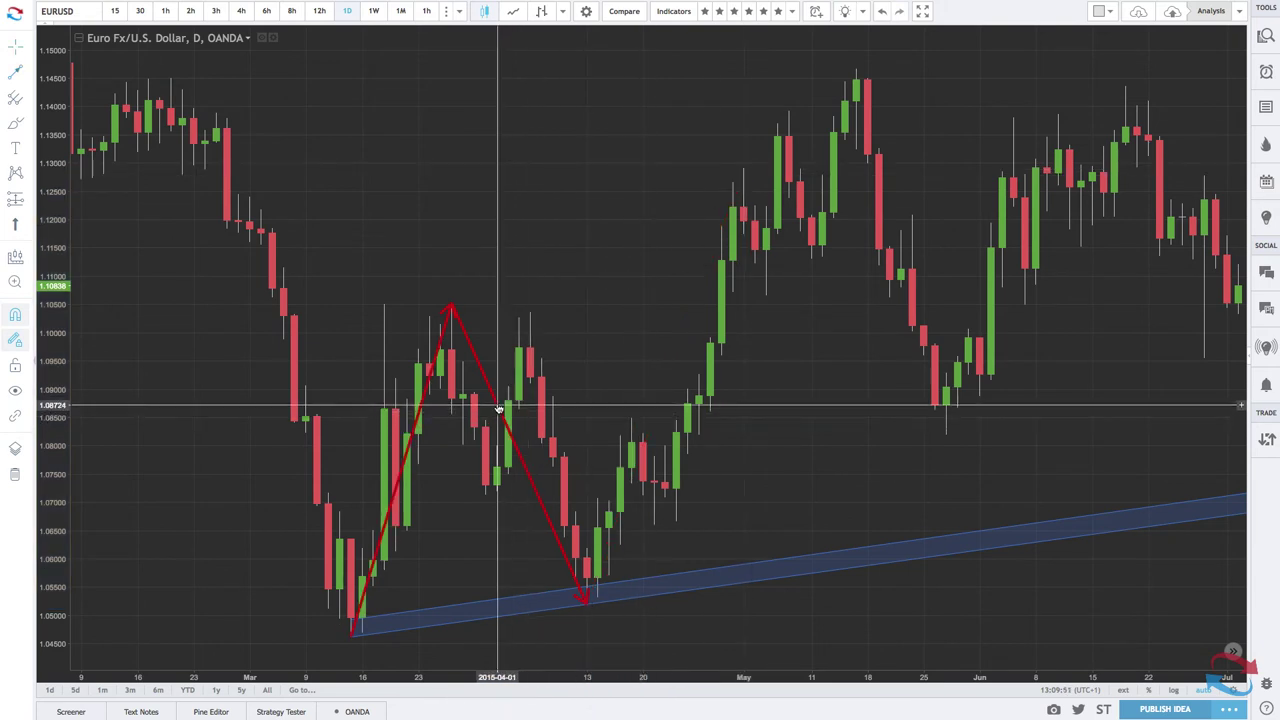
key("ctrl+z")
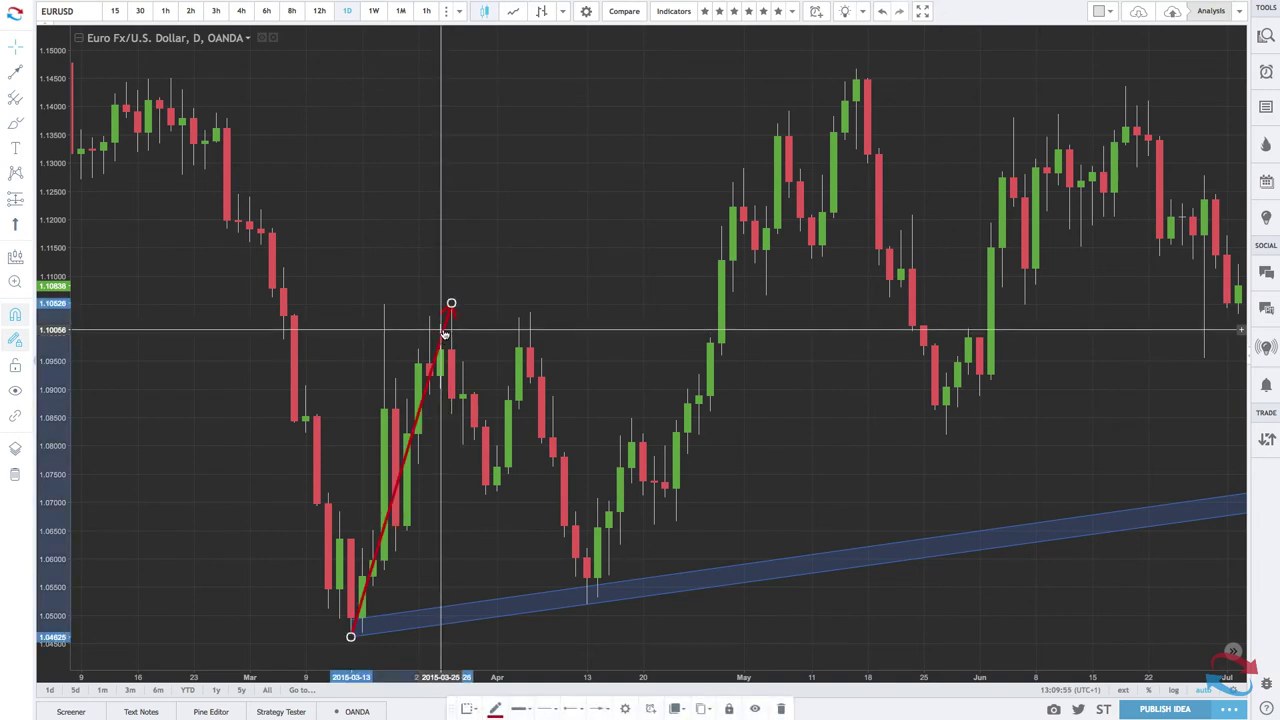
key("ctrl+z")
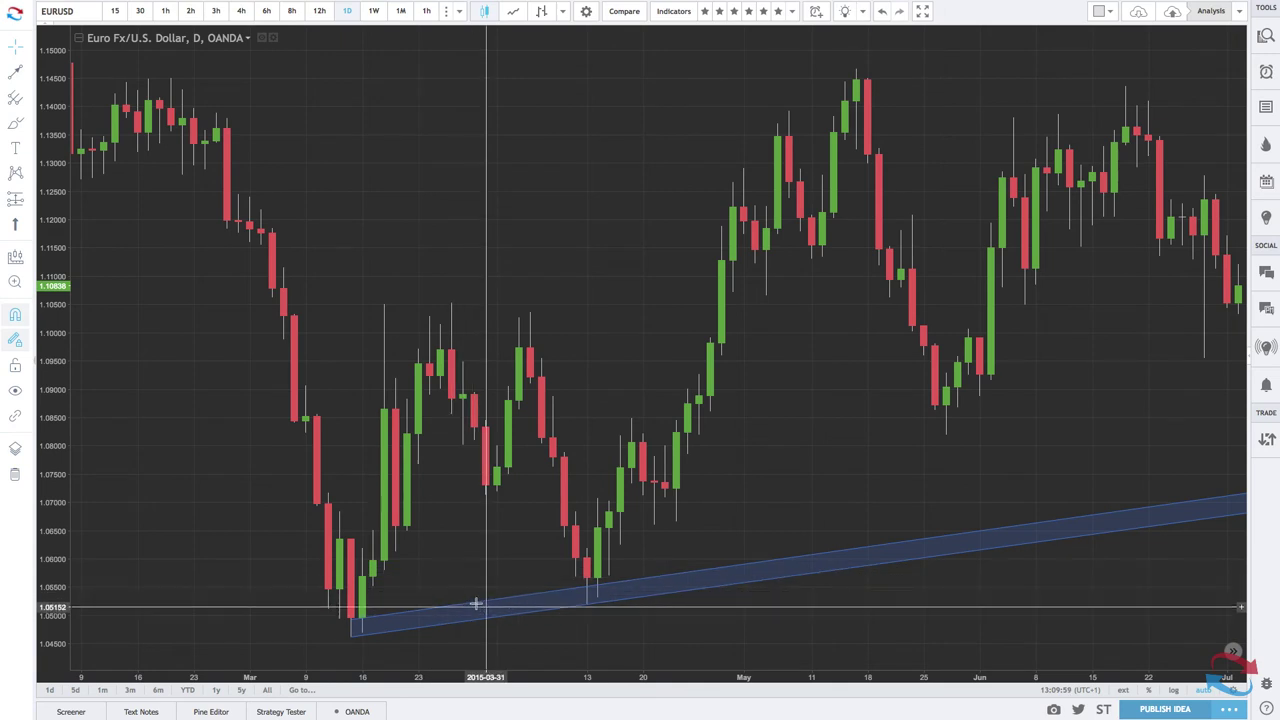
Widen the channel until its upper boundary touches the 1 May high, starting at 1.11942 on 13 March
mouse_move(470, 606)
left_mouse_down()
mouse_move(578, 588)
mouse_move(350, 614)
left_mouse_up()
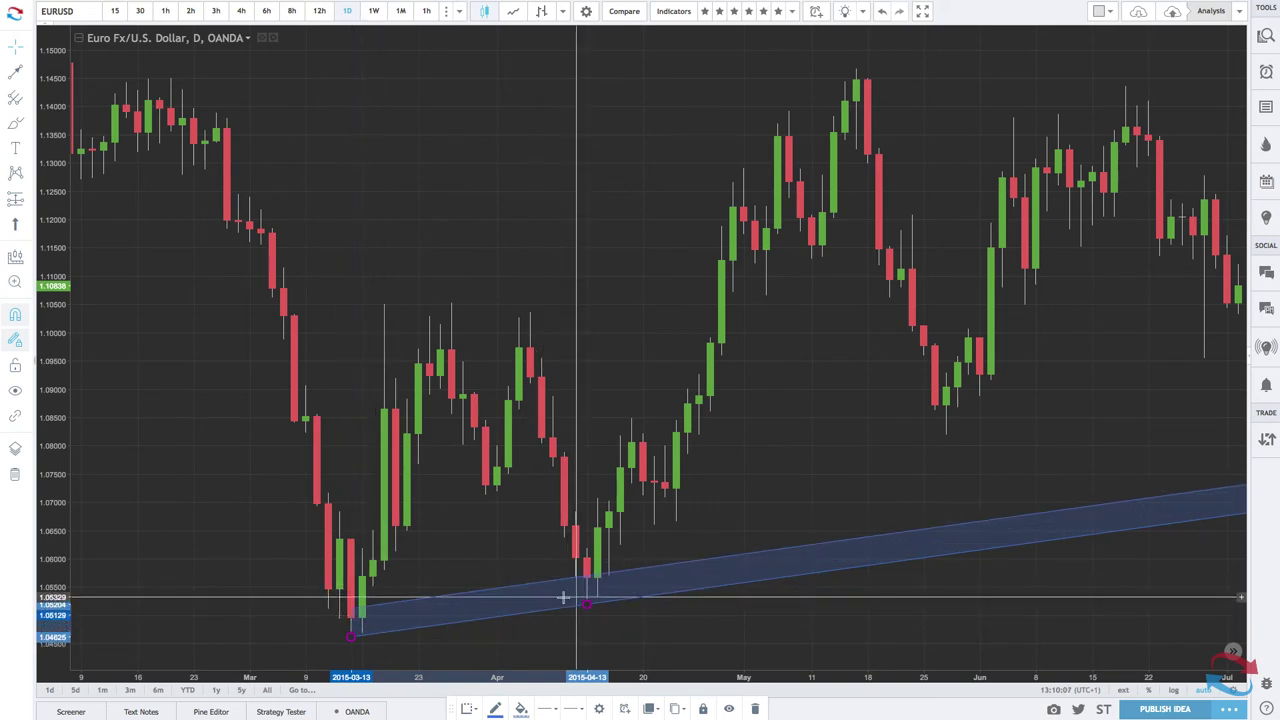
left_click_drag(580, 594, 351, 621)
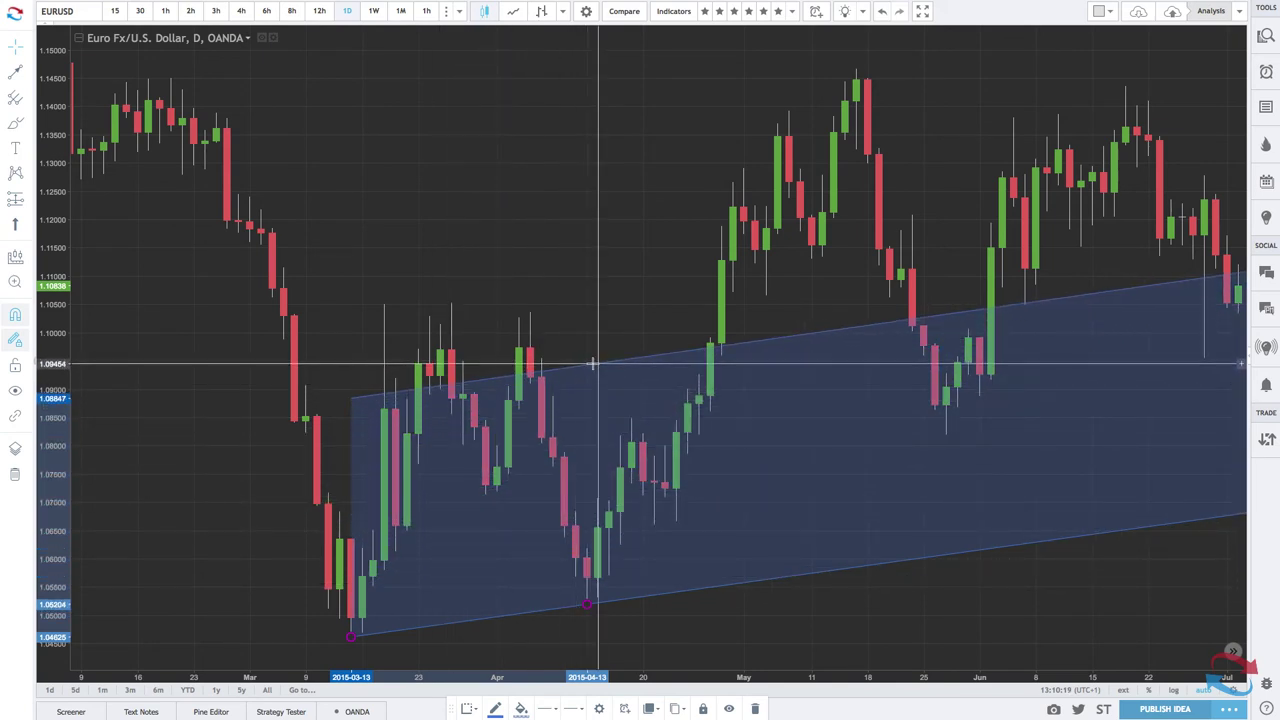
left_click(618, 226)
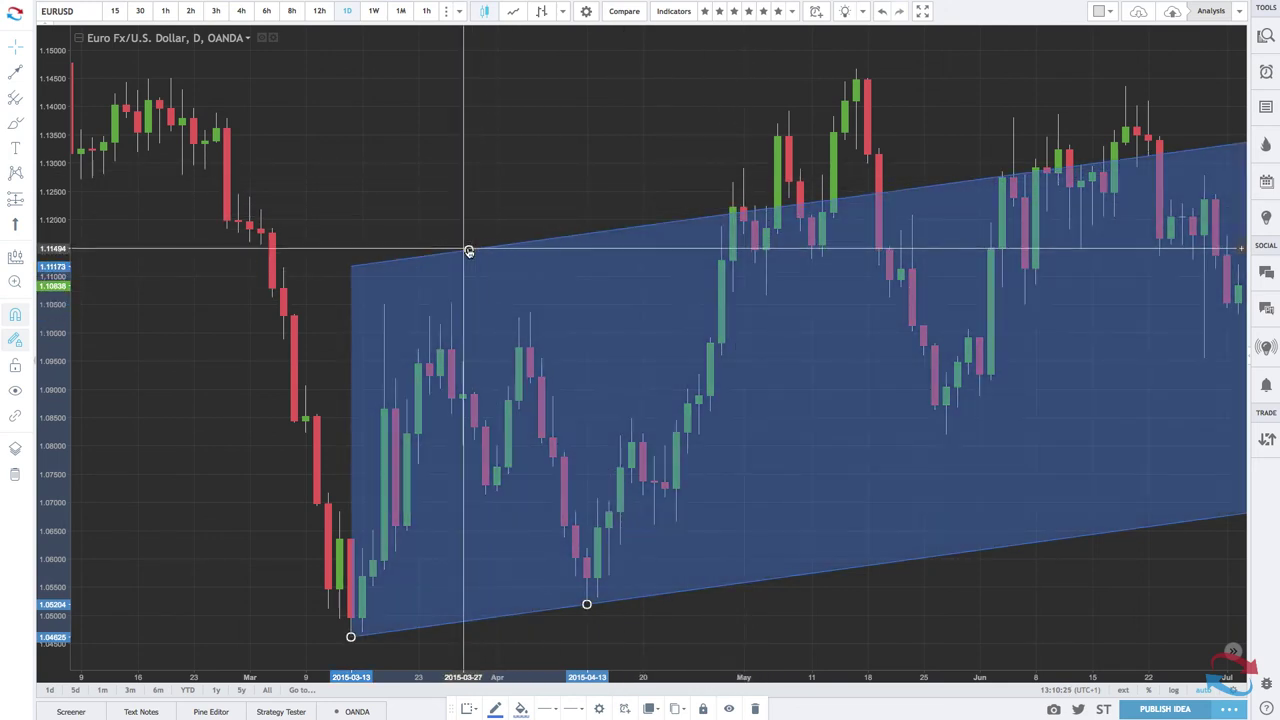
left_click_drag(468, 250, 744, 177)
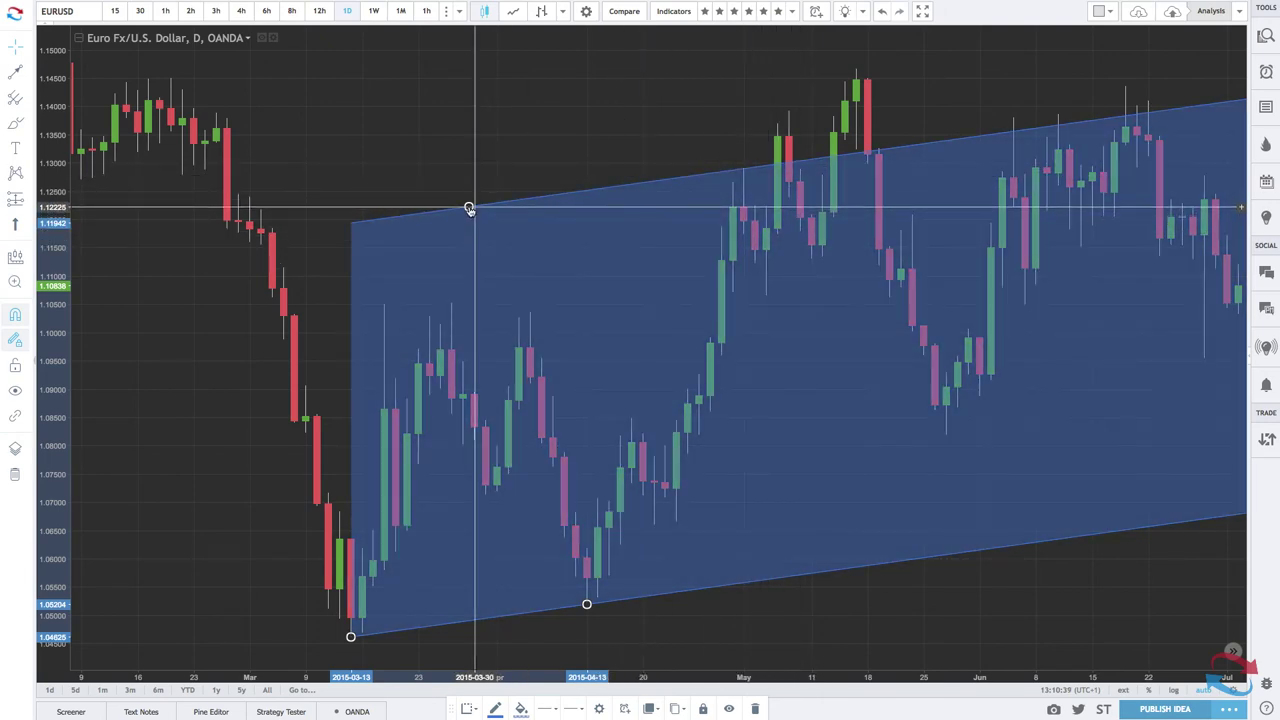
left_click_drag(471, 208, 745, 169)
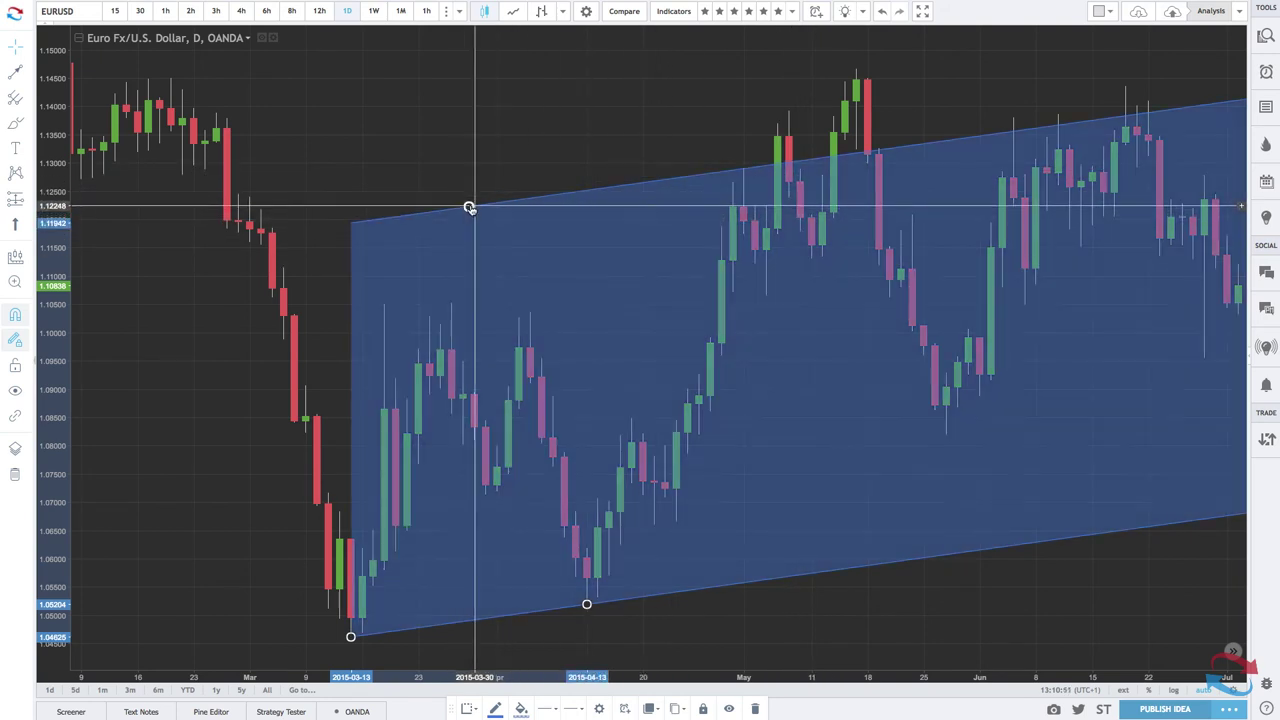
left_click_drag(468, 207, 744, 178)
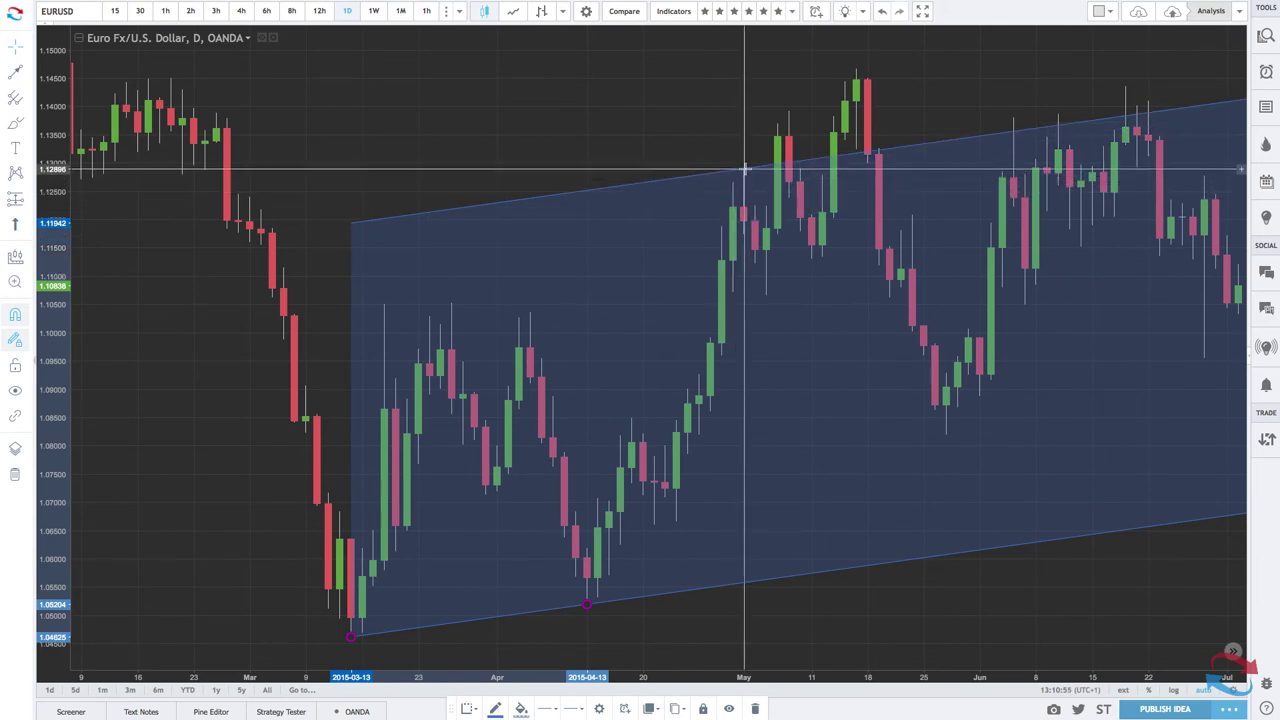
Raise the channel's upper boundary to the 7 May high and on to the 15 May high, starting at 1.13428 on 13 March
left_click_drag(744, 170, 788, 120)
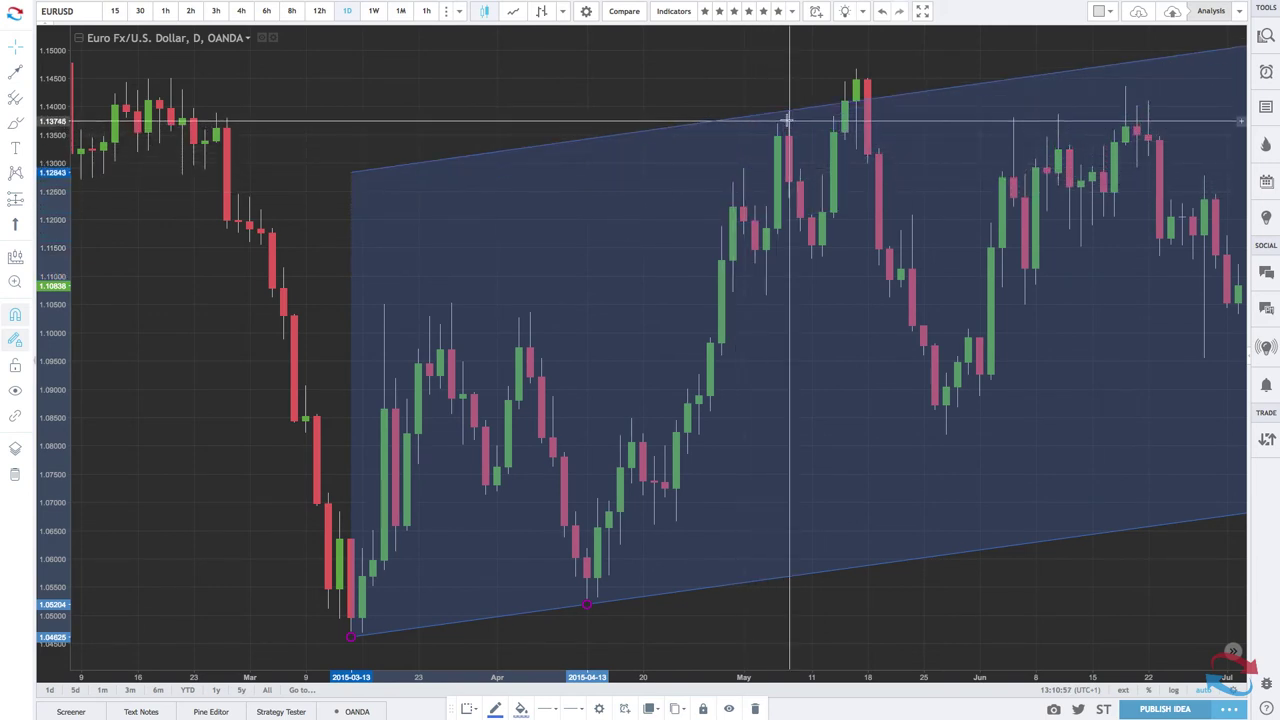
left_click(788, 117)
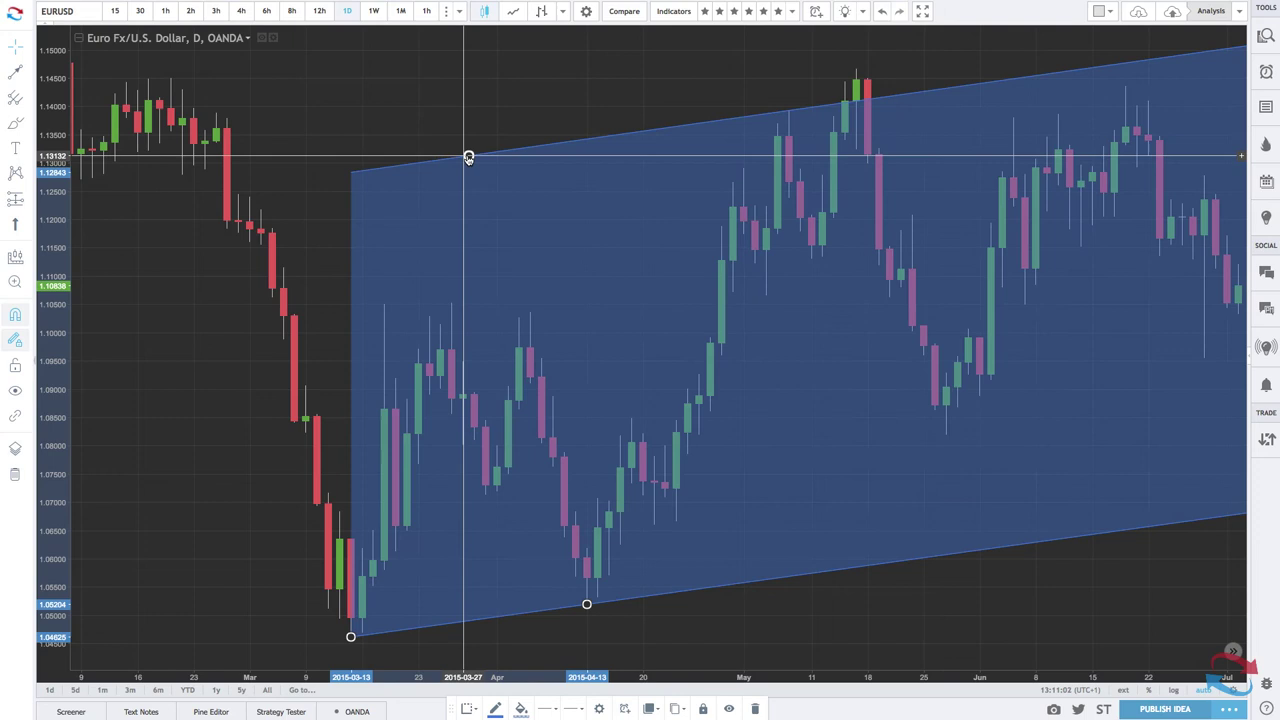
left_click_drag(468, 157, 790, 114)
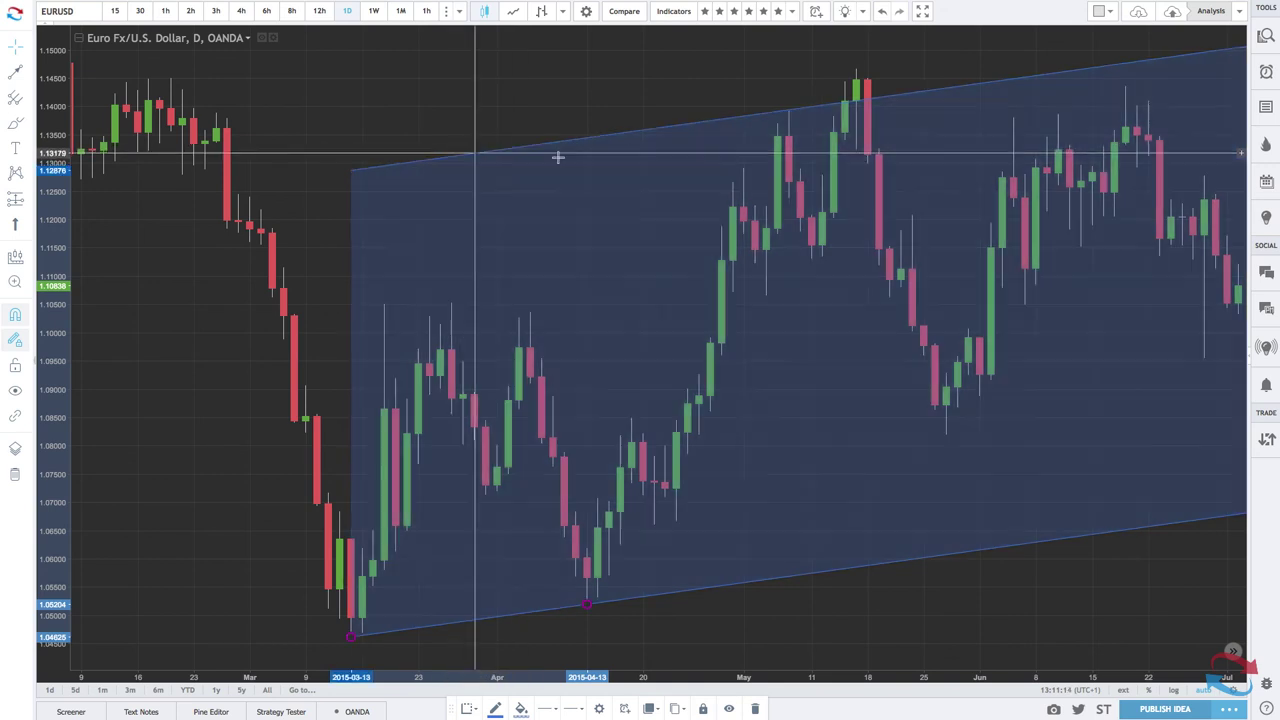
left_click_drag(557, 157, 557, 206)
left_click_drag(881, 103, 857, 78)
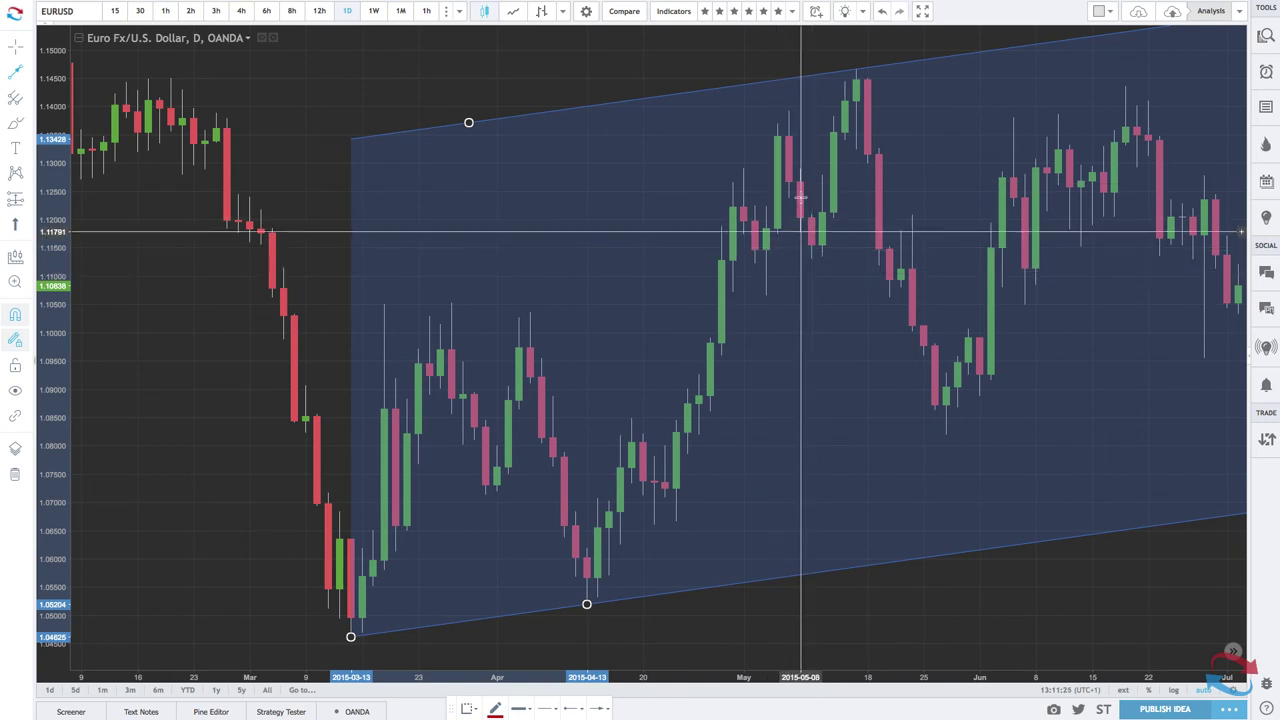
Draw connected swing arrows from 1.05204 on 13 April through 1.08488 on 17 April, 1.06598 on 21 April and 1.12908 on 1 May to 1.10663 on 5 May
left_click(586, 604)
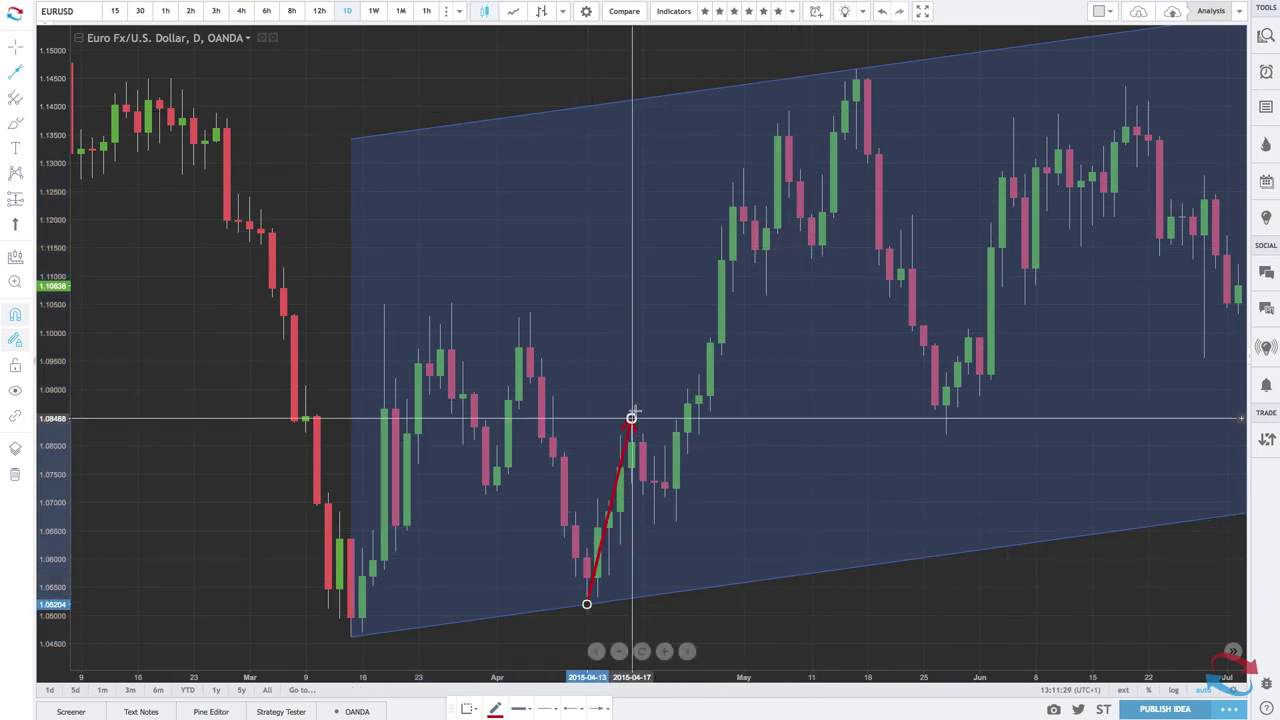
left_click(631, 418)
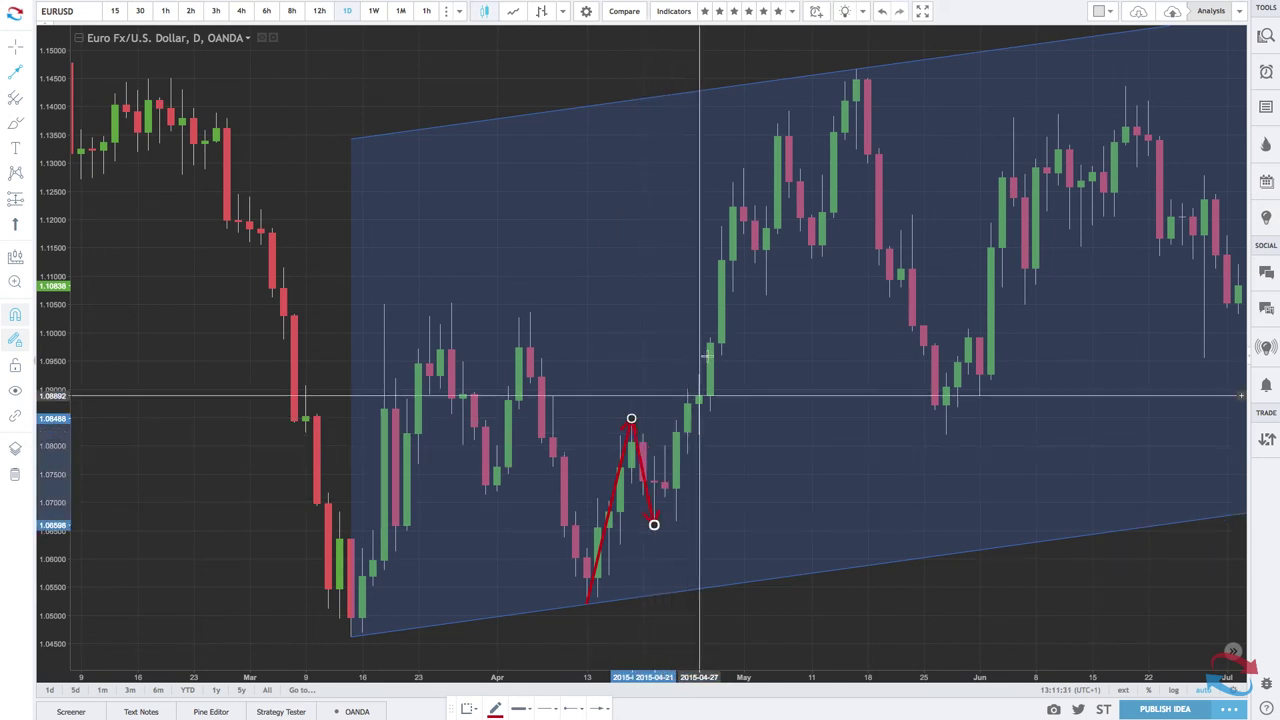
left_click(653, 524)
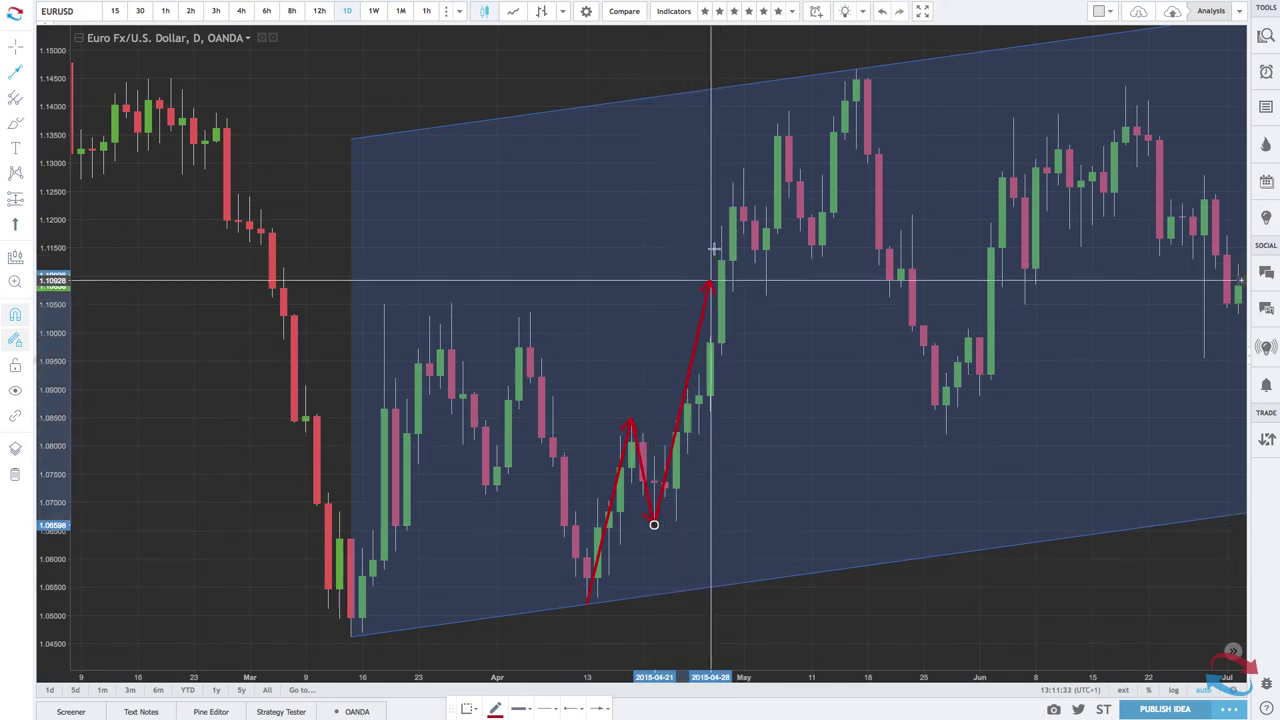
left_click(743, 168)
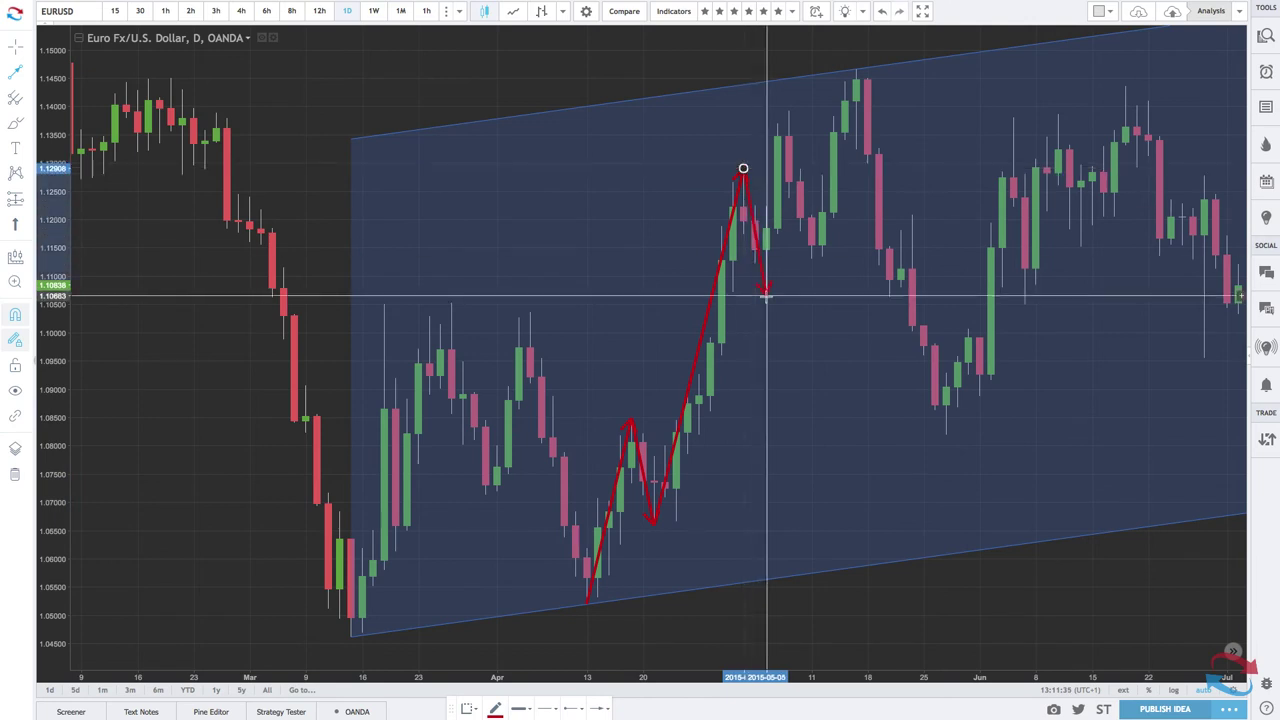
left_click(765, 296)
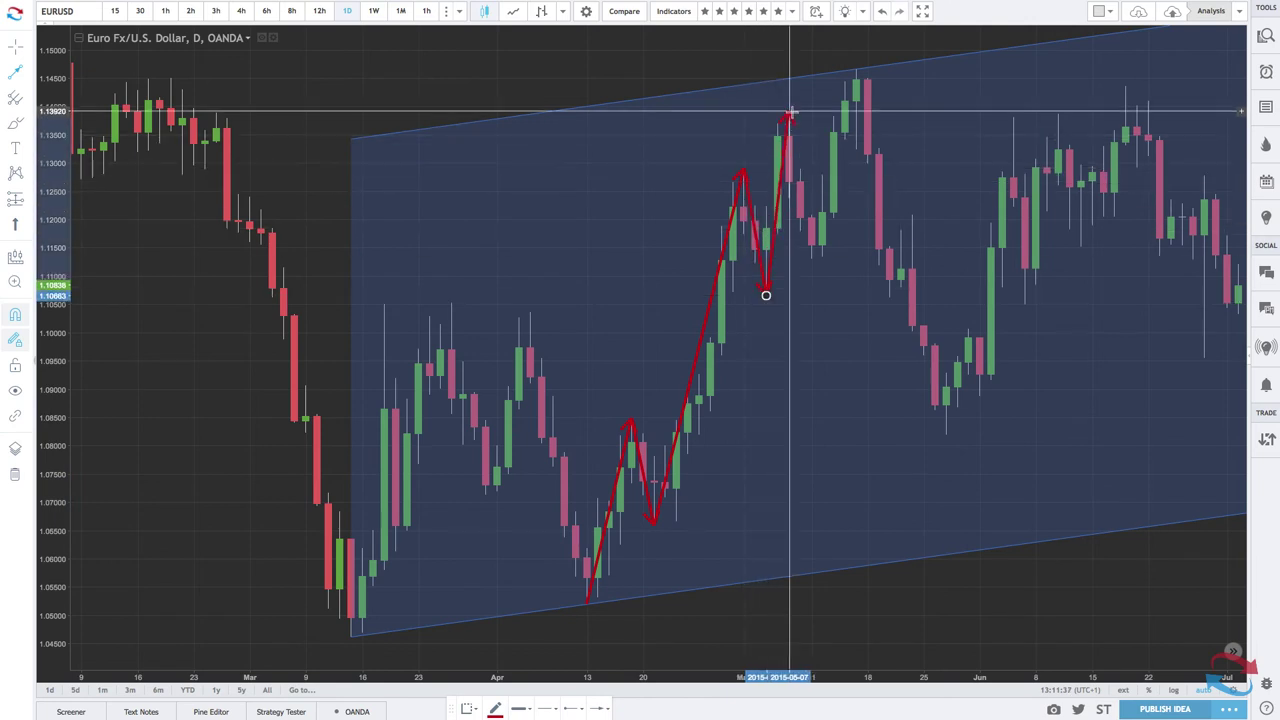
Continue the swing arrows from the 5 May low to 1.13920 on 7 May, 1.11309 on 11 May and 1.14670 on 15 May
scroll(789, 111, "up", 5)
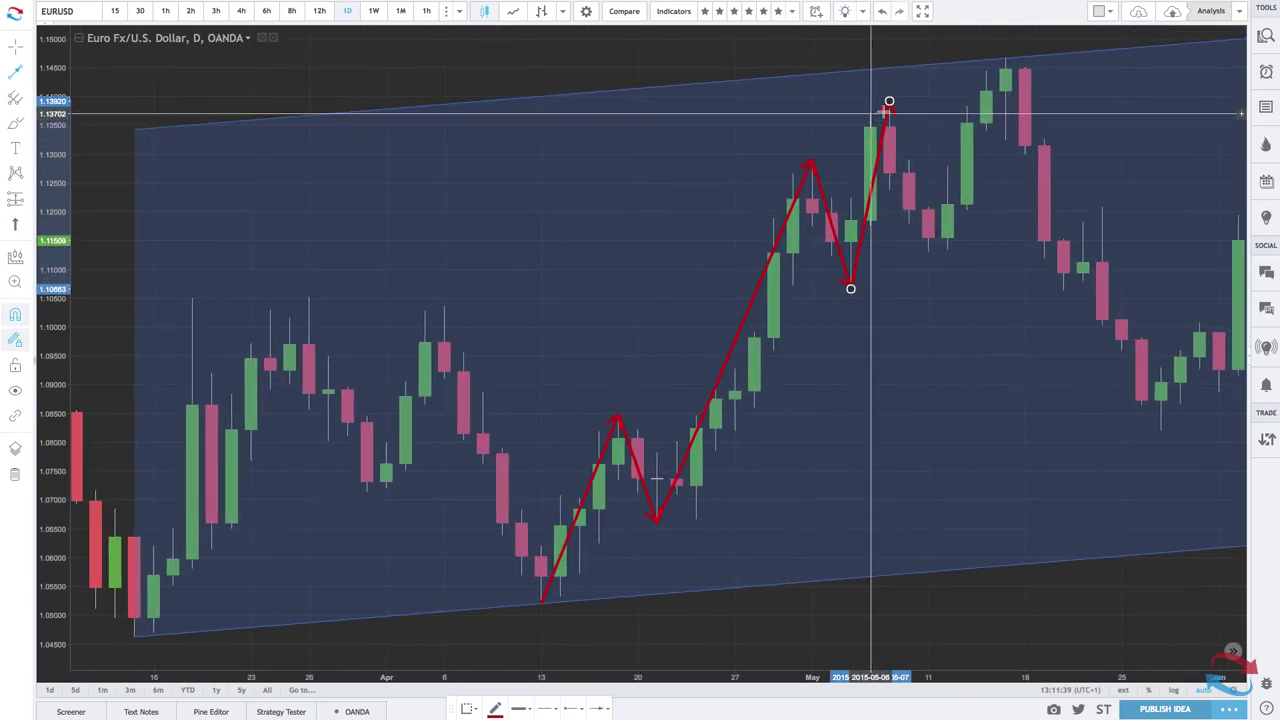
left_click(889, 101)
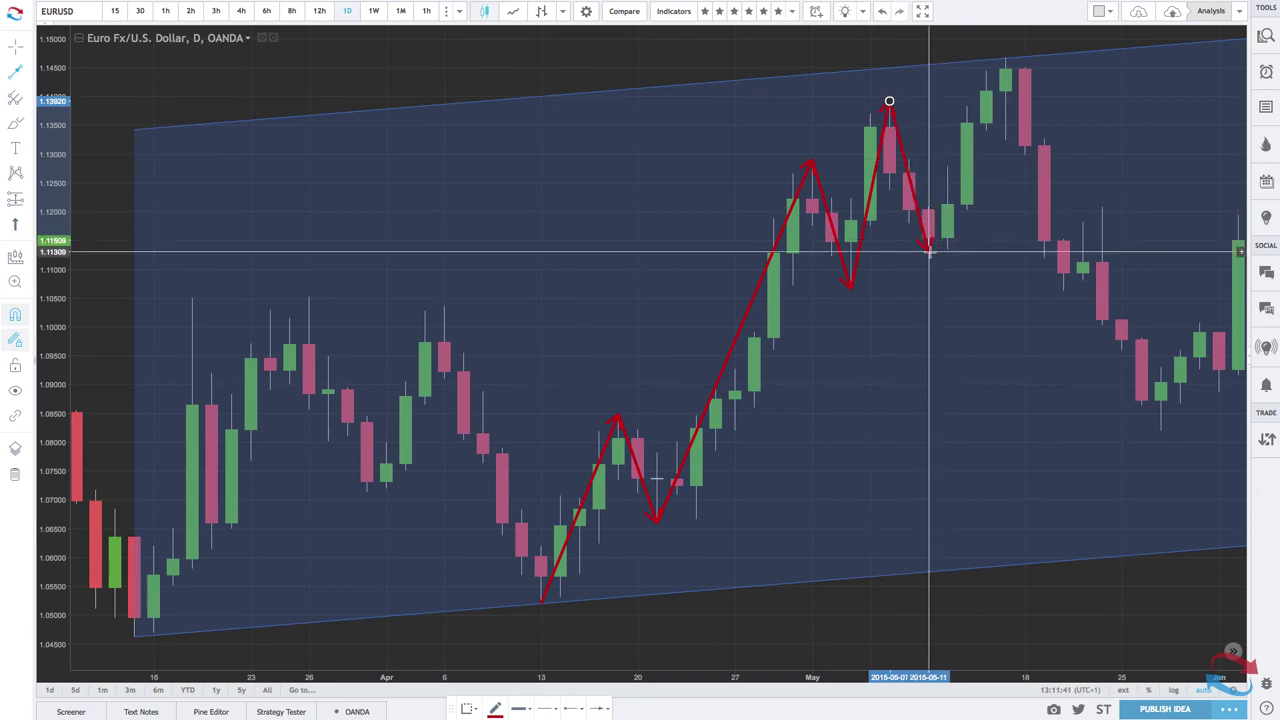
left_click(929, 251)
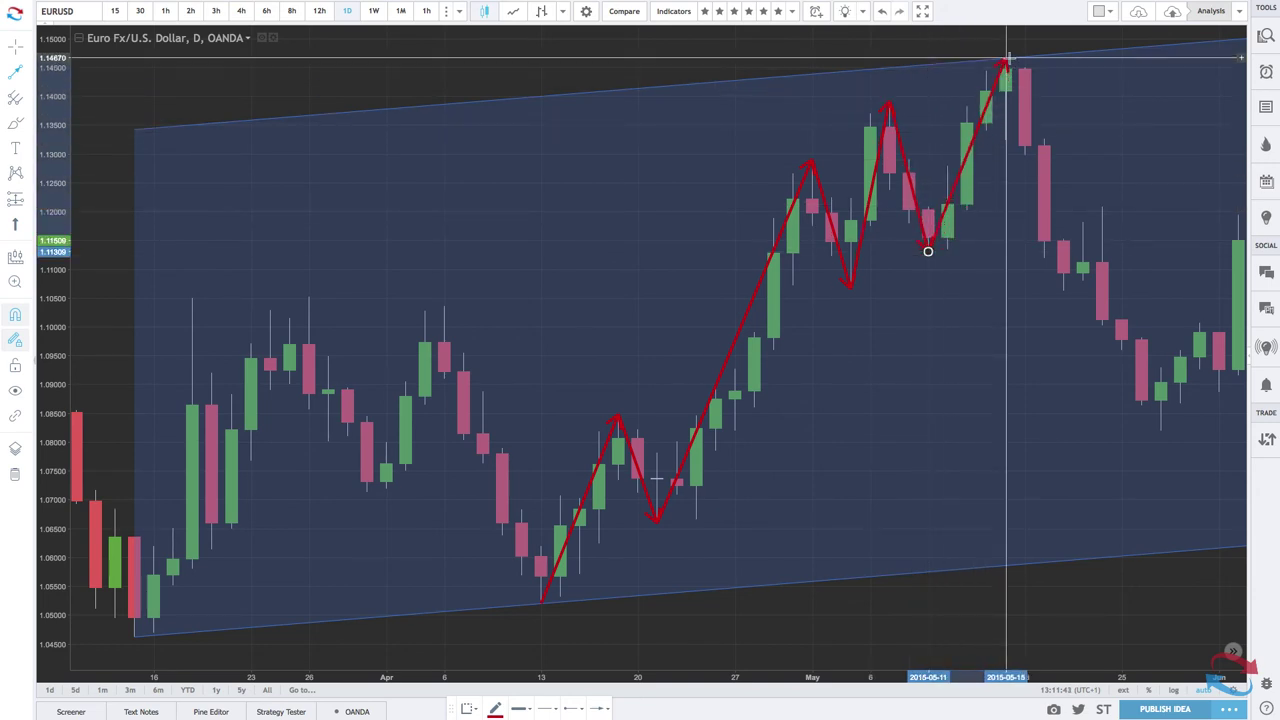
double_click(1005, 57)
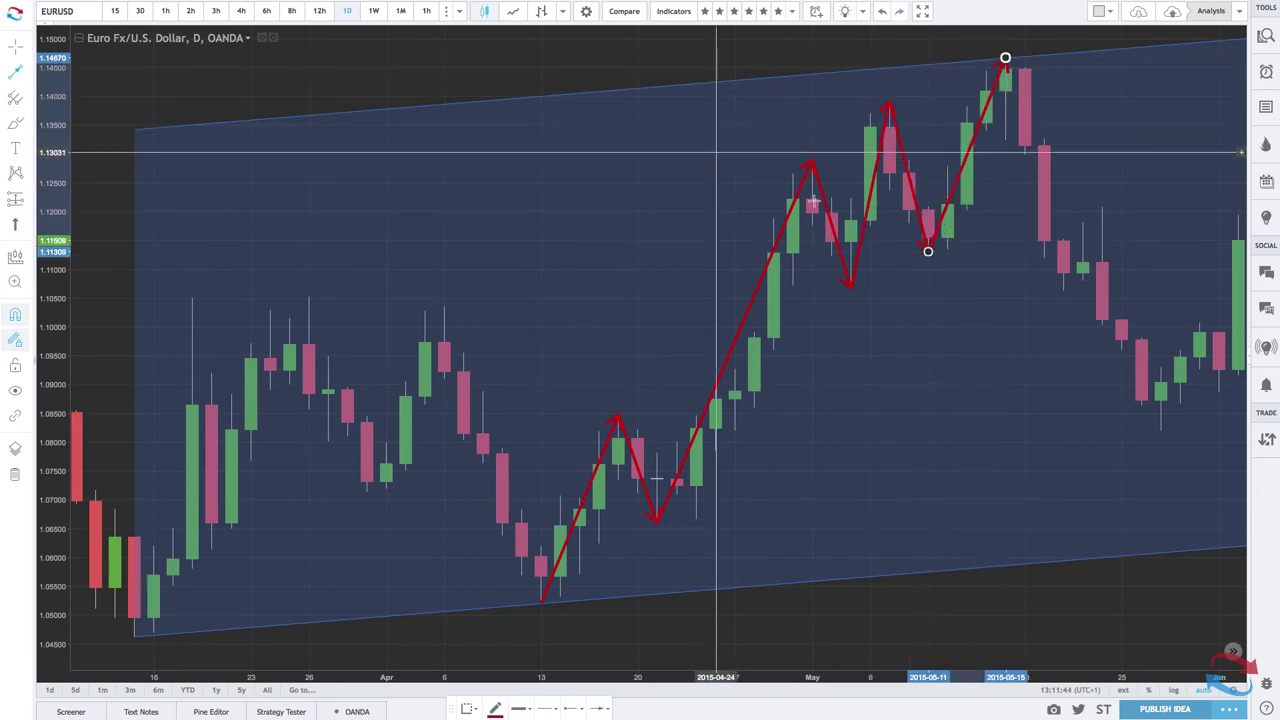
Draw a near-horizontal arrow from the 11 May low to 1.11330 on 28 May, and a falling one from the 15 May high to 1.11188 on 19 May
left_click(928, 251)
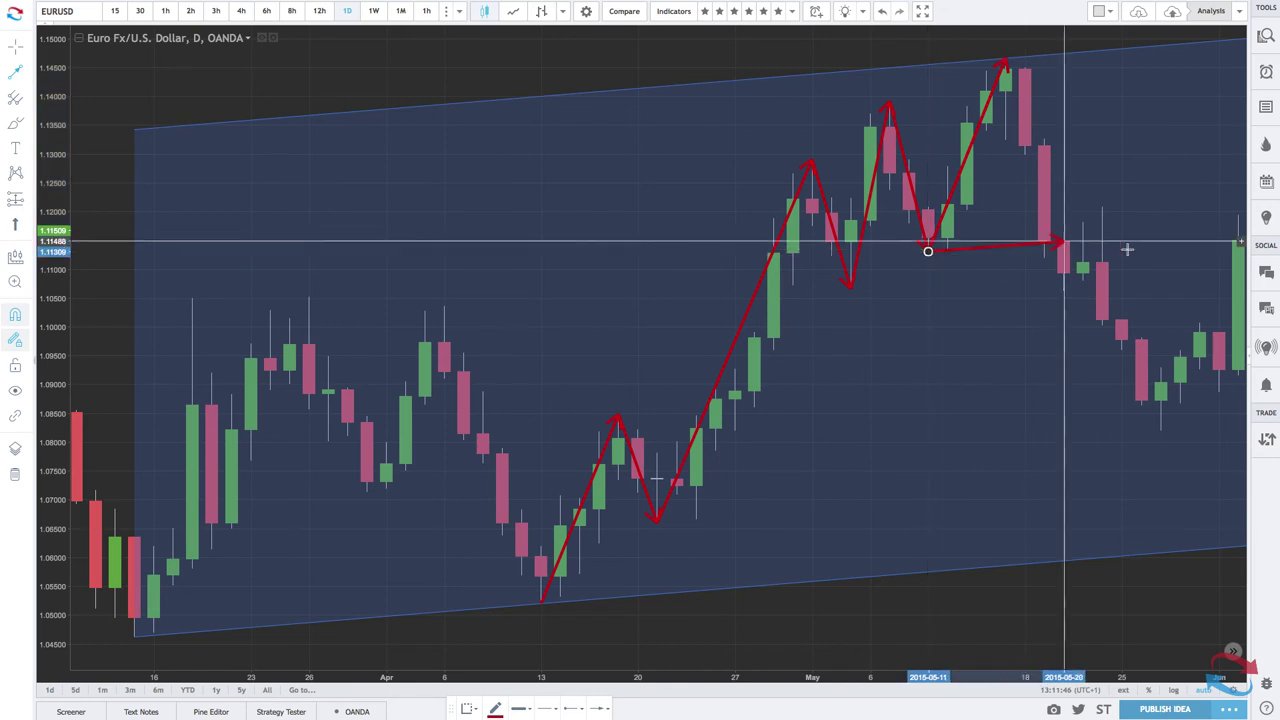
left_click(1180, 251)
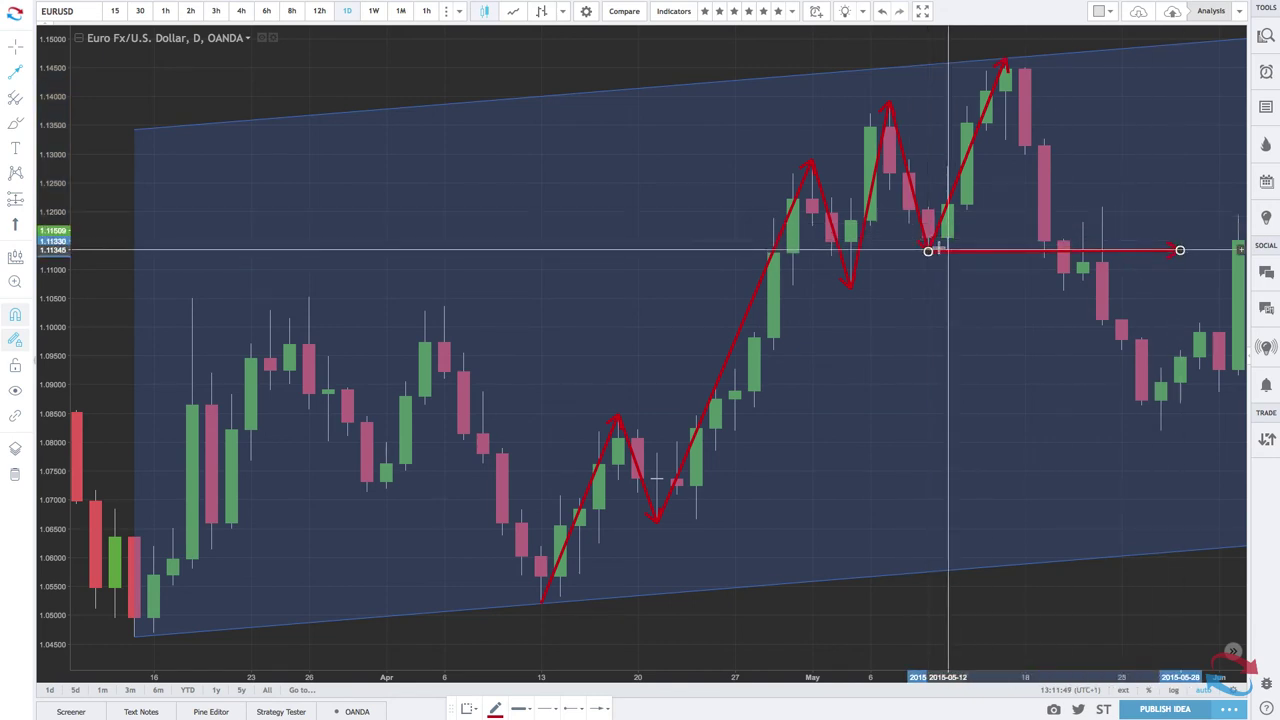
left_click(1005, 57)
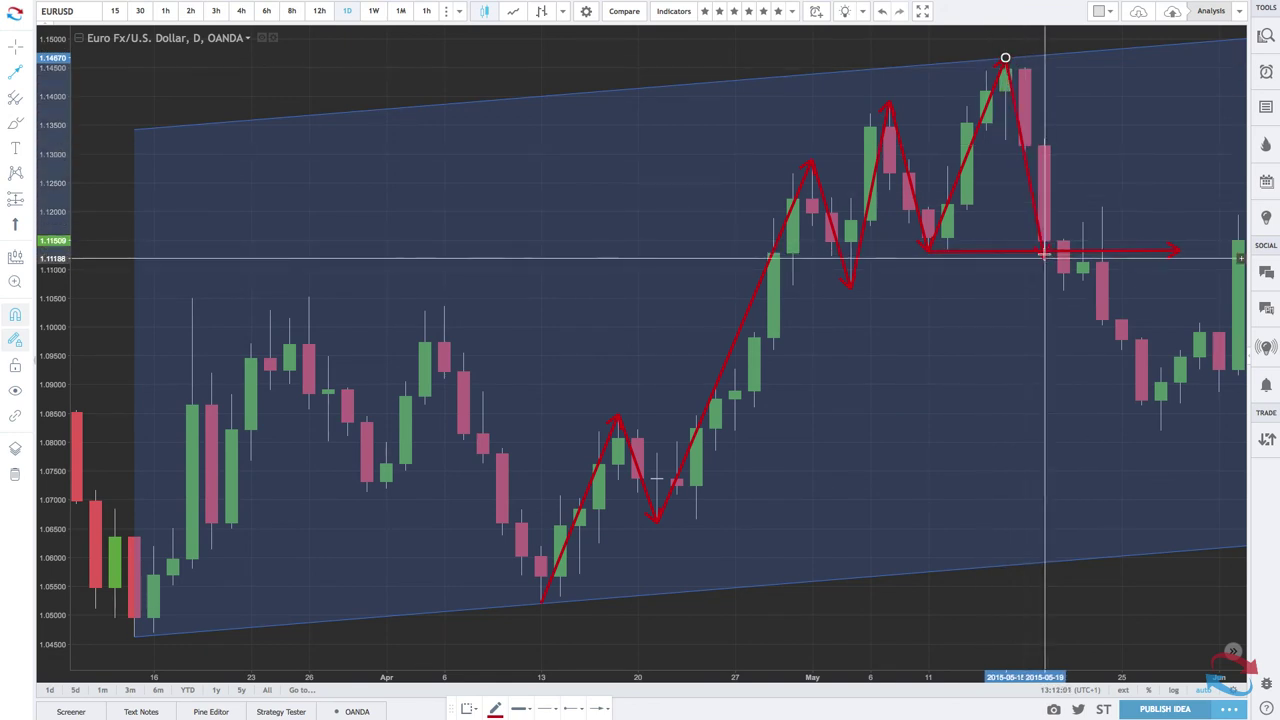
left_click(1044, 258)
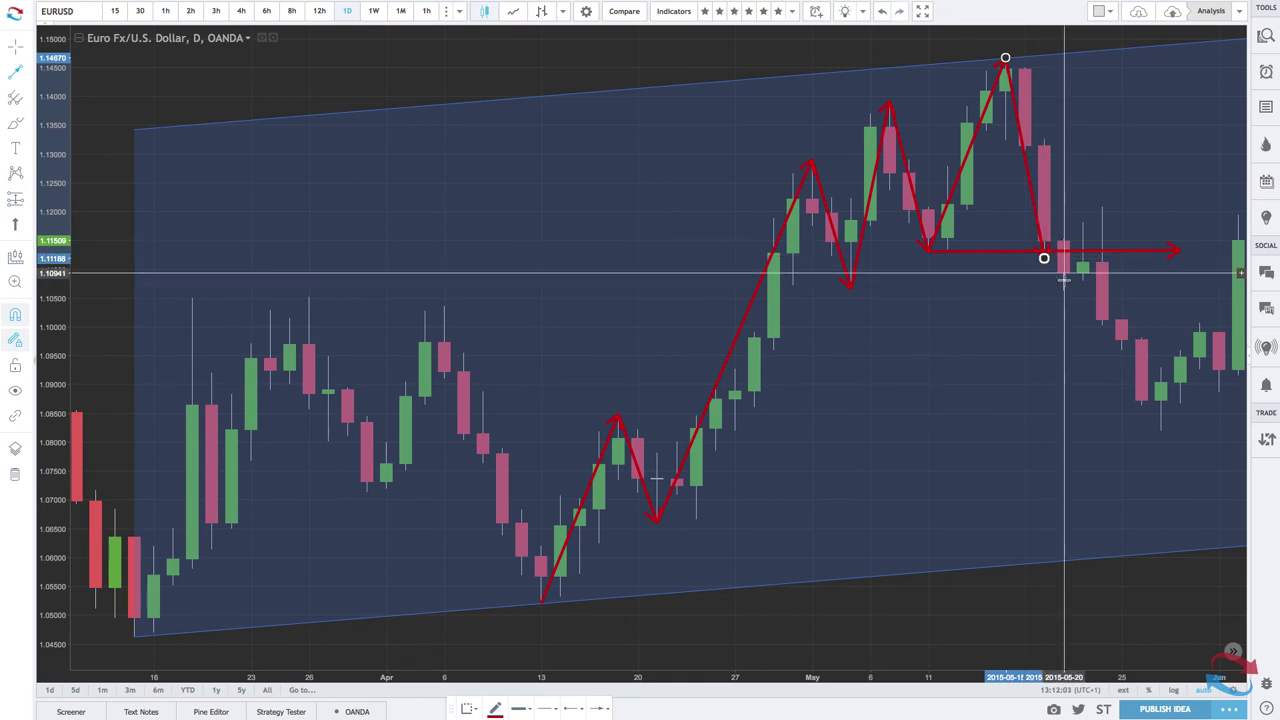
Extend the tip of the falling arrow from the 15 May high to the 20 May low at 1.10624
right_click(1044, 257)
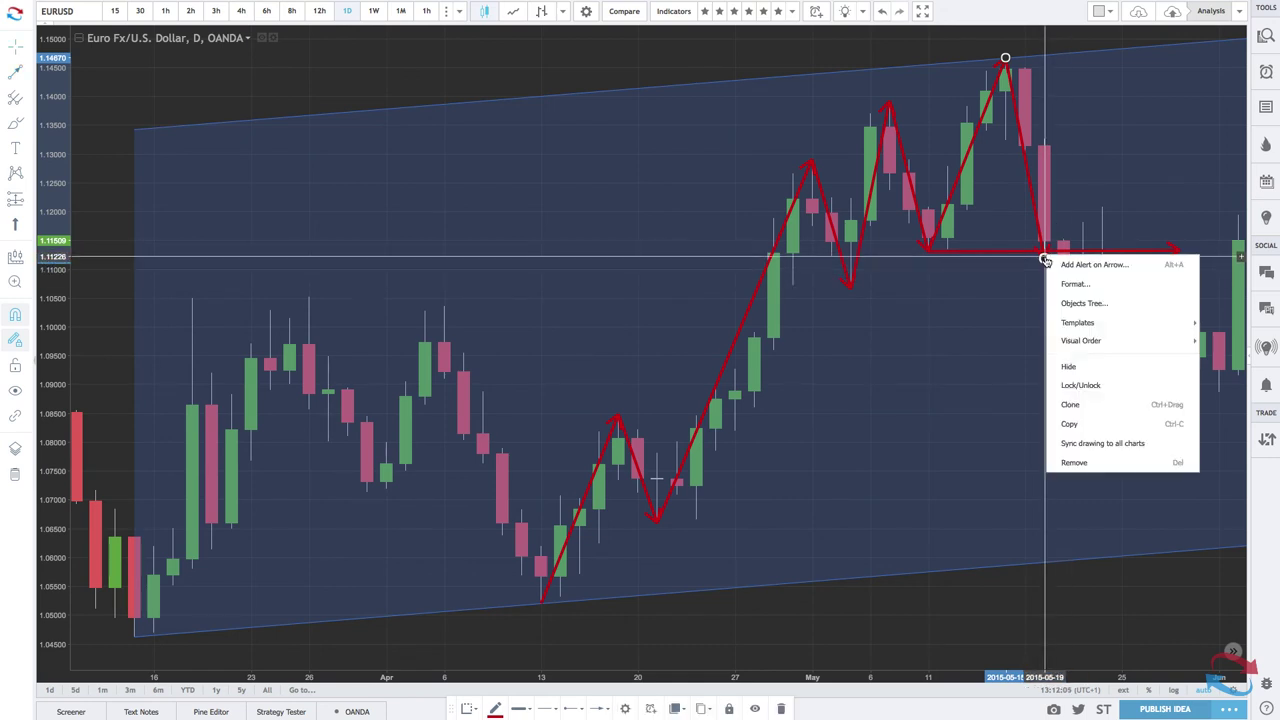
left_click(967, 246)
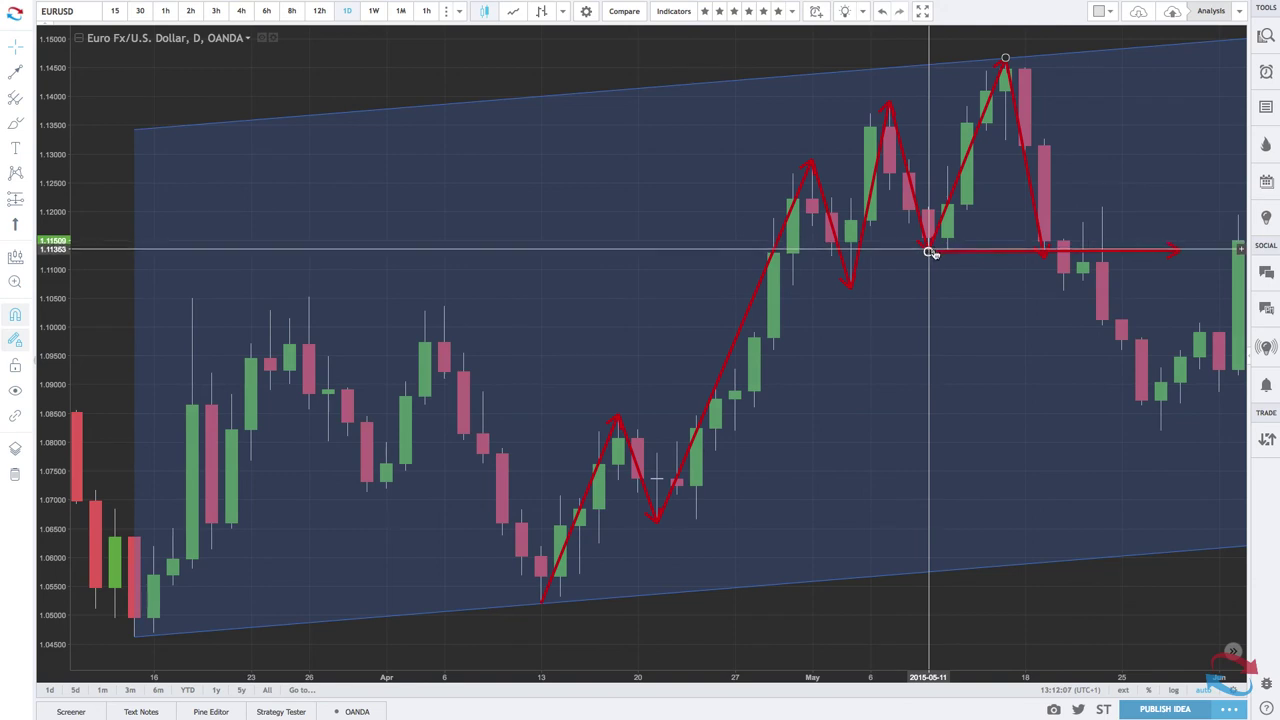
left_click(930, 252)
left_click_drag(1044, 260, 1062, 290)
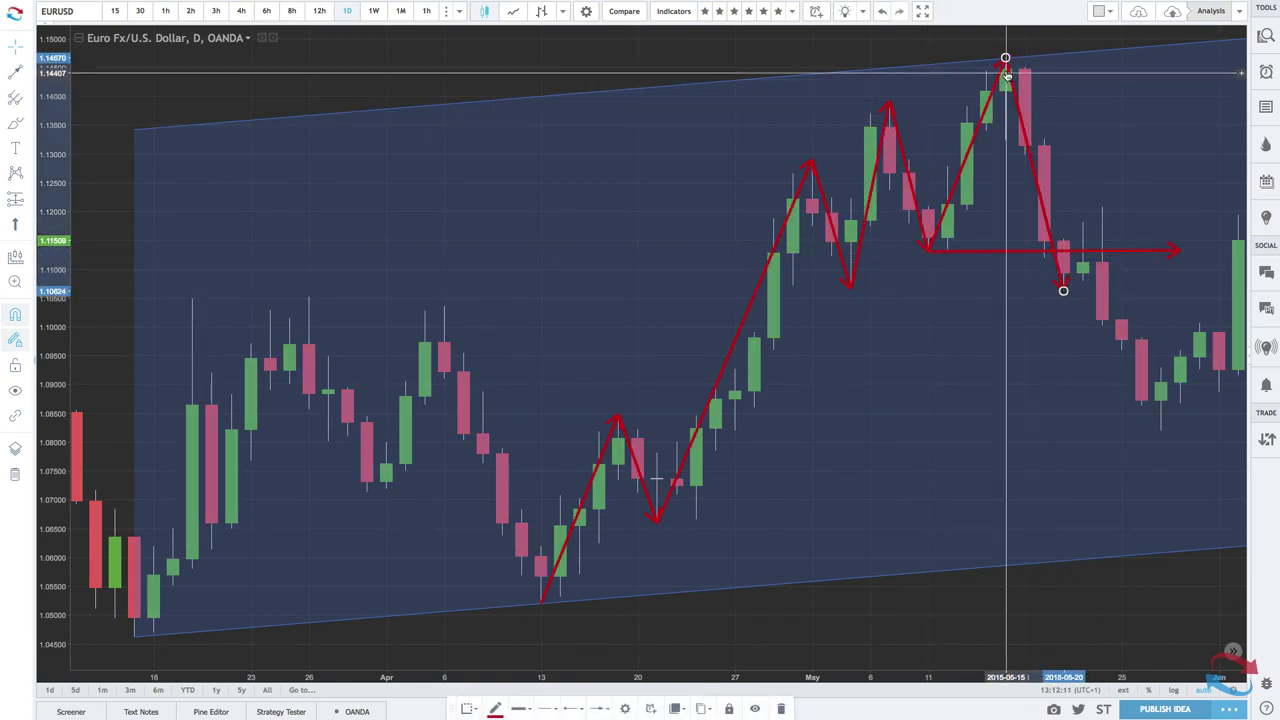
Examine the daily price action from the 15 May high through to the end of 2015 against the rising channel's boundaries
scroll(1005, 58, "down", 3)
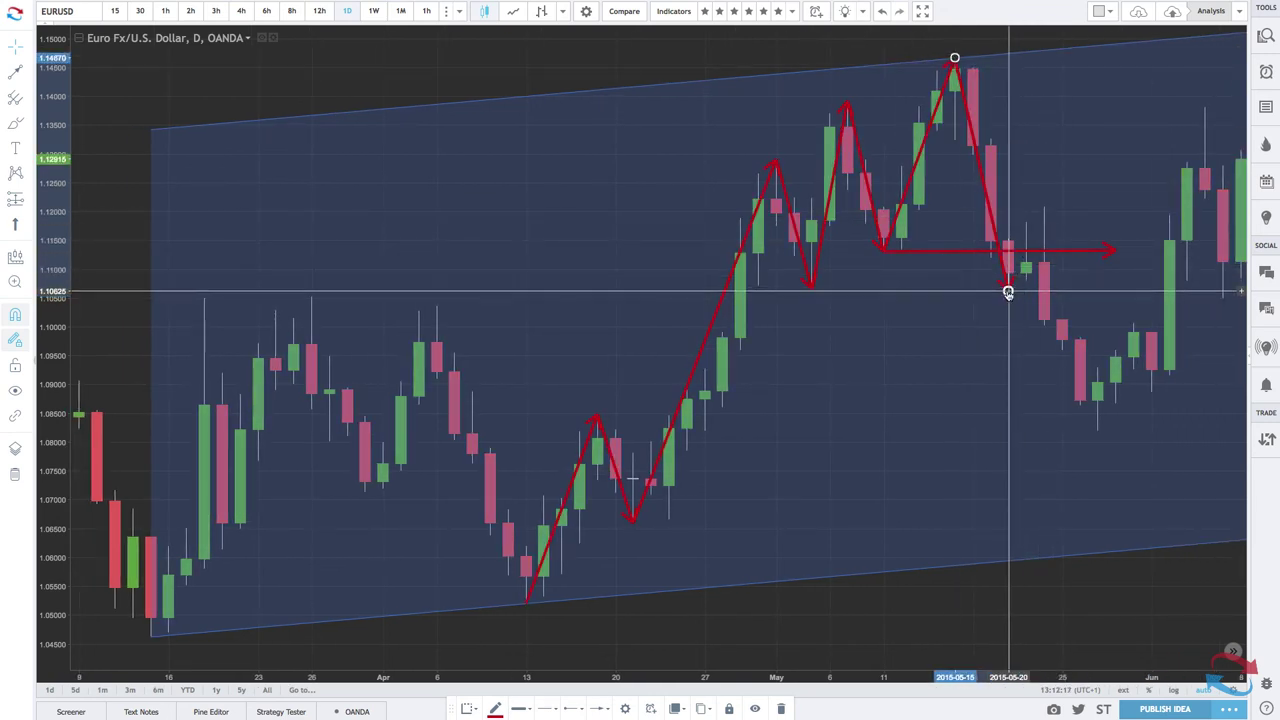
scroll(1008, 157, "down", 2)
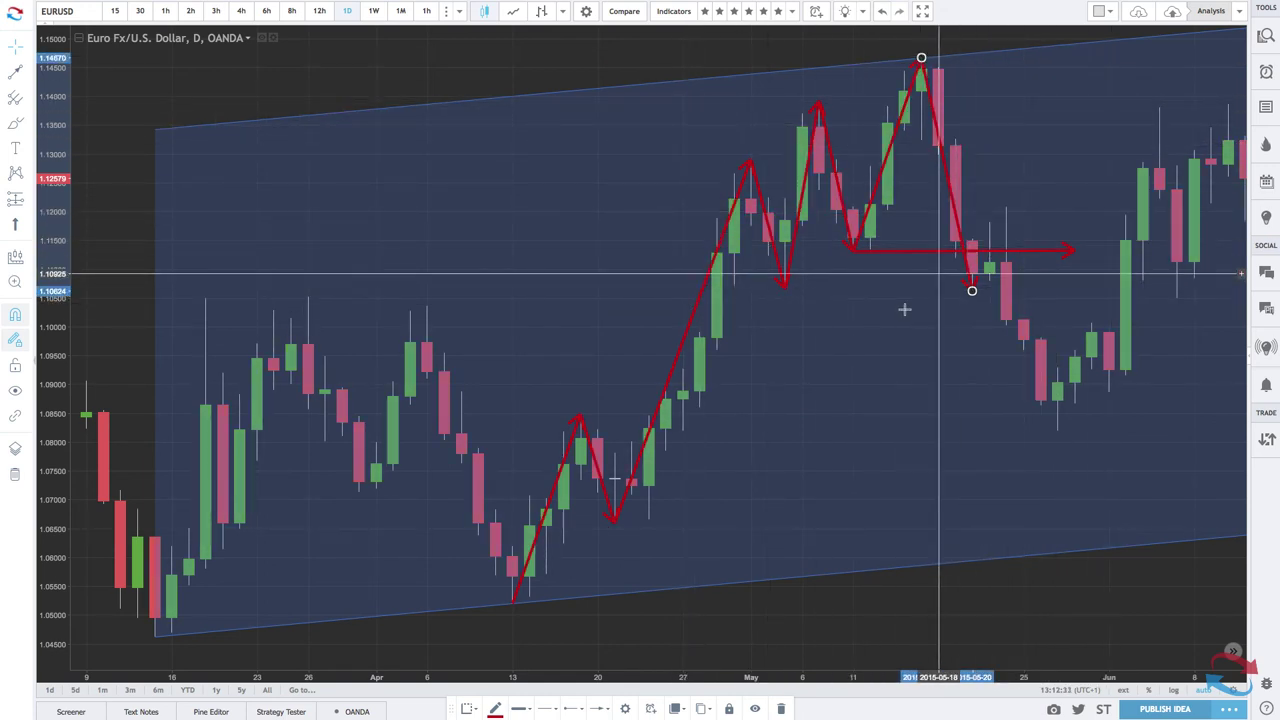
scroll(528, 531, "down", 3)
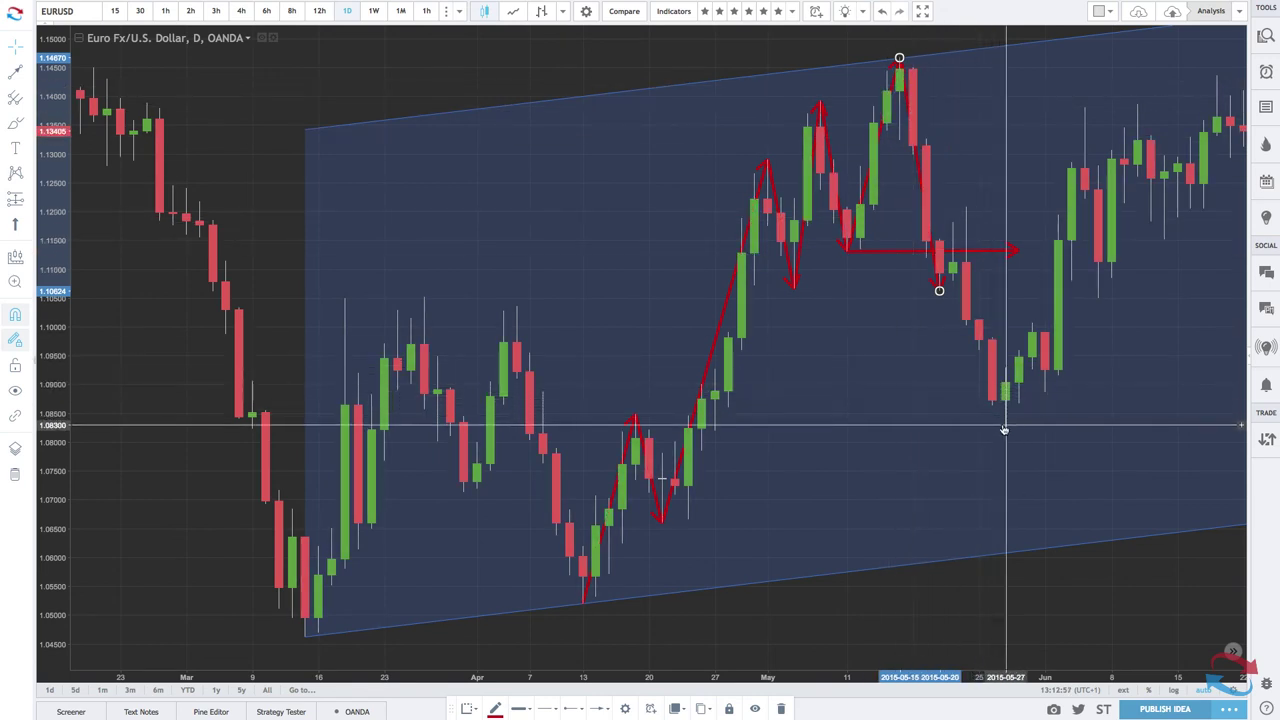
scroll(1052, 262, "down", 5)
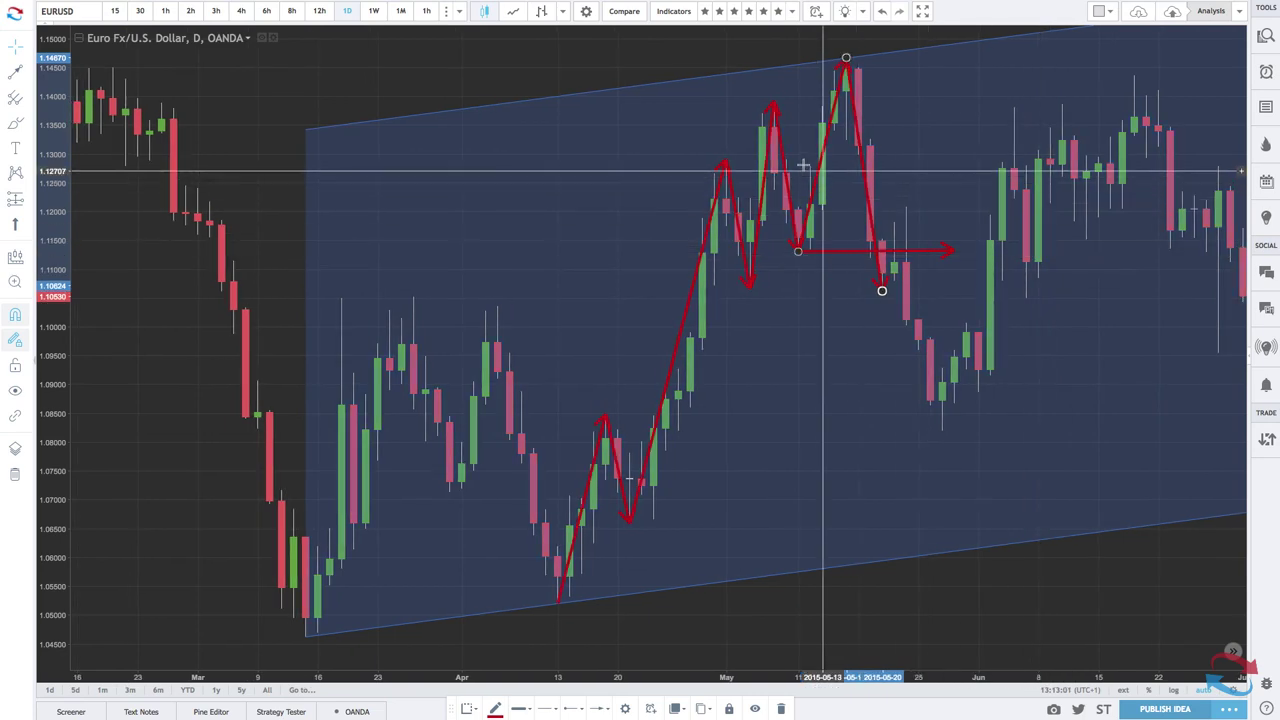
scroll(923, 160, "down", 2)
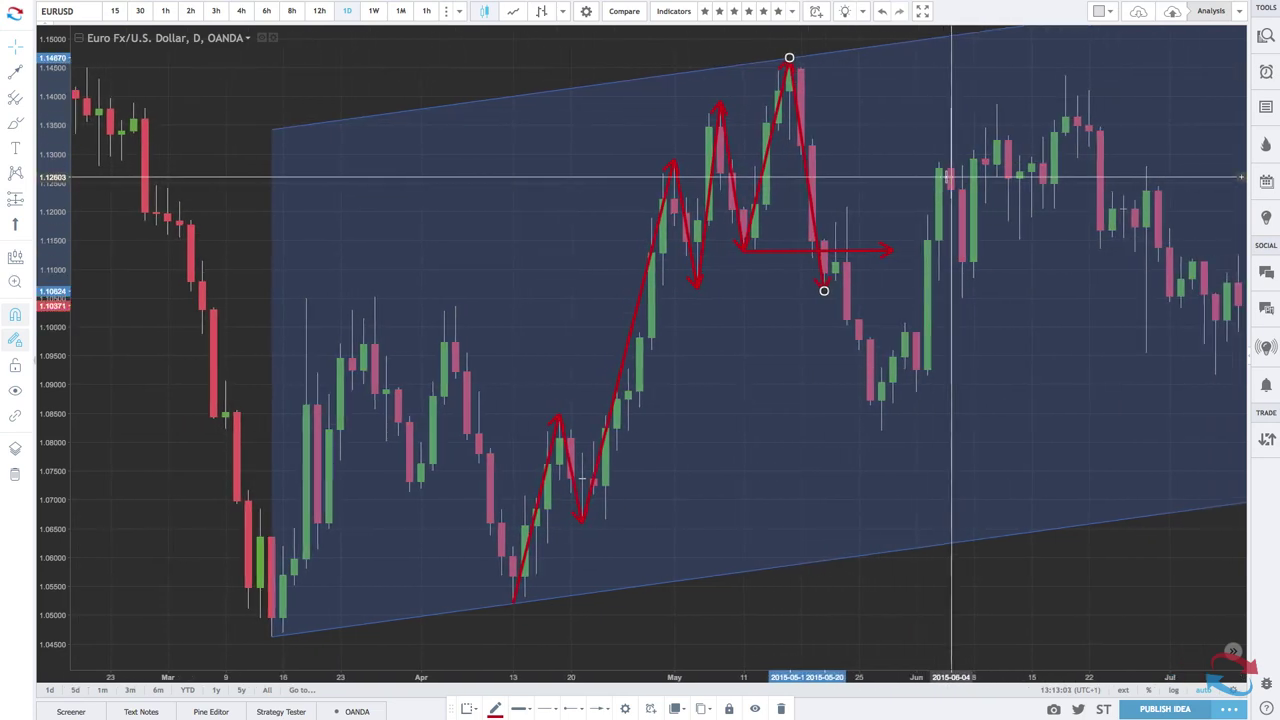
scroll(950, 177, "down", 3)
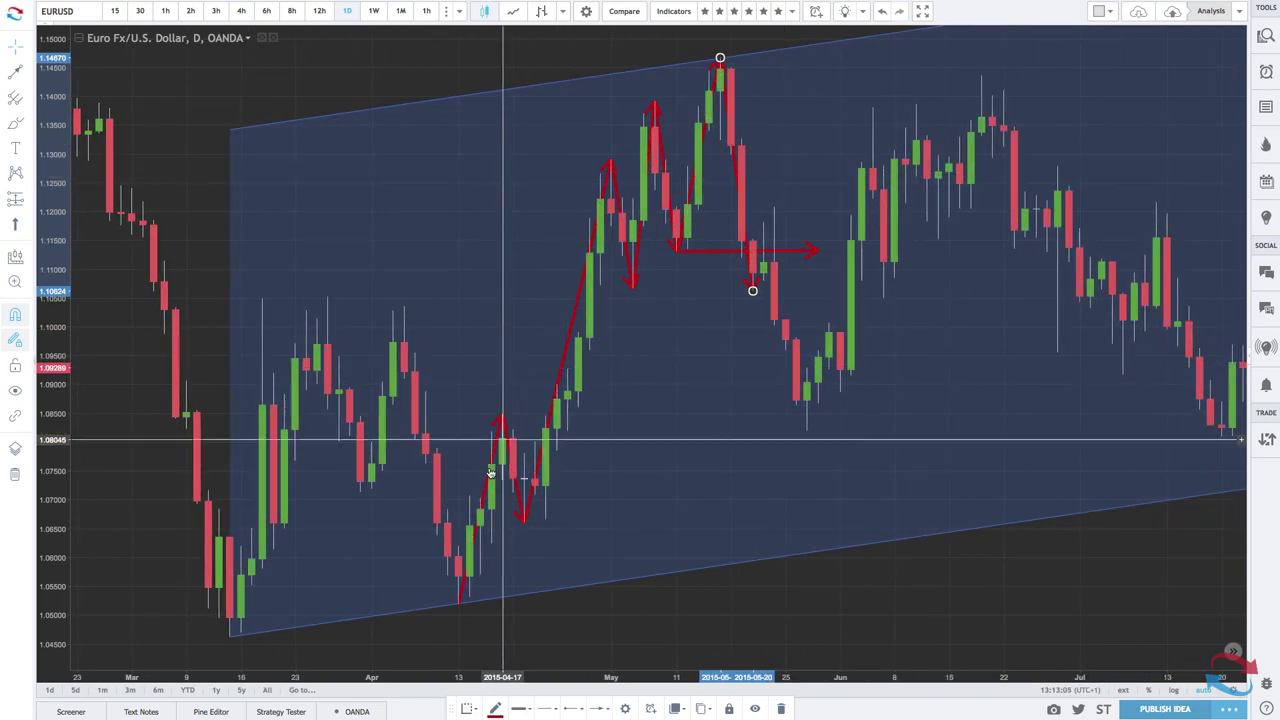
left_click(458, 605)
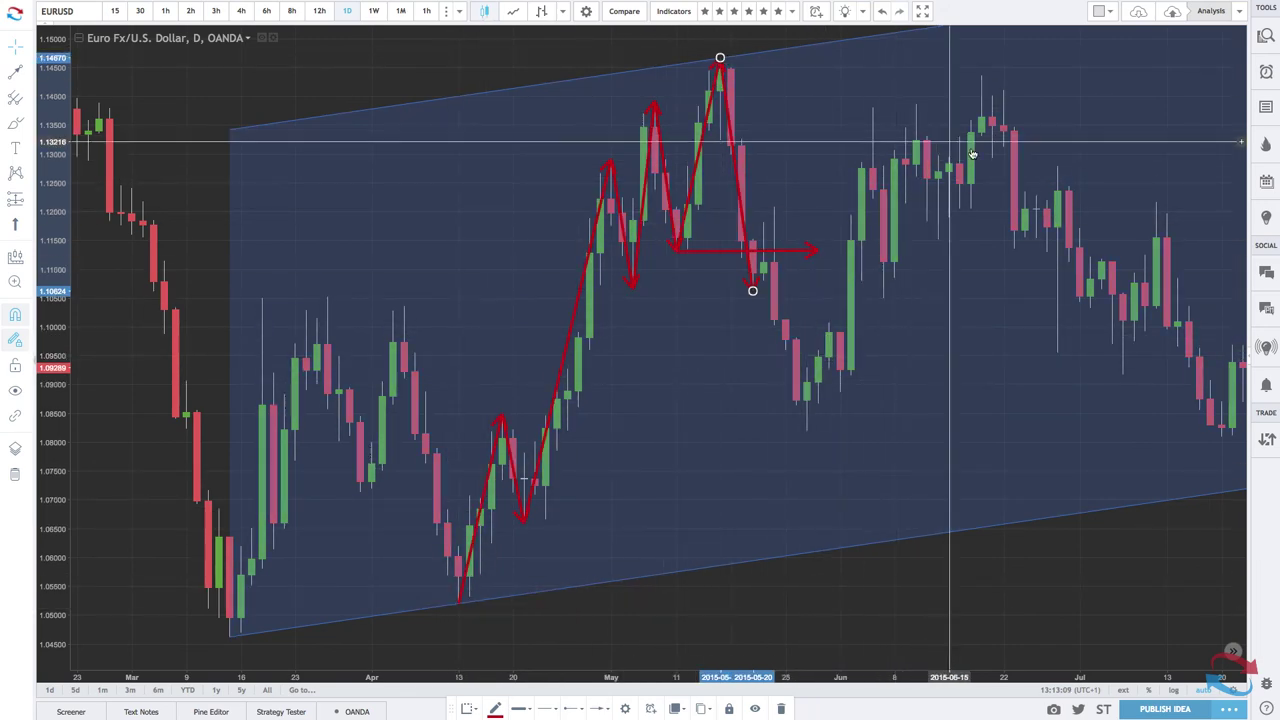
scroll(1035, 187, "down", 2)
scroll(1035, 187, "down", 4)
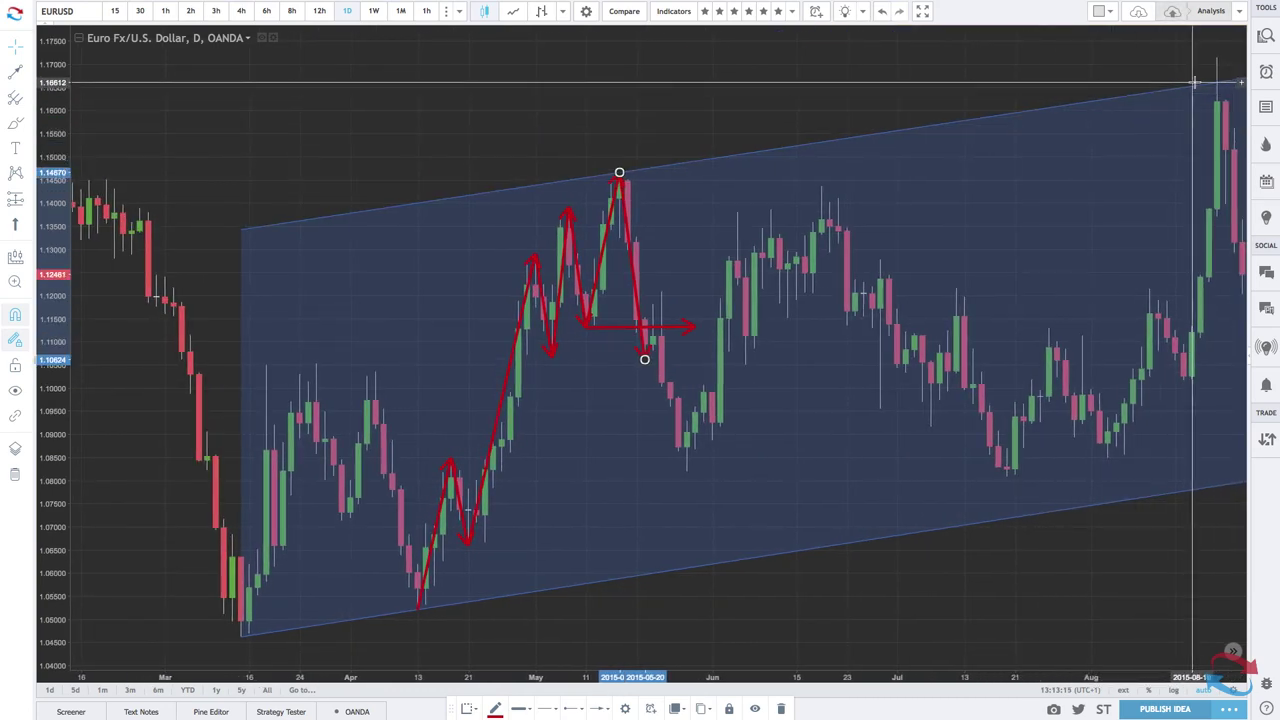
scroll(1193, 82, "up", 1)
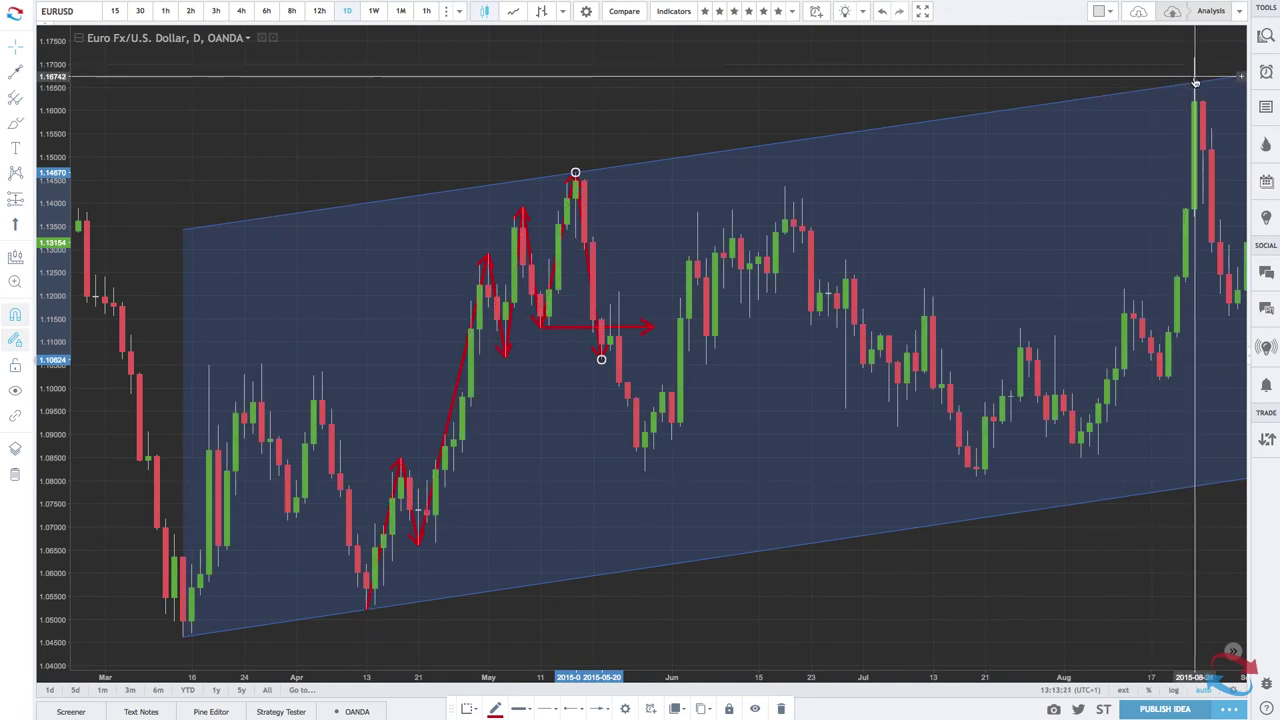
scroll(1194, 232, "down", 4)
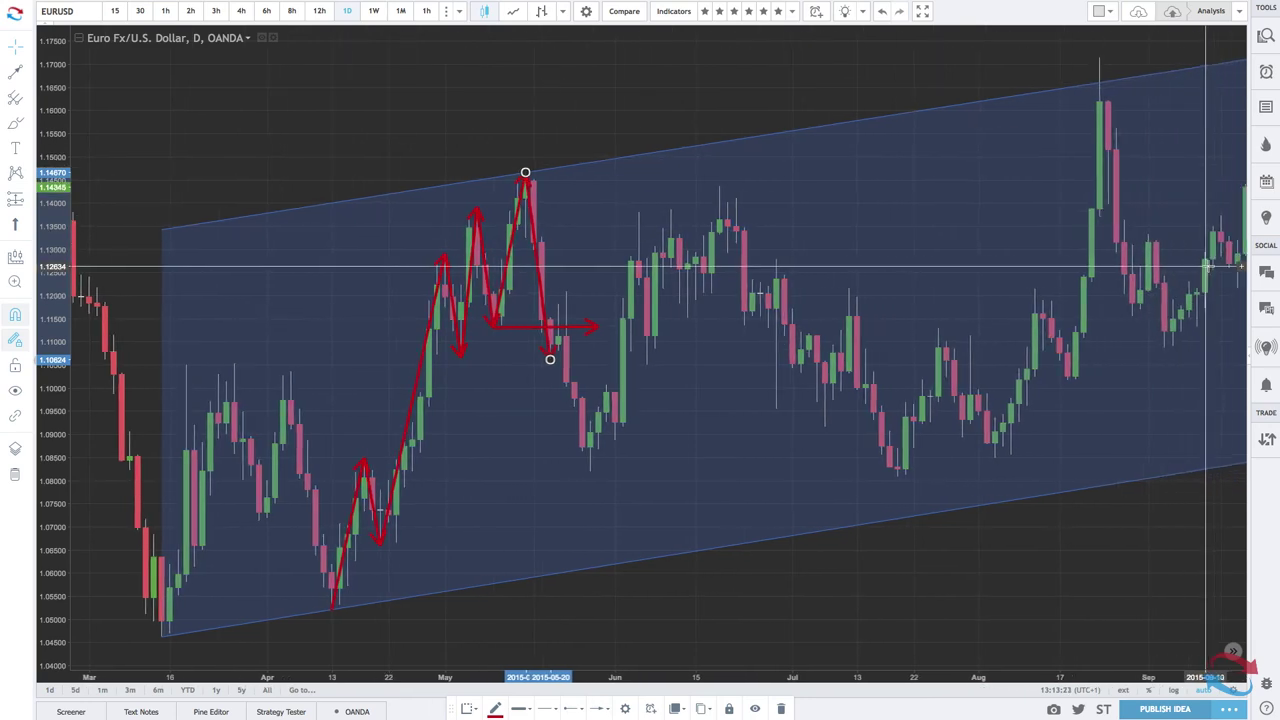
scroll(1207, 267, "down", 4)
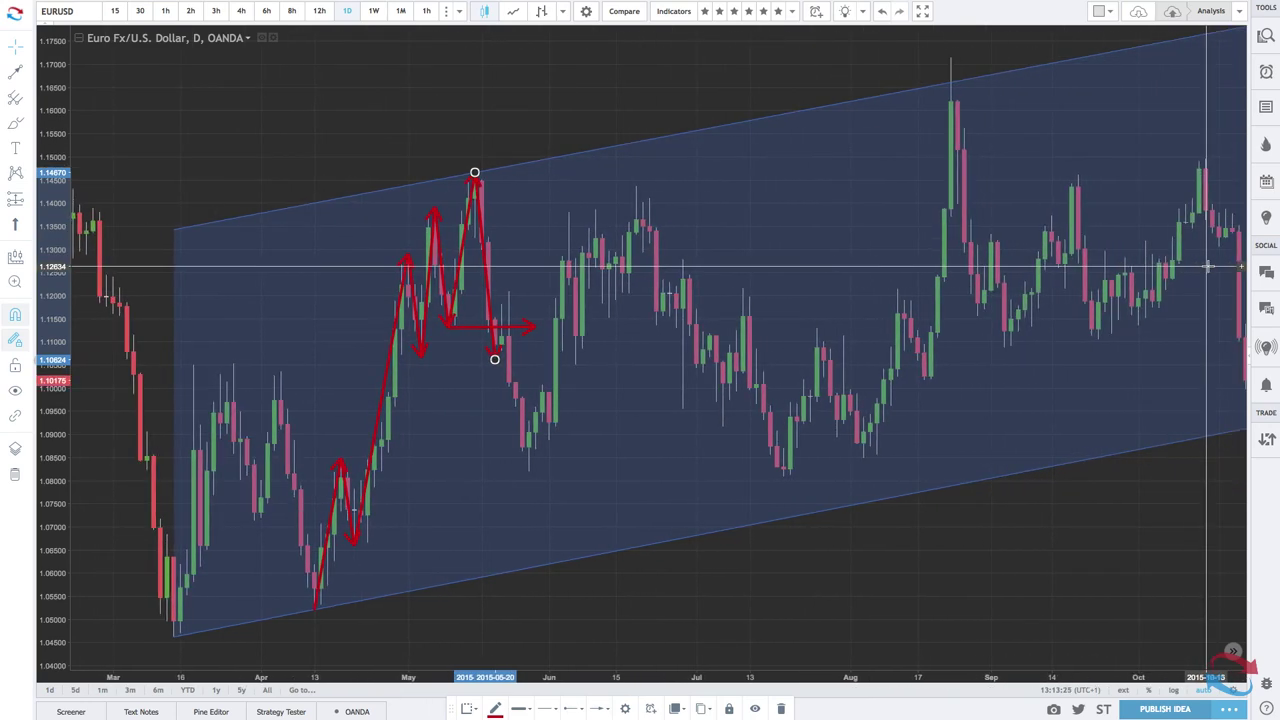
scroll(1207, 267, "down", 3)
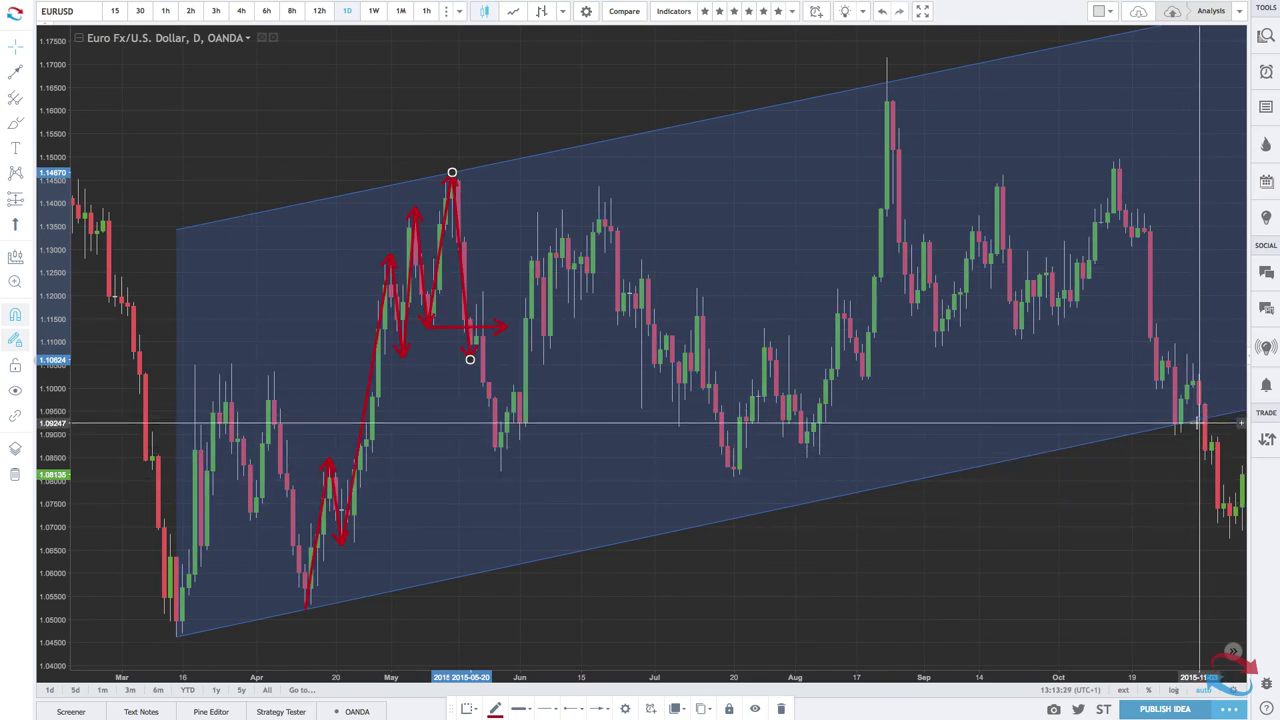
scroll(1200, 424, "down", 3)
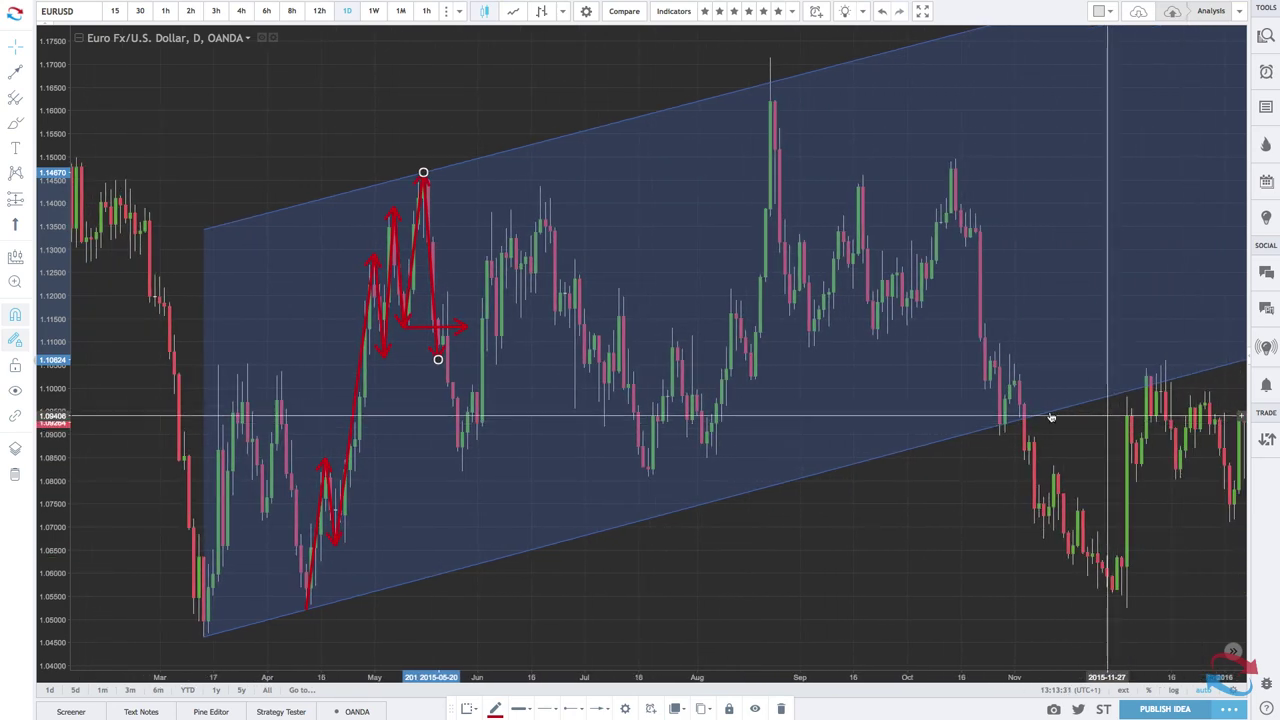
Draw connected swing arrows from the mid-October high through 1.08970, 1.10528 on 2 November, 1.05237 on 3 December and 1.10251 on 10 December to 1.07485 on 5 January
scroll(1051, 417, "down", 1)
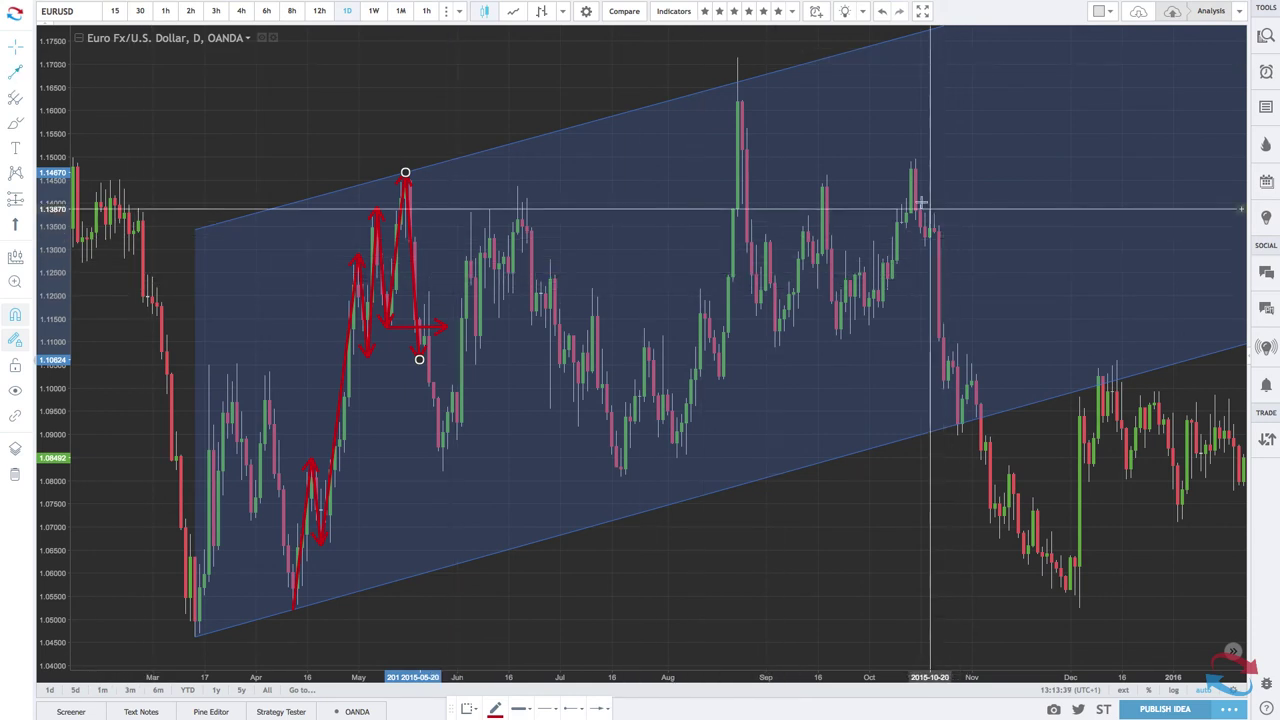
left_click_drag(910, 169, 957, 445)
left_click(957, 436)
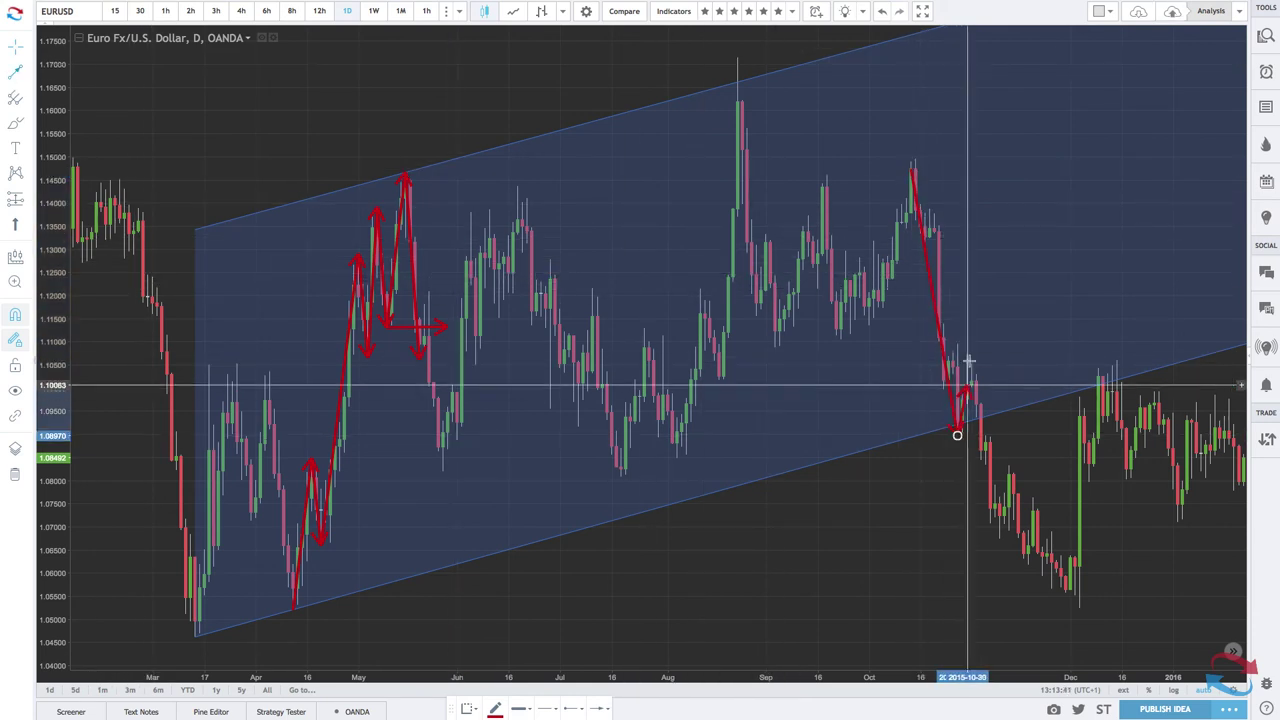
left_click(971, 363)
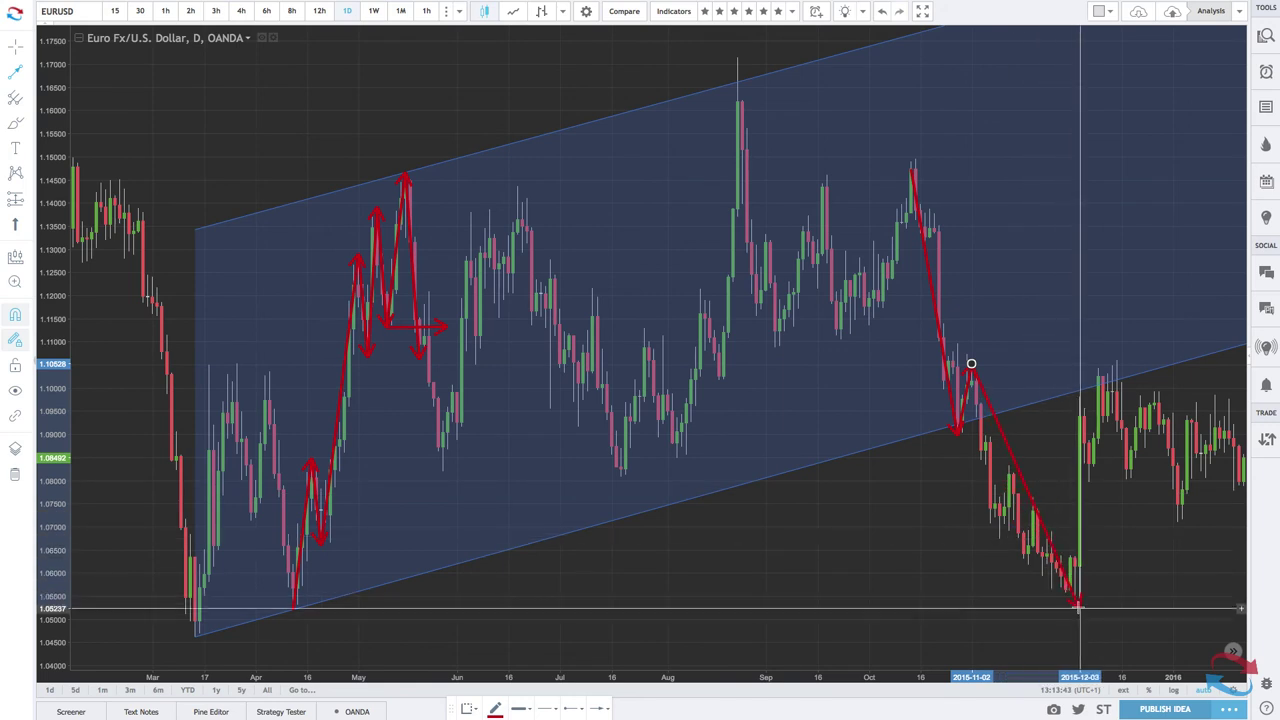
left_click(1079, 607)
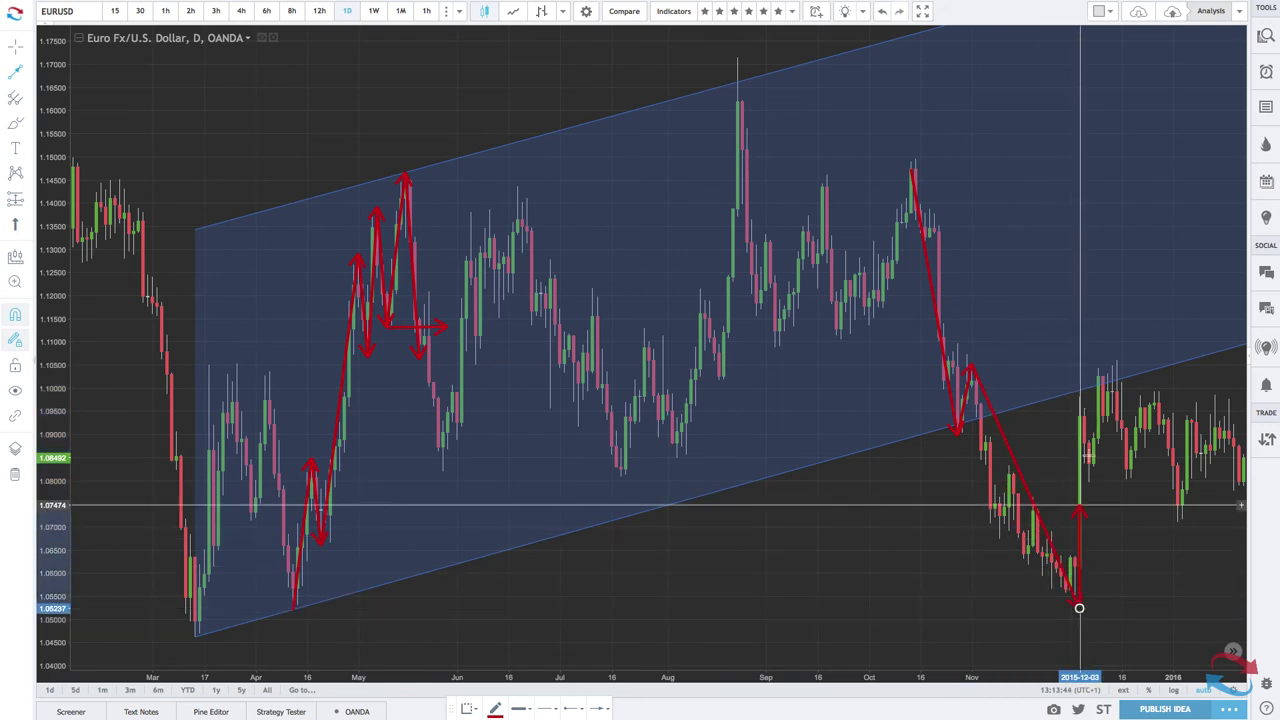
left_click(1102, 376)
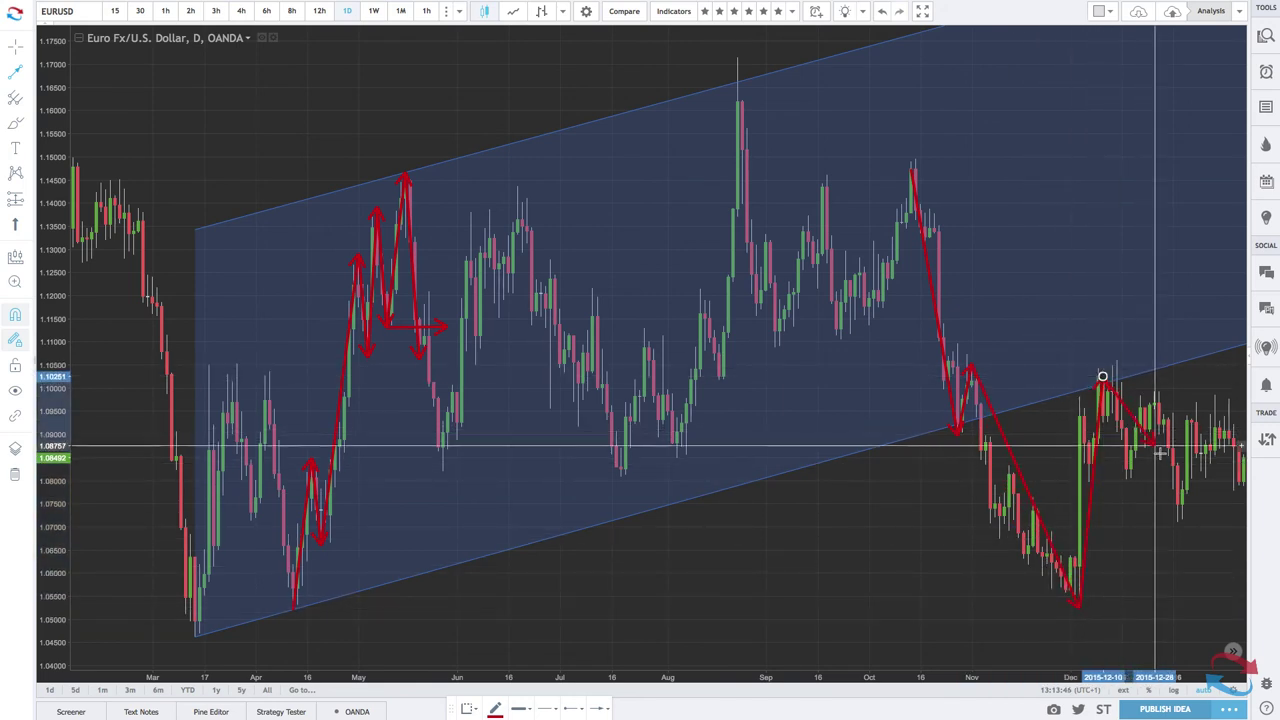
double_click(1177, 505)
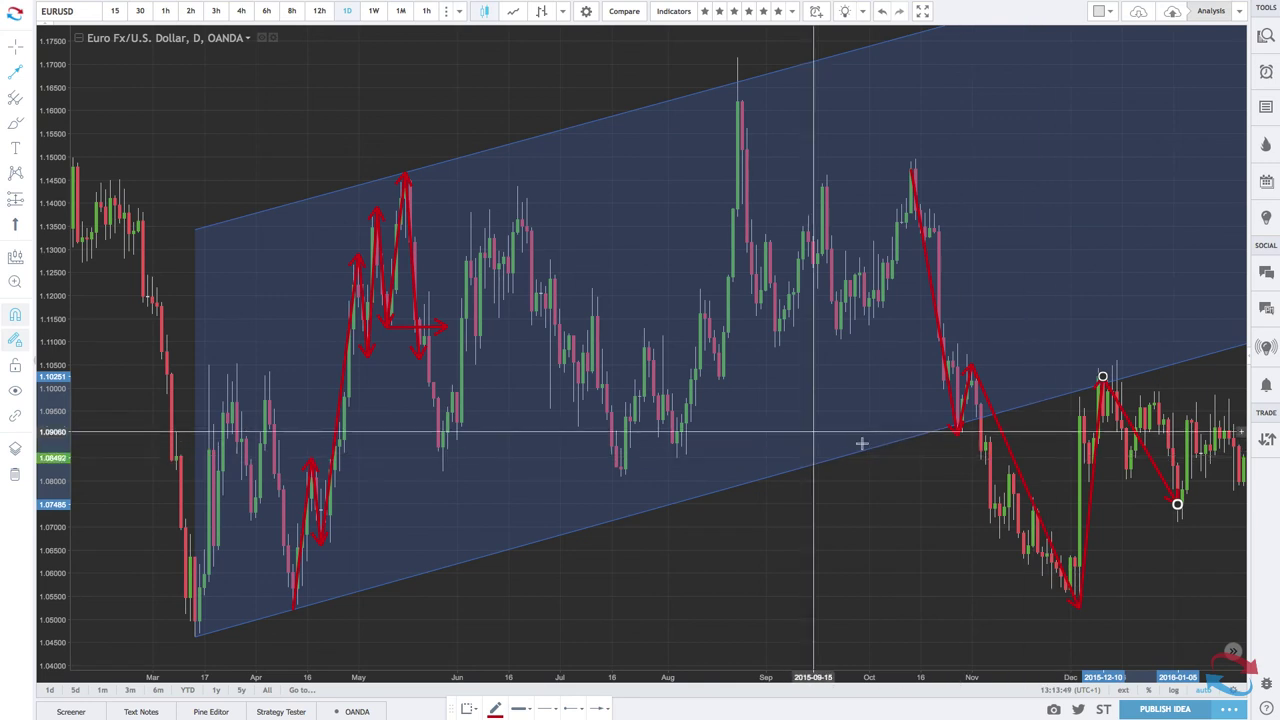
Remove all drawing tools from the EURUSD chart
scroll(880, 448, "down", 1)
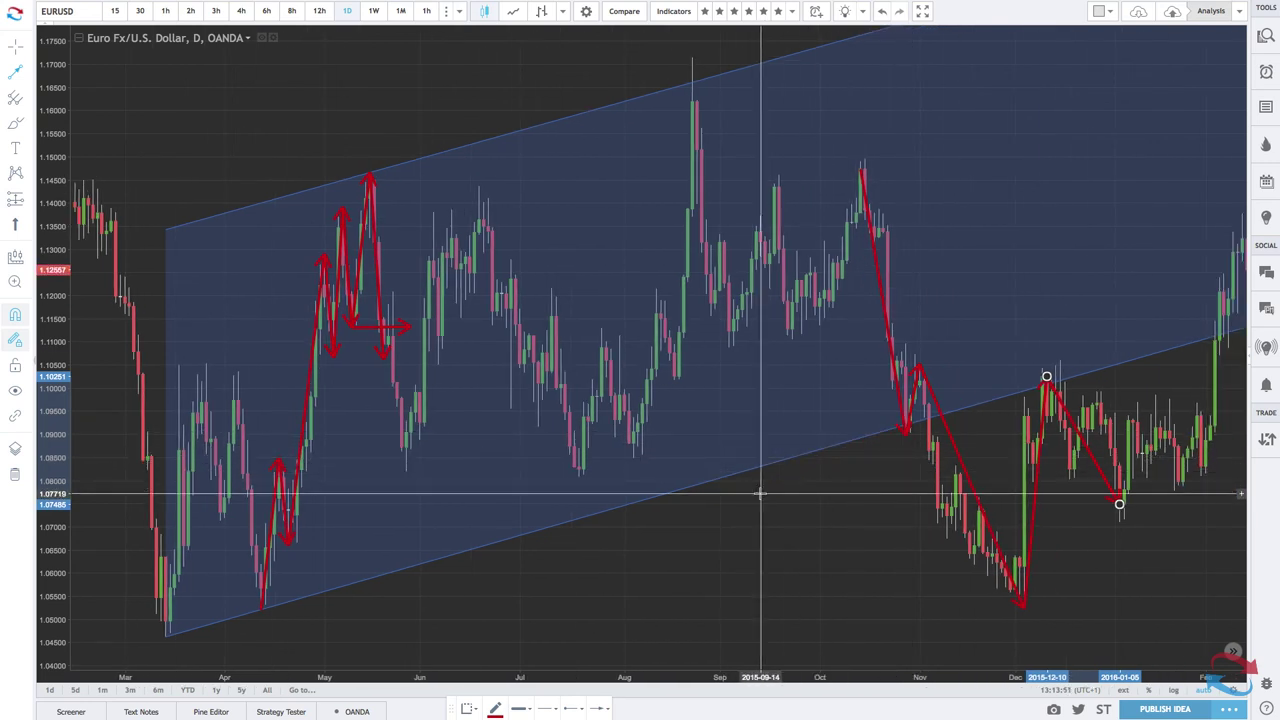
right_click(702, 520)
mouse_move(755, 628)
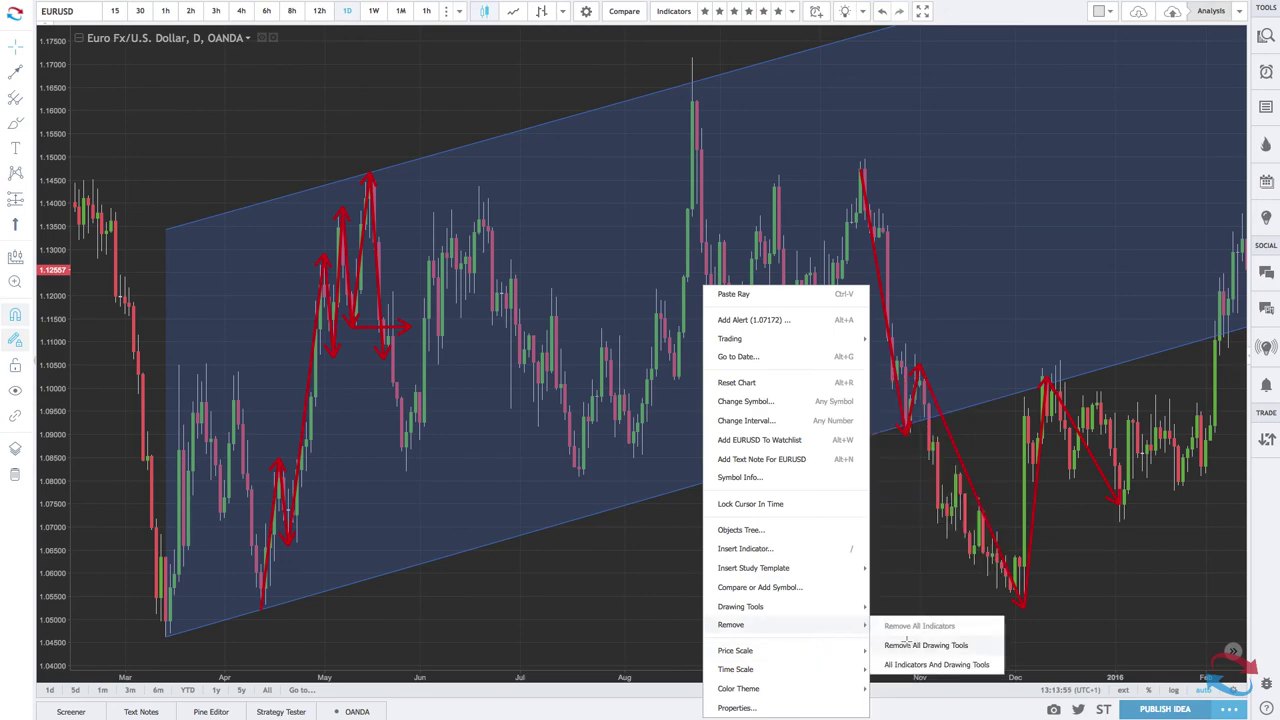
left_click(906, 644)
Draw connected swing arrows from 1.05237 on 3 December 2015 through 1.10596 on 15 December and 1.07107 on 5 January to 1.13766 on 11 February 2016
scroll(815, 590, "down", 5)
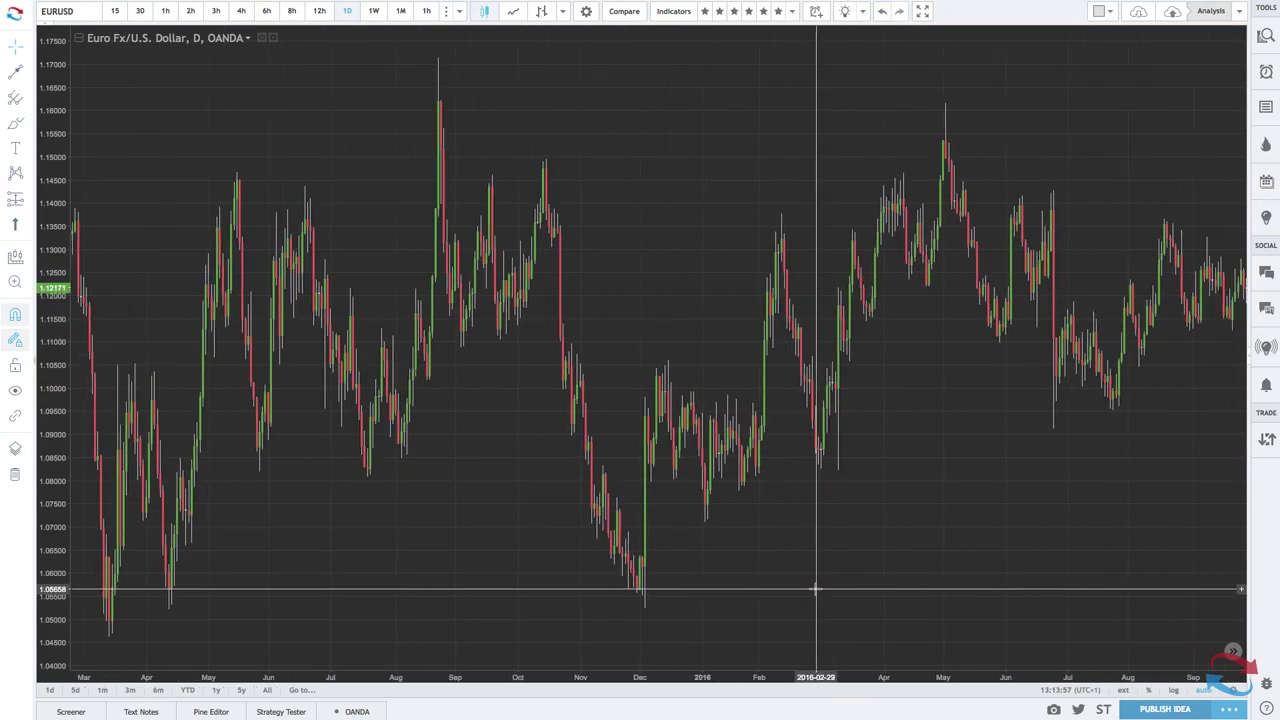
scroll(815, 590, "up", 5)
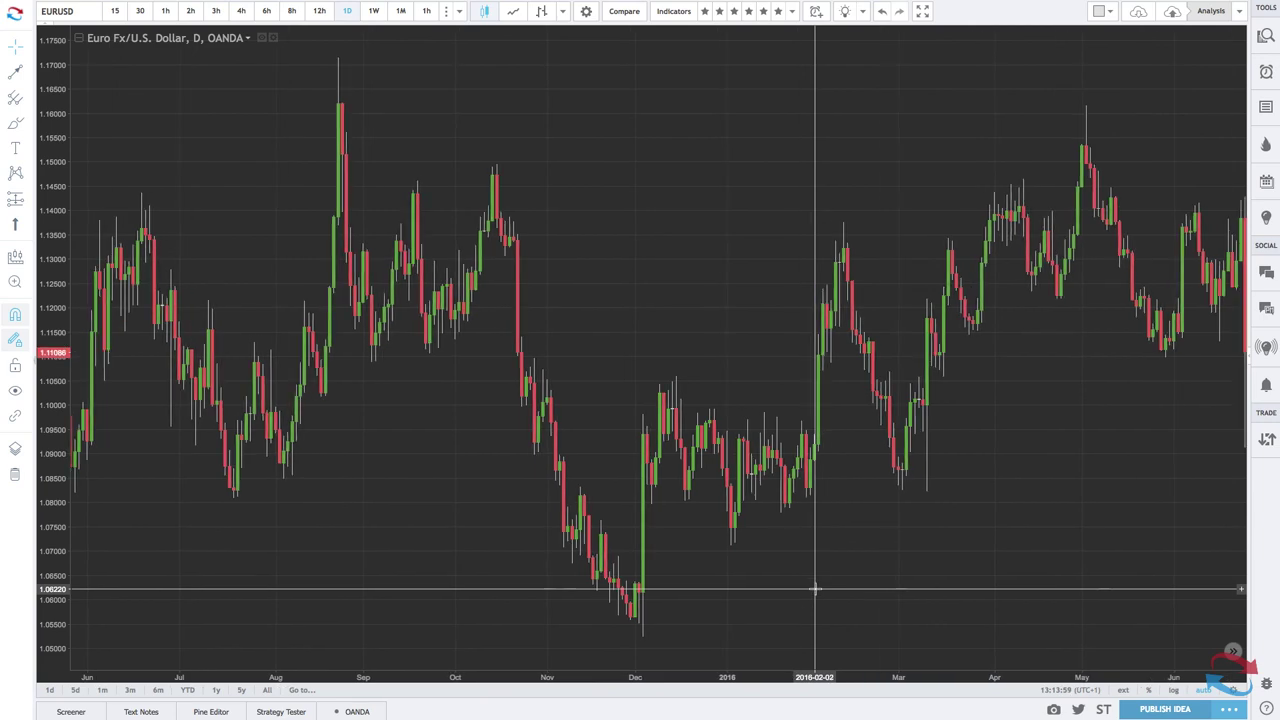
scroll(815, 590, "up", 4)
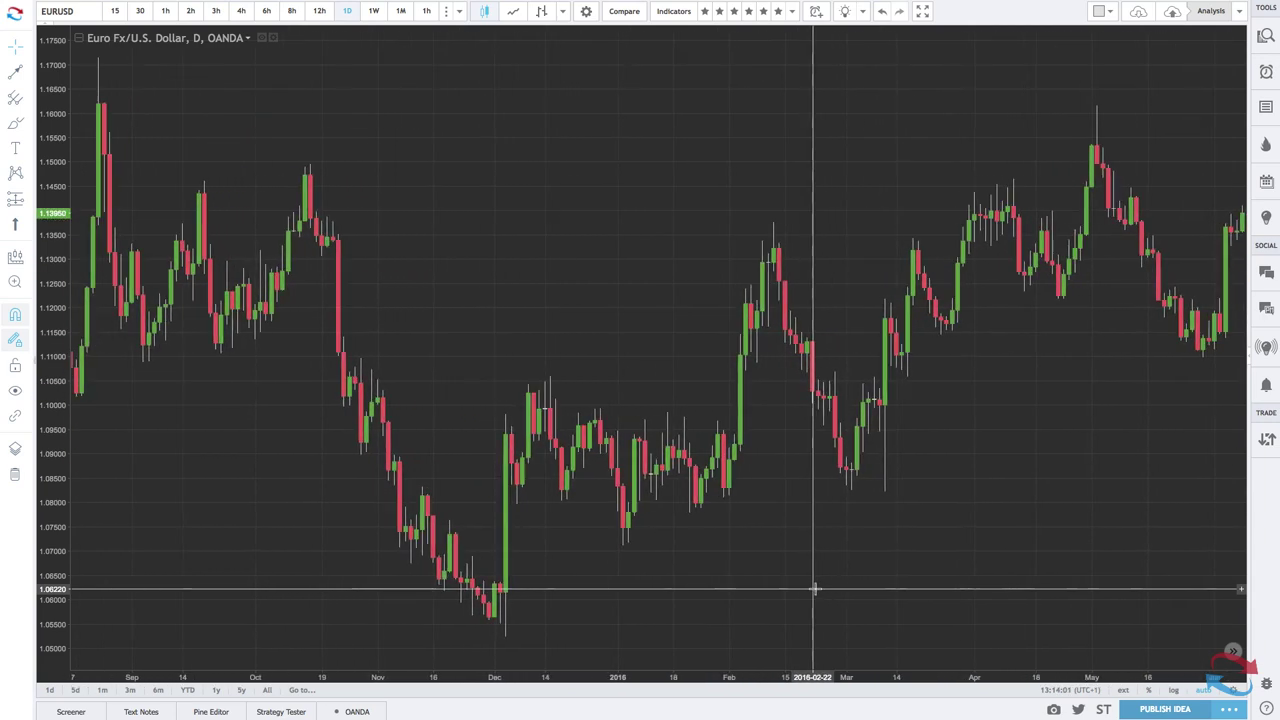
scroll(815, 590, "up", 2)
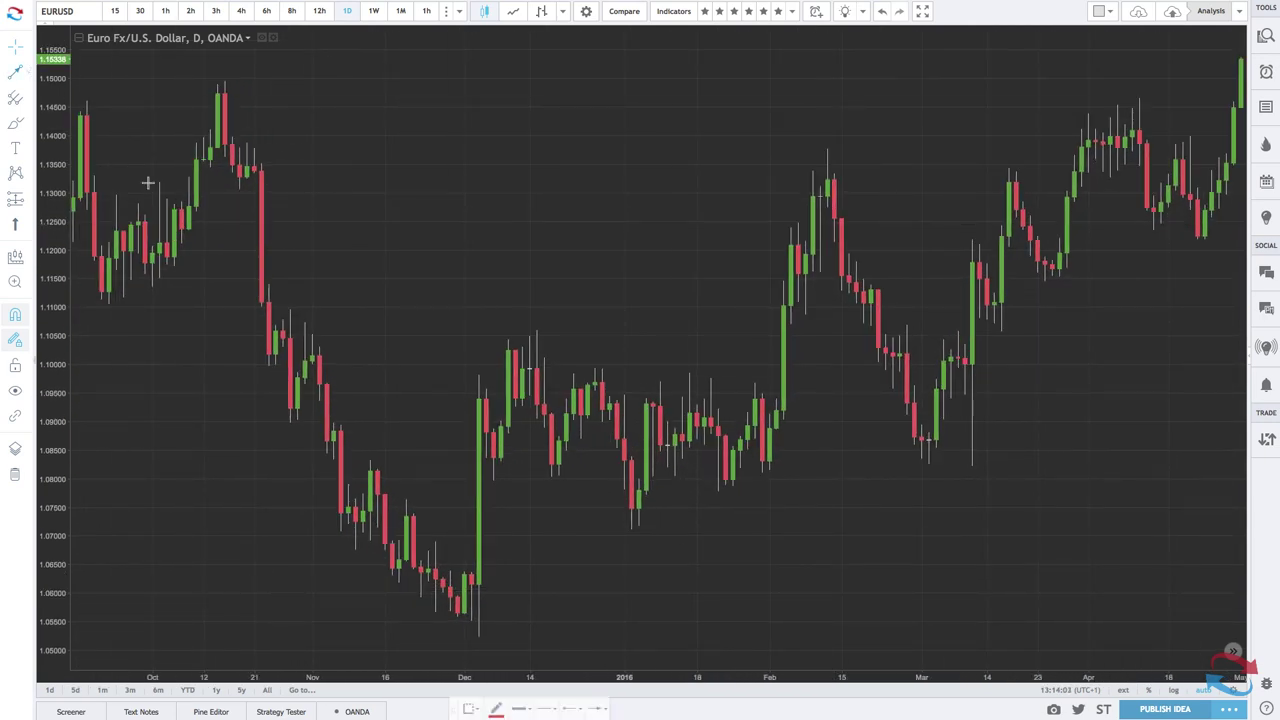
left_click(478, 637)
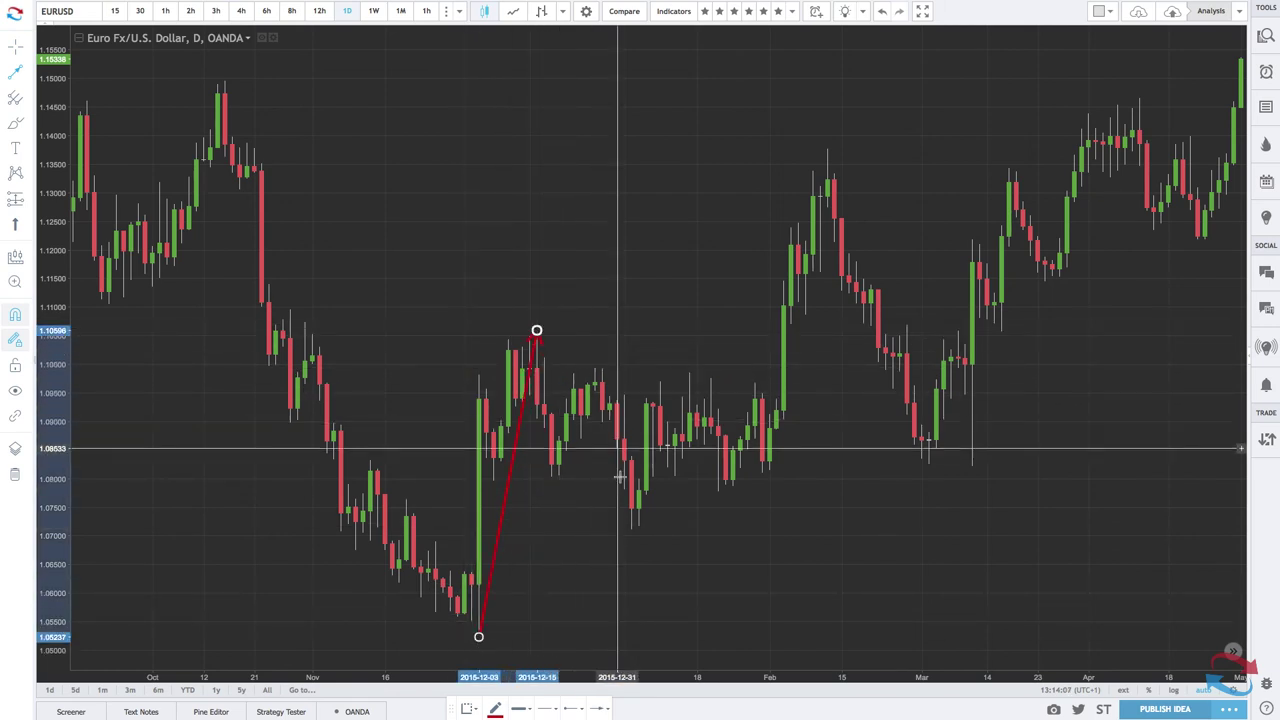
left_click(537, 330)
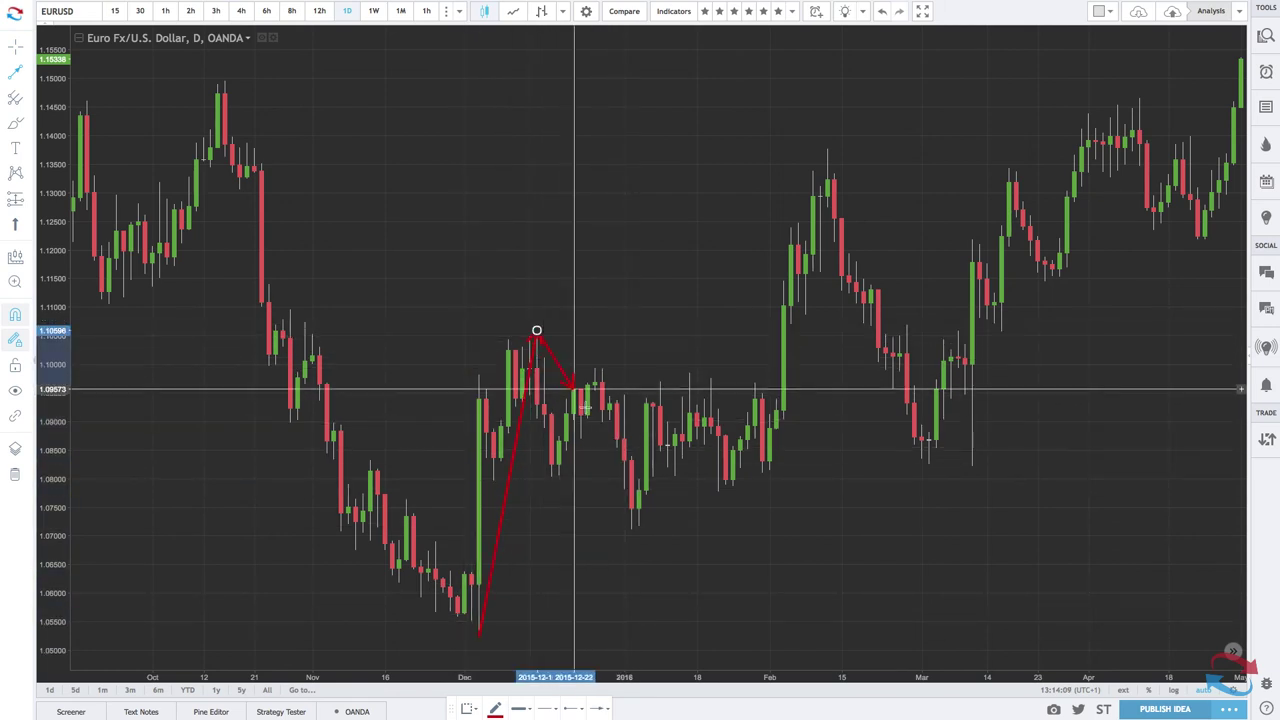
left_click(631, 529)
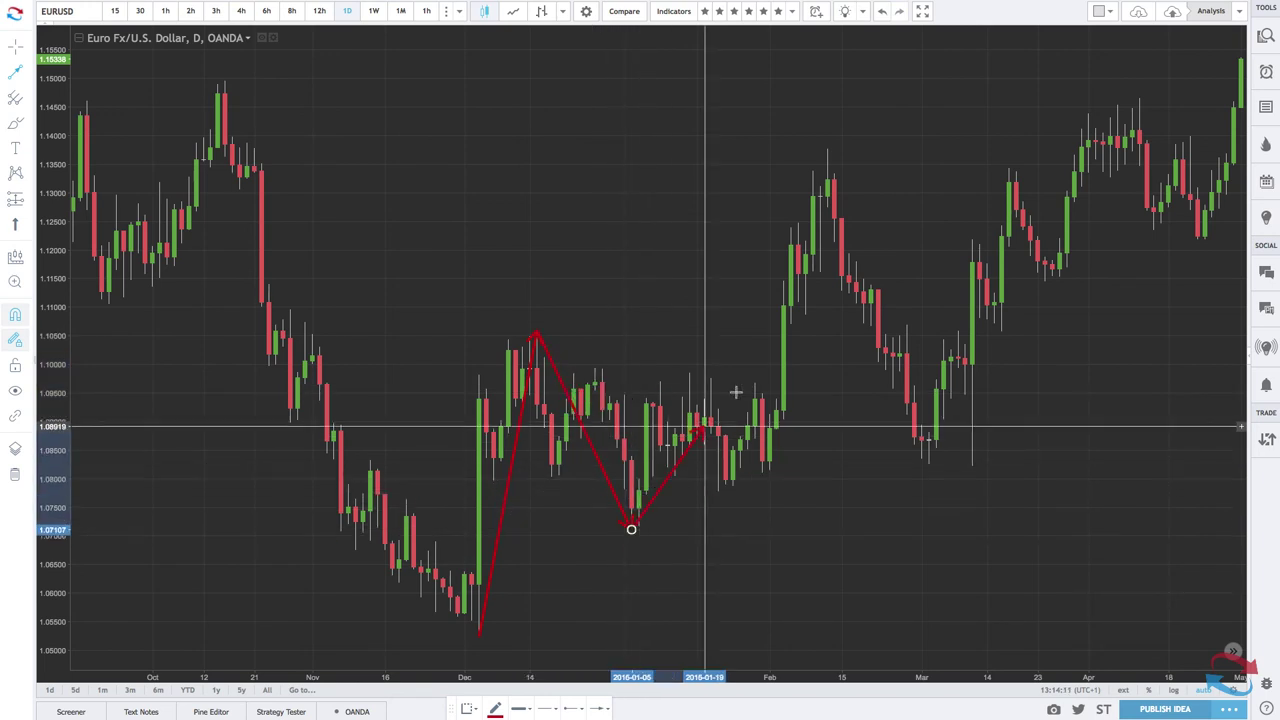
left_click(827, 149)
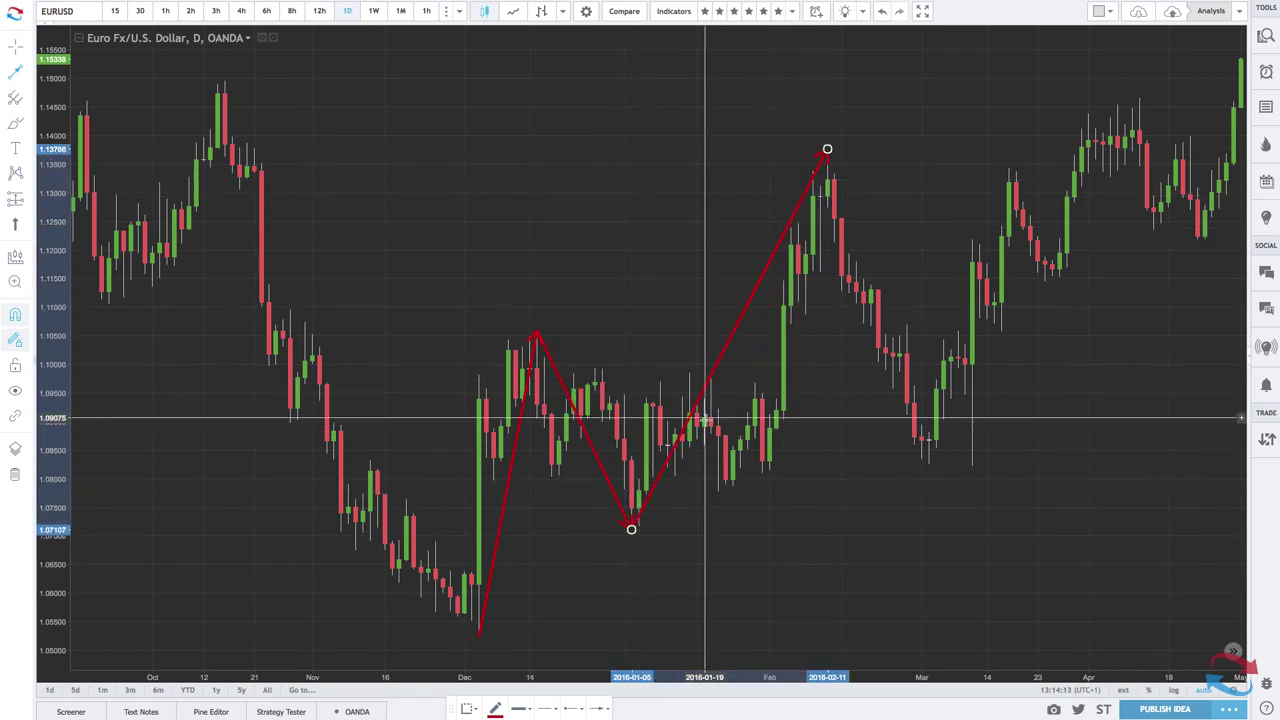
Draw a parallel channel from the 3 December low at 1.05237 through 1.08146 on 1 February, with its upper line at the 11 February high of 1.13766
left_click(29, 72)
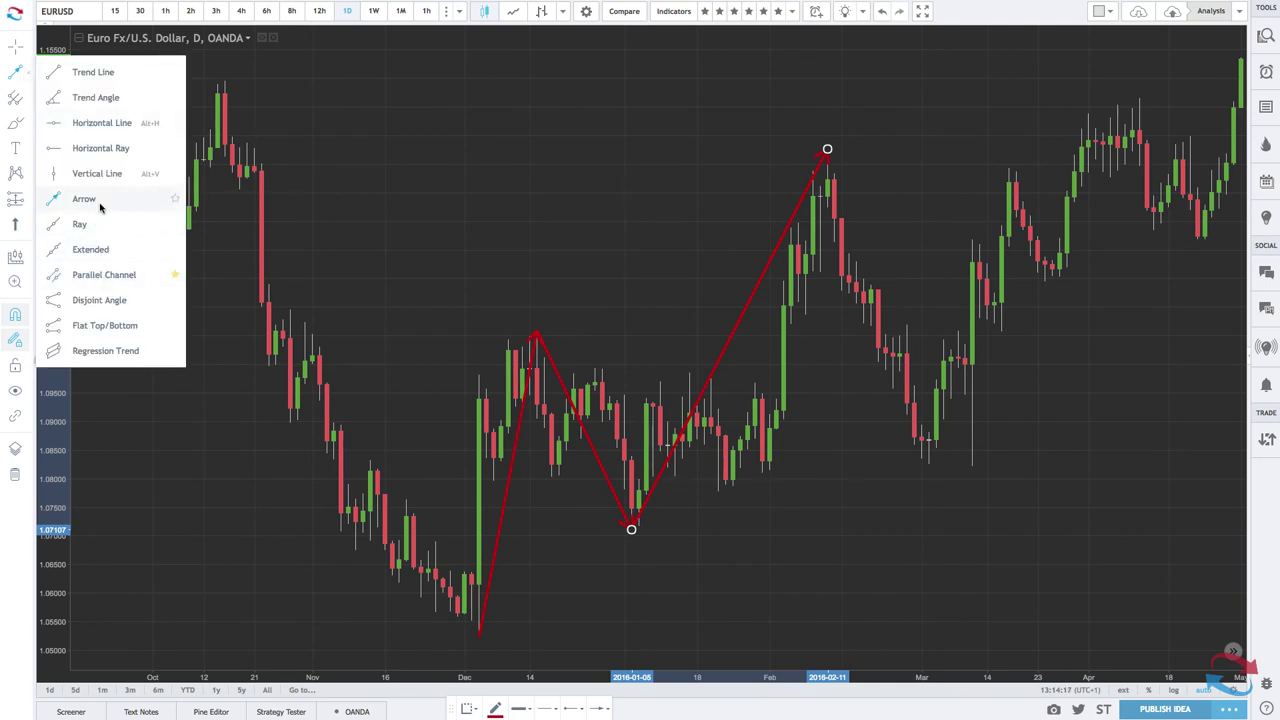
left_click(90, 274)
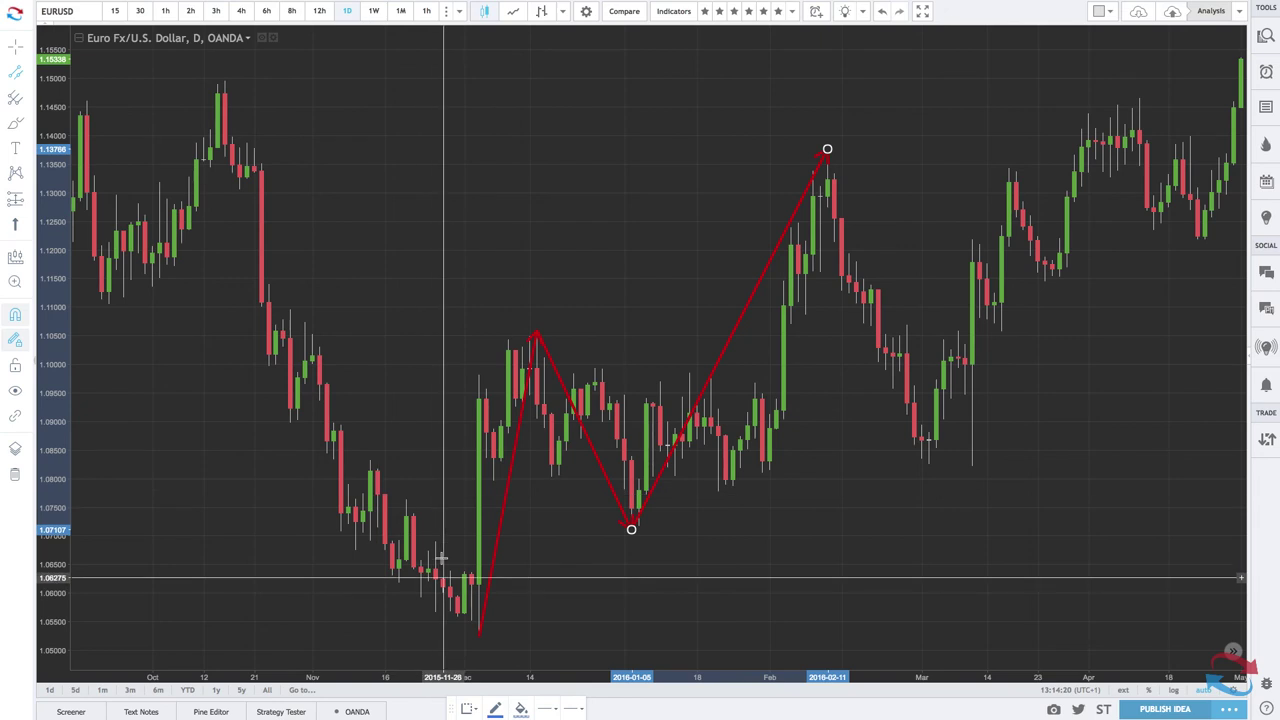
left_click(481, 620)
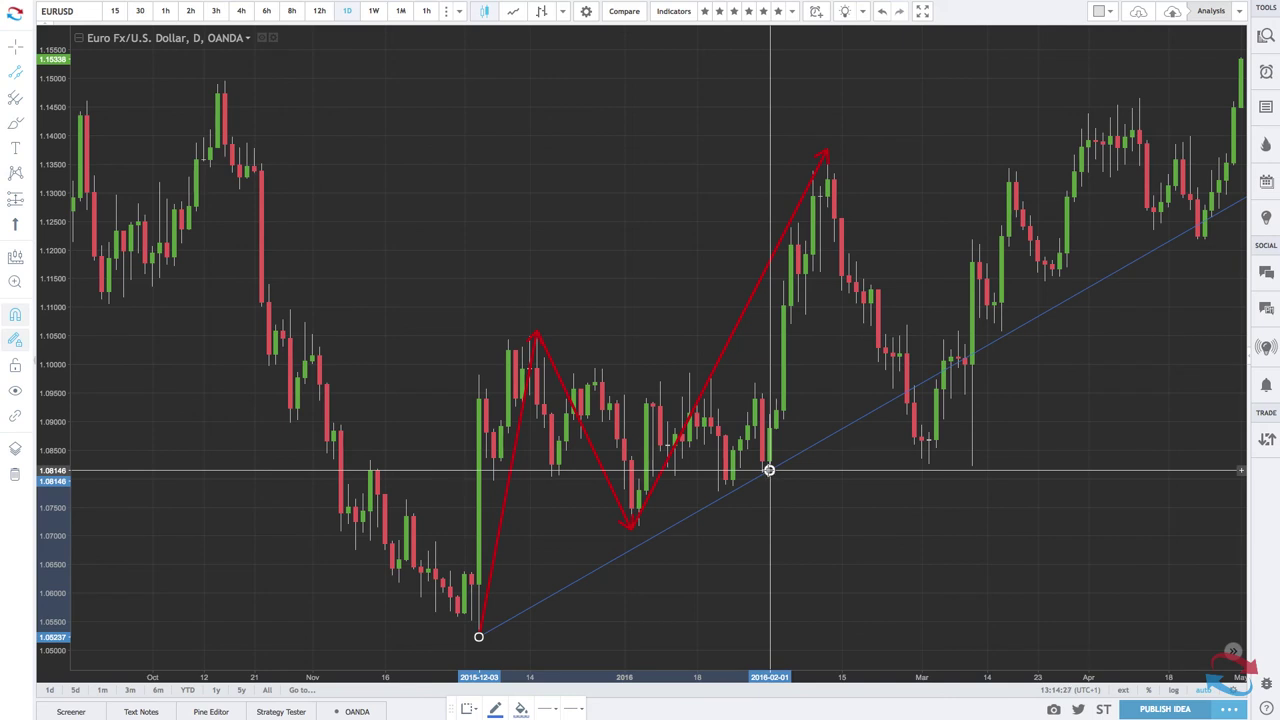
left_click(769, 470)
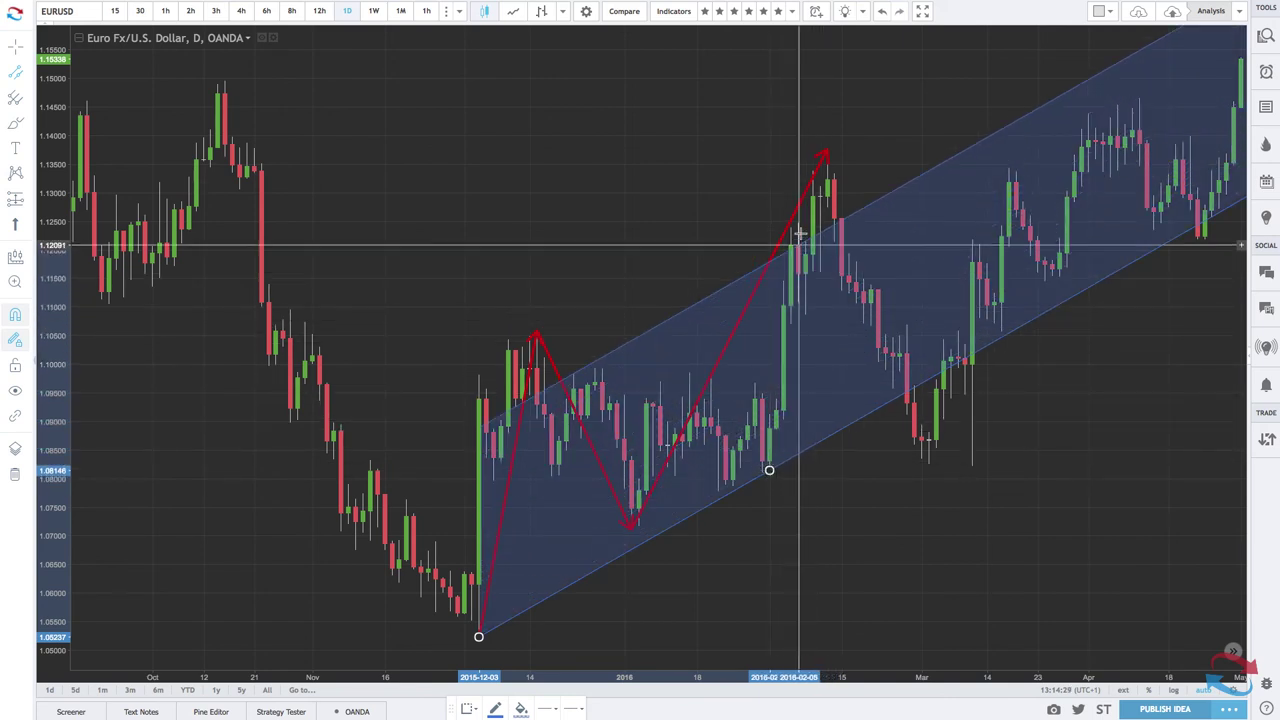
left_click(829, 148)
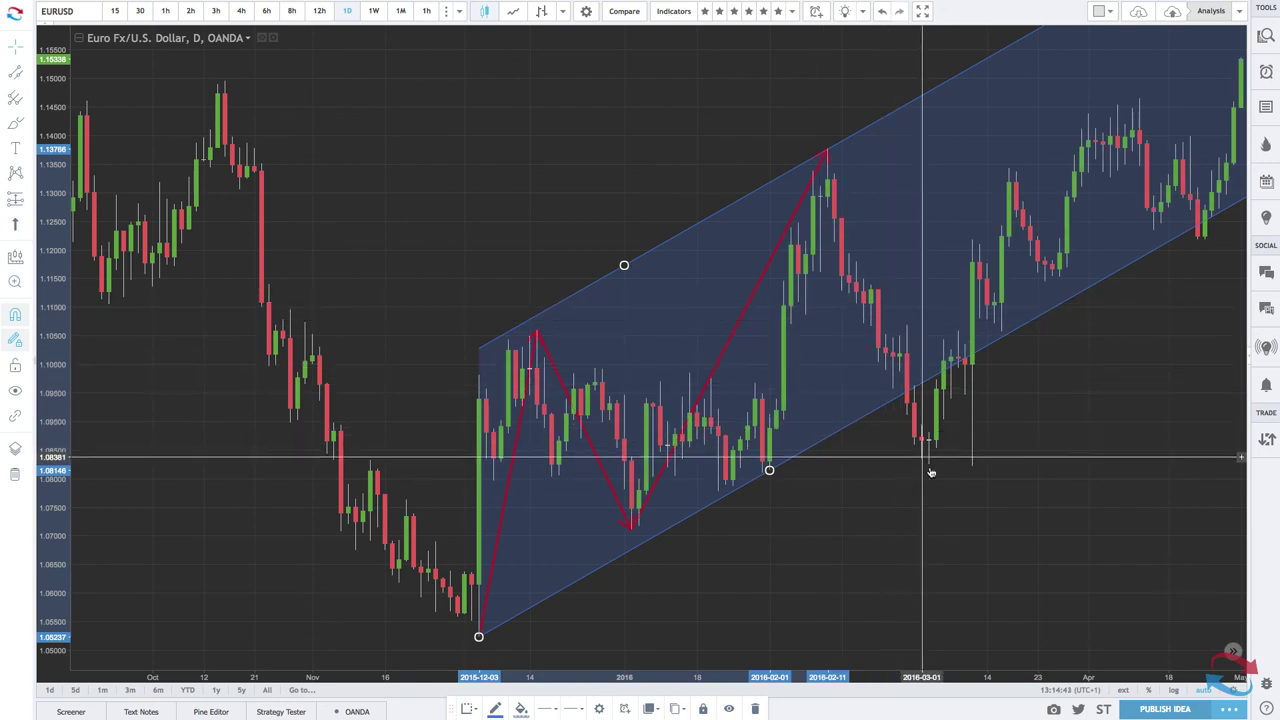
scroll(894, 500, "right", 3)
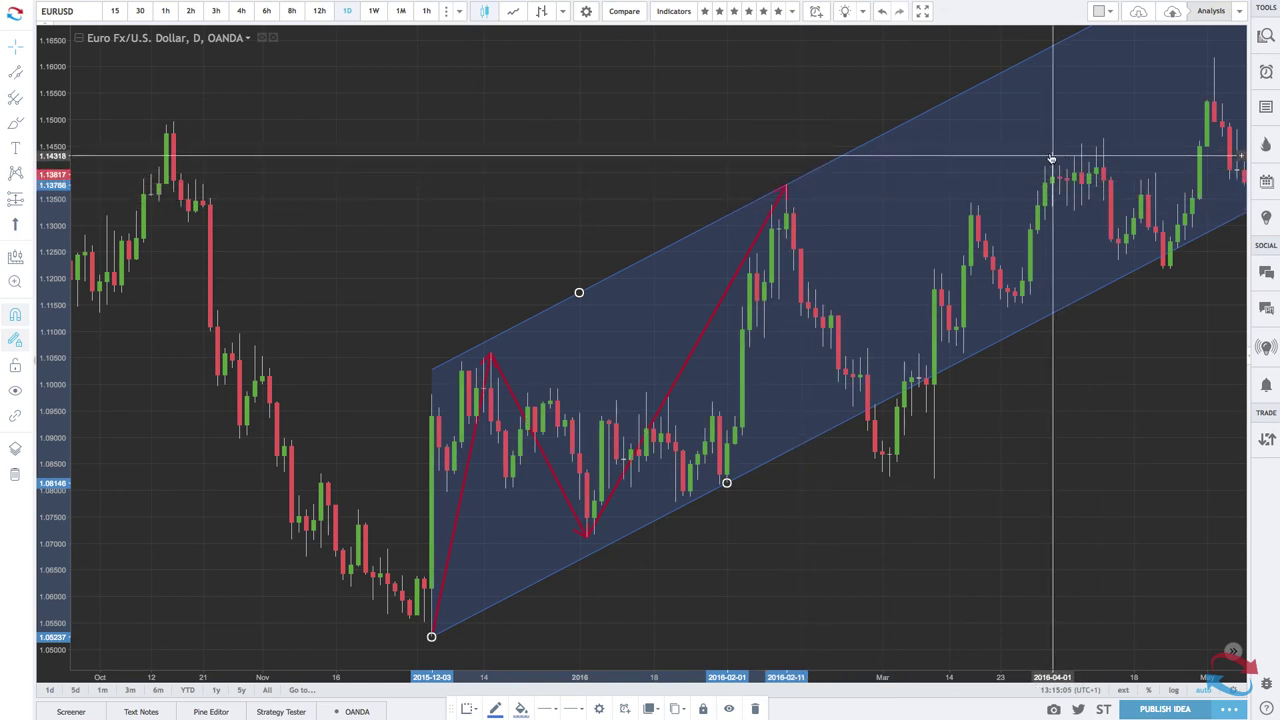
Move the channel's lower line to the 10 March low at 1.08220 and fit its upper line to the 11 February high
left_click_drag(728, 484, 934, 479)
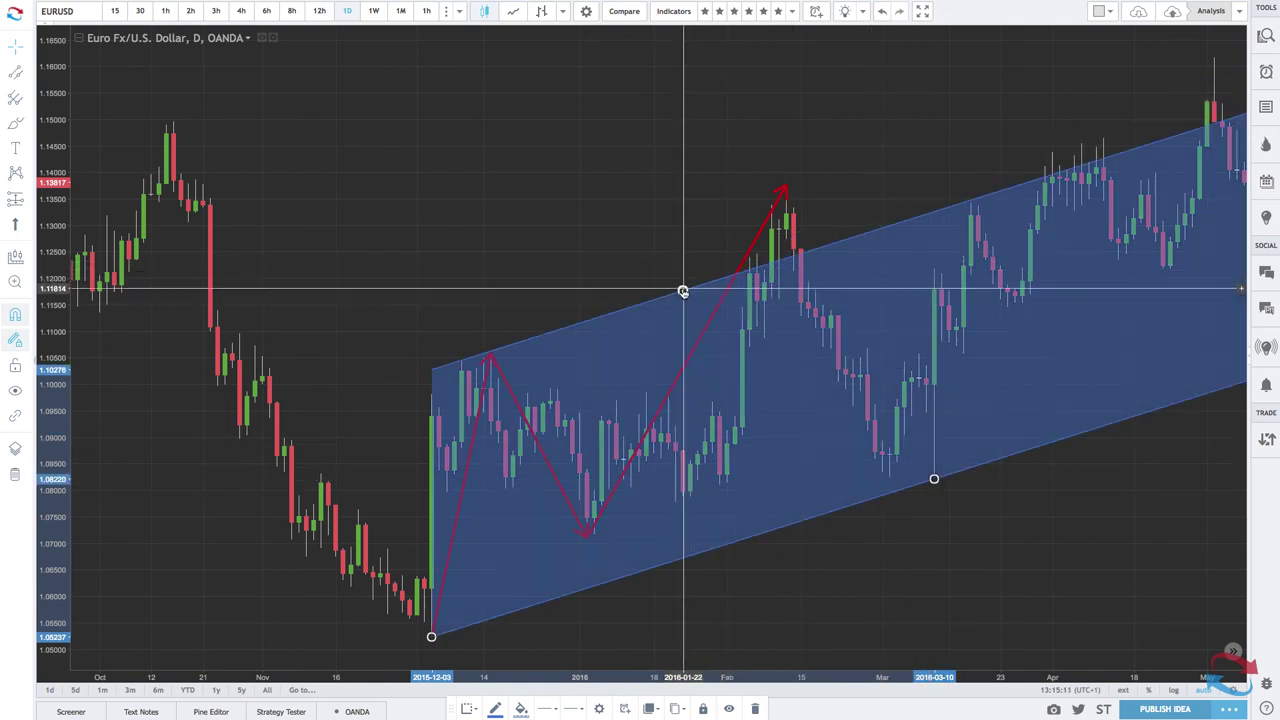
left_click_drag(683, 290, 823, 228)
scroll(950, 397, "right", 5)
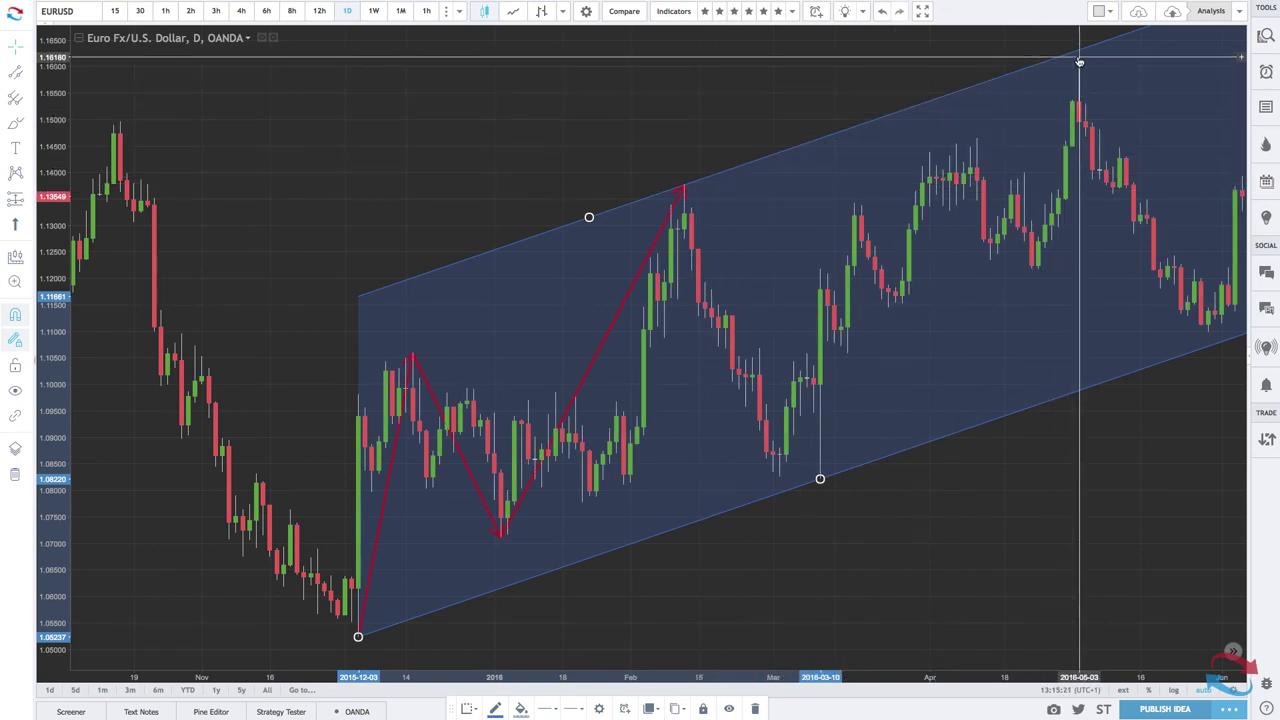
scroll(1196, 330, "down", 1)
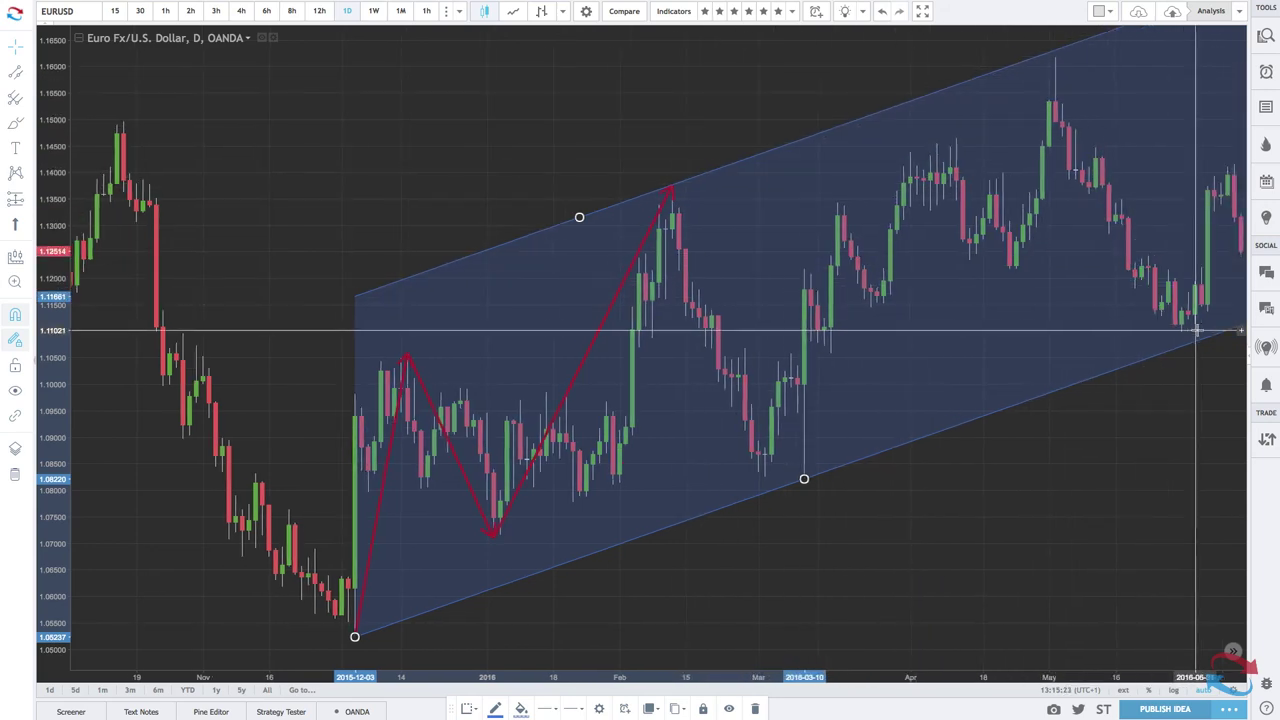
scroll(1196, 330, "down", 2)
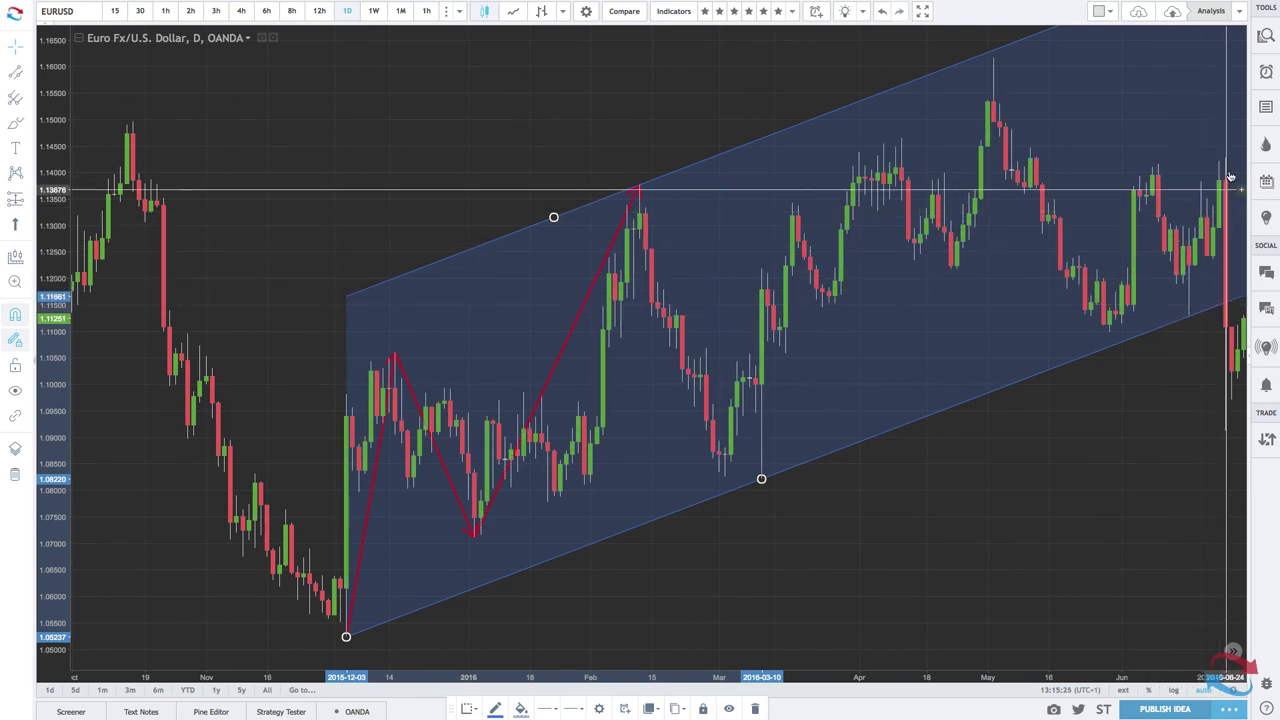
scroll(1168, 368, "down", 2)
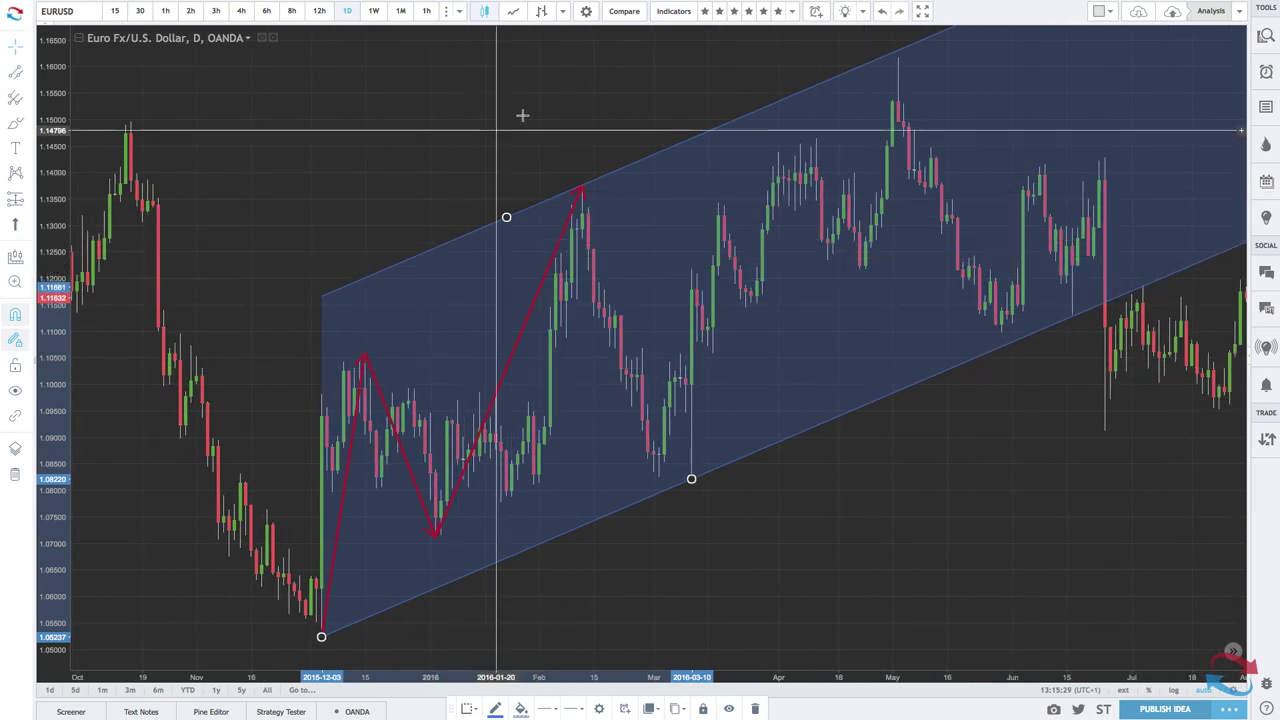
left_click(522, 79)
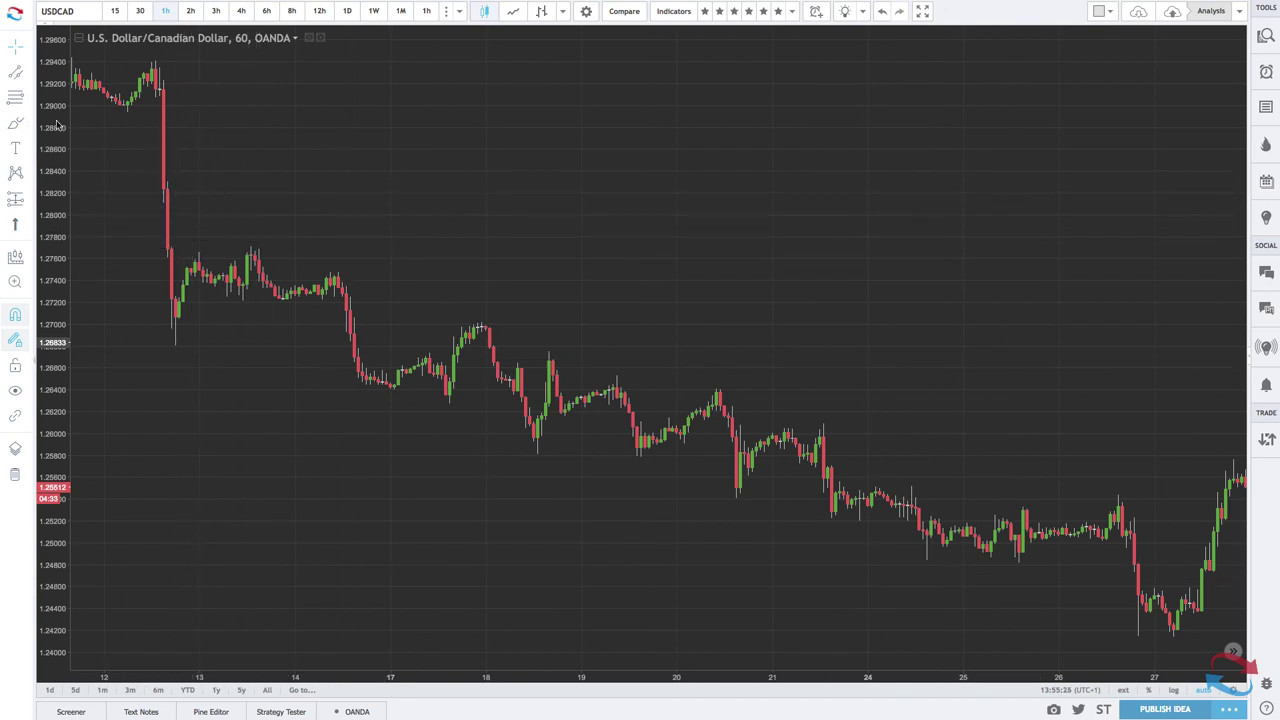
Draw connected swing arrows on the hourly USDCAD chart from 1.27713 on 13 July 2017 through 1.26402 and 1.26735 to 1.26274 on 17 July
scroll(230, 201, "up", 3)
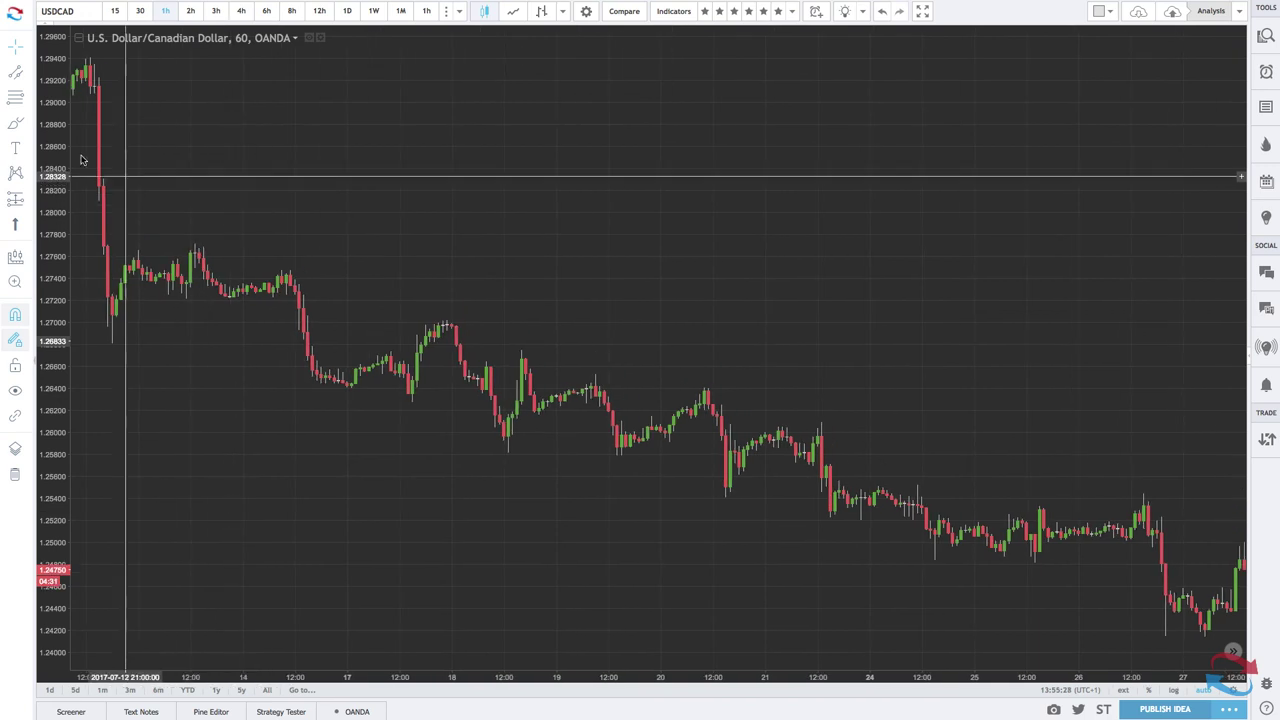
left_click(27, 74)
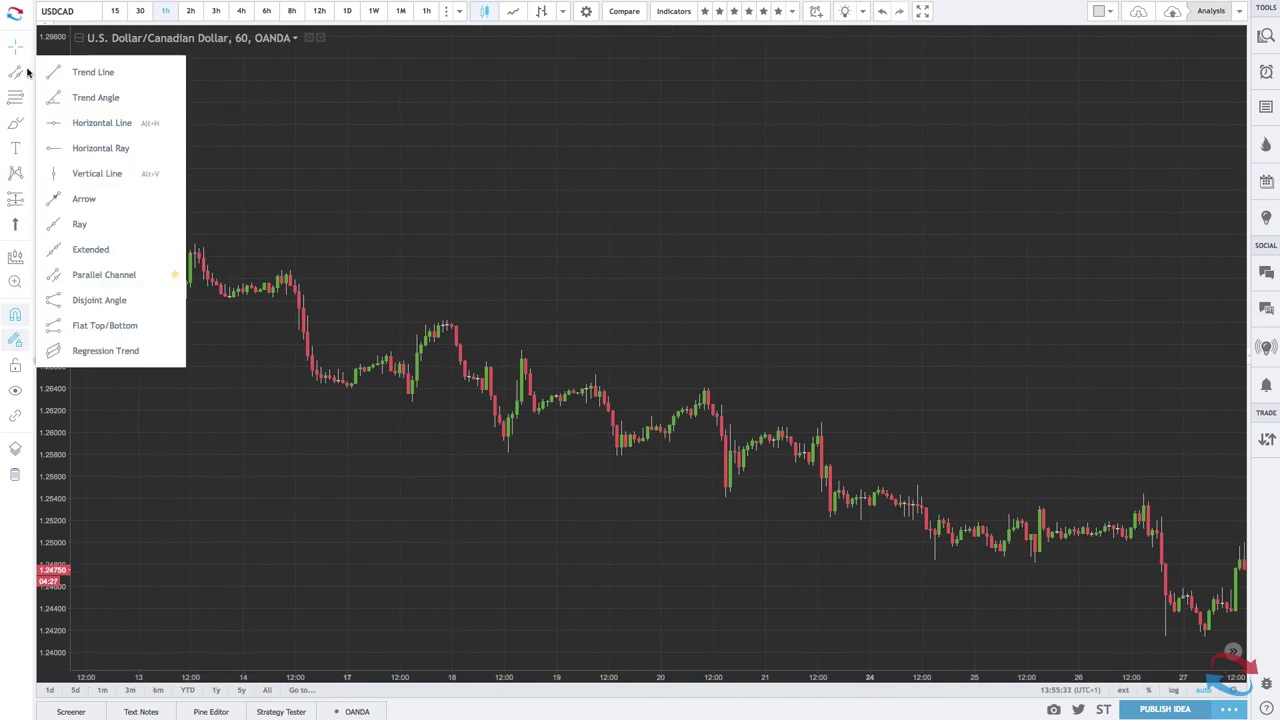
left_click(61, 198)
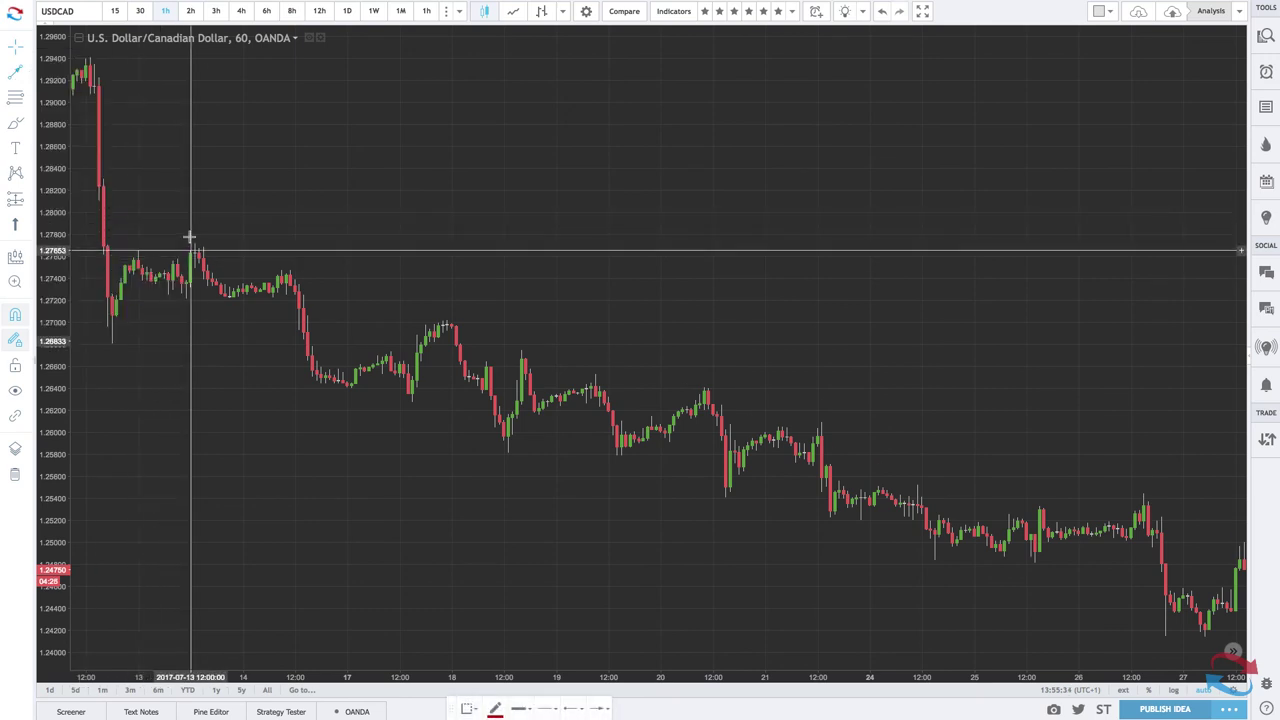
mouse_move(86, 63)
left_mouse_down()
mouse_move(109, 86)
mouse_move(268, 88)
mouse_move(275, 105)
left_mouse_up()
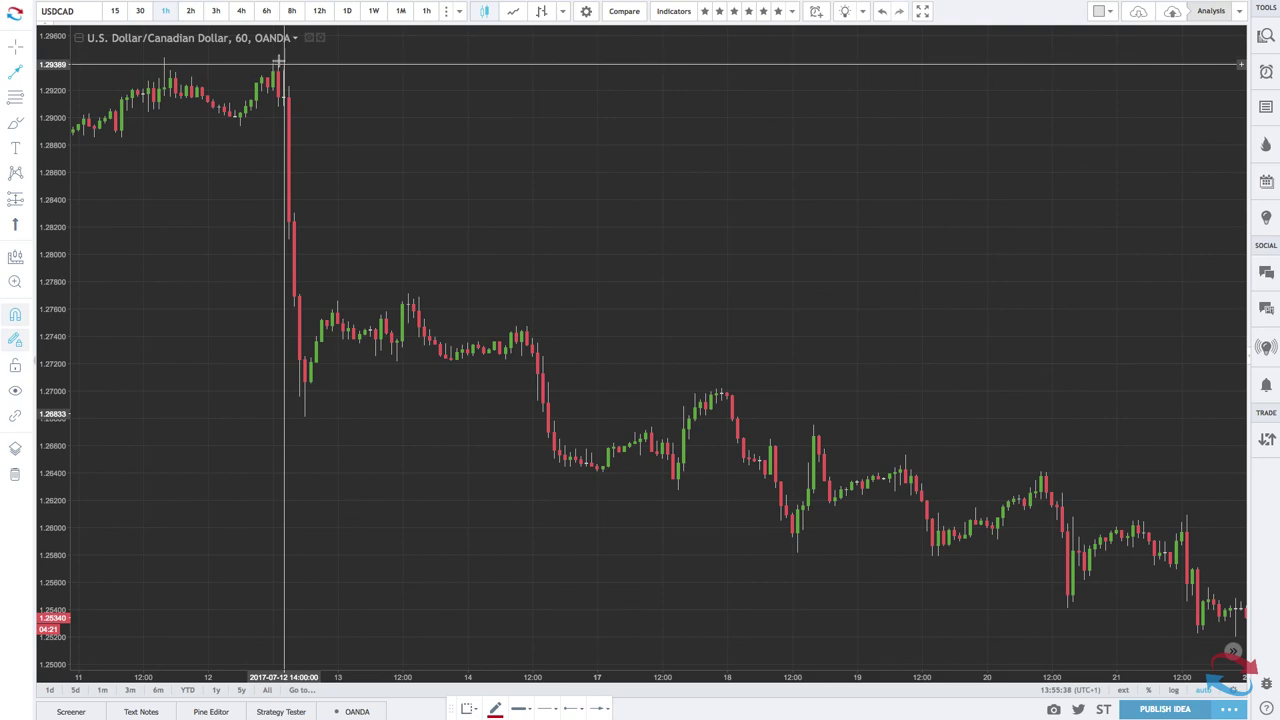
scroll(322, 388, "up", 4)
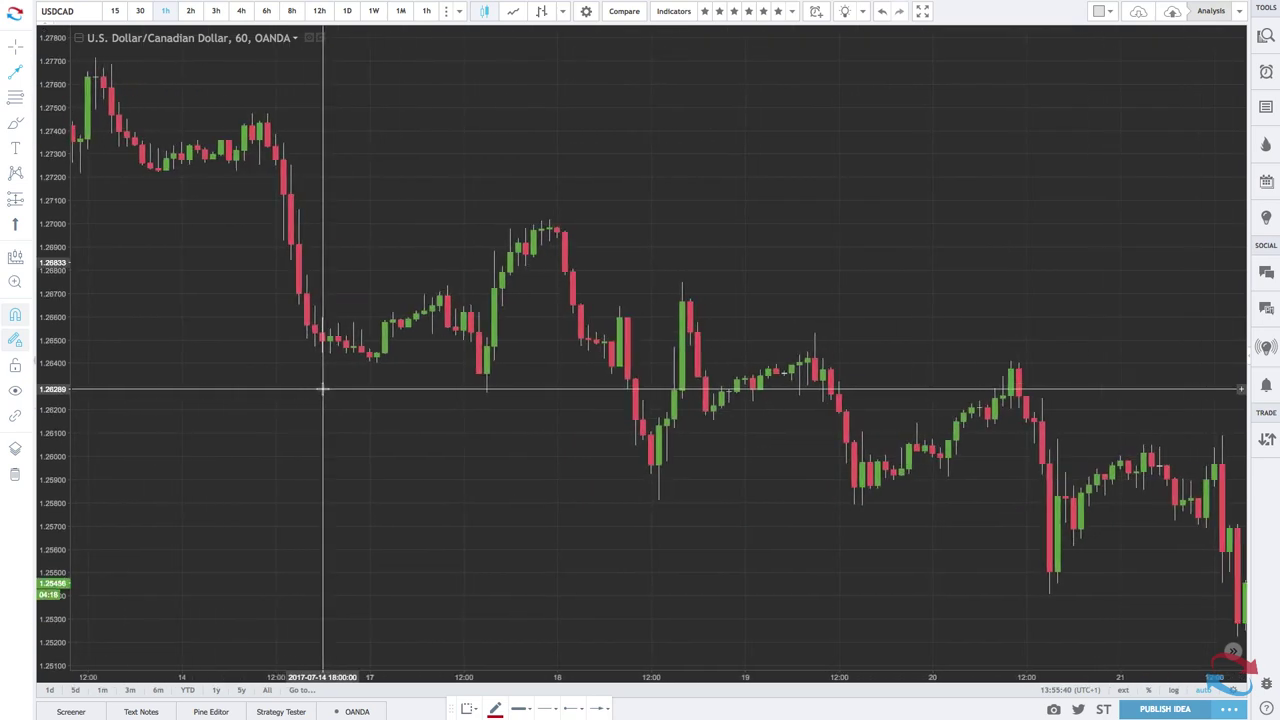
scroll(322, 388, "down", 3)
scroll(322, 388, "up", 2)
scroll(551, 420, "down", 2)
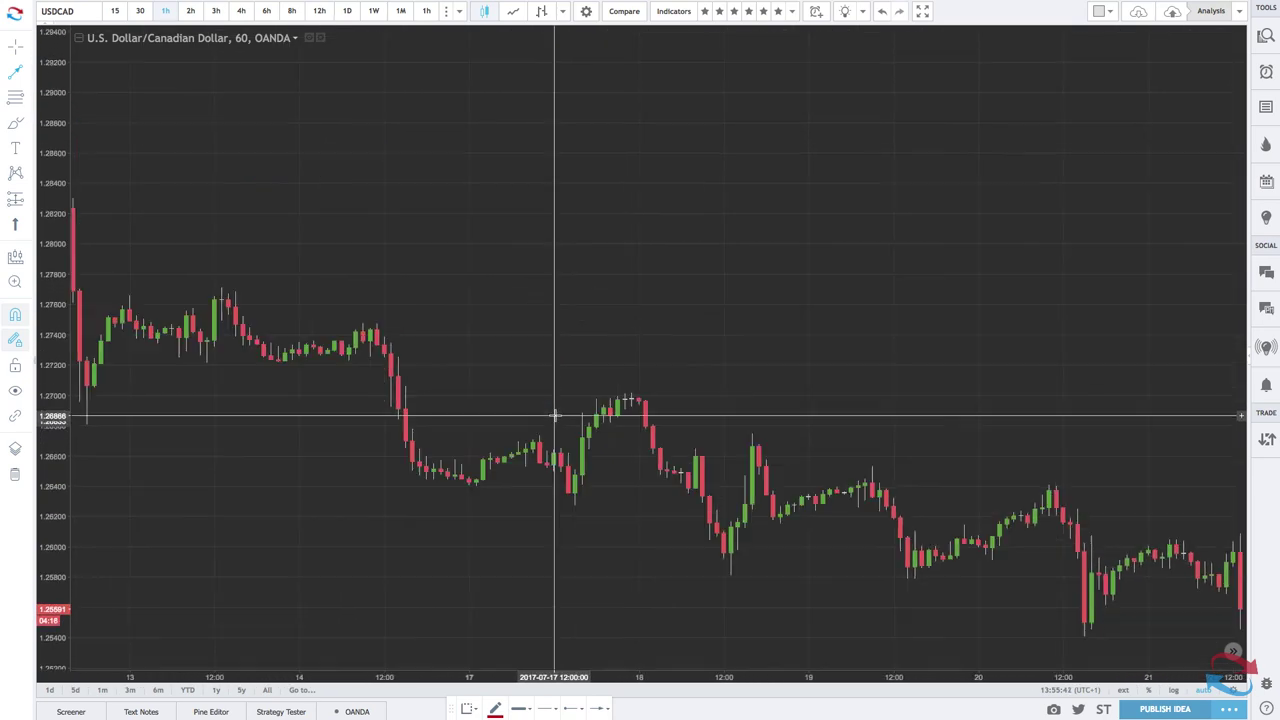
scroll(551, 420, "up", 2)
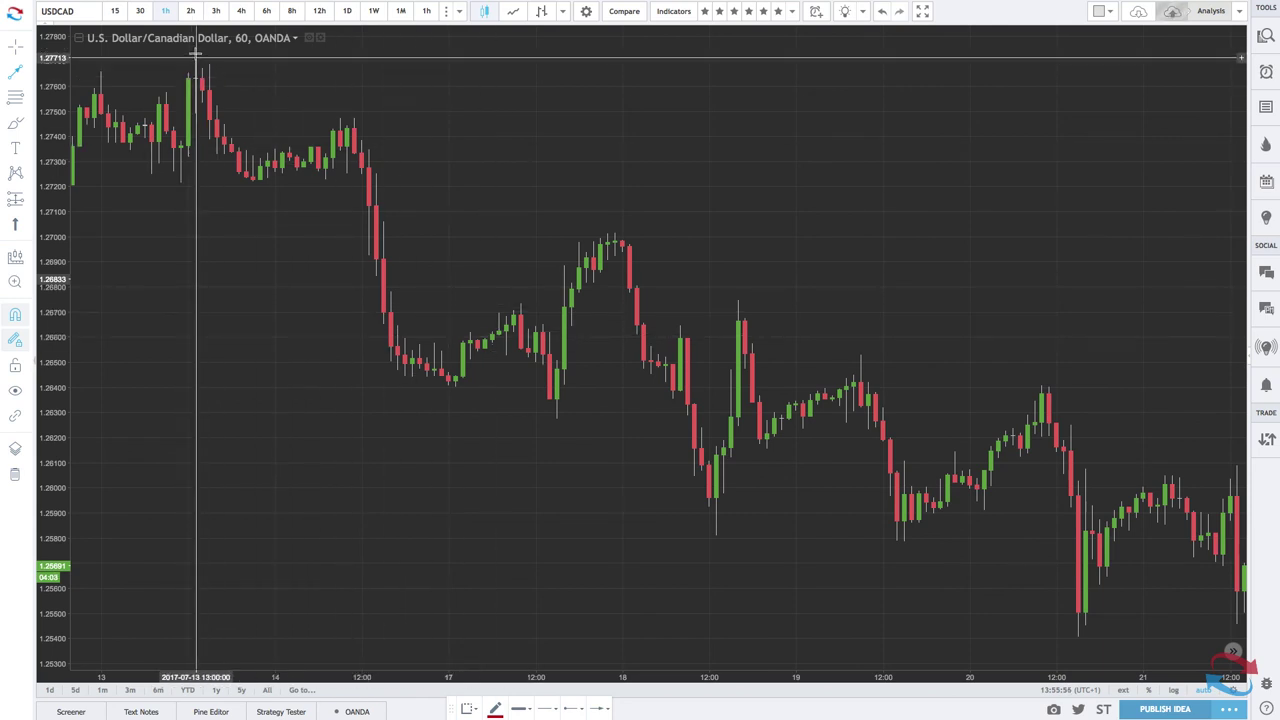
left_click(196, 57)
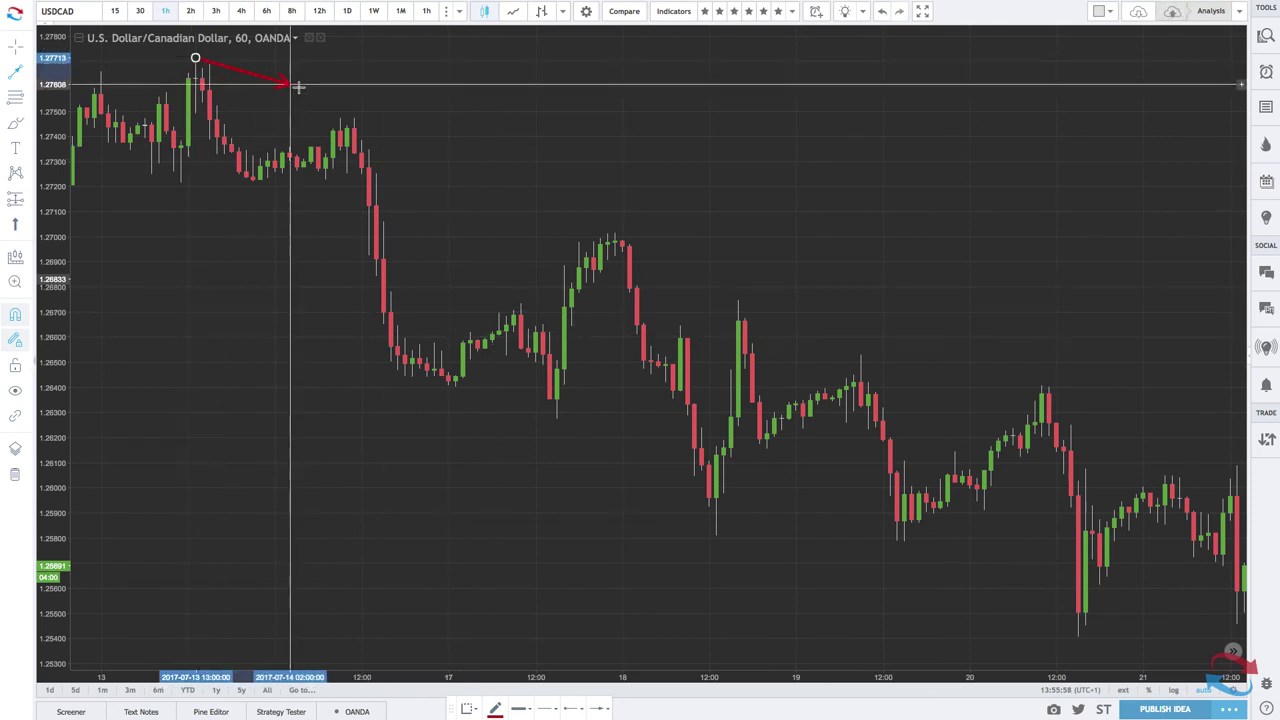
left_click(262, 158)
scroll(243, 186, "down", 2)
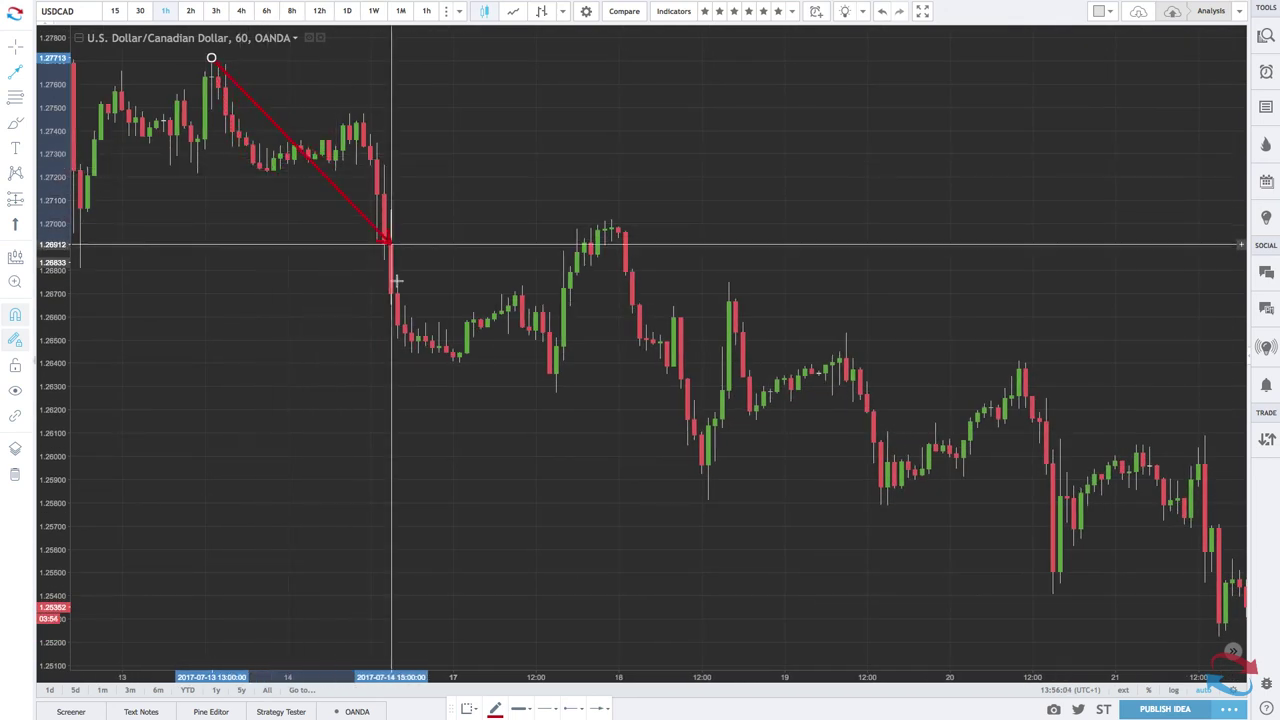
left_click(459, 363)
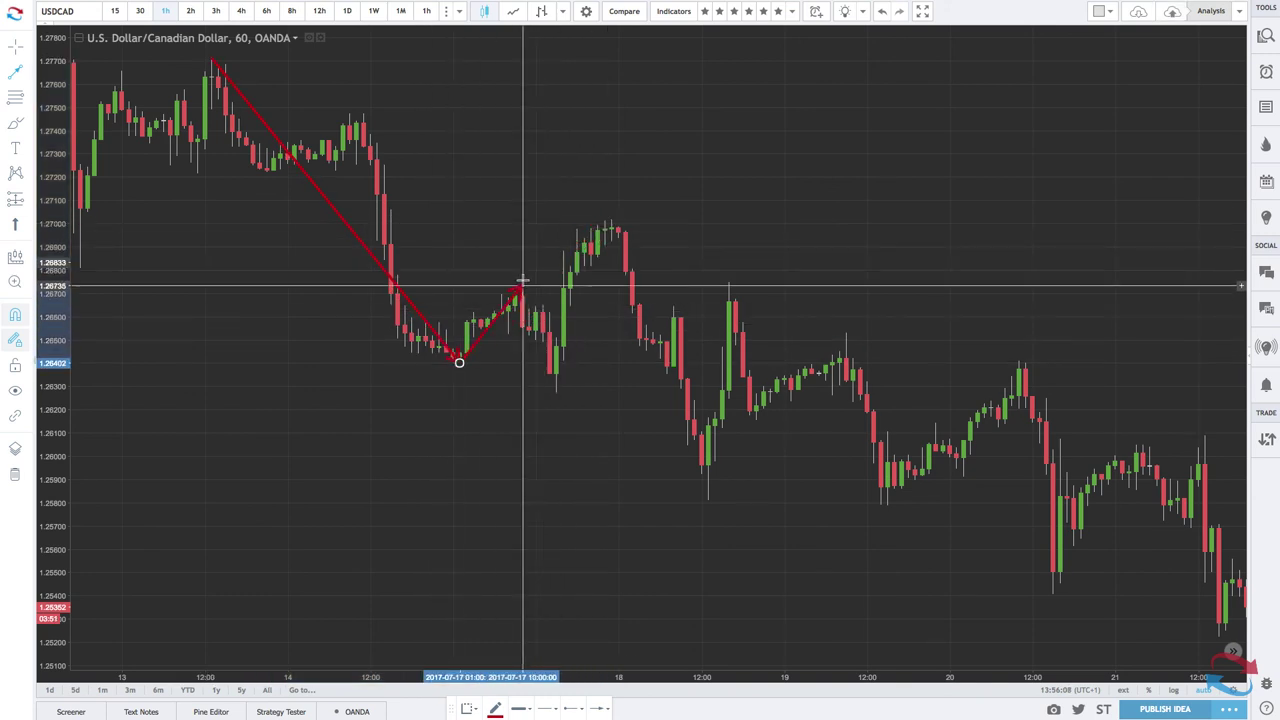
left_click(522, 286)
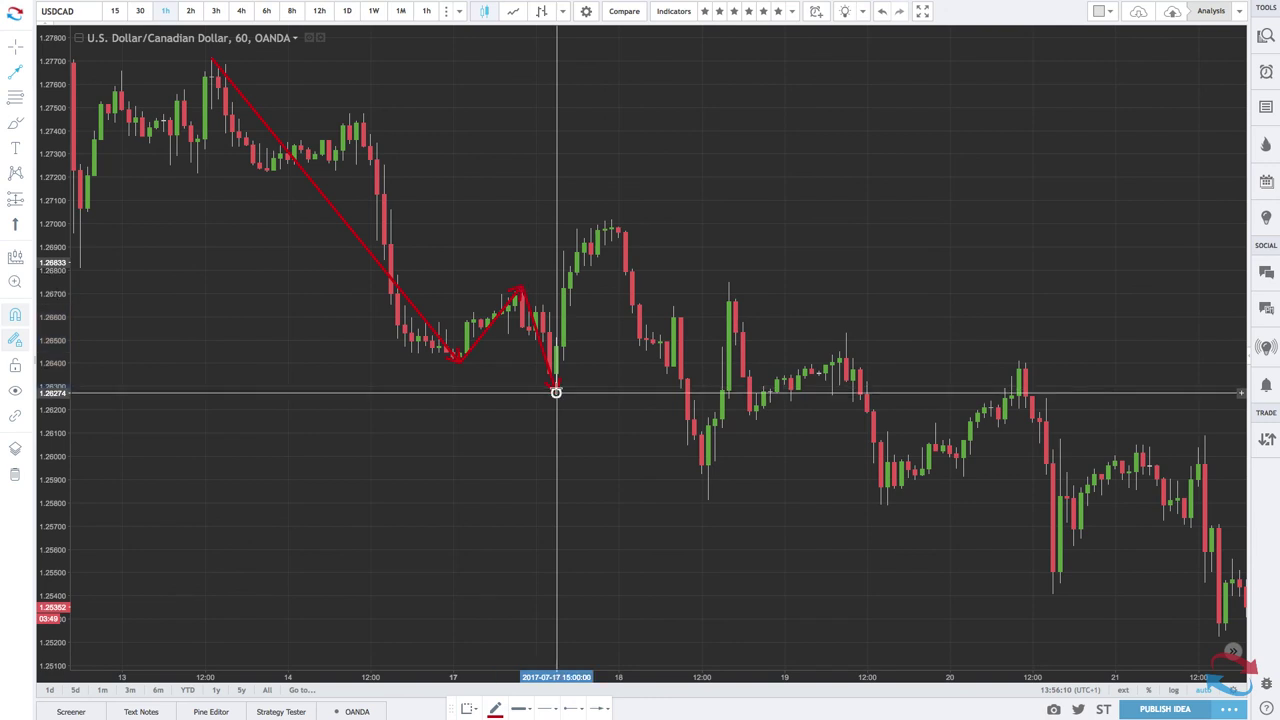
left_click(556, 392)
Try extending the swing arrows through 1.27017 on 17 July, then 1.25811 and 1.26747 on 18 July, and remove these extra arrows
left_click(611, 220)
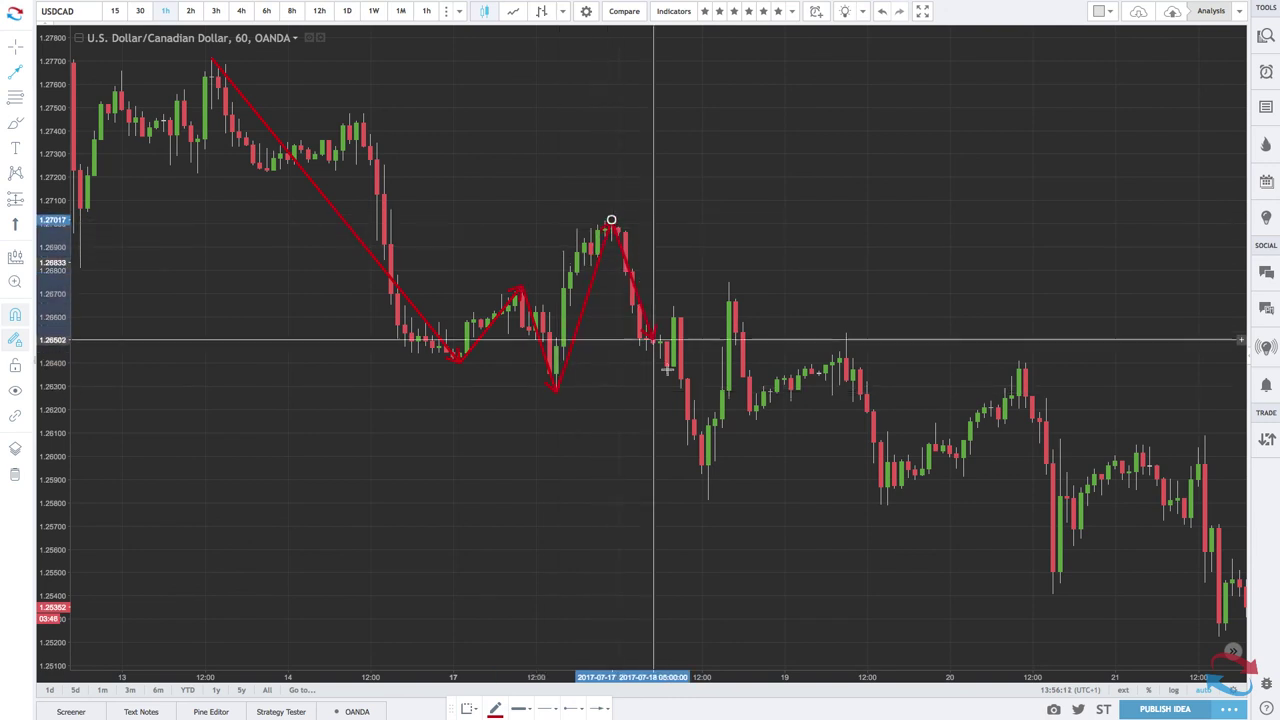
left_click(708, 500)
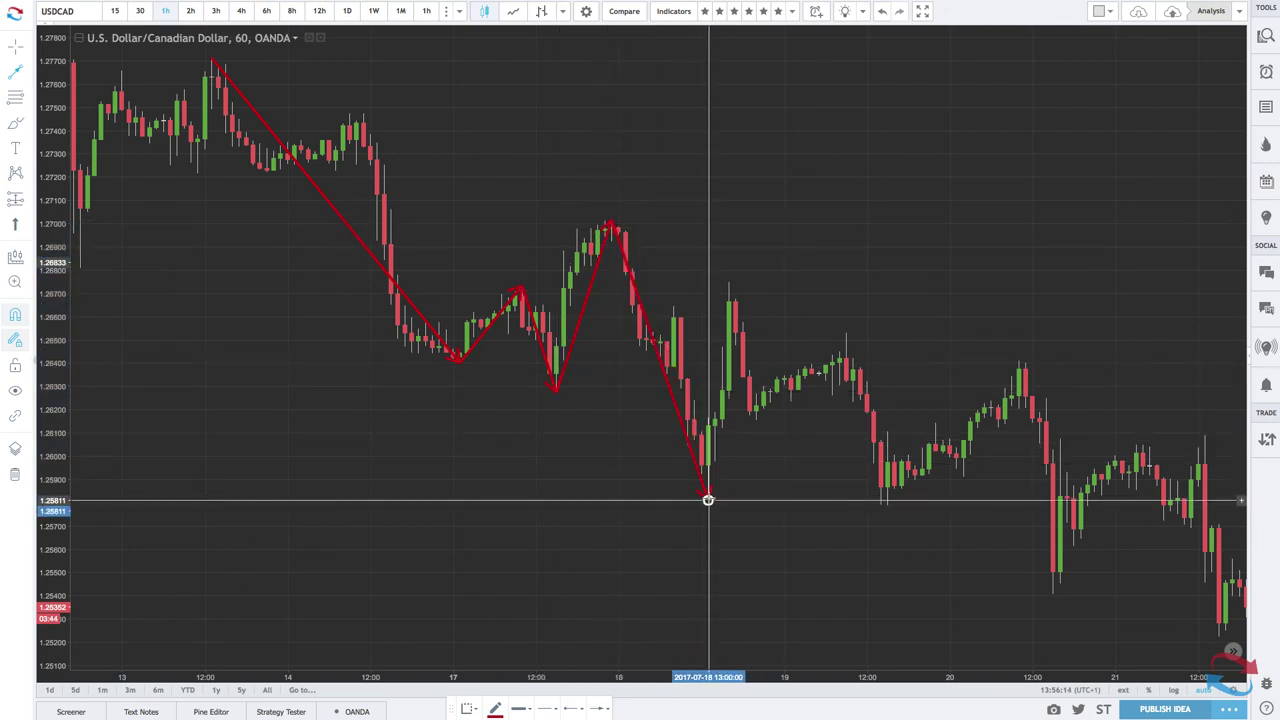
left_click(729, 281)
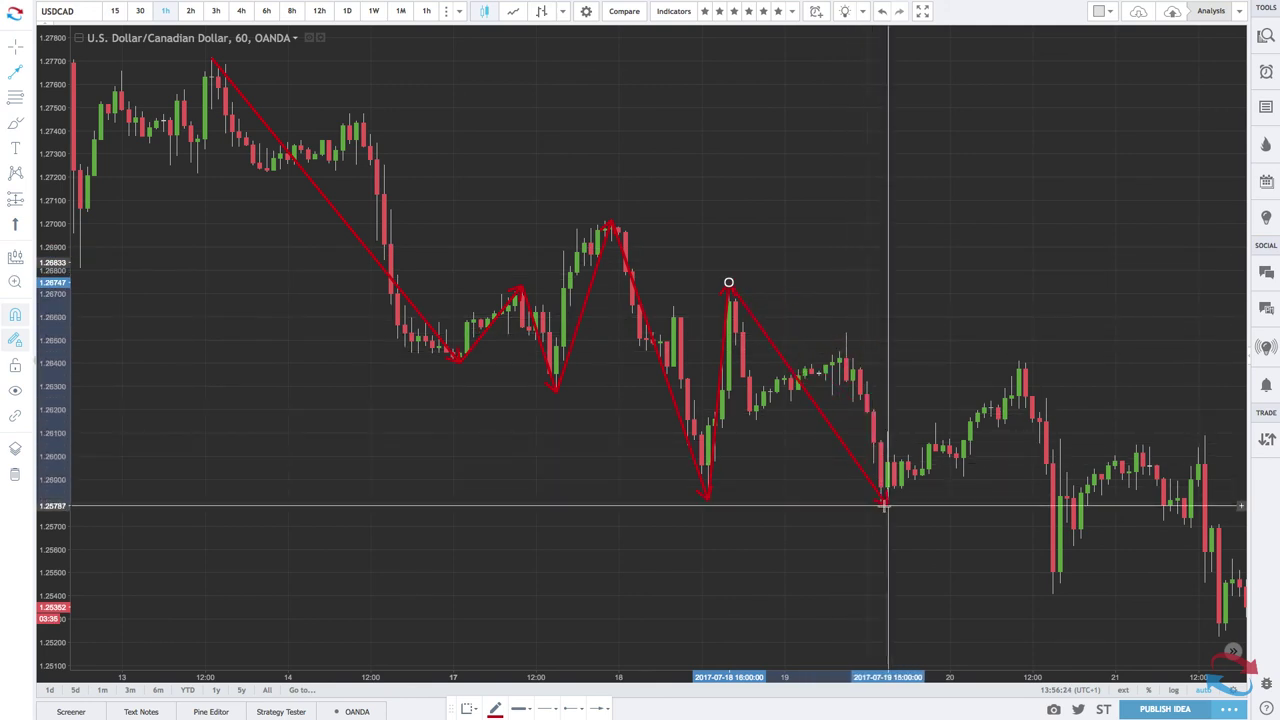
double_click(716, 495)
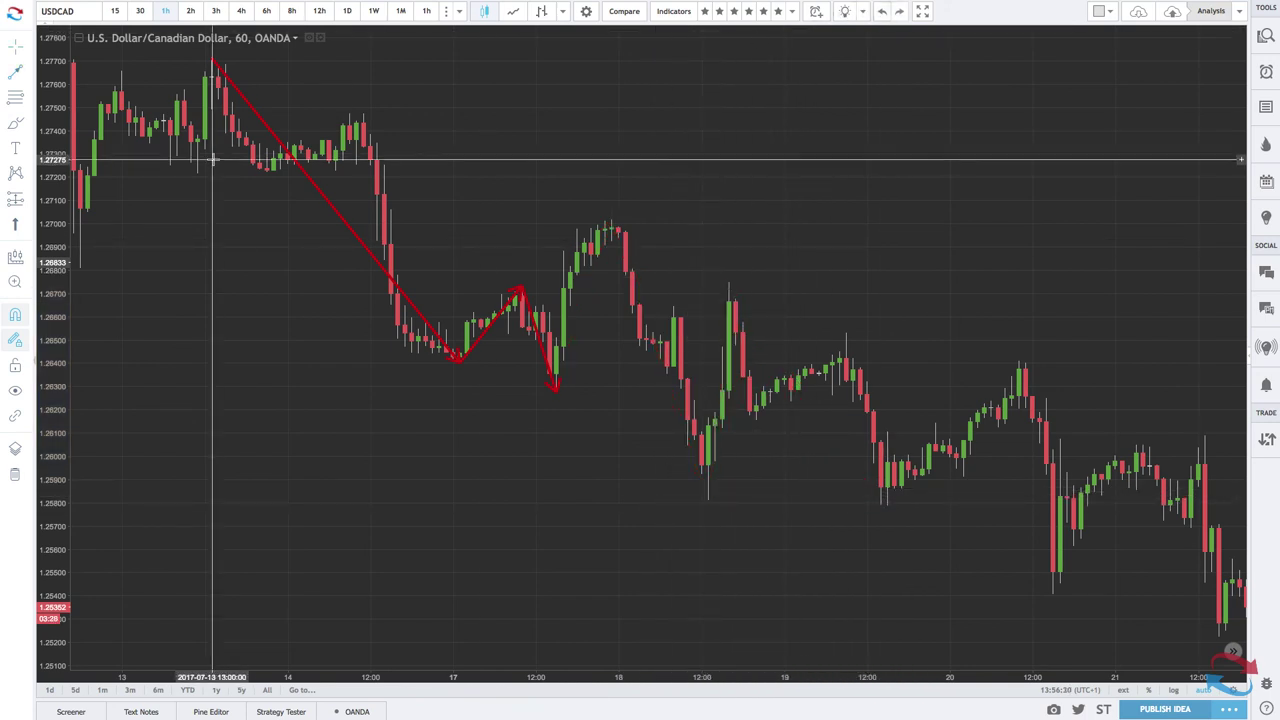
Draw horizontal rays from the lows at 1.25811 on 18 July, 1.25407 on 20 July and 1.26807 on 12 July
left_click(31, 71)
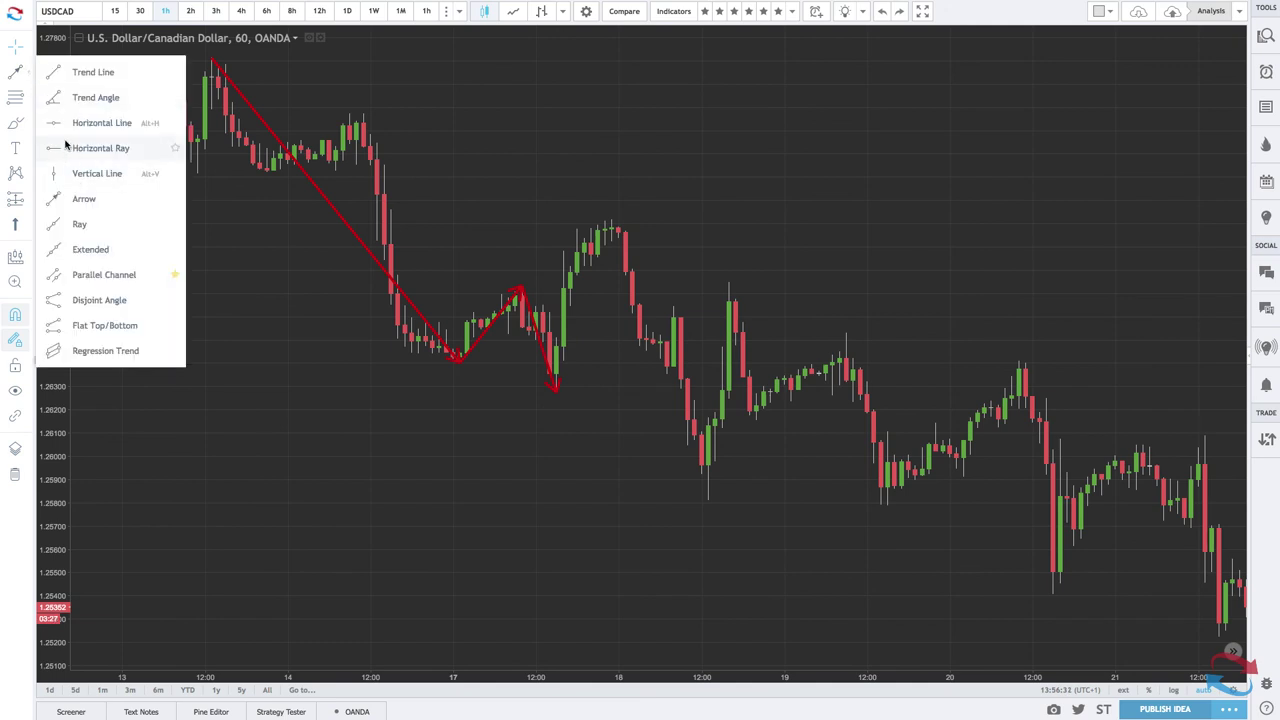
left_click(66, 147)
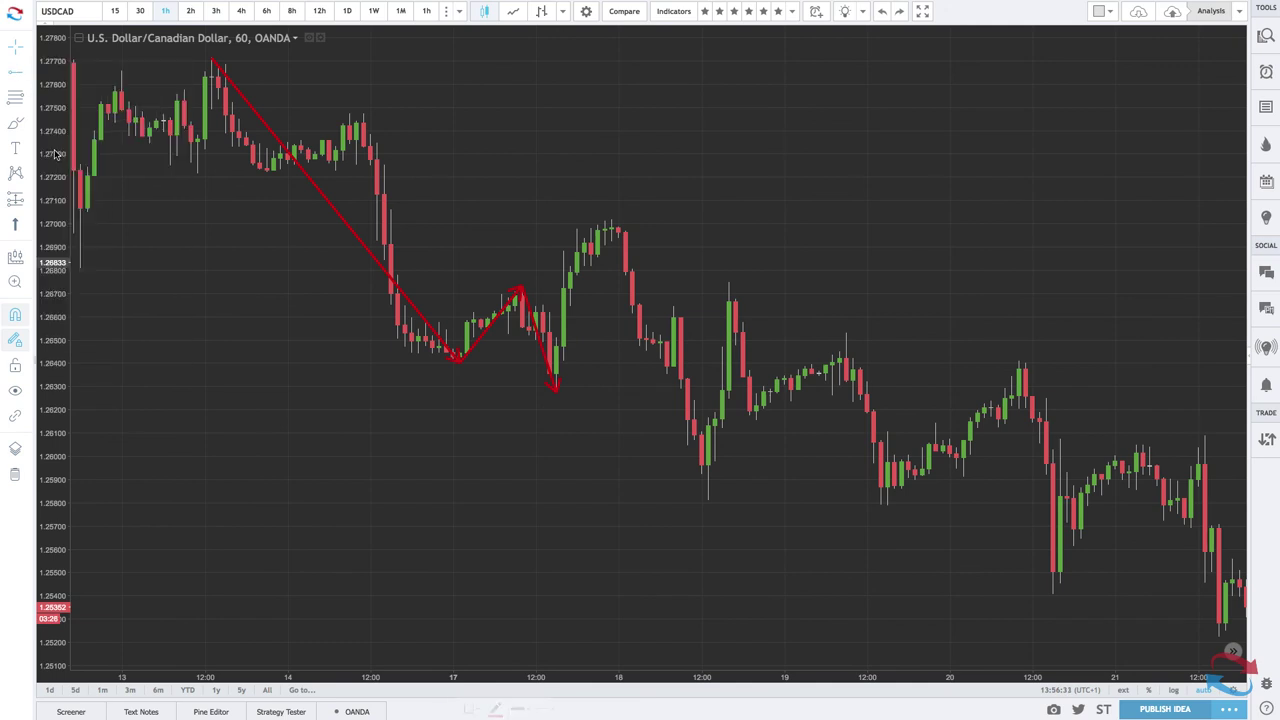
left_click(707, 500)
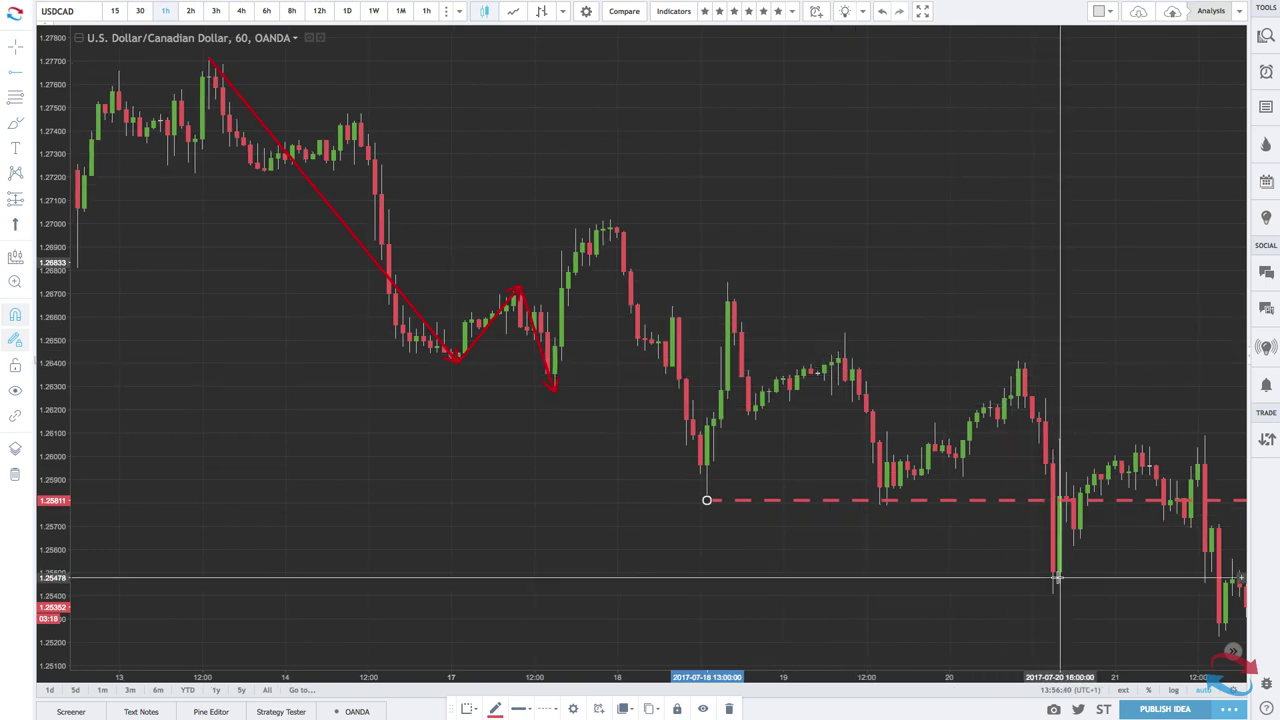
scroll(1045, 560, "up", 1)
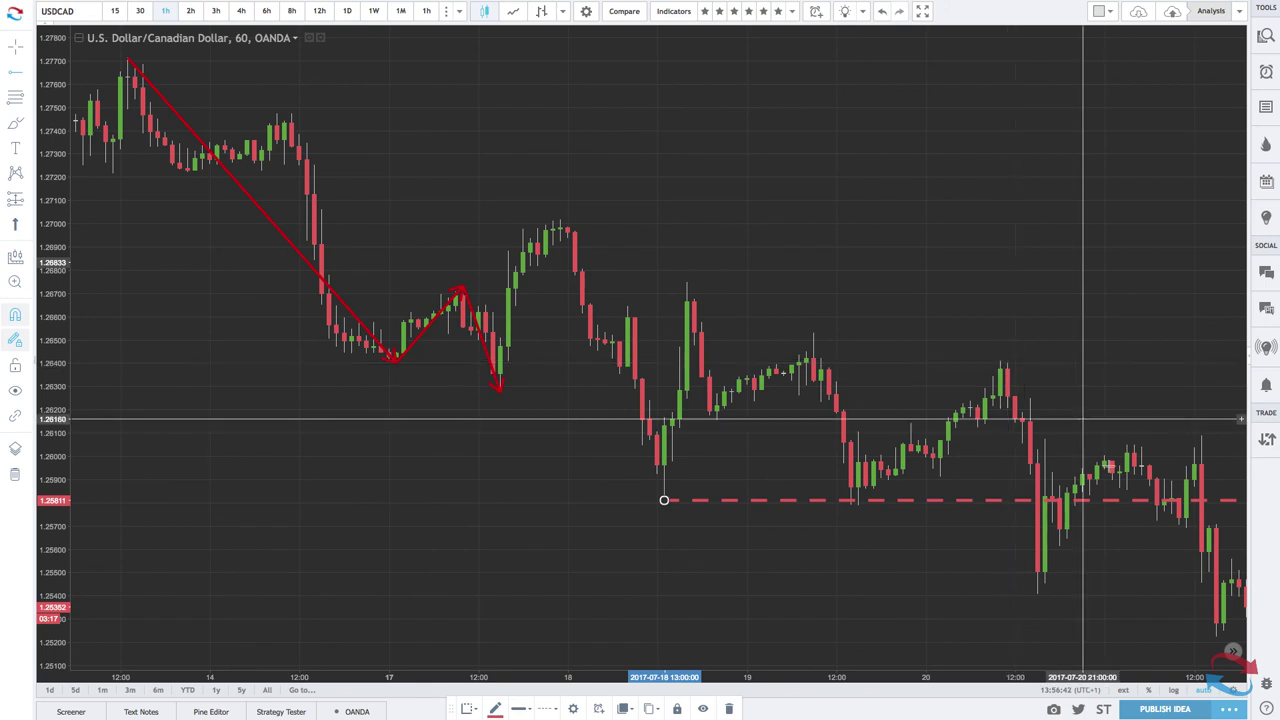
left_click(1038, 590)
scroll(1010, 330, "left", 2)
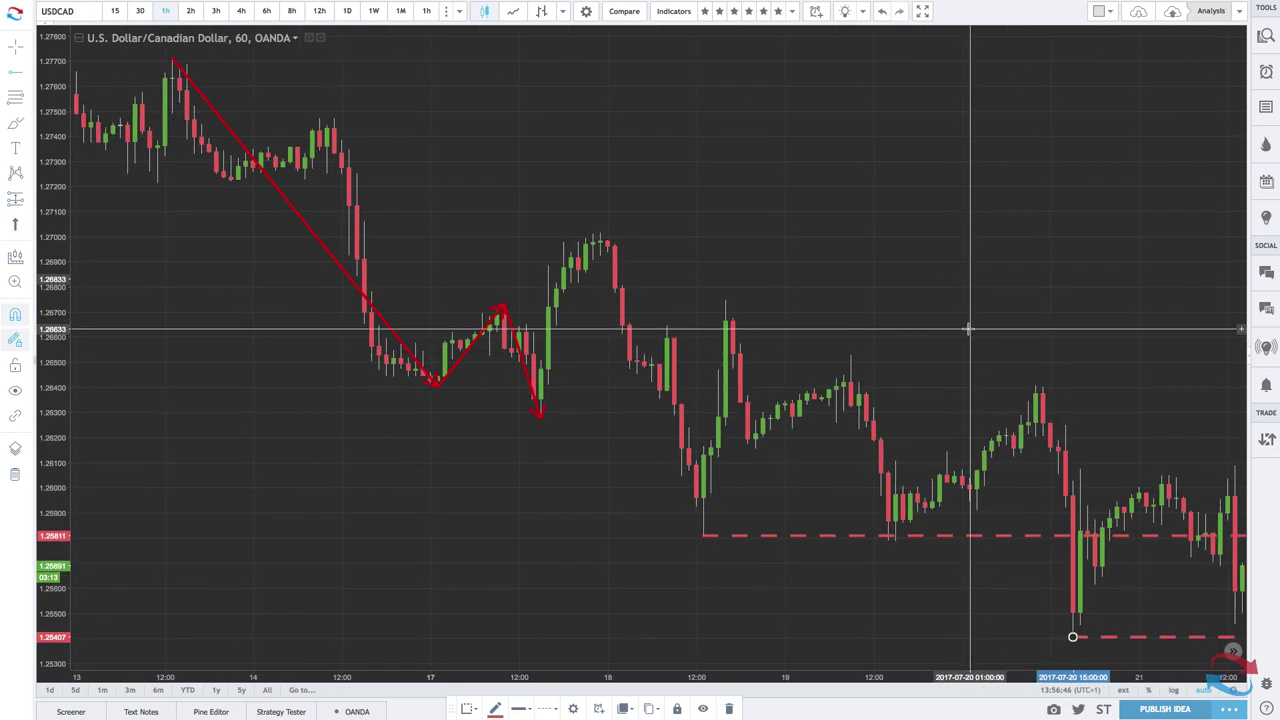
scroll(173, 175, "left", 3)
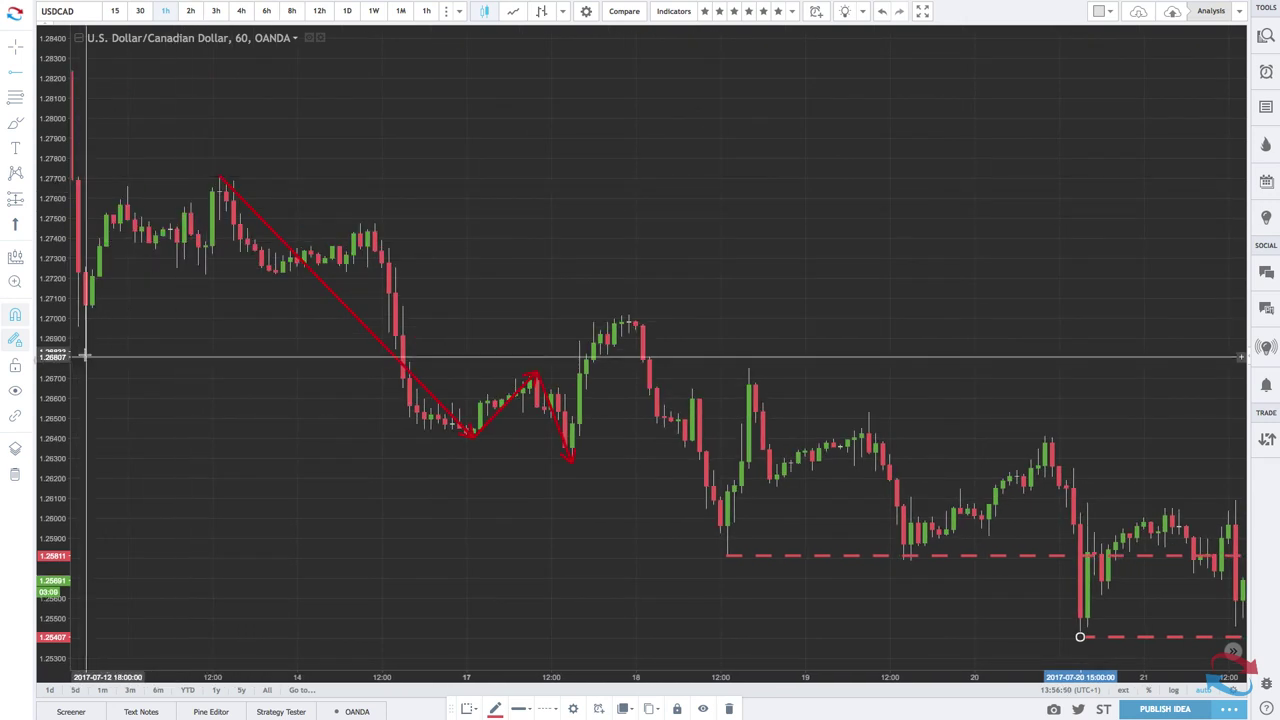
left_click(85, 357)
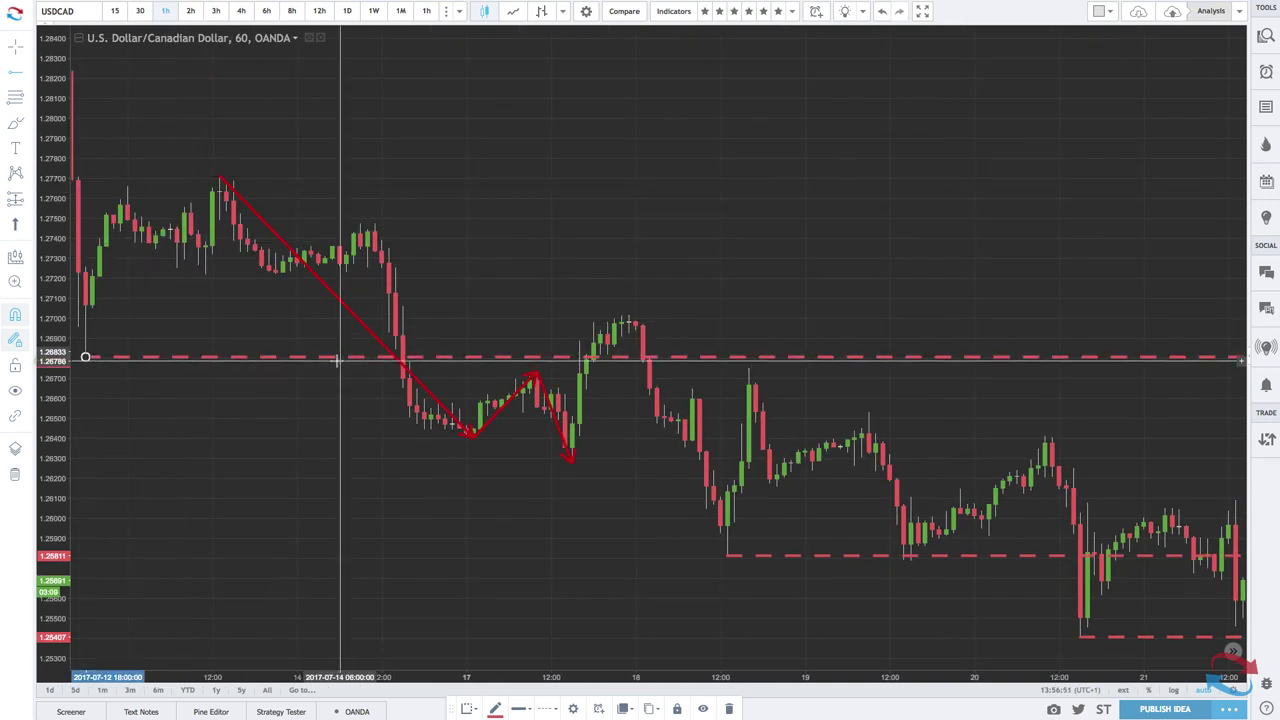
Remove all drawing tools from the USDCAD chart and redraw the horizontal ray from the 12 July low at 1.26807
right_click(580, 181)
mouse_move(606, 524)
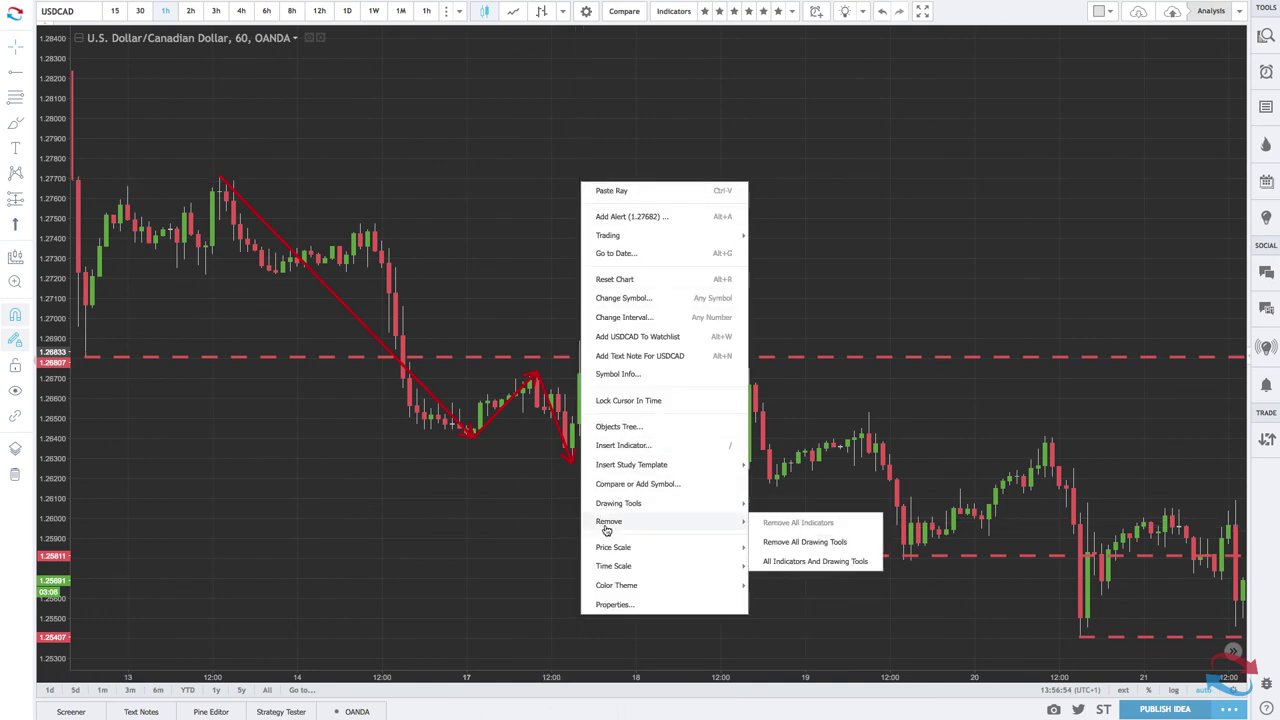
left_click(803, 542)
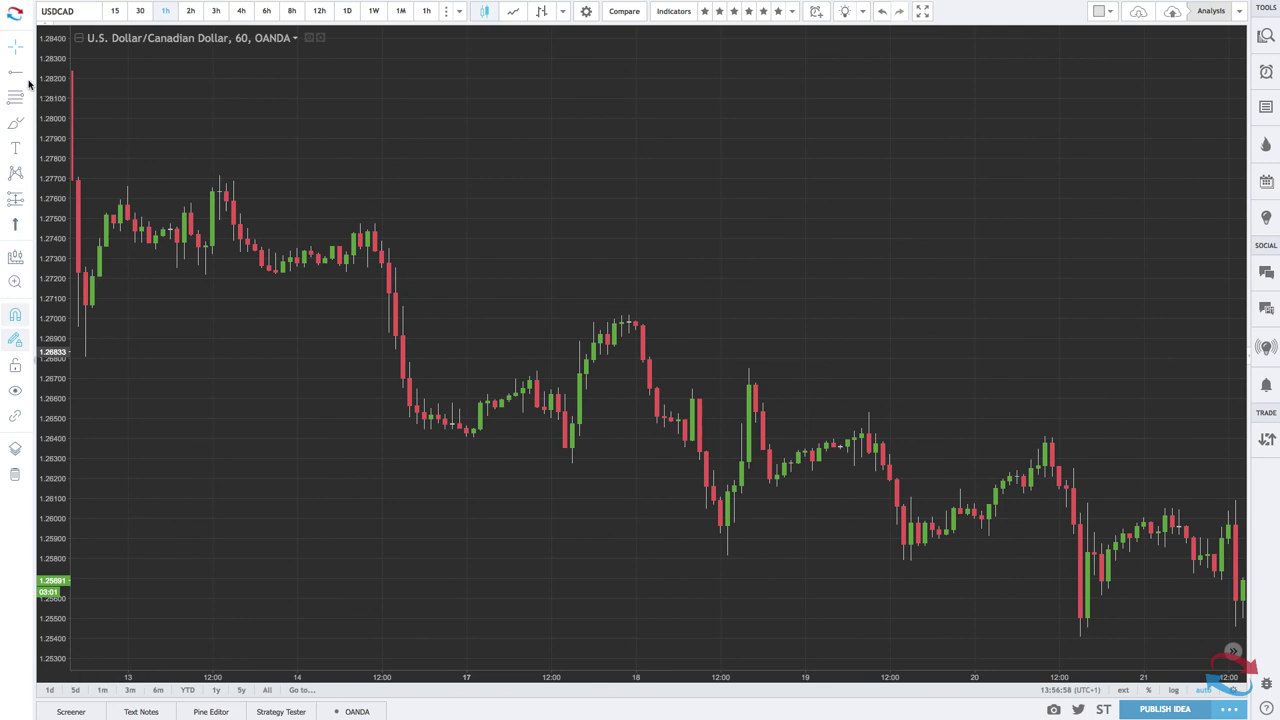
left_click(87, 340)
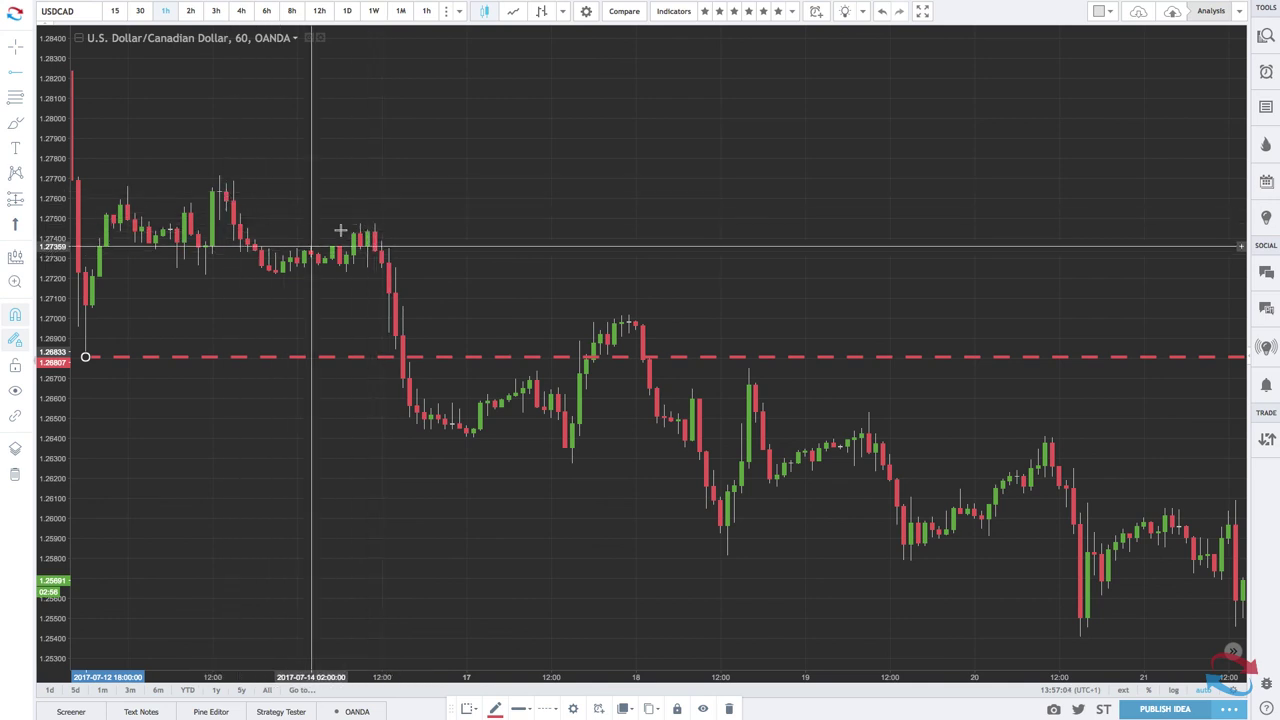
Draw a parallel channel from the 13 July high at 1.27713 through 1.27473 on 14 July, with its lower line at 1.27632
left_click(28, 78)
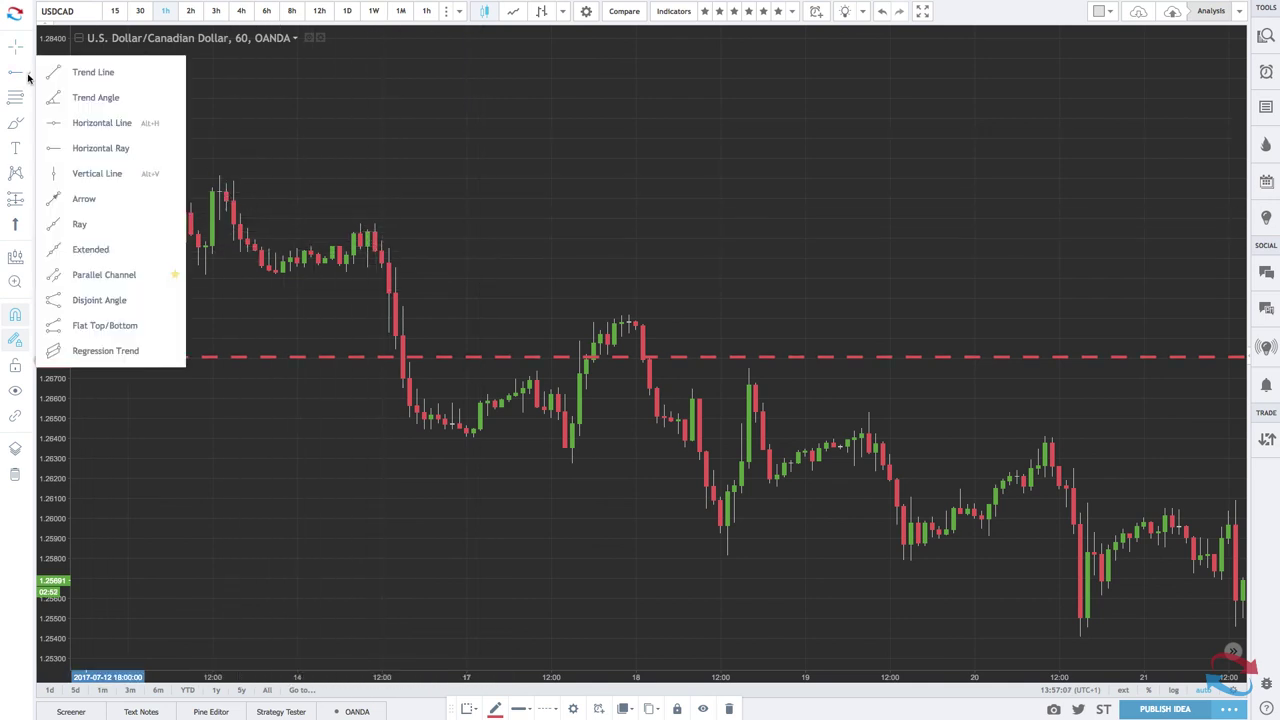
left_click(102, 277)
left_click(85, 357)
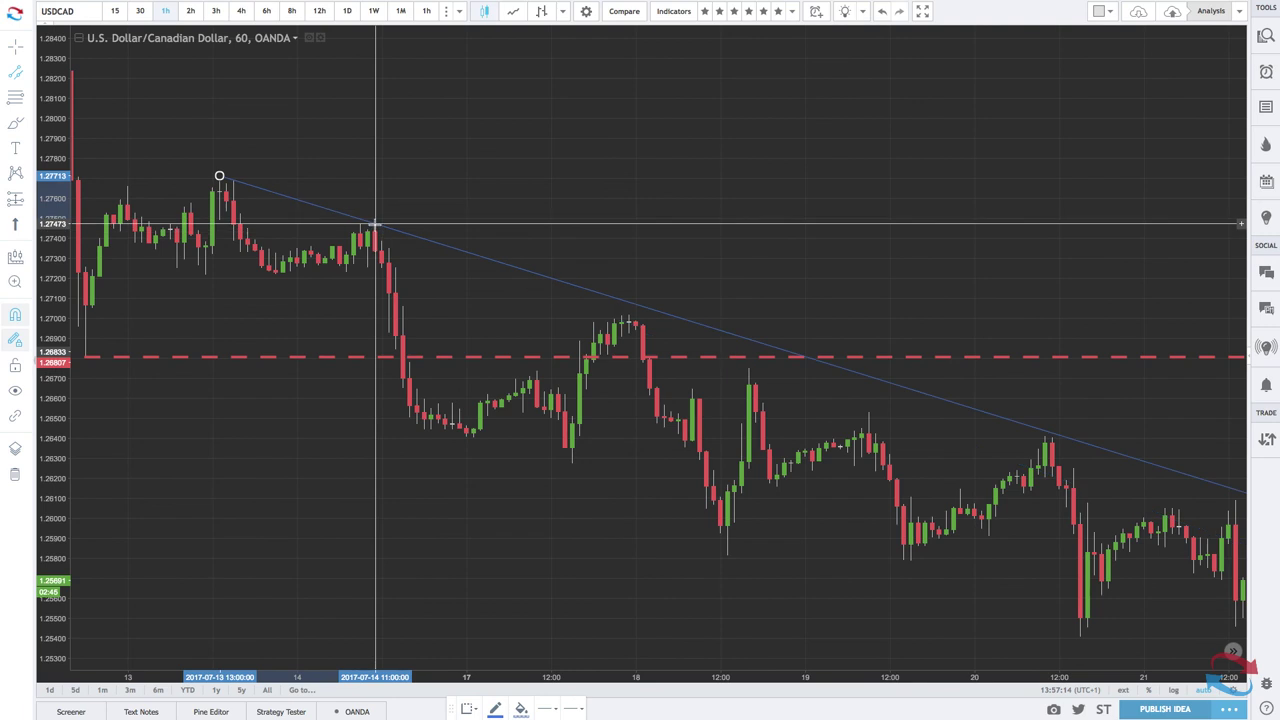
left_click(375, 224)
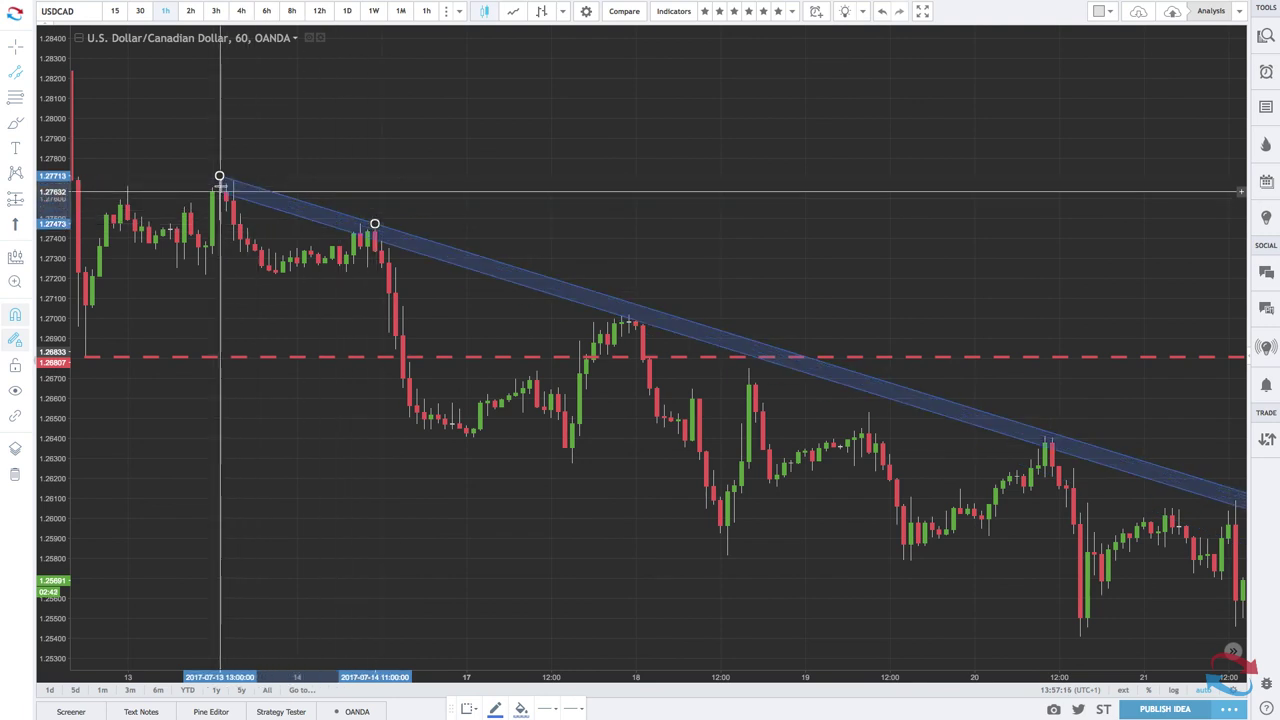
left_click(220, 190)
scroll(277, 200, "up", 3)
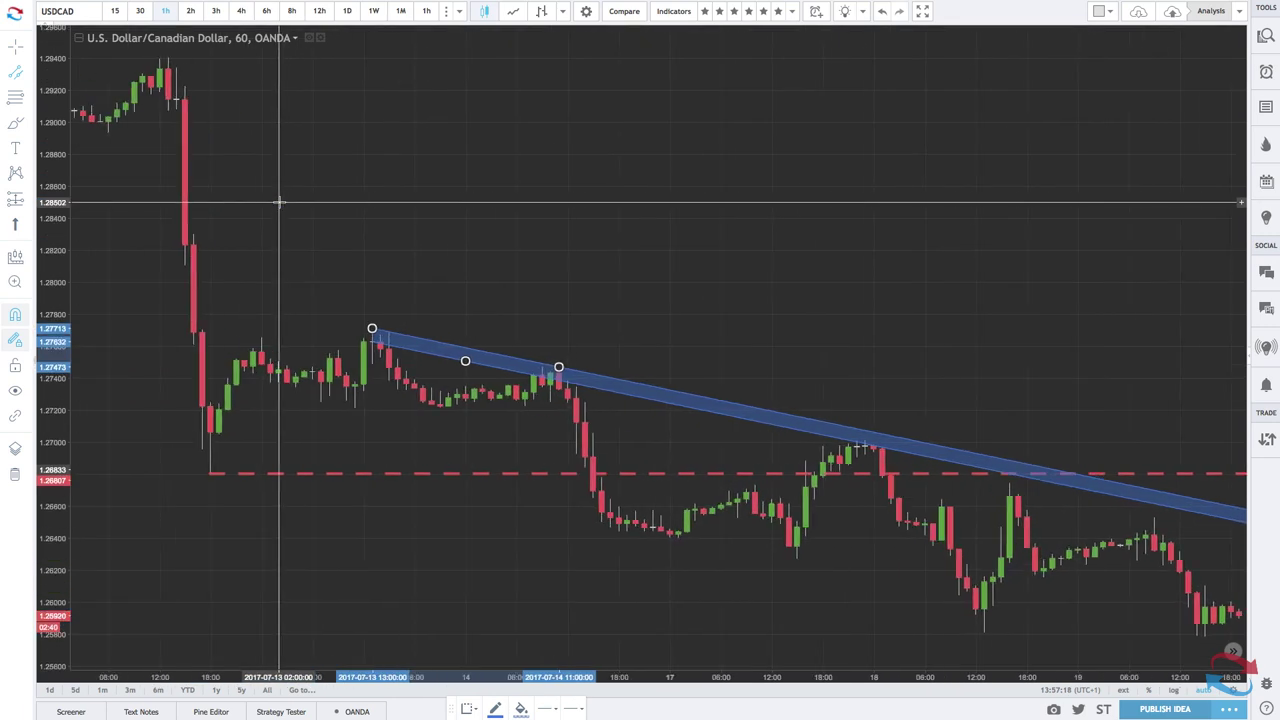
Examine how the narrow channel lines up with the swing highs between 13 and 18 July
scroll(277, 202, "left", 3)
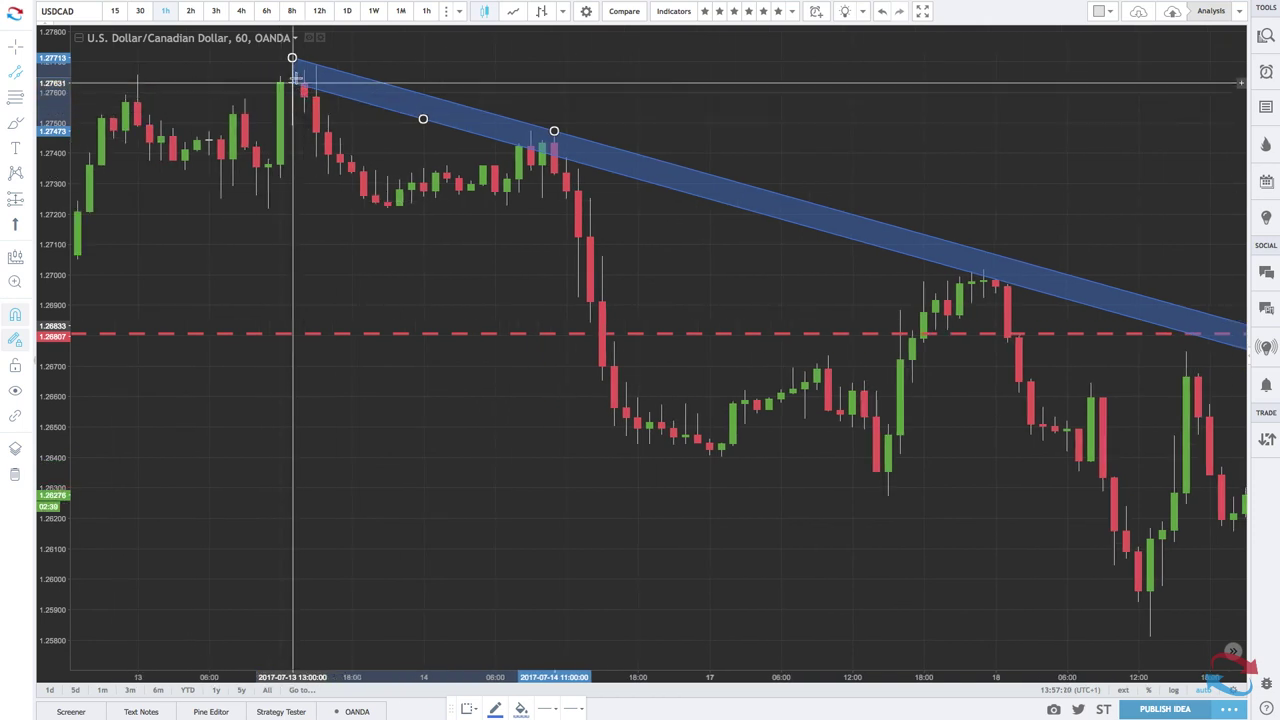
scroll(529, 220, "left", 2)
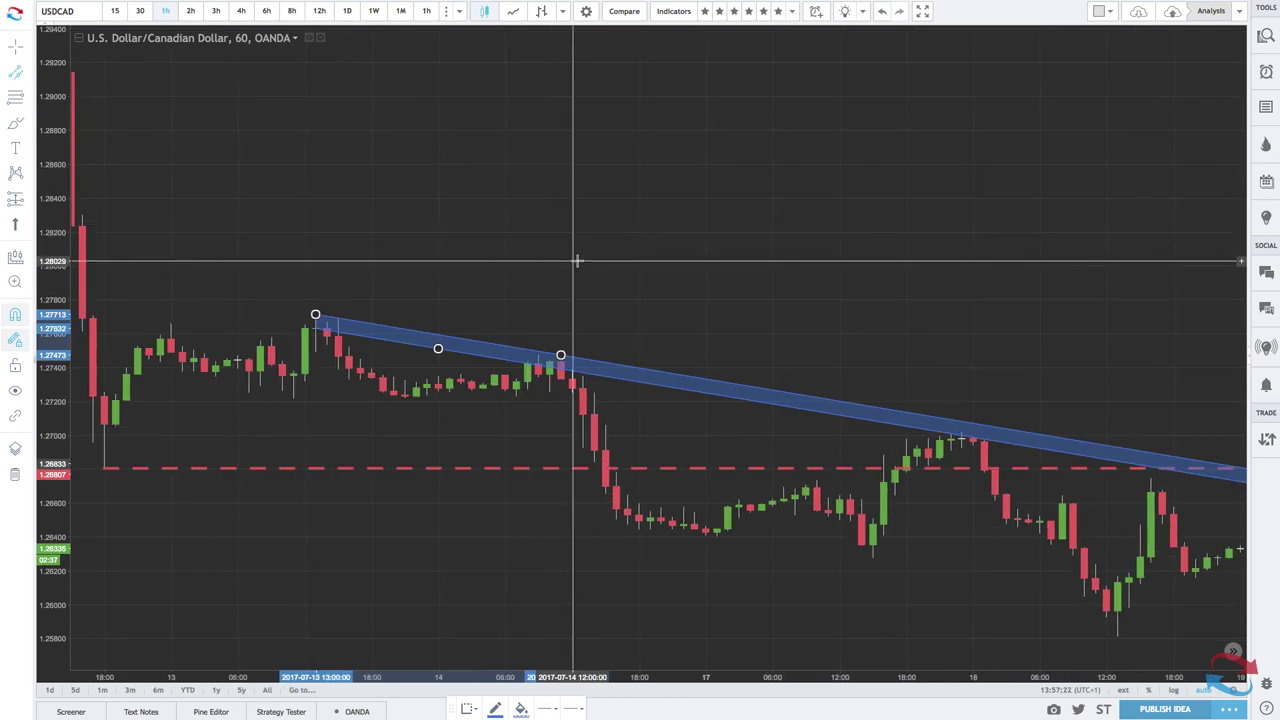
scroll(580, 261, "right", 2)
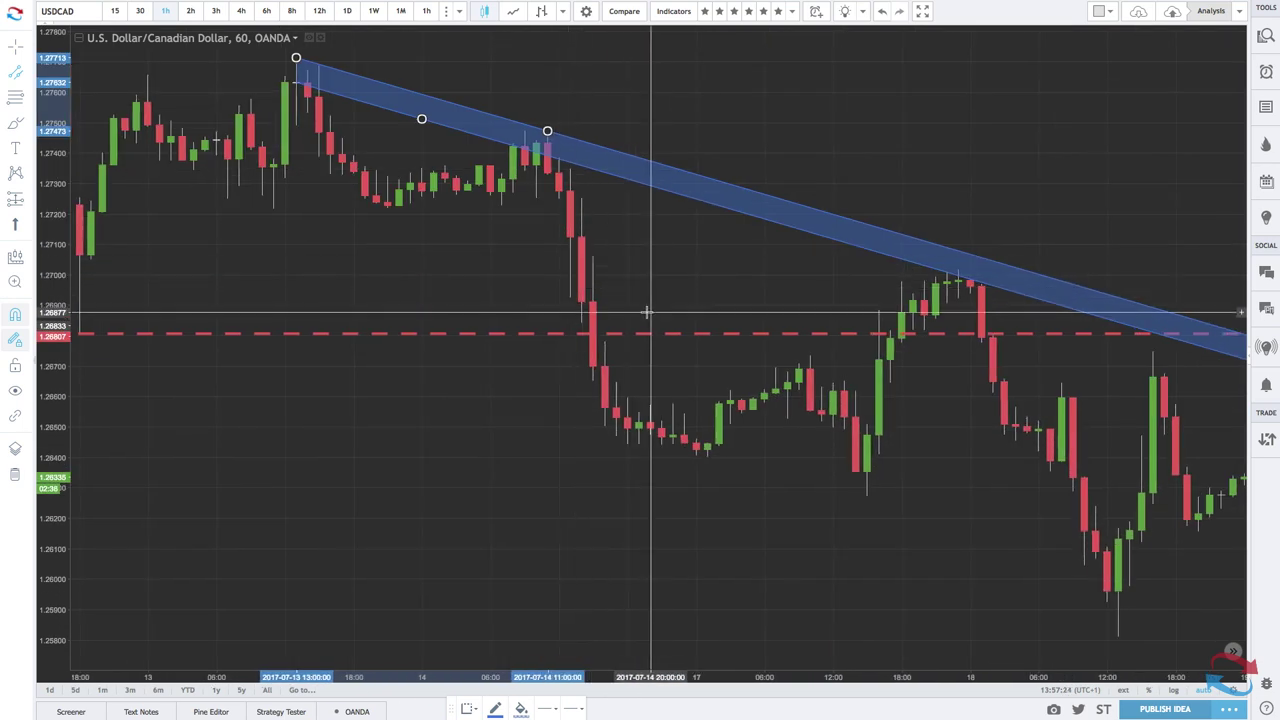
scroll(823, 420, "left", 2)
scroll(812, 418, "right", 3)
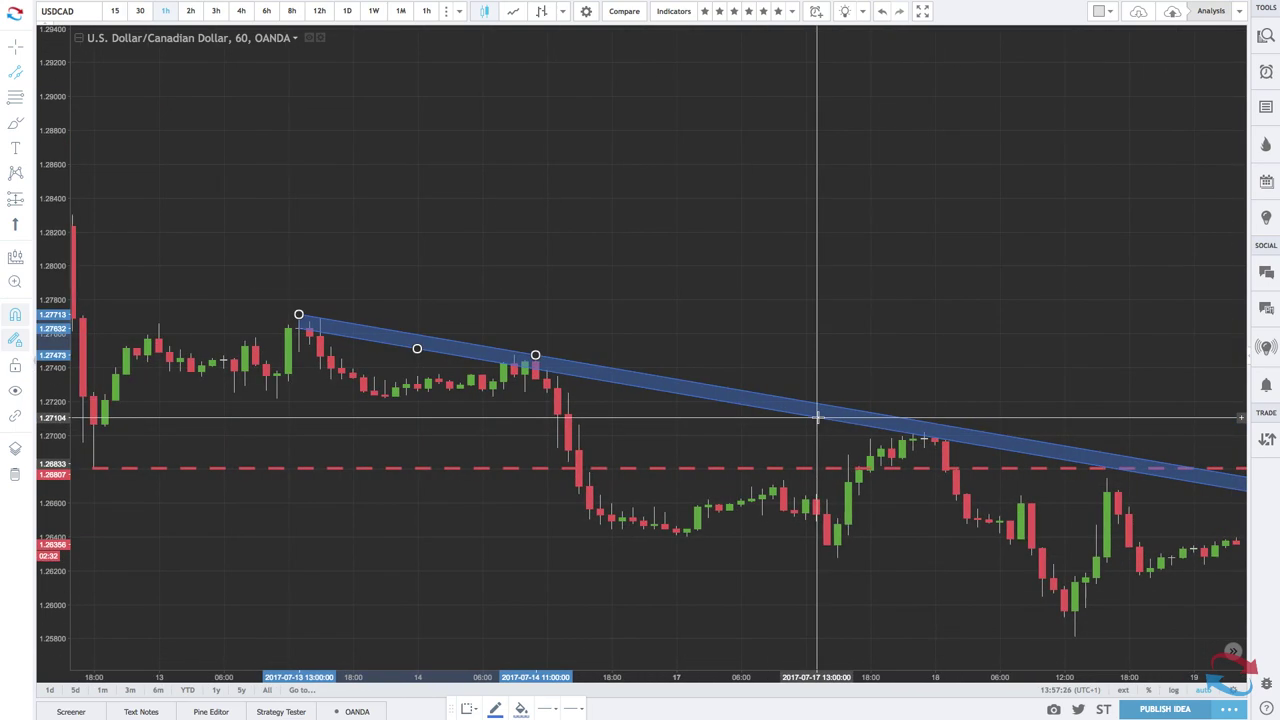
scroll(814, 418, "left", 2)
scroll(818, 418, "right", 3)
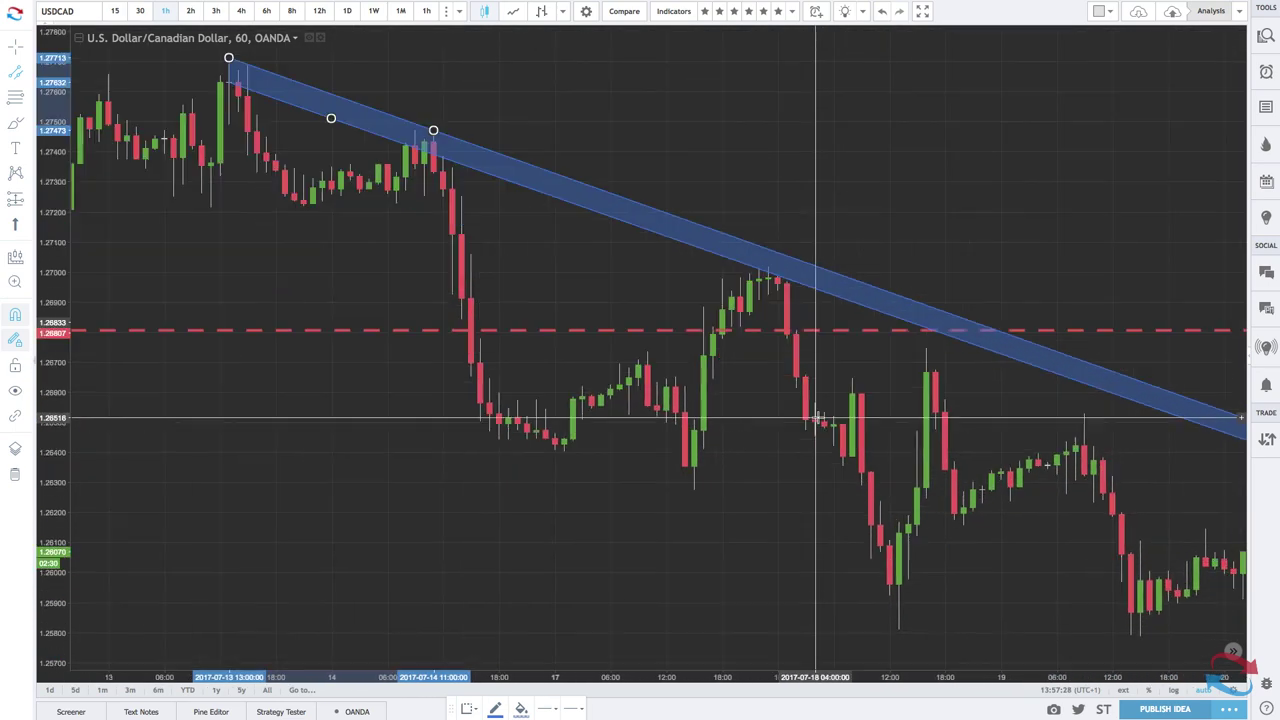
scroll(818, 418, "left", 1)
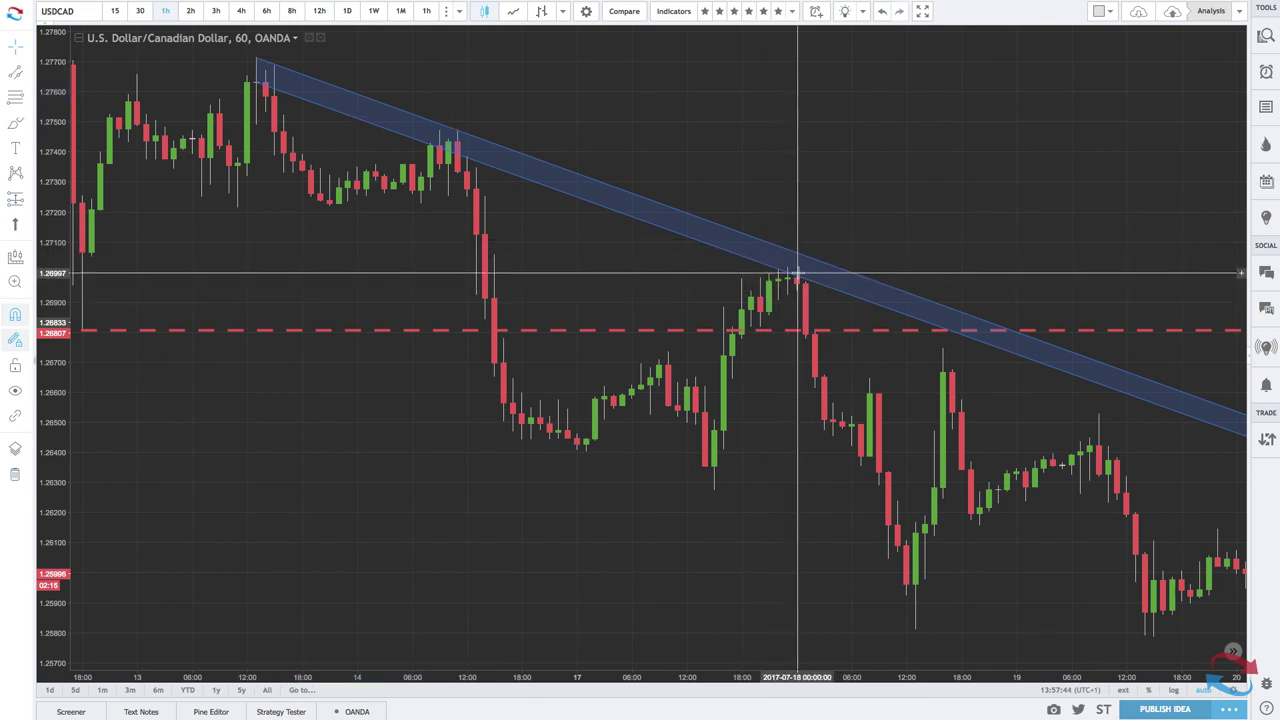
Follow the narrow channel forward to 28 July and review how price reacts at each touch
scroll(875, 430, "down", 1)
scroll(877, 431, "down", 2)
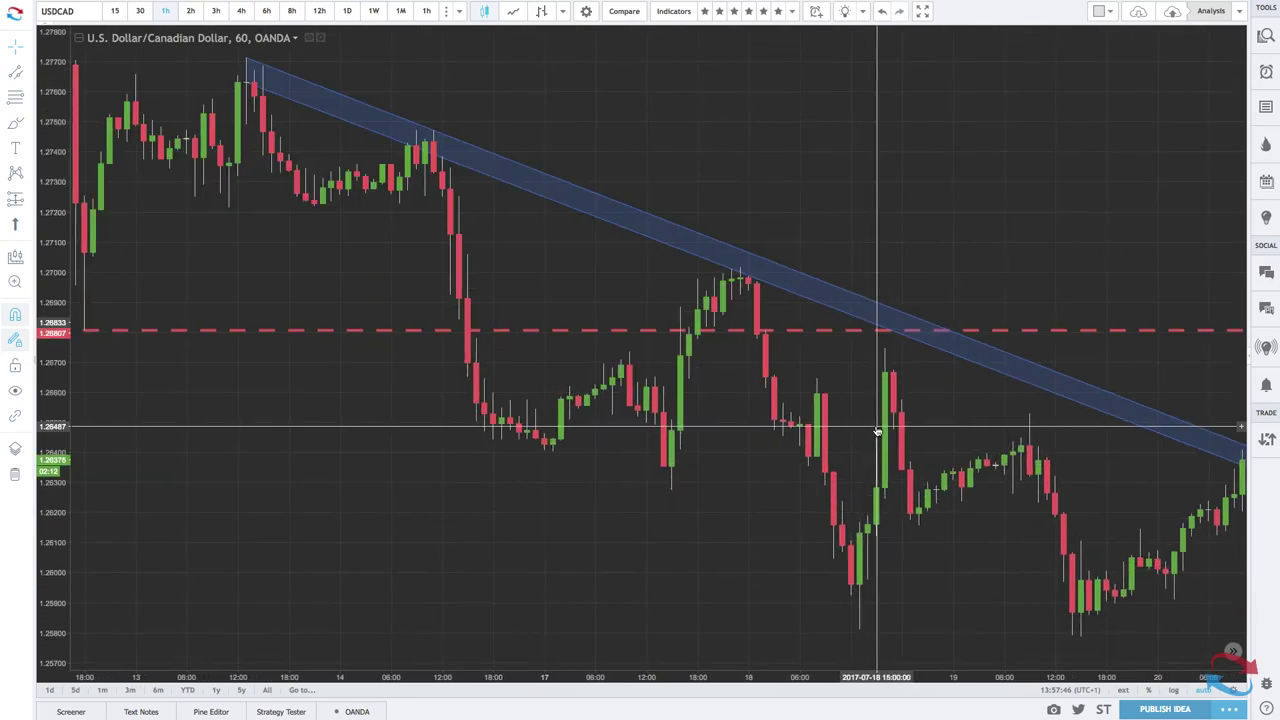
scroll(877, 431, "down", 1)
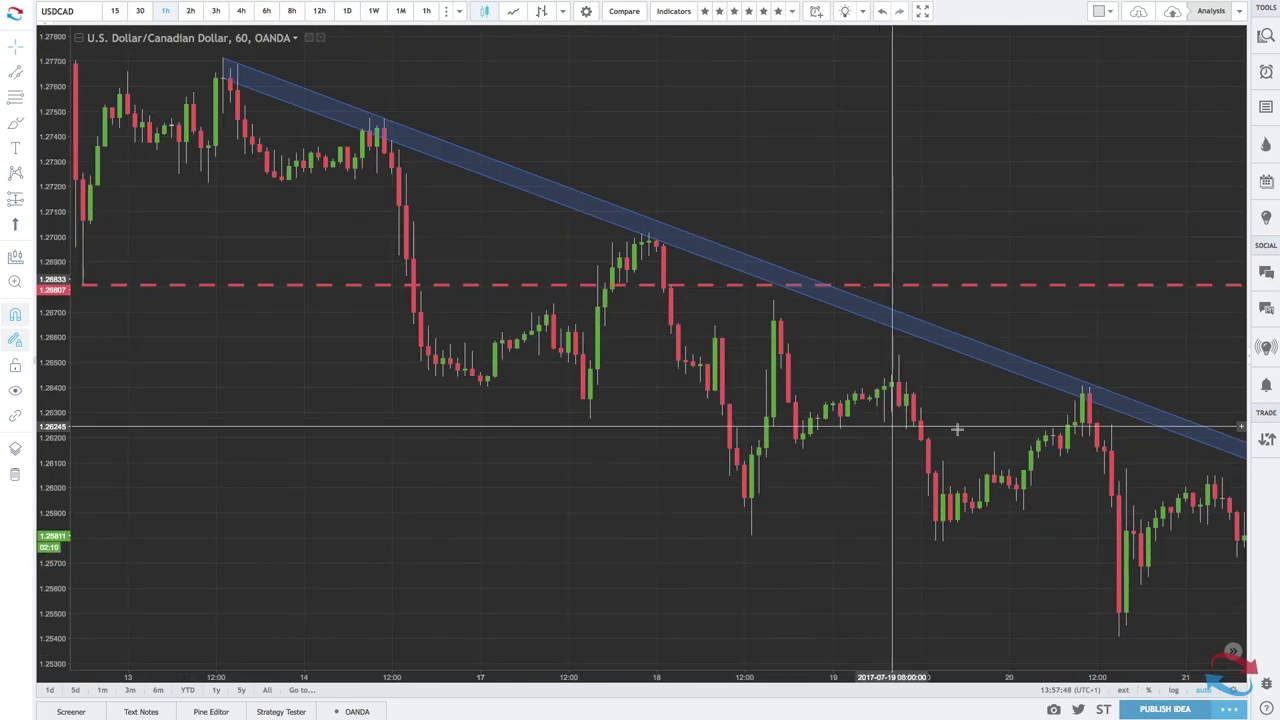
scroll(1087, 395, "down", 1)
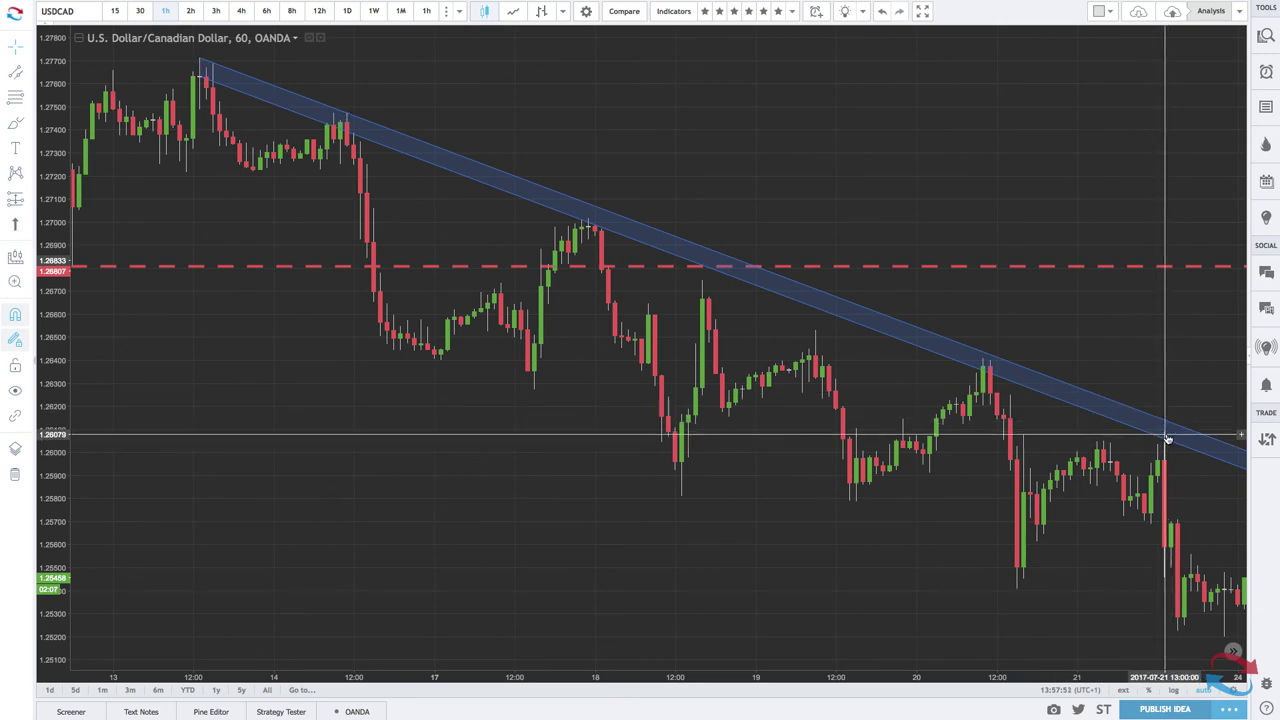
scroll(1167, 438, "down", 3)
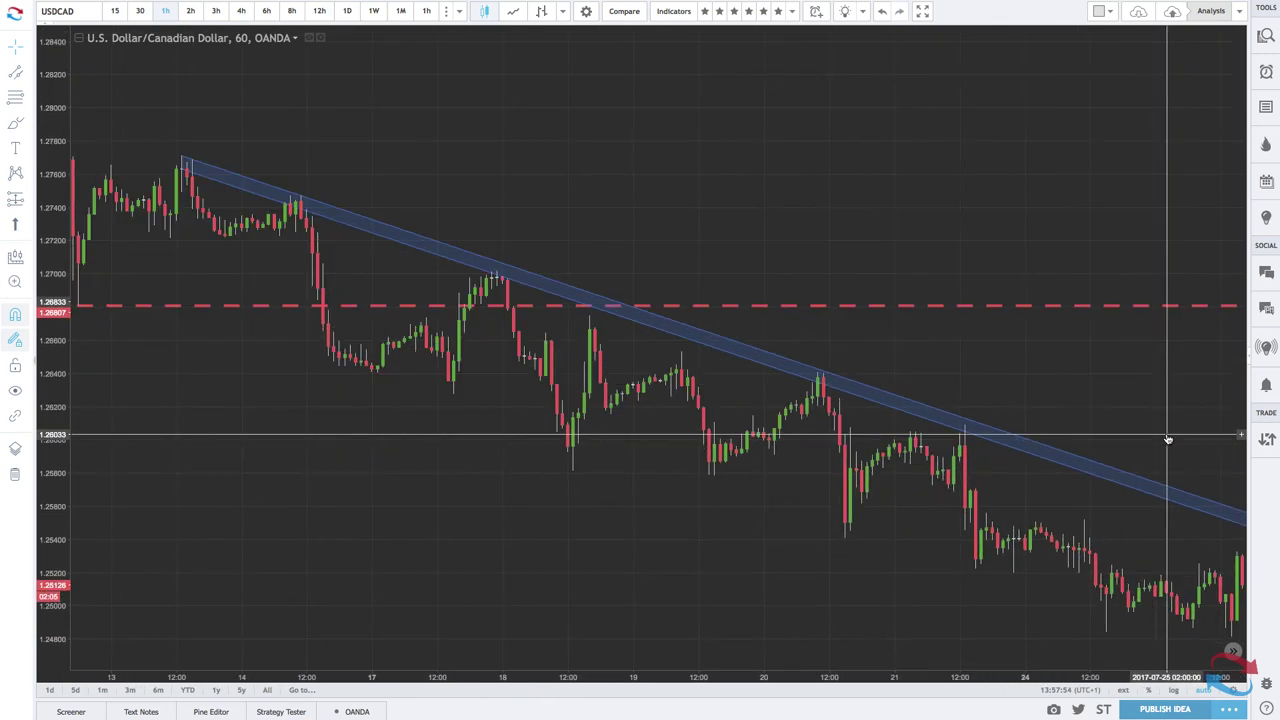
scroll(1167, 438, "down", 4)
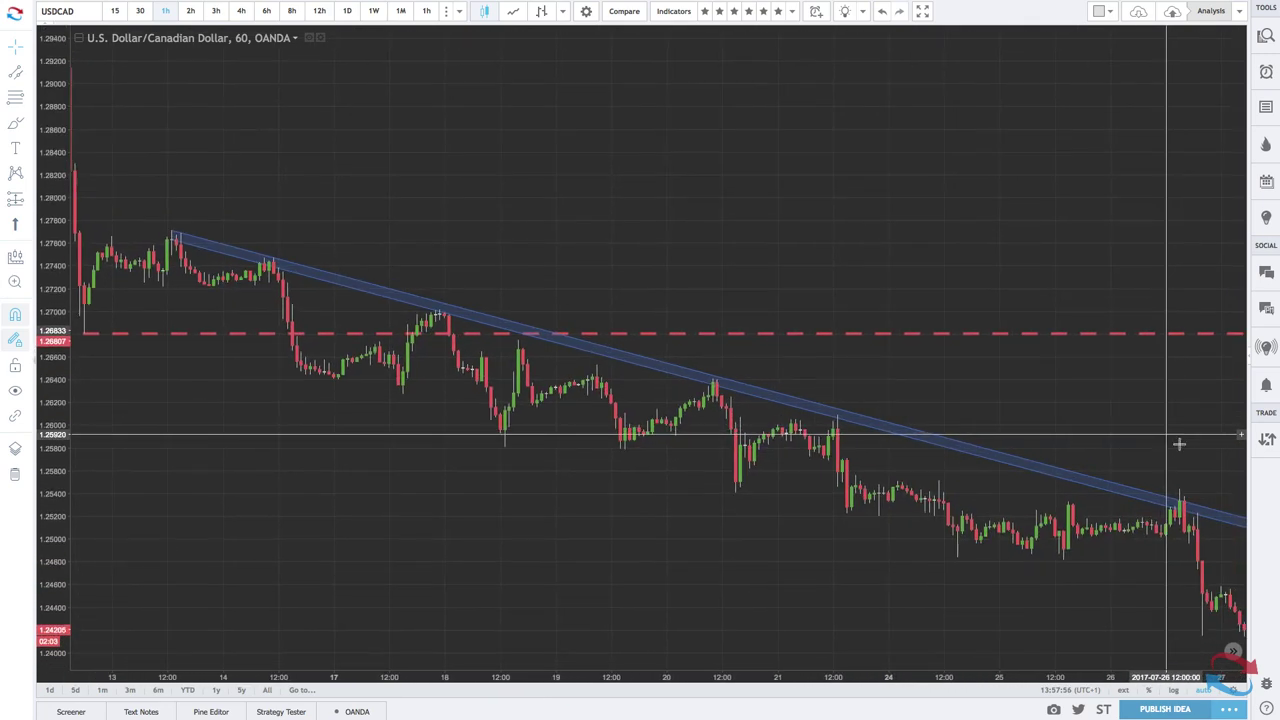
scroll(1180, 500, "down", 4)
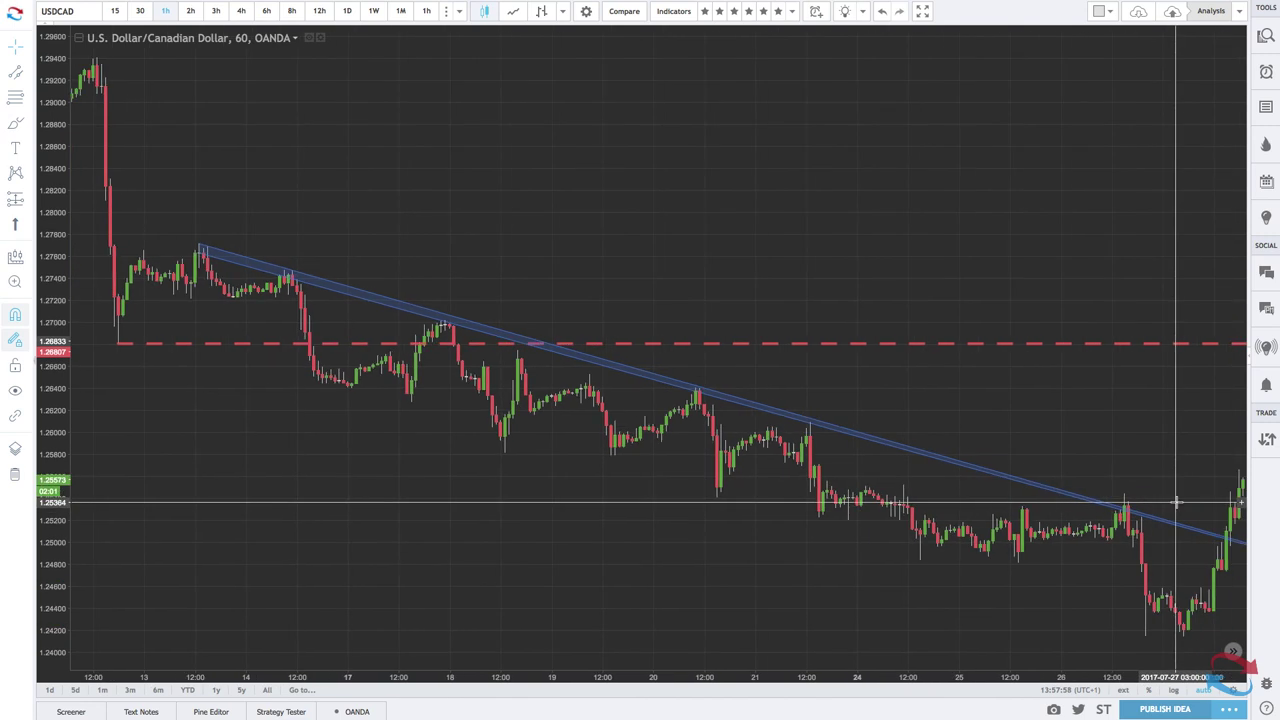
scroll(1222, 536, "right", 5)
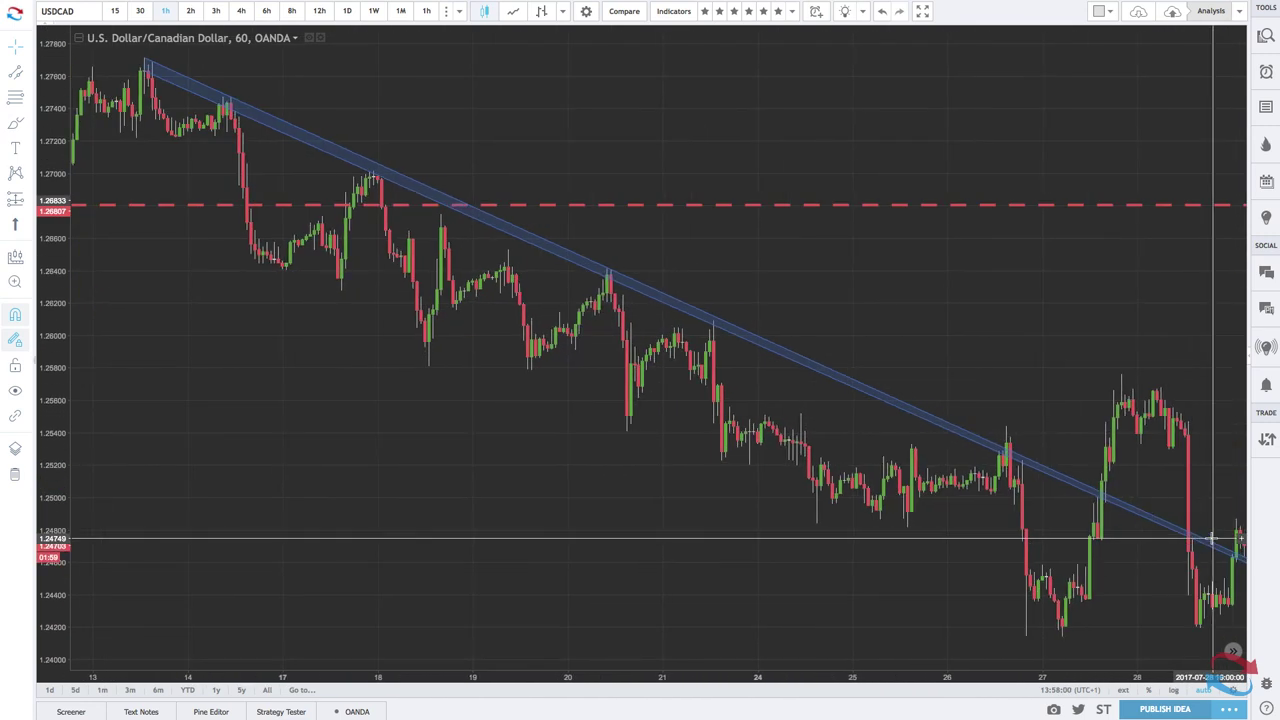
scroll(1172, 542, "up", 4)
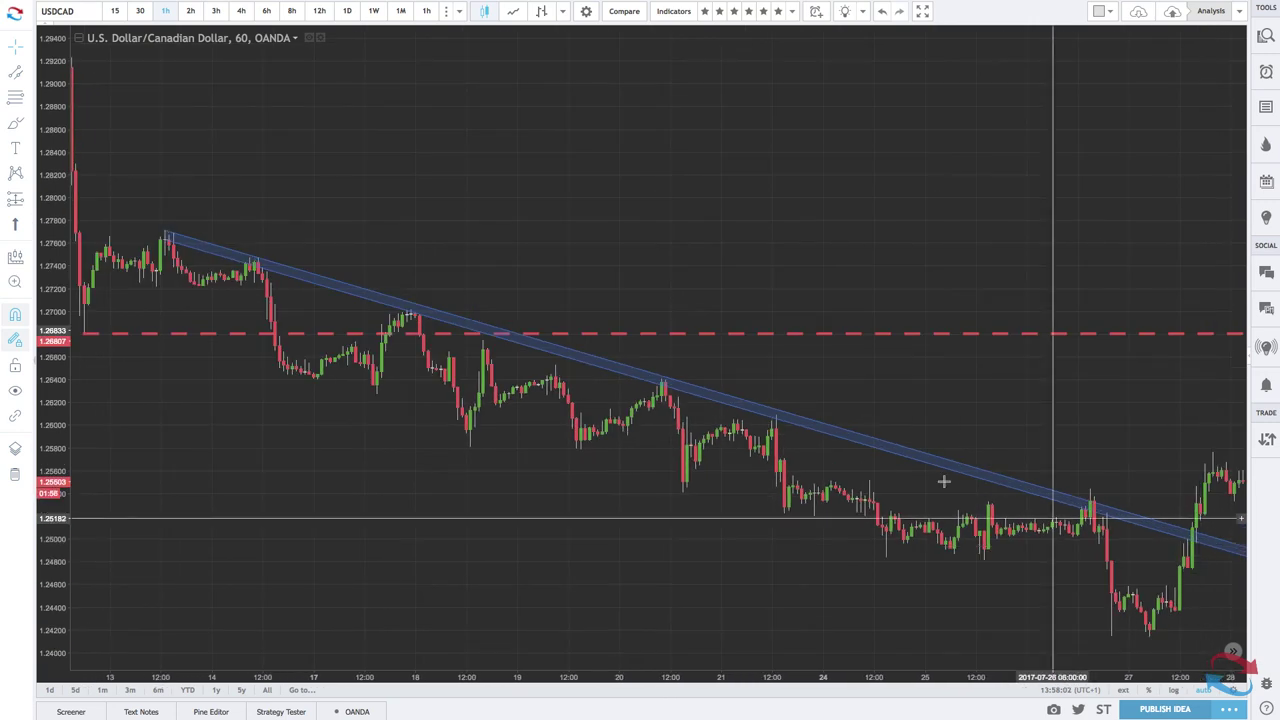
scroll(588, 323, "left", 5)
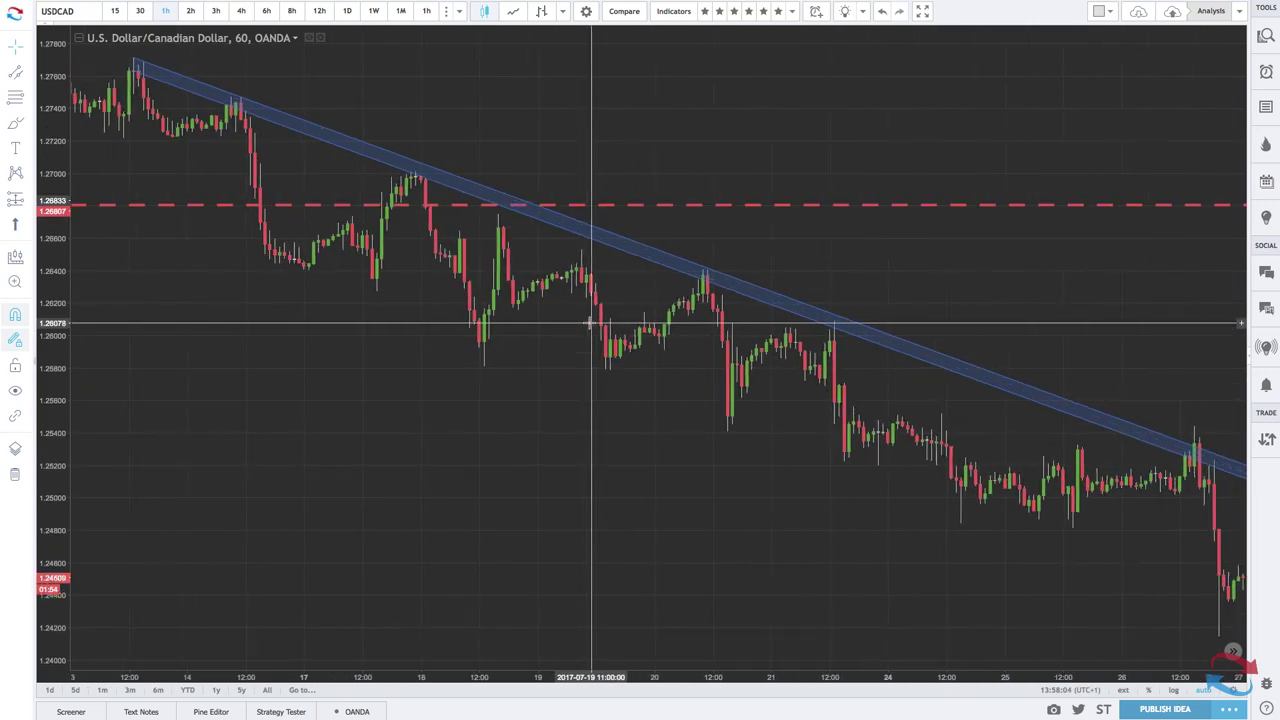
scroll(588, 323, "right", 2)
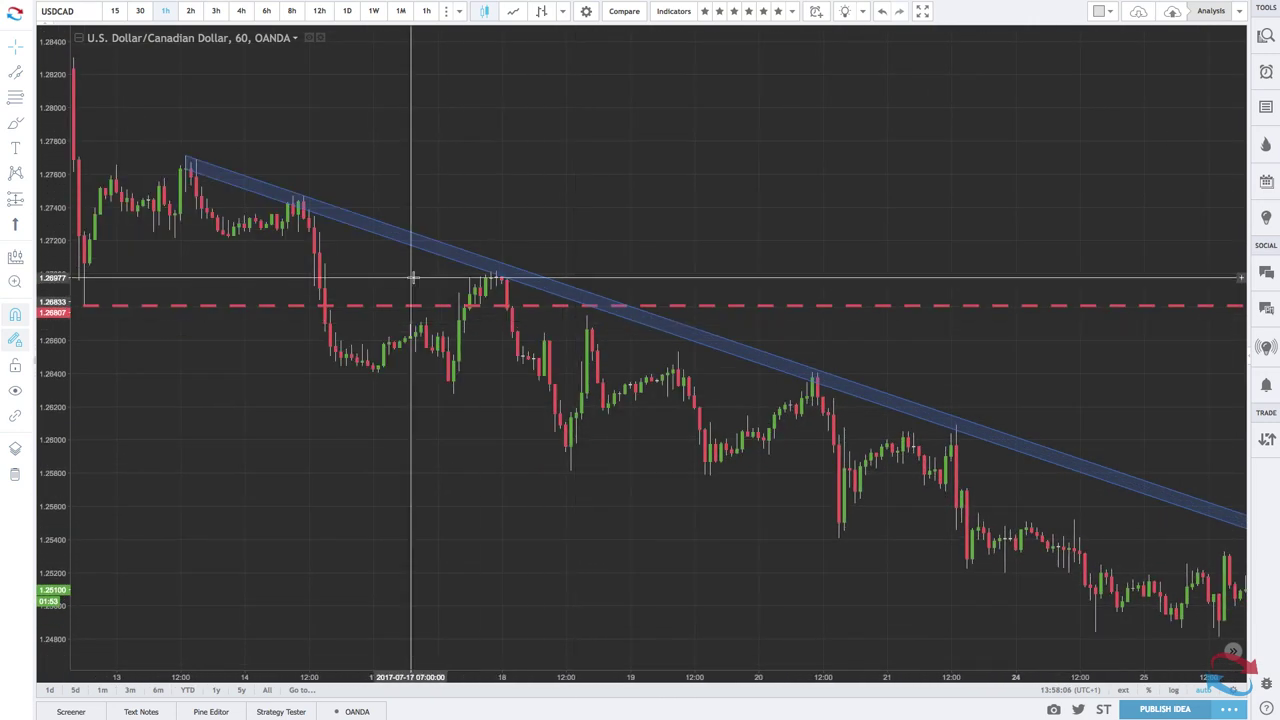
Replace the narrow channel with one from the 13 July high at 1.27713 through 1.27473 on 14 July, its lower line on the 17 July low
left_click(343, 228)
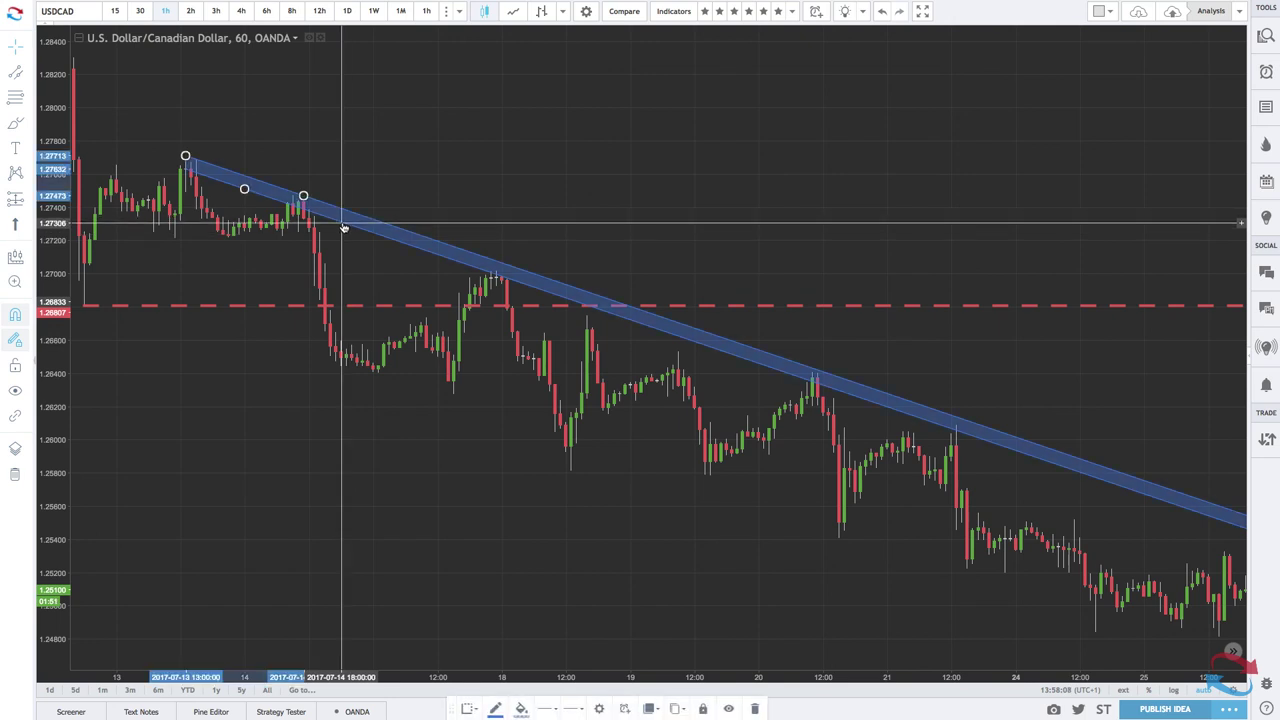
key("Delete")
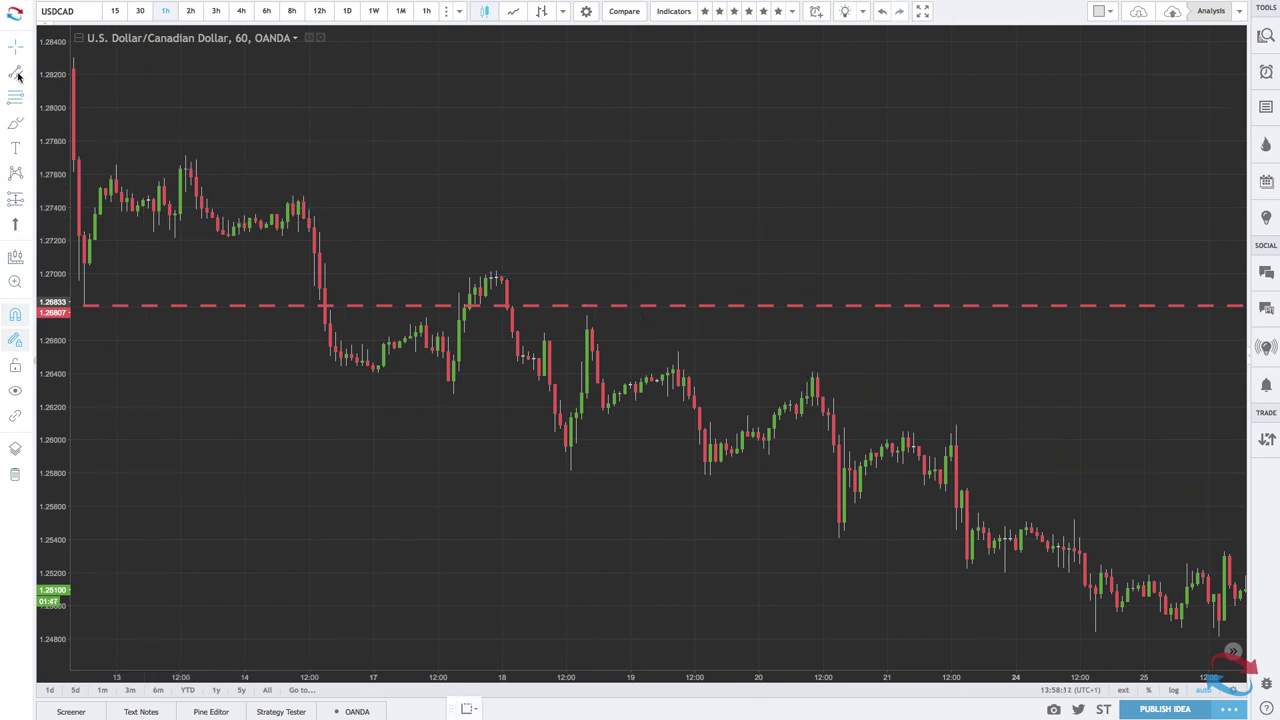
left_click(185, 155)
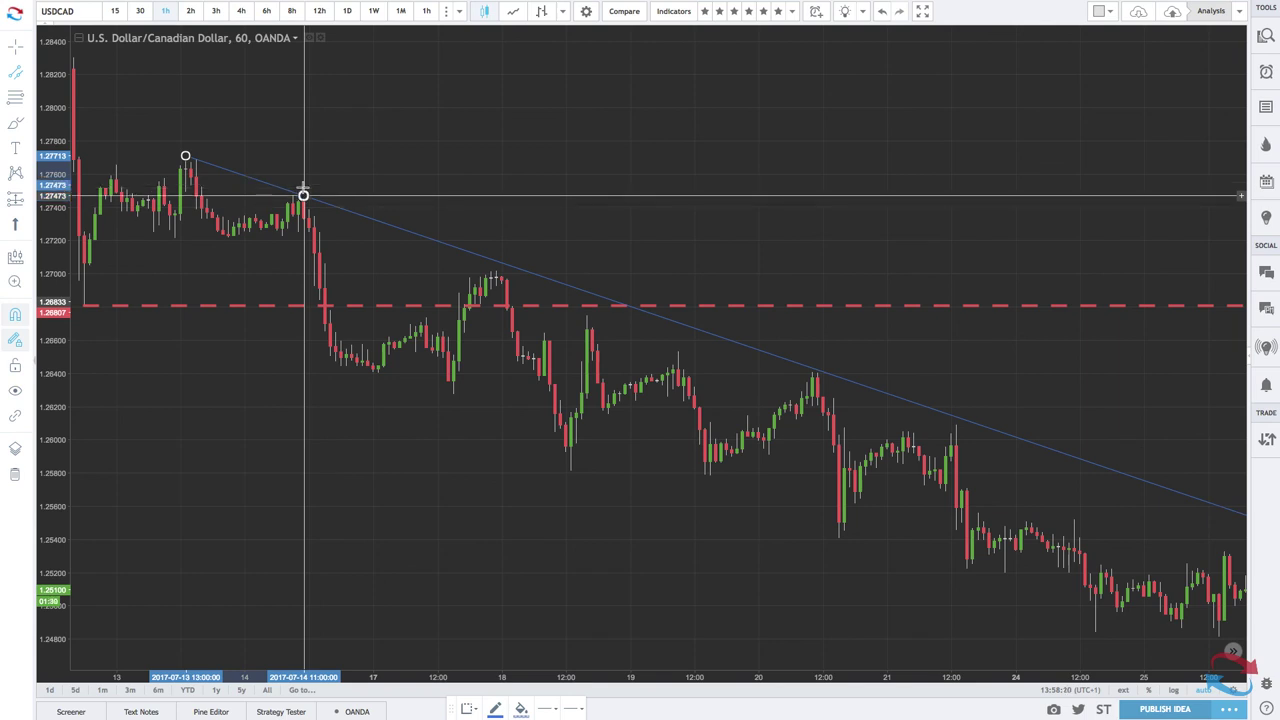
left_click(303, 195)
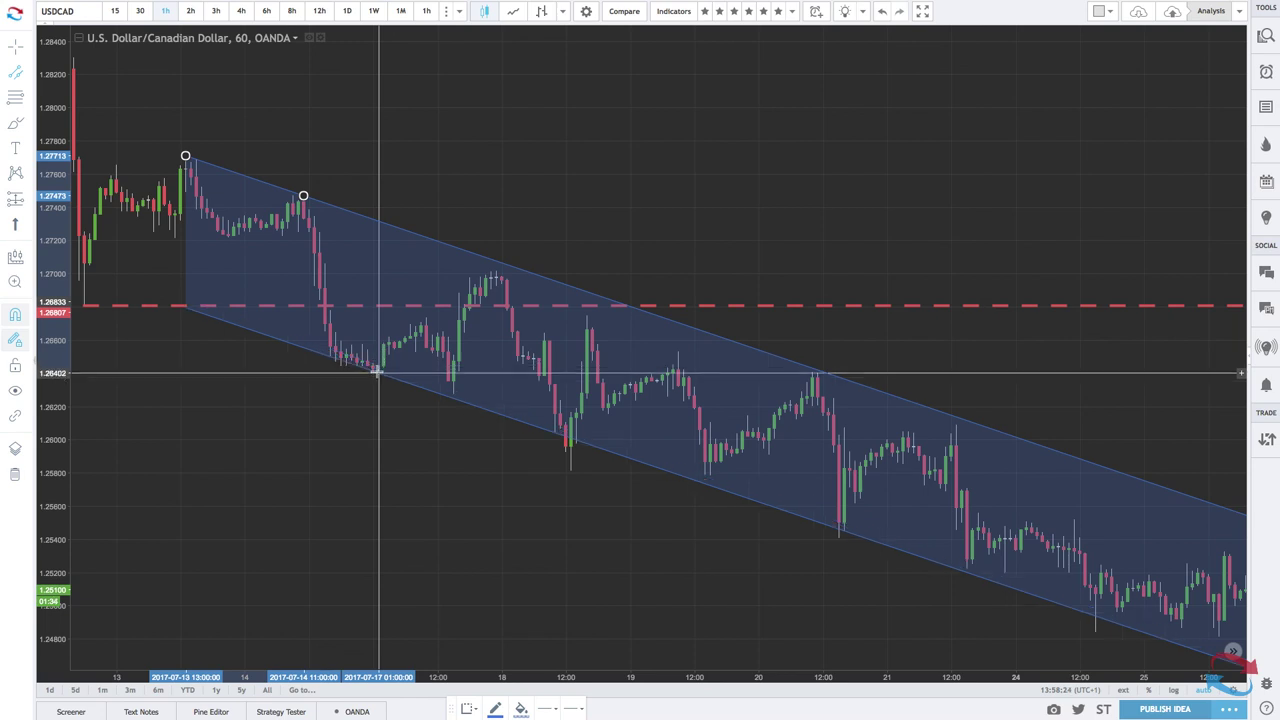
left_click(376, 372)
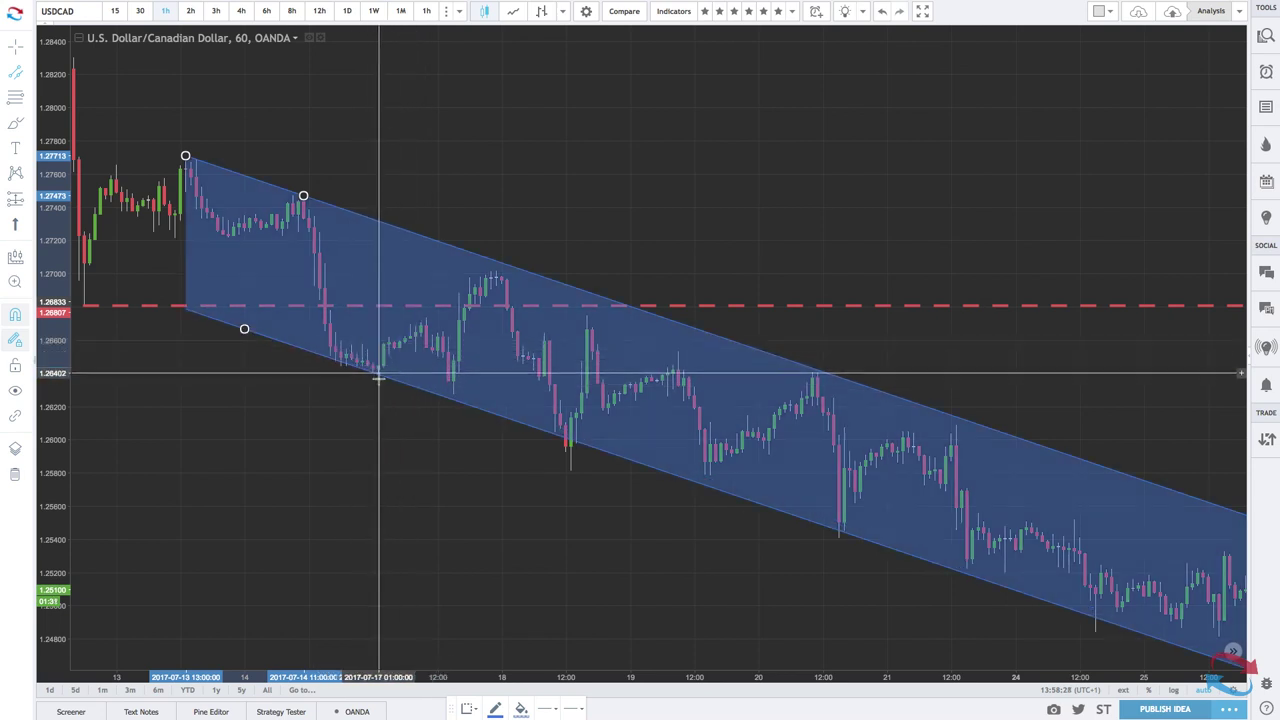
Adjust the channel's lower line to the lows of 14 July, starting it at 1.26761
left_click(440, 385)
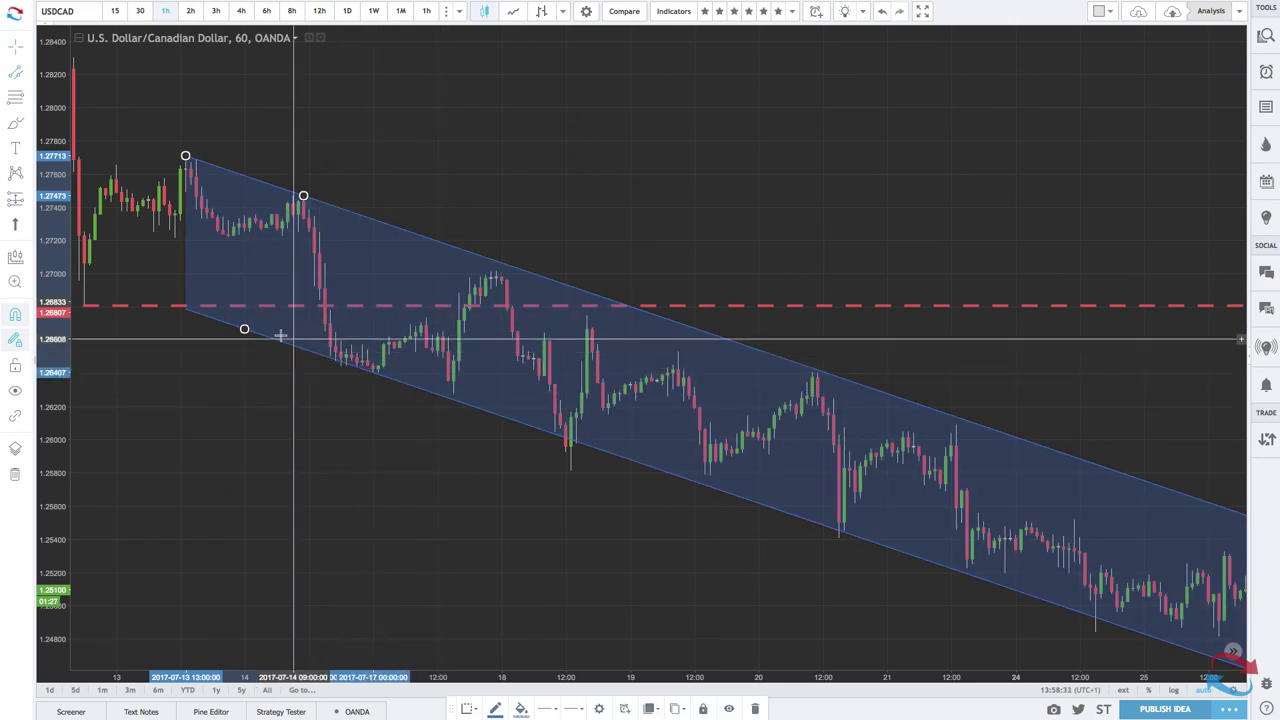
left_click(341, 365)
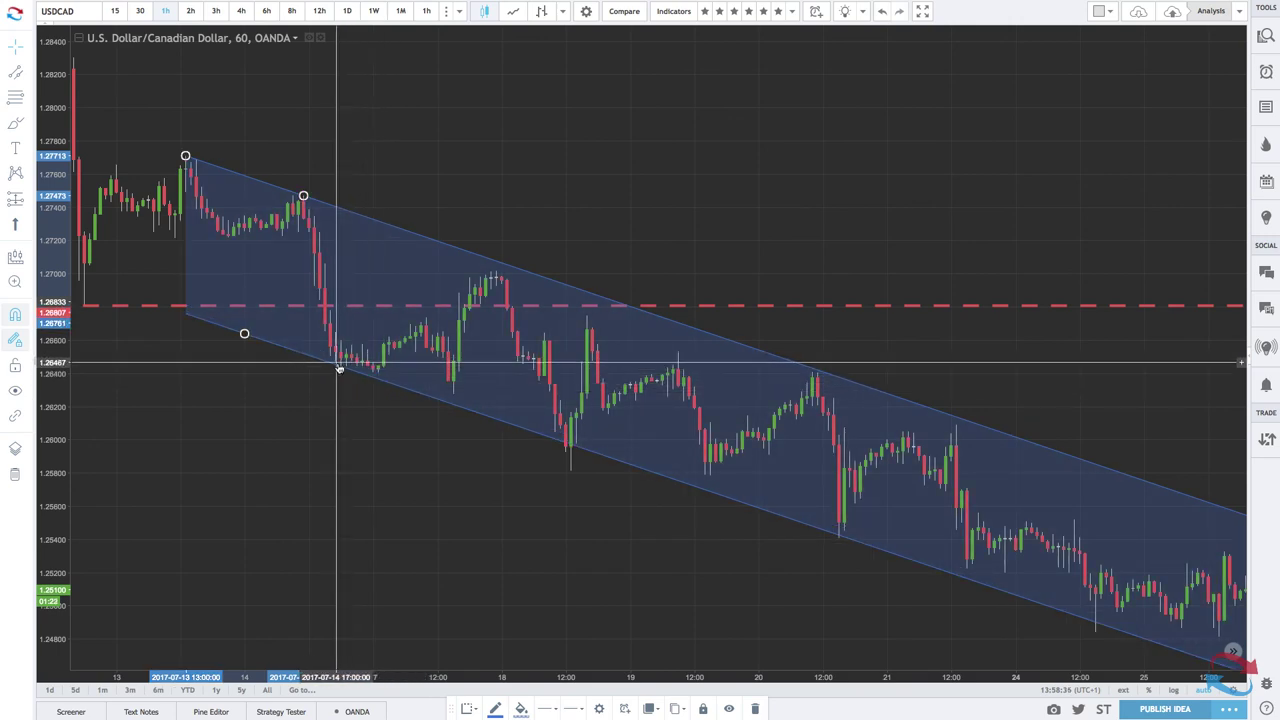
scroll(340, 370, "up", 5)
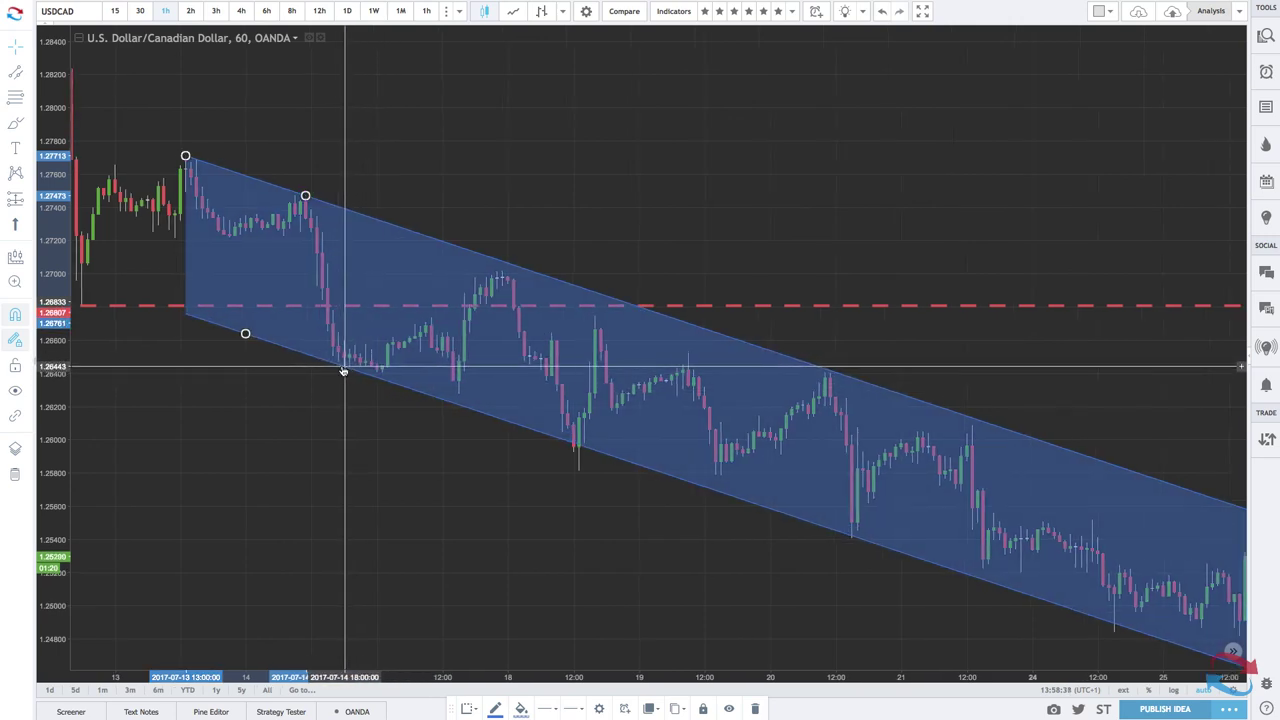
scroll(342, 371, "up", 2)
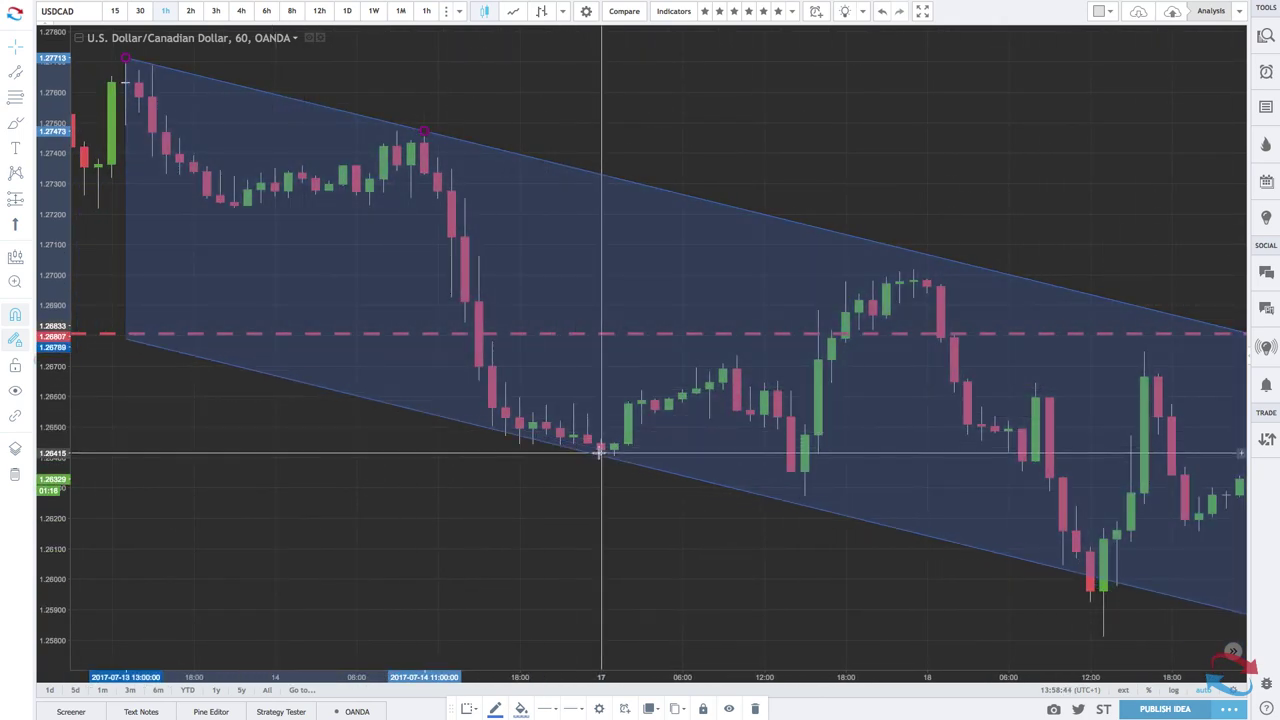
left_click(600, 454)
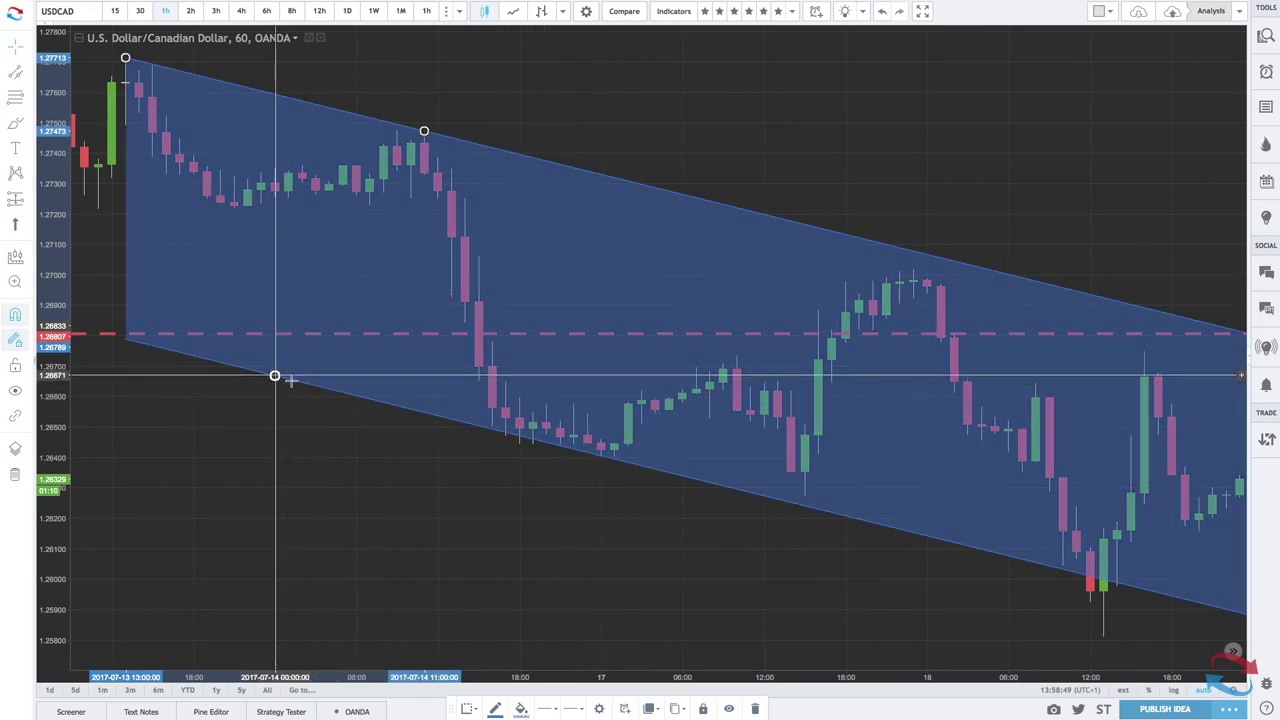
left_click_drag(275, 375, 520, 438)
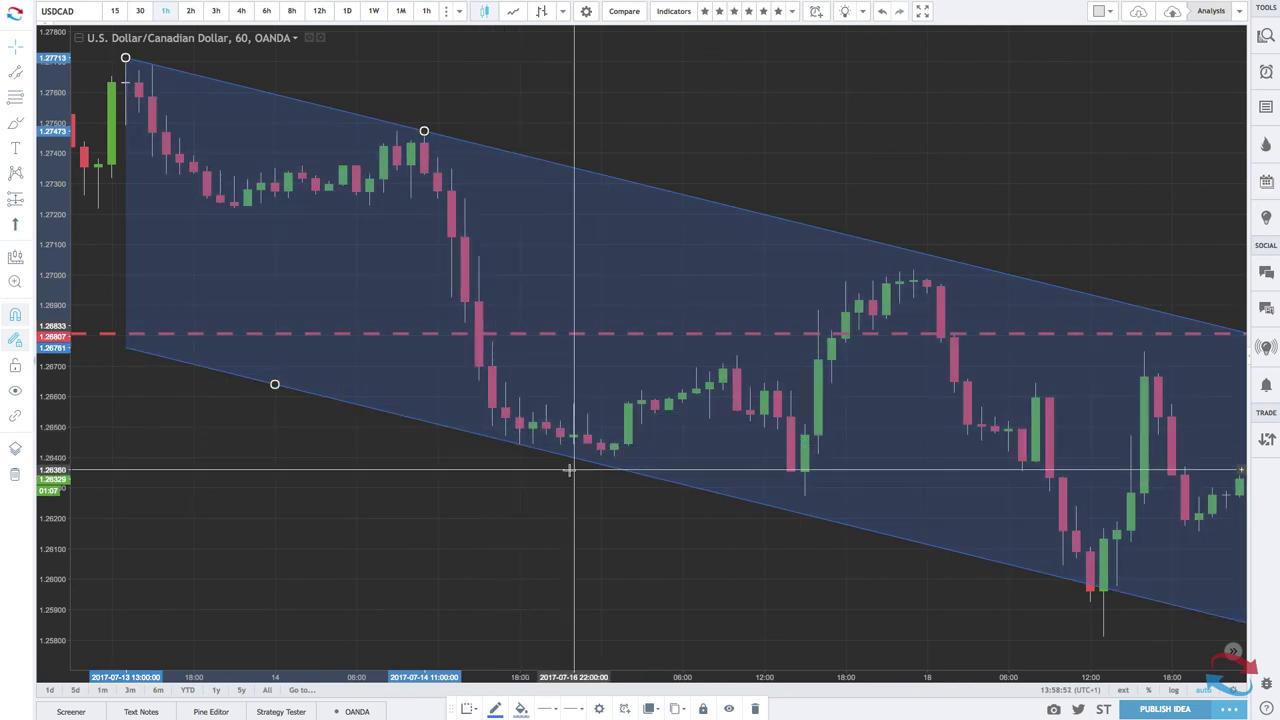
Widen the channel by moving its lower line down to the 18 July low, starting it at 1.26598
scroll(570, 465, "down", 2)
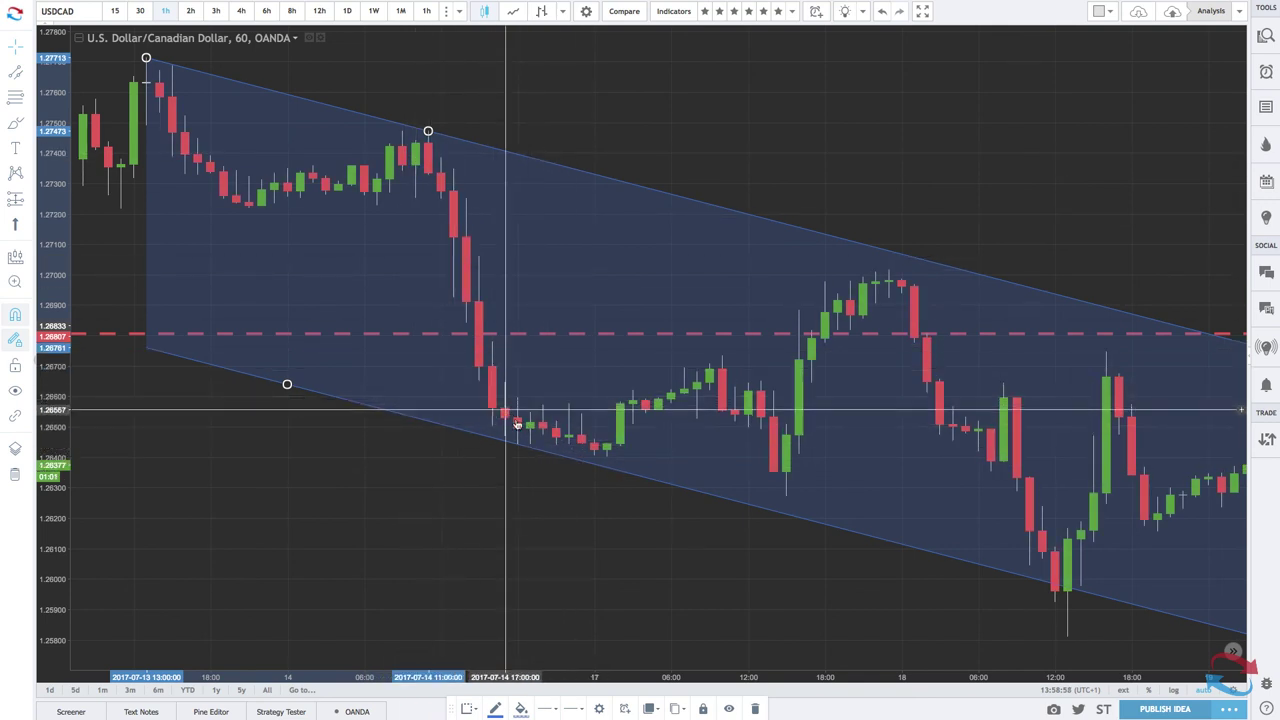
scroll(563, 306, "down", 2)
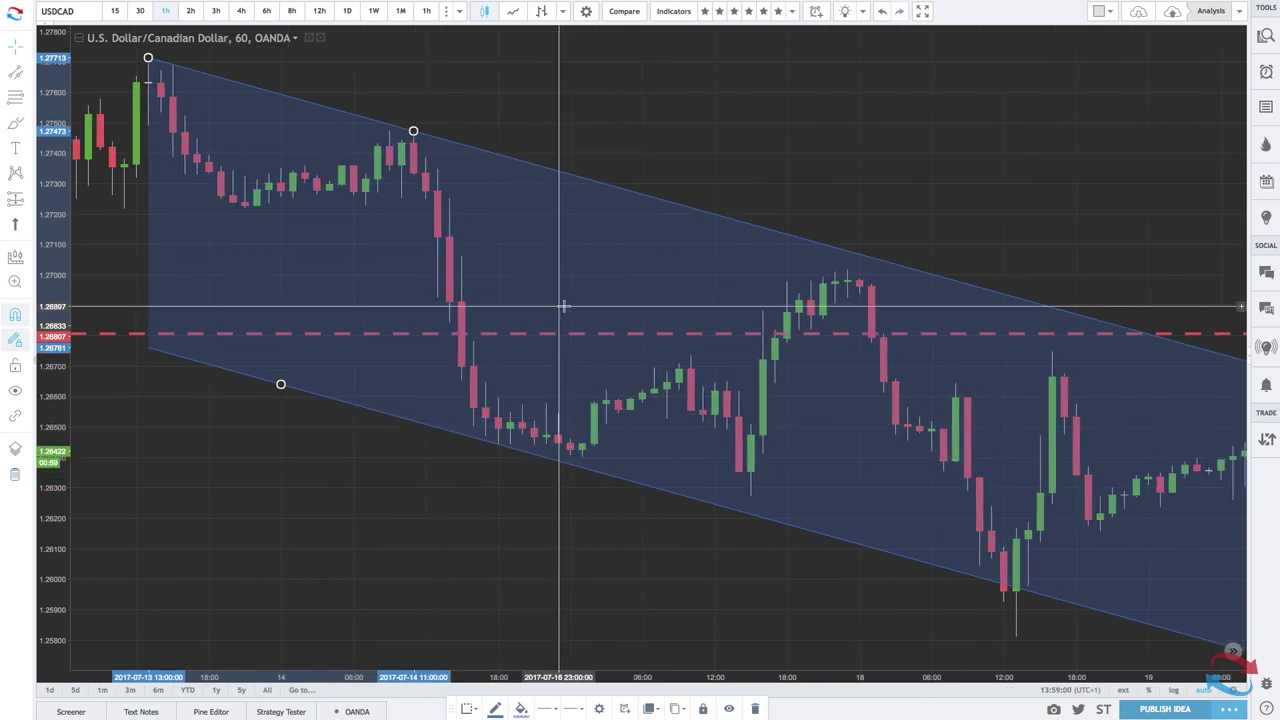
scroll(563, 306, "down", 3)
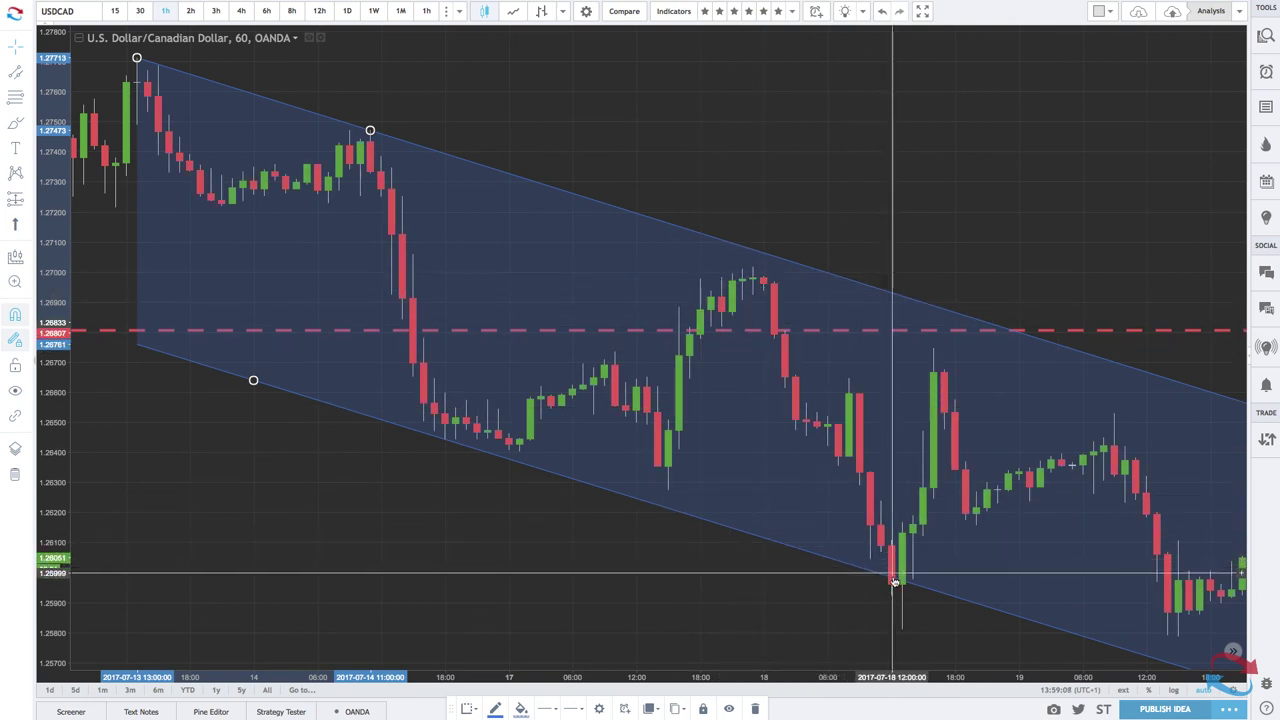
scroll(880, 583, "down", 1)
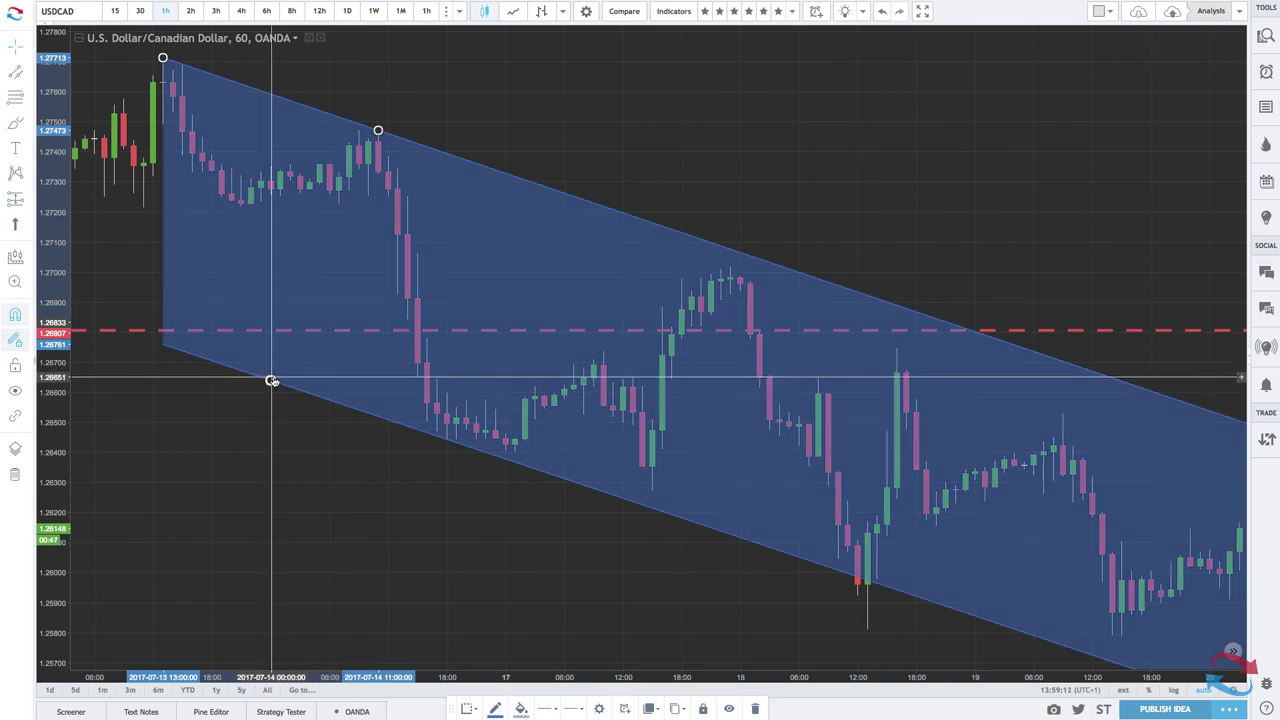
scroll(271, 381, "up", 1)
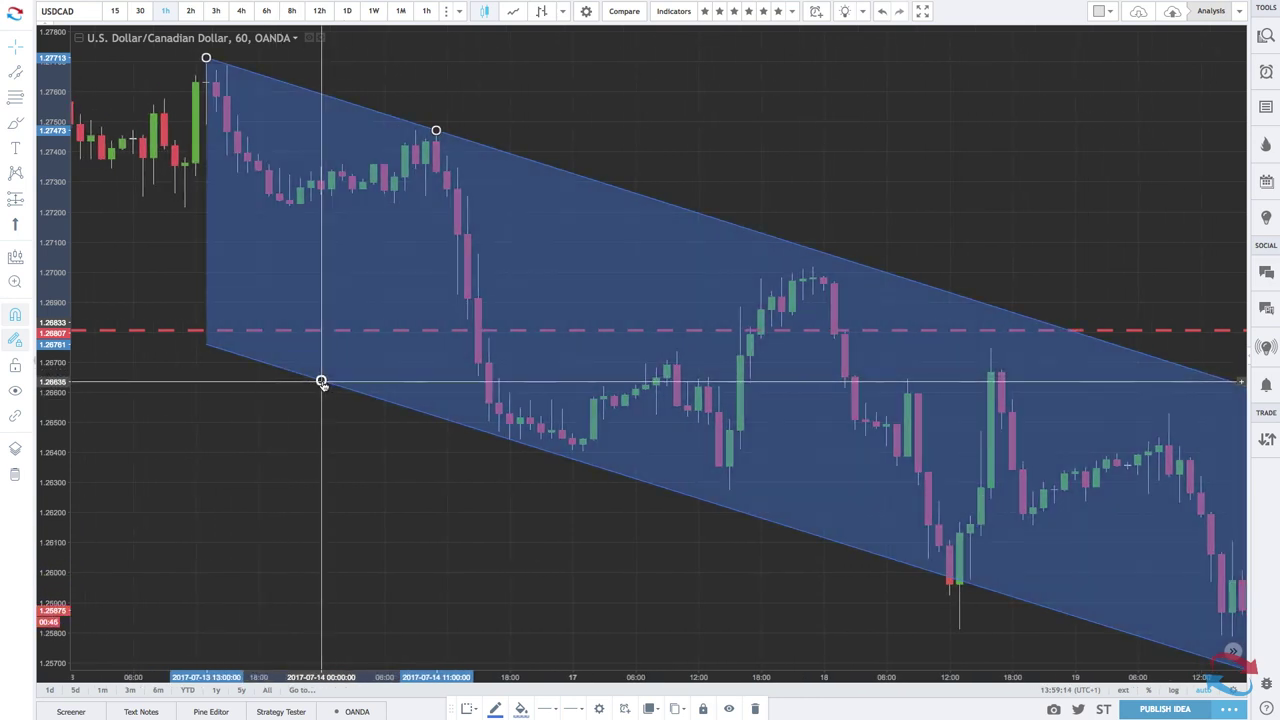
left_click_drag(321, 381, 960, 621)
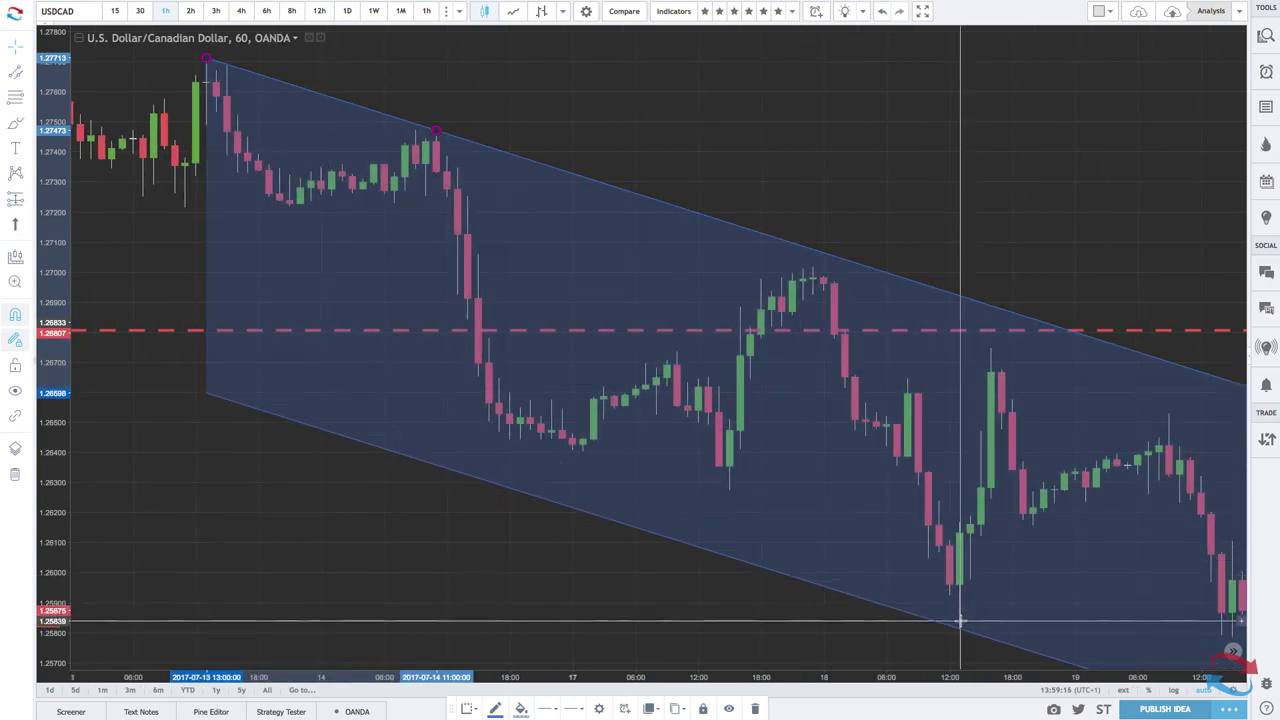
scroll(960, 621, "down", 4)
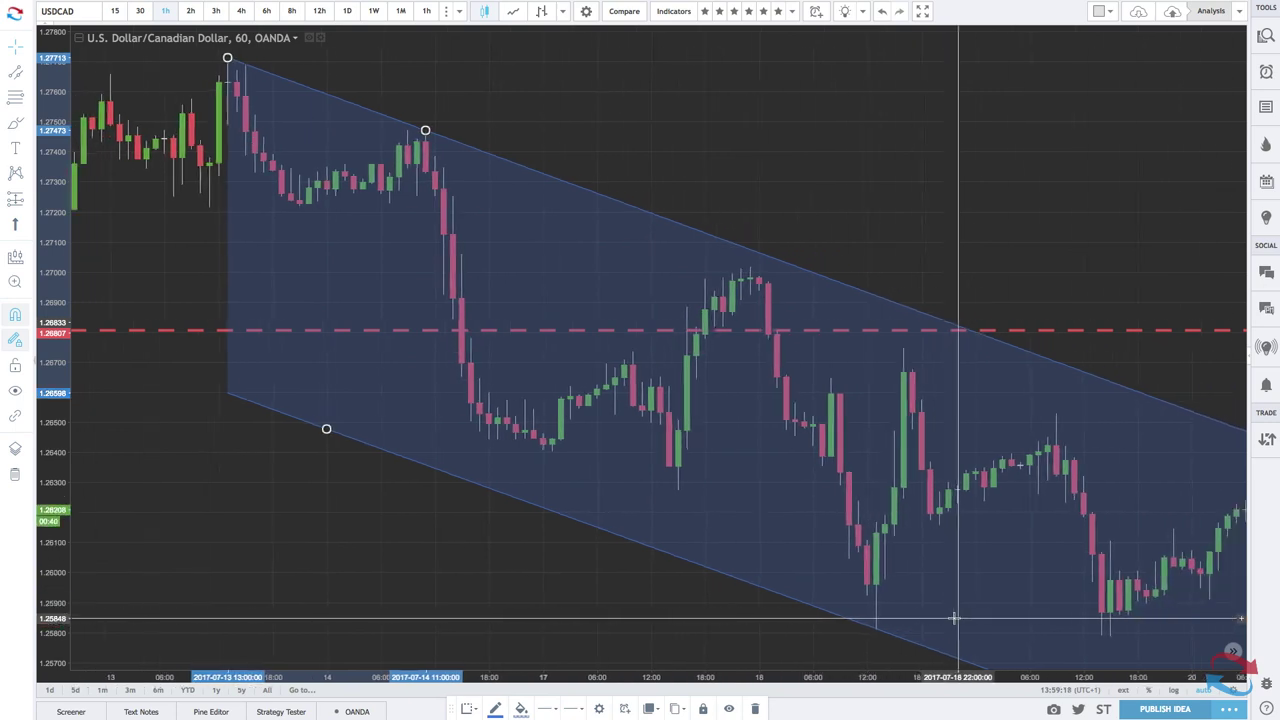
scroll(953, 619, "down", 3)
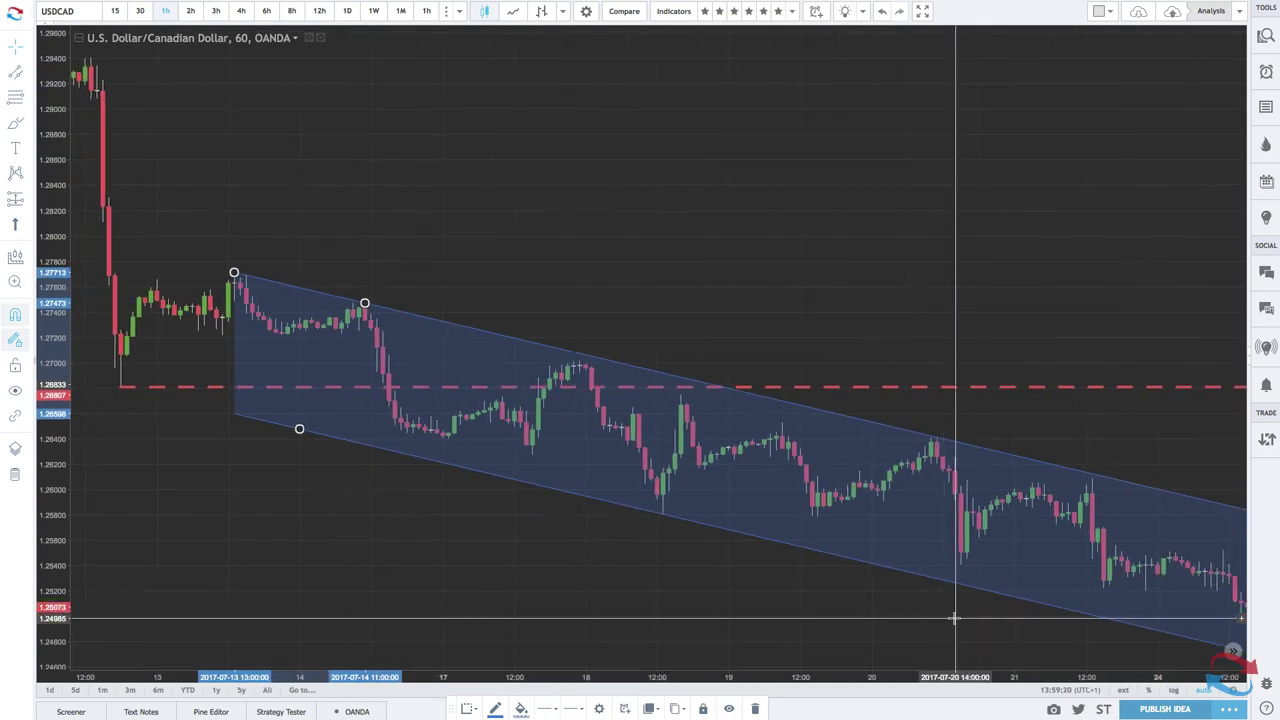
Flatten the channel's upper line by moving its second anchor to the 26 July high at 1.25441
scroll(953, 619, "down", 1)
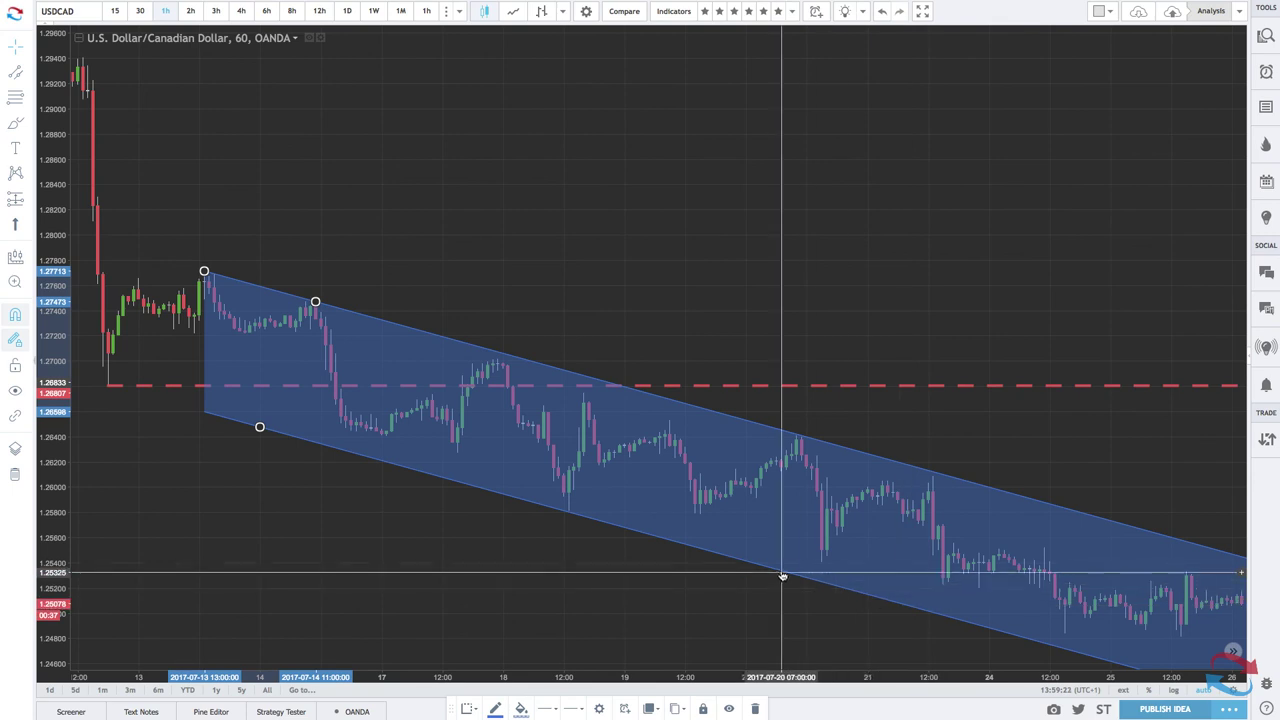
scroll(866, 600, "down", 1)
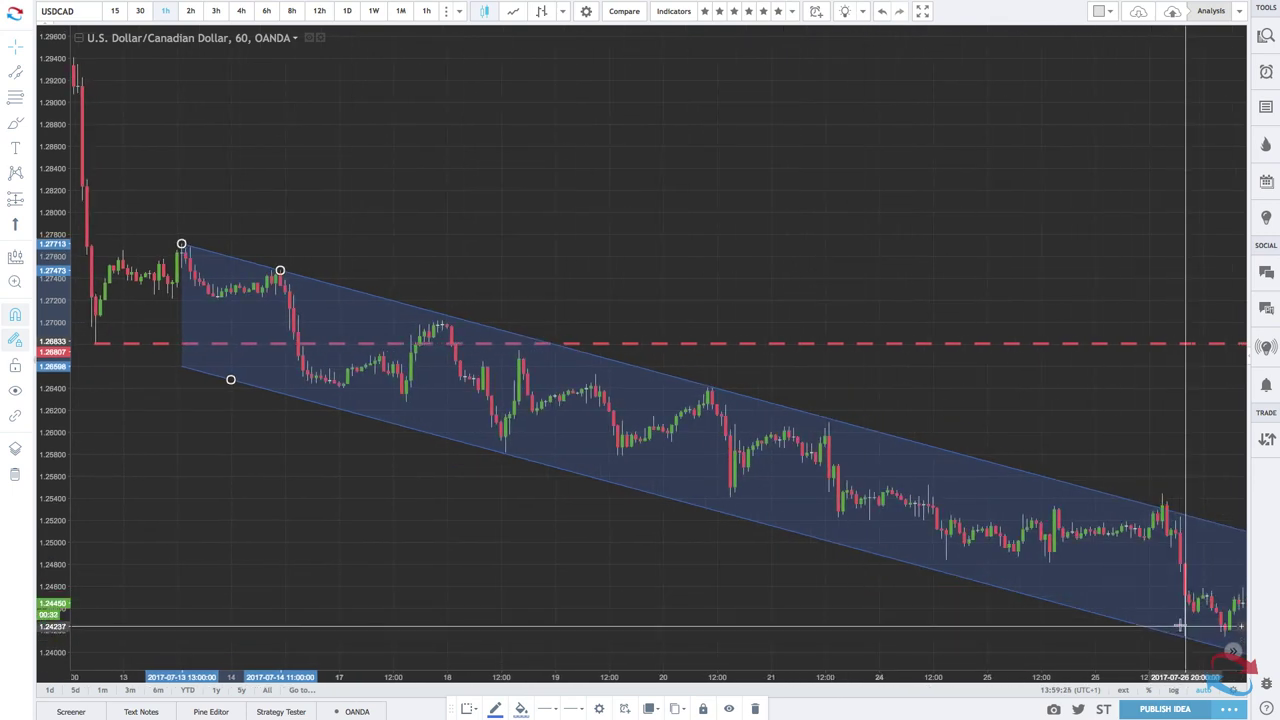
scroll(1172, 622, "right", 2)
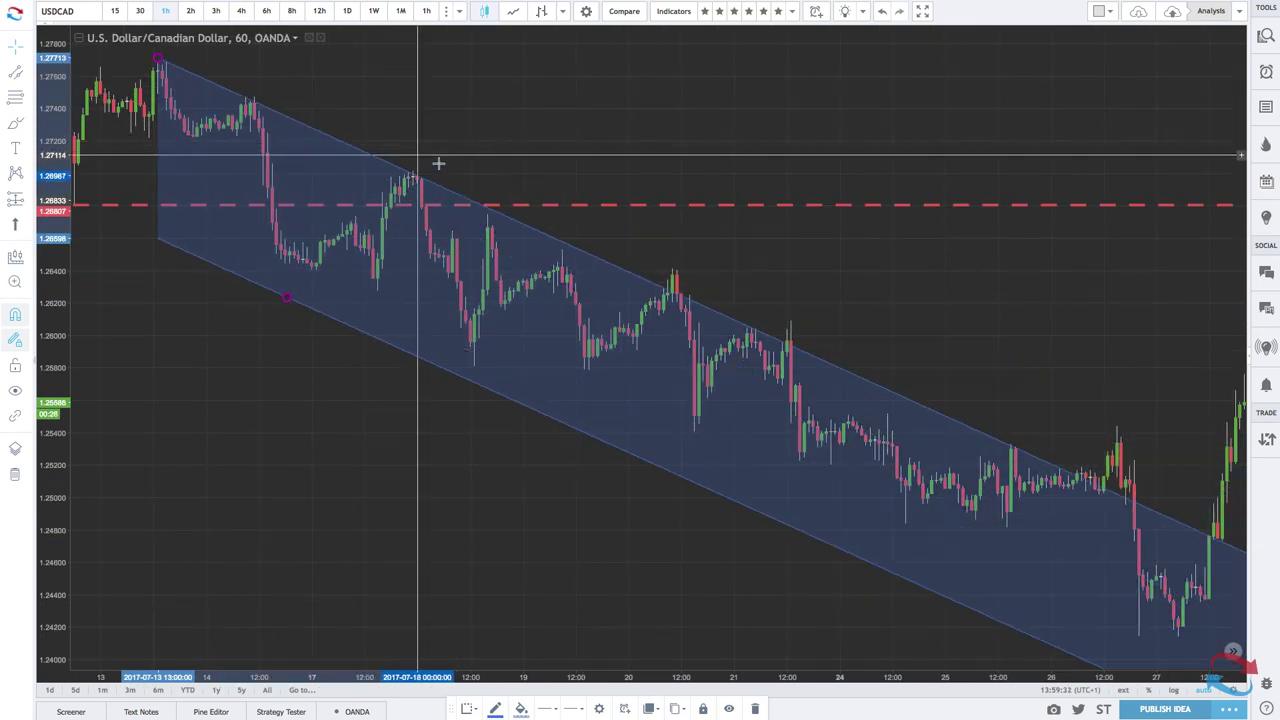
left_click_drag(1112, 422, 1117, 426)
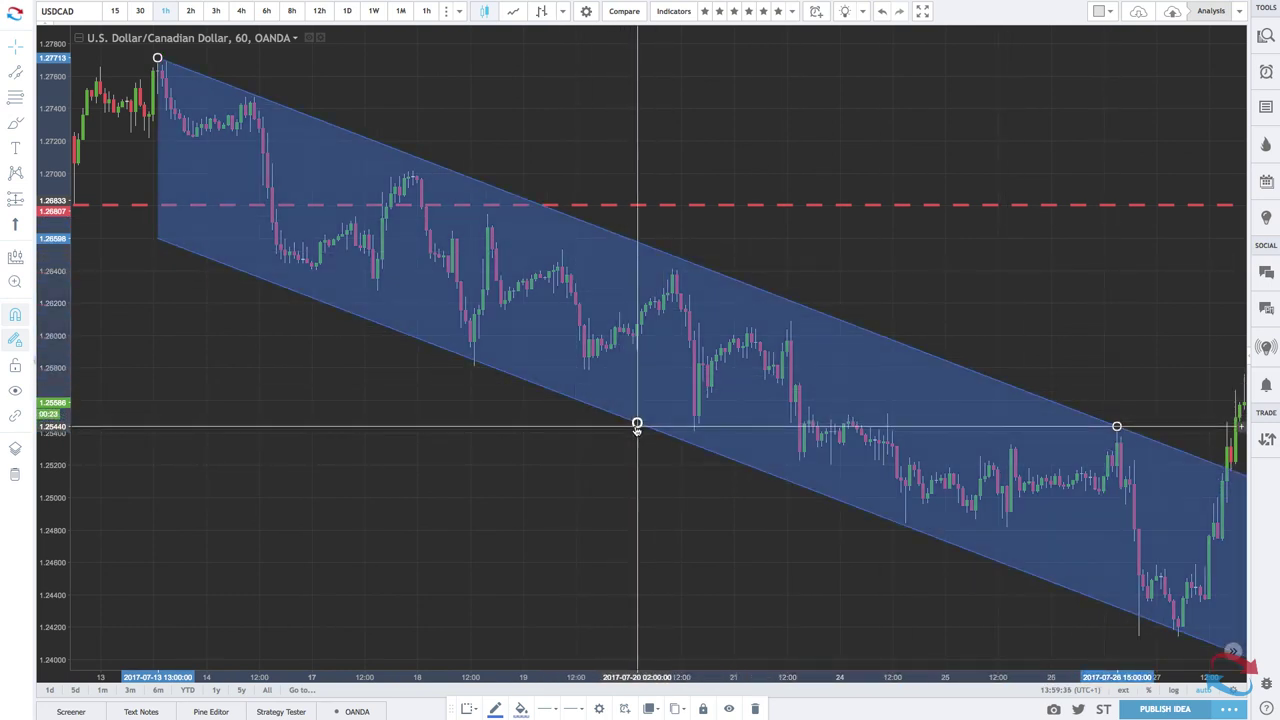
Fit the channel's lower line to the 18 July and 27 July lows, starting it at 1.26561, and deselect the channel
left_click_drag(636, 423, 469, 371)
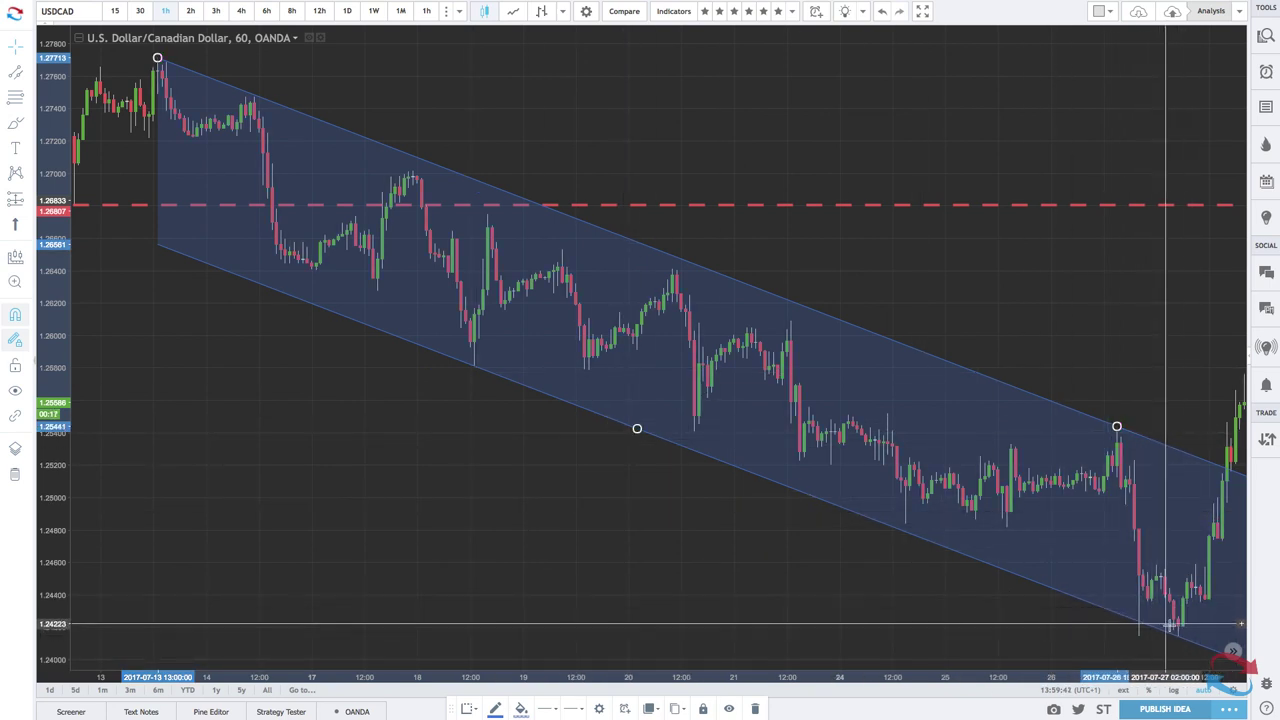
scroll(1185, 610, "down", 2)
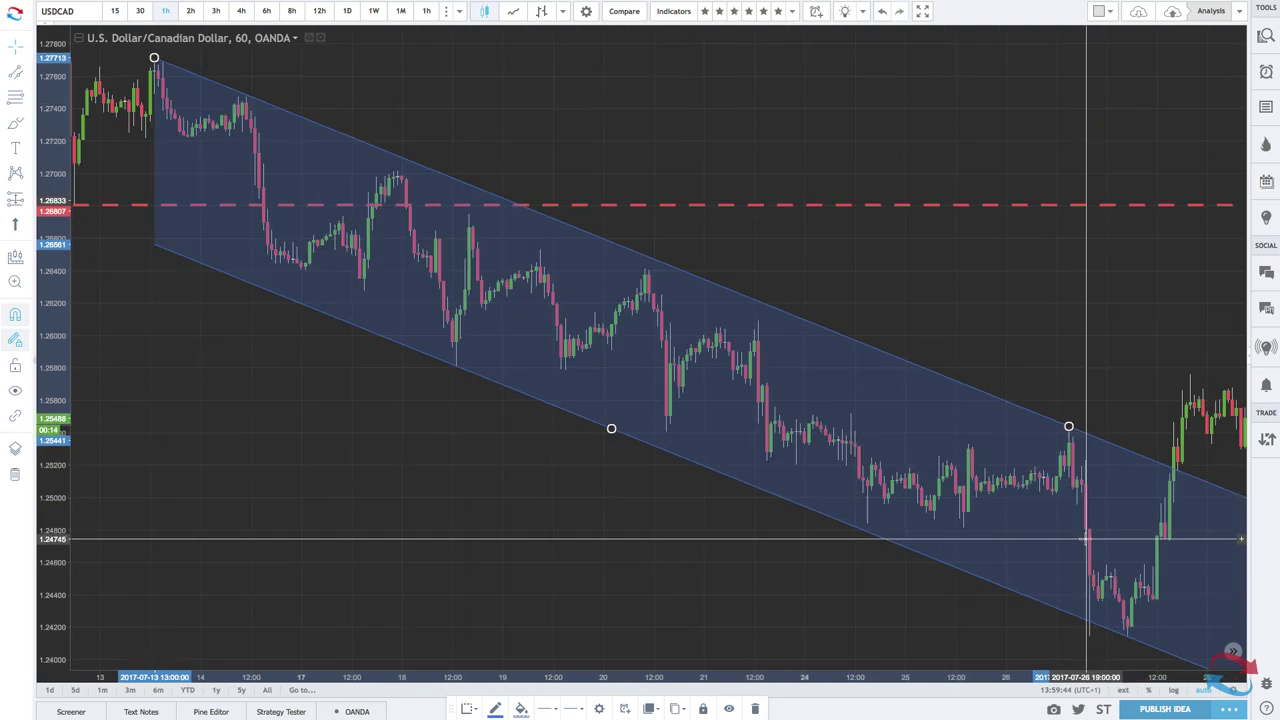
scroll(1085, 540, "down", 3)
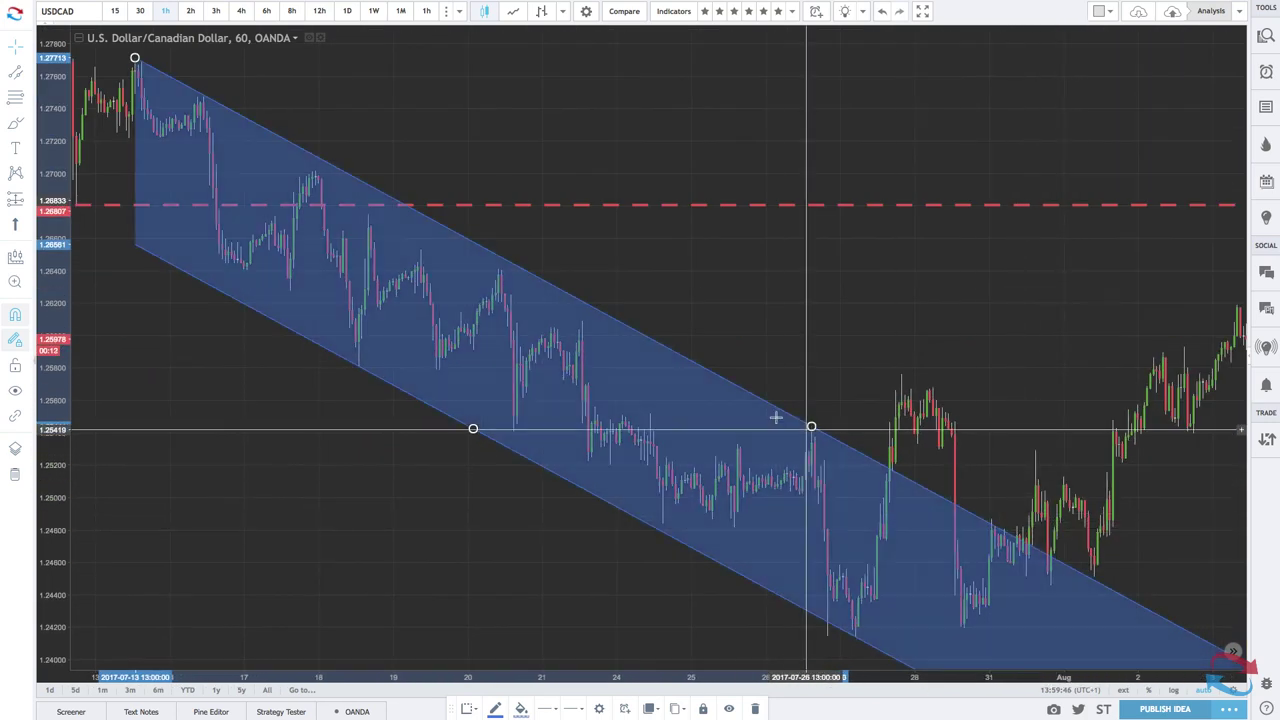
left_click(627, 284)
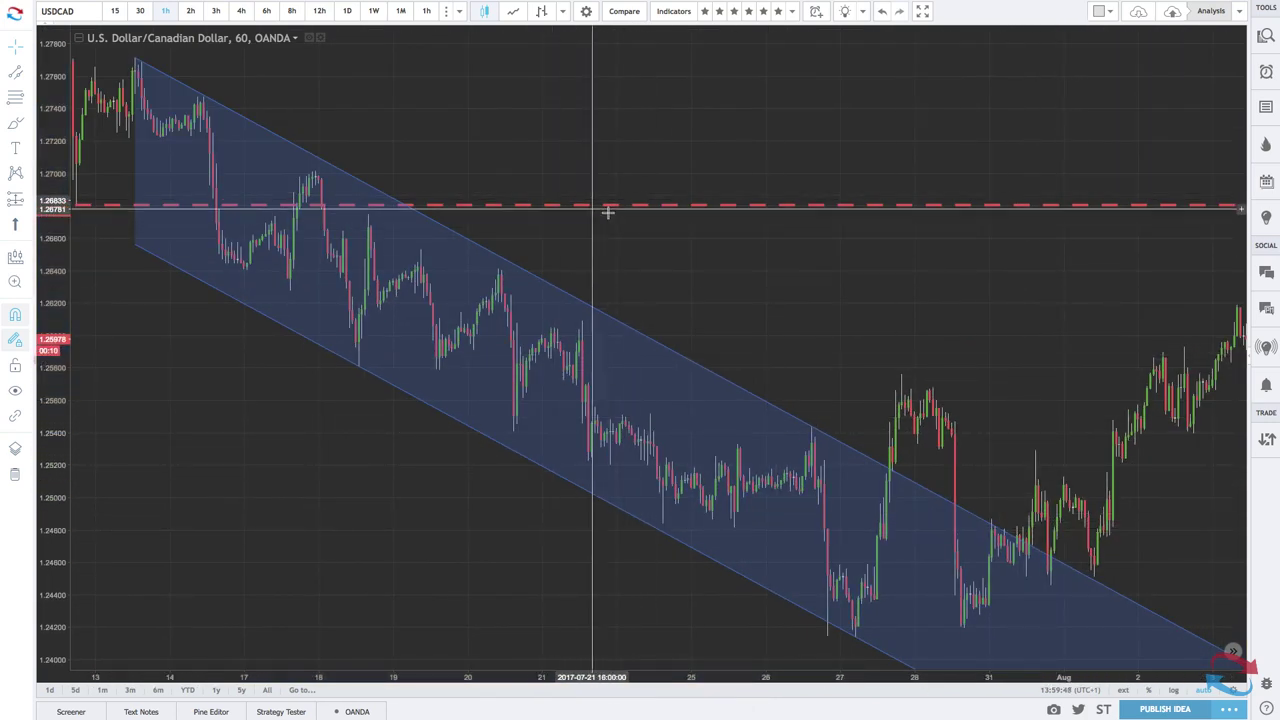